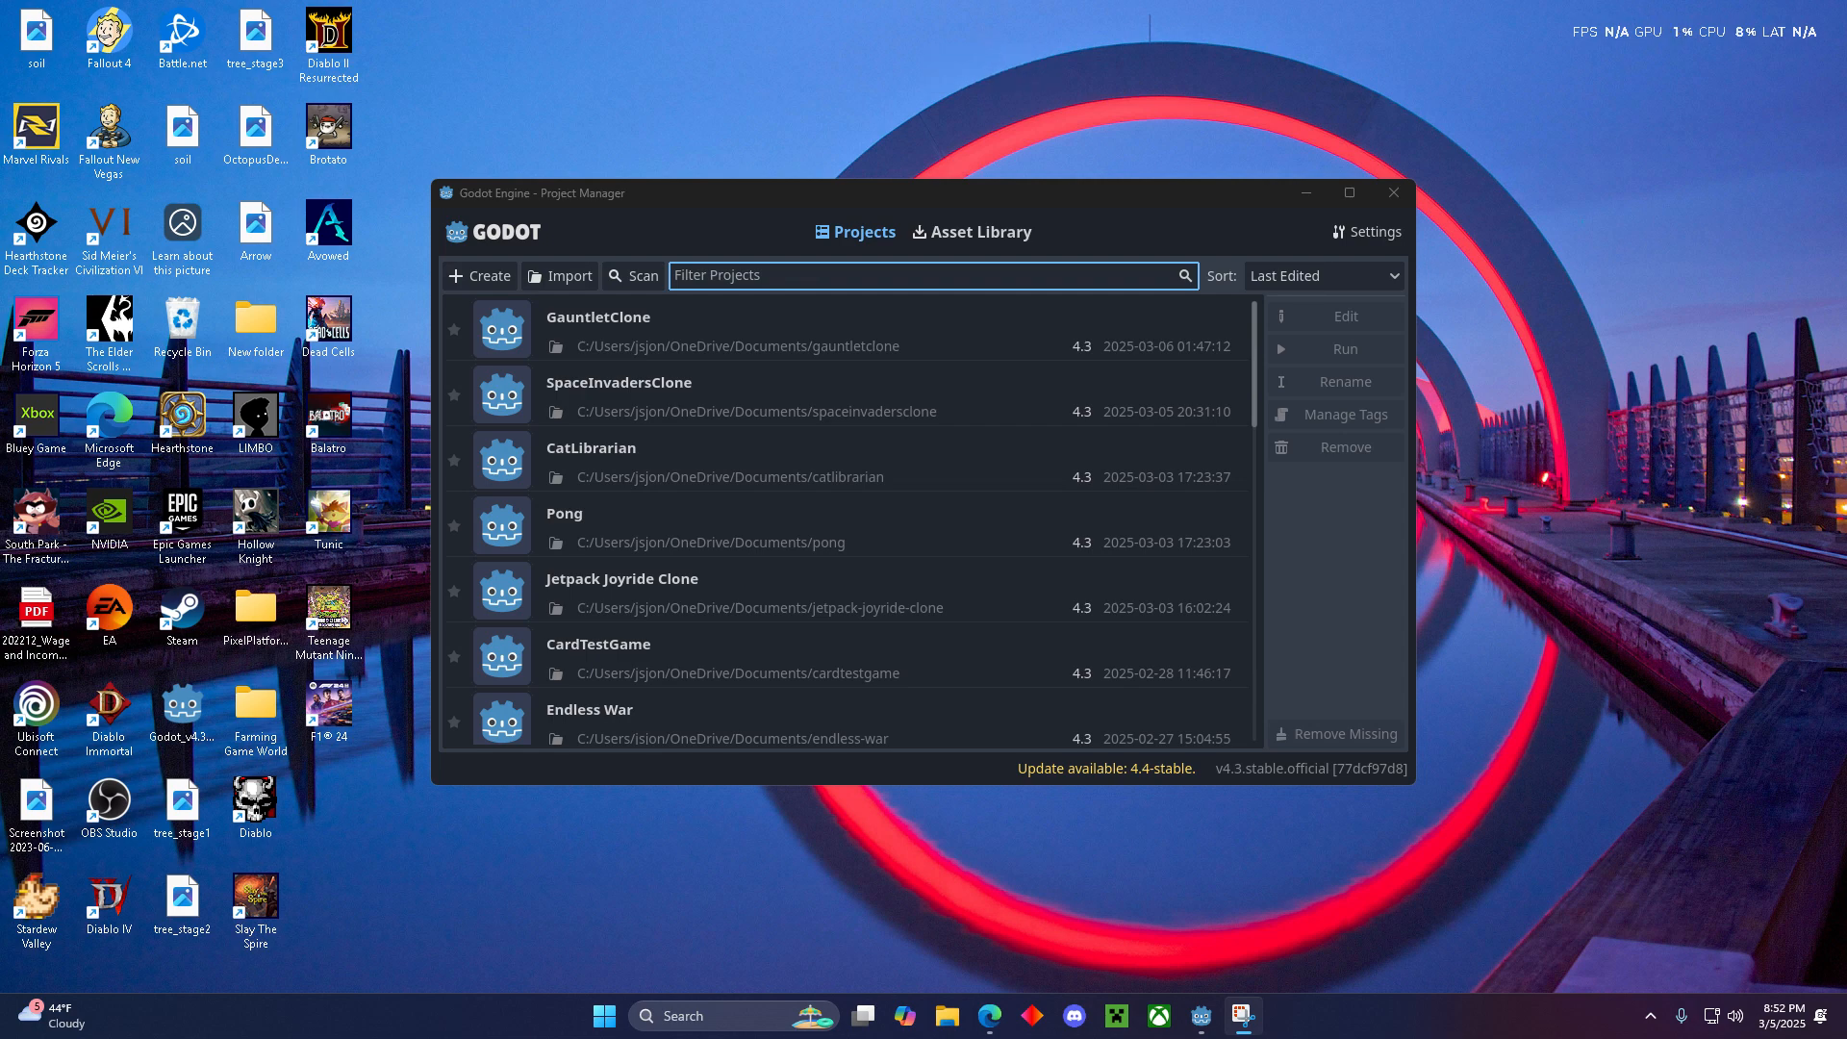
- Switch to the running GauntletClone game and play level 1 through to the exit, shooting ghosts on the way
key("alt+Tab")
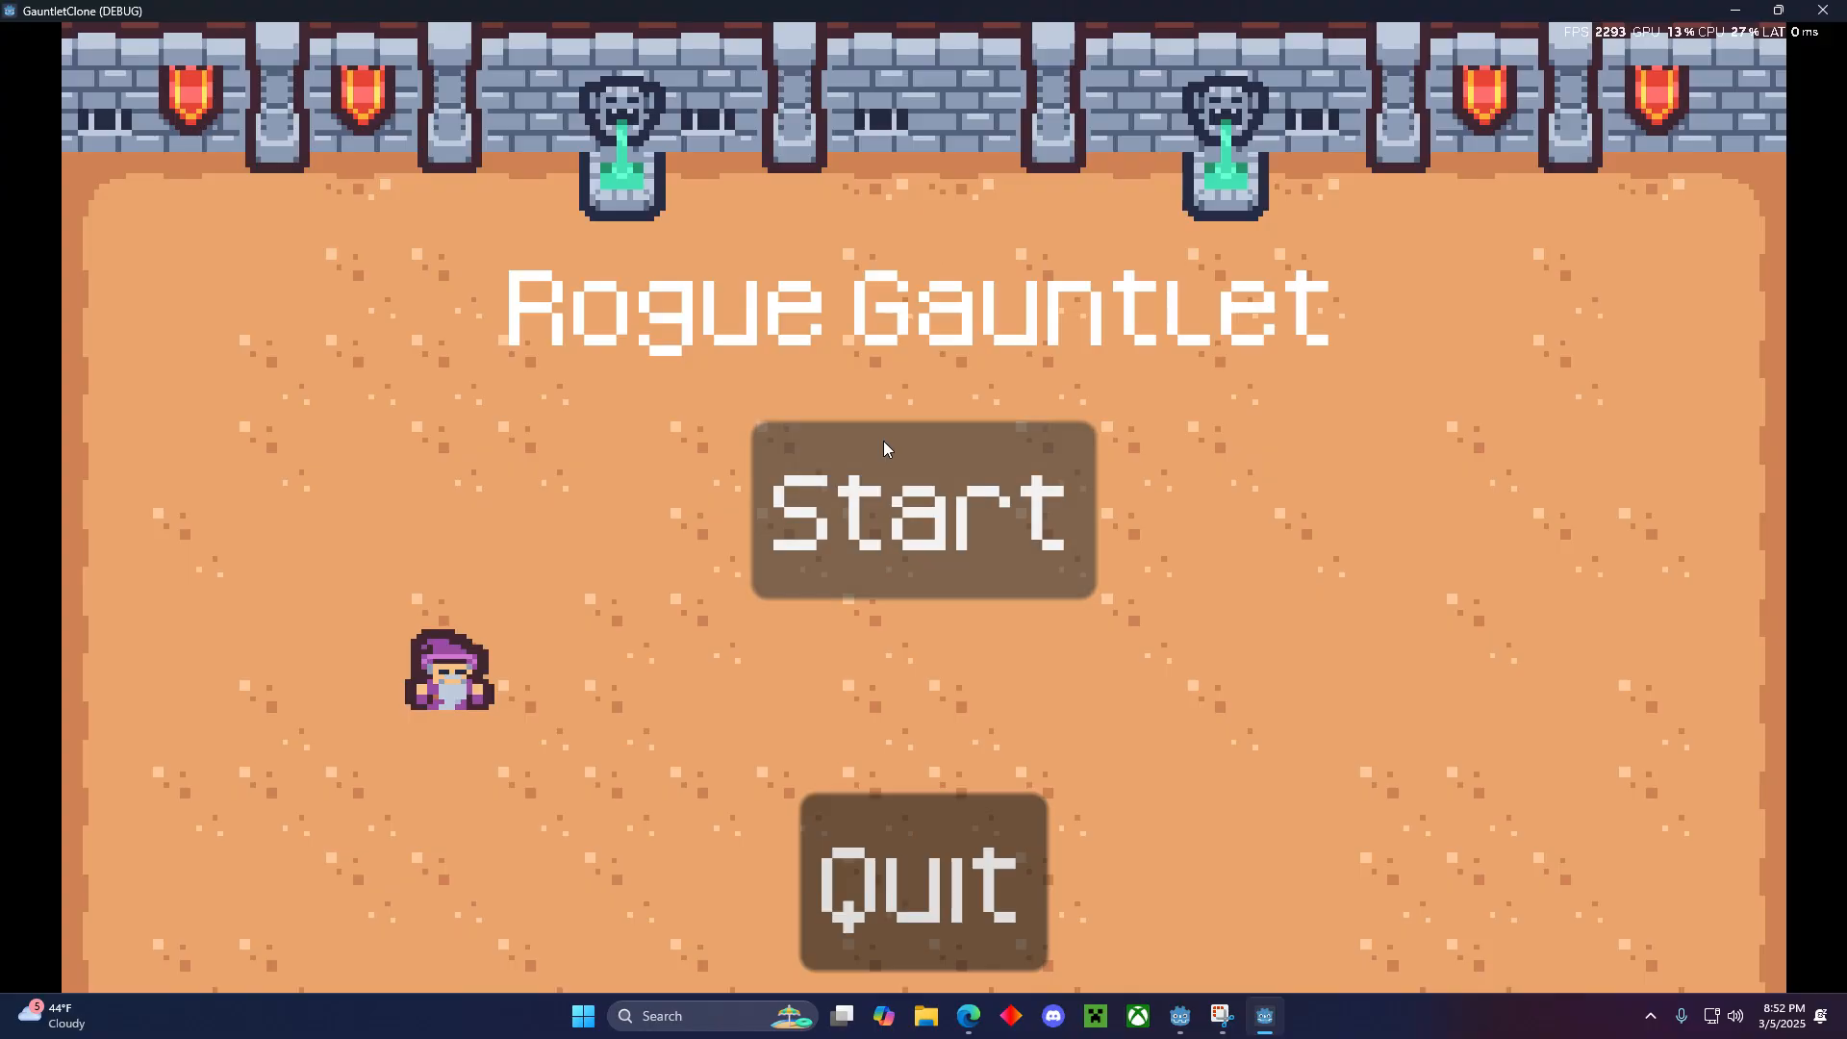
left_click(930, 518)
key("d")
key("w")
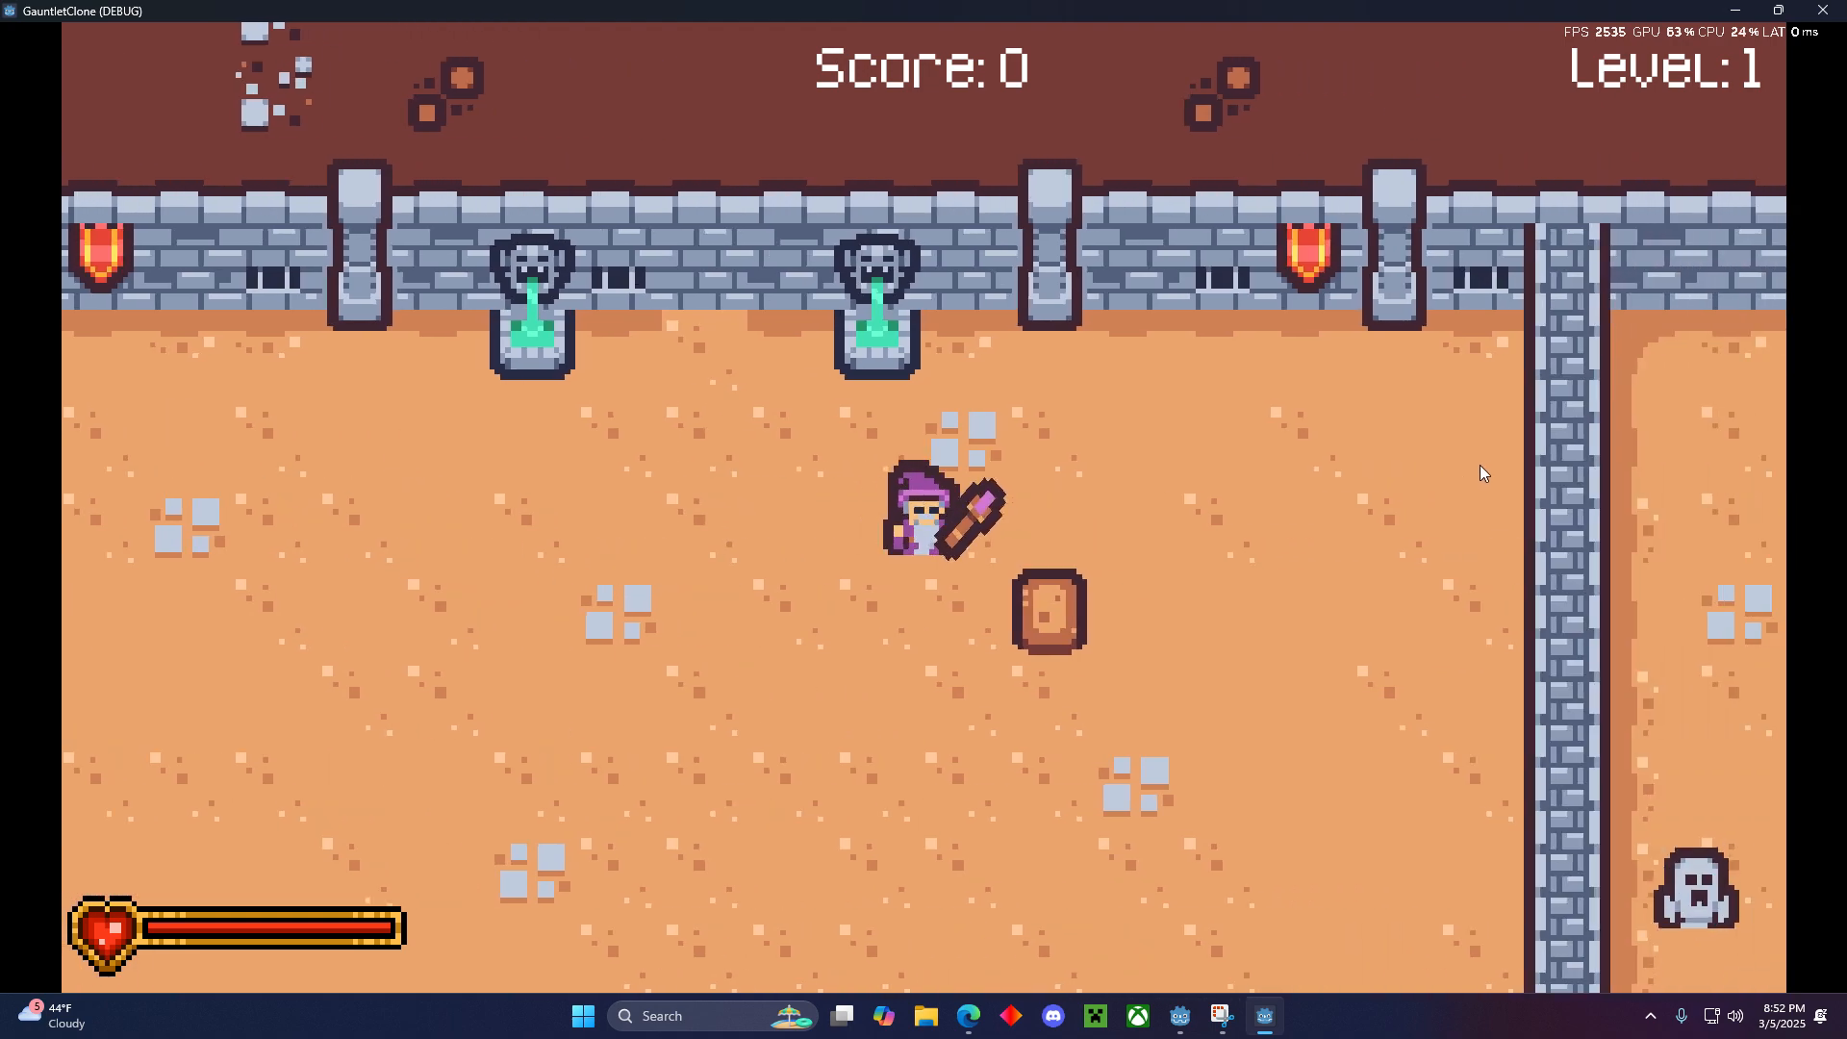
key("s")
key("a")
key("d")
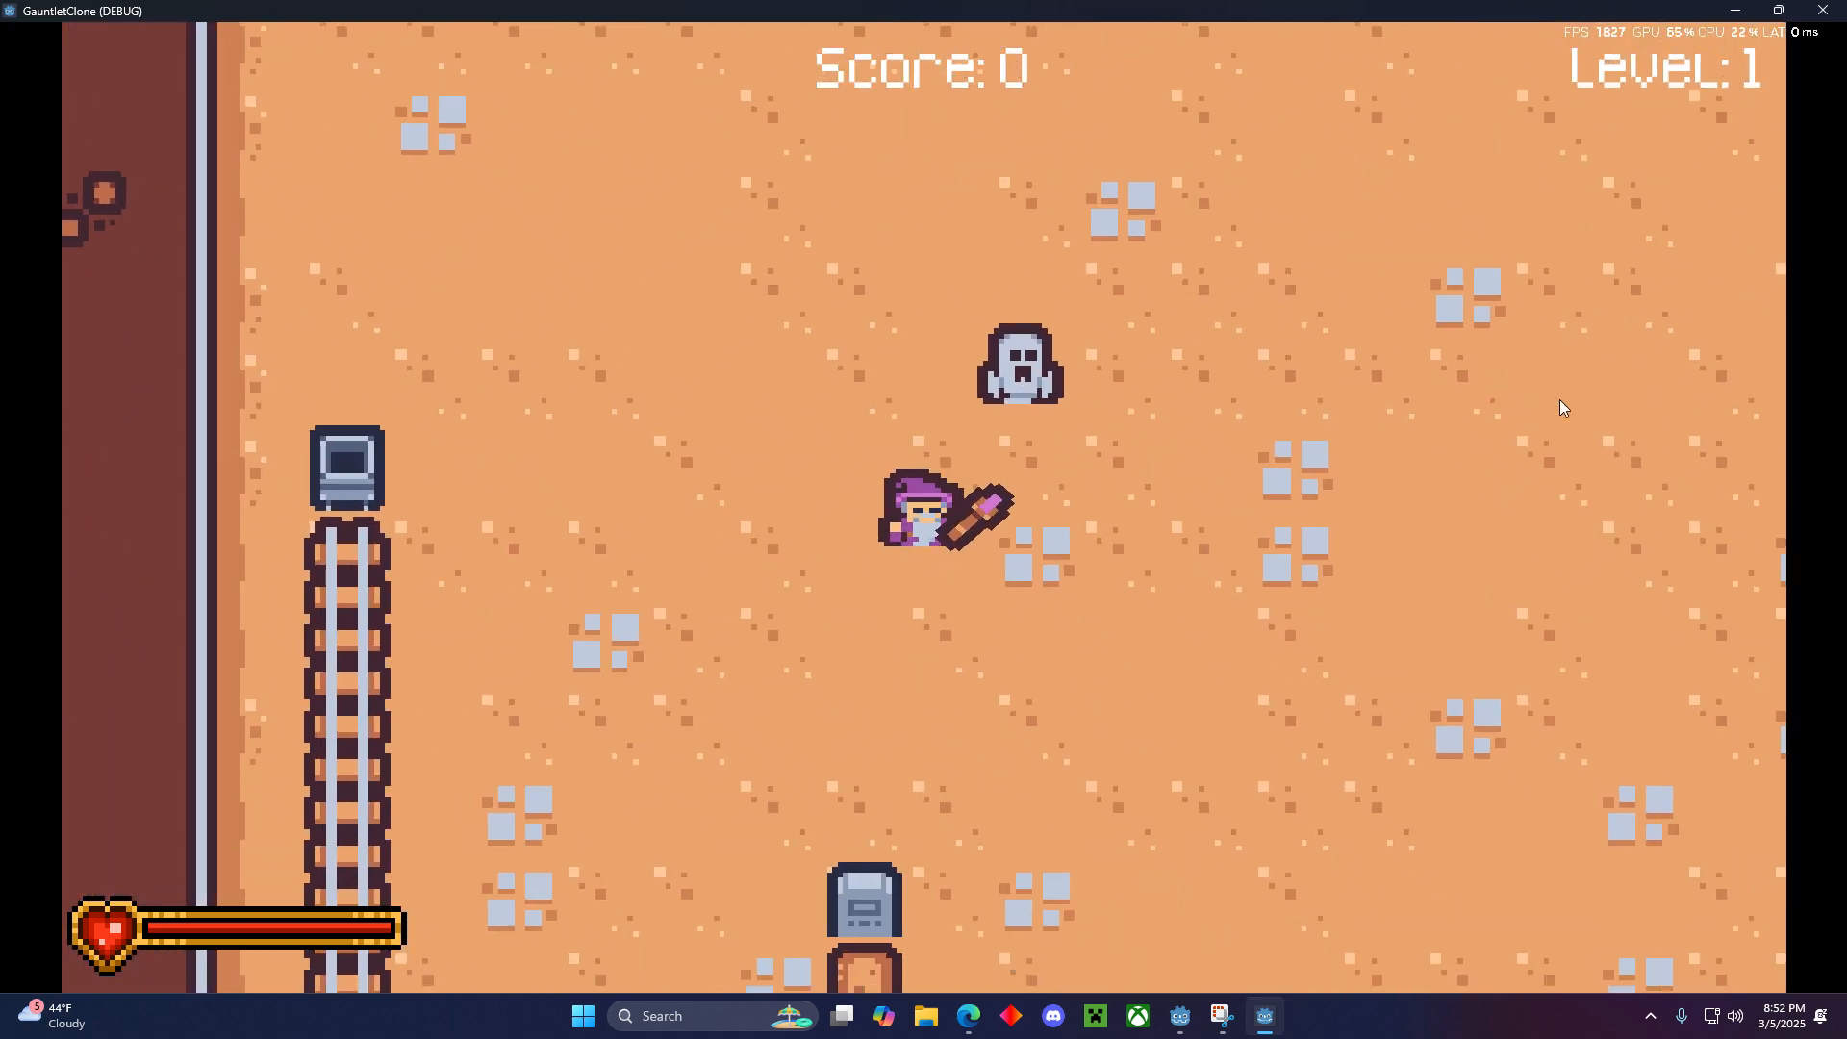
key("w")
key("d")
key("s")
left_click(1611, 383)
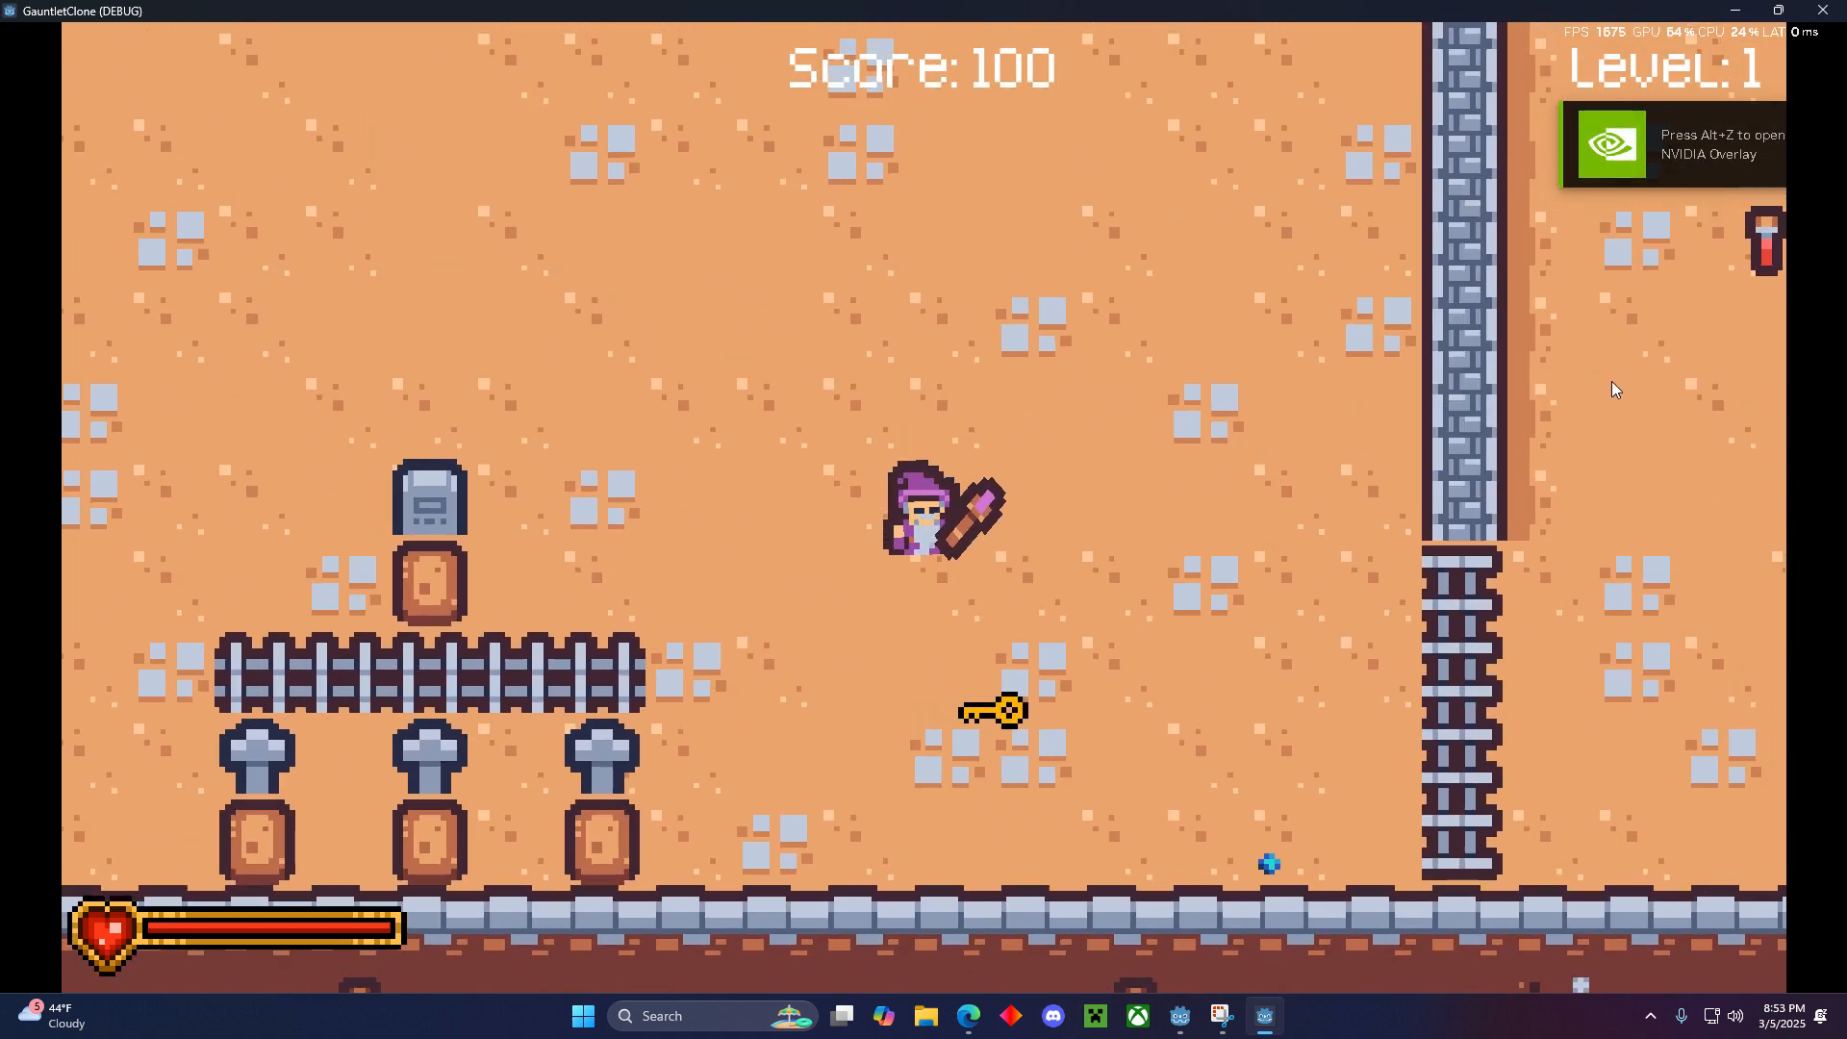
key("s")
key("d")
key("w")
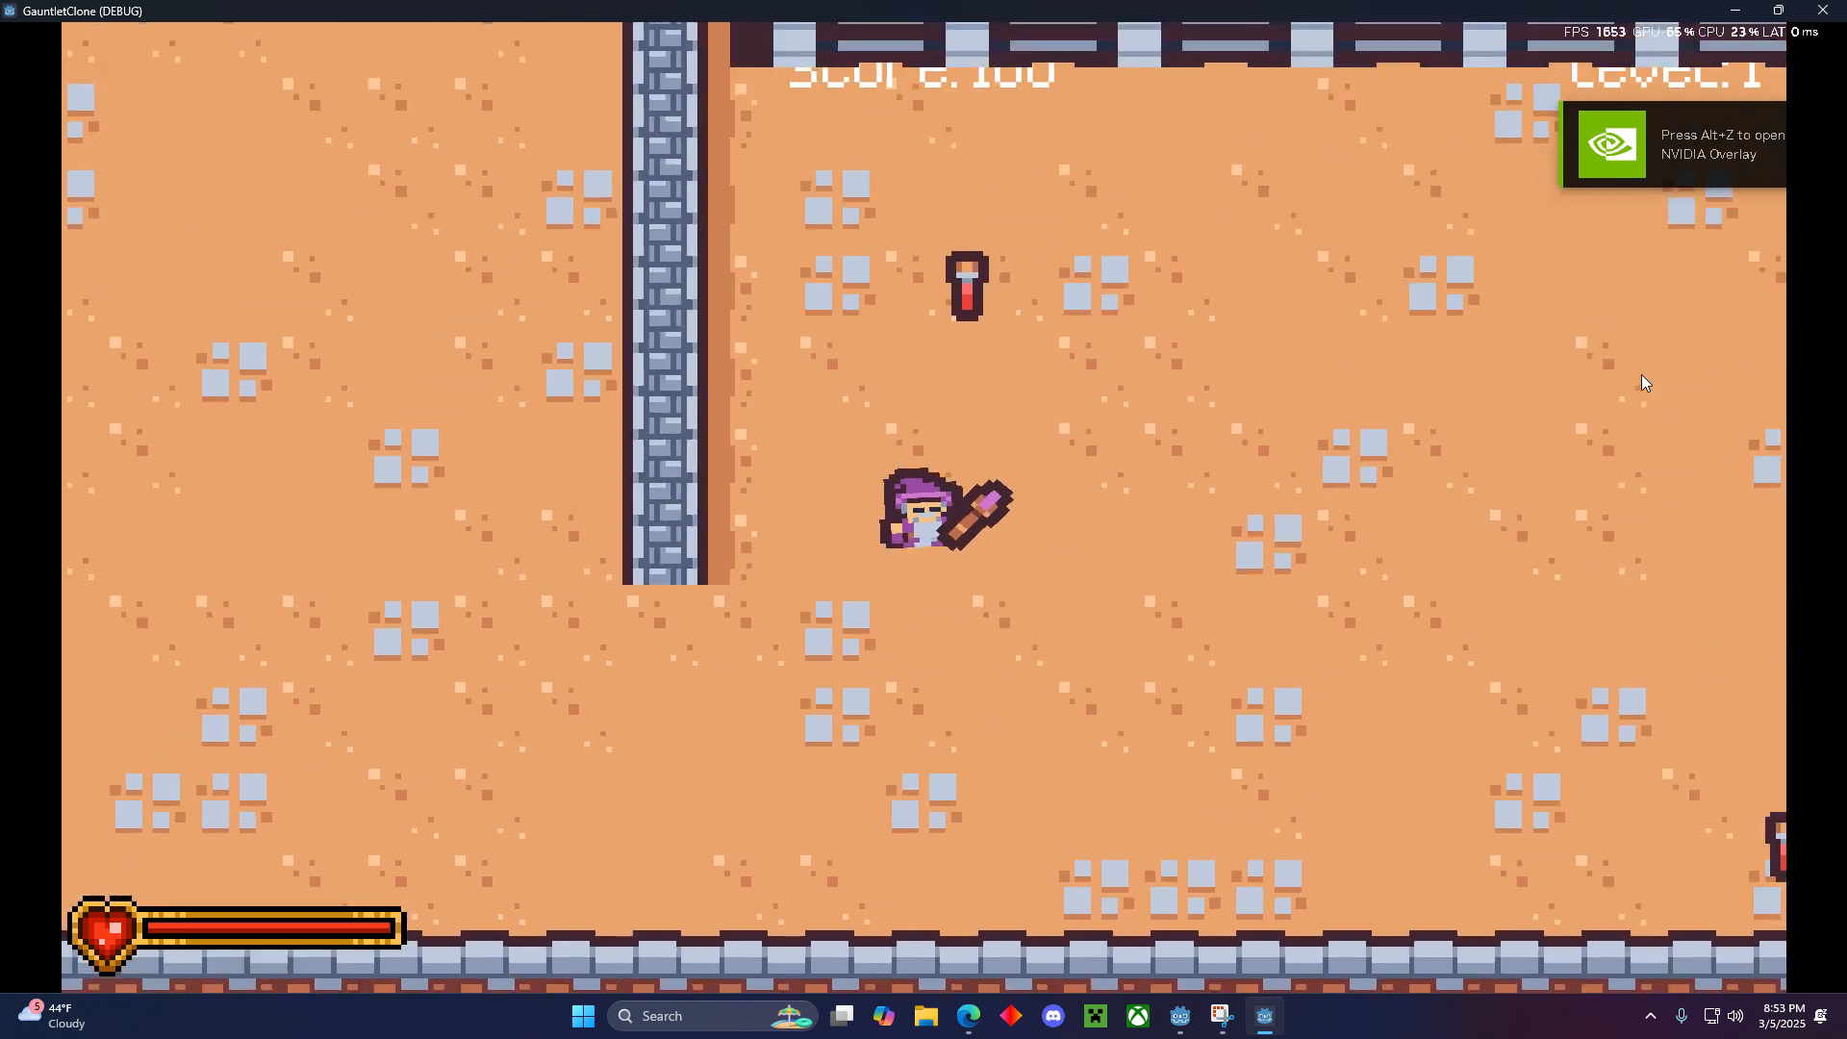
key("d")
key("w")
left_click(1657, 373)
left_click(1657, 373)
left_click(1657, 374)
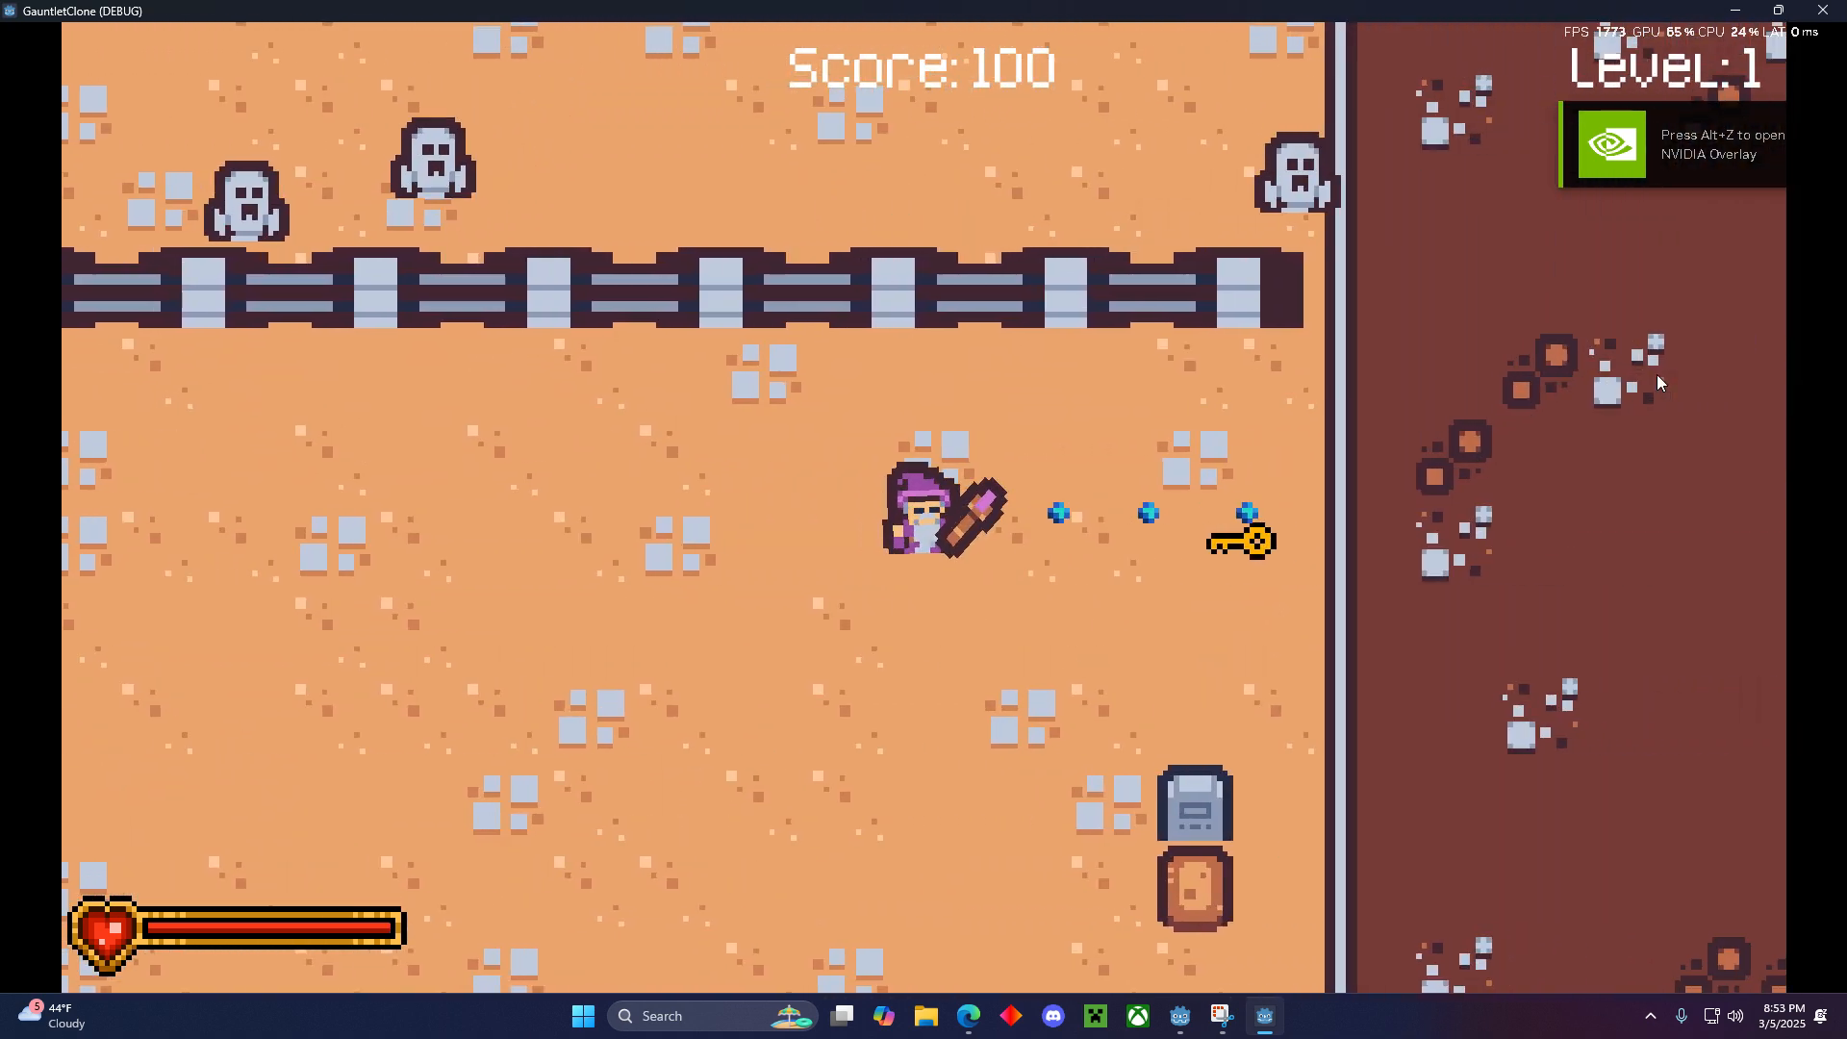
key("s")
key("a")
key("s")
key("w")
key("d")
left_click(1664, 369)
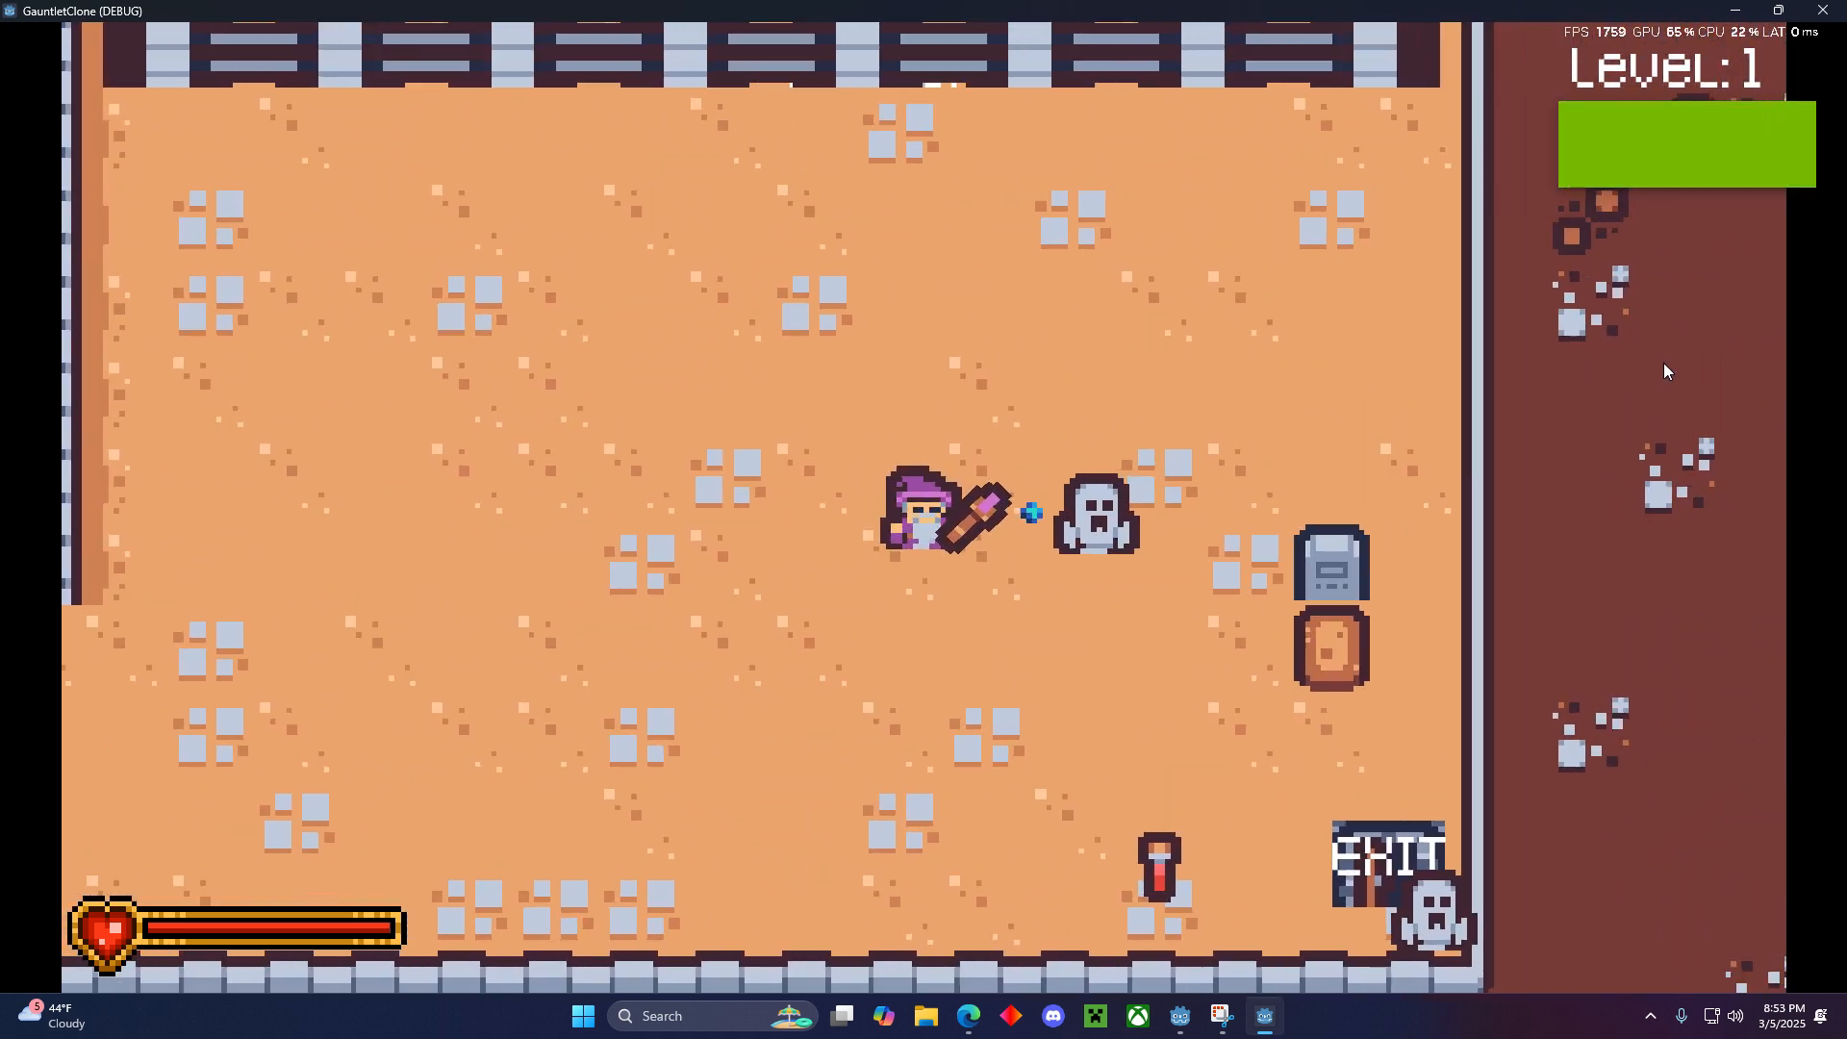
left_click(1663, 372)
key("s")
key("d")
key("s")
key("a")
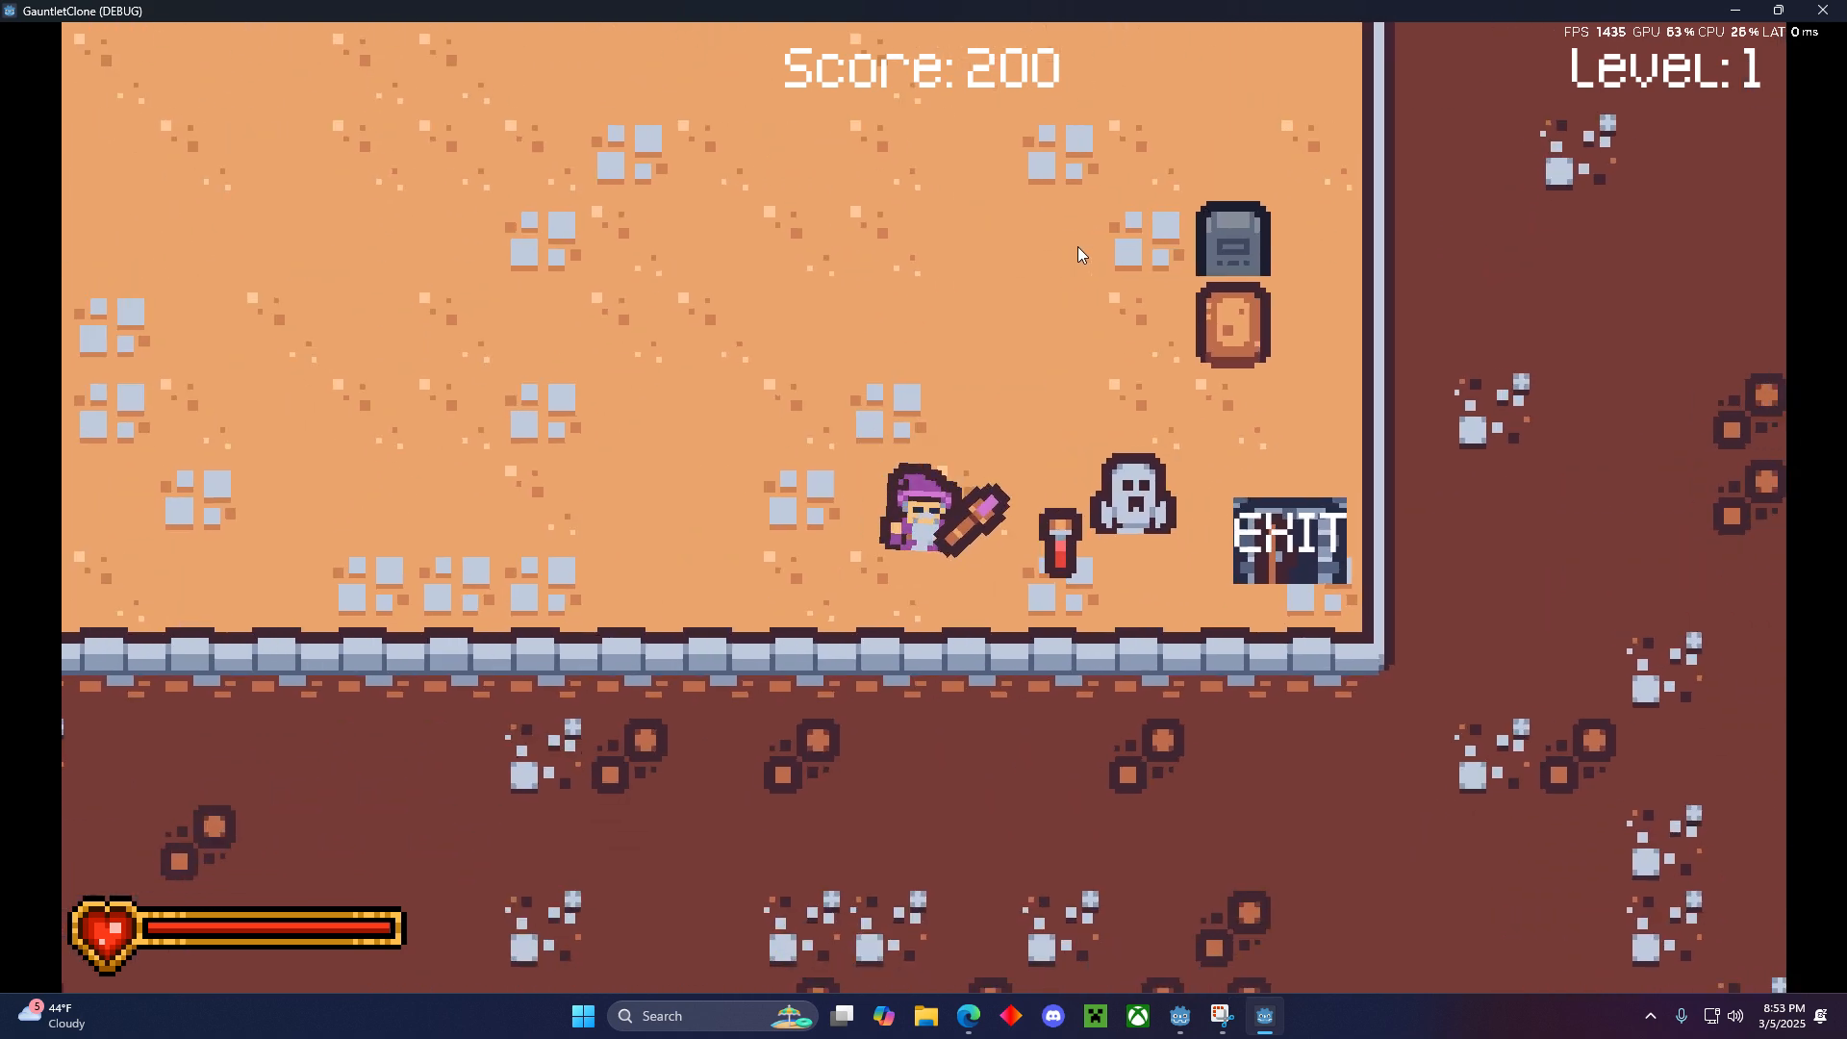
key("d")
left_click(1080, 251)
key("d")
key("w")
key("a")
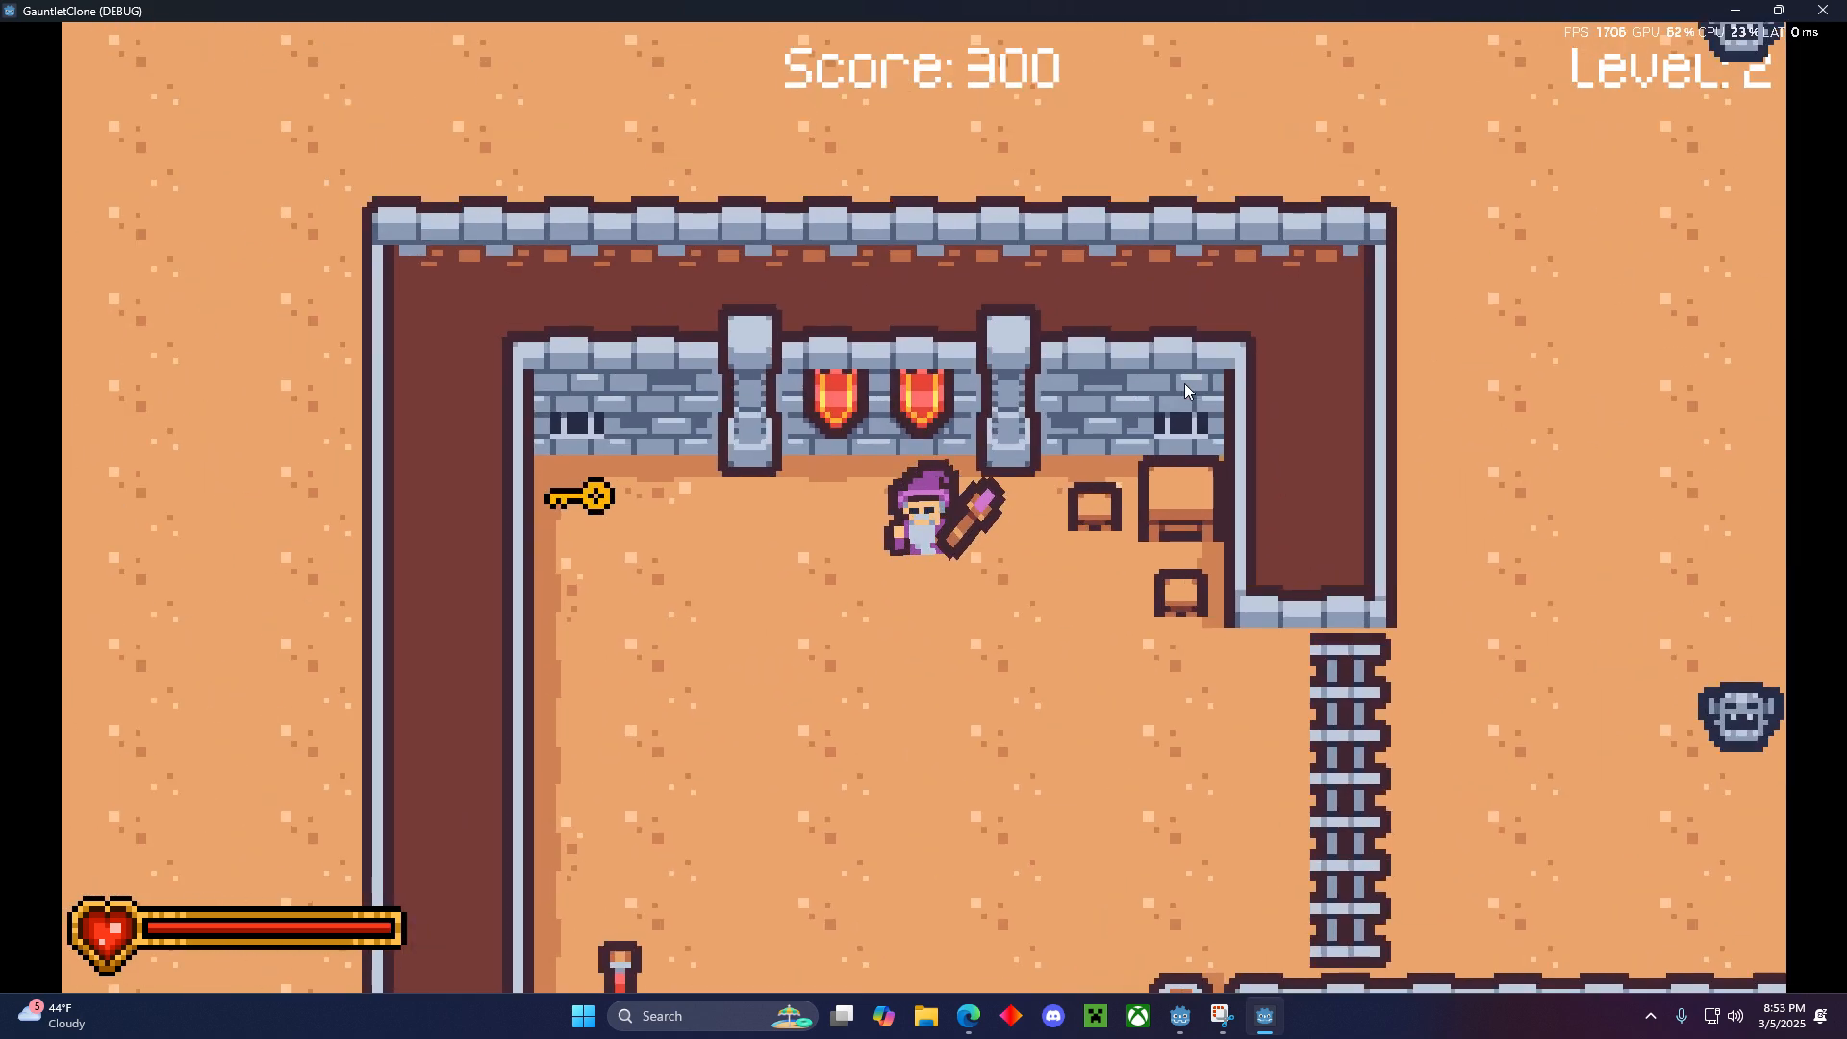
- Play the start of level 2, shooting at the enemies outside the first room, and close the game
key("s")
key("d")
key("d")
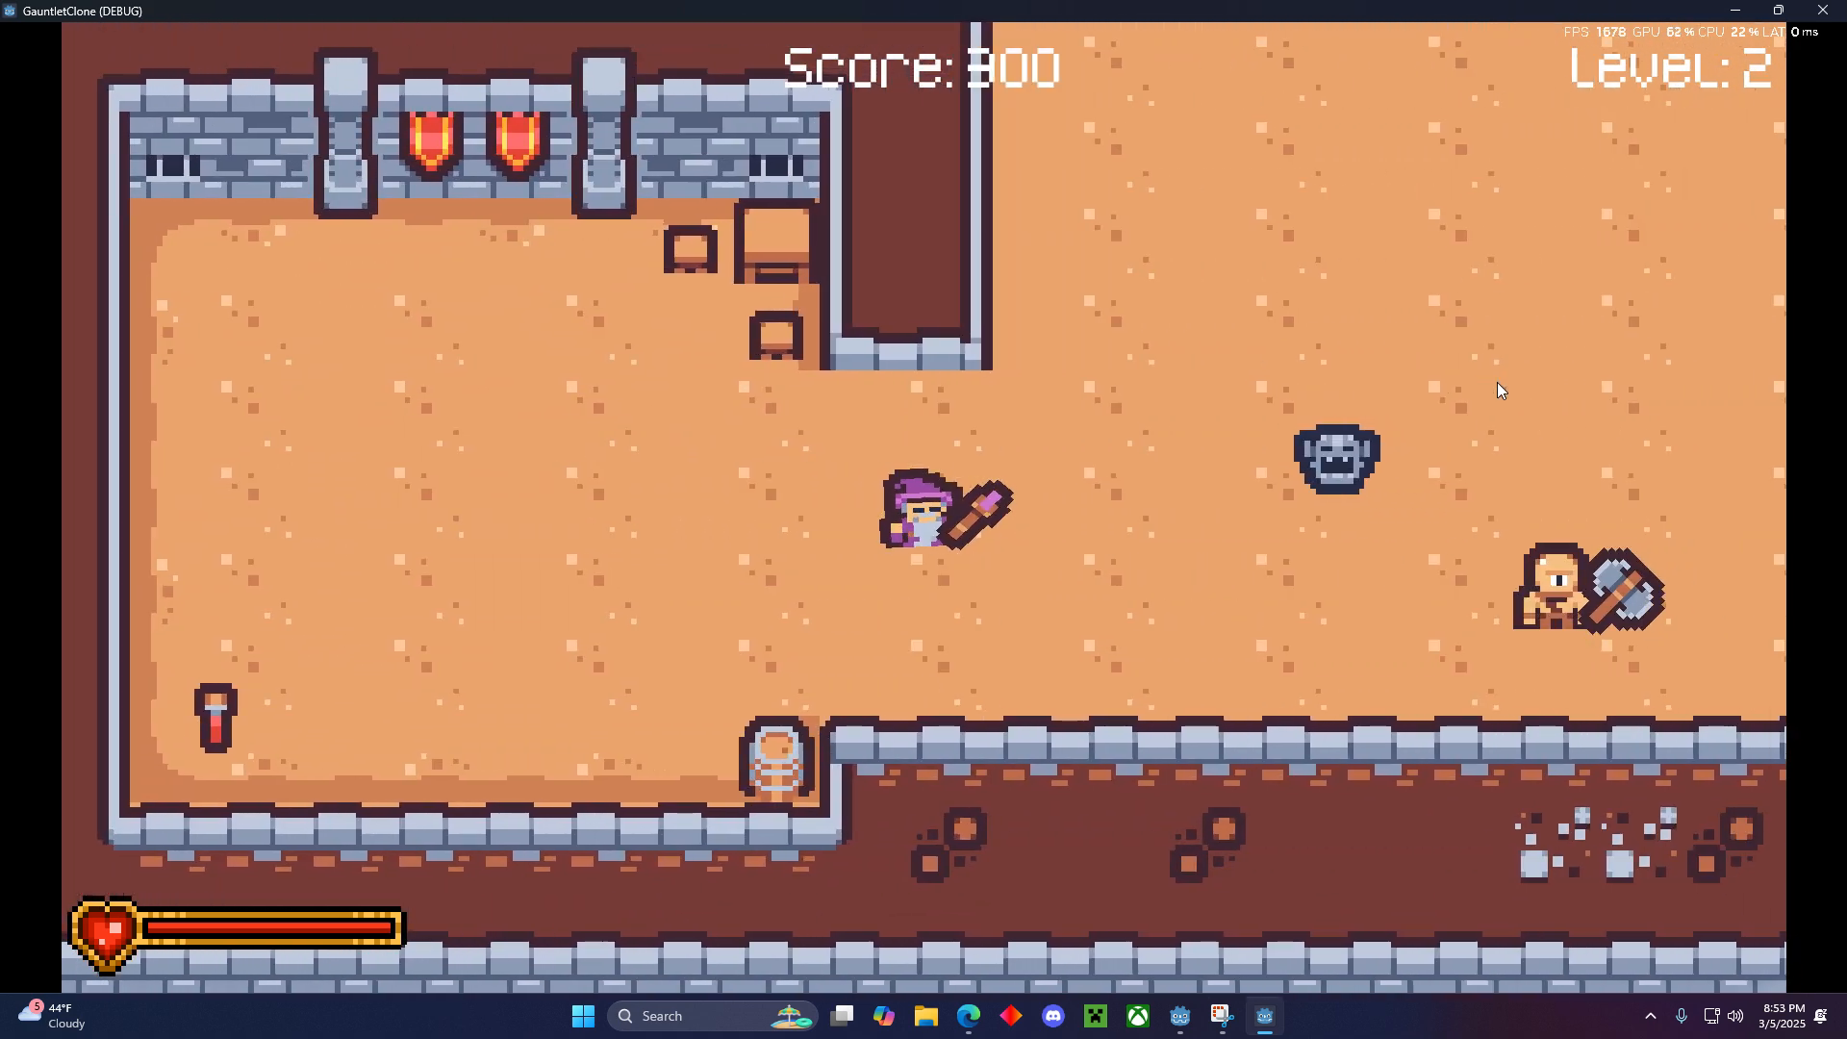
left_click(1505, 377)
left_click(1505, 377)
left_click(1505, 378)
key("s")
key("d")
left_click(1497, 369)
left_click(1497, 370)
key("w")
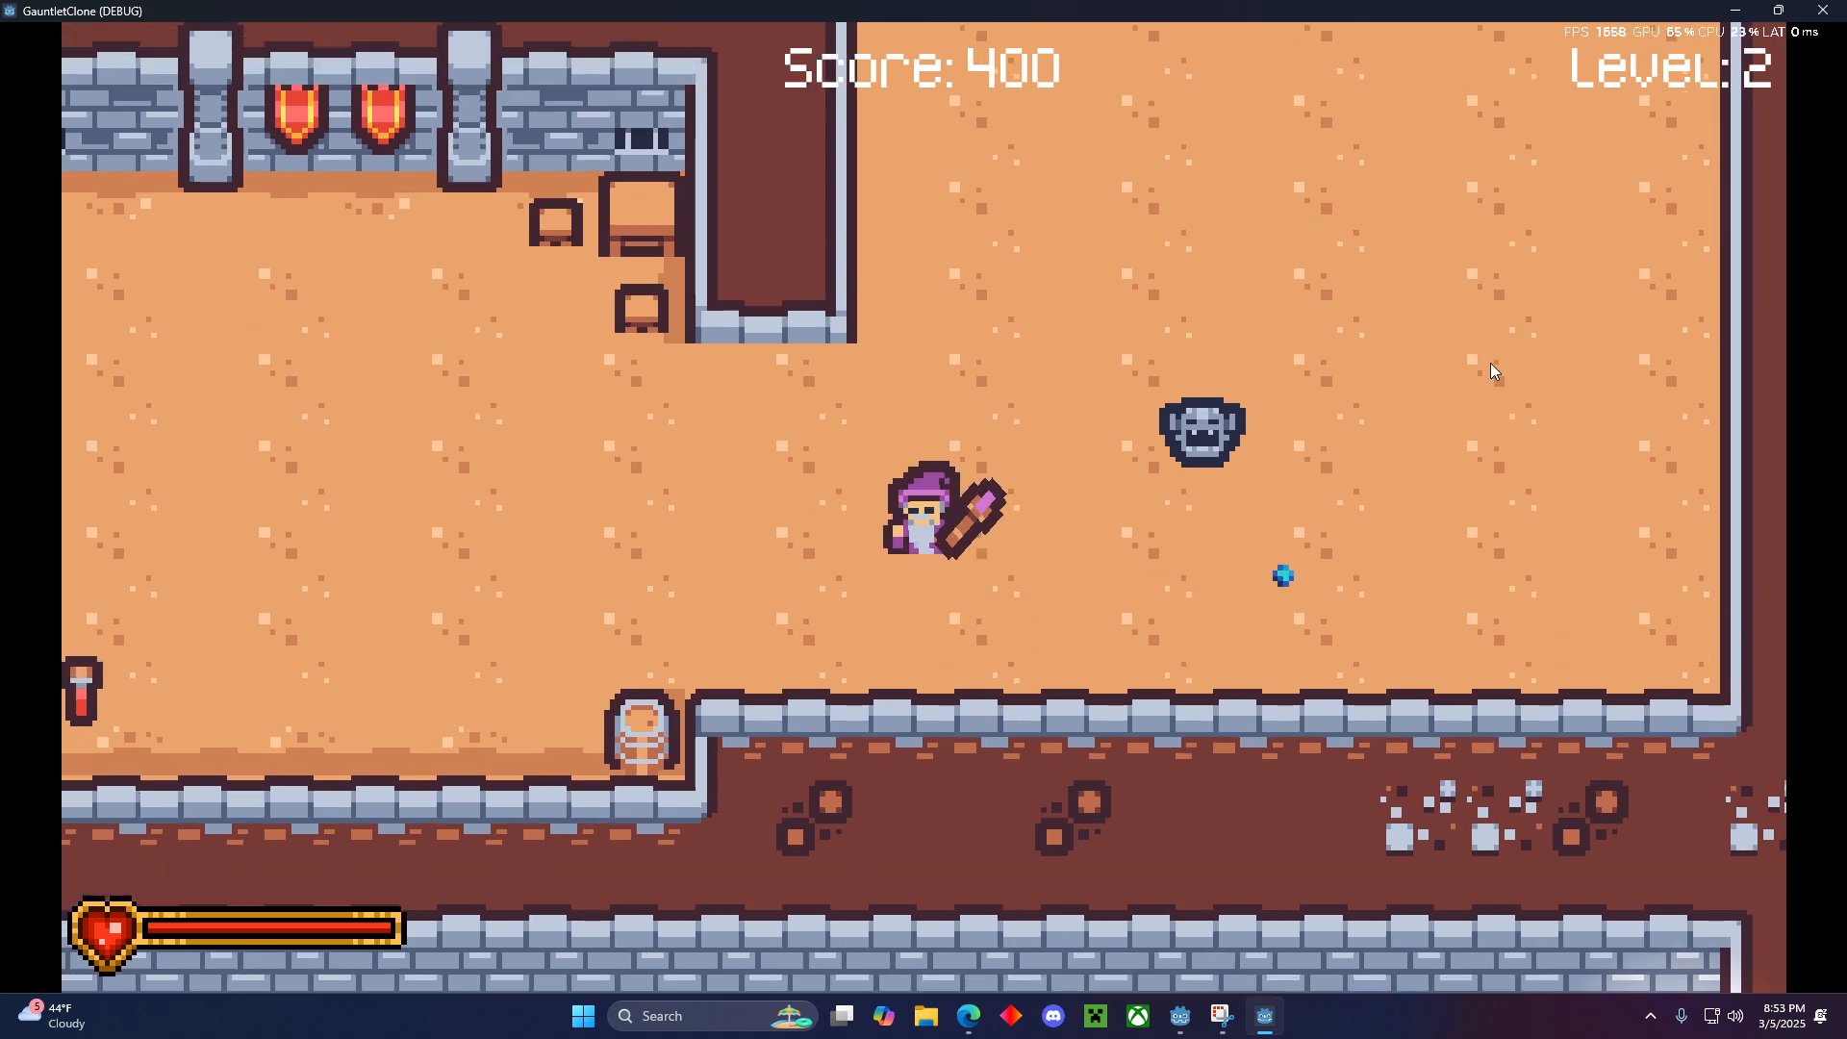
key("d")
left_click(1491, 362)
left_click(1491, 361)
key("d")
key("w")
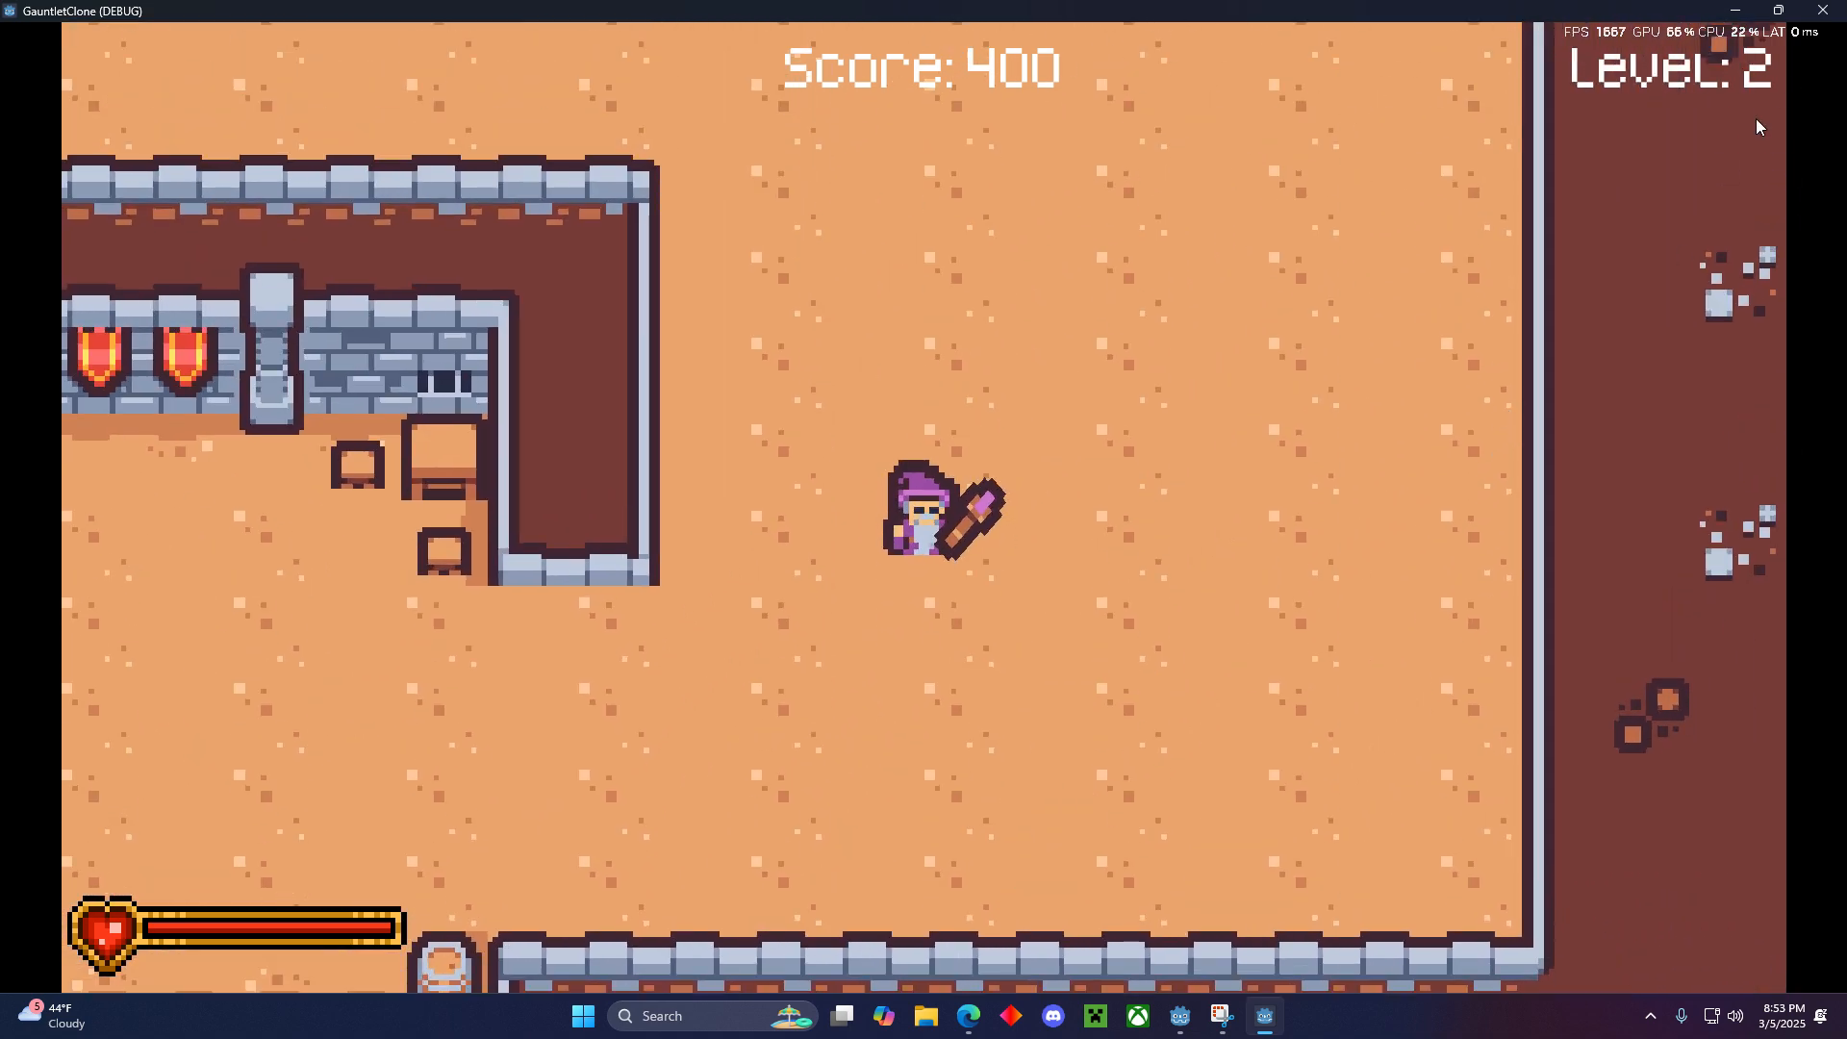
left_click(1823, 10)
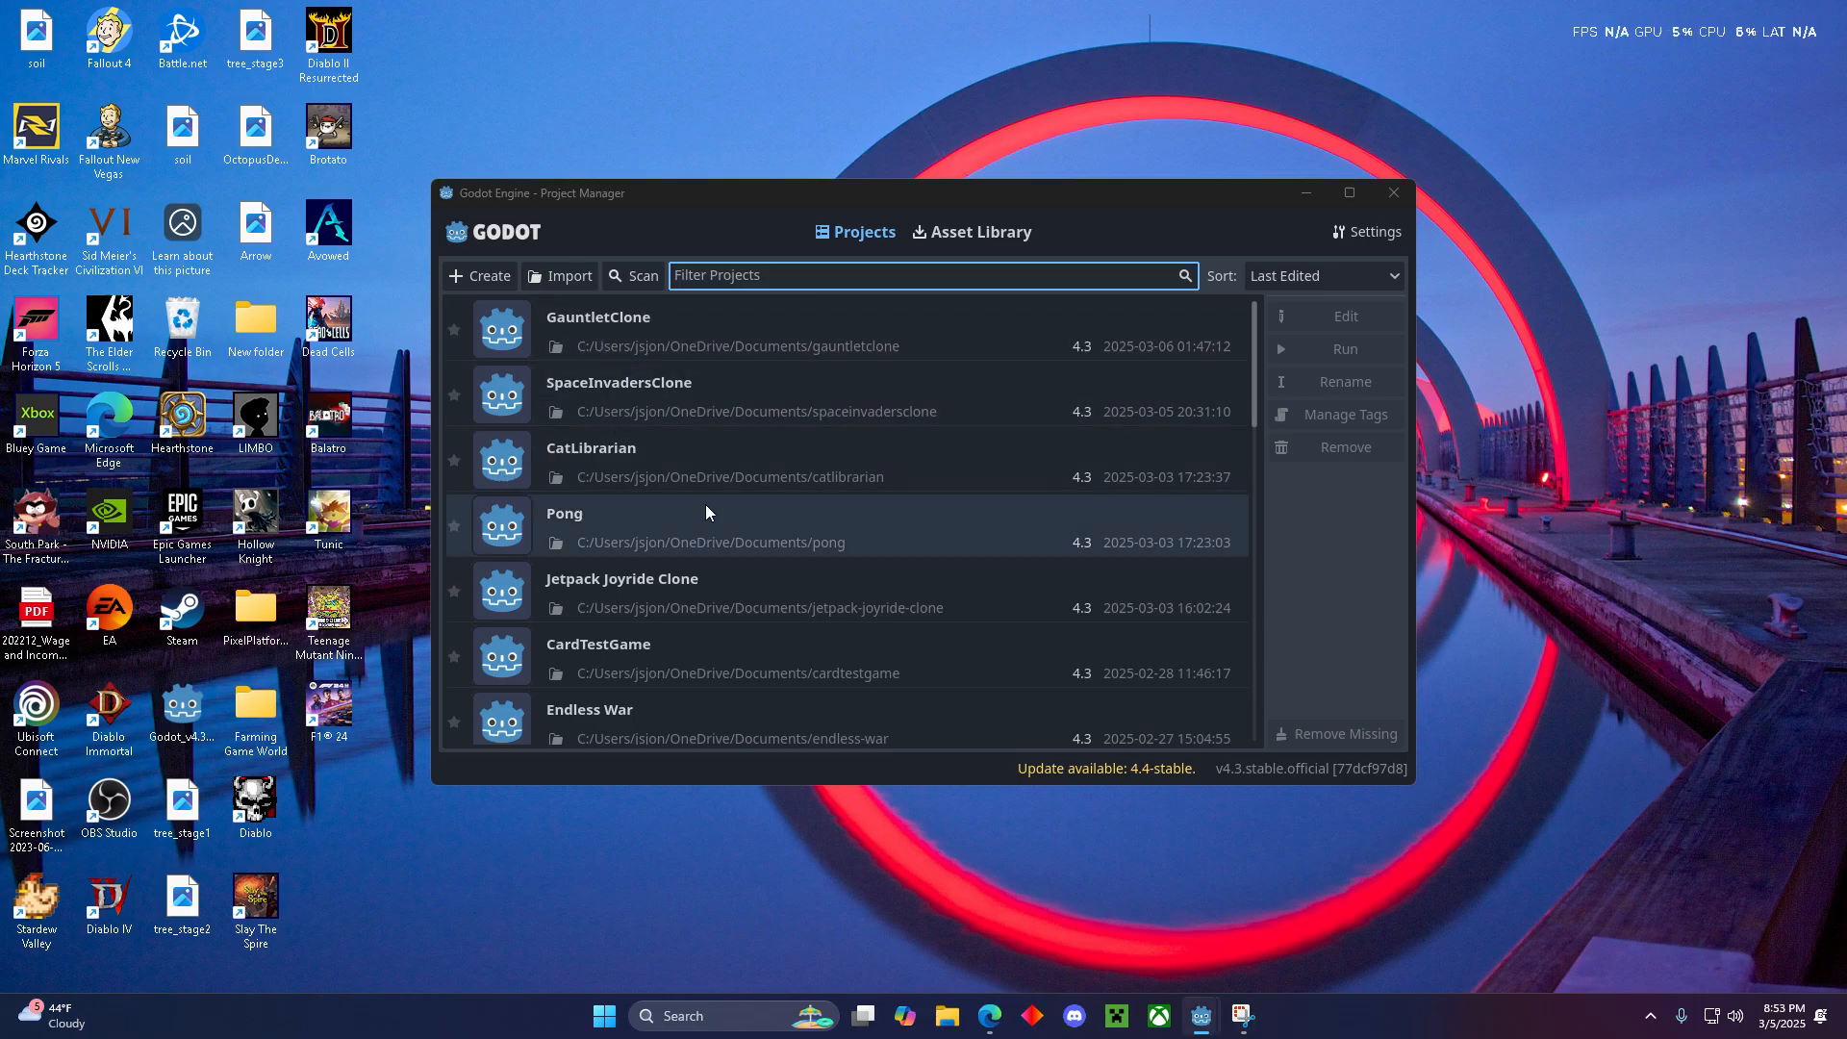
- Create a new project named "YouTube Tutorial" and open it for editing
left_click(479, 276)
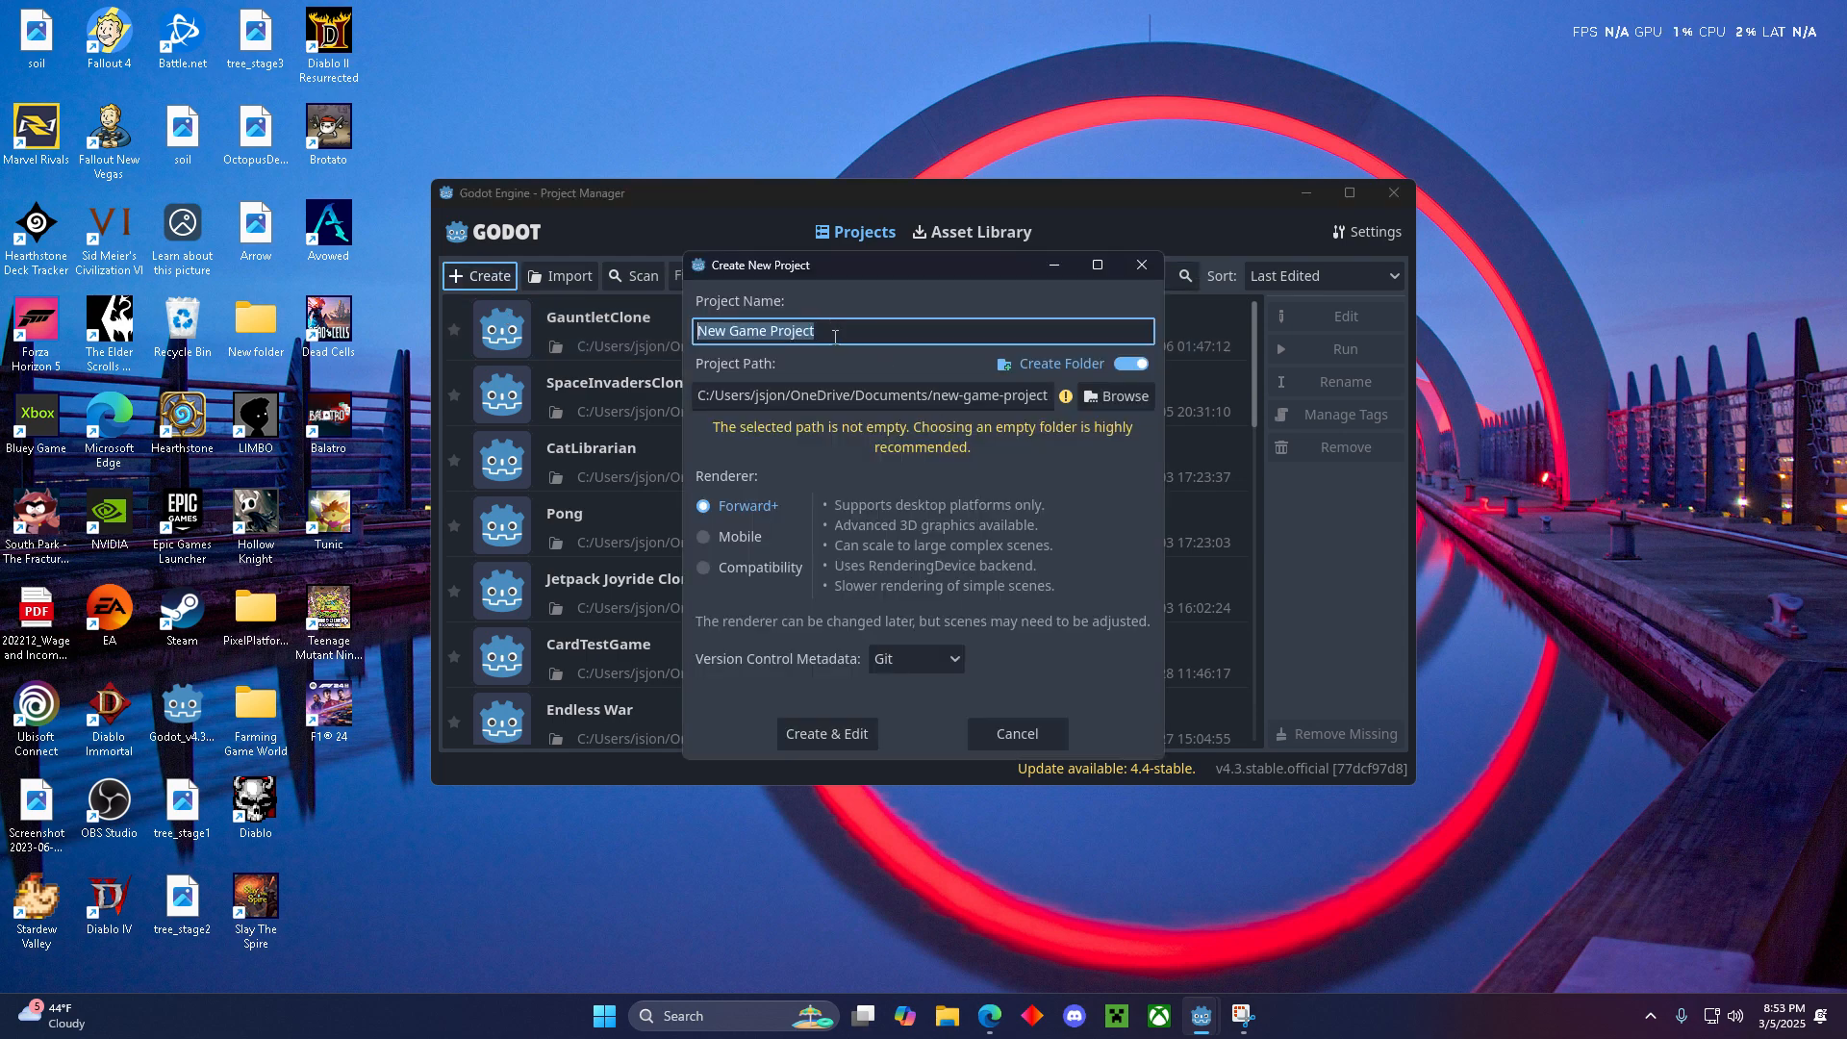
type("Yout")
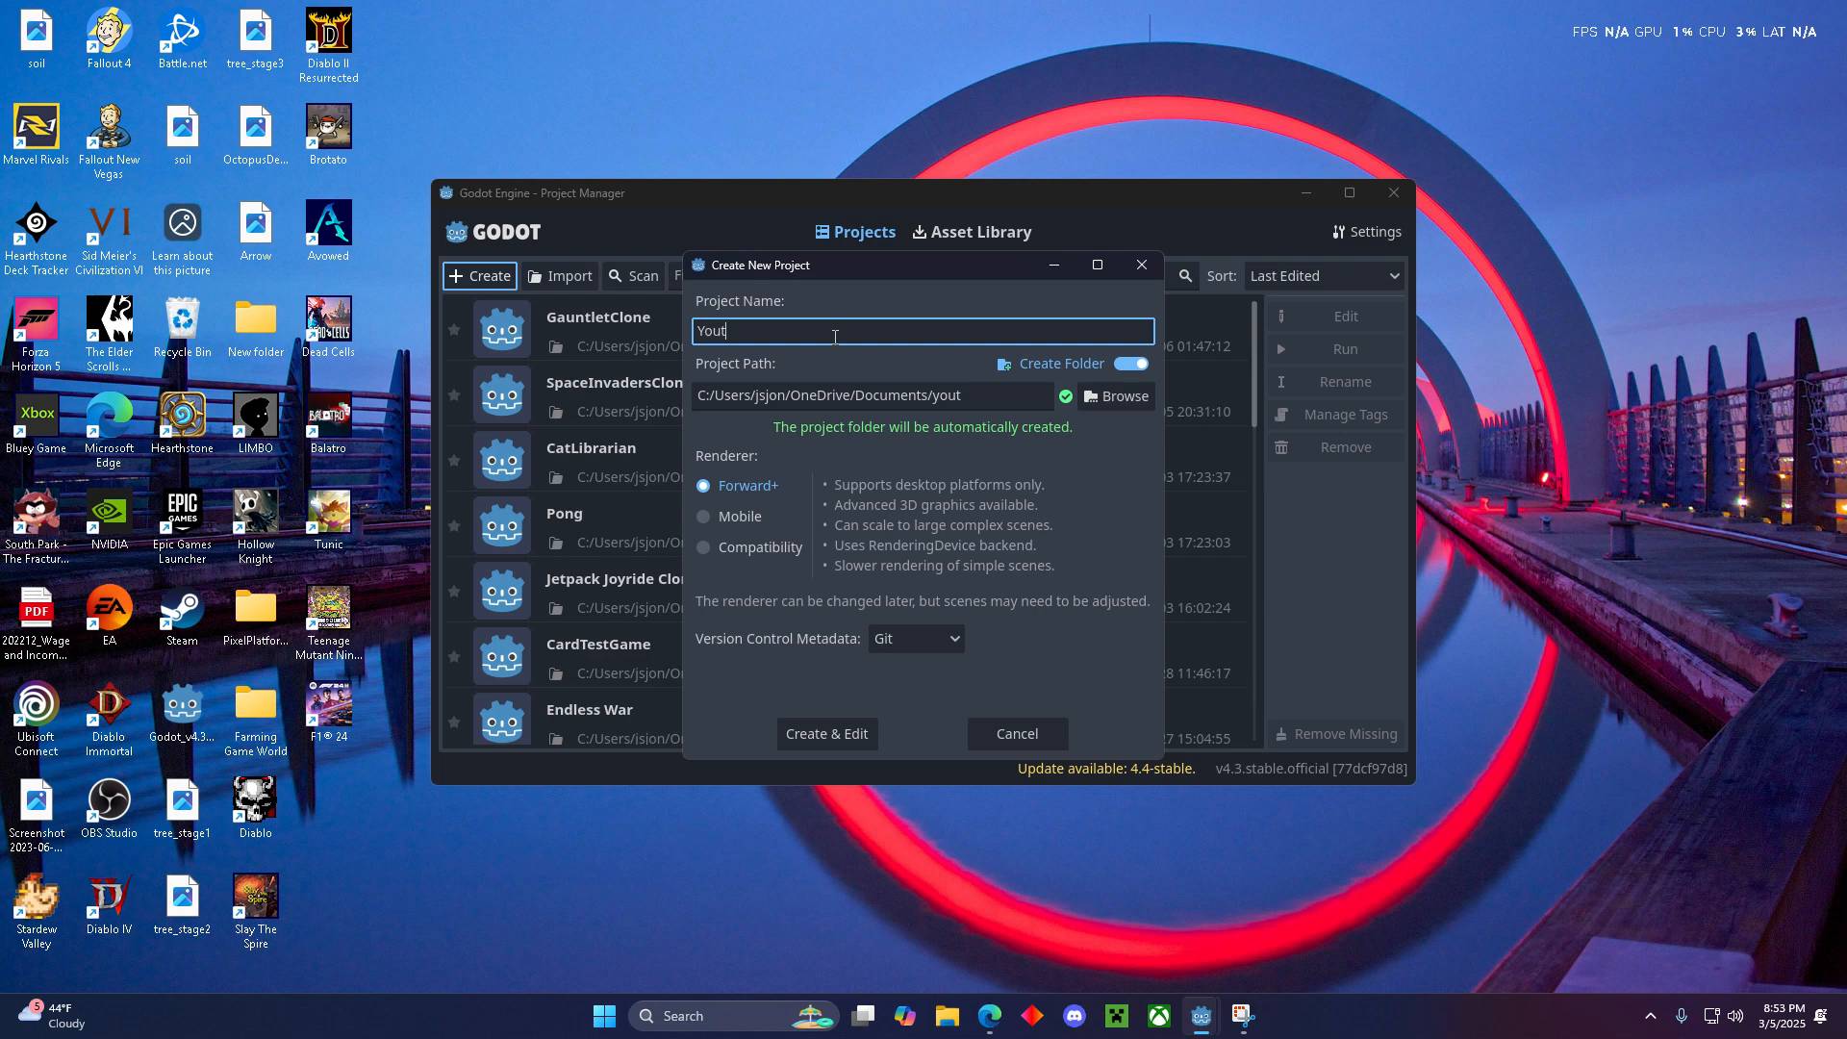
type("ube Tutorial")
left_click(839, 745)
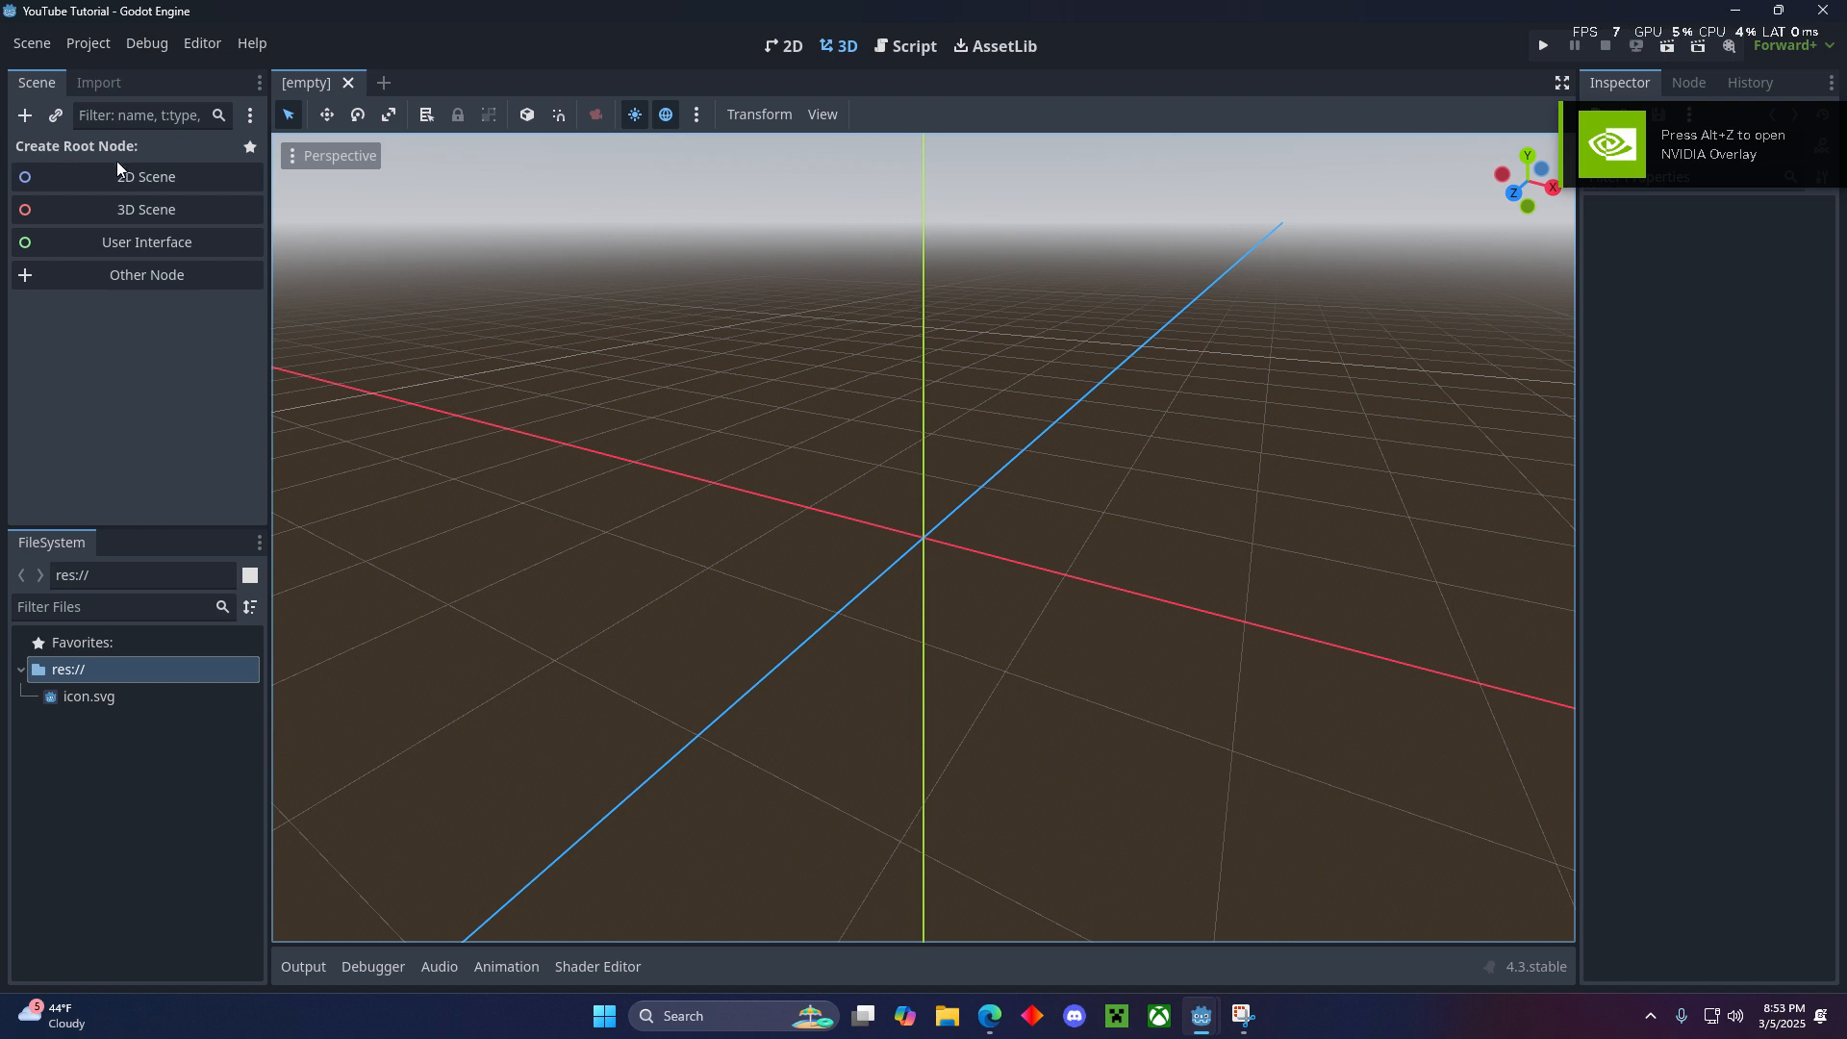
- Create a 2D scene with a Node2D as its root node
left_click(161, 180)
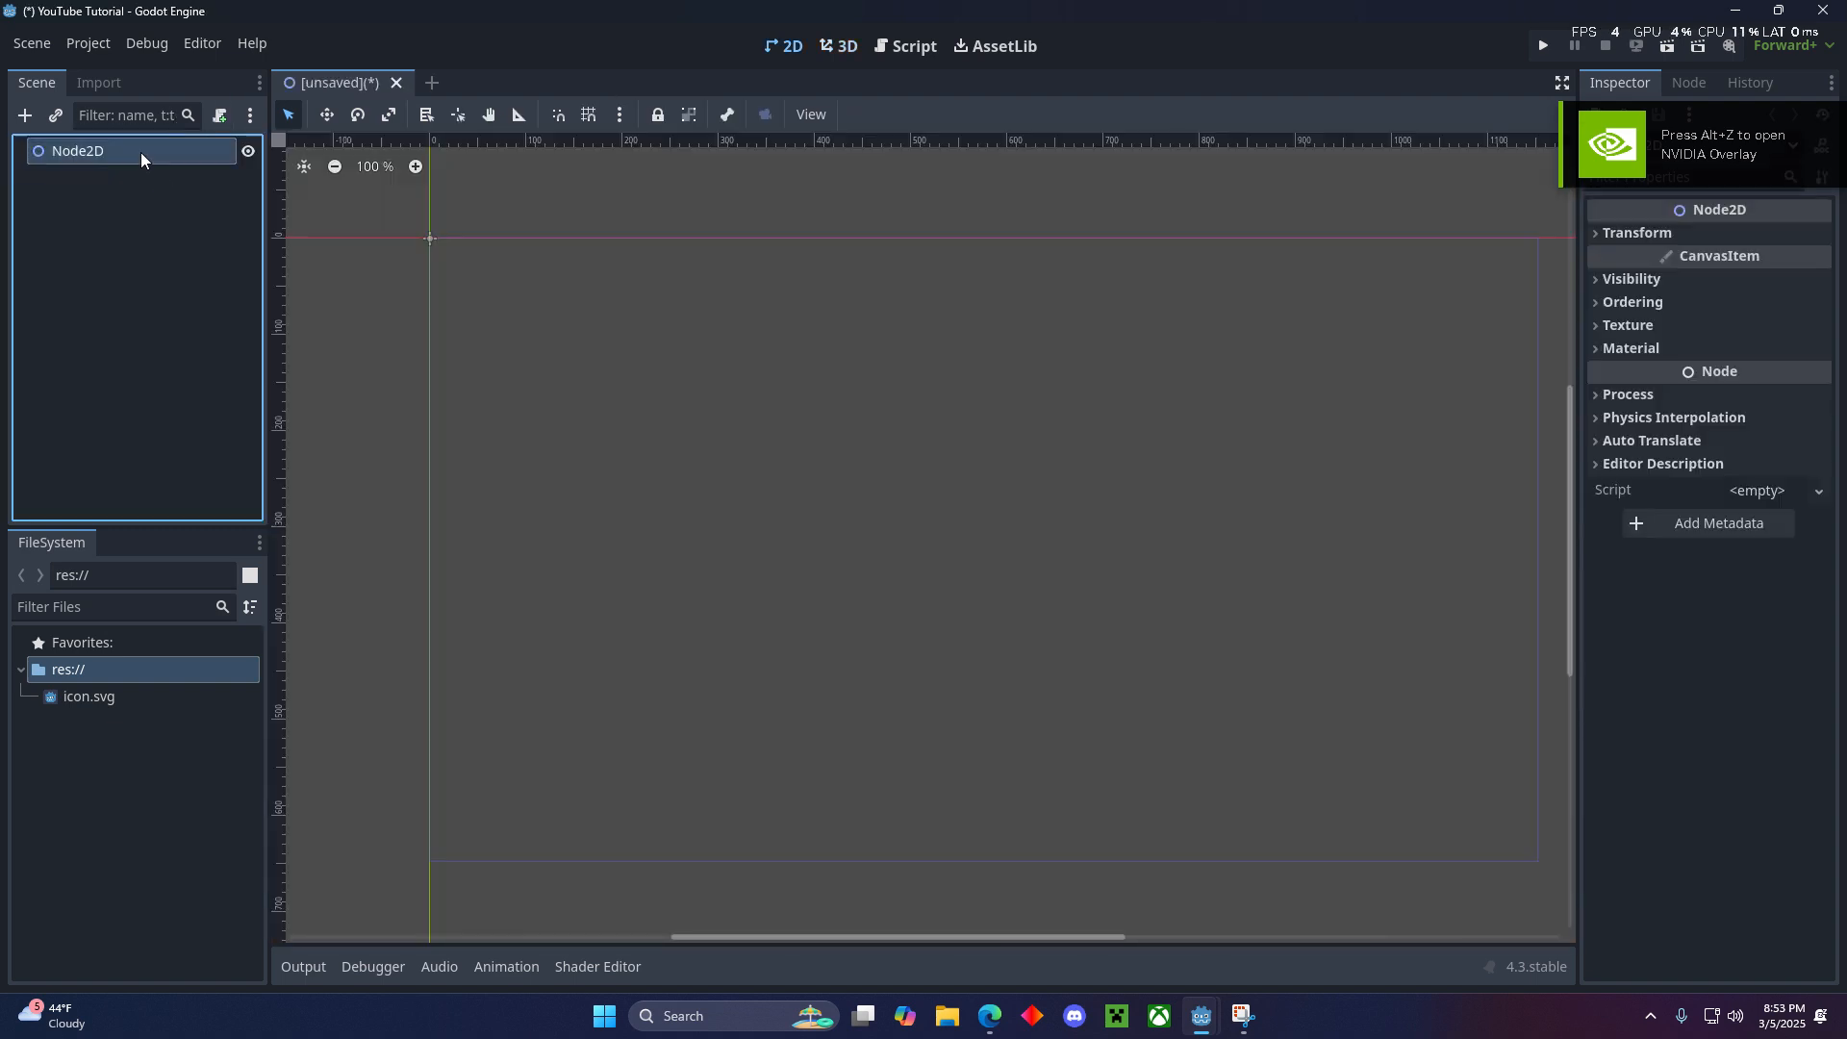
mouse_move(479, 315)
middle_mouse_down()
mouse_move(805, 635)
mouse_move(359, 466)
mouse_move(742, 384)
mouse_move(439, 214)
mouse_move(465, 306)
middle_mouse_up()
left_click(144, 321)
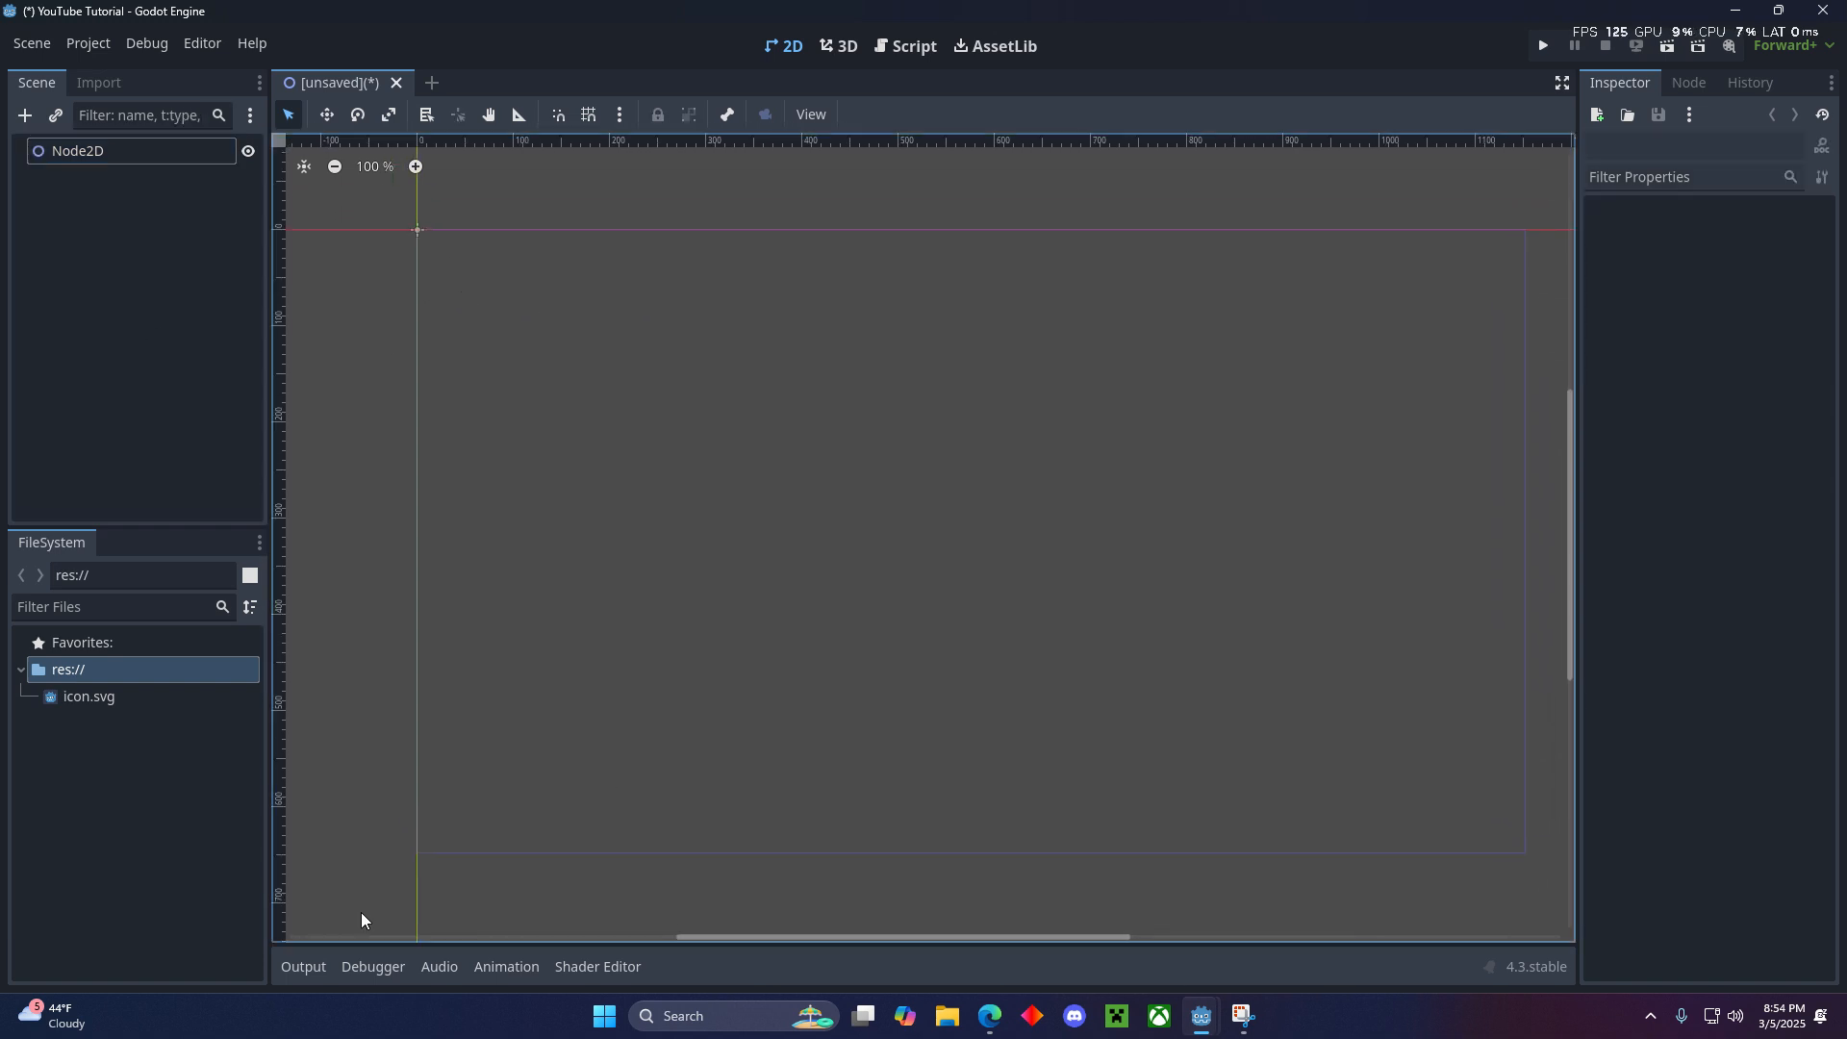
scroll(1022, 664, "down", 1)
middle_click_drag(961, 421, 936, 416)
scroll(936, 417, "up", 1)
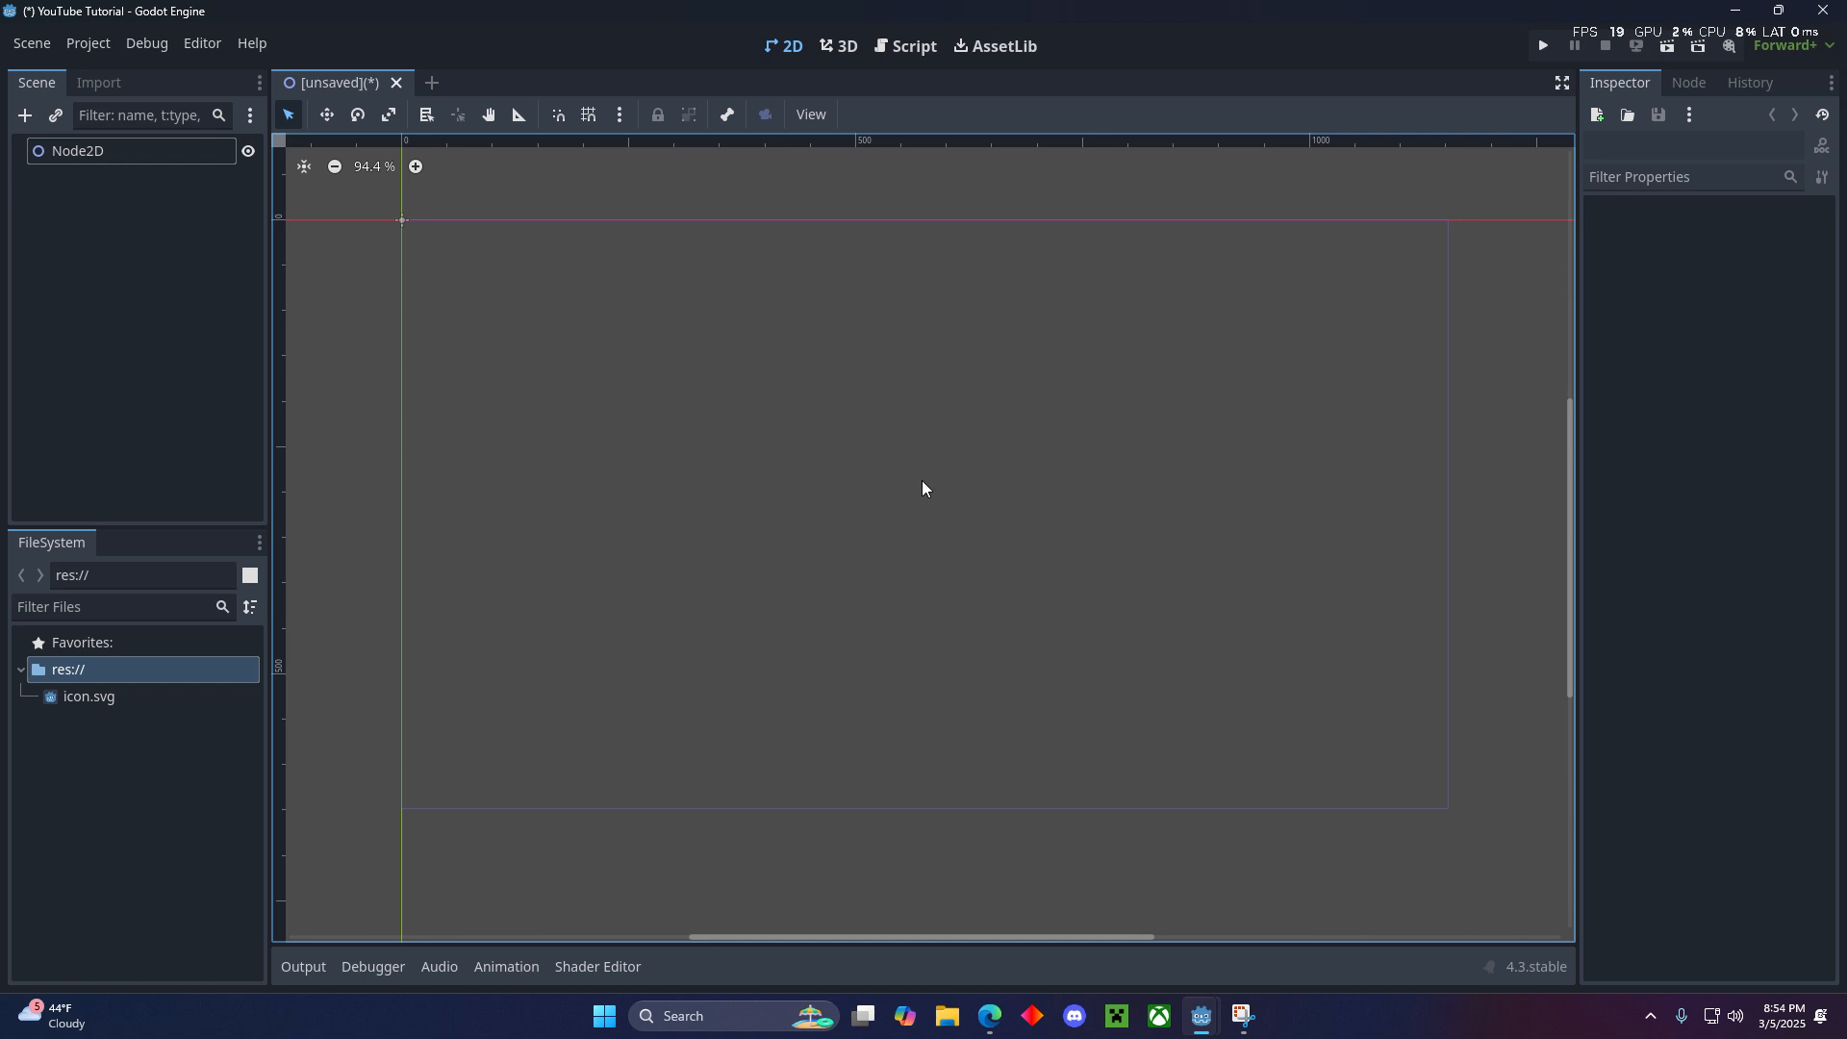
- In the project's display window settings, set the viewport width to 320 and the viewport height to 180
left_click(80, 48)
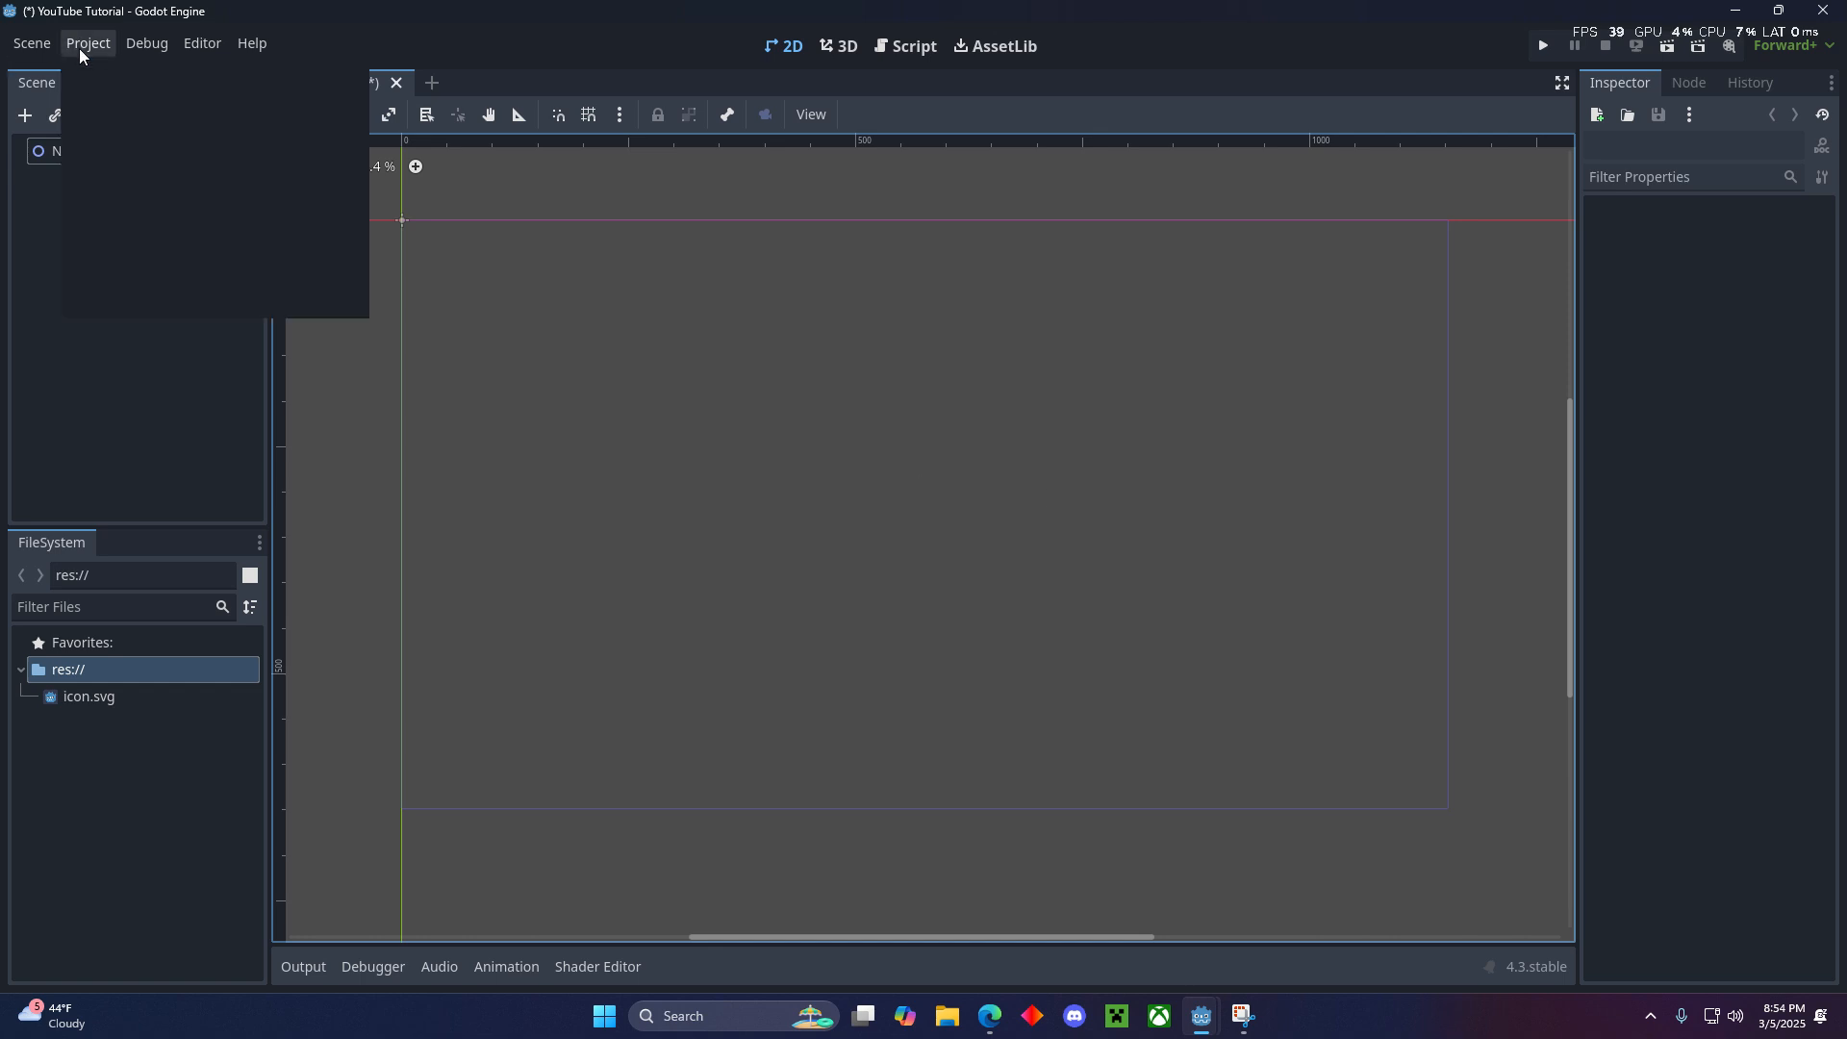
left_click(80, 48)
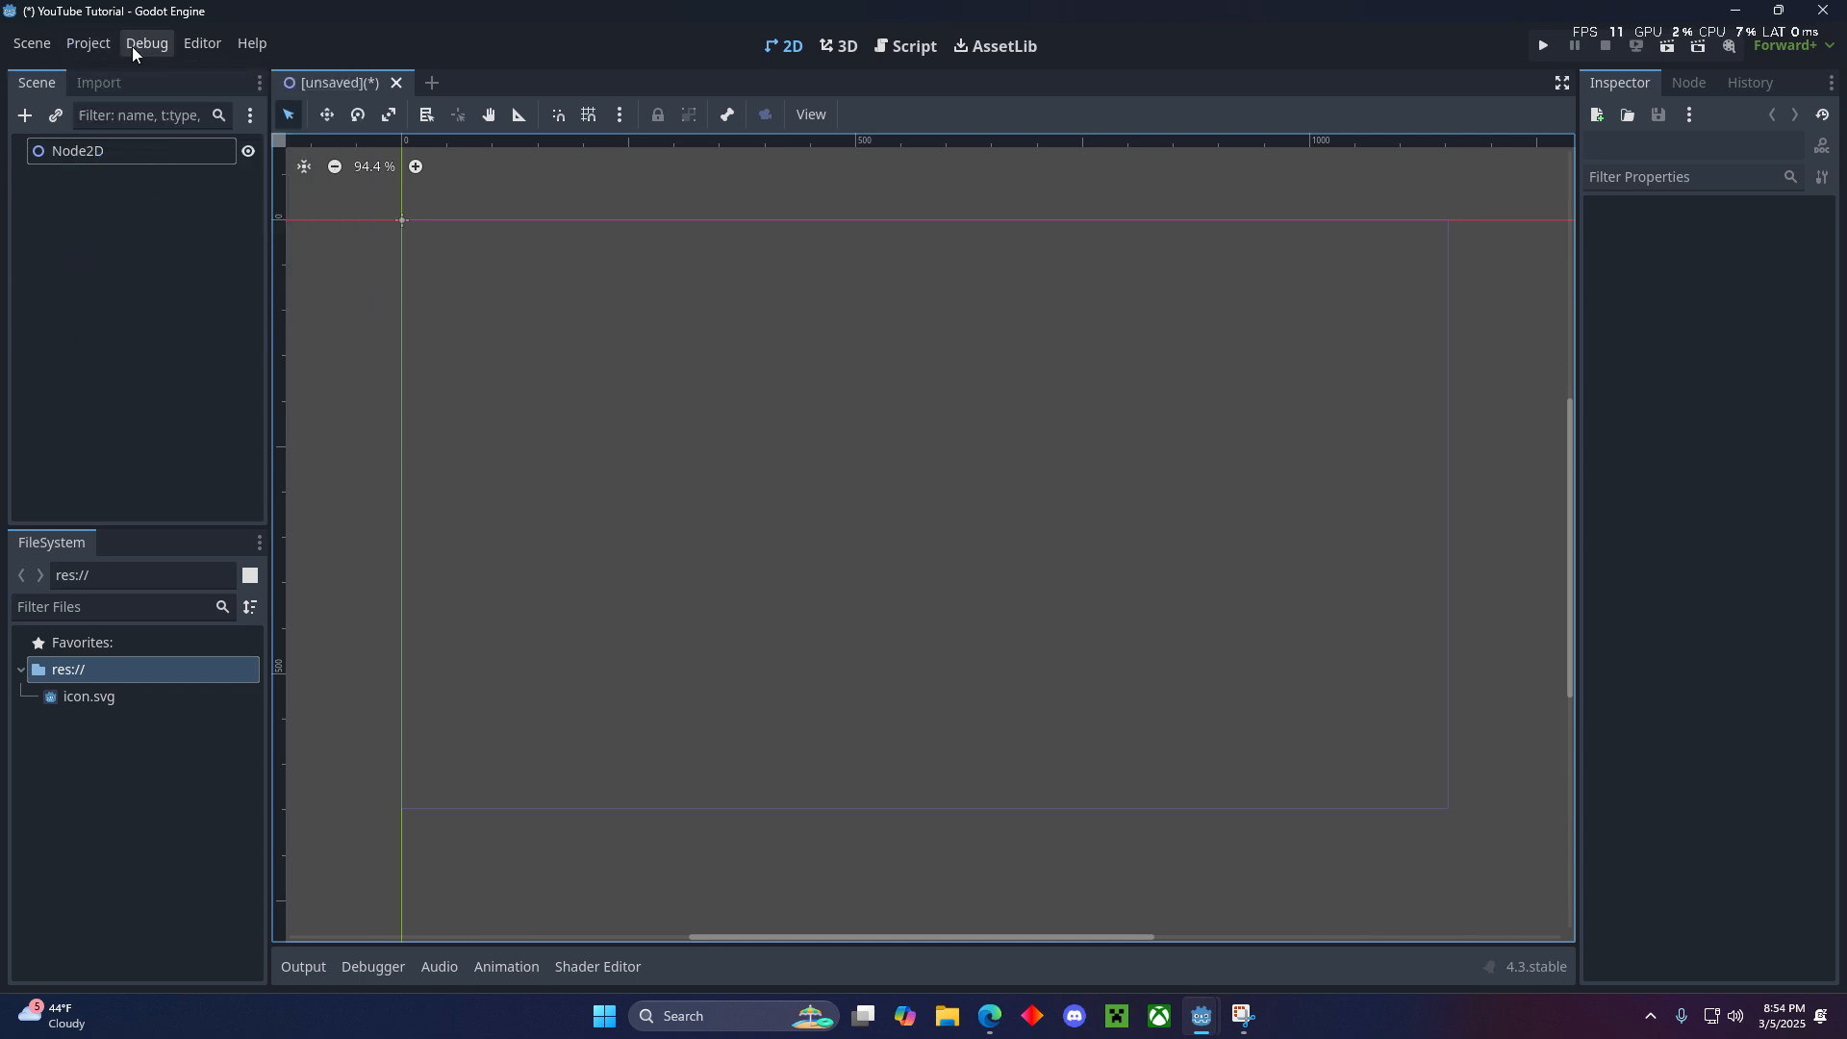
left_click(83, 44)
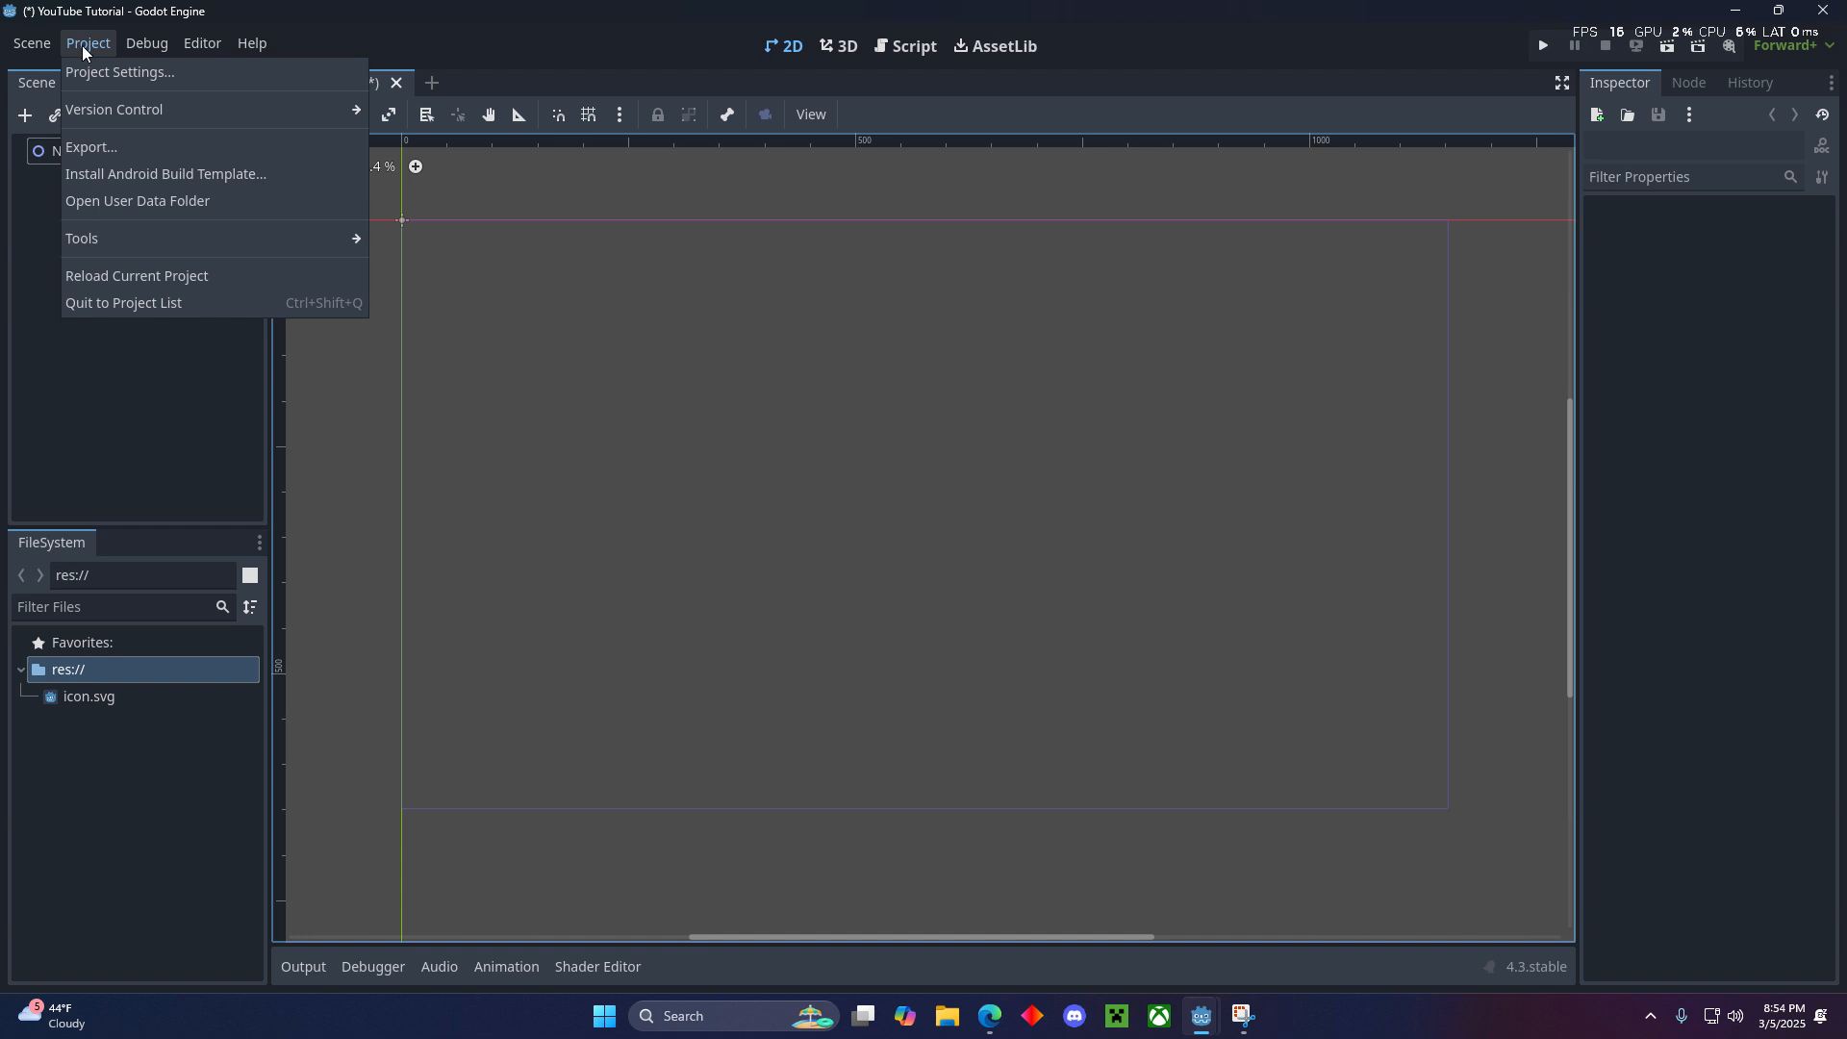
left_click(93, 71)
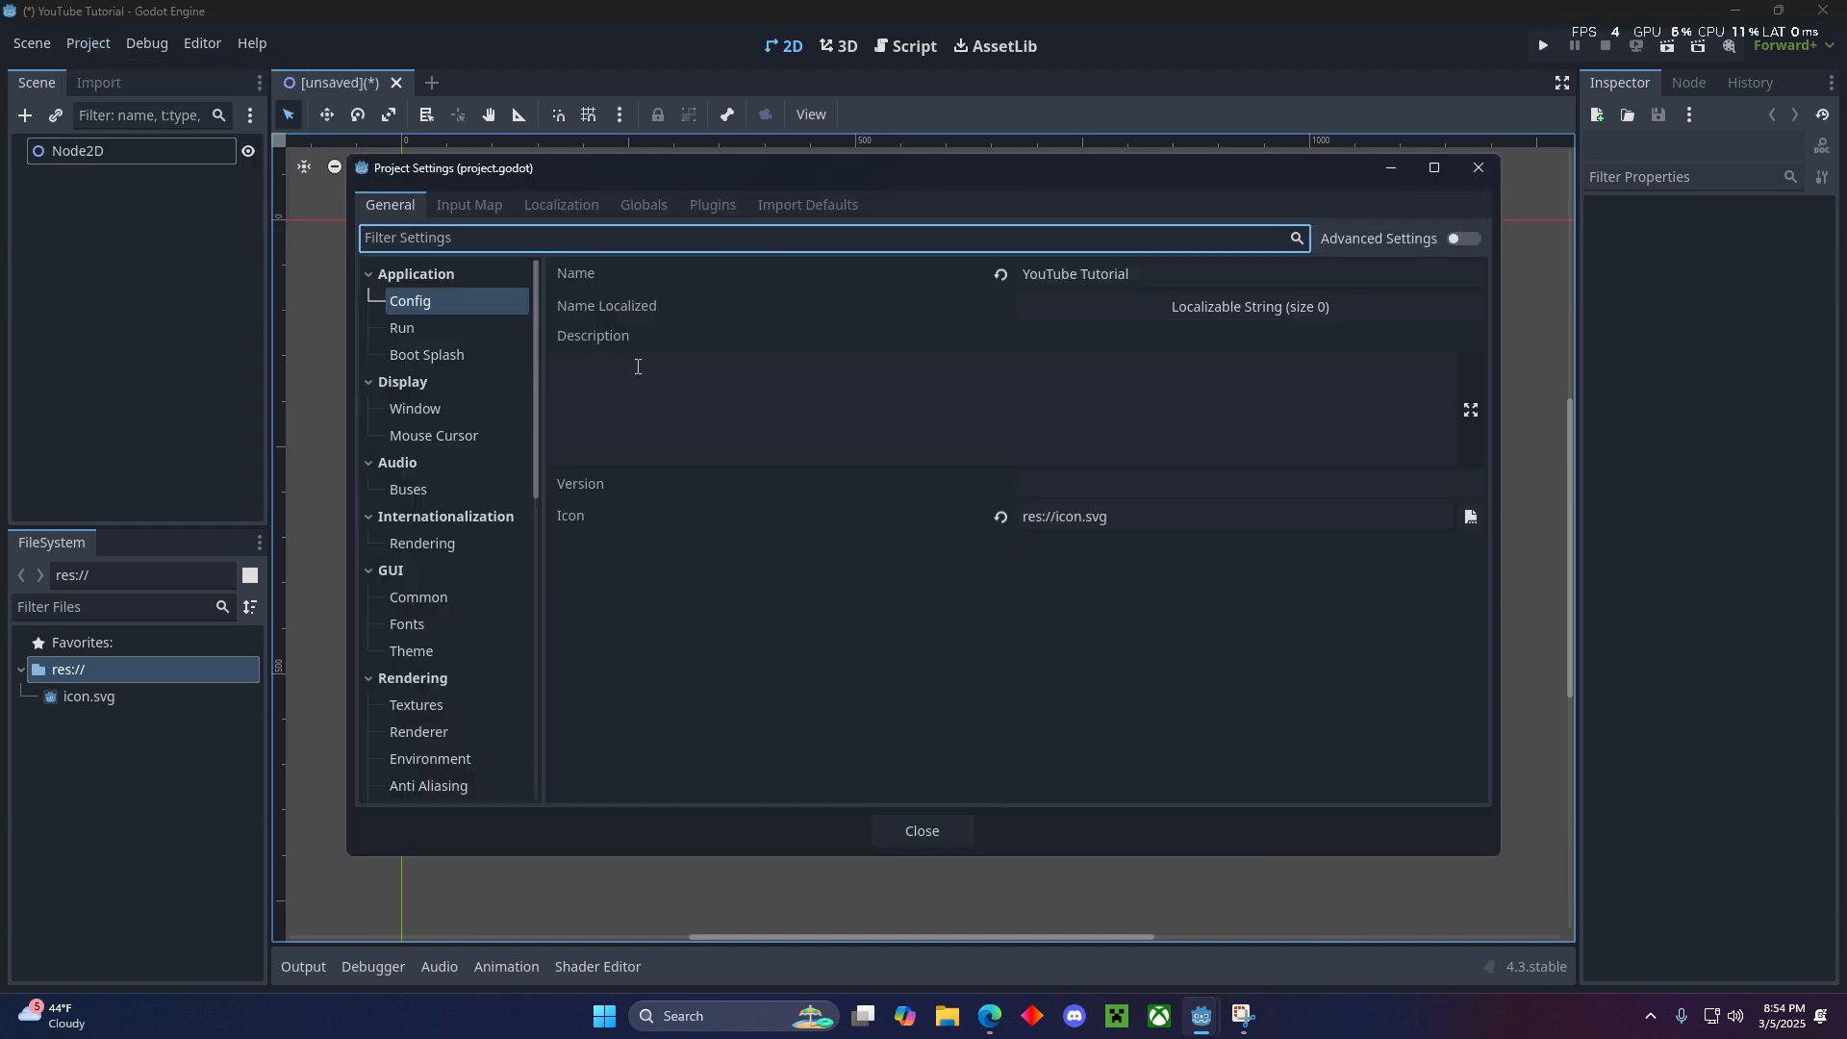
left_click(423, 407)
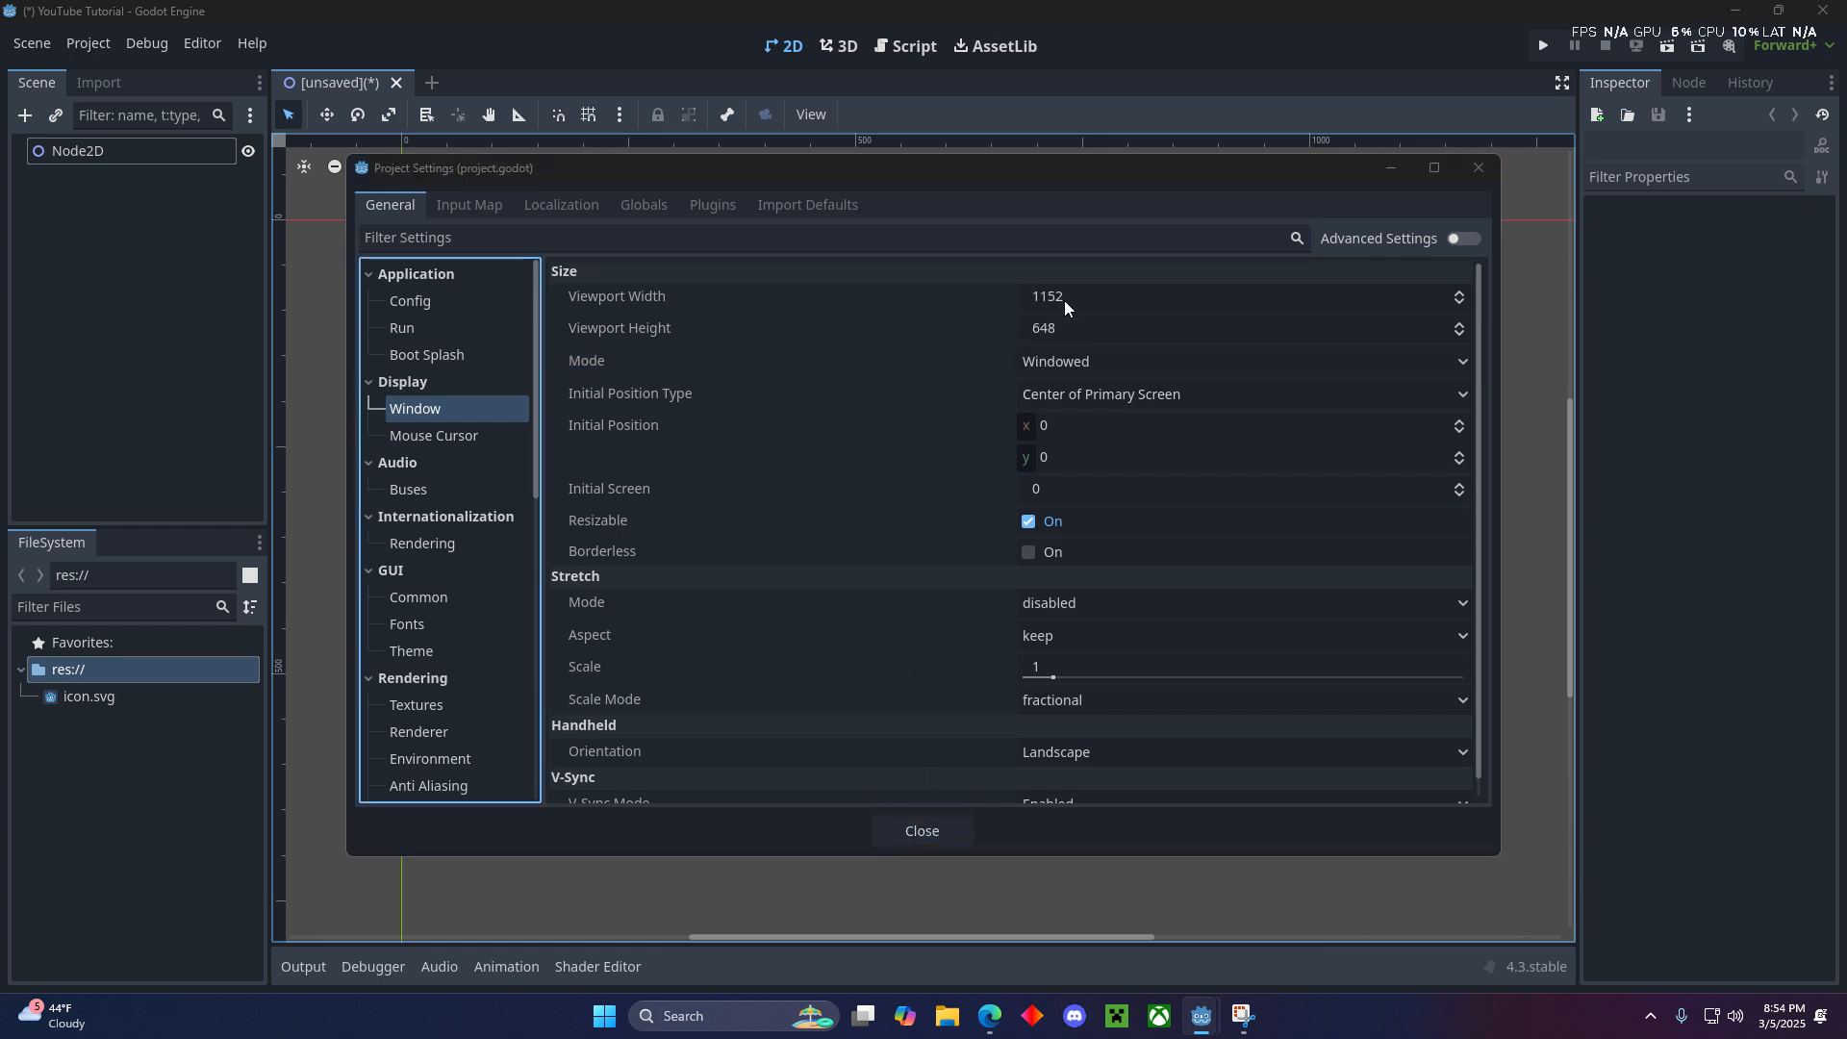
left_click(1065, 298)
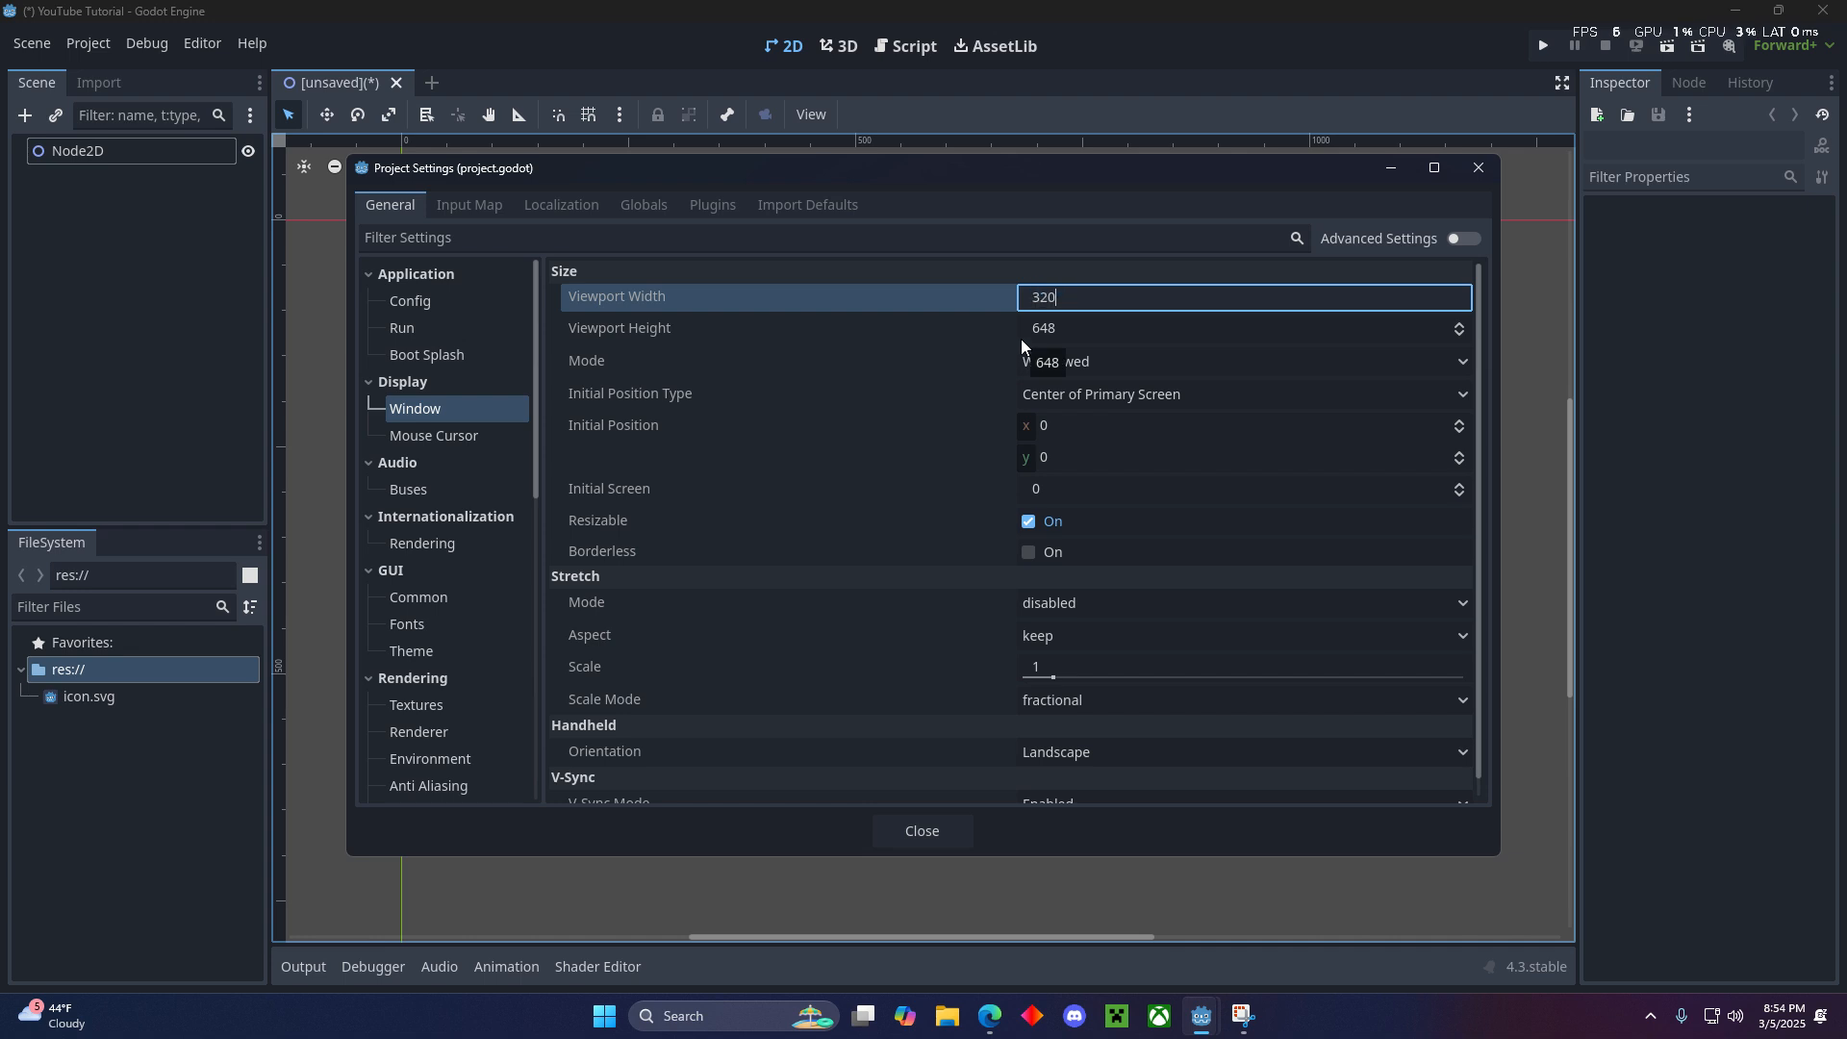
key("Tab")
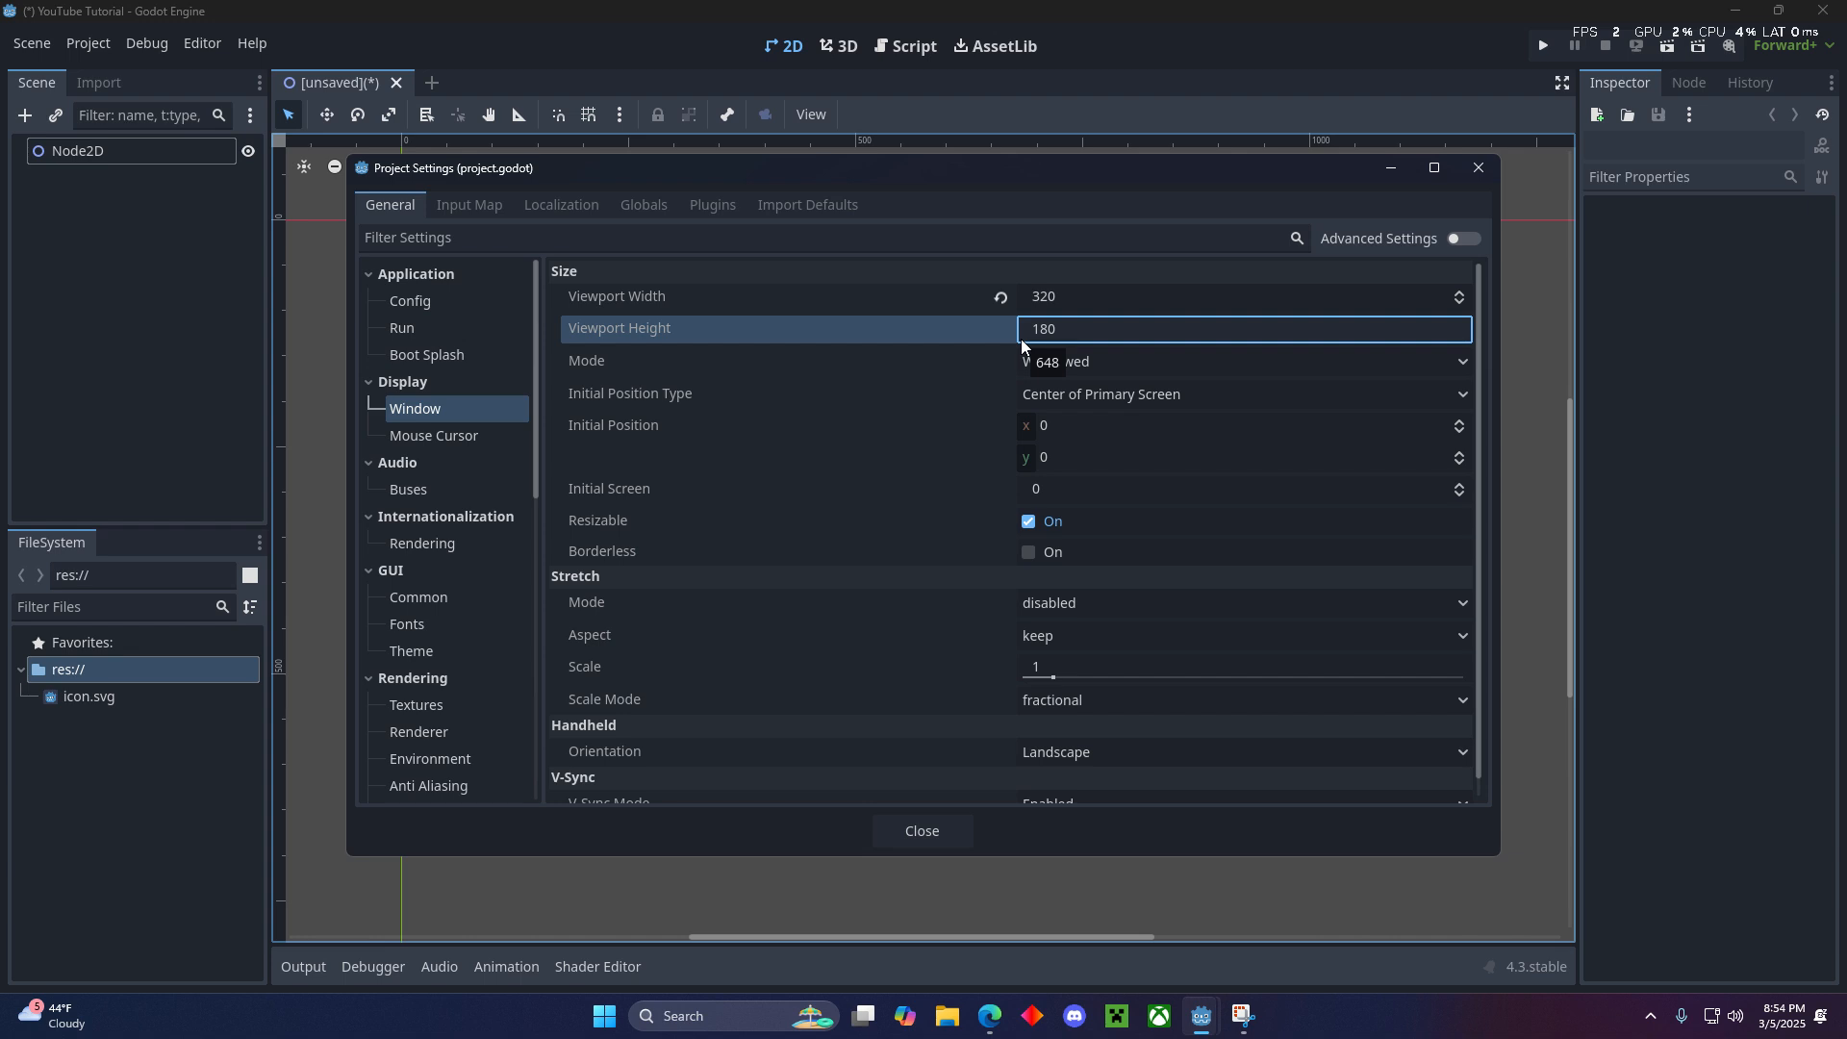
- Set the game window's size mode to Maximized
left_click(1162, 367)
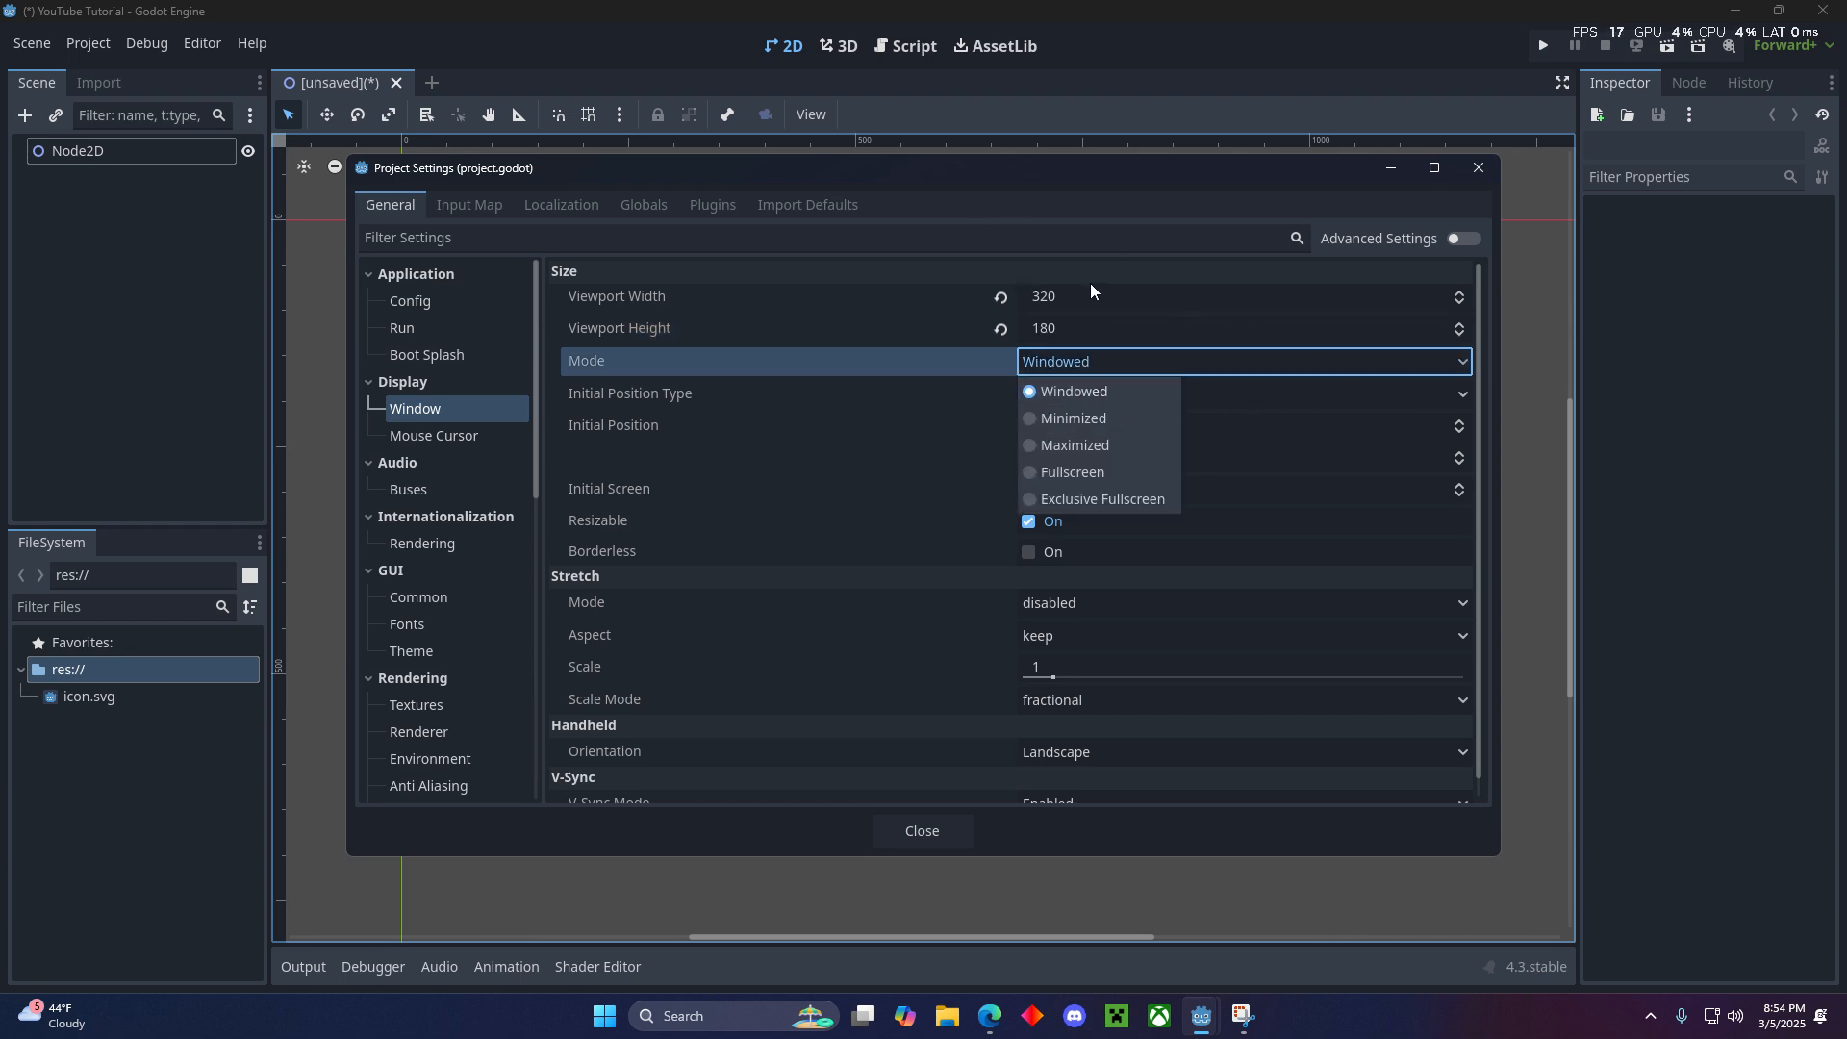
left_click(1114, 447)
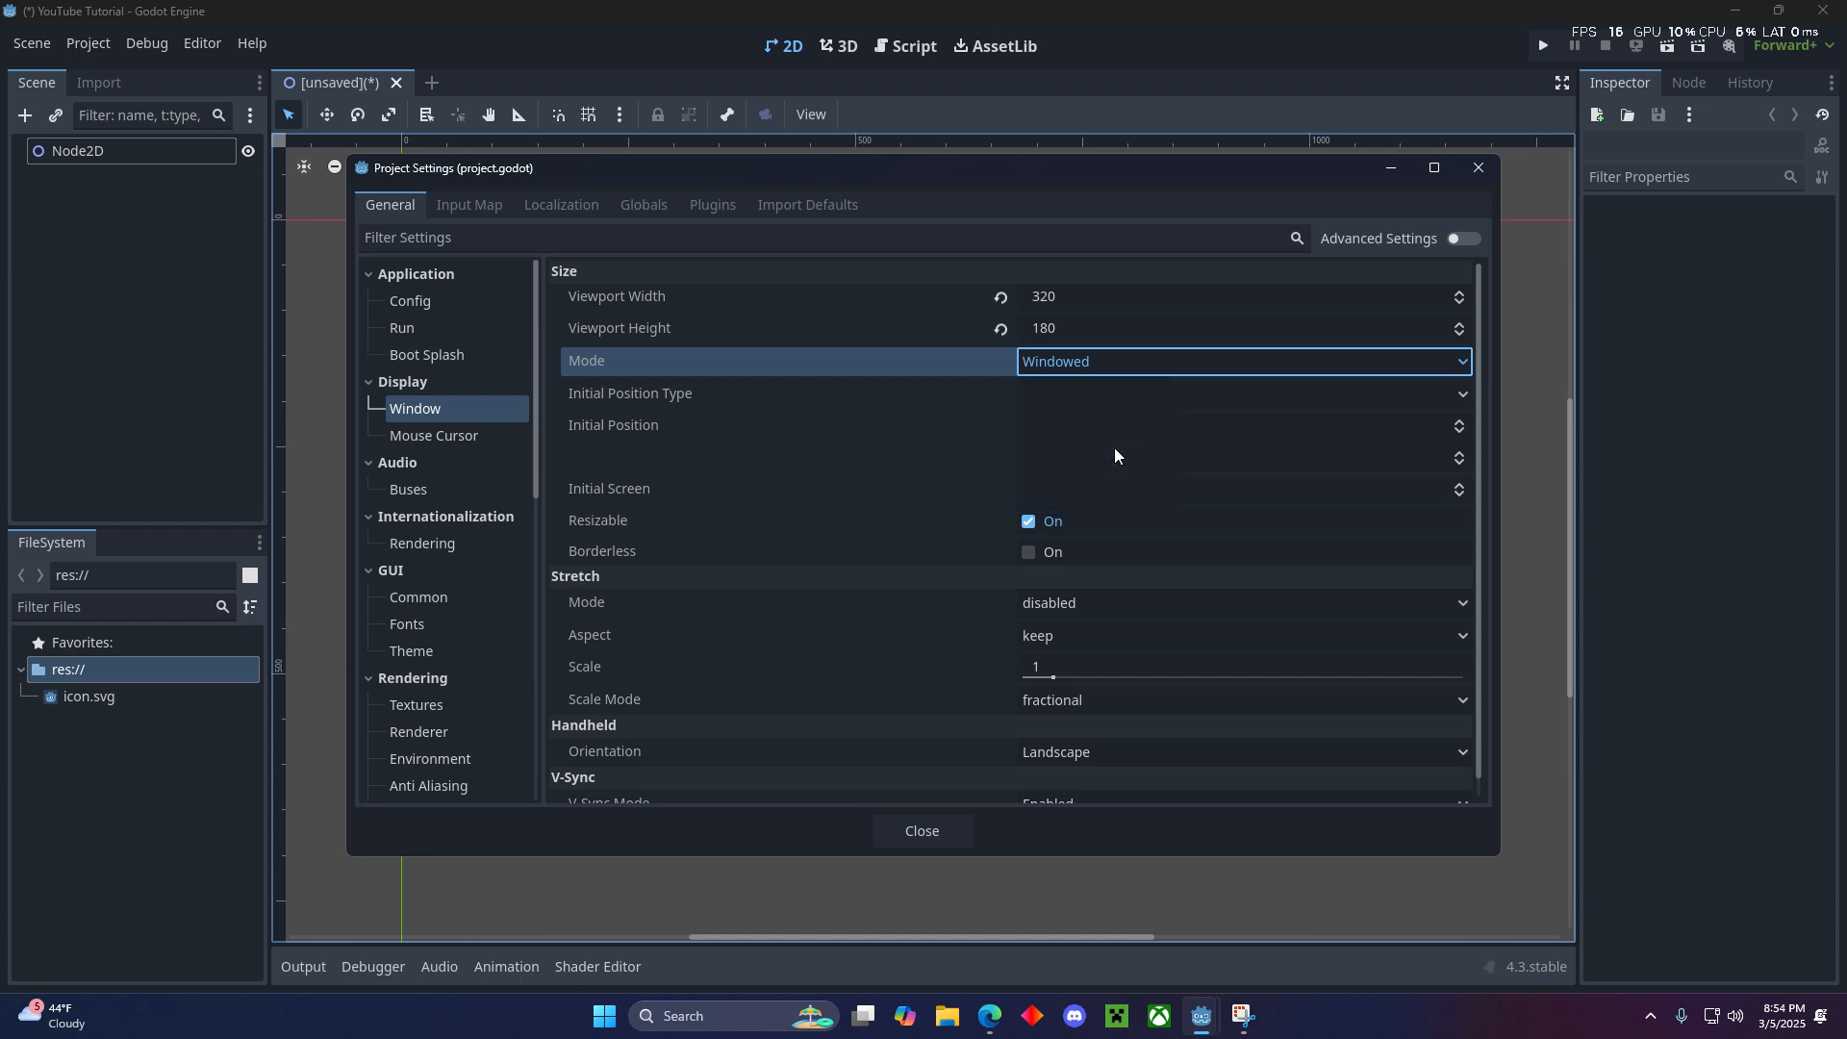
left_click(1097, 369)
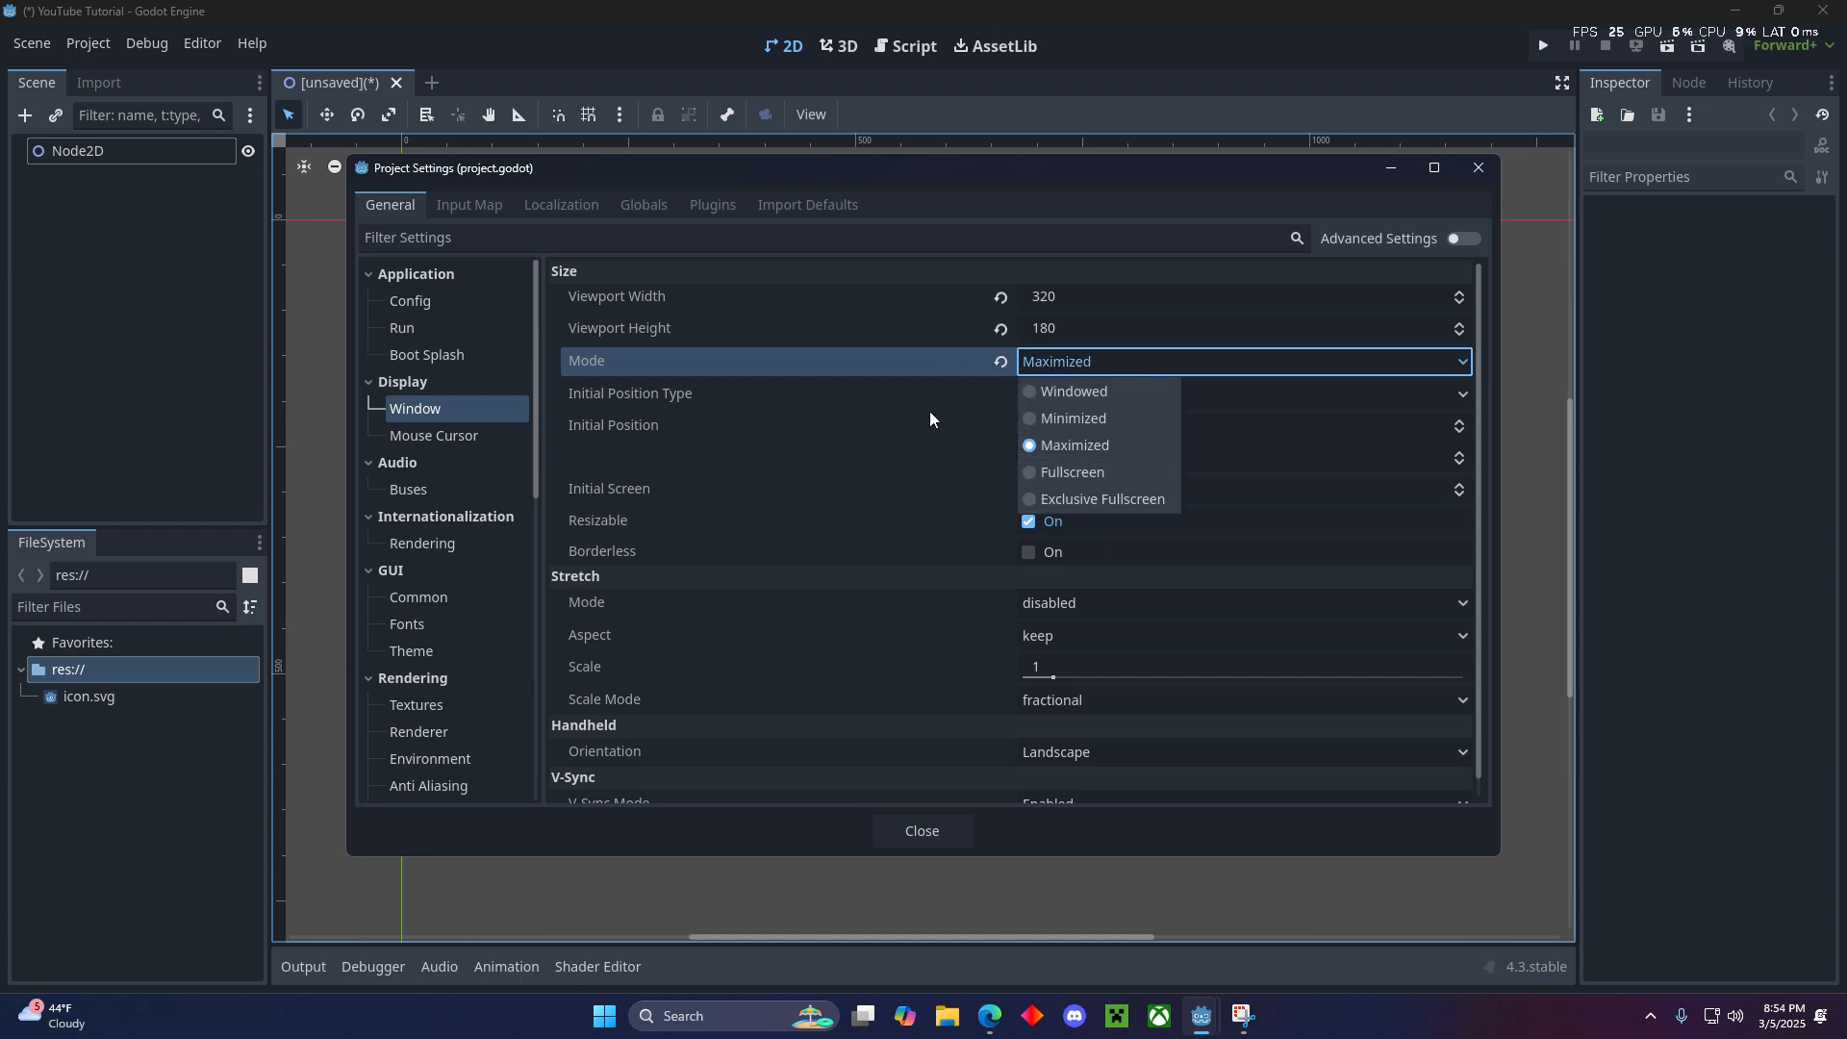
left_click(1118, 366)
left_click(1118, 365)
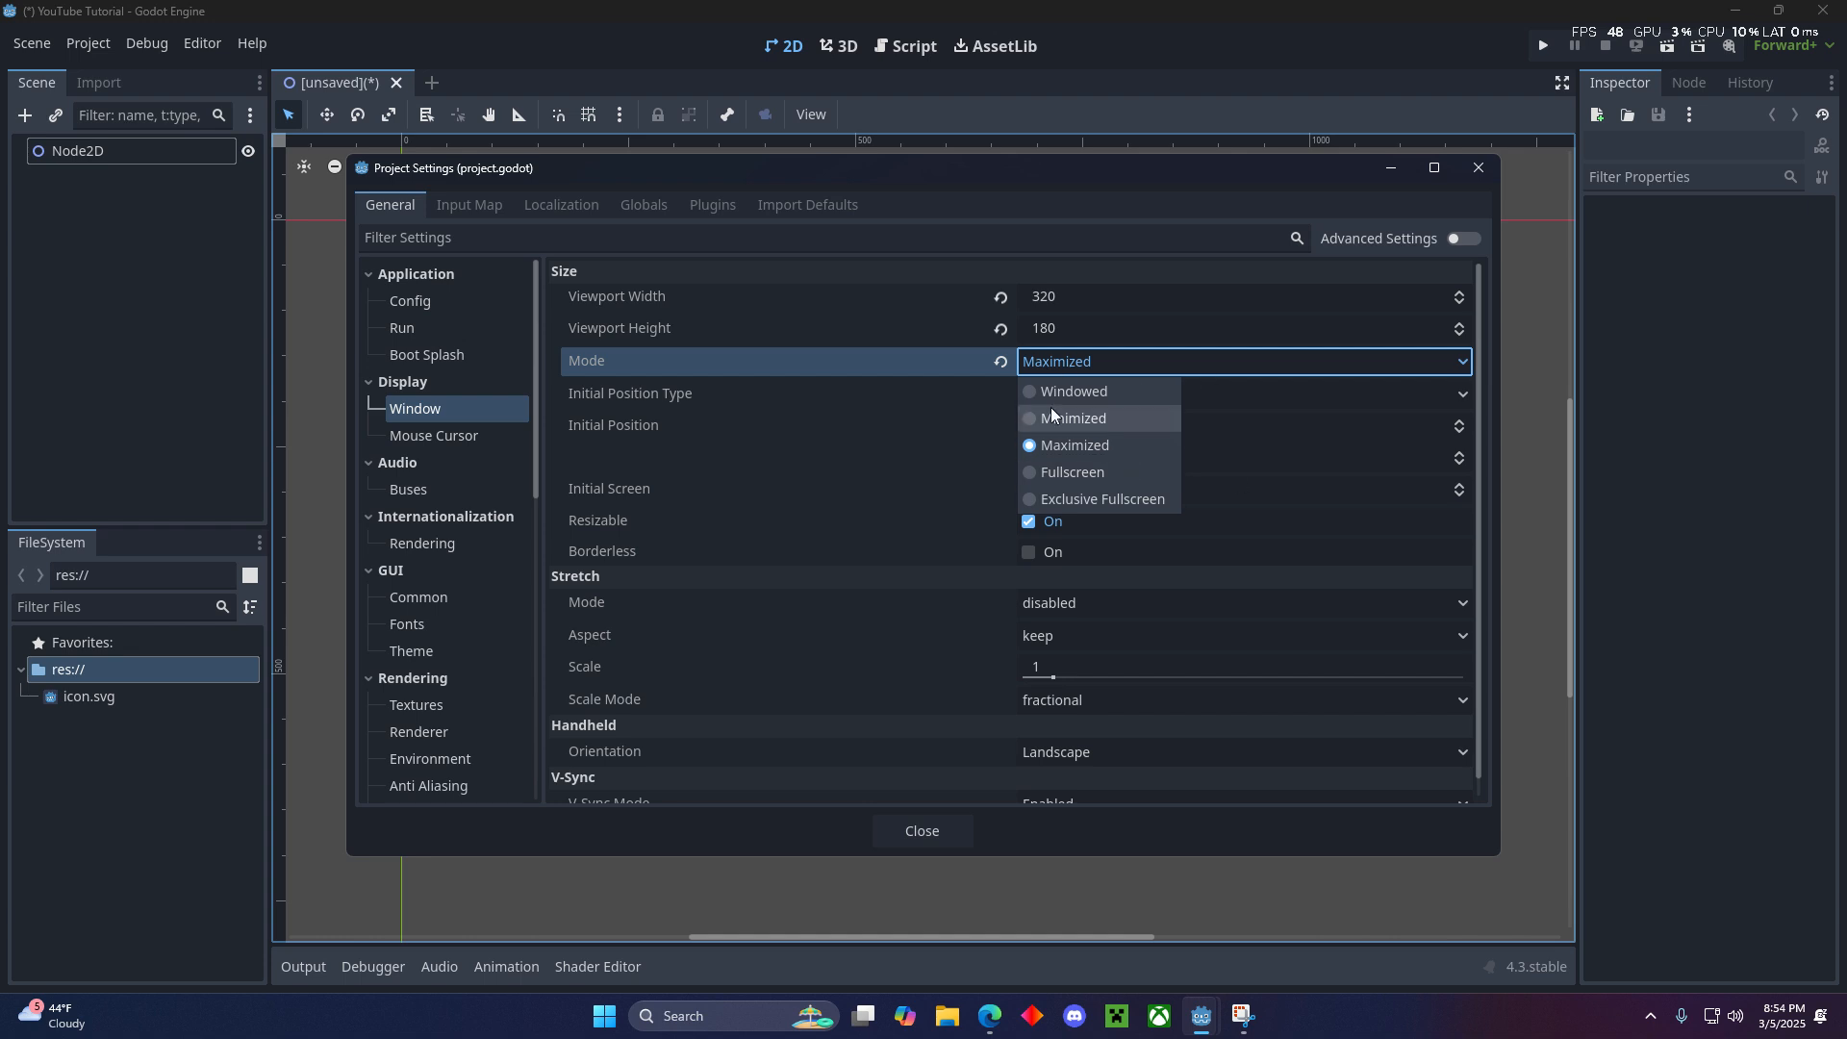
left_click(855, 464)
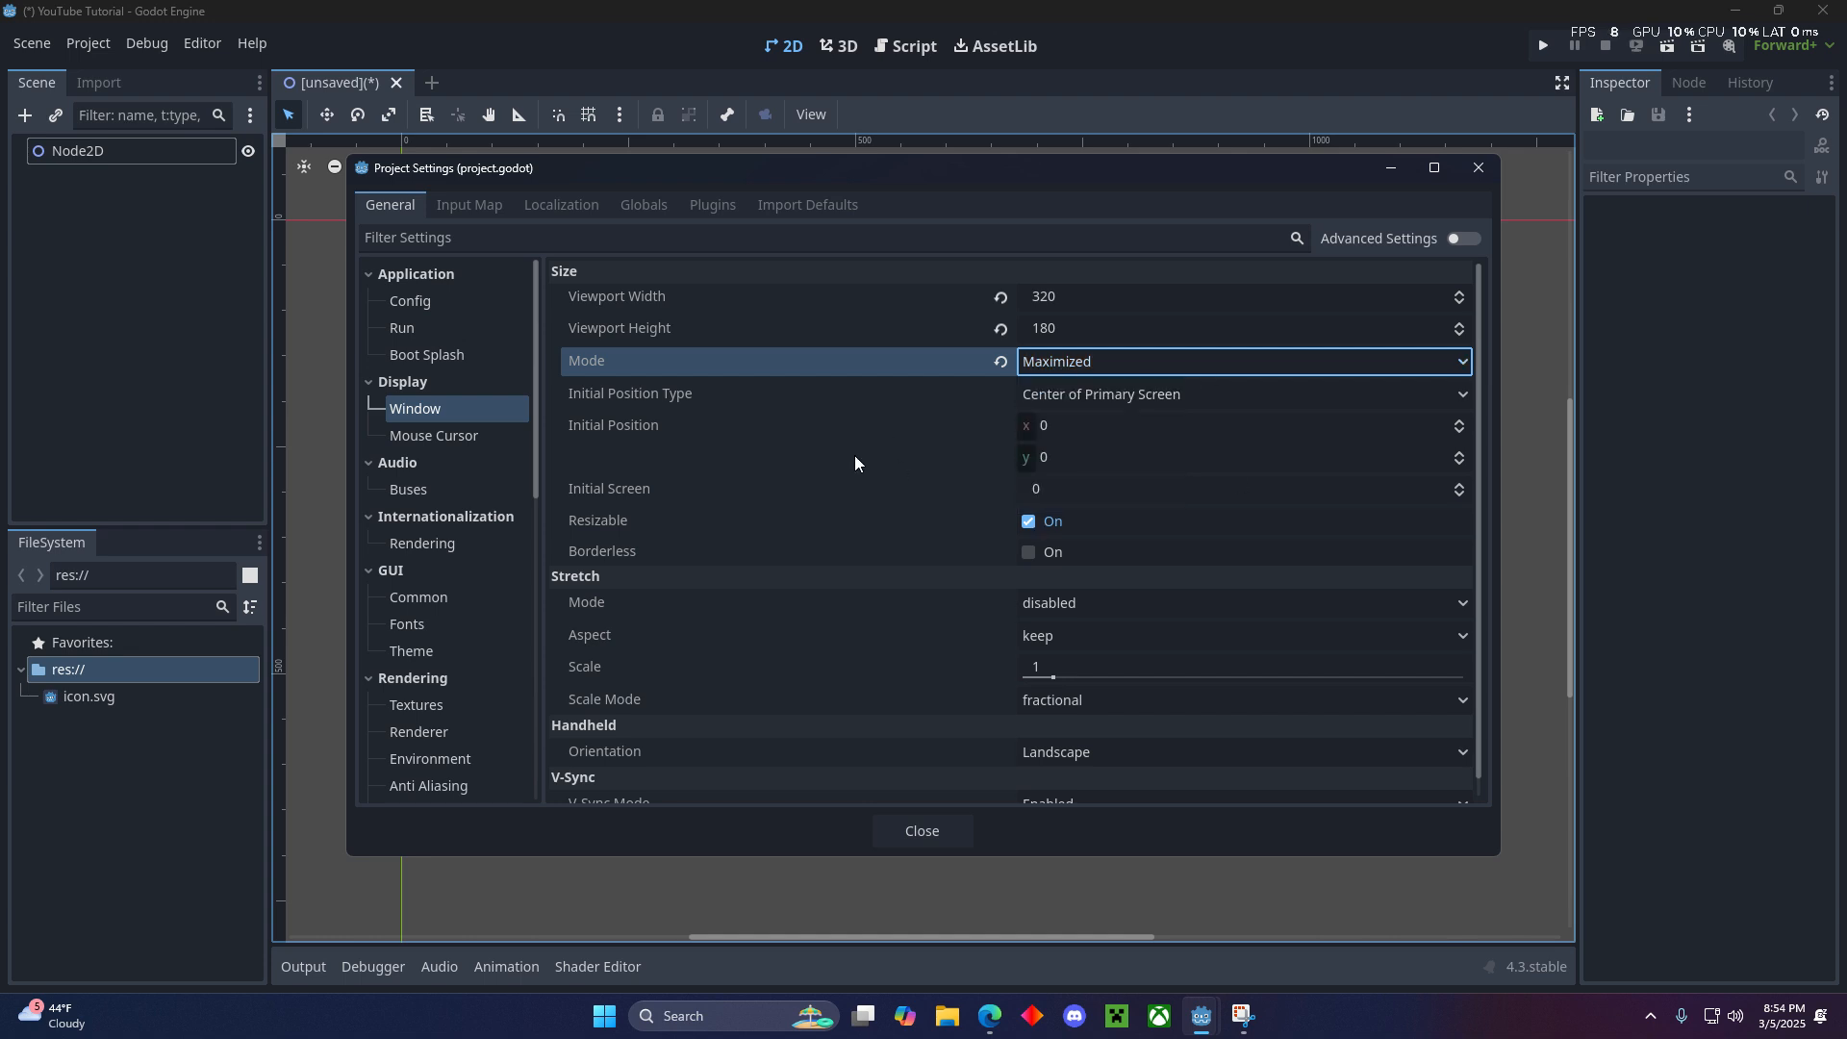
- Set the window's stretch mode to viewport and check the aspect option
left_click(1110, 606)
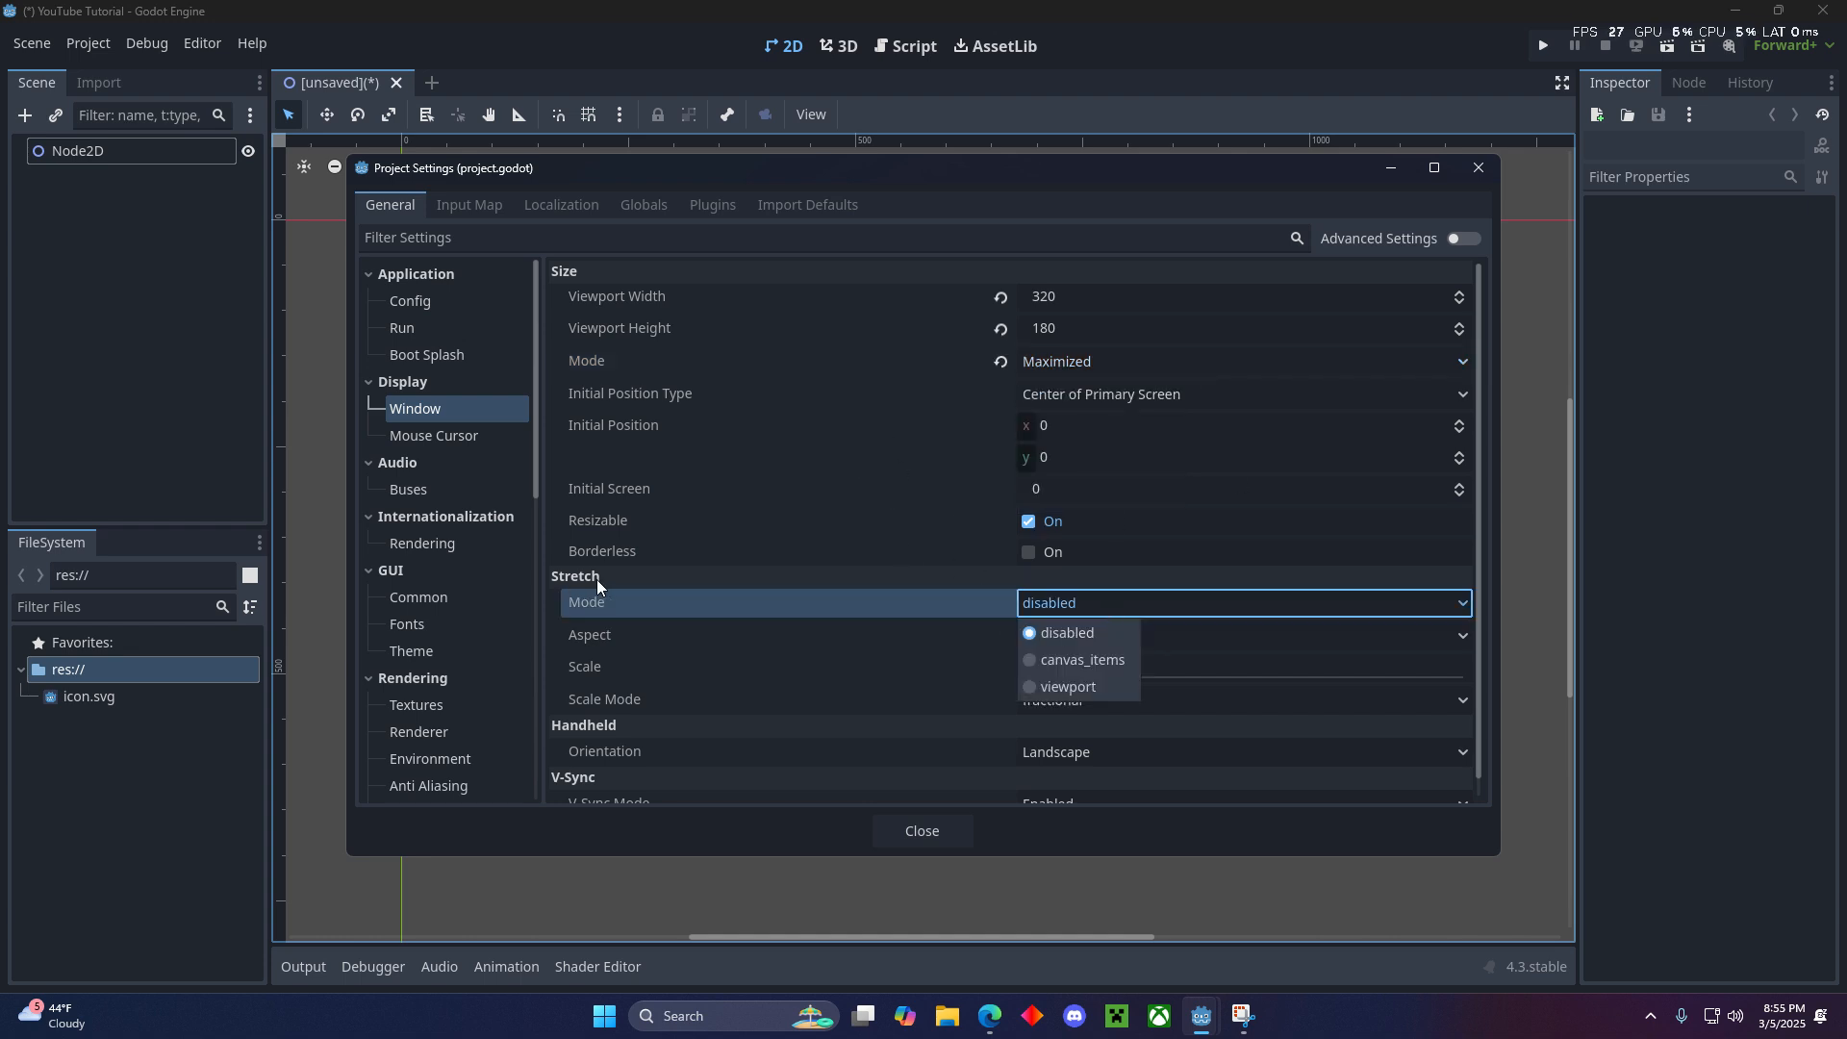
left_click(1071, 679)
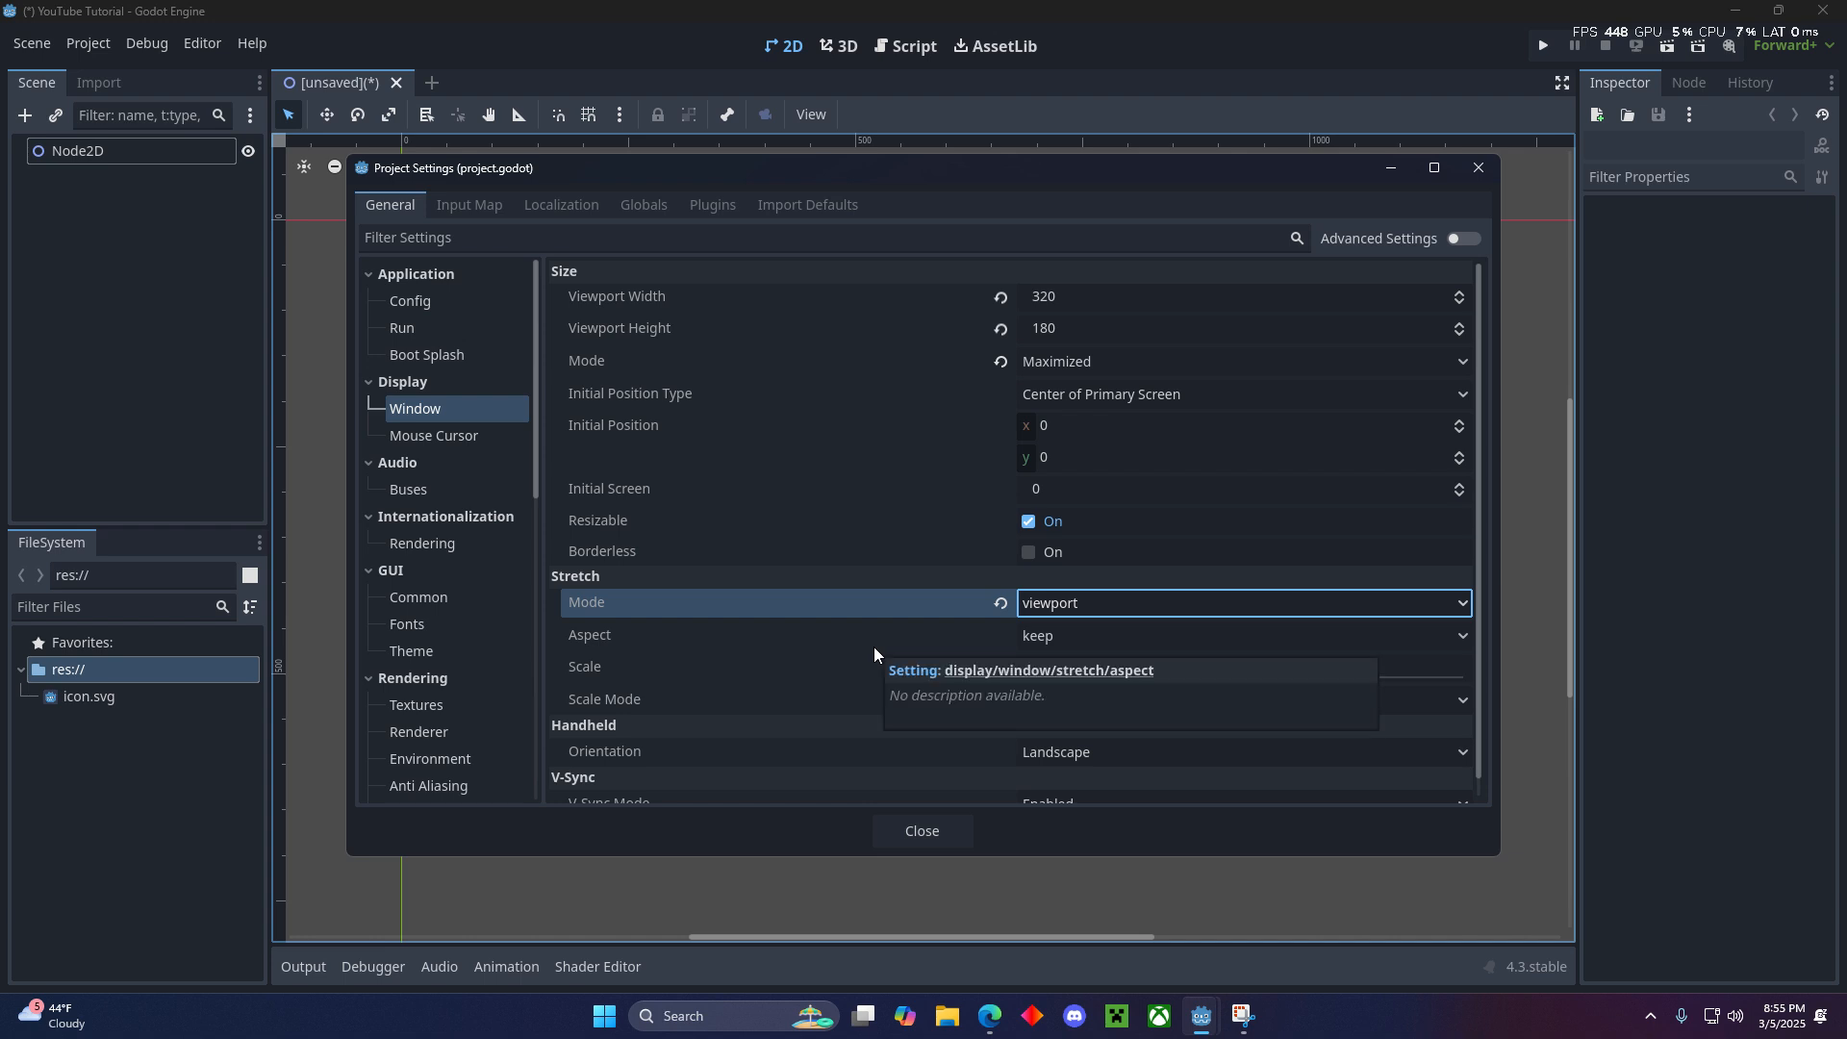
left_click(1071, 648)
left_click(1070, 640)
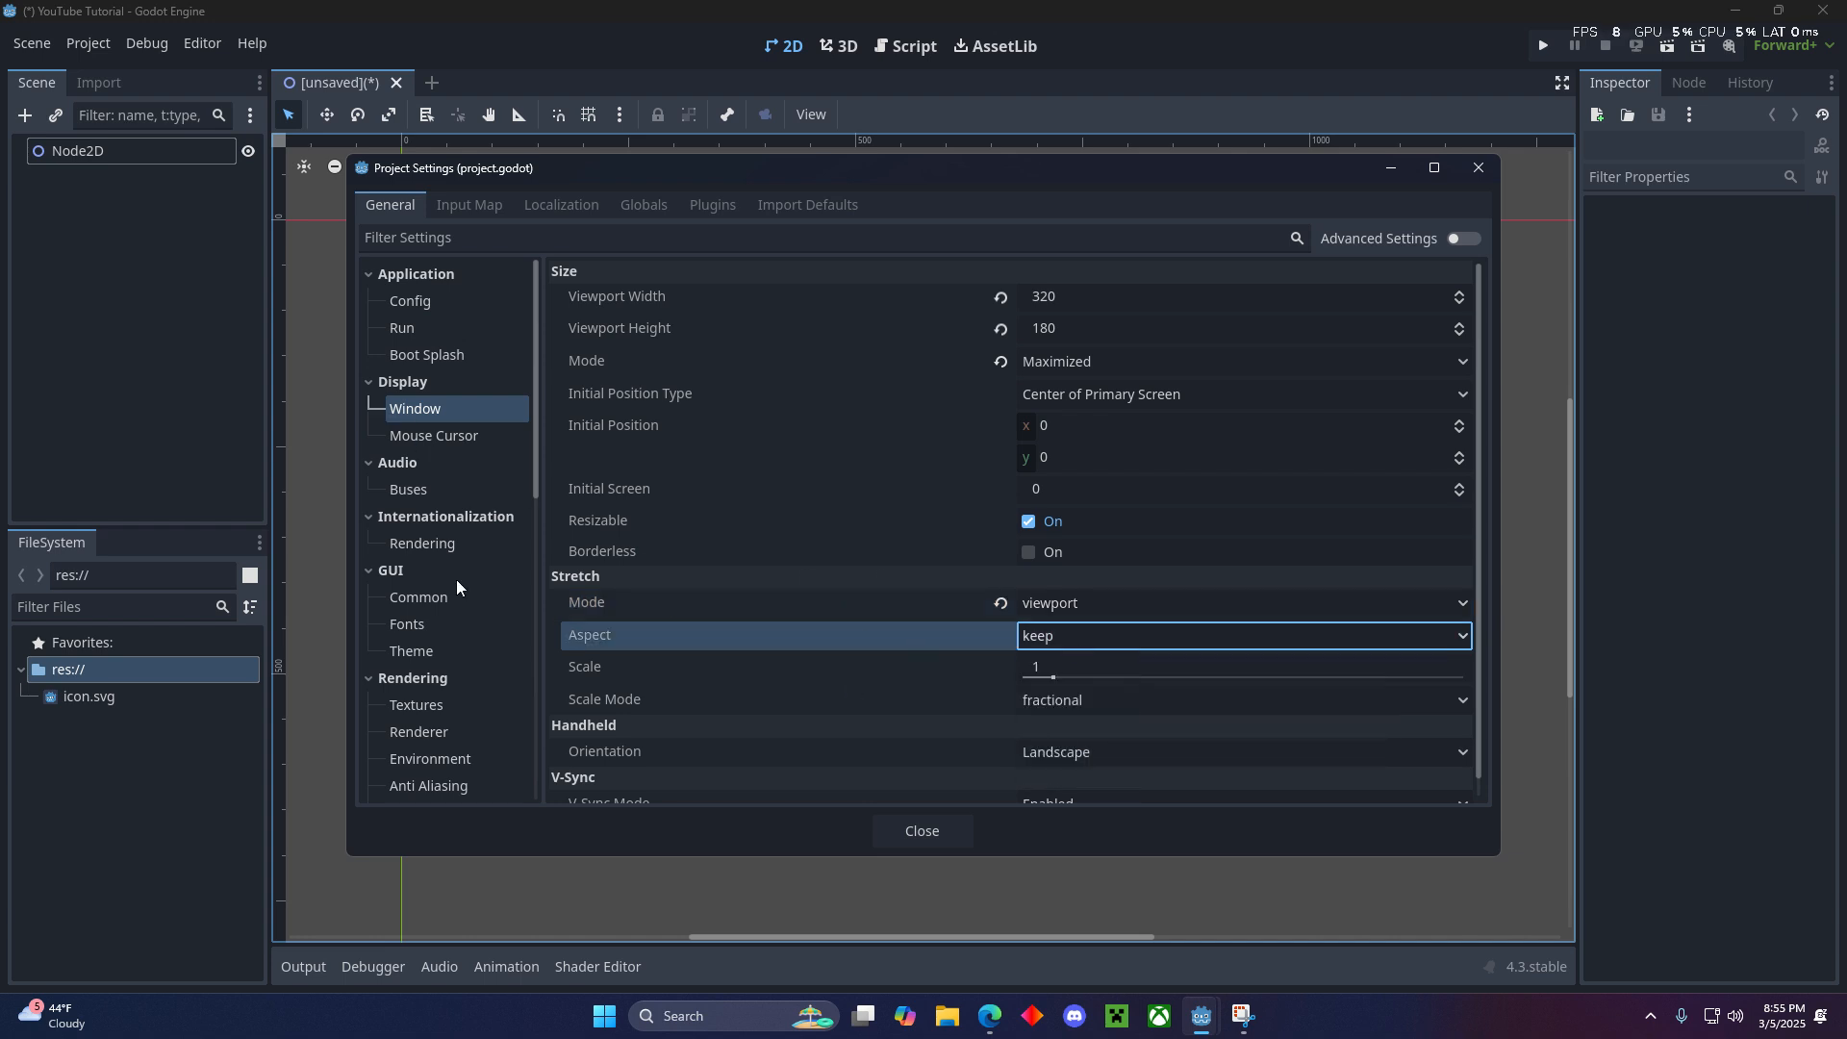
- Set the project's default canvas texture filter to Nearest and close the project settings
scroll(456, 579, "down", 3)
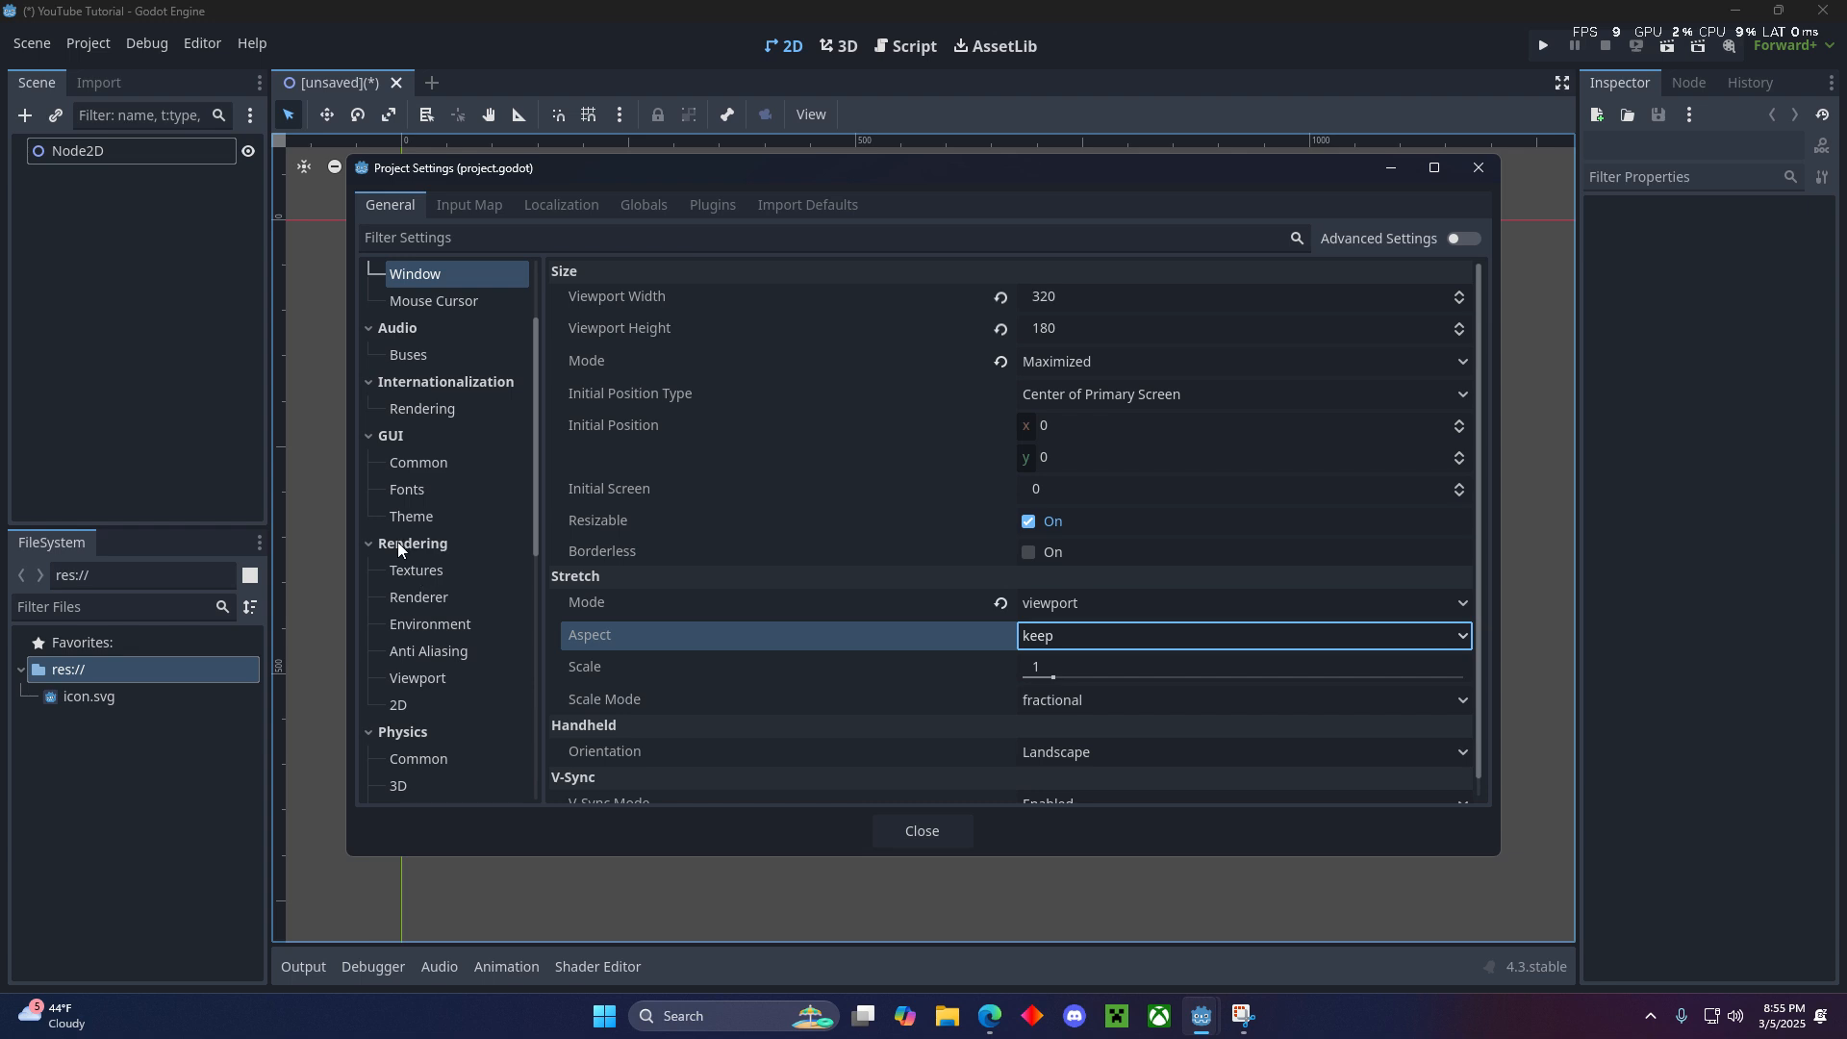
left_click(410, 571)
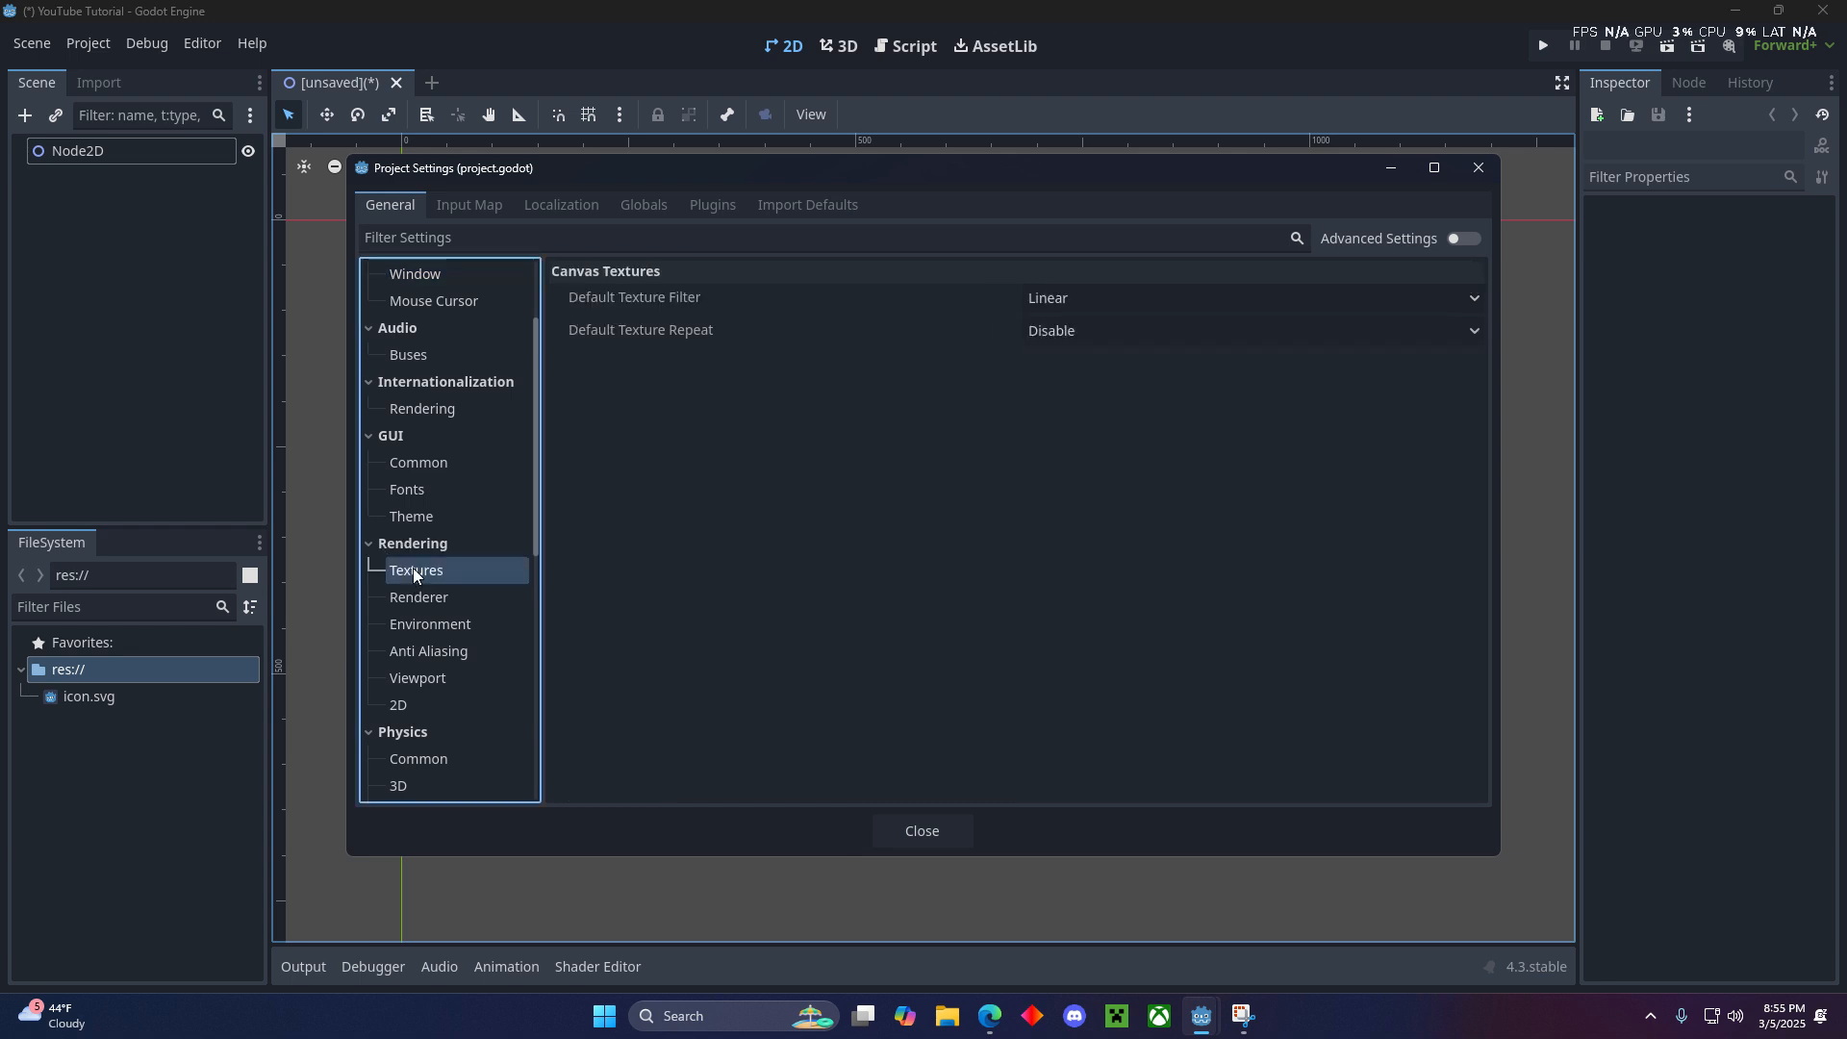
left_click(1105, 298)
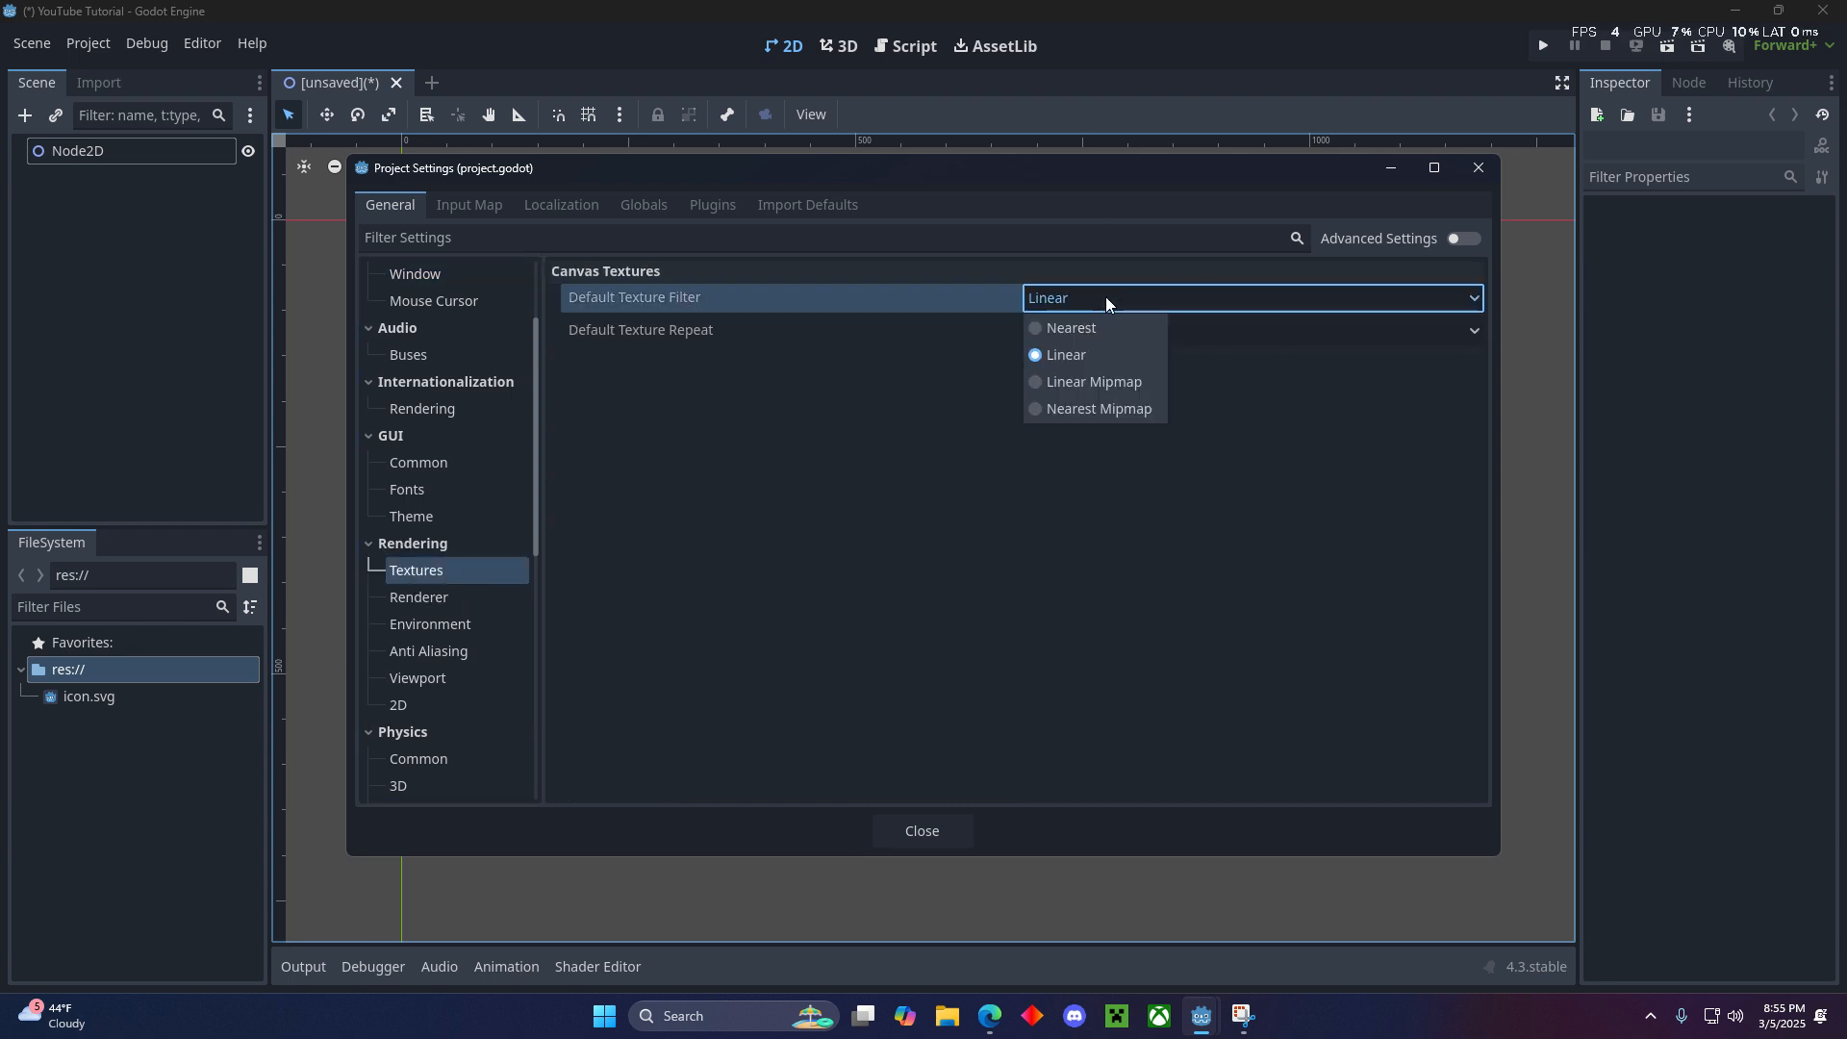
left_click(1068, 328)
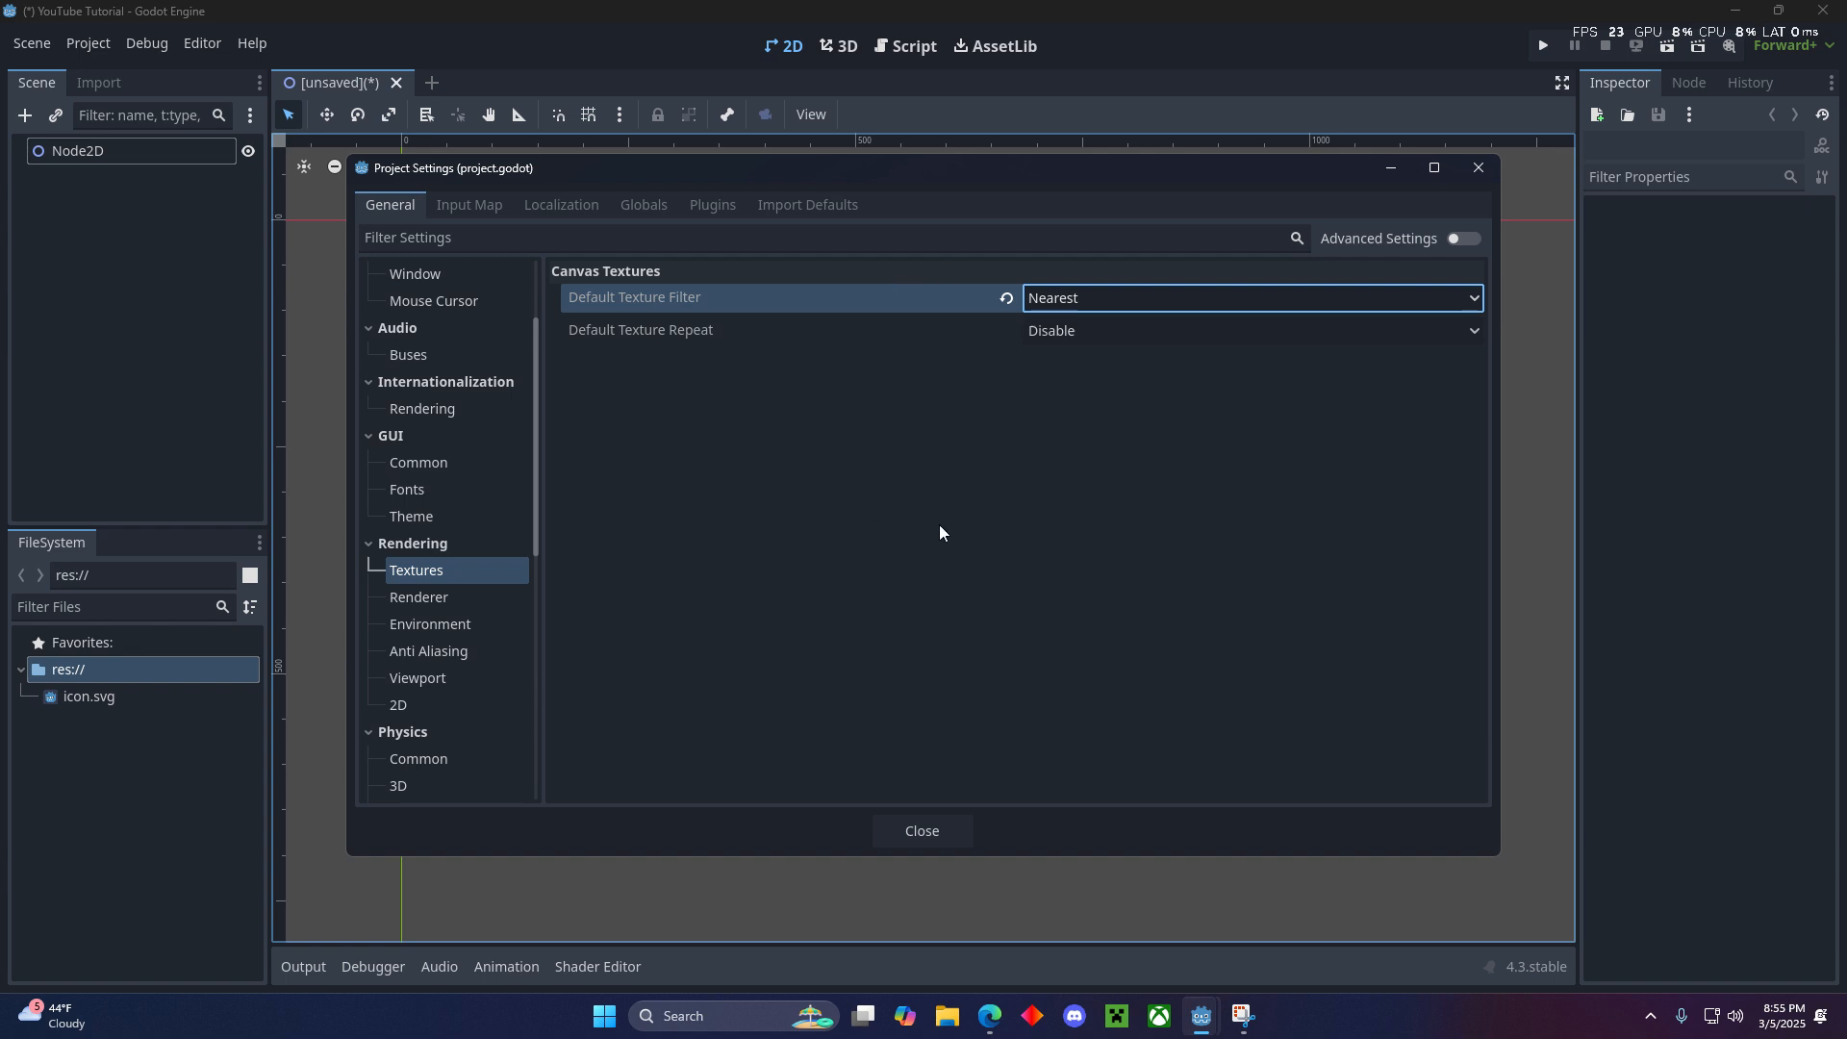
left_click(943, 829)
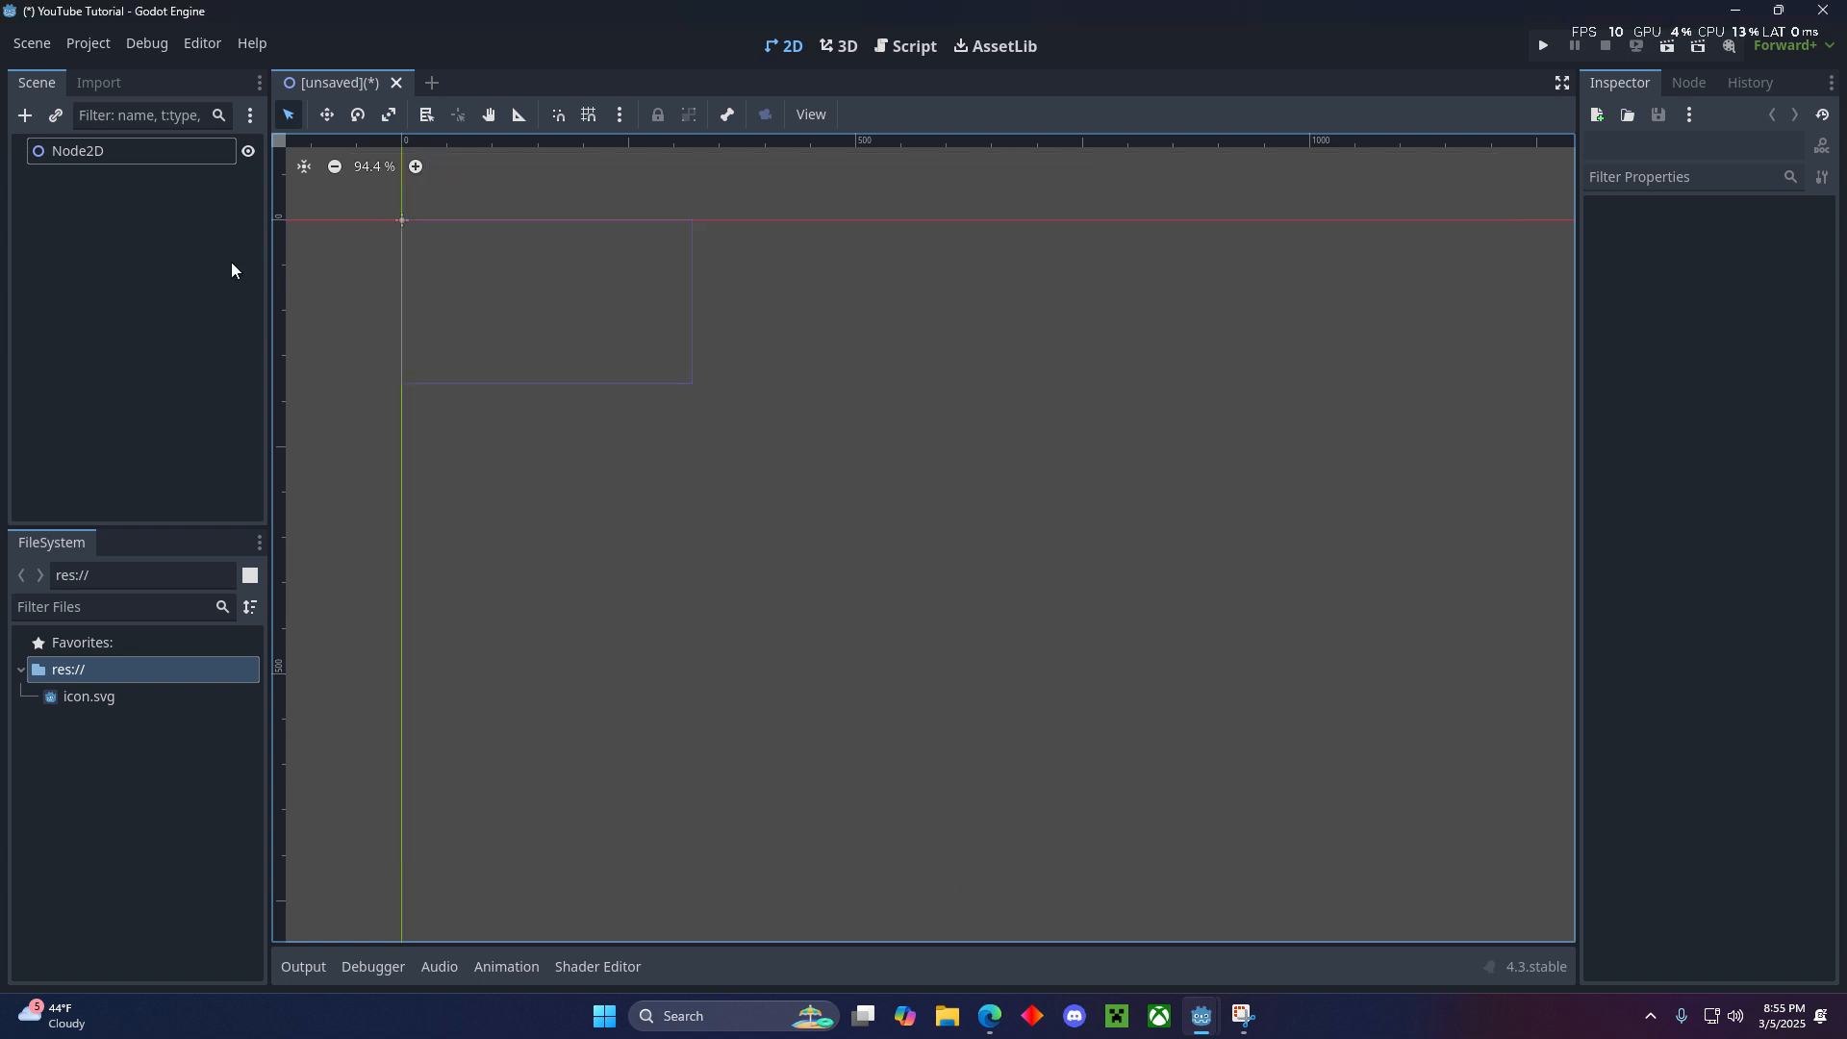
left_click(231, 270)
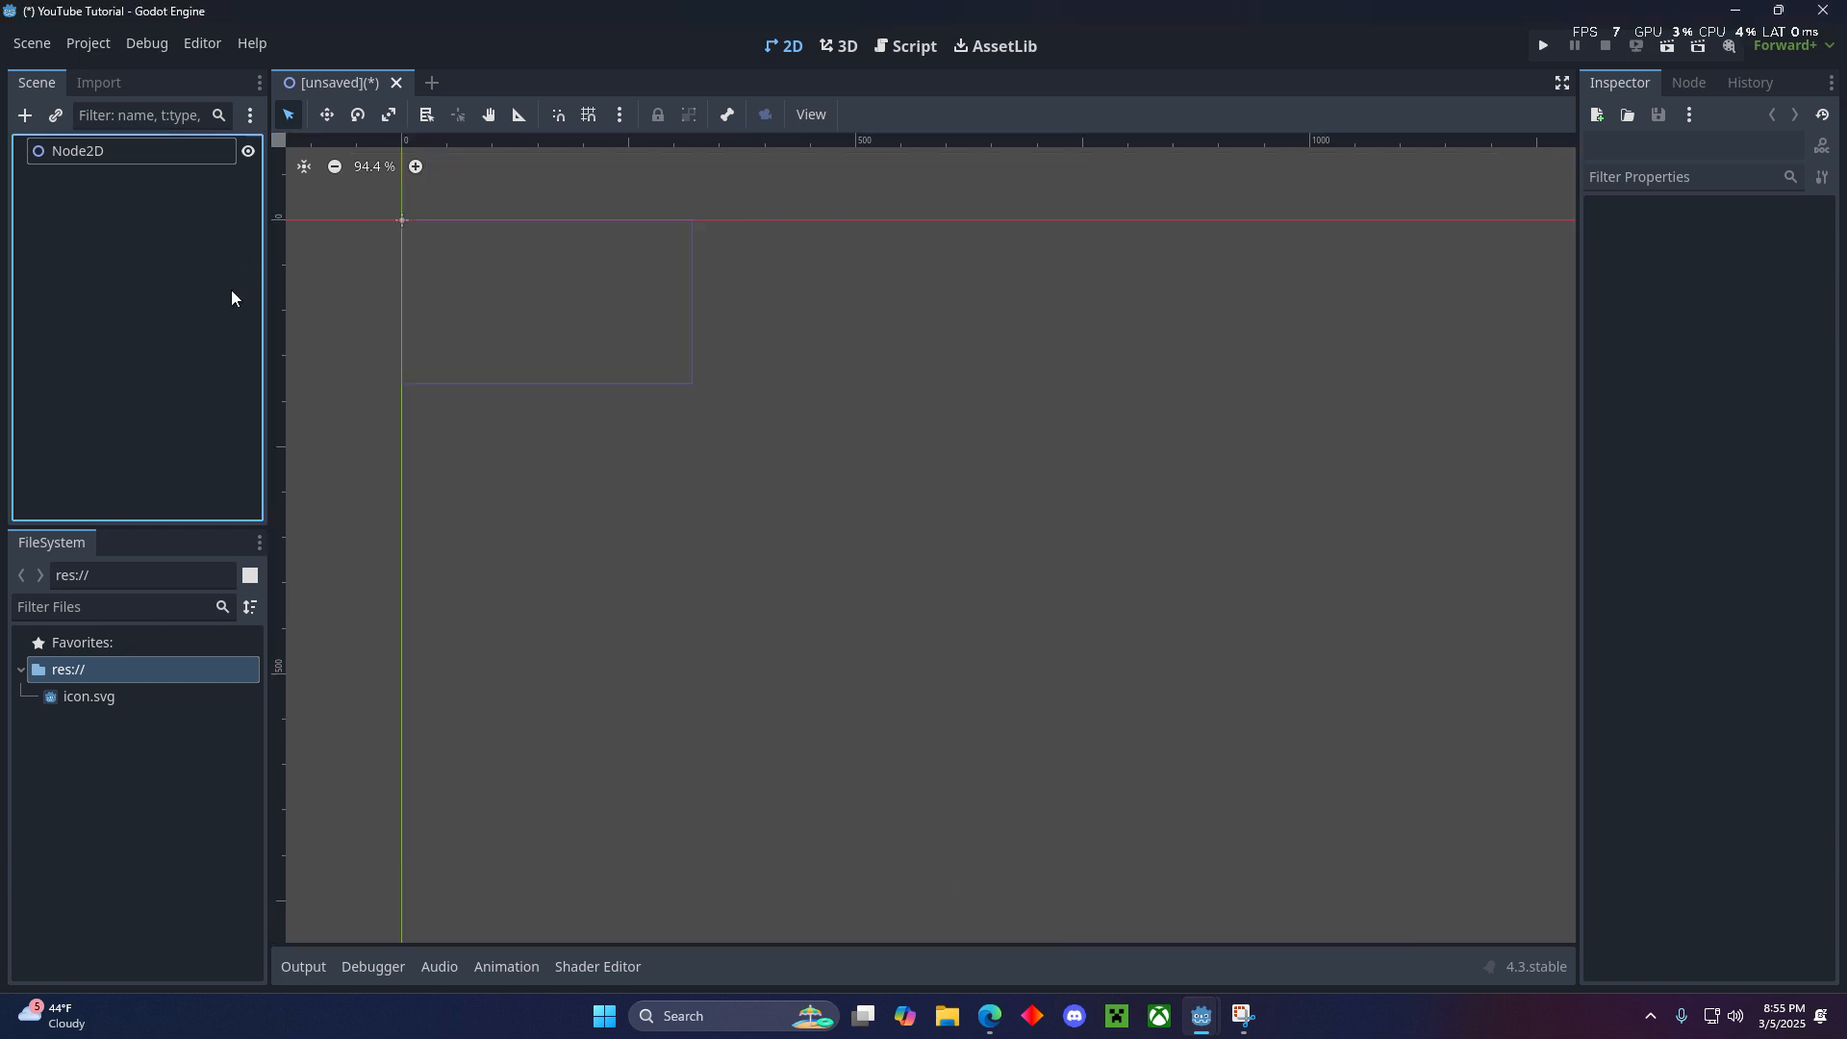
scroll(660, 376, "up", 6)
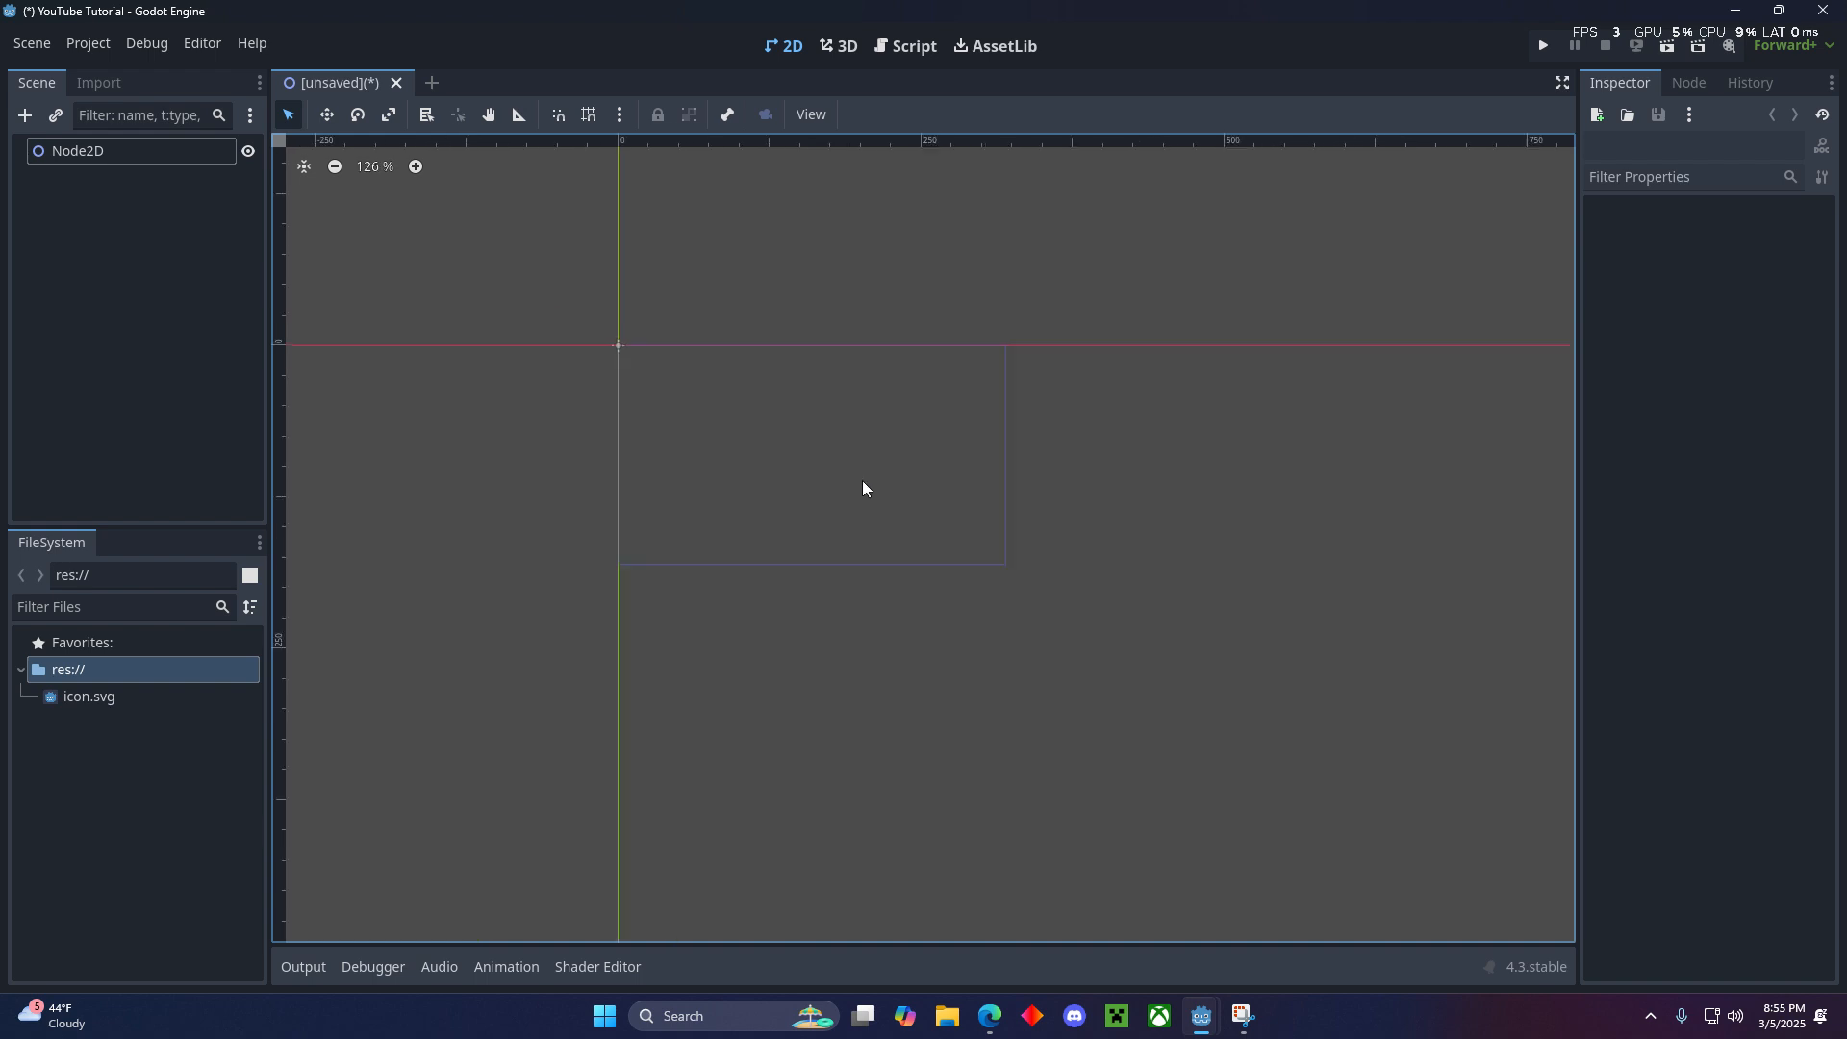
scroll(801, 442, "up", 1)
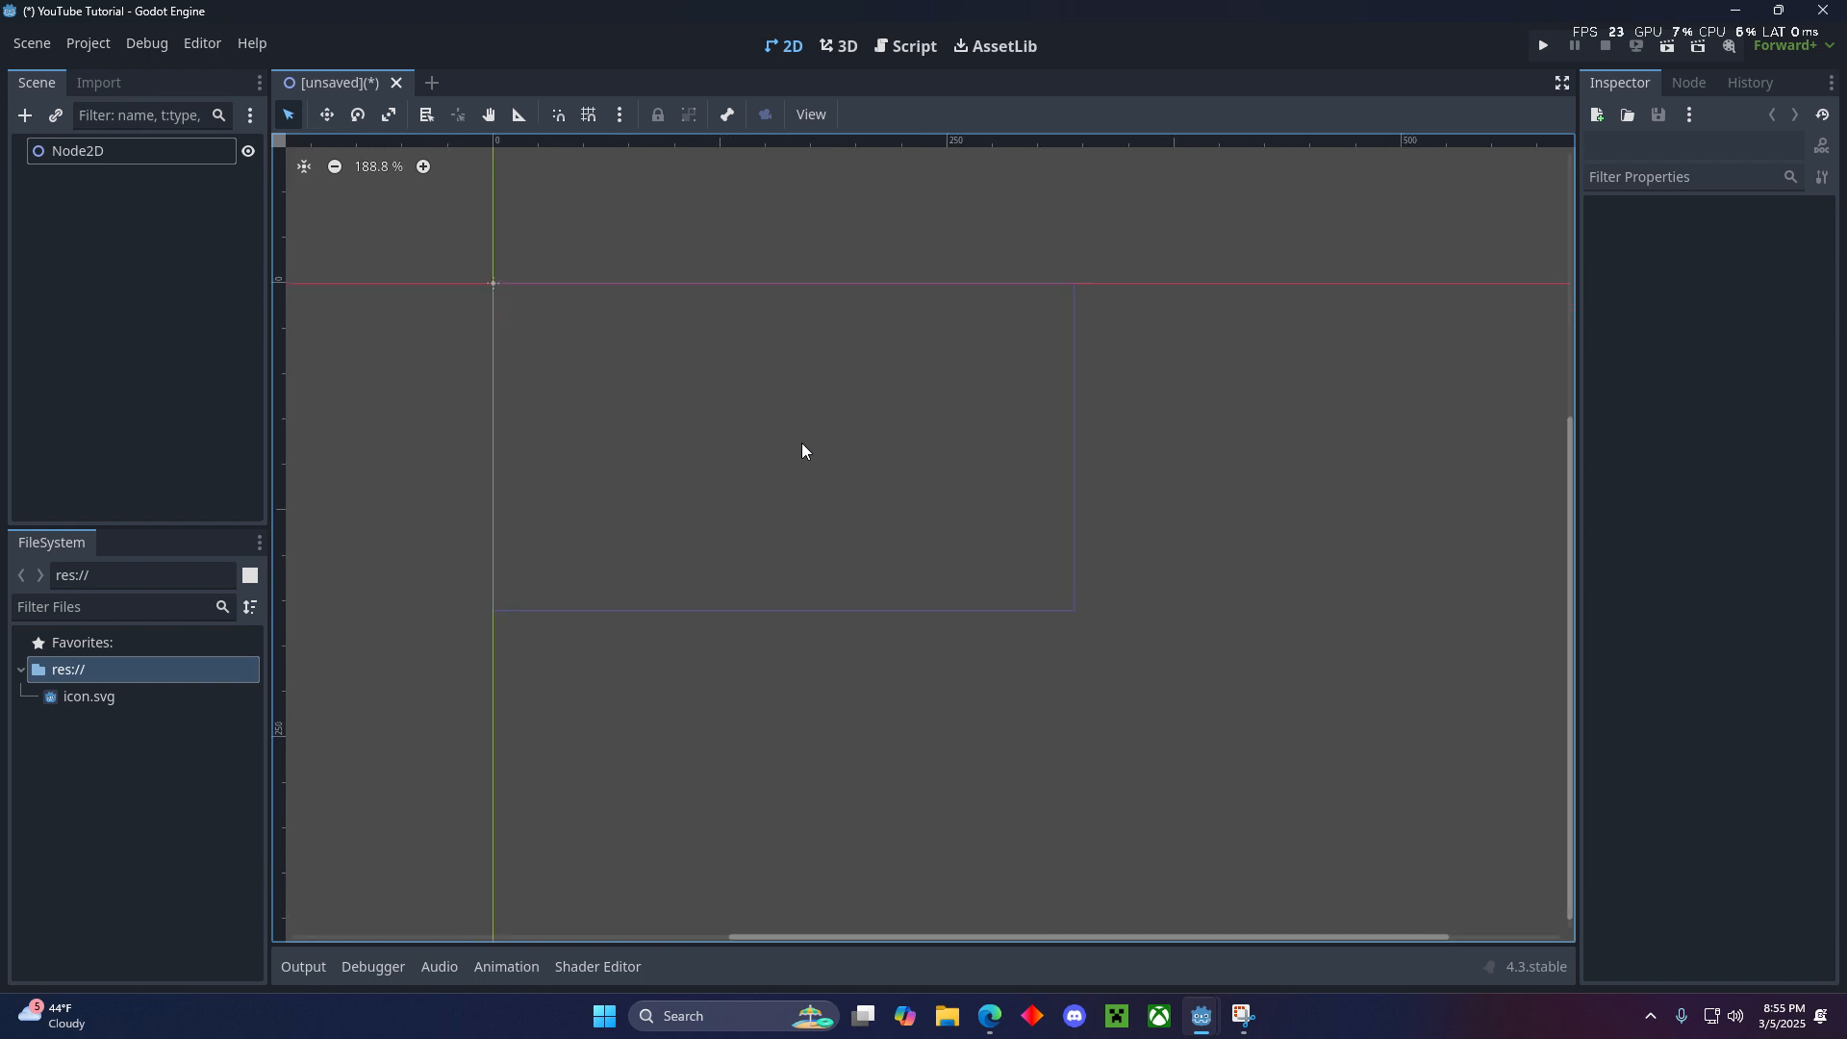
middle_click_drag(805, 448, 822, 468)
scroll(823, 469, "up", 1)
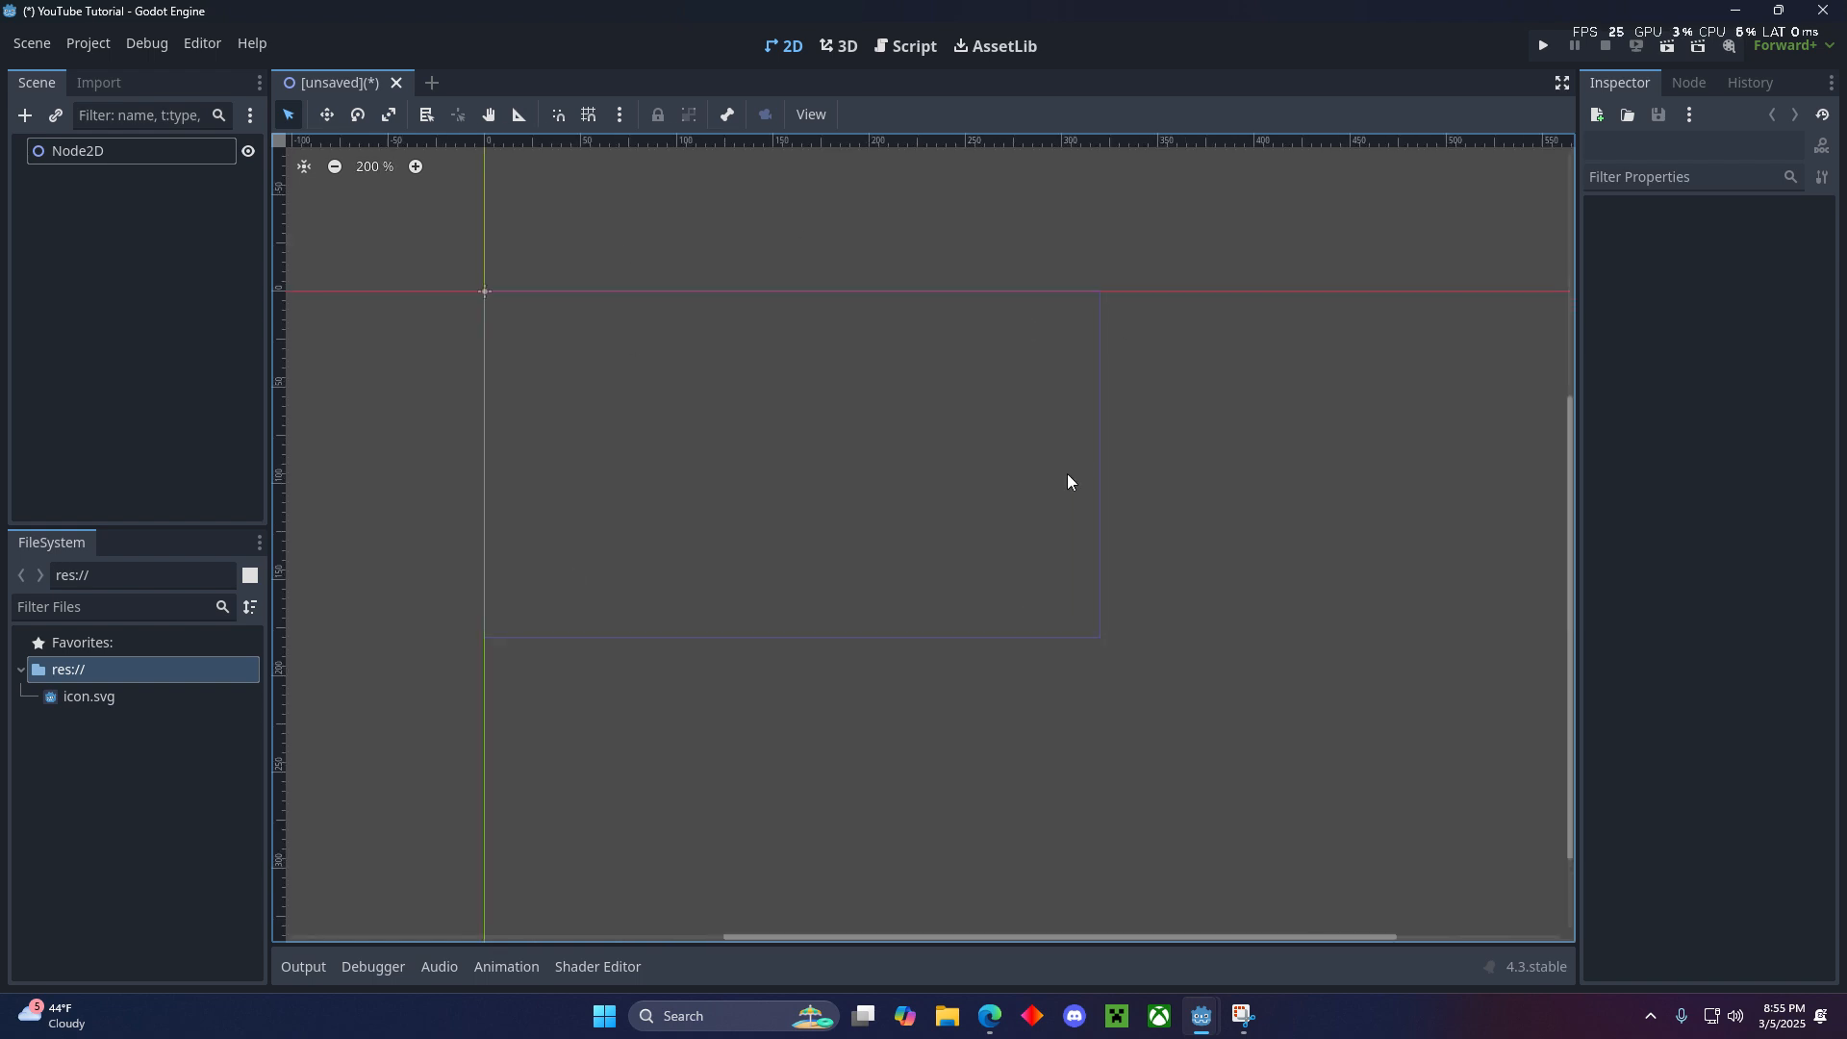
- Rename the scene's root Node2D to Main
left_click(90, 154)
left_click(90, 154)
right_click(94, 156)
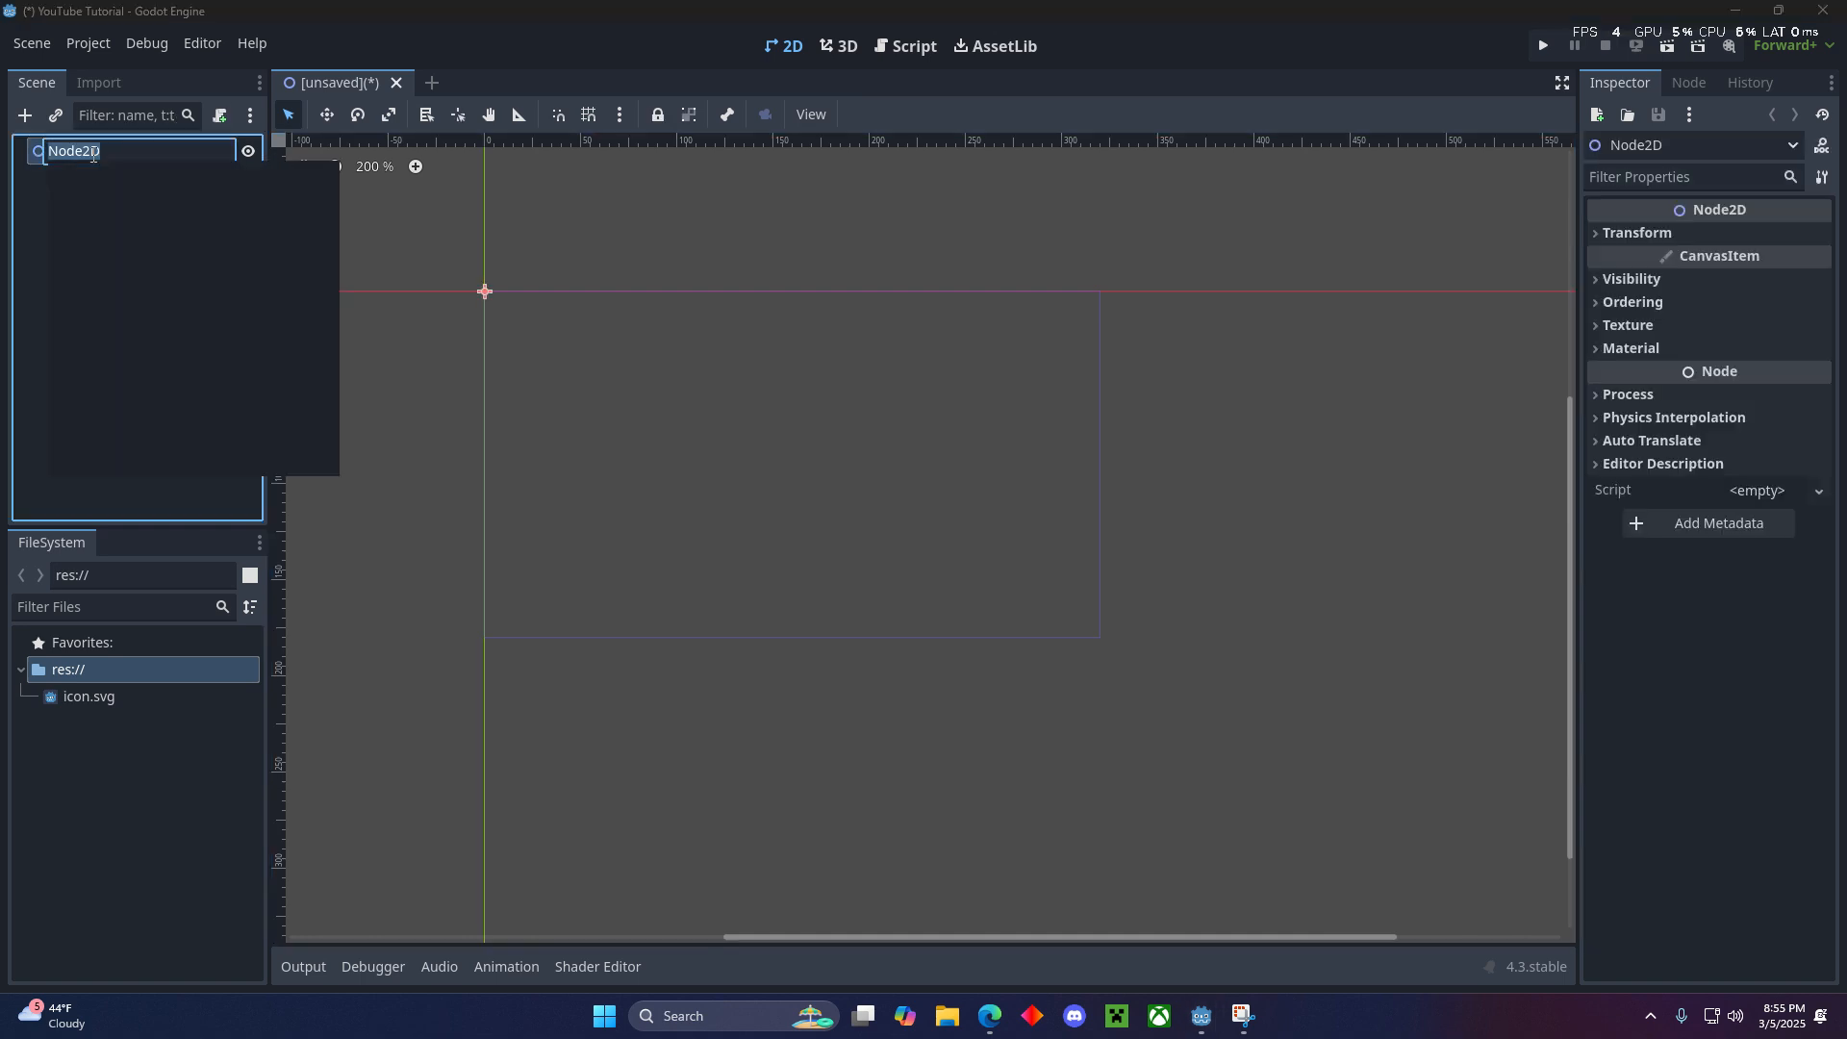
left_click(94, 155)
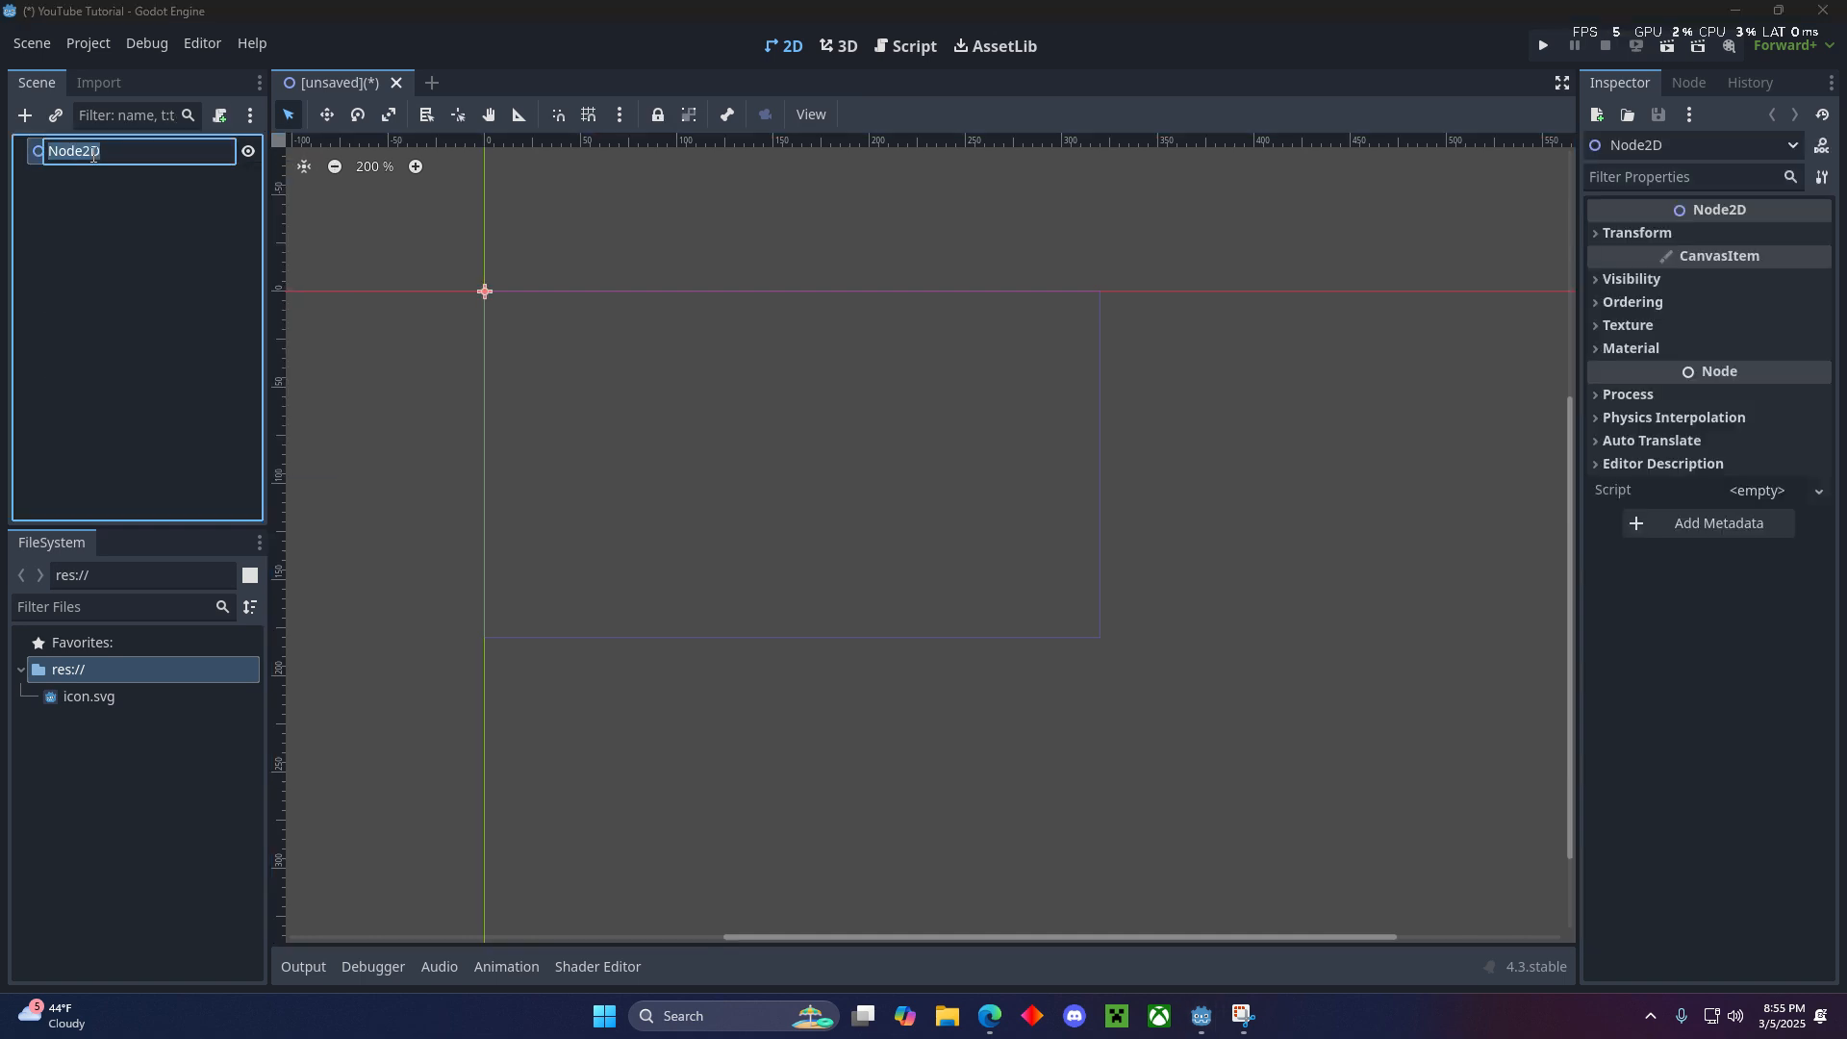
key("Return")
type("Main")
key("Return")
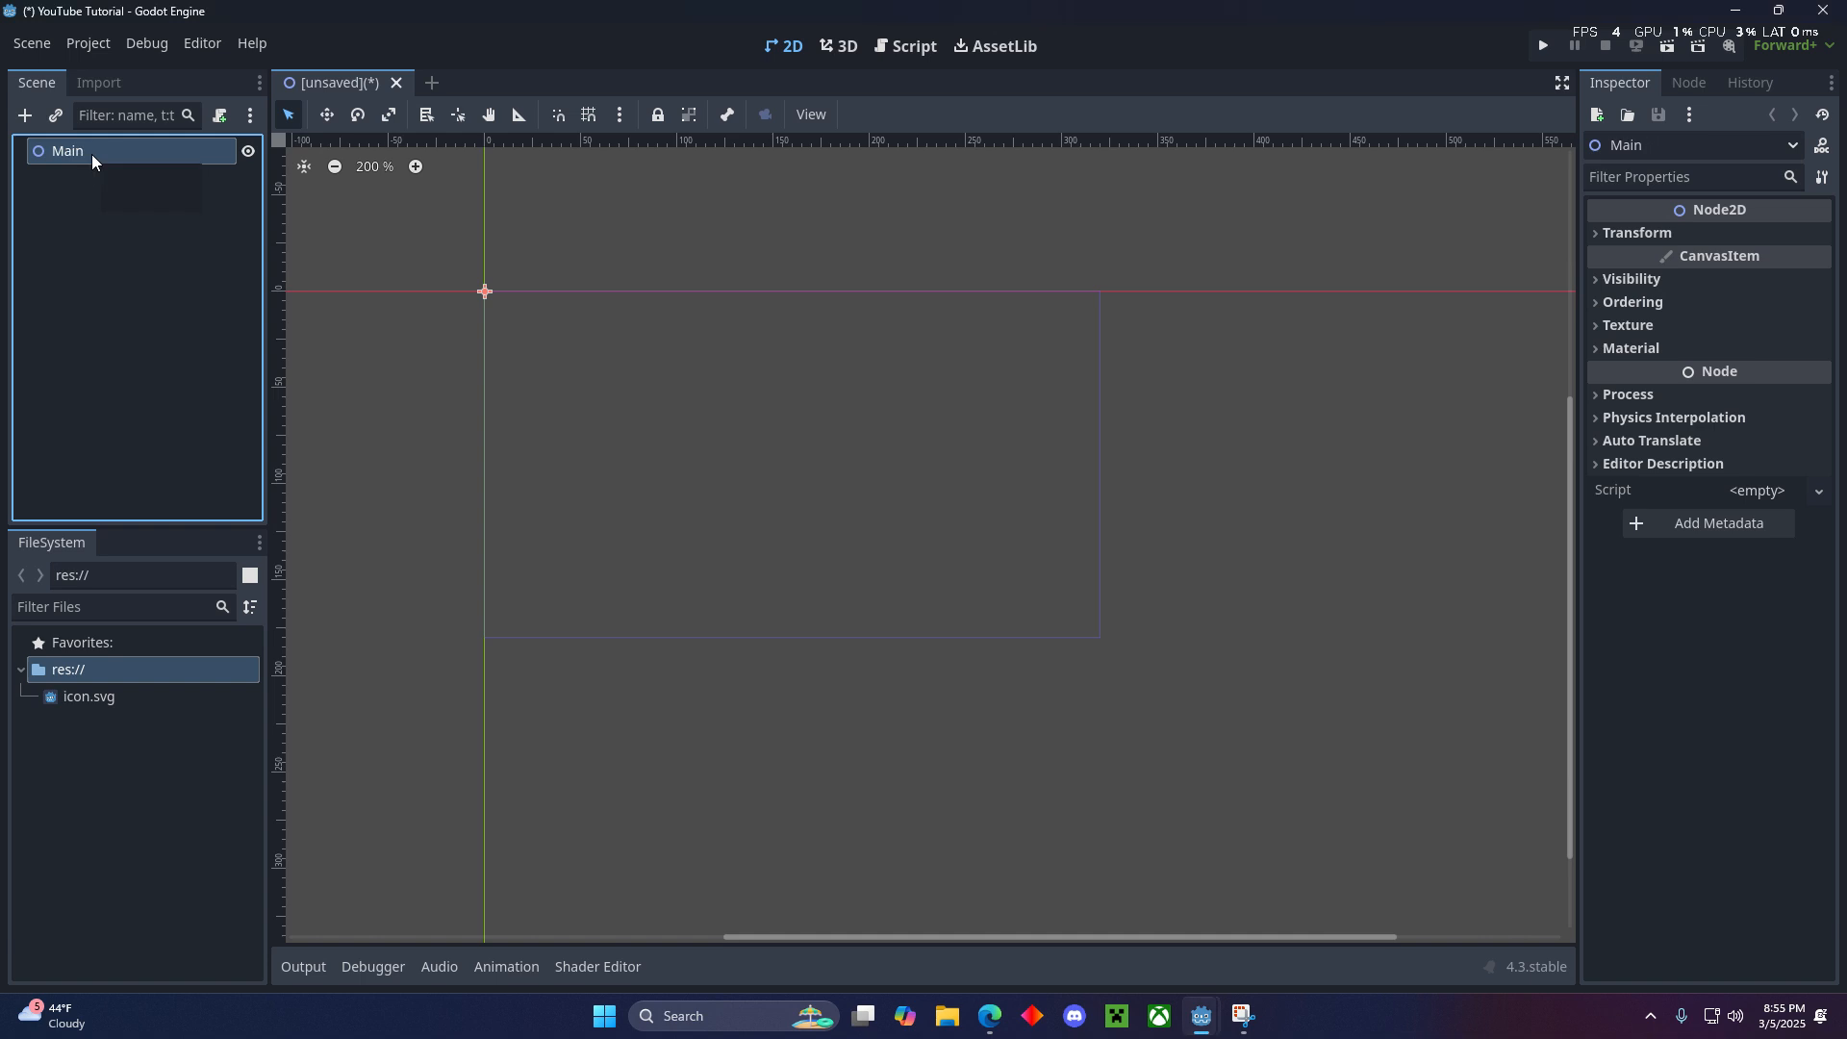
- Save the scene as Main.tscn in the project's root folder
left_click(32, 301)
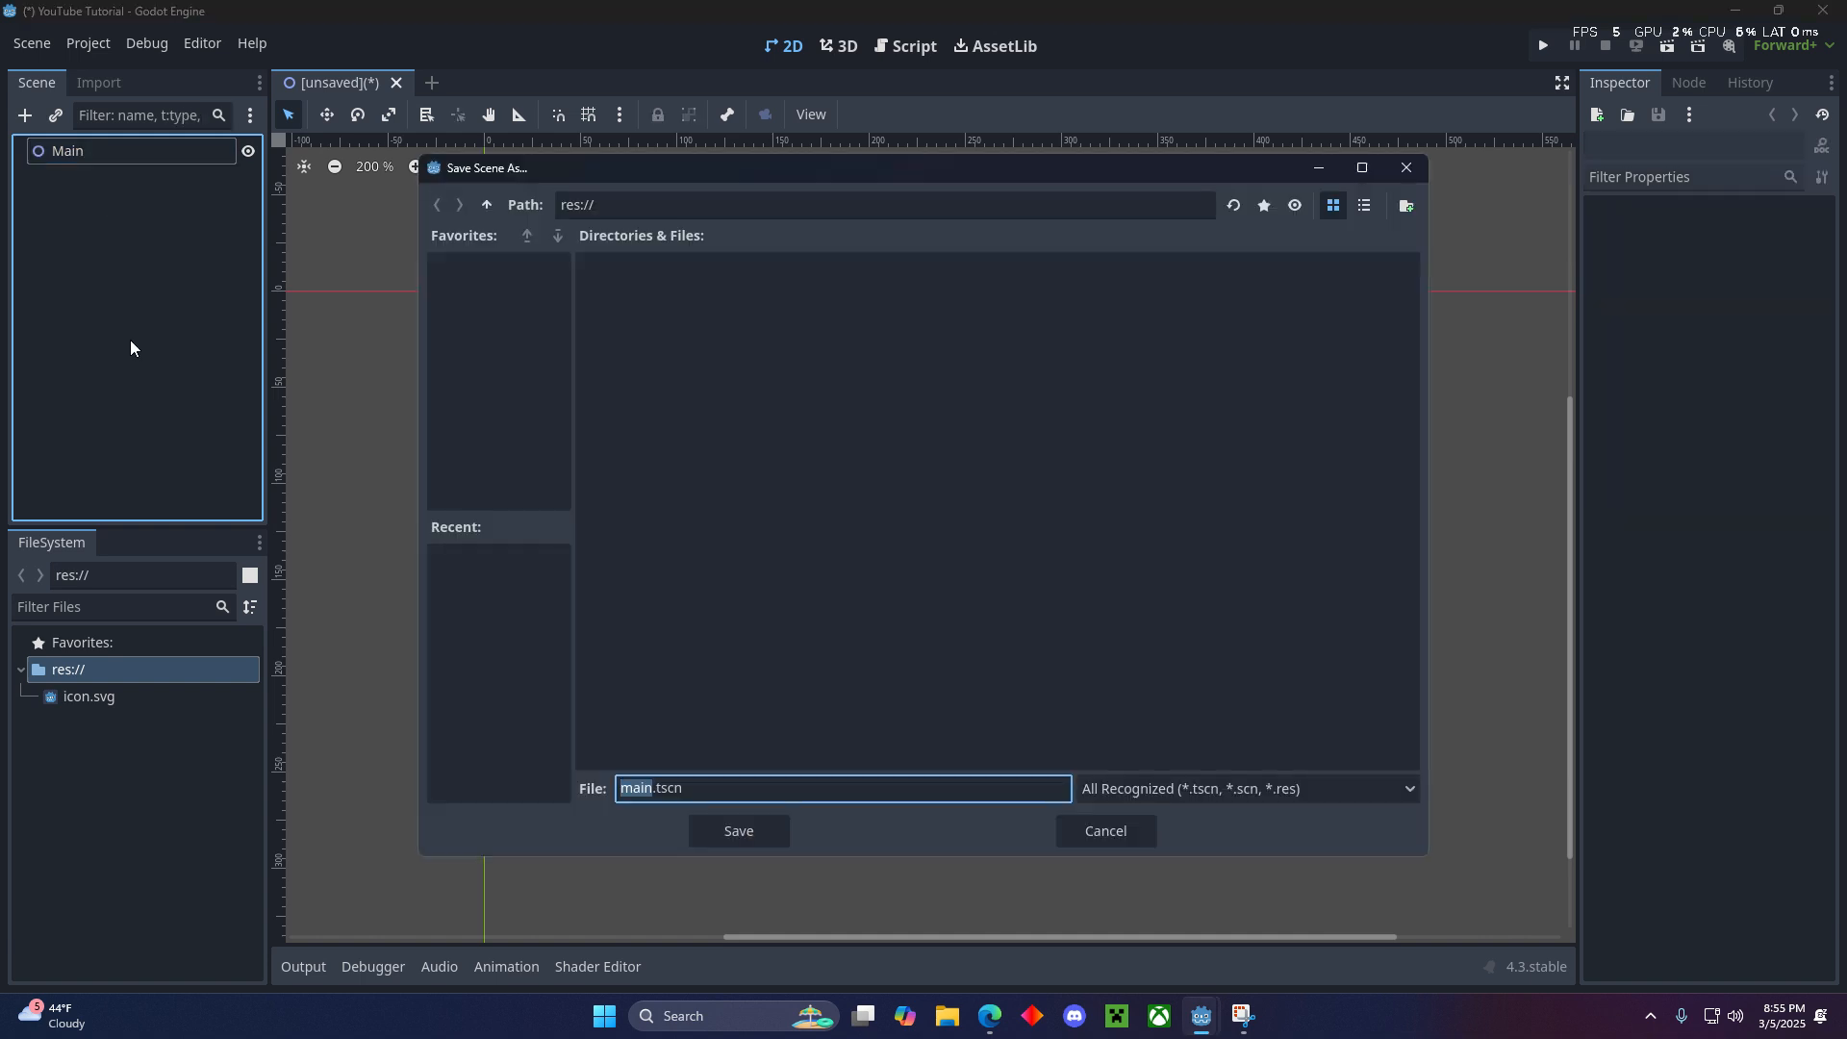
type("Main")
key("Return")
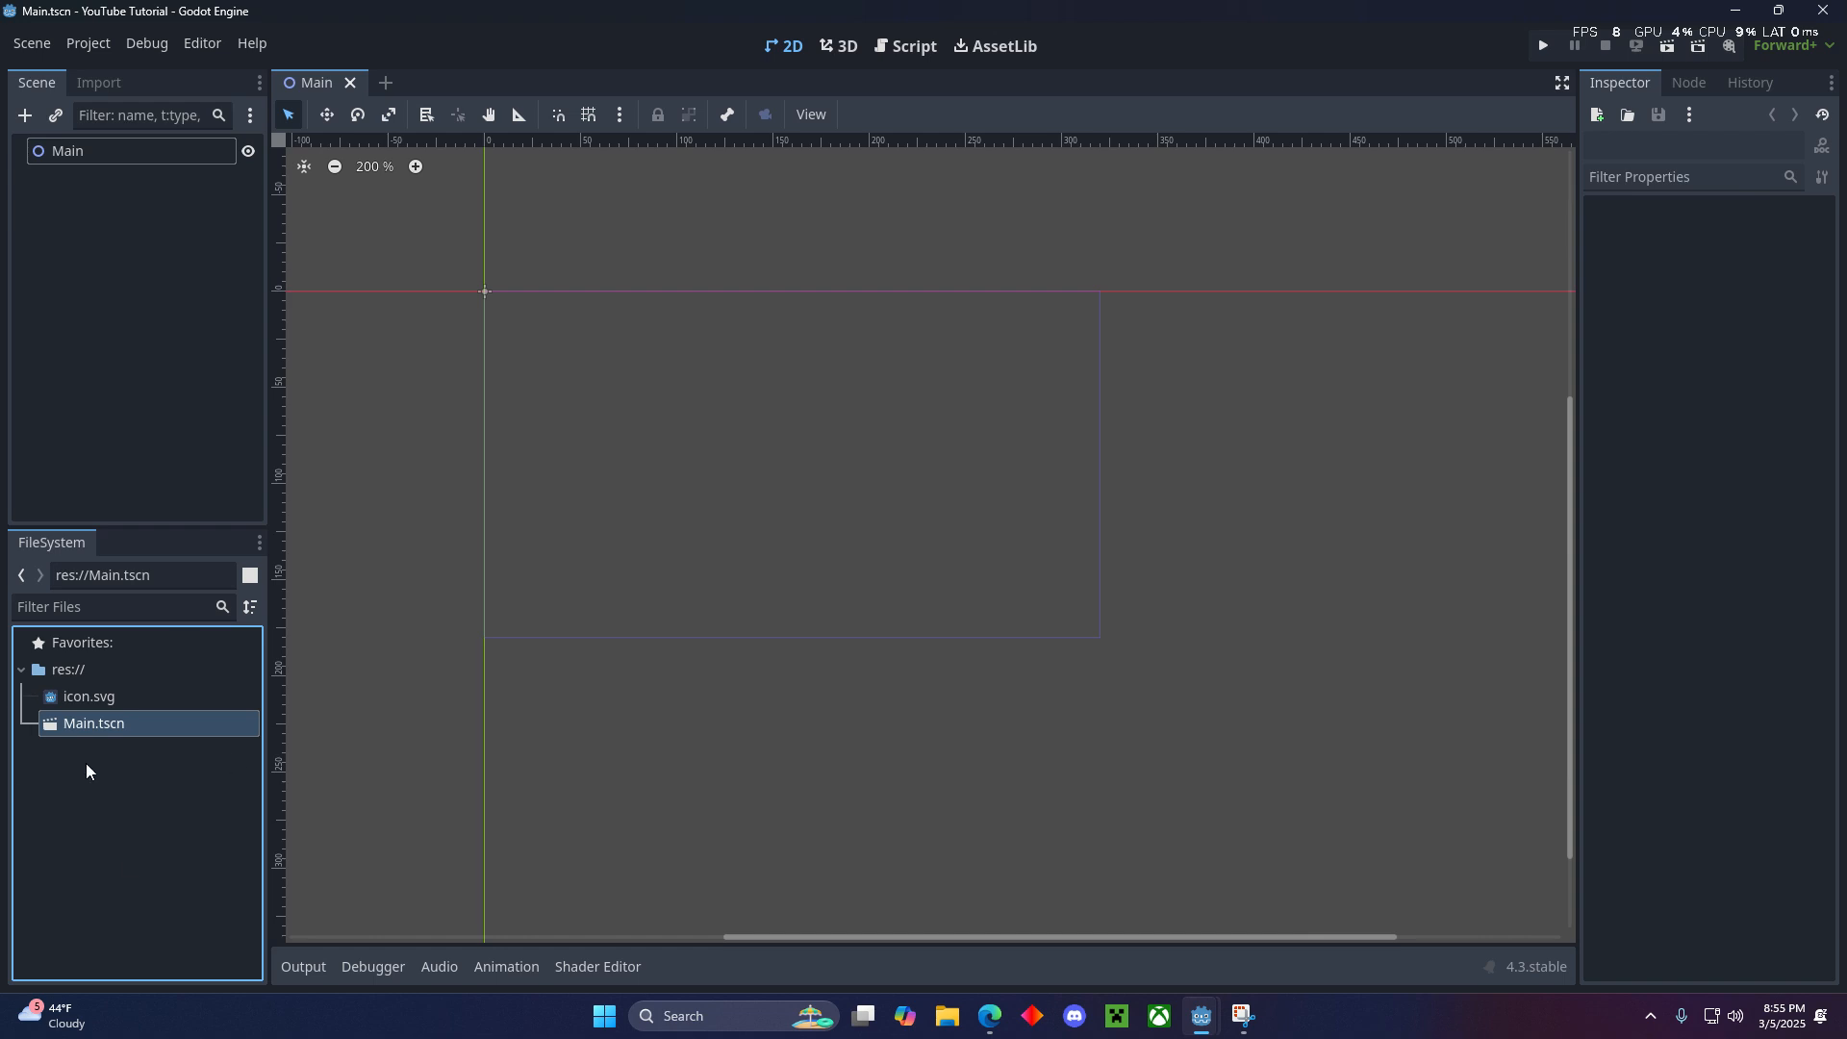
- Create a new scene with a CharacterBody2D as its root node
scroll(786, 438, "up", 3)
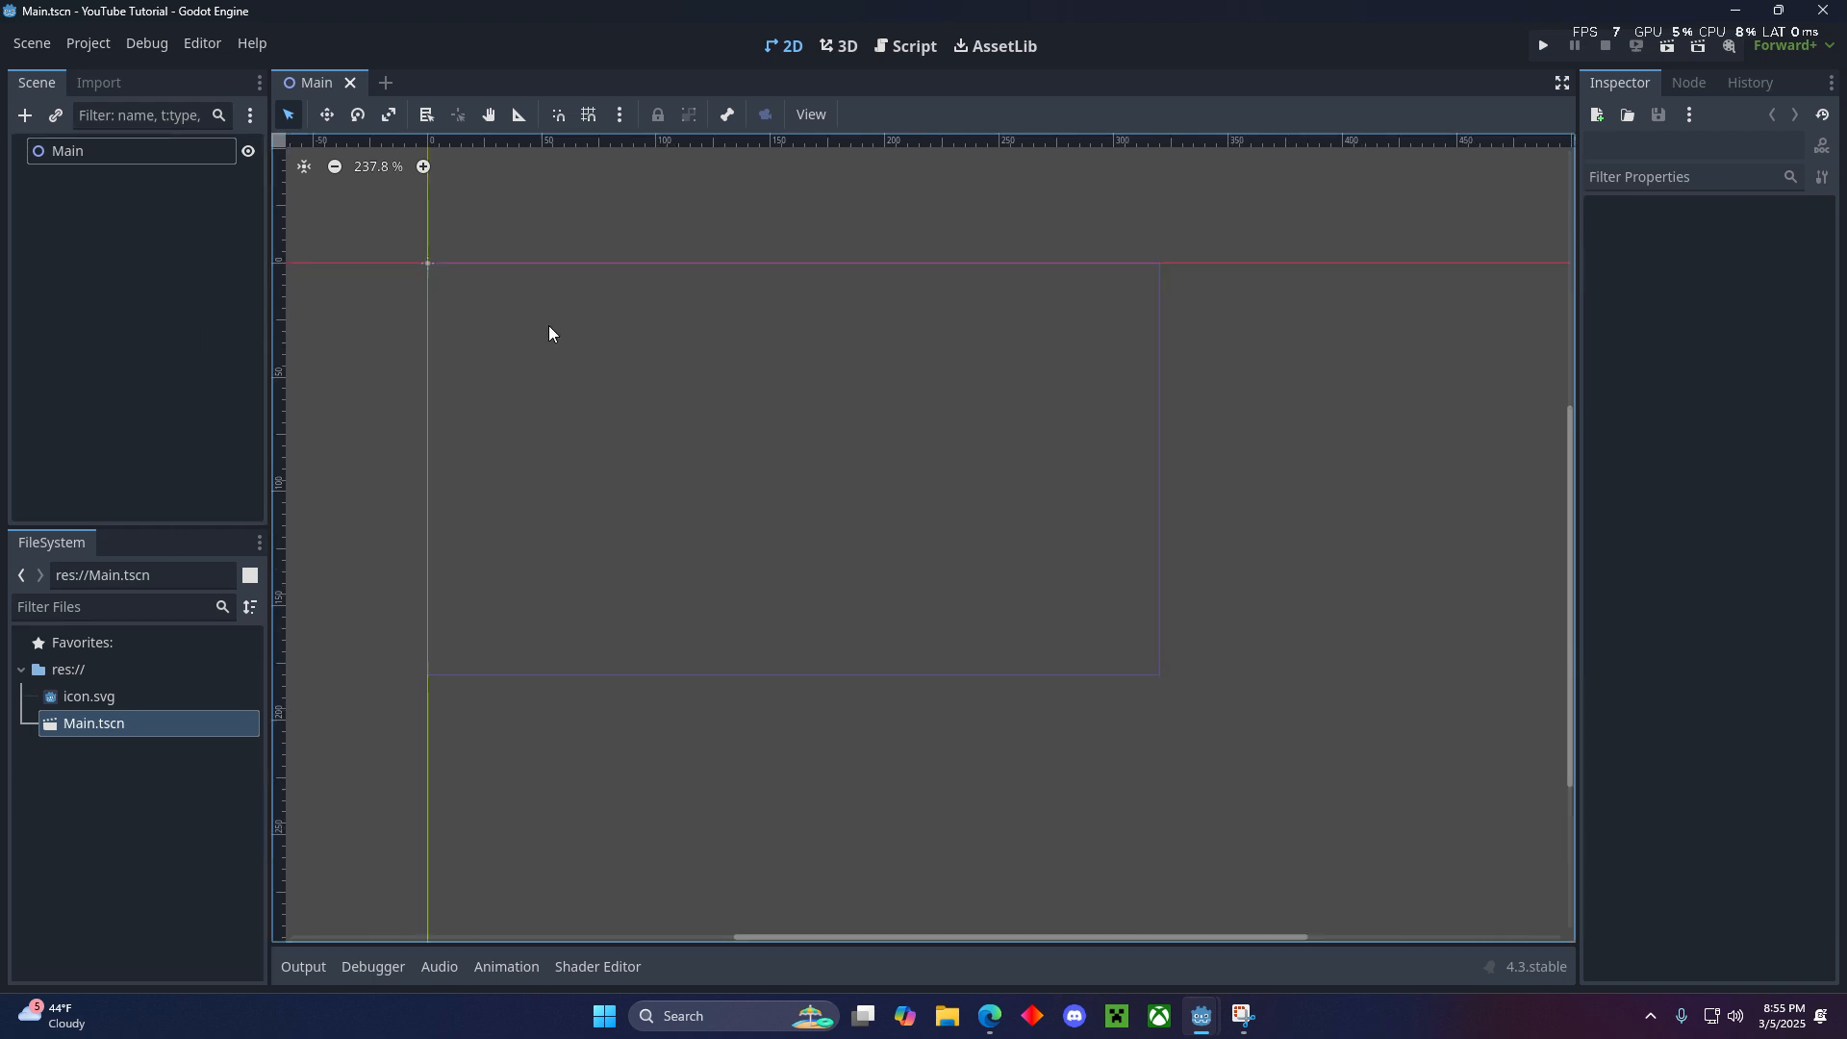
left_click(386, 83)
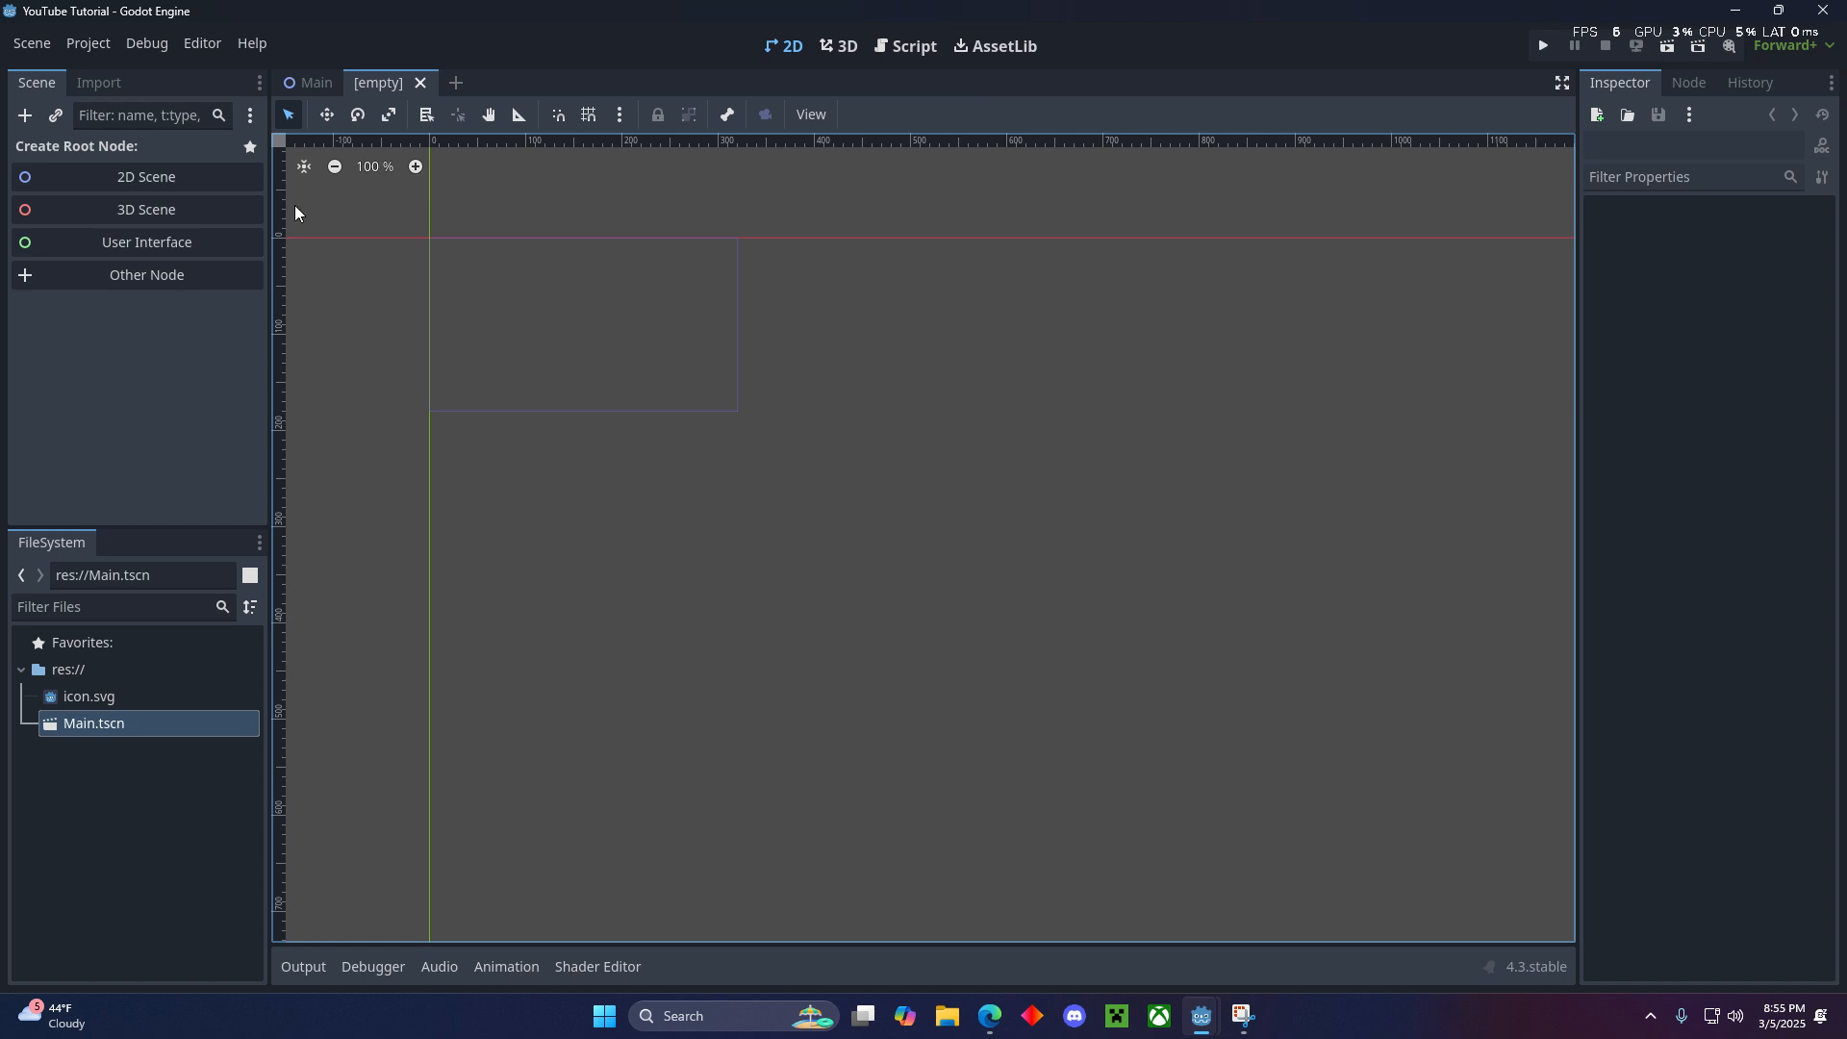
scroll(599, 258, "up", 12)
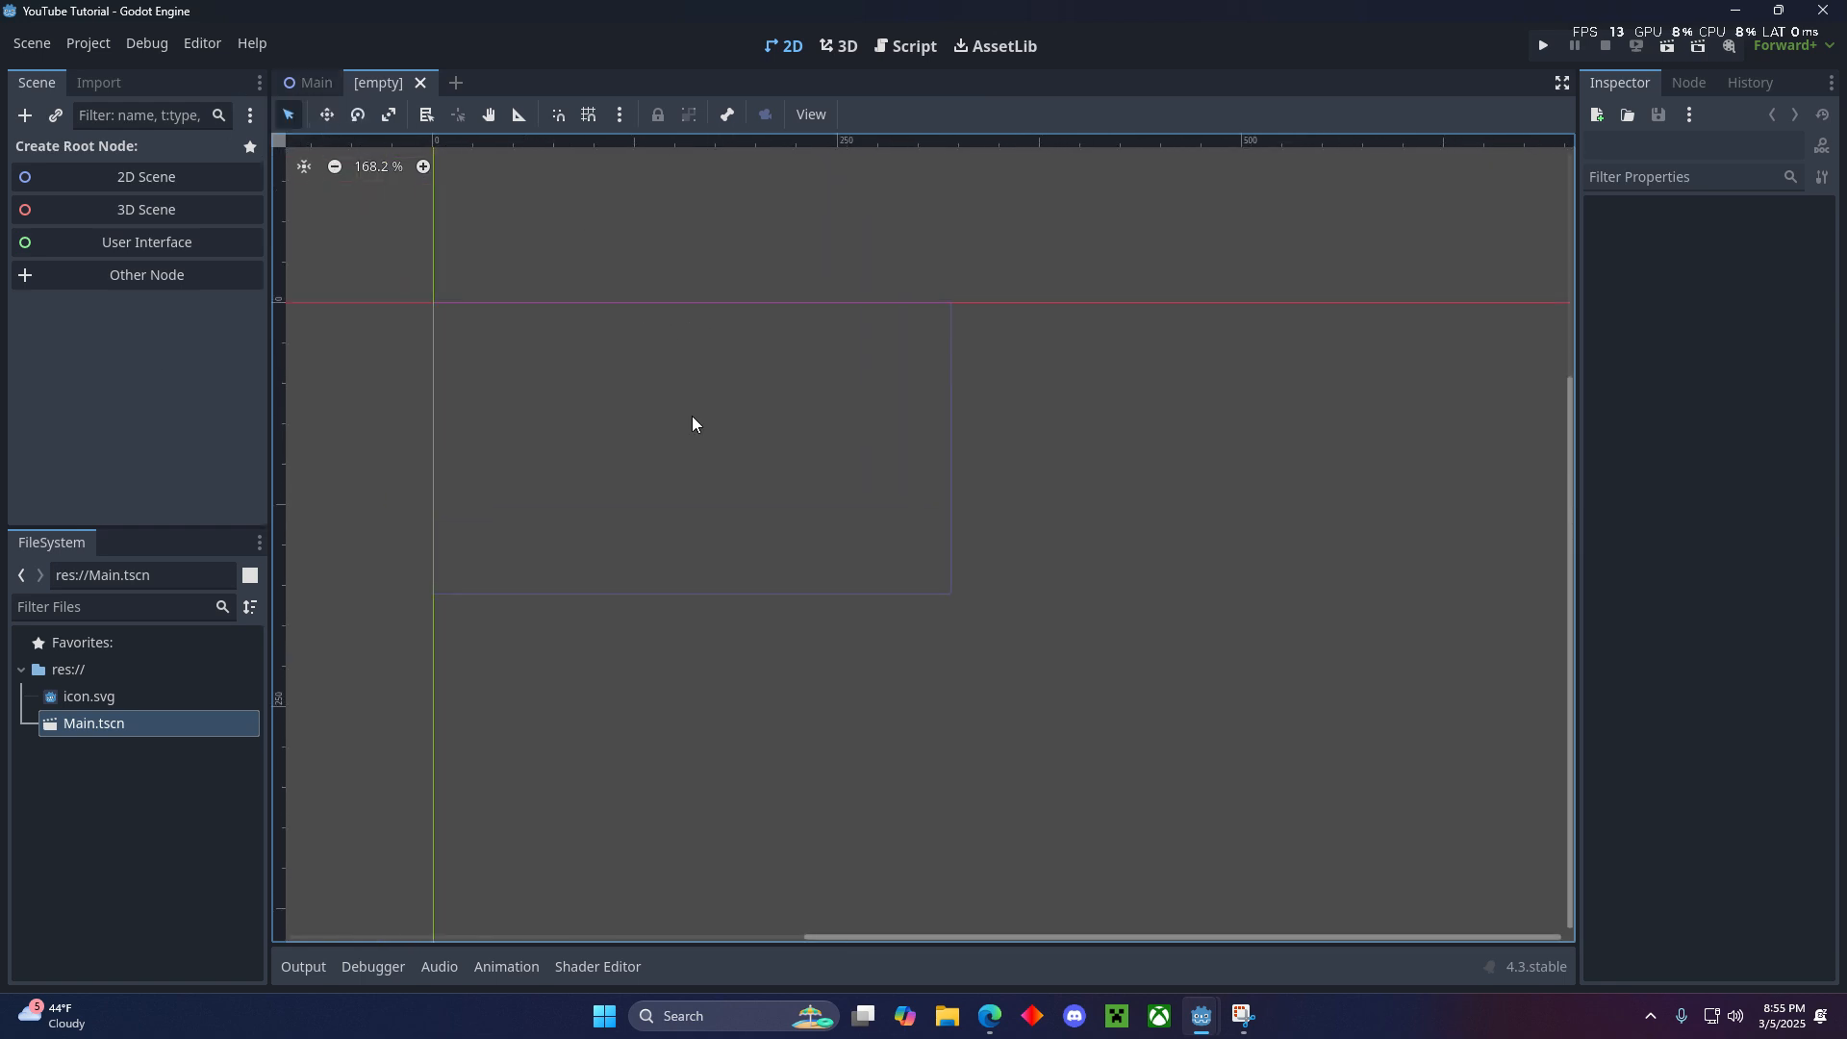
middle_click_drag(641, 445, 690, 464)
scroll(694, 463, "up", 1)
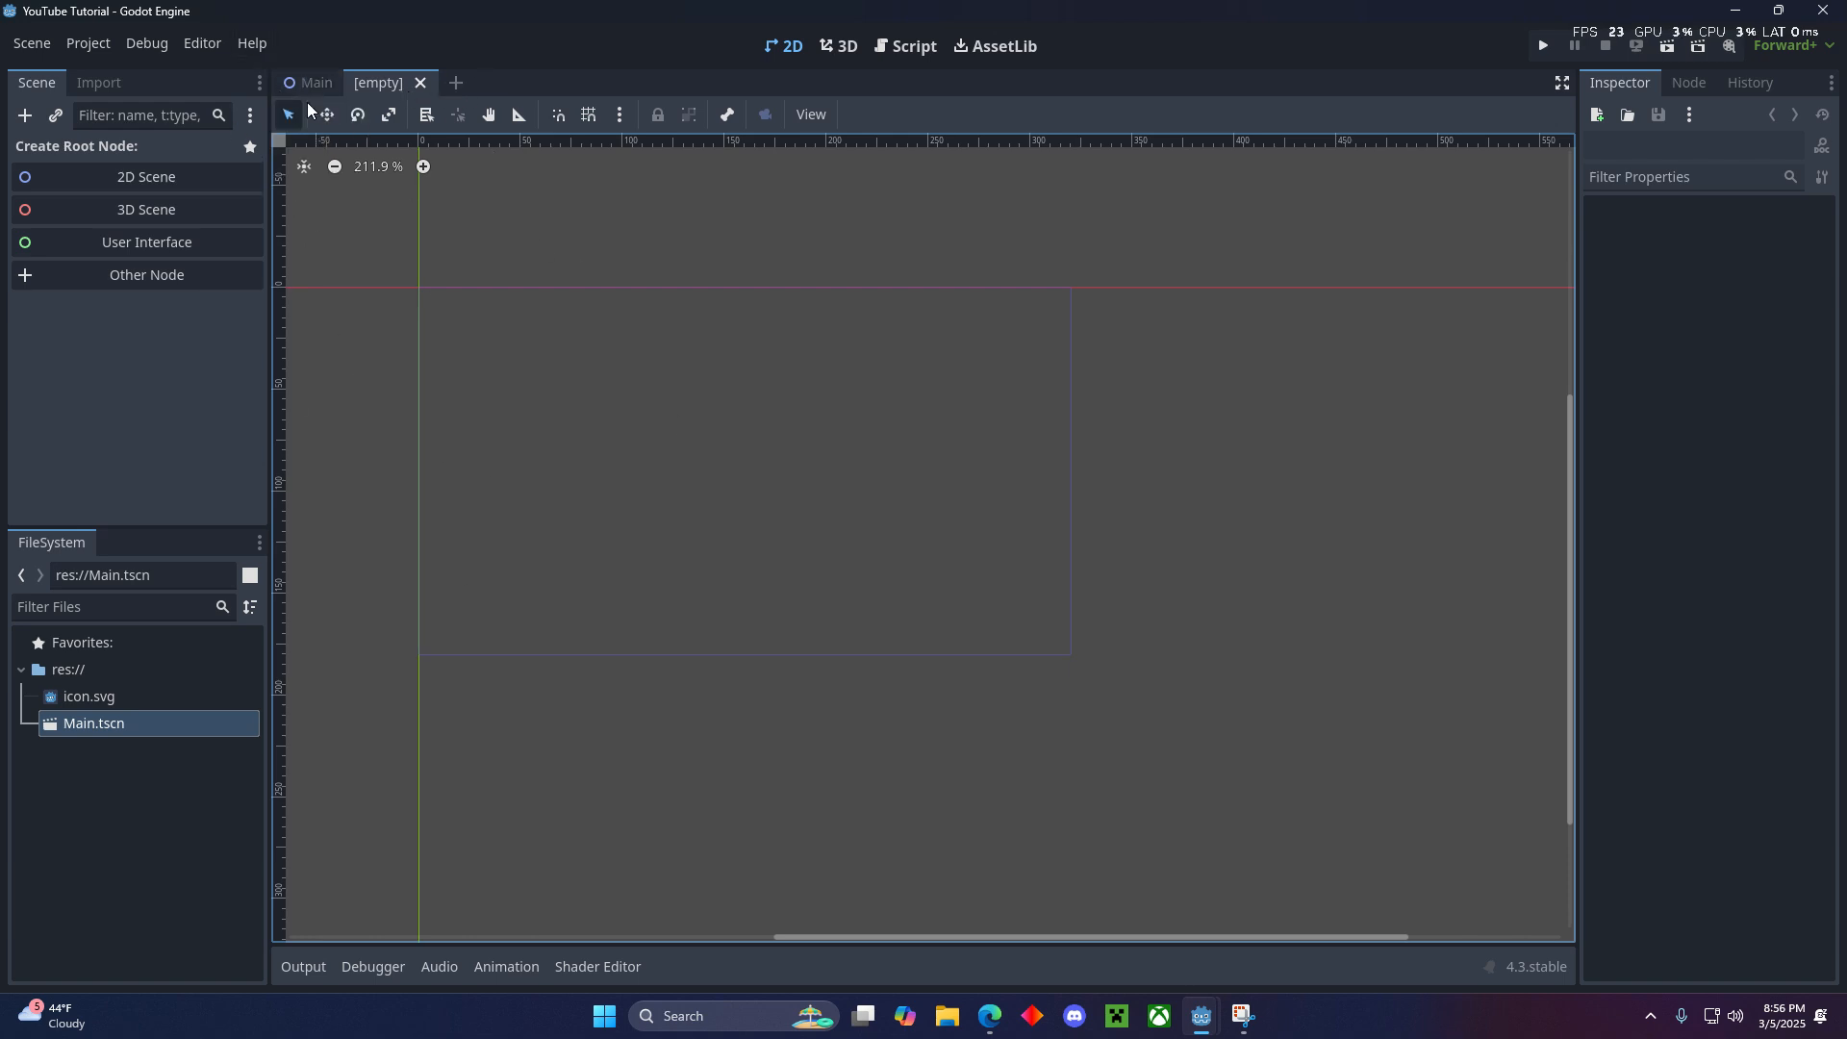
left_click(152, 279)
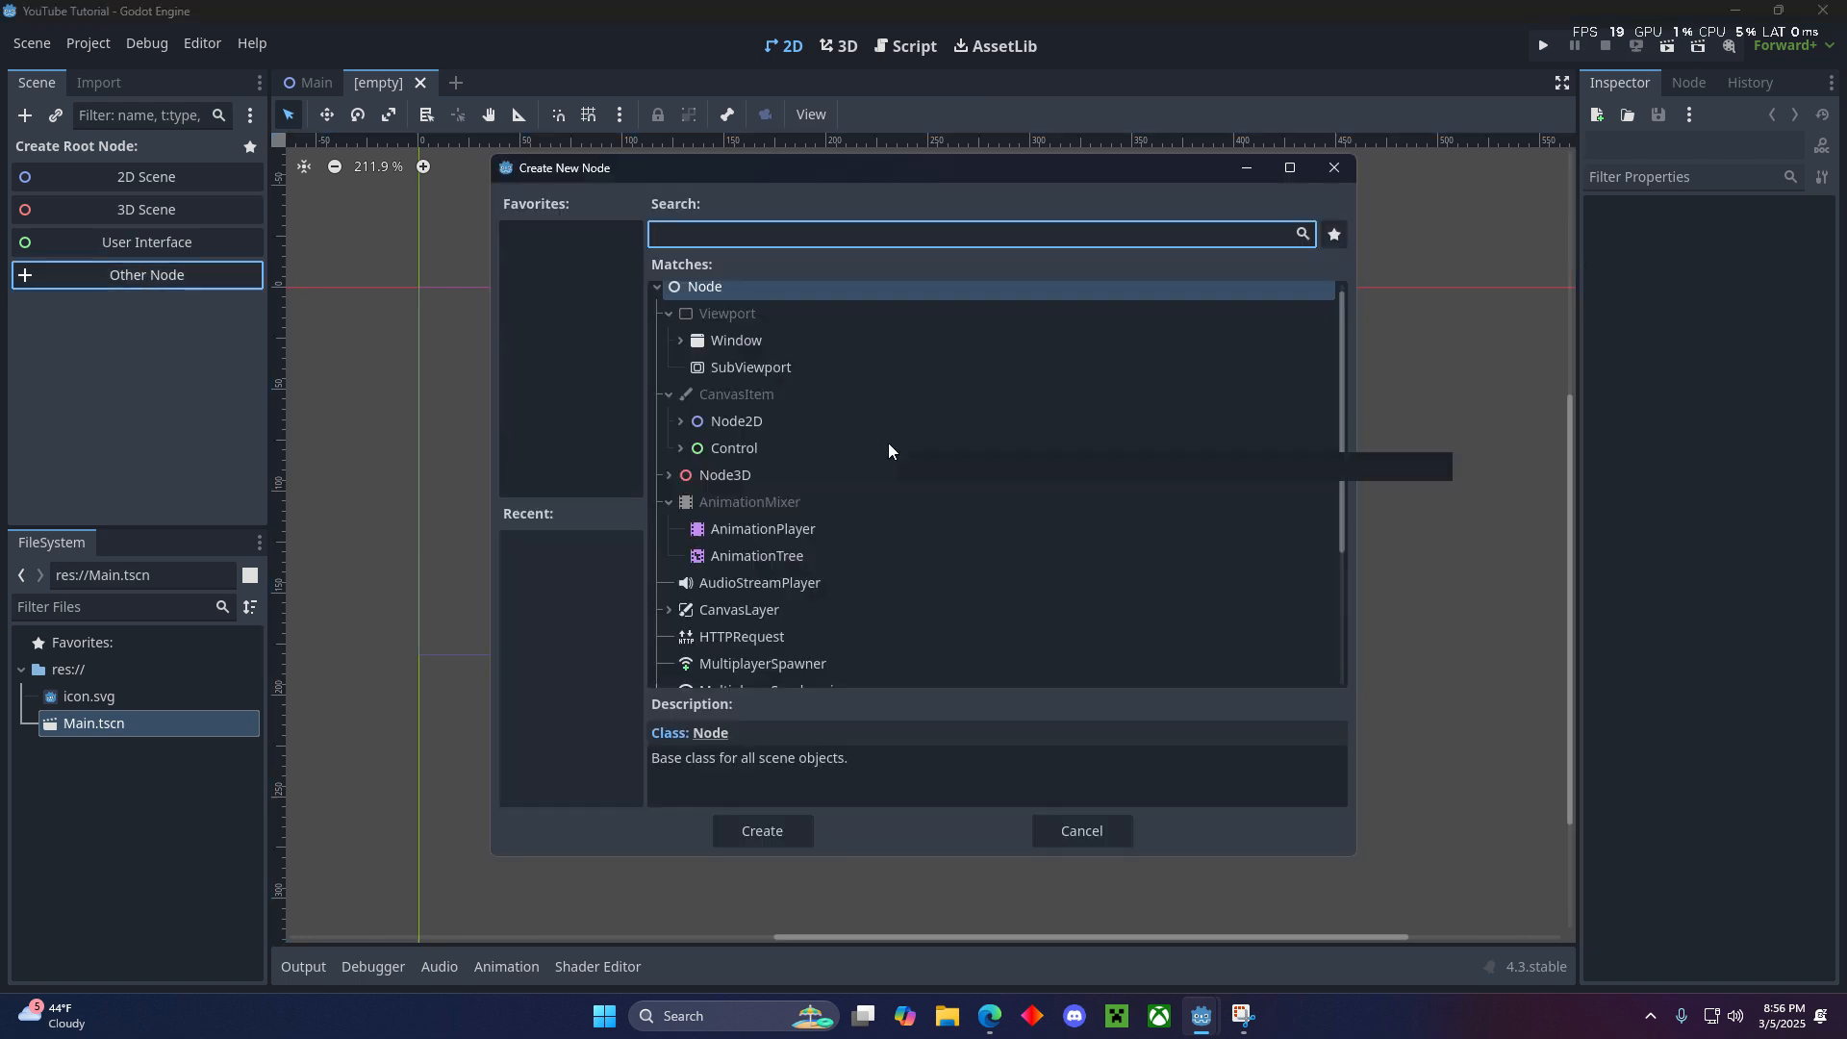
type("char")
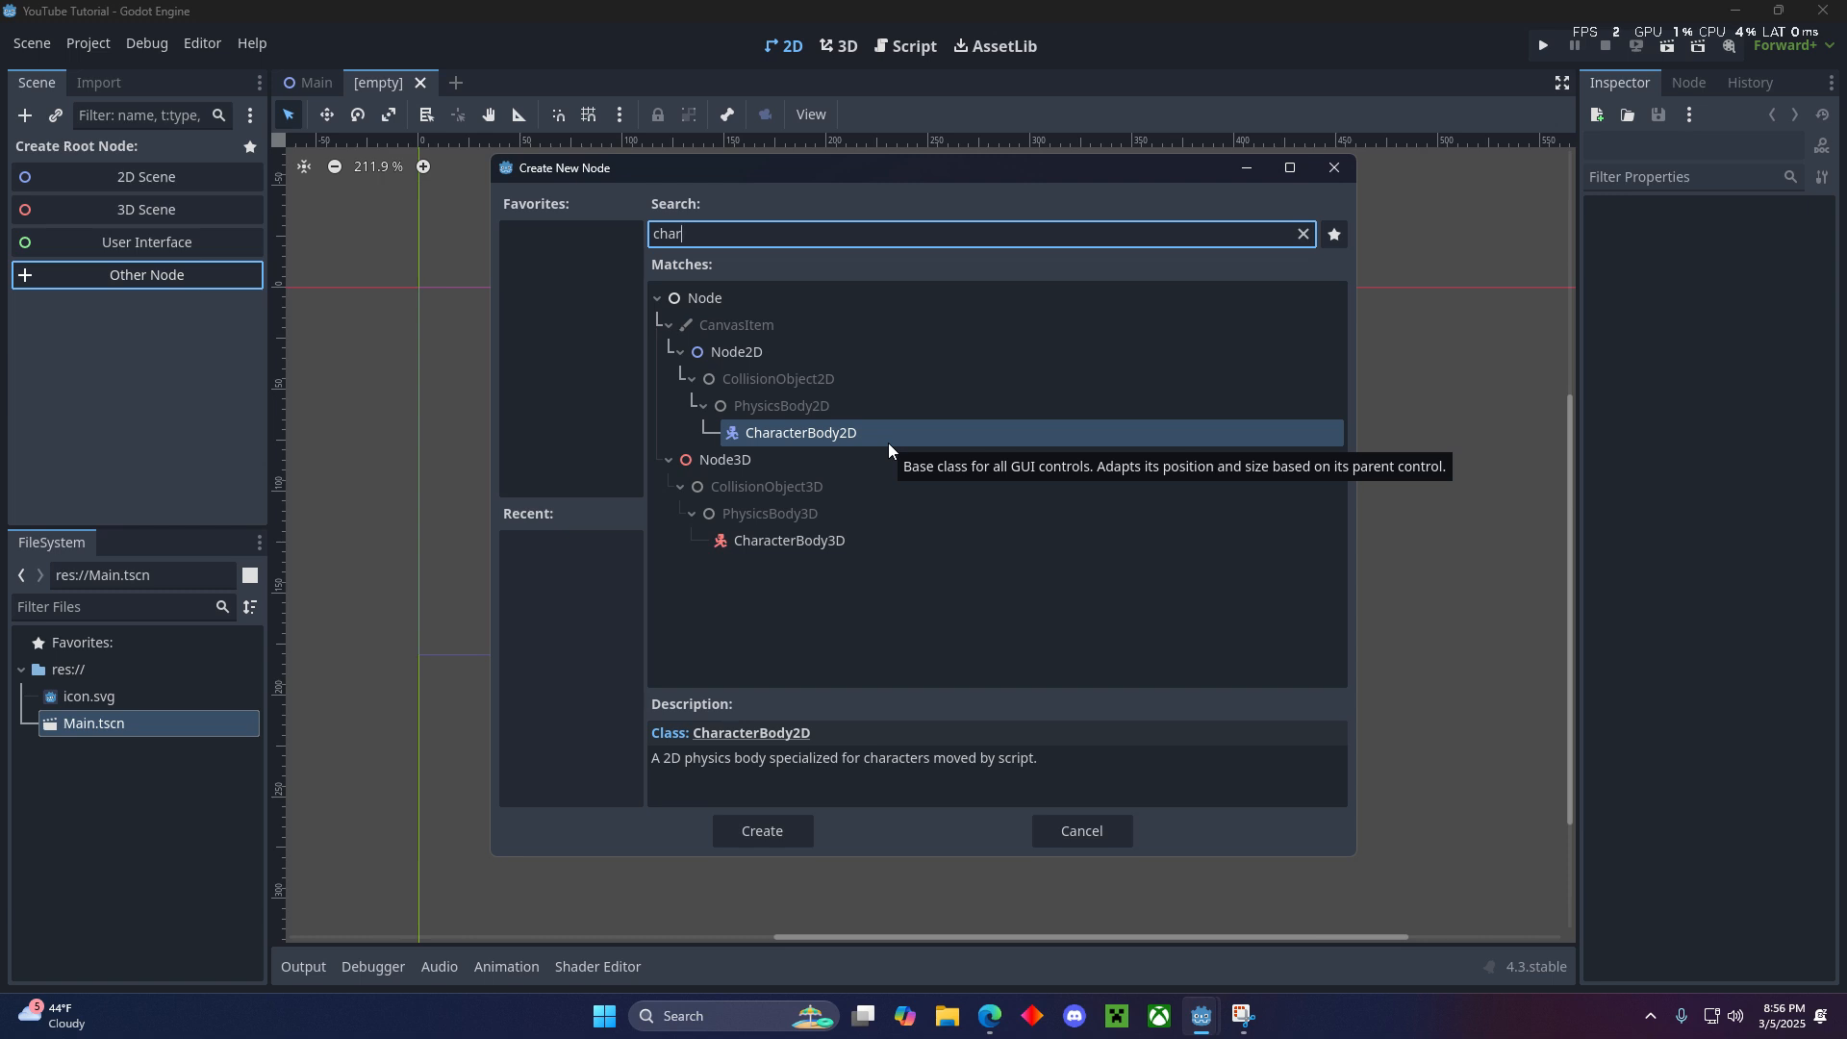
key("Return")
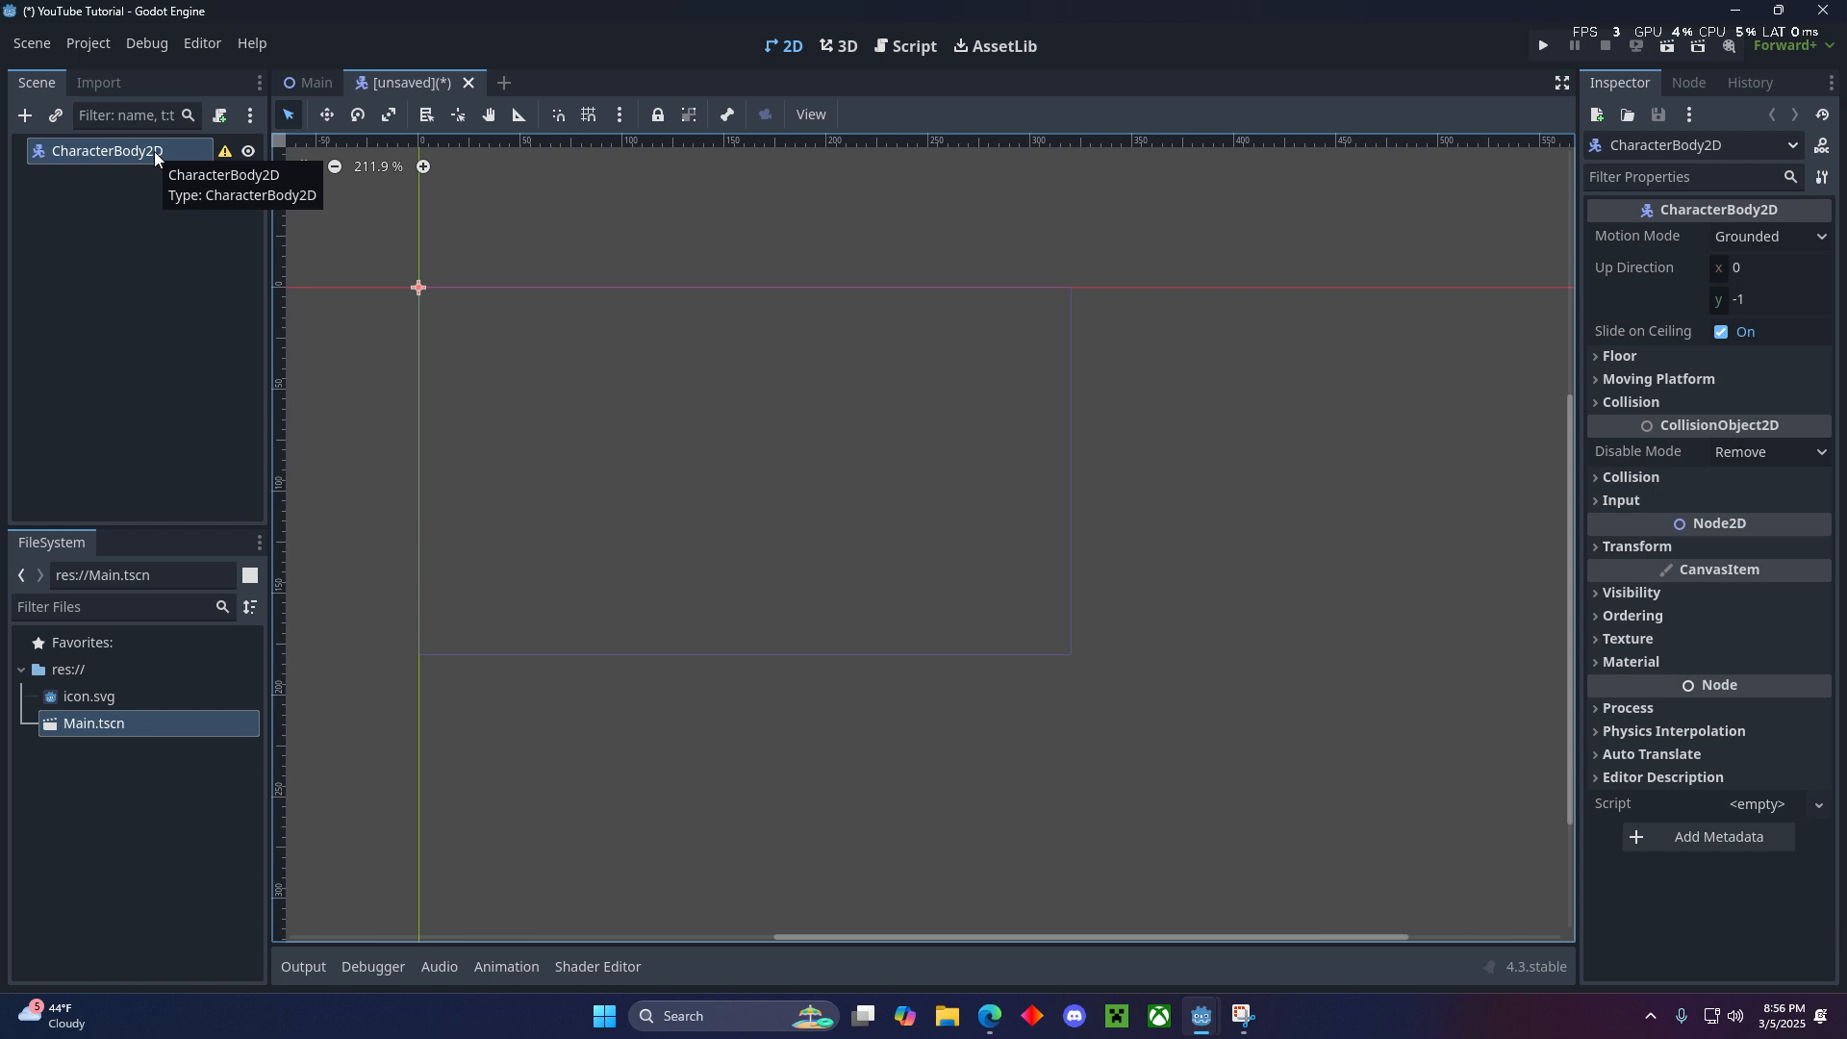
- Add a Sprite2D child node to the CharacterBody2D
mouse_move(219, 156)
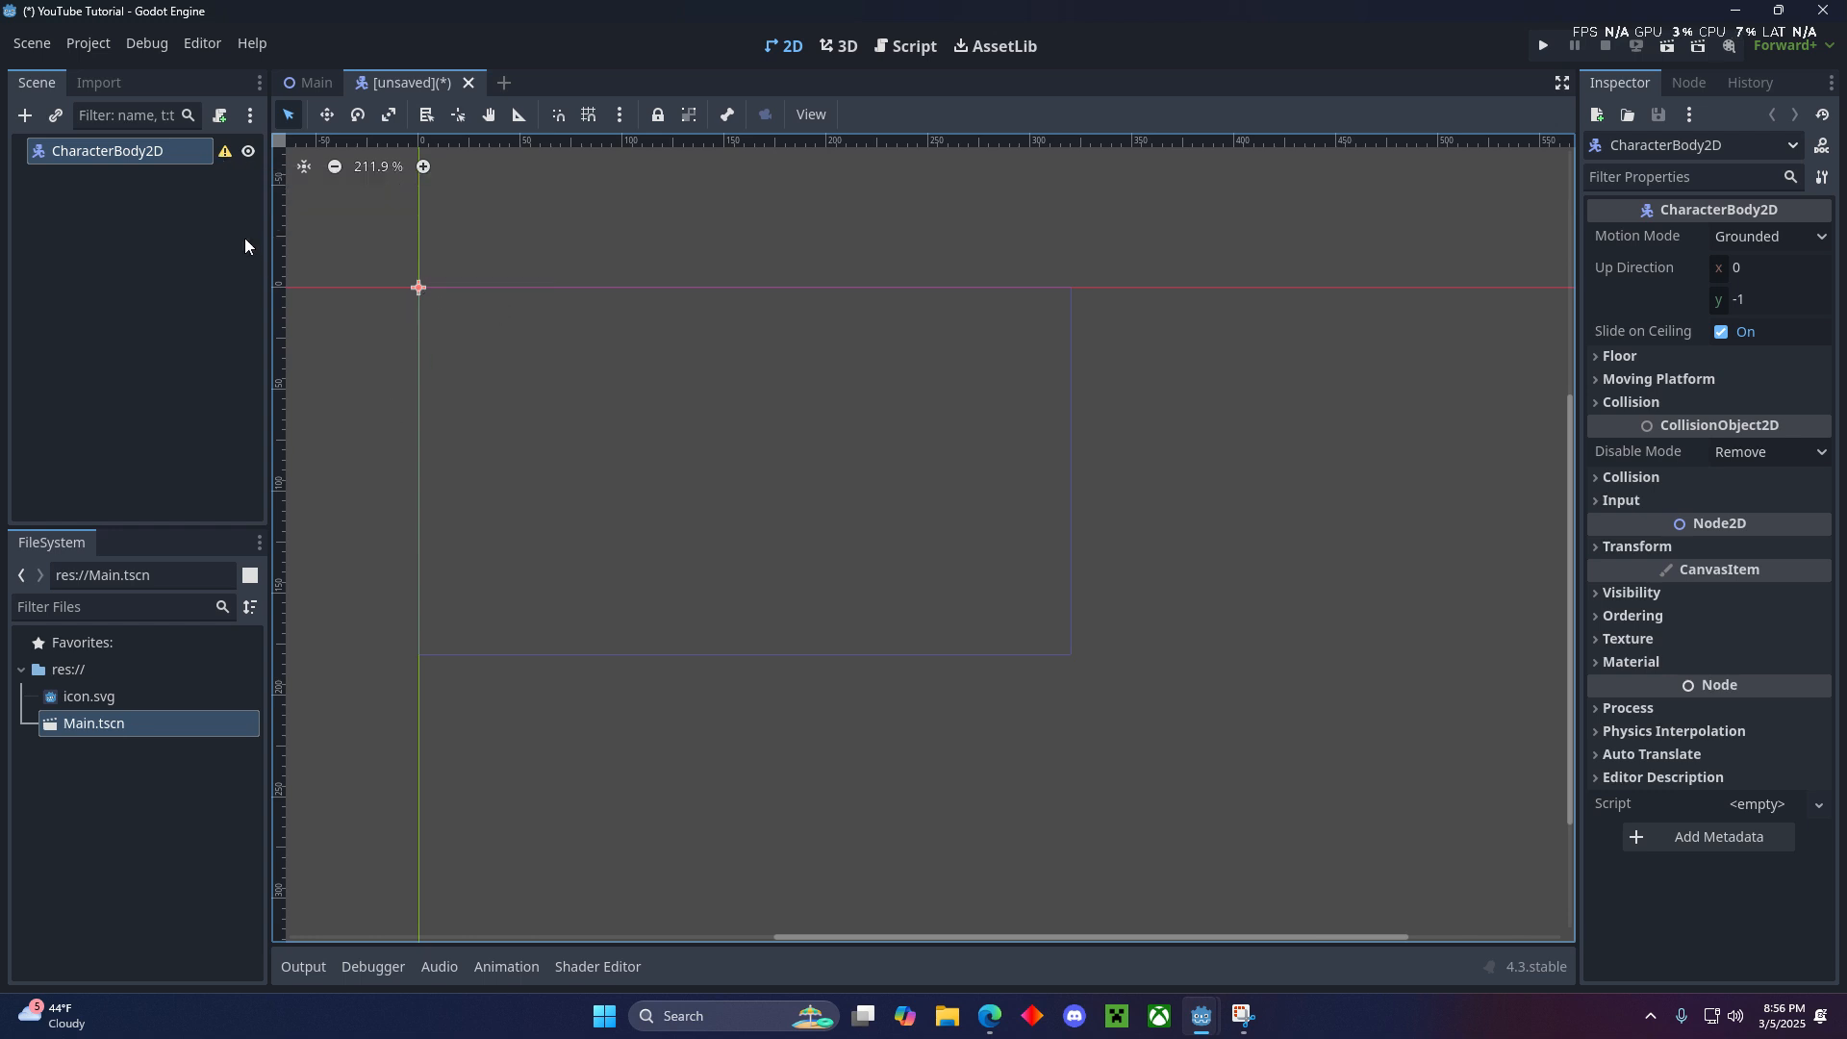
left_click(25, 115)
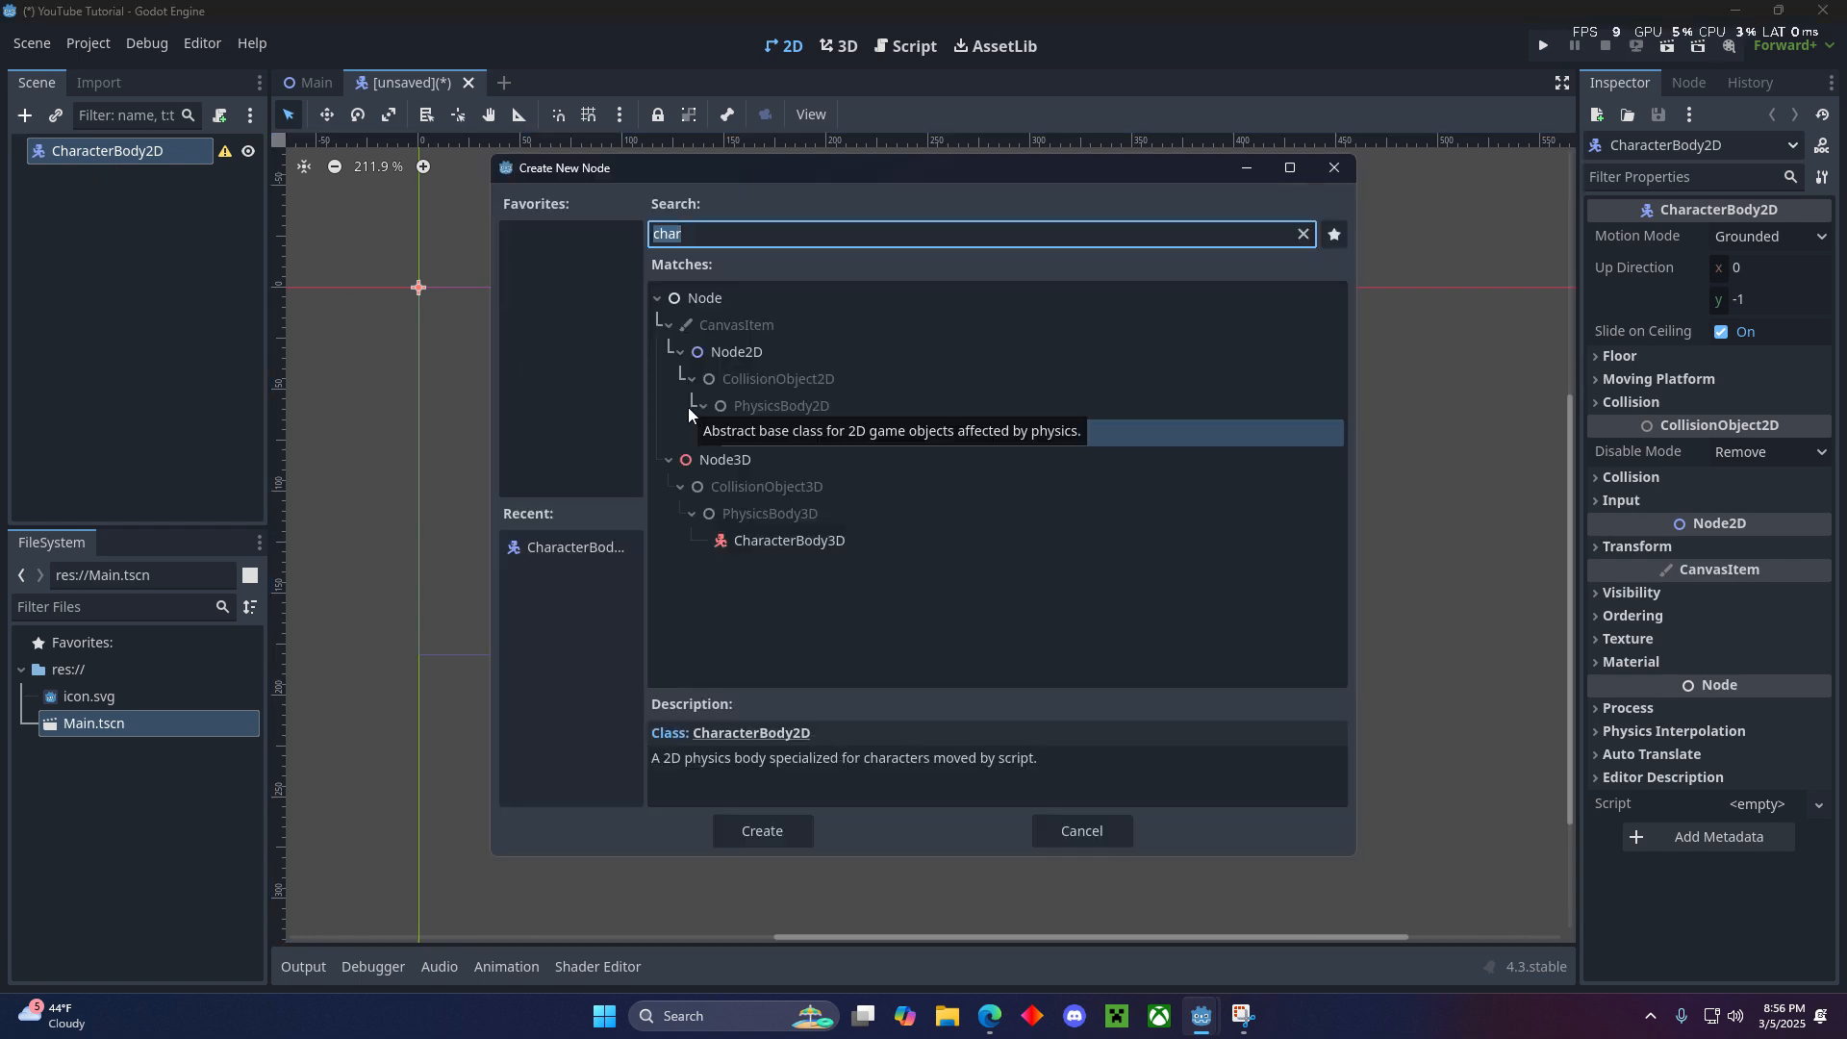
type("sprite")
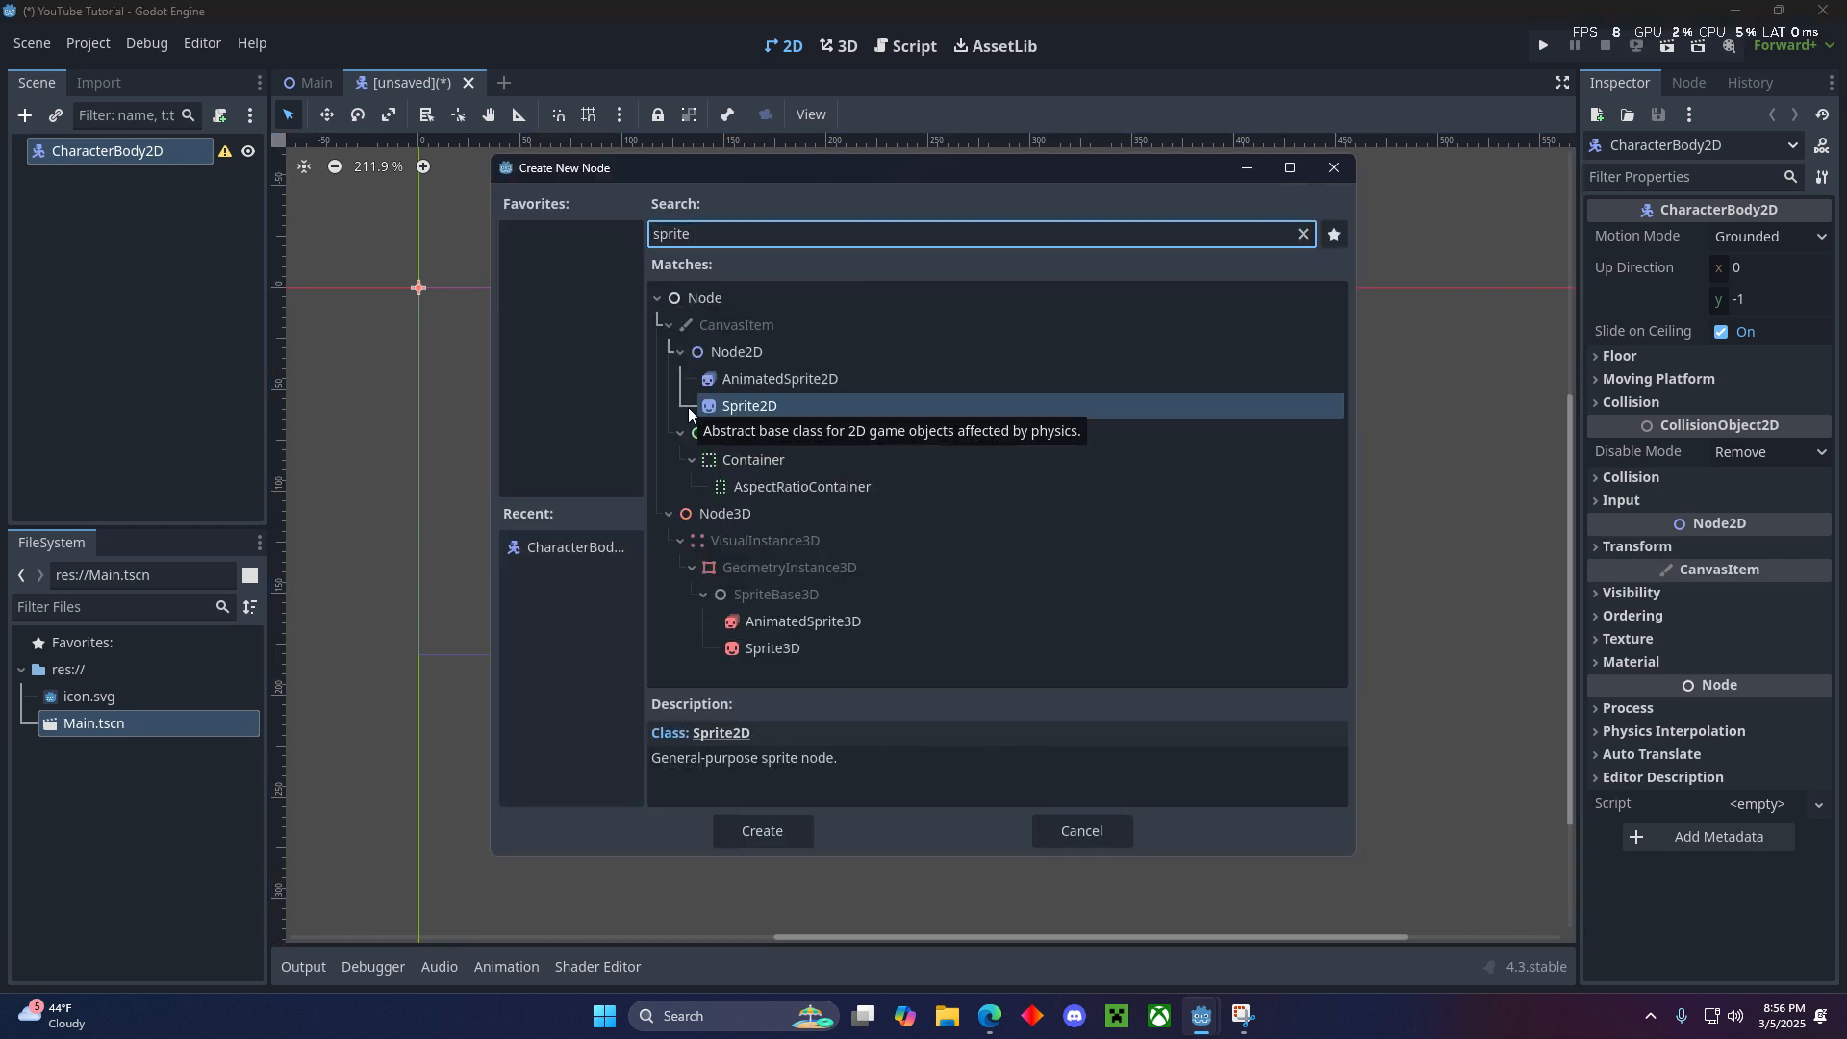
left_click(744, 831)
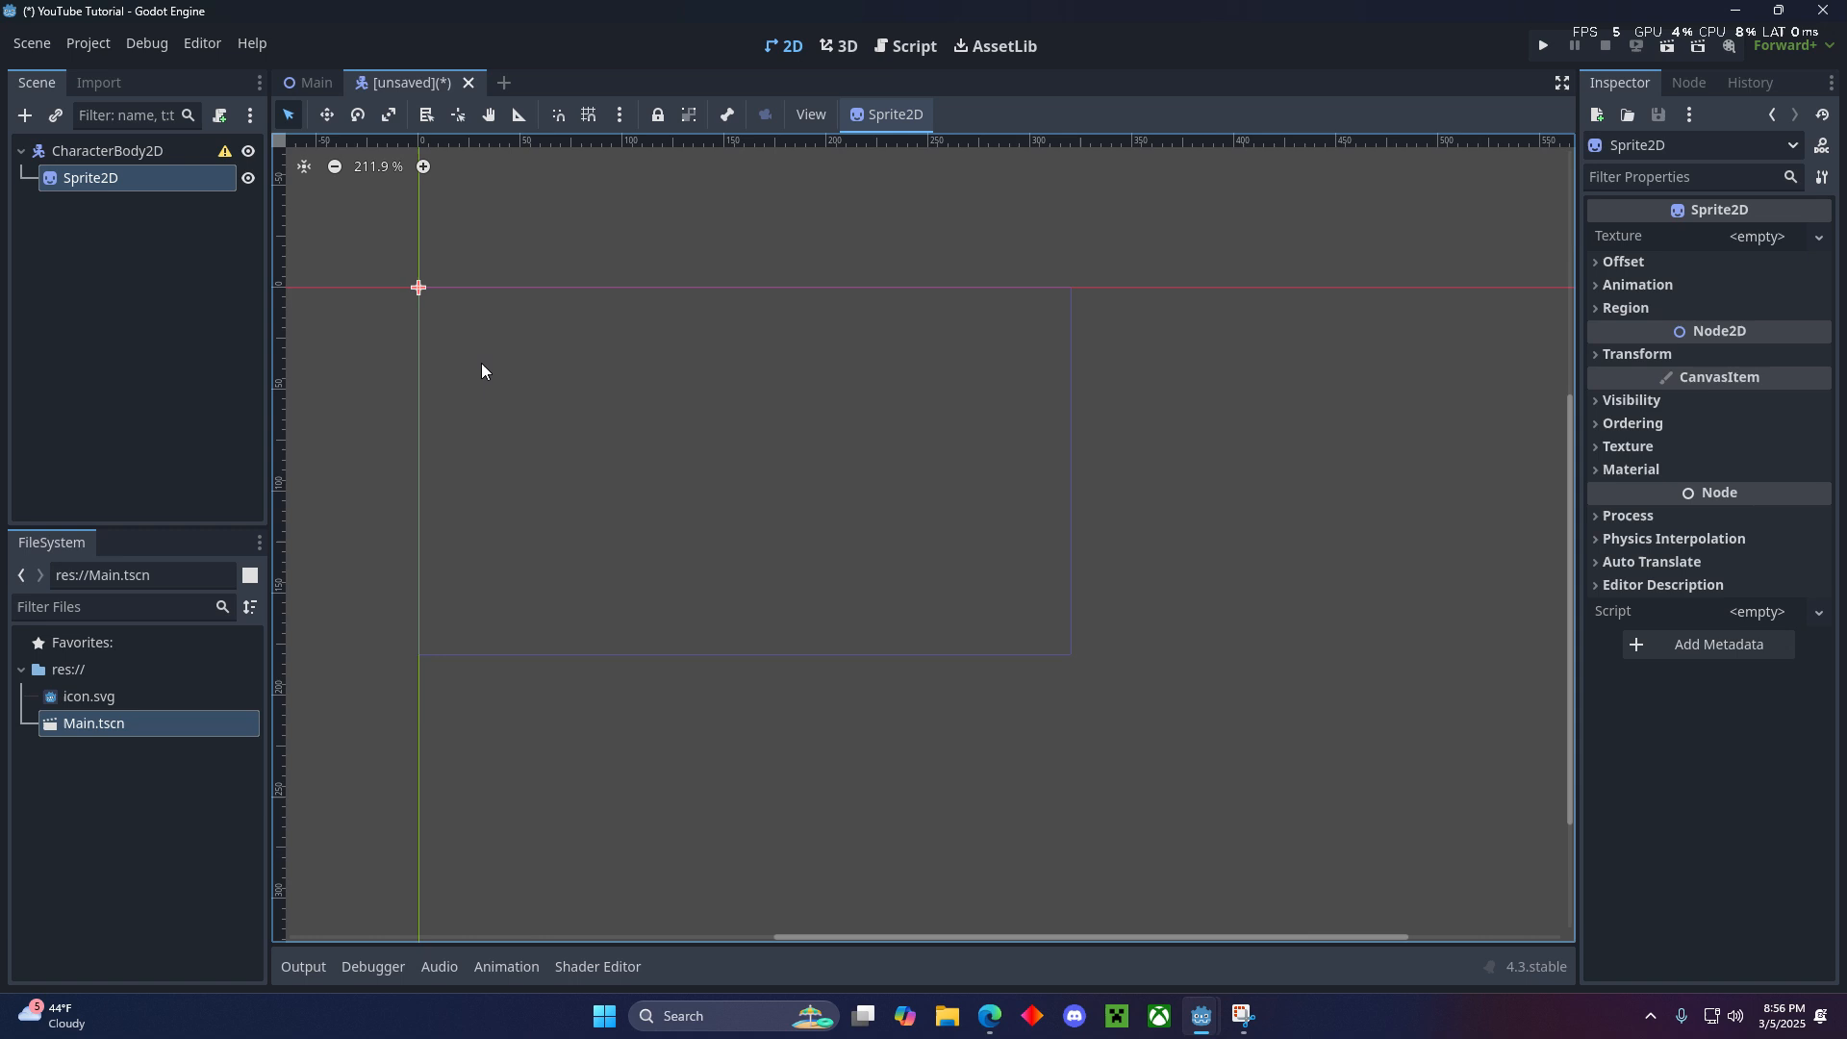
left_click(148, 263)
left_click(117, 156)
left_click(113, 187)
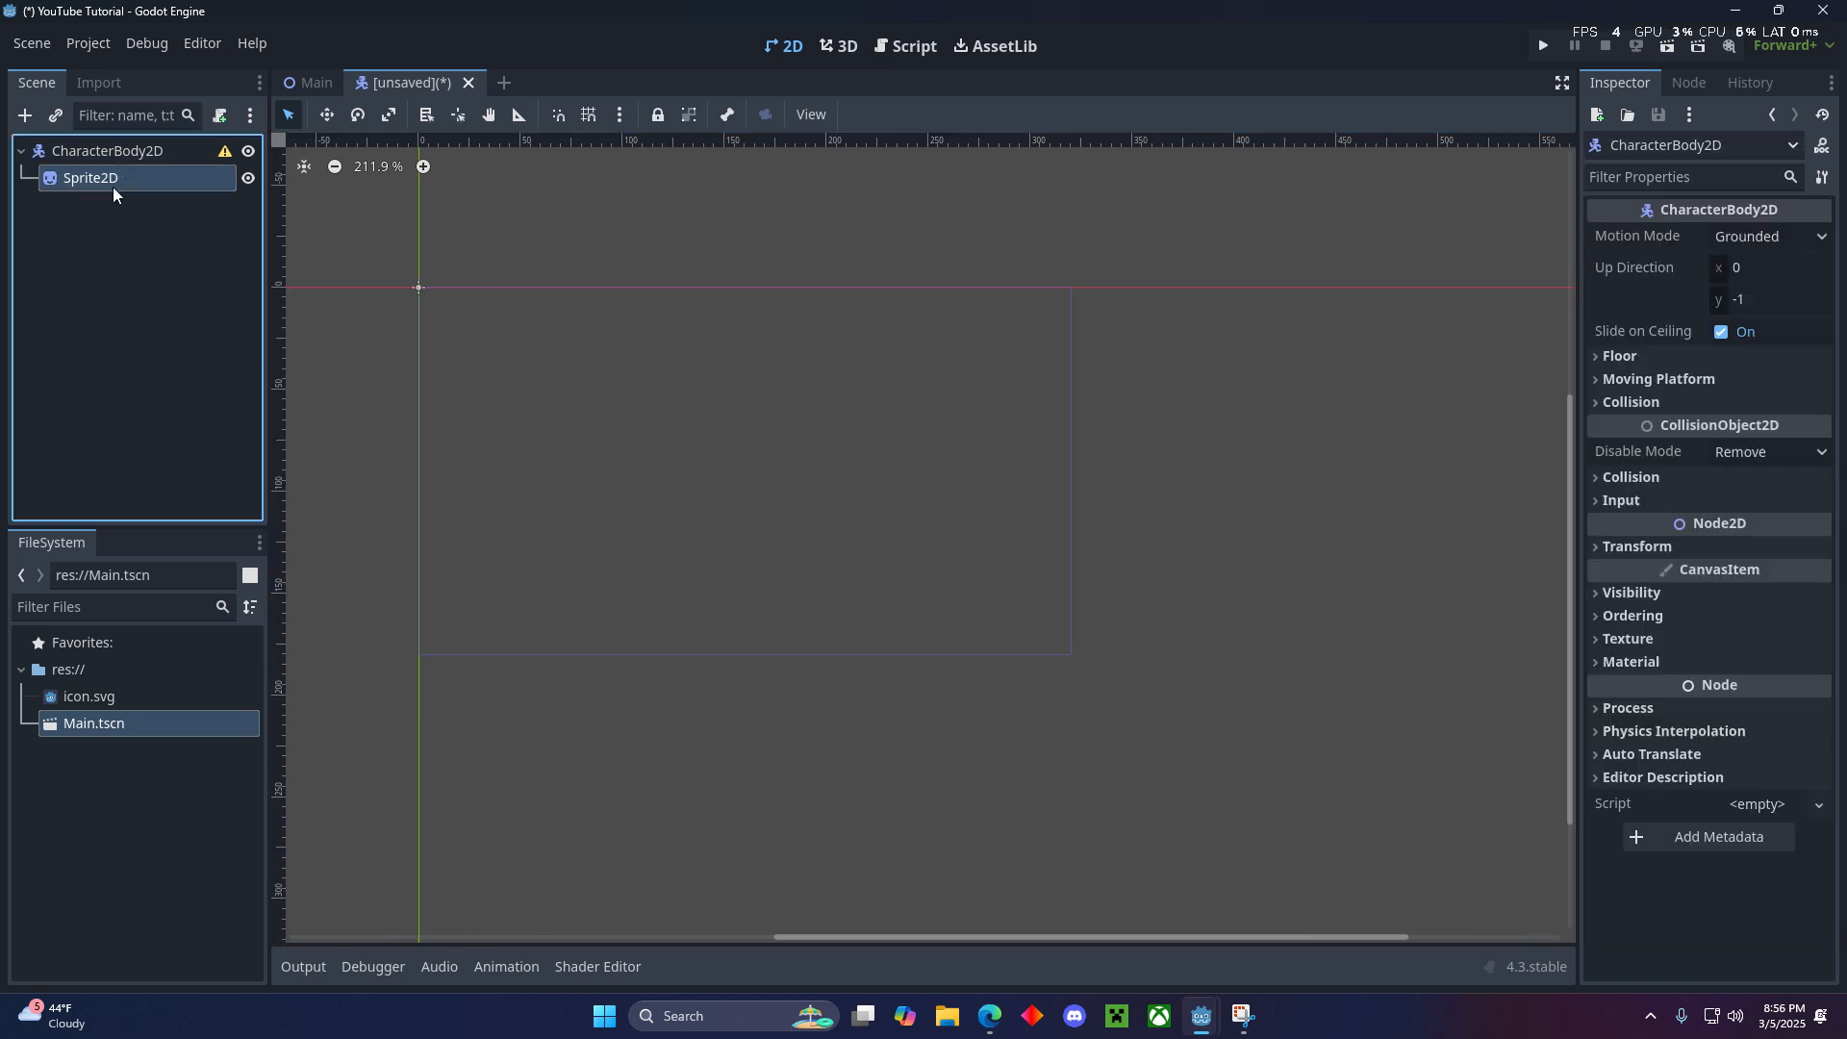
scroll(517, 384, "up", 12)
middle_click_drag(422, 329, 681, 495)
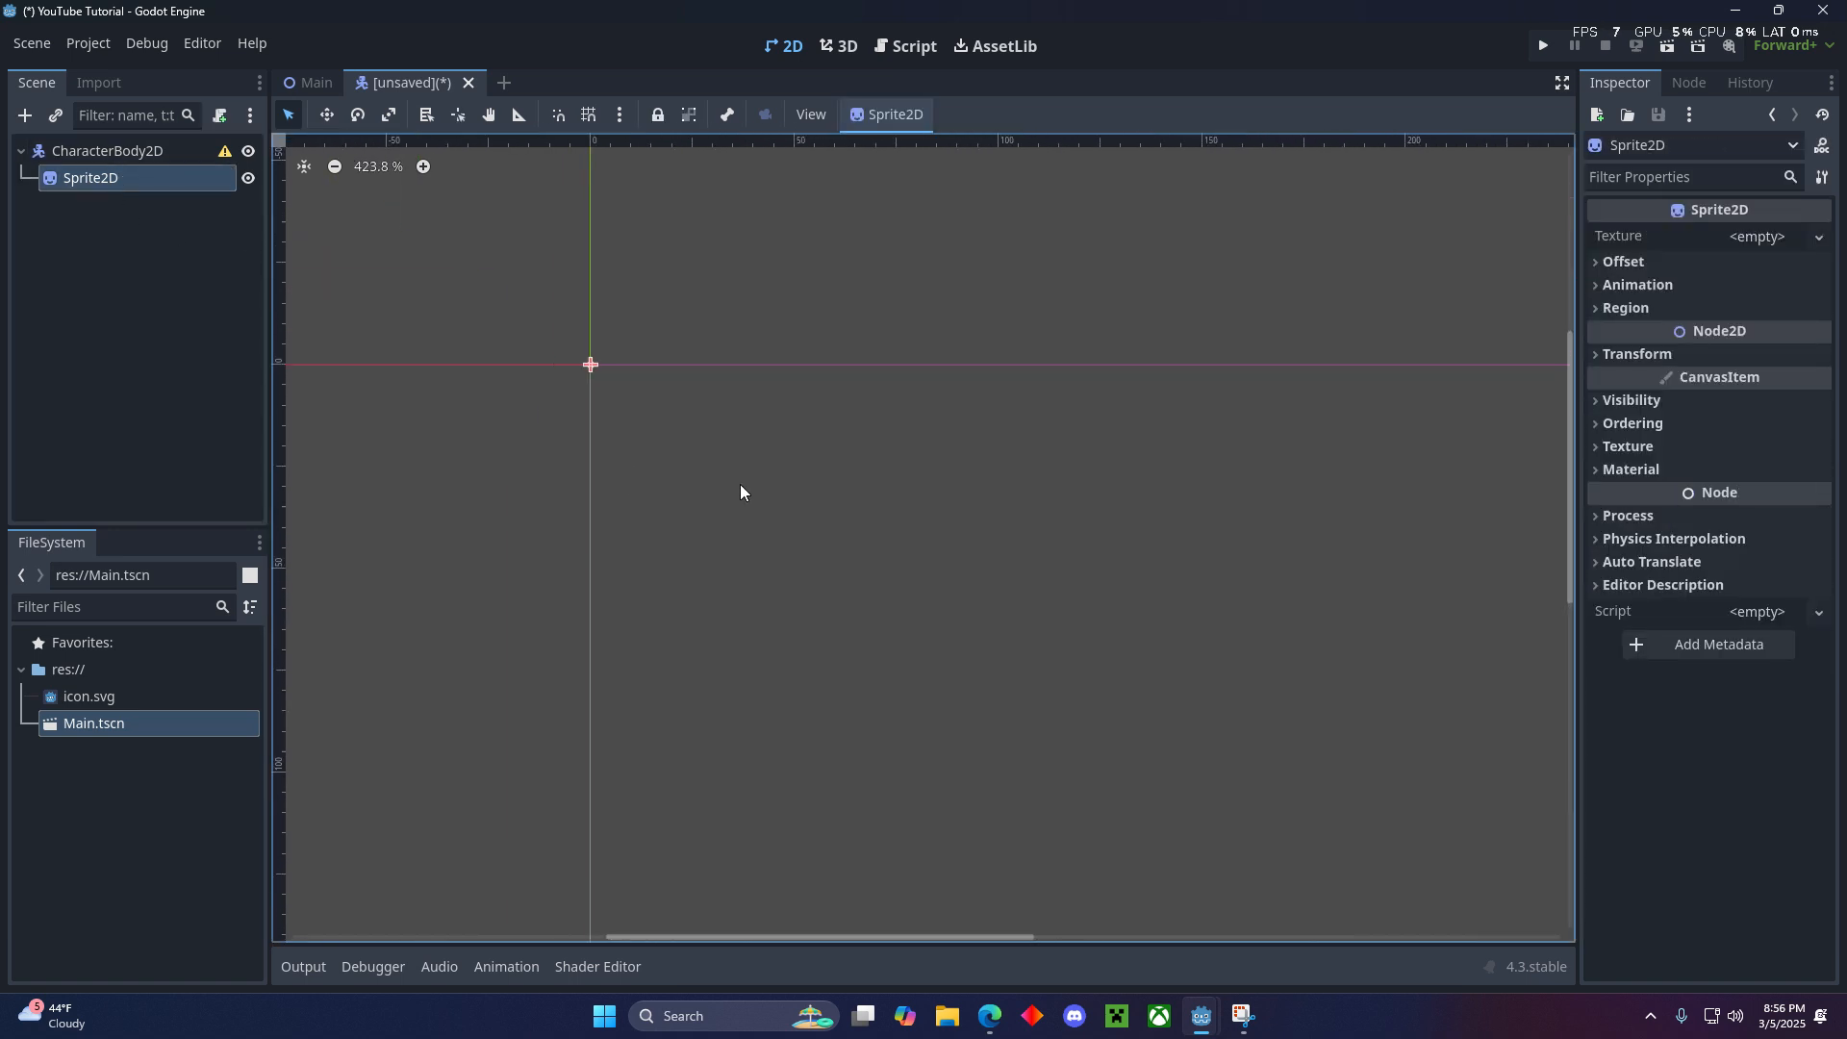
- Switch to the Edge browser, maximize its window and filter the Kenney assets to the 2D category
left_click(1006, 1015)
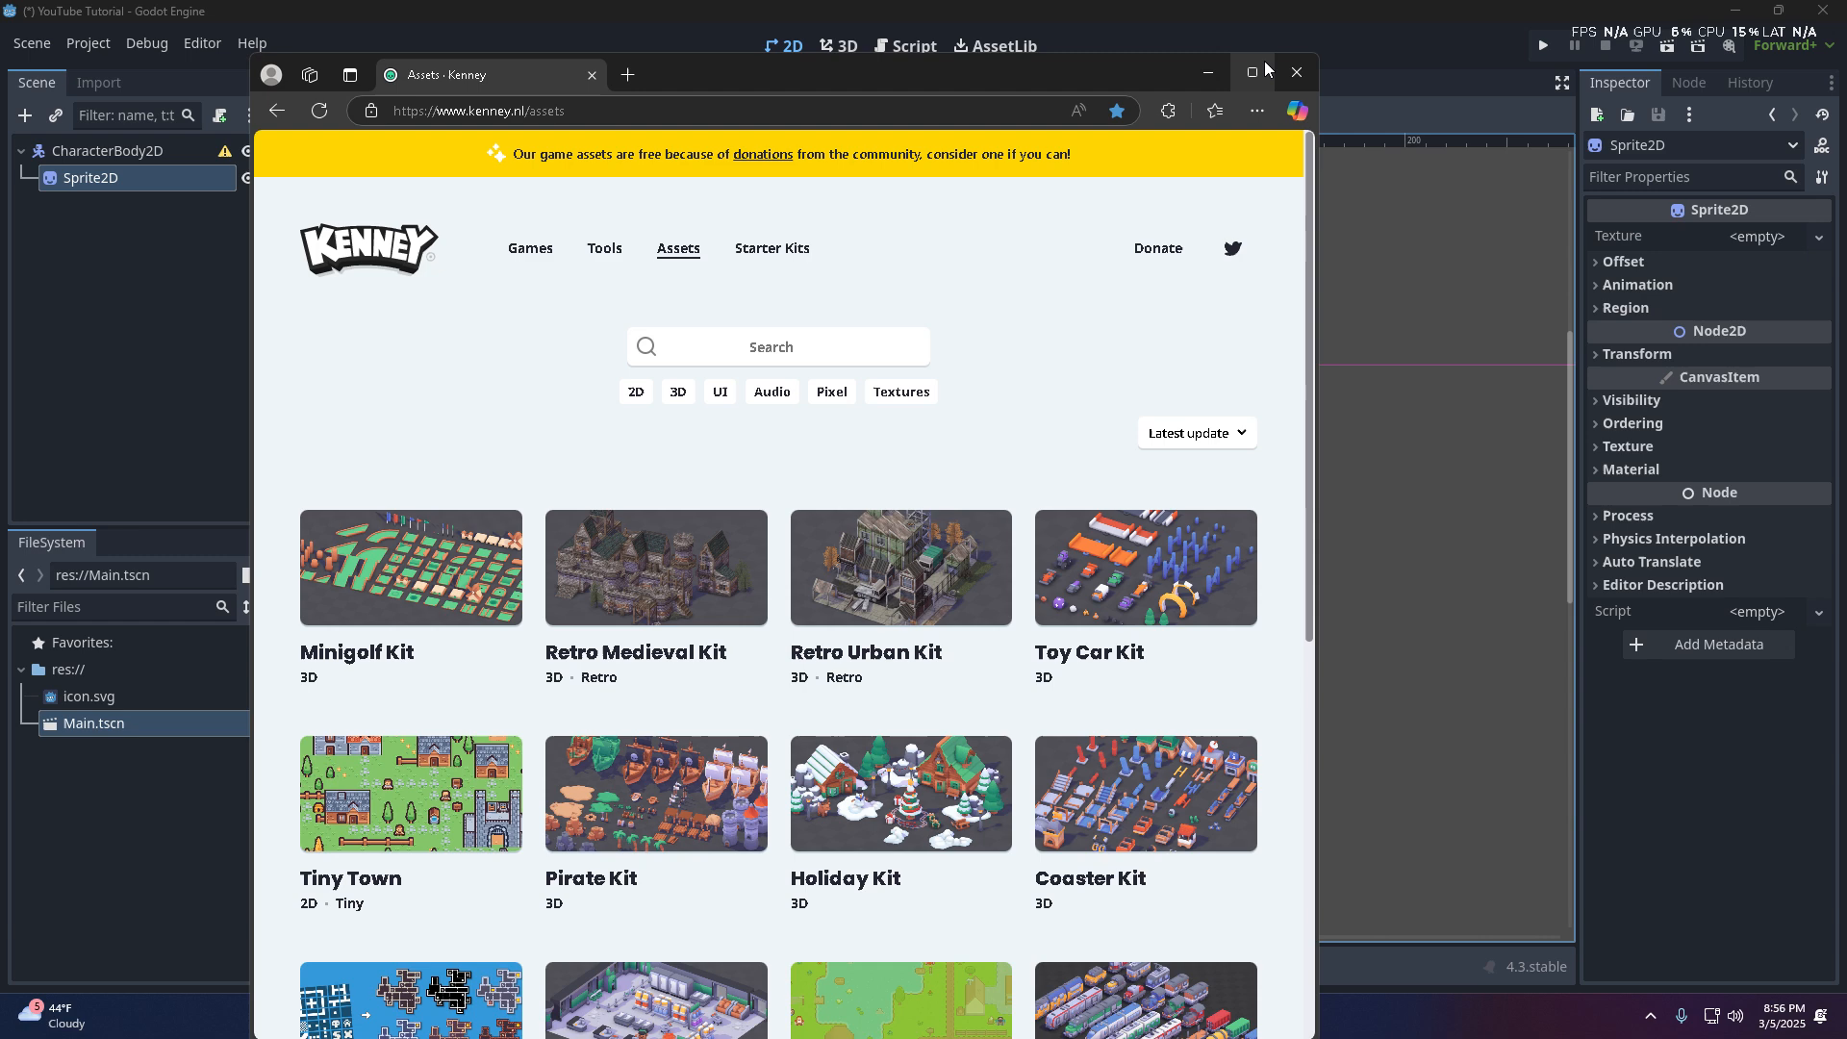
left_click(1253, 72)
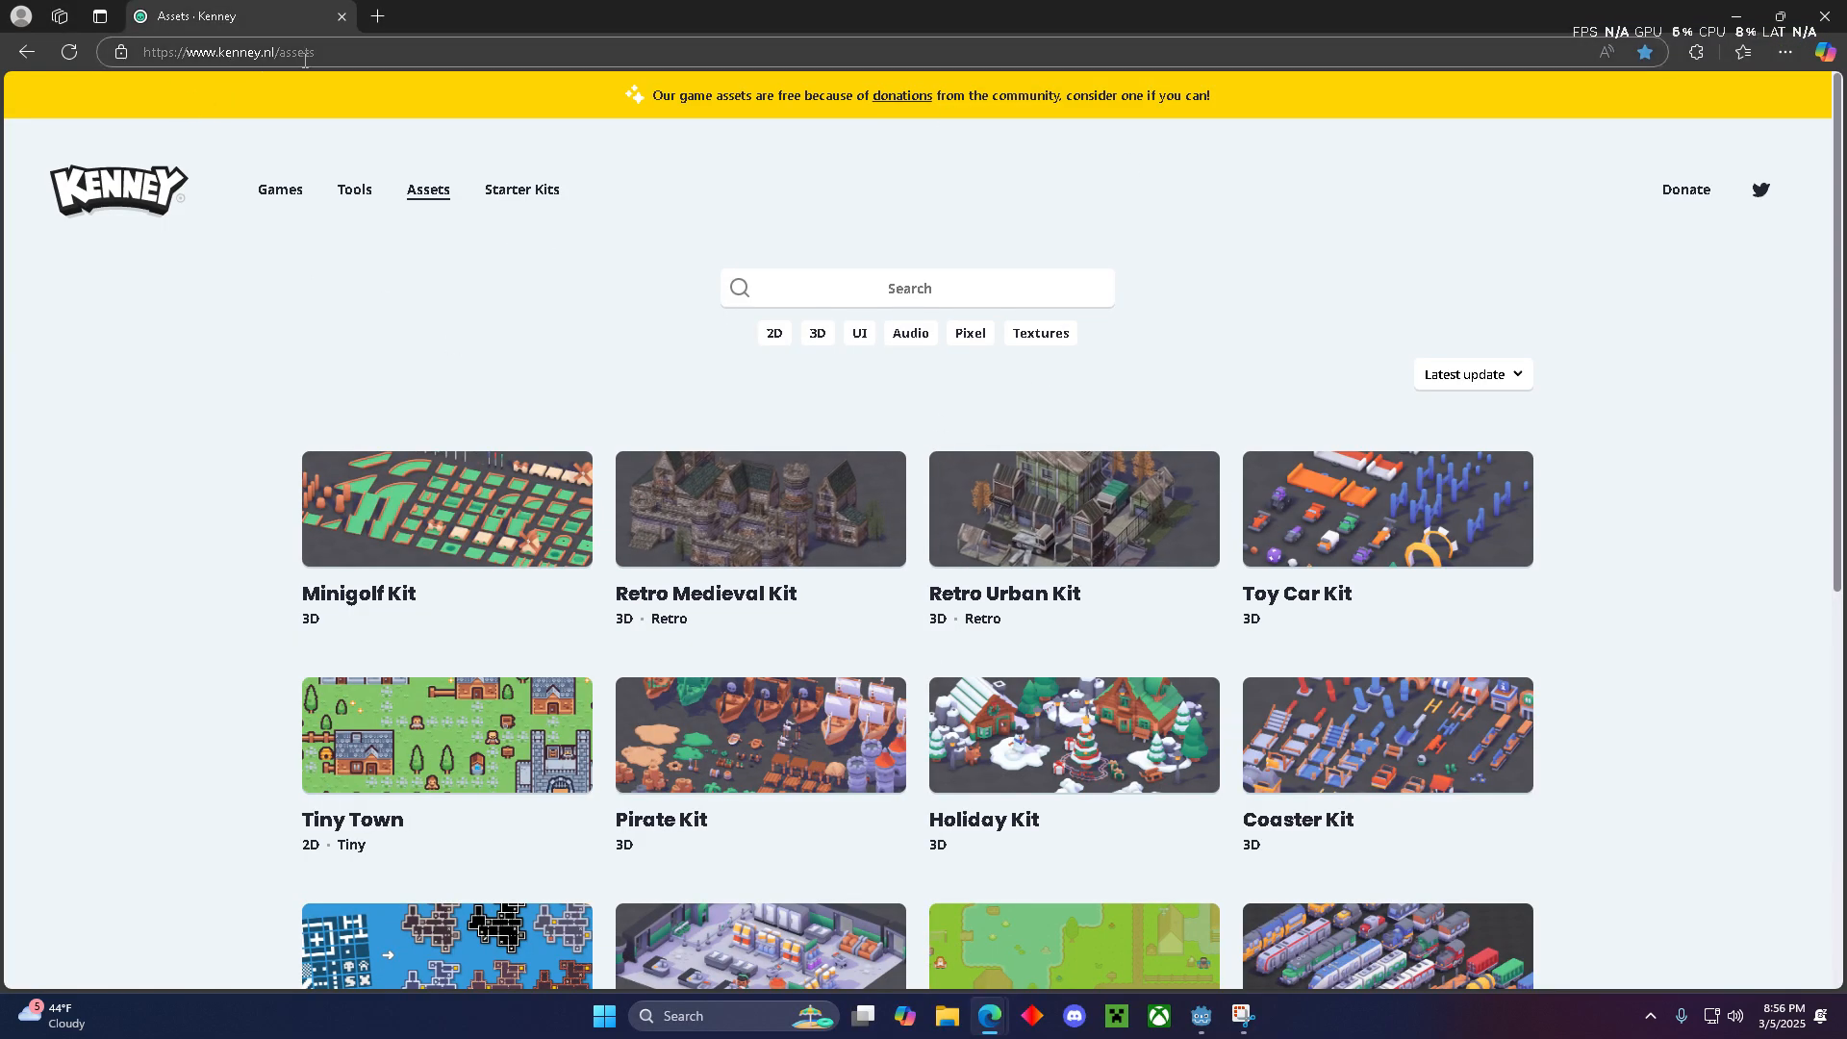
left_click(765, 338)
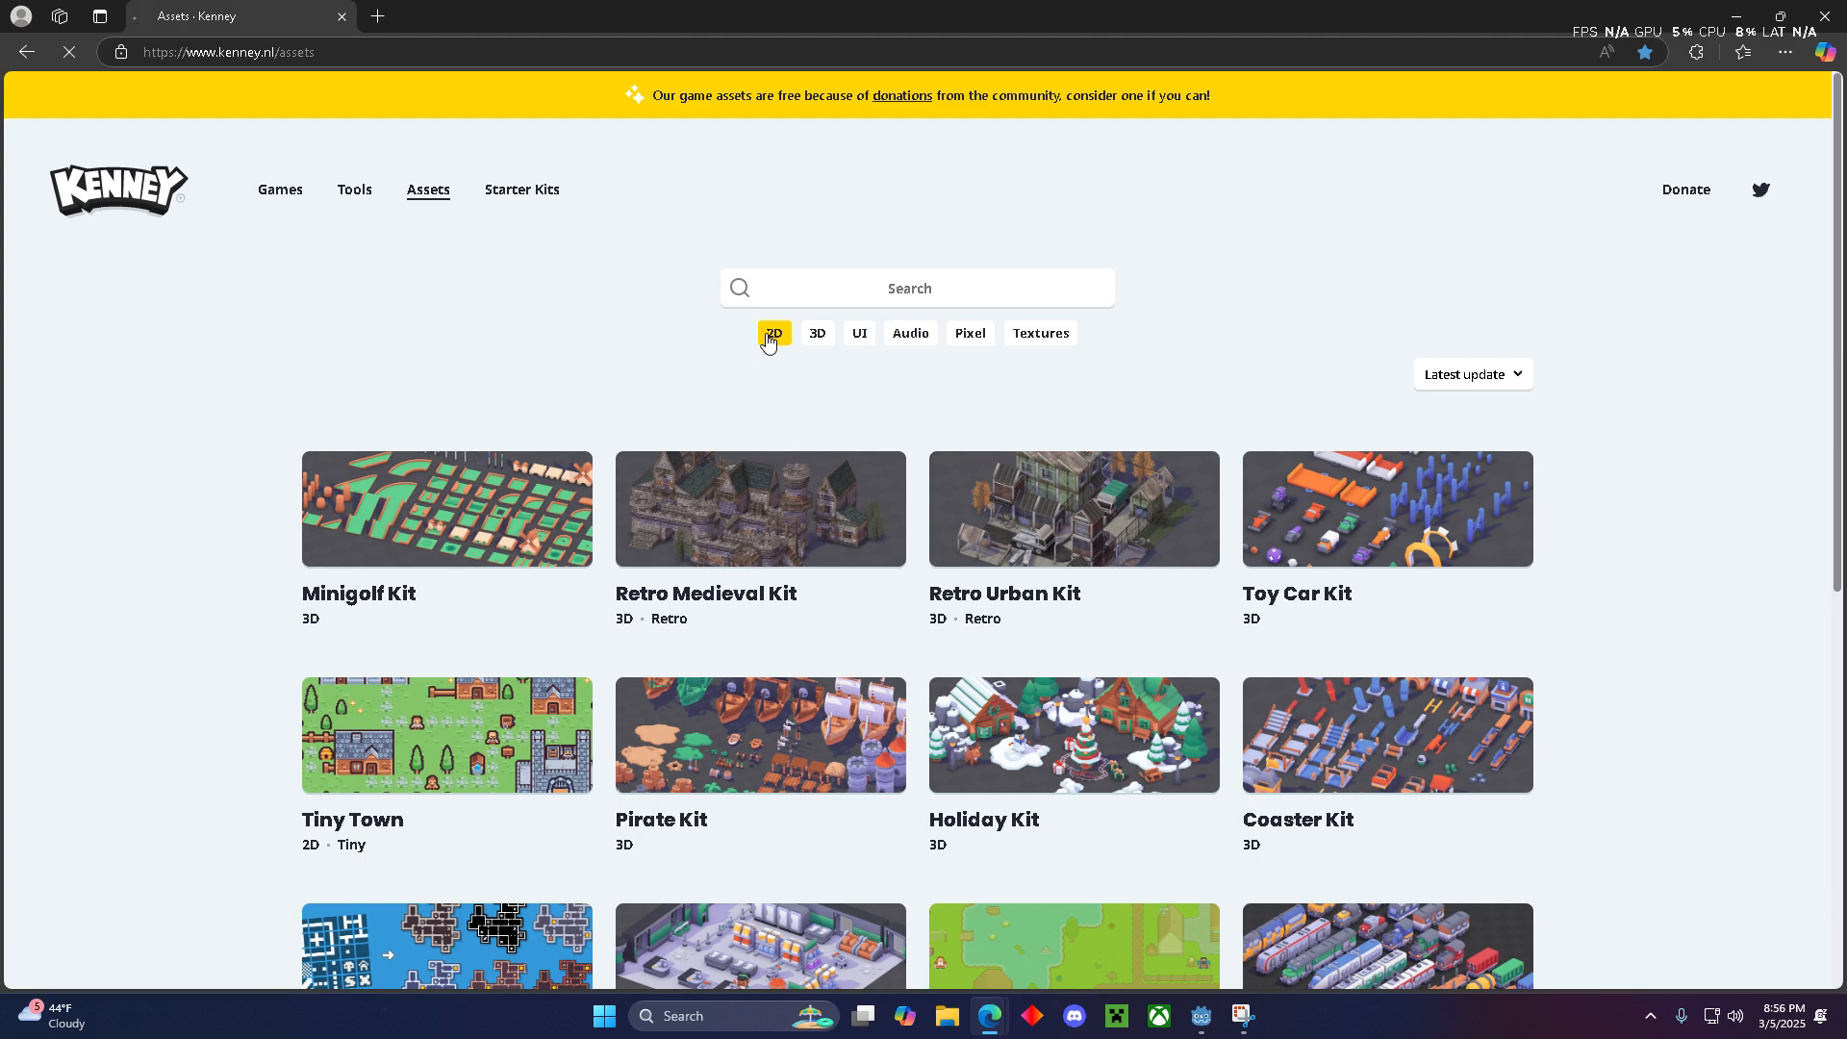
- Go through the 2D asset listing to page 3 and open the Tiny Dungeon pack
scroll(883, 651, "down", 8)
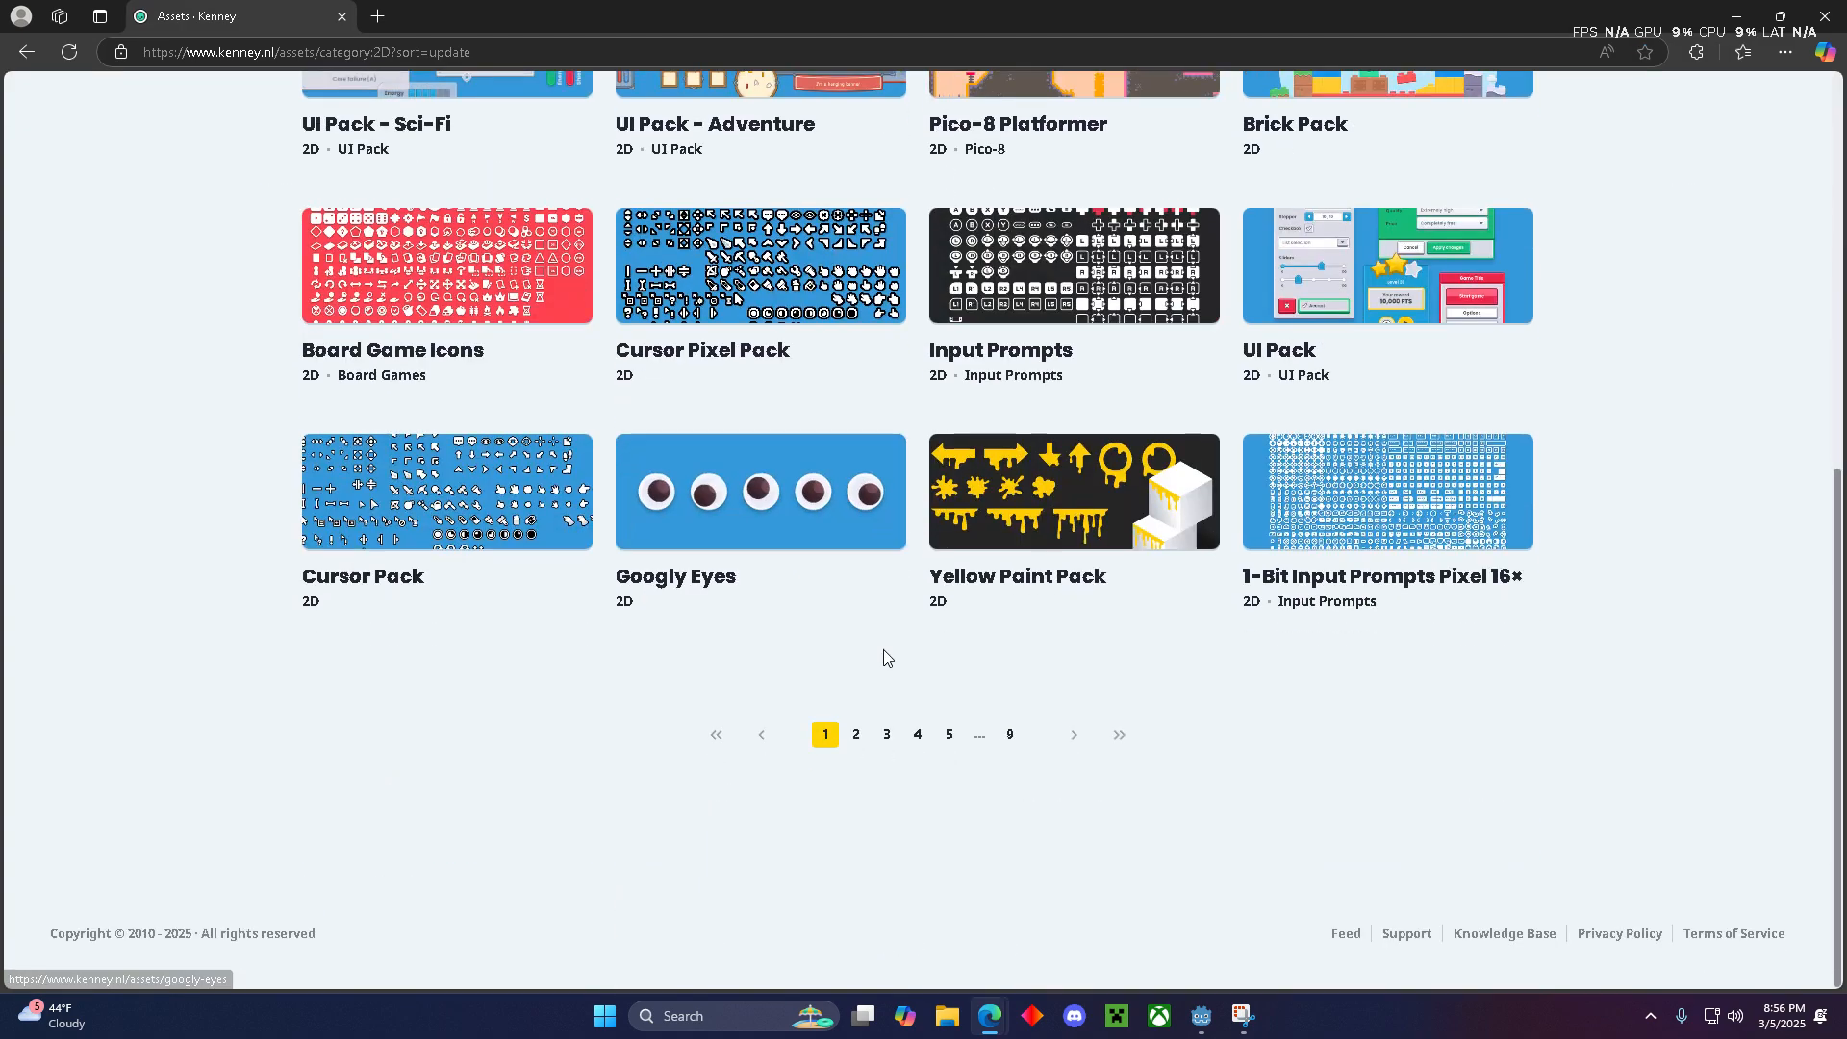
left_click(858, 736)
scroll(887, 540, "down", 8)
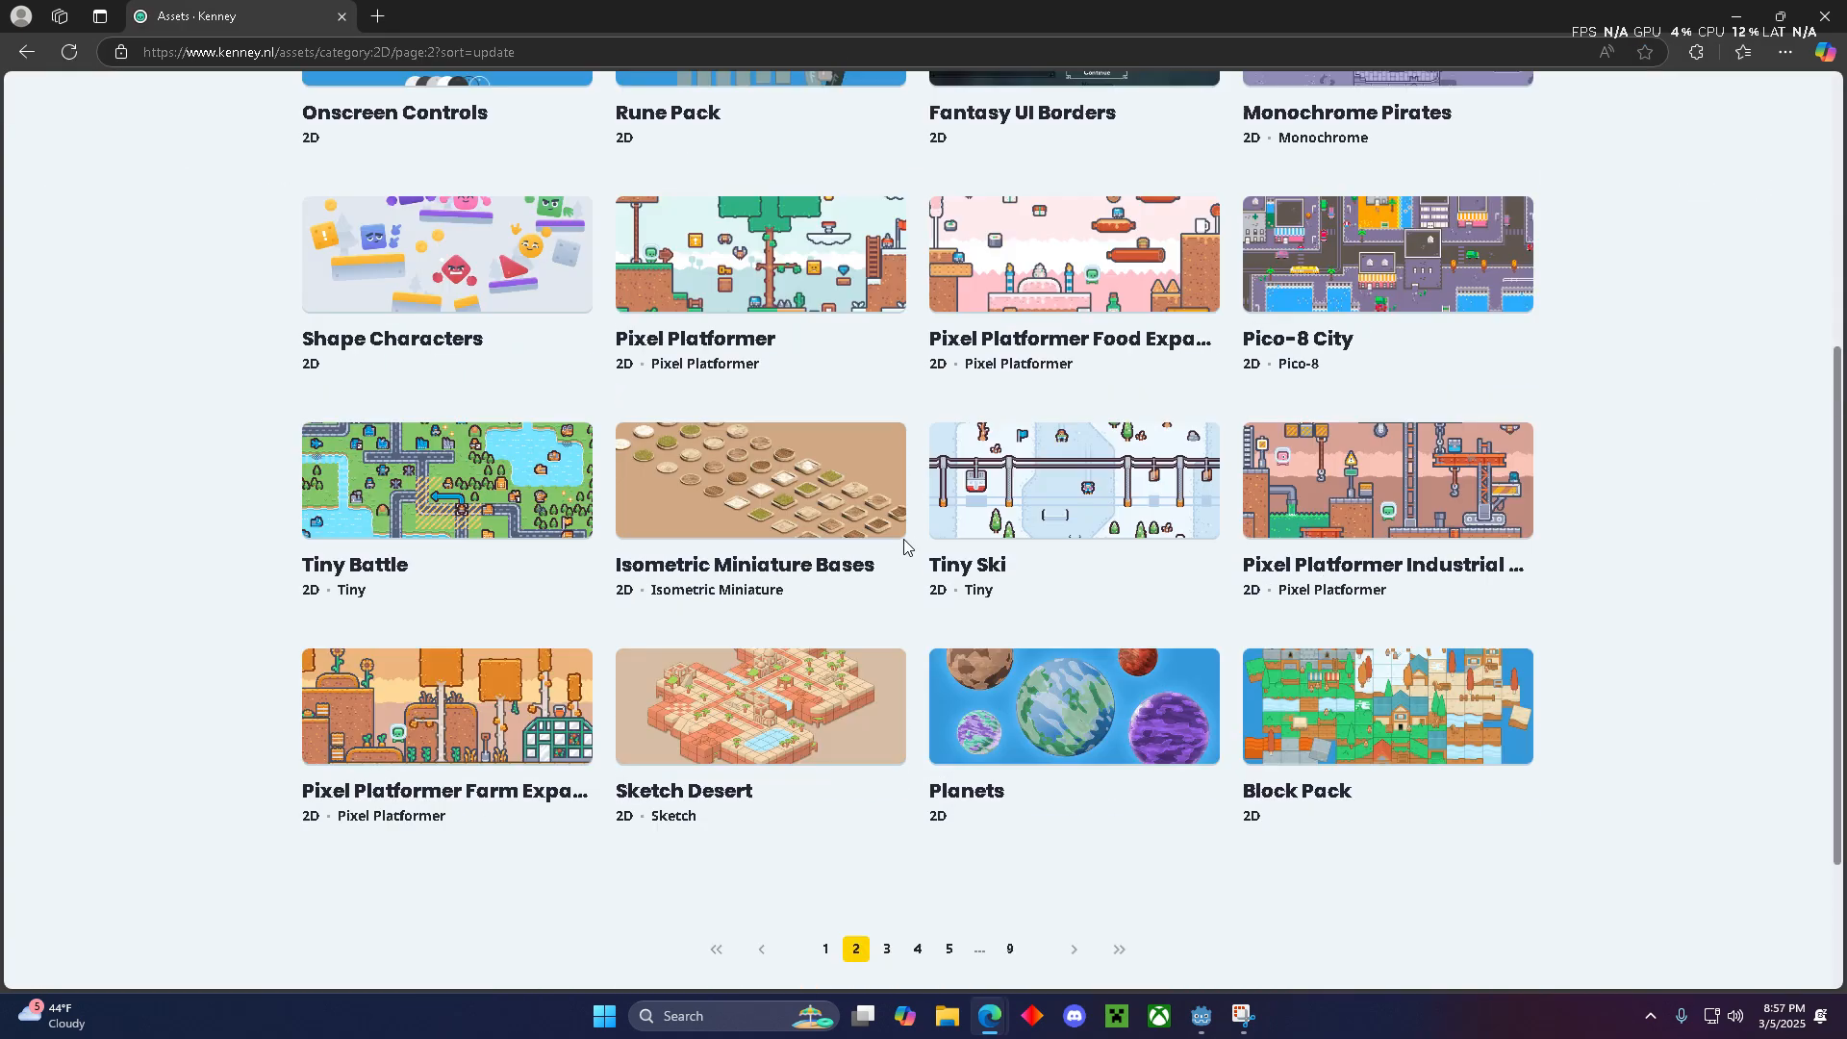
scroll(886, 541, "down", 2)
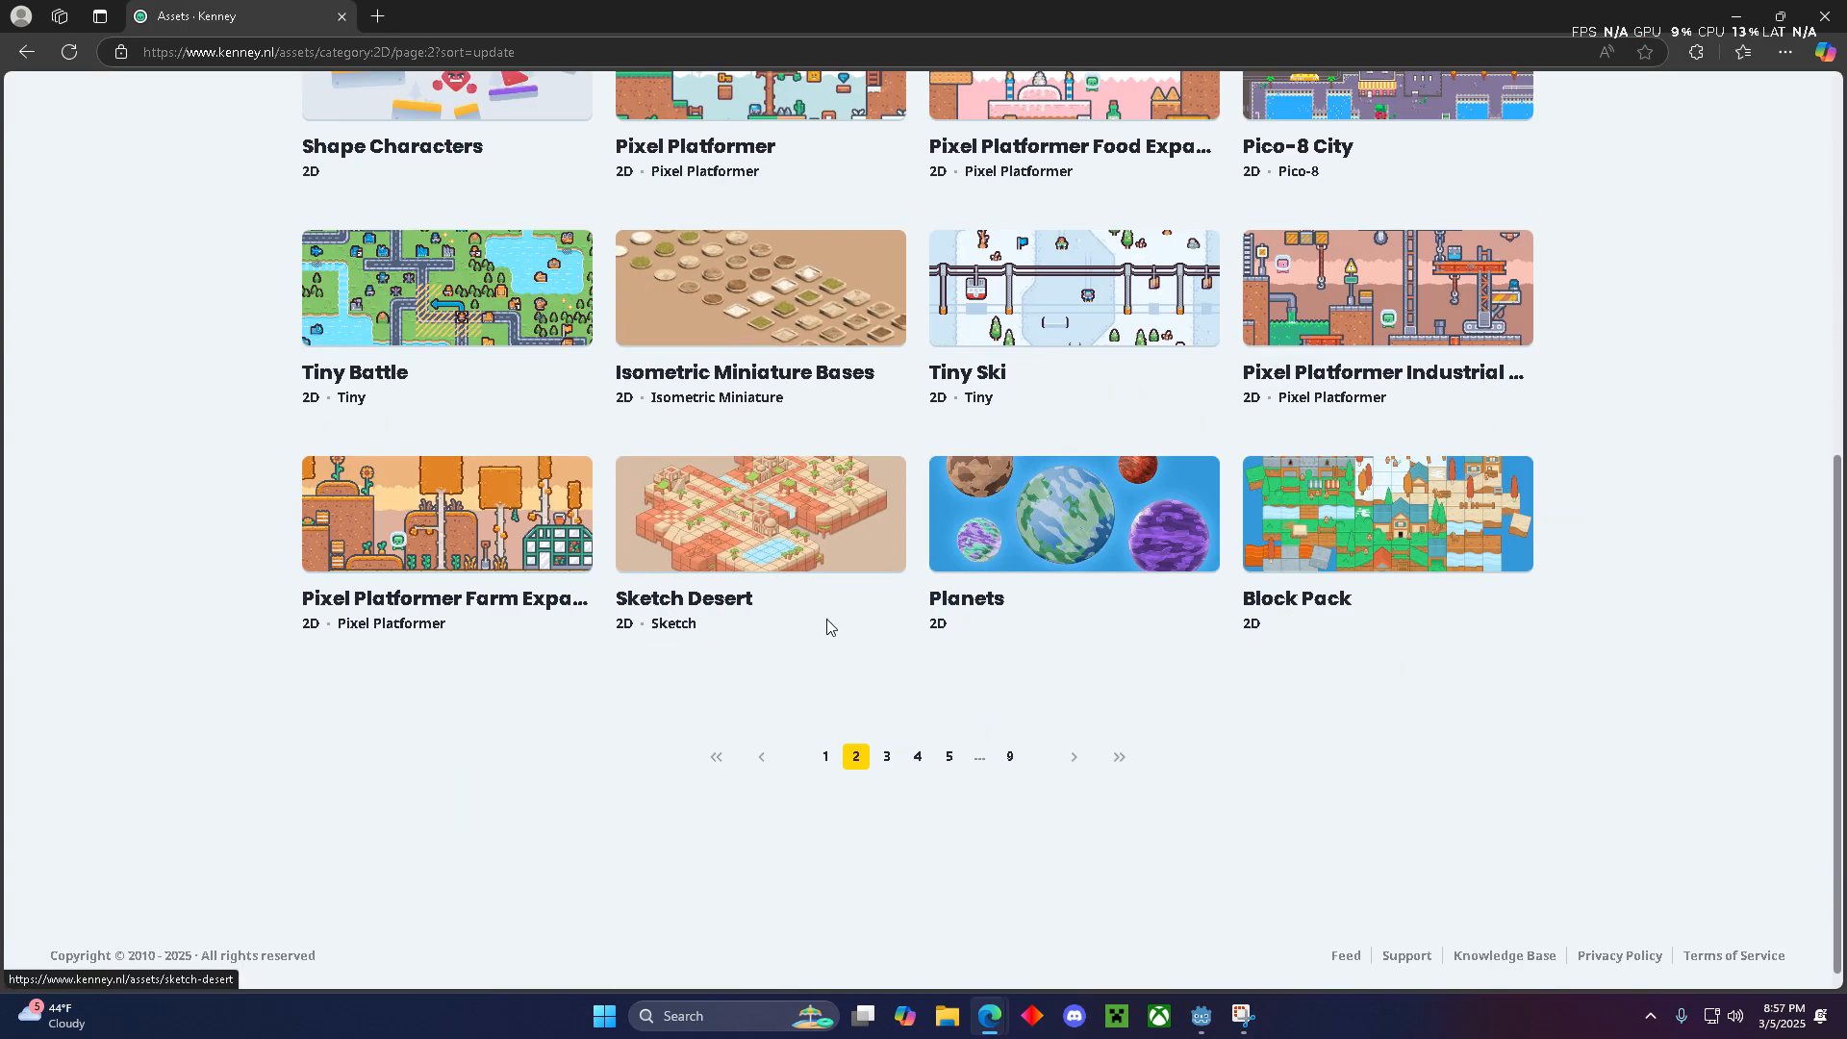
left_click(884, 758)
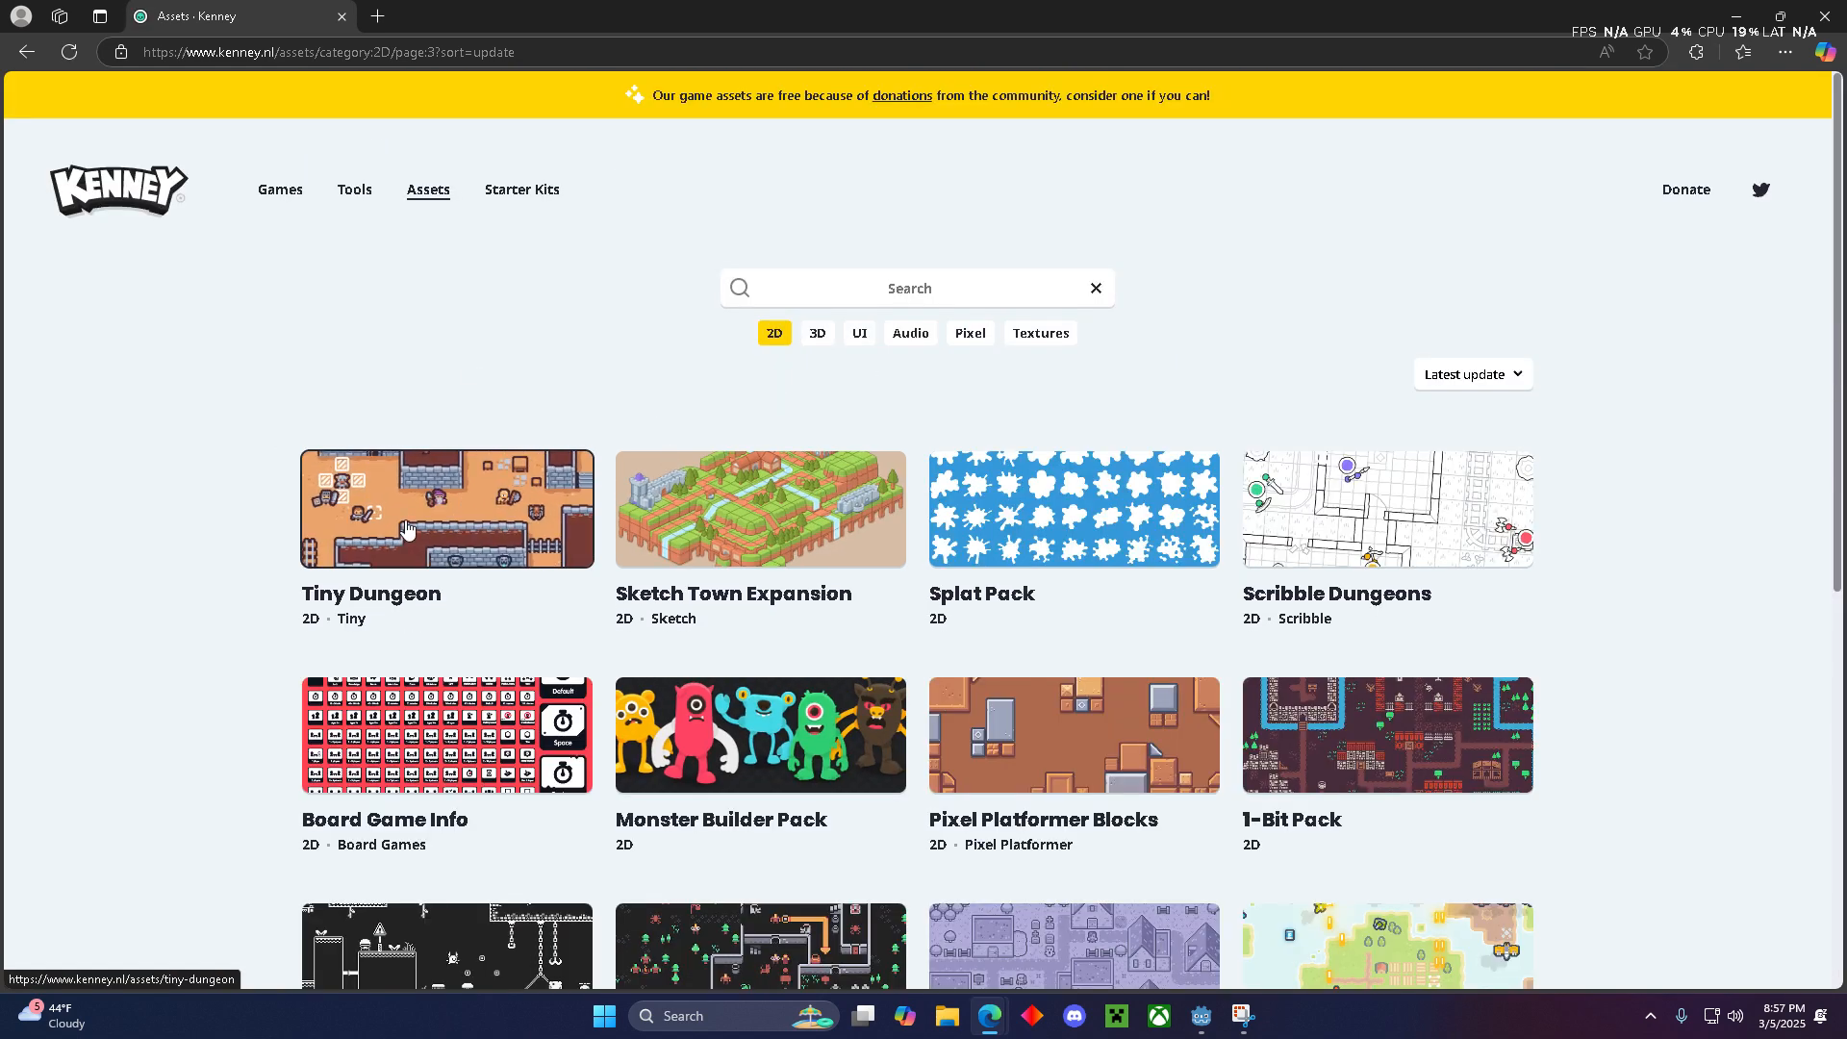
left_click(450, 528)
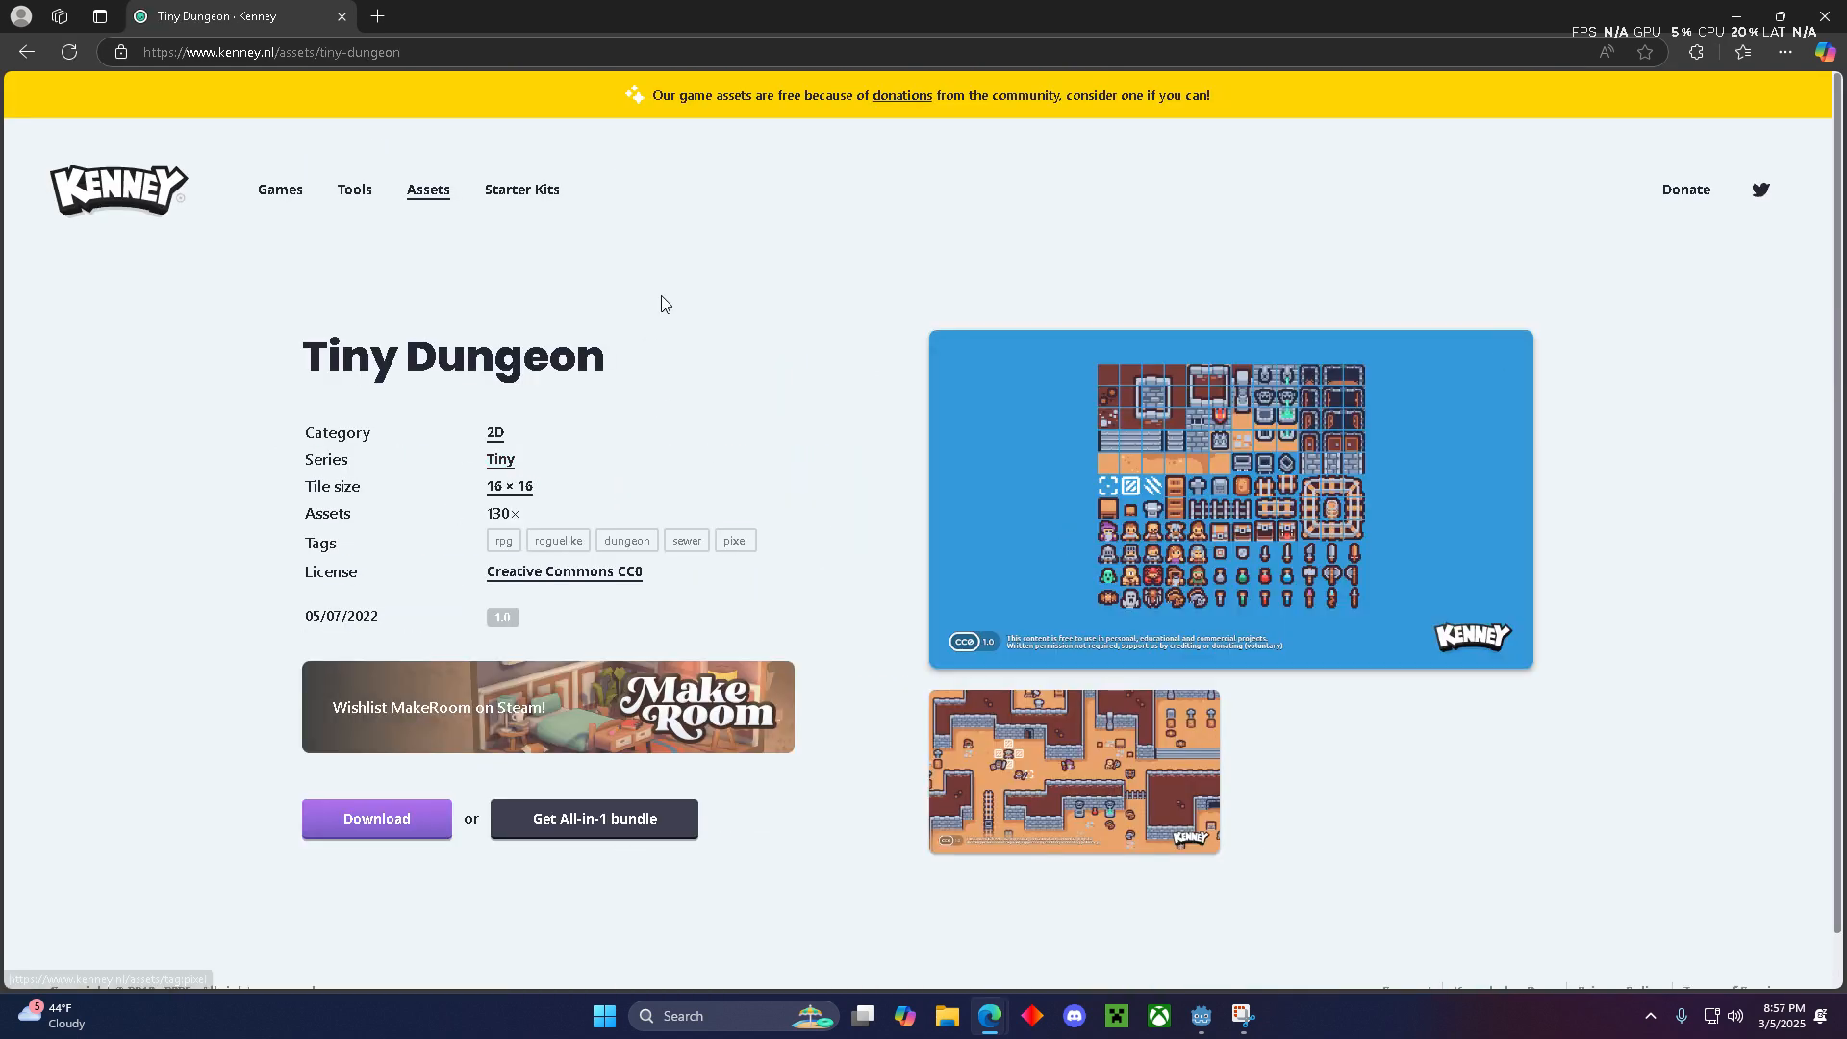
- Download the Tiny Dungeon pack without donating and show the downloaded kenney_tiny-dungeon.zip in its folder
scroll(742, 542, "down", 1)
left_click(383, 765)
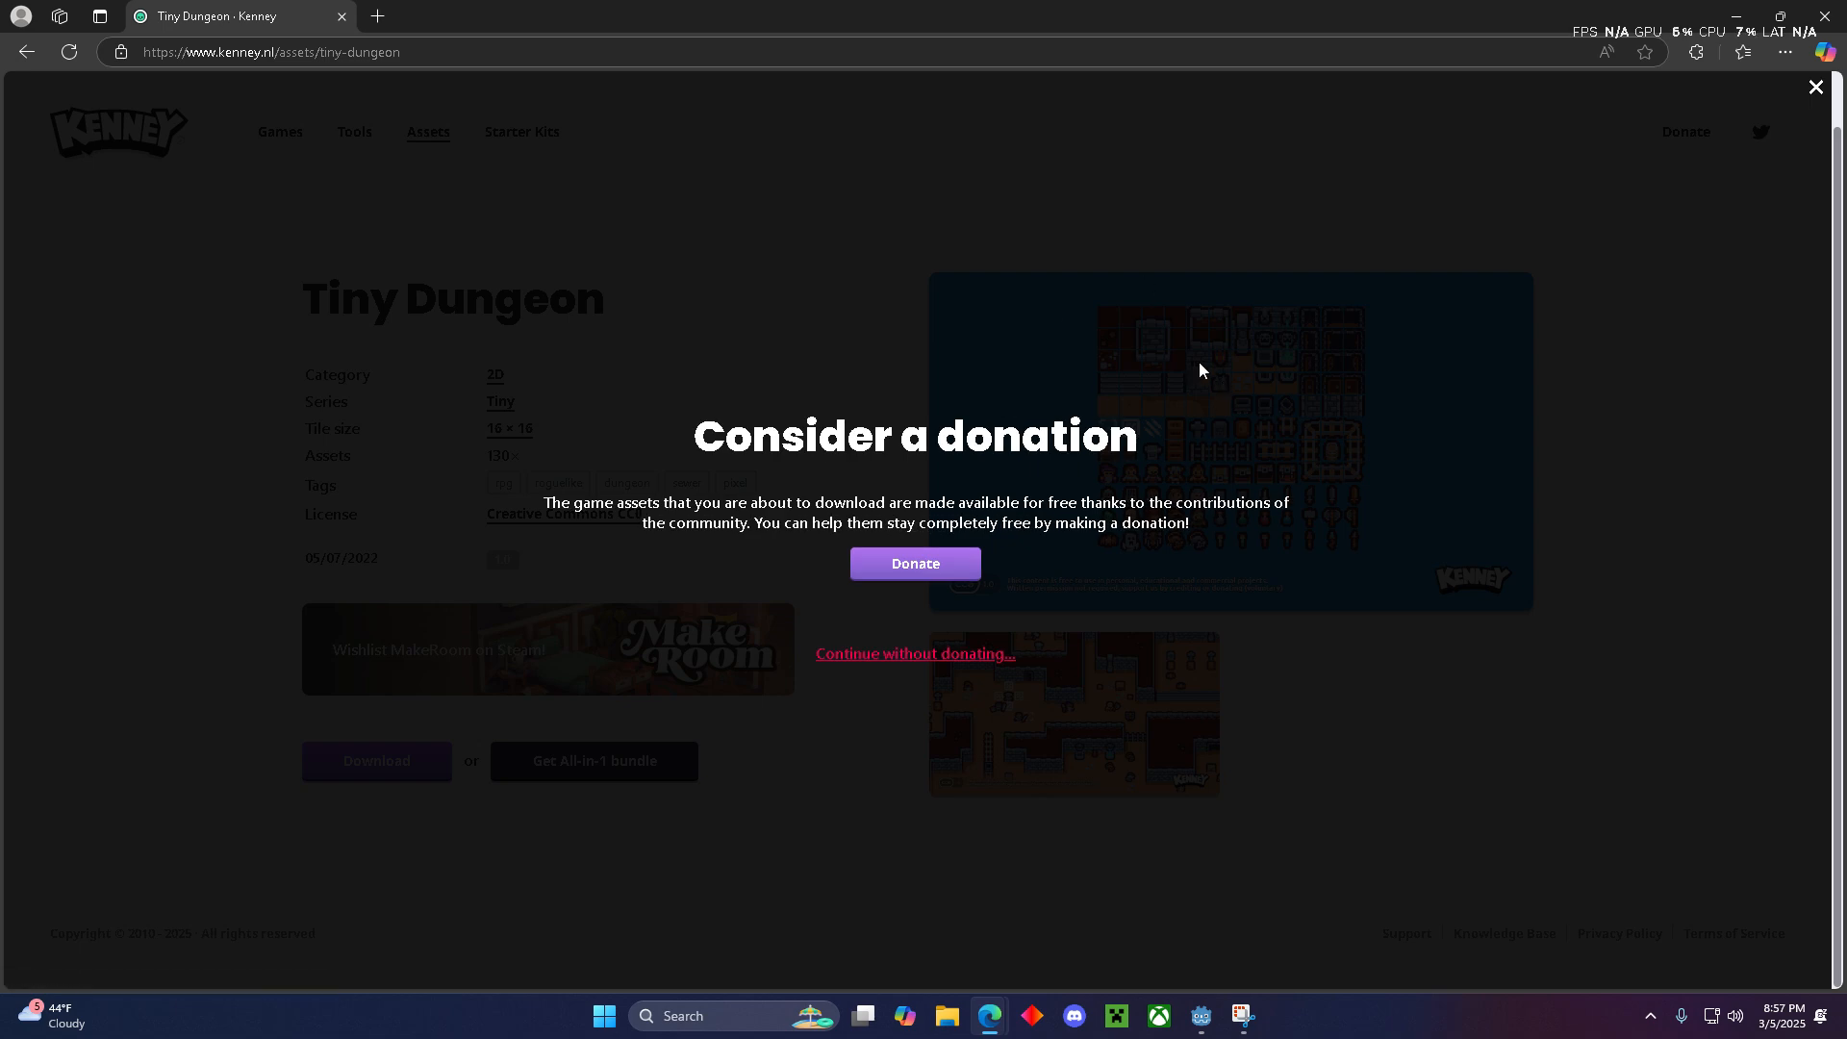
left_click(940, 662)
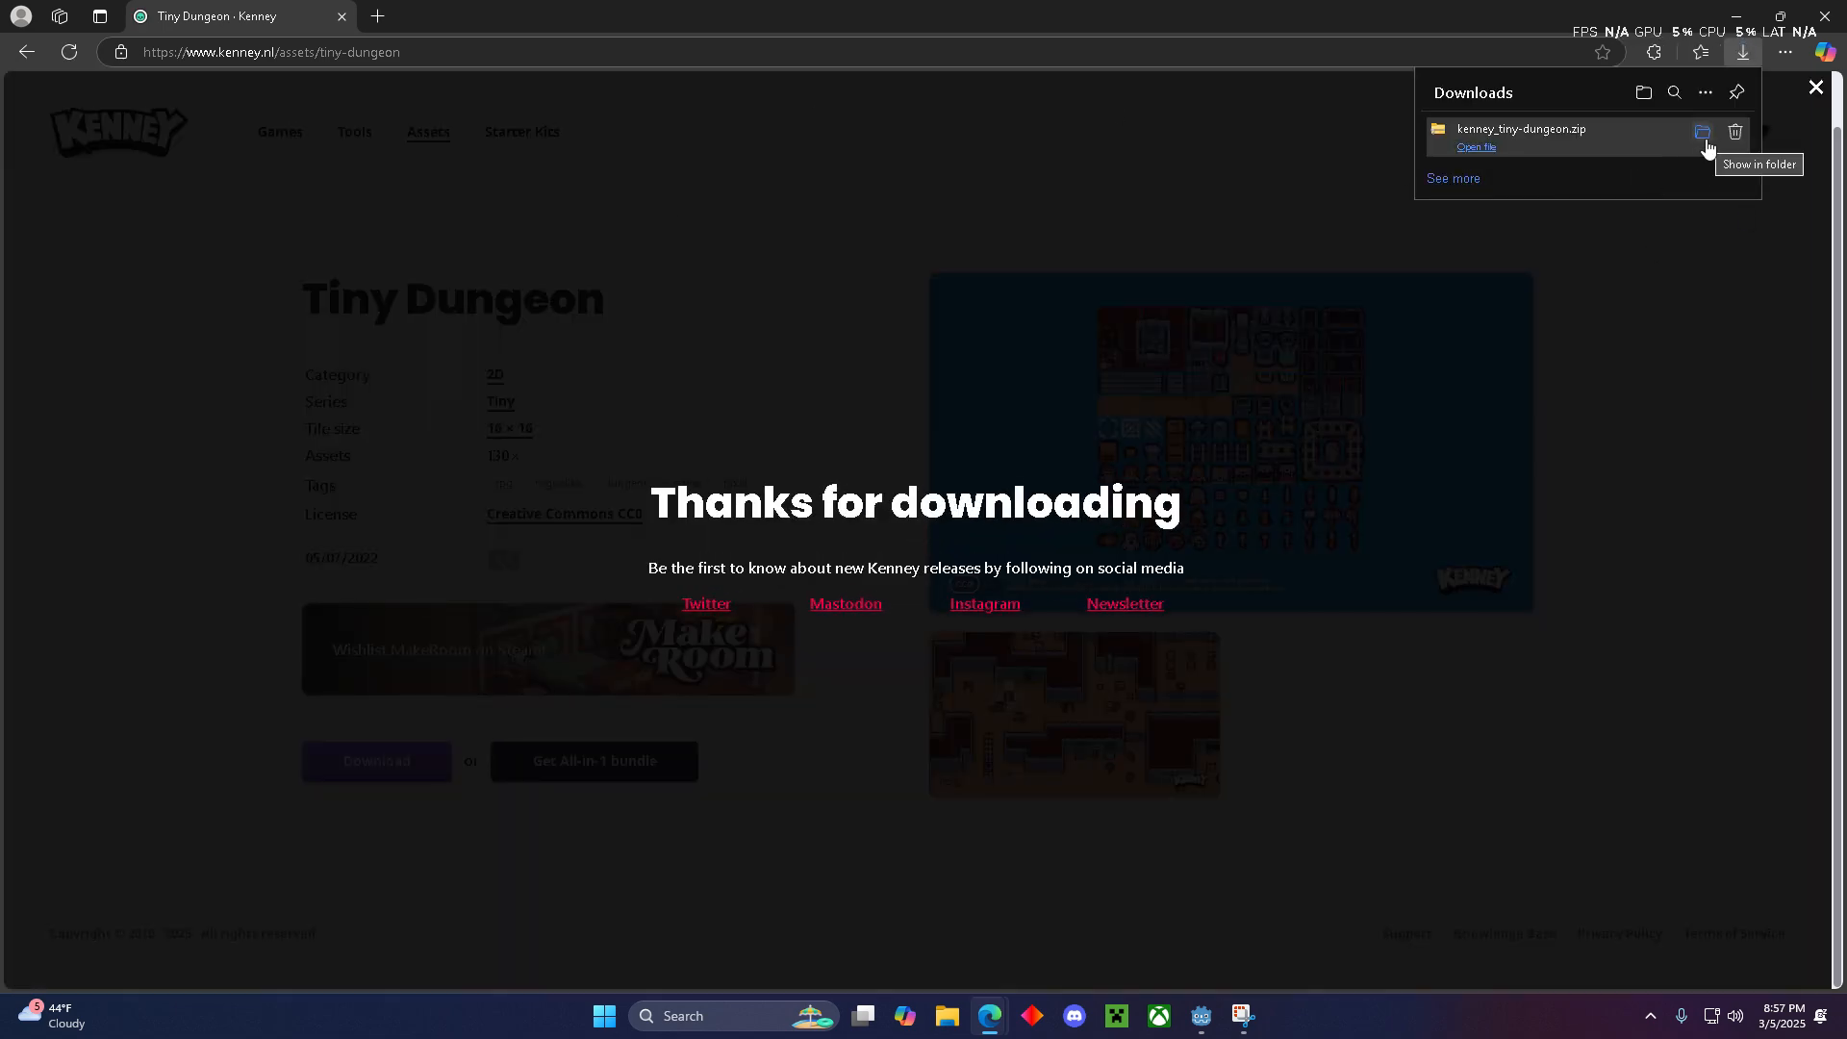
left_click(1705, 135)
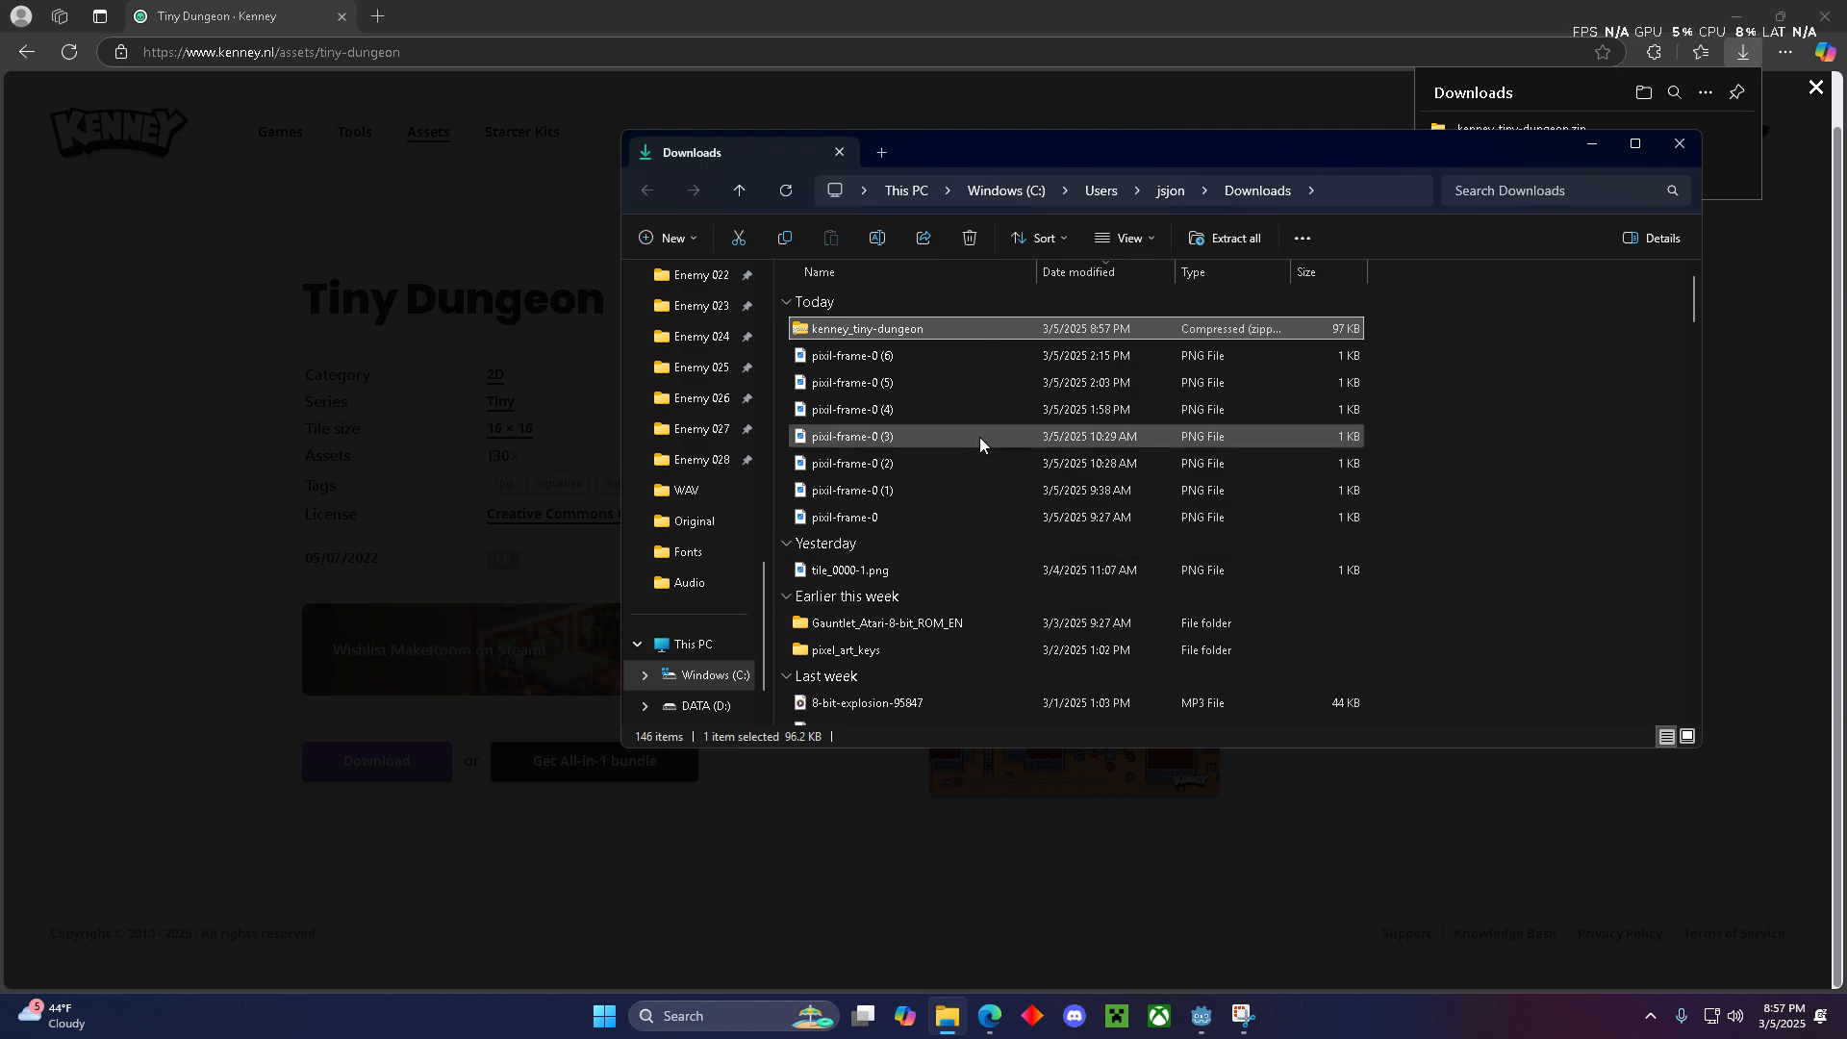
- Open the extracted kenney_tiny-dungeon folder in Downloads and minimize the browser so the Godot editor is behind the file window
scroll(979, 437, "down", 5)
scroll(953, 539, "down", 3)
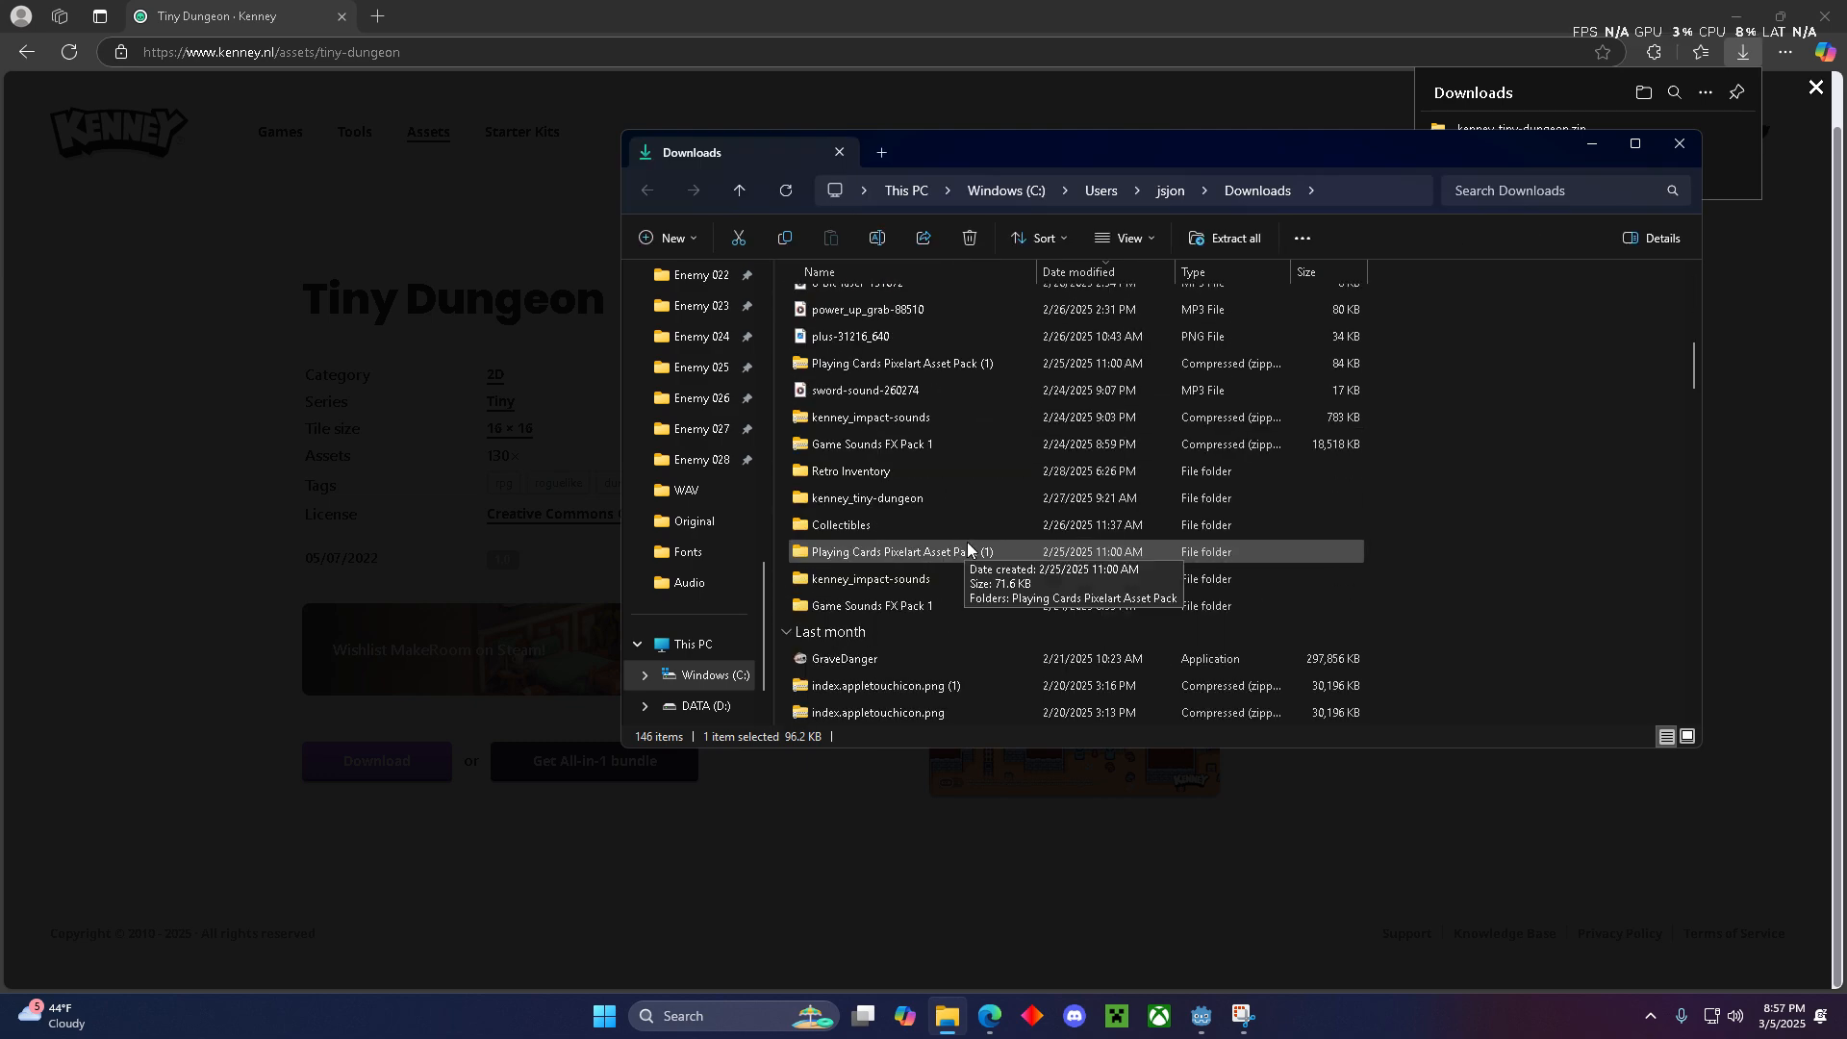
scroll(962, 520, "down", 1)
double_click(963, 417)
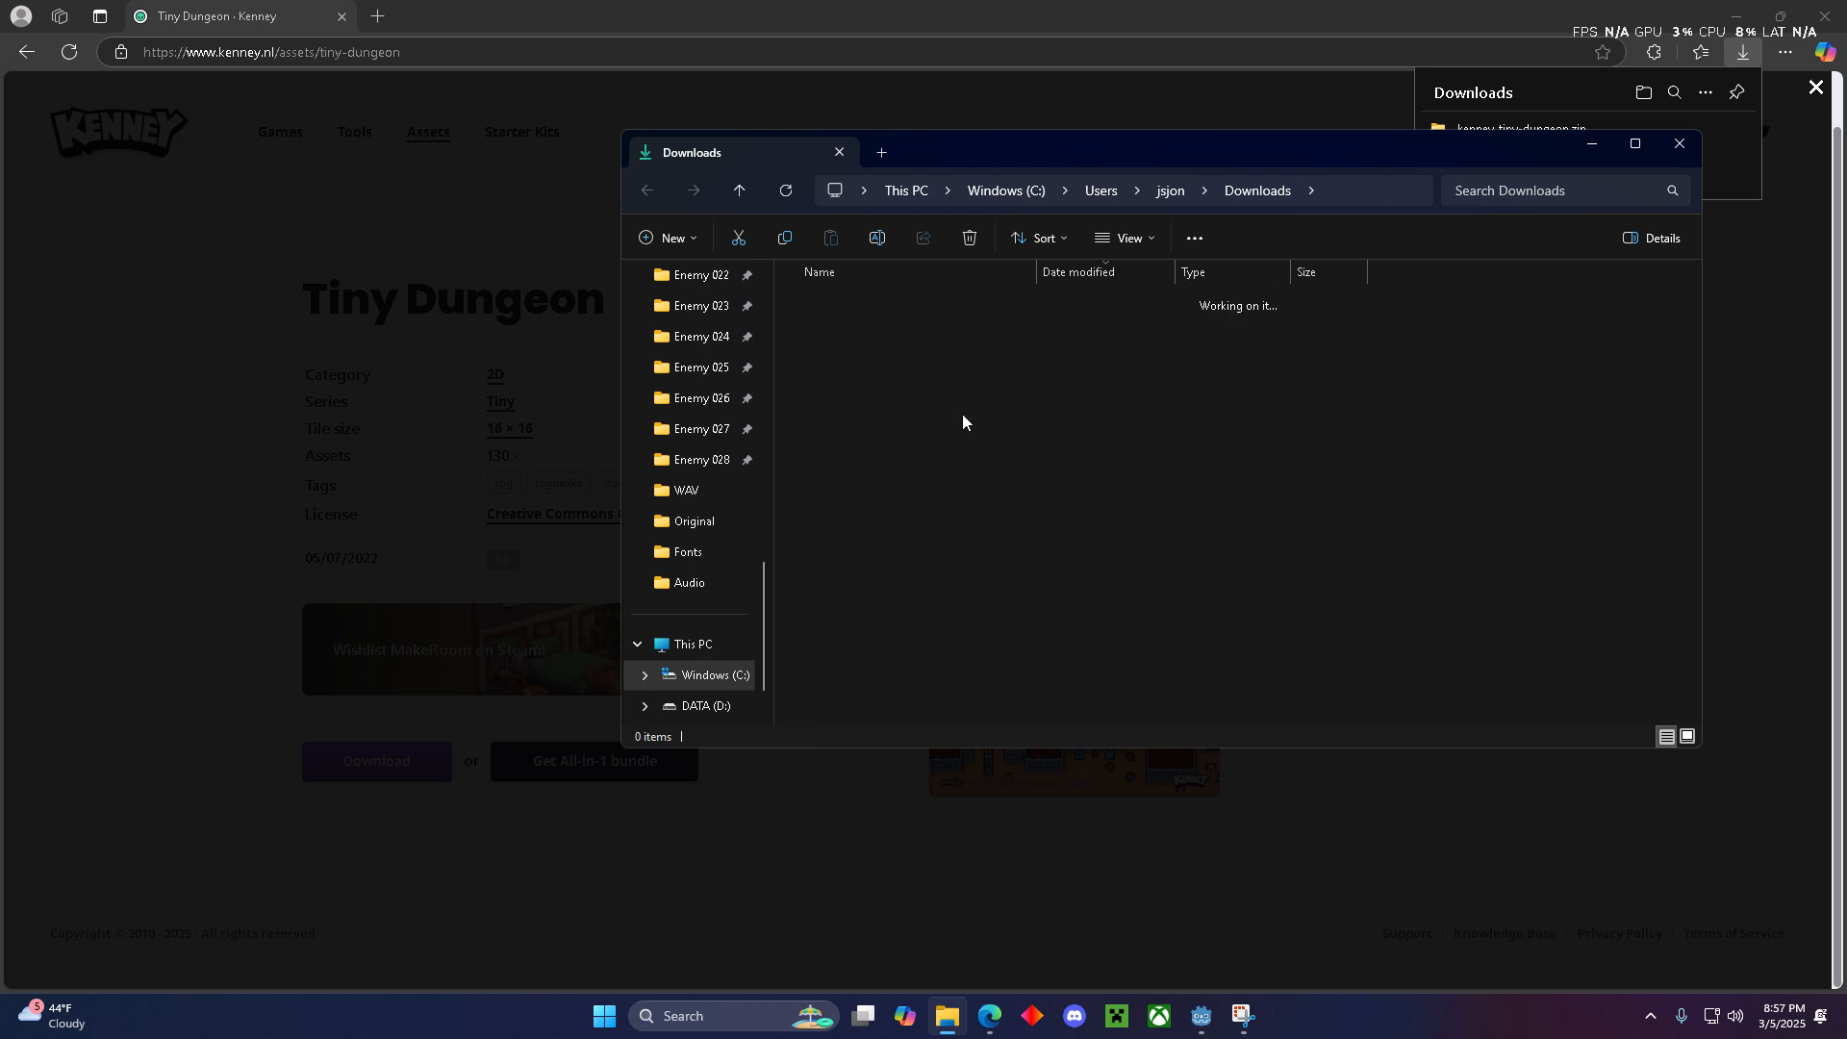
left_click(1737, 20)
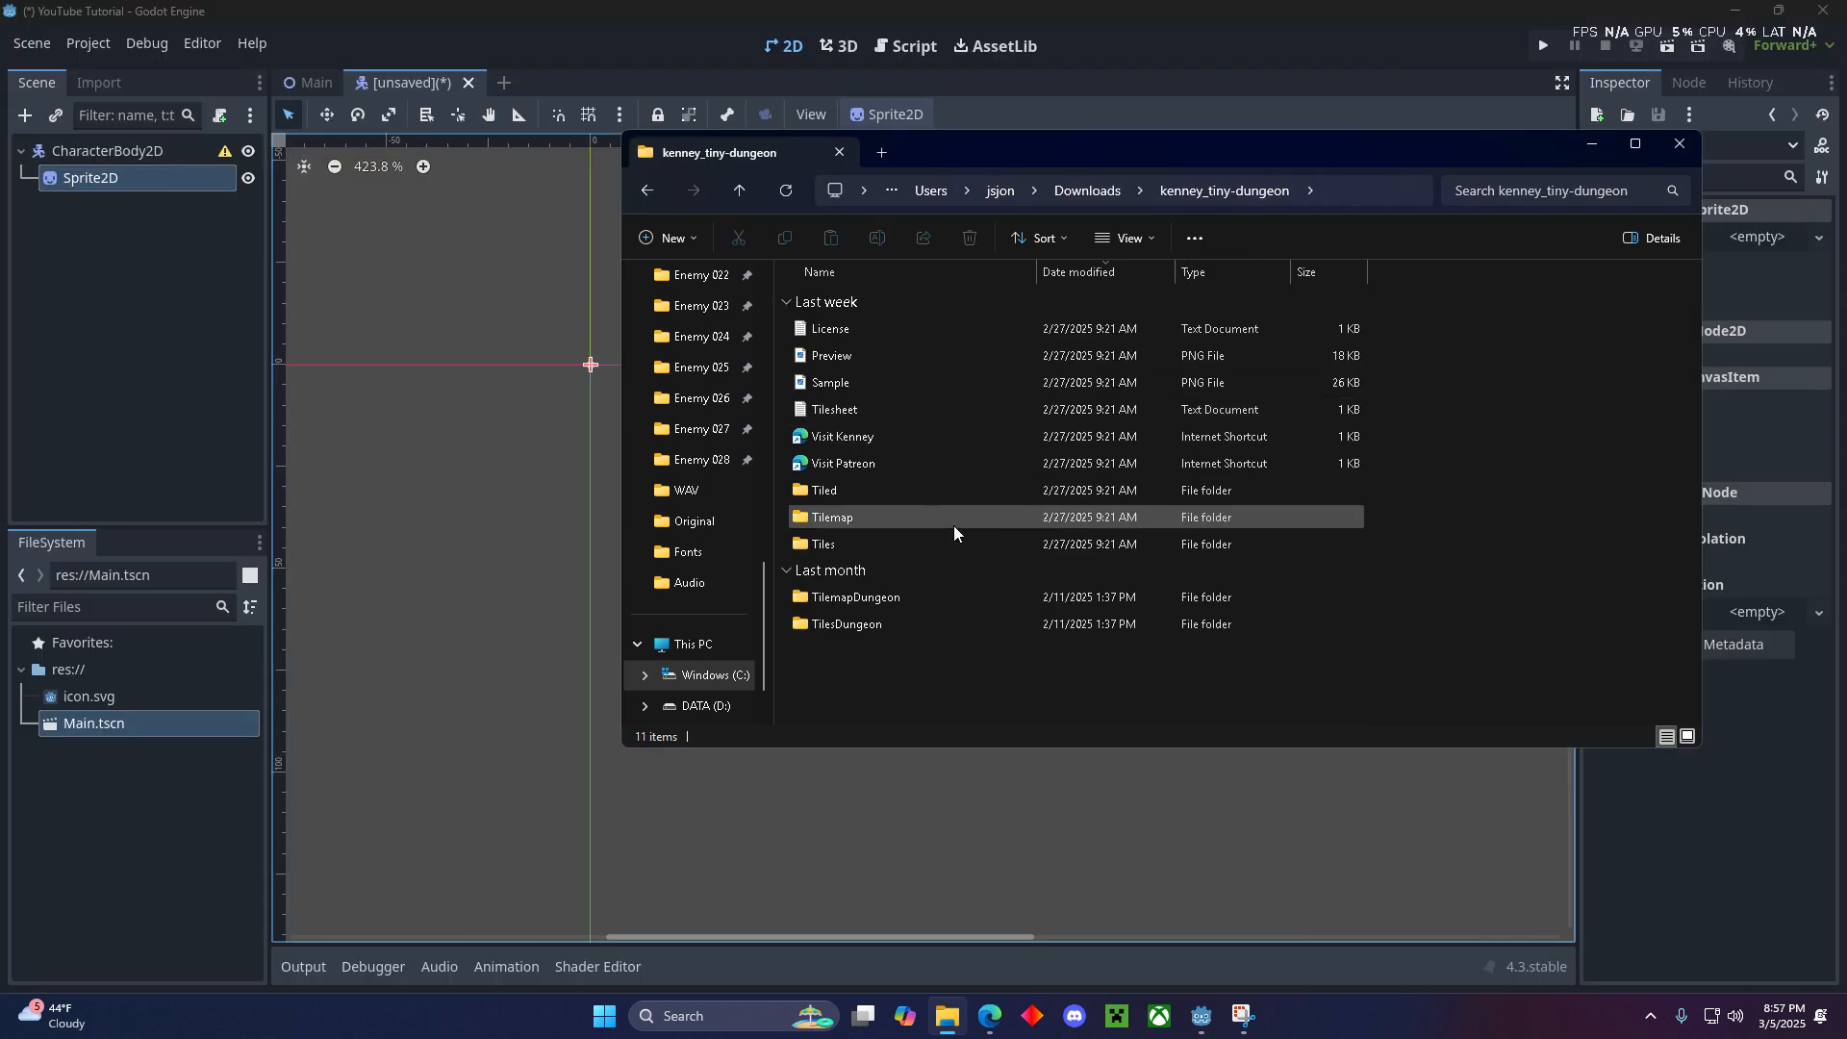
- Look into the pack's Tiles folder, and preview the tilemap and tilemap_packed images in its Tilemap folder
double_click(850, 544)
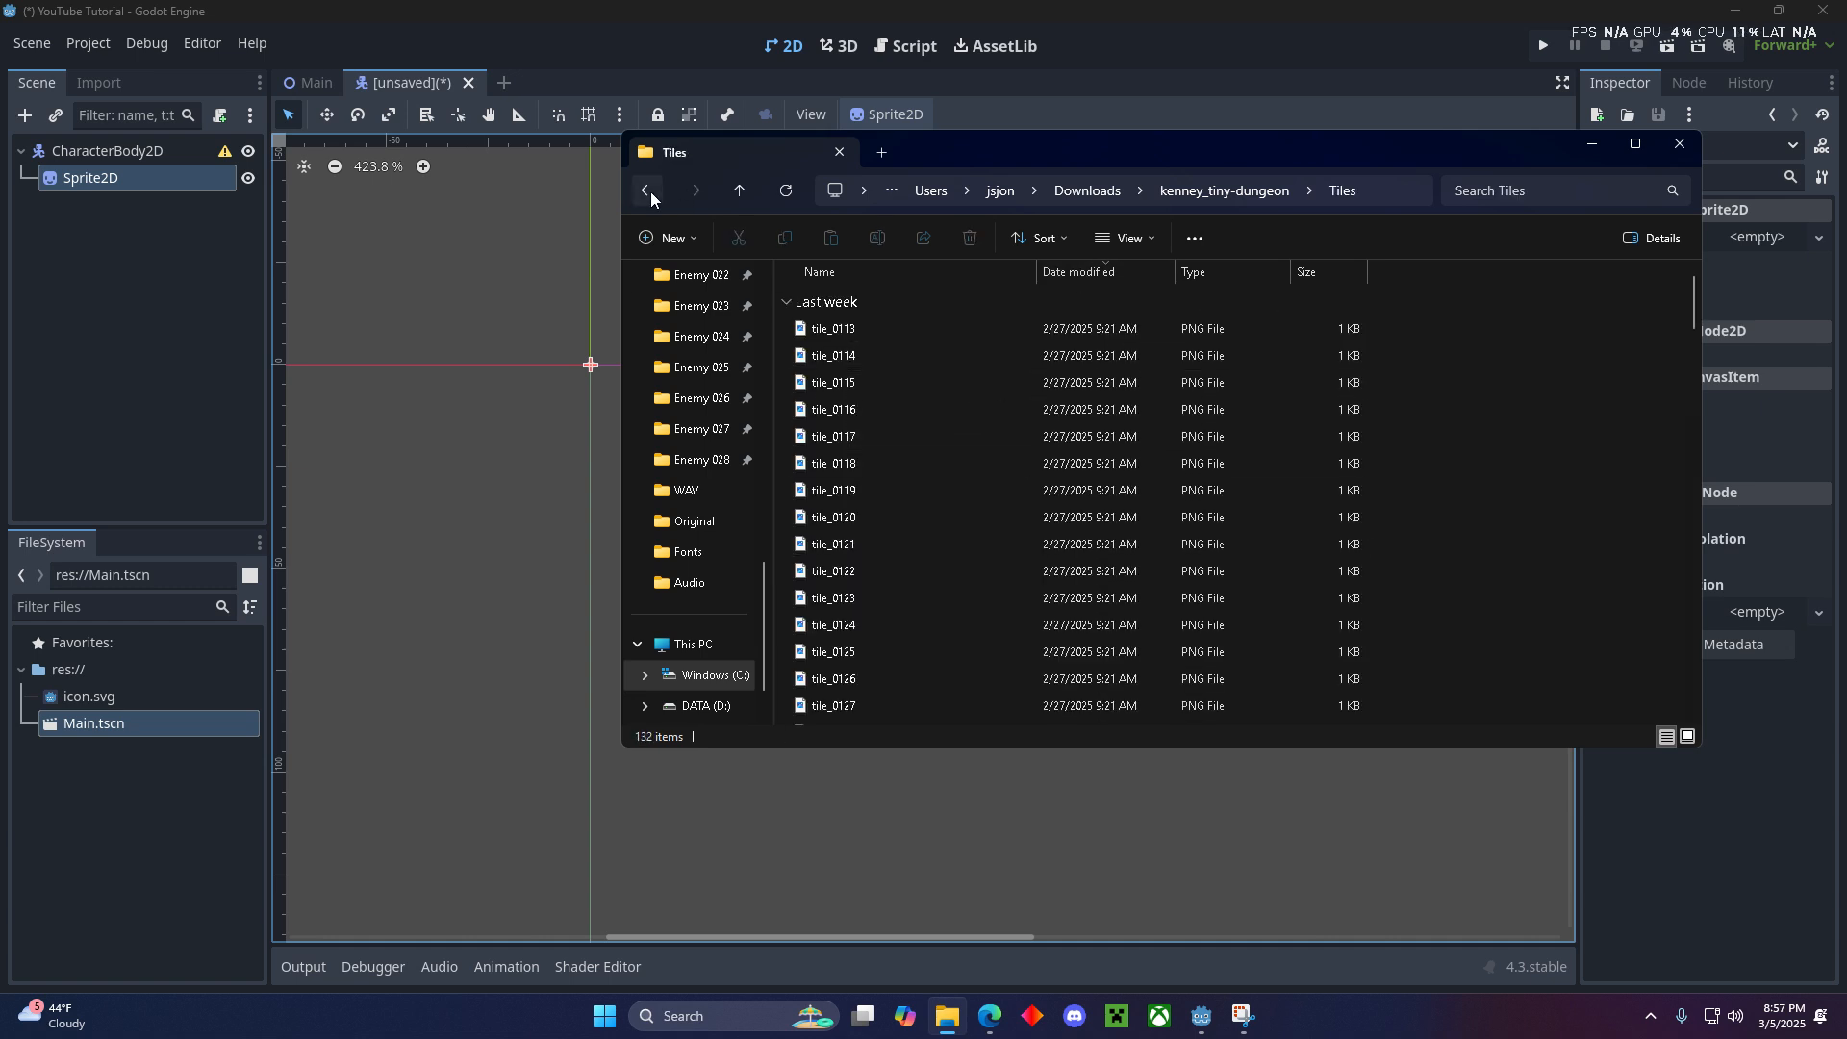
left_click(650, 192)
double_click(880, 521)
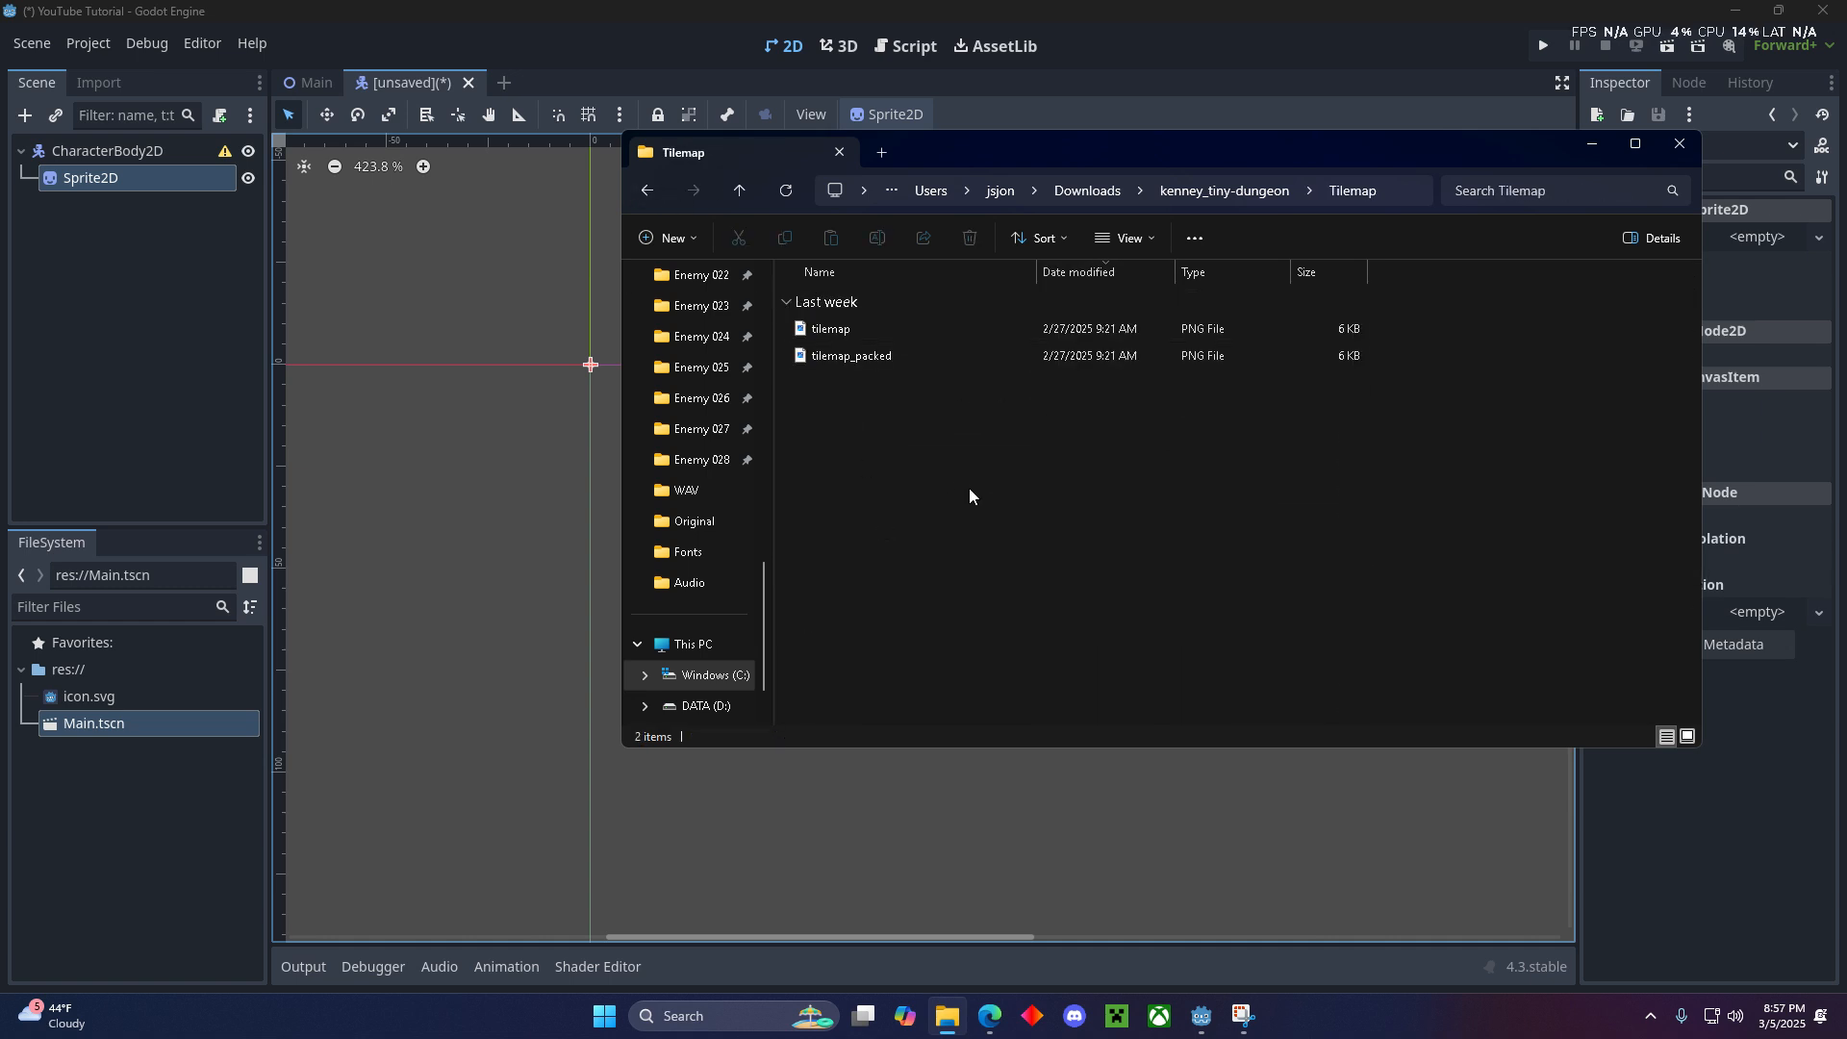
left_click(874, 332)
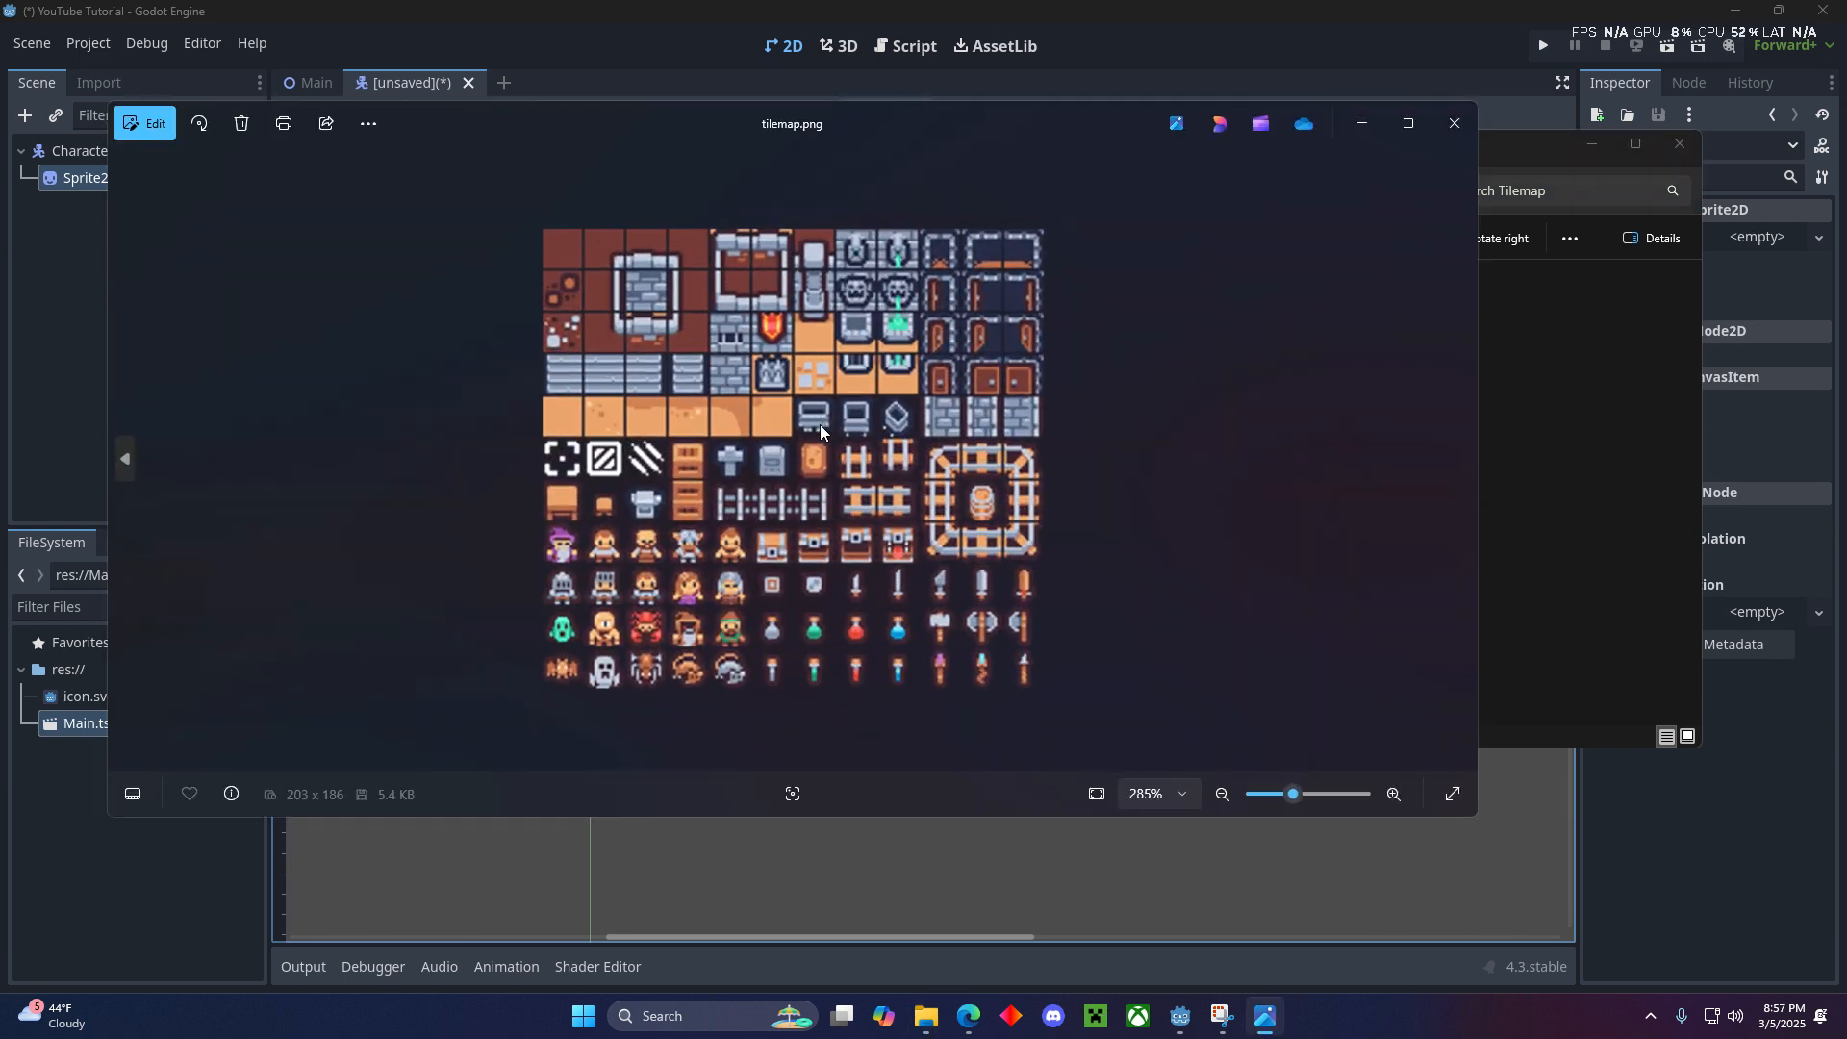
left_click(1455, 123)
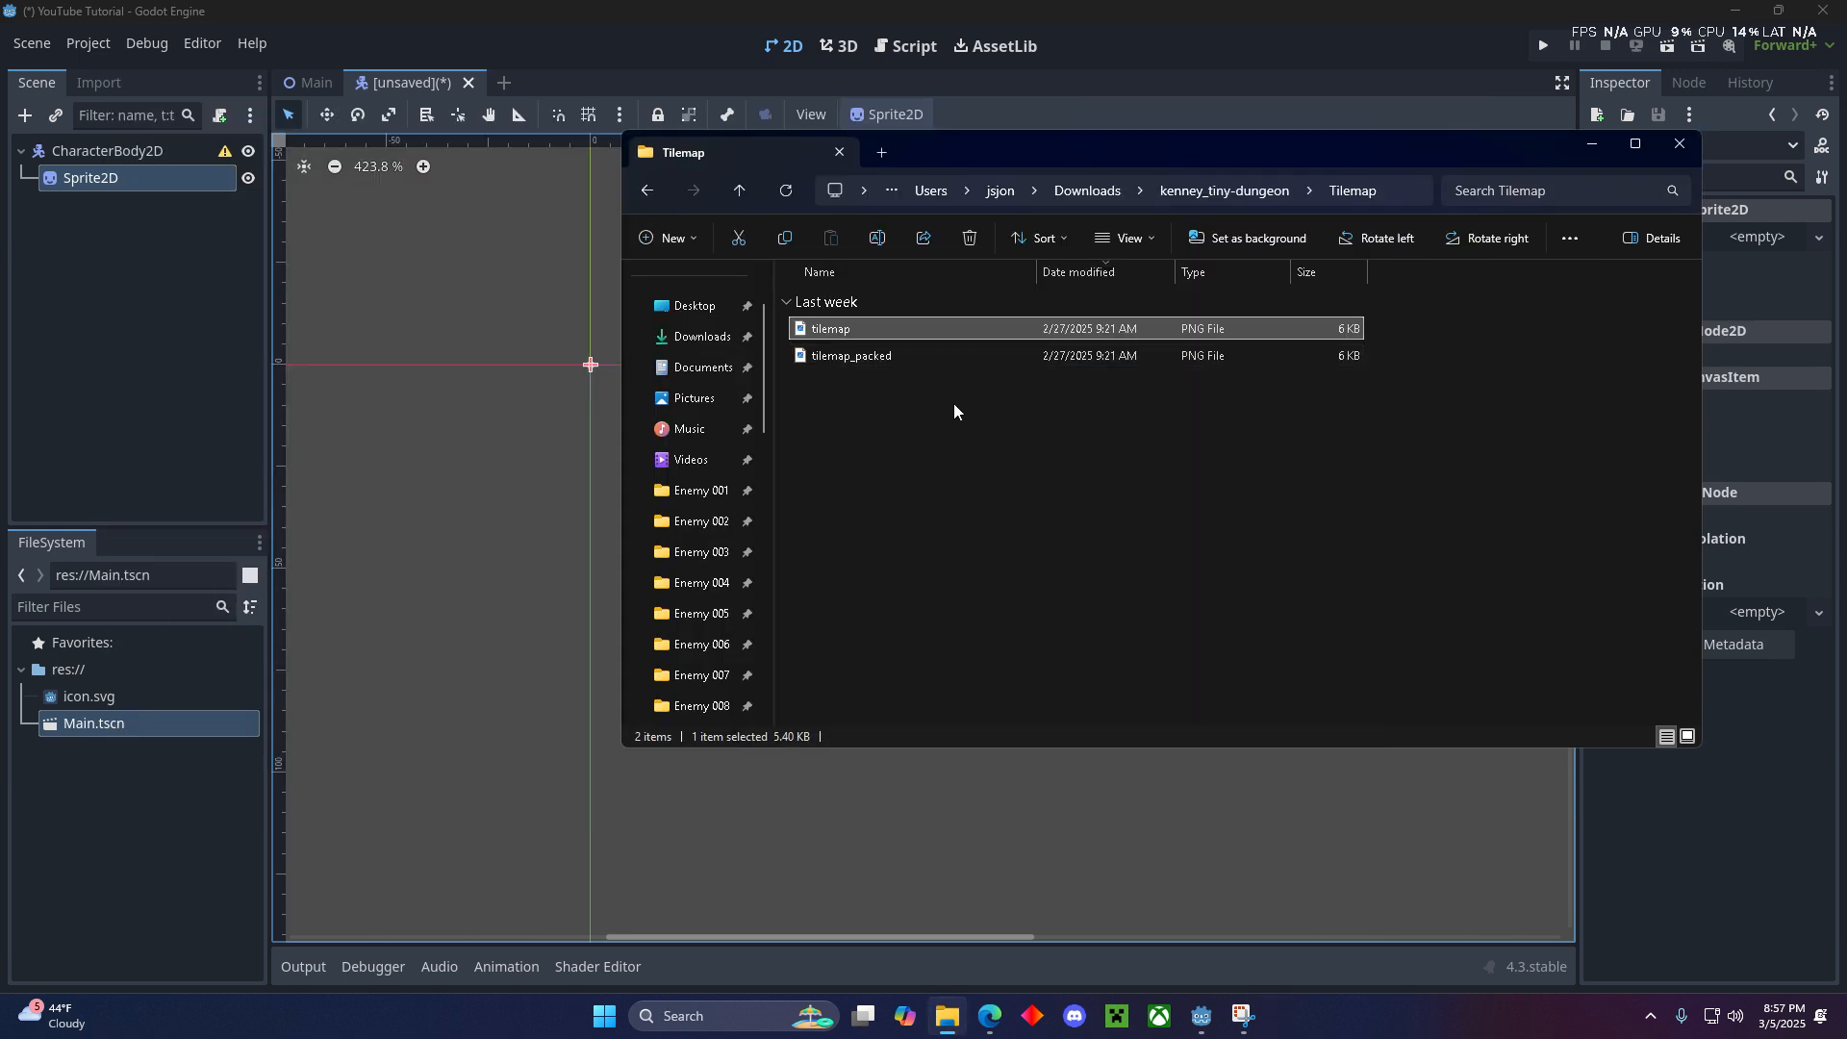
double_click(864, 358)
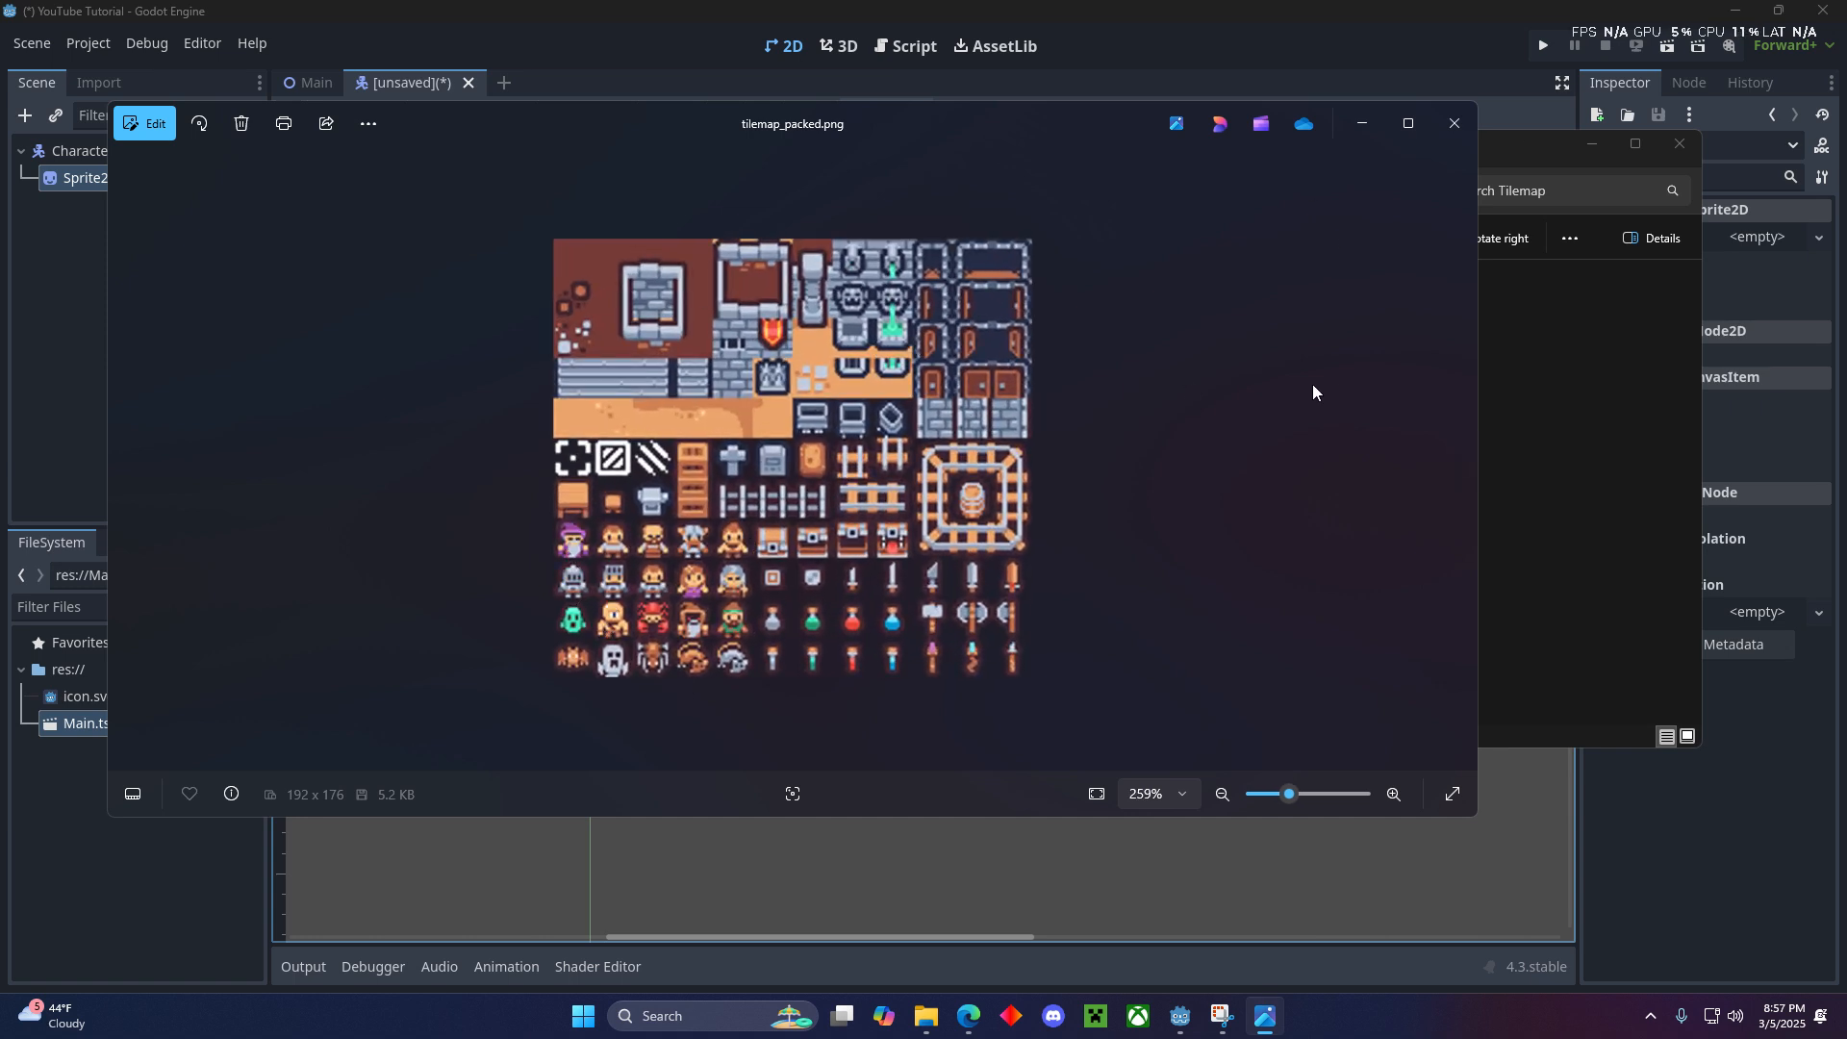
left_click(1455, 123)
- Import tilemap_packed.png and the whole Tiles folder from the pack into the Godot project's res:// root
left_click_drag(869, 355, 177, 775)
left_click(947, 1028)
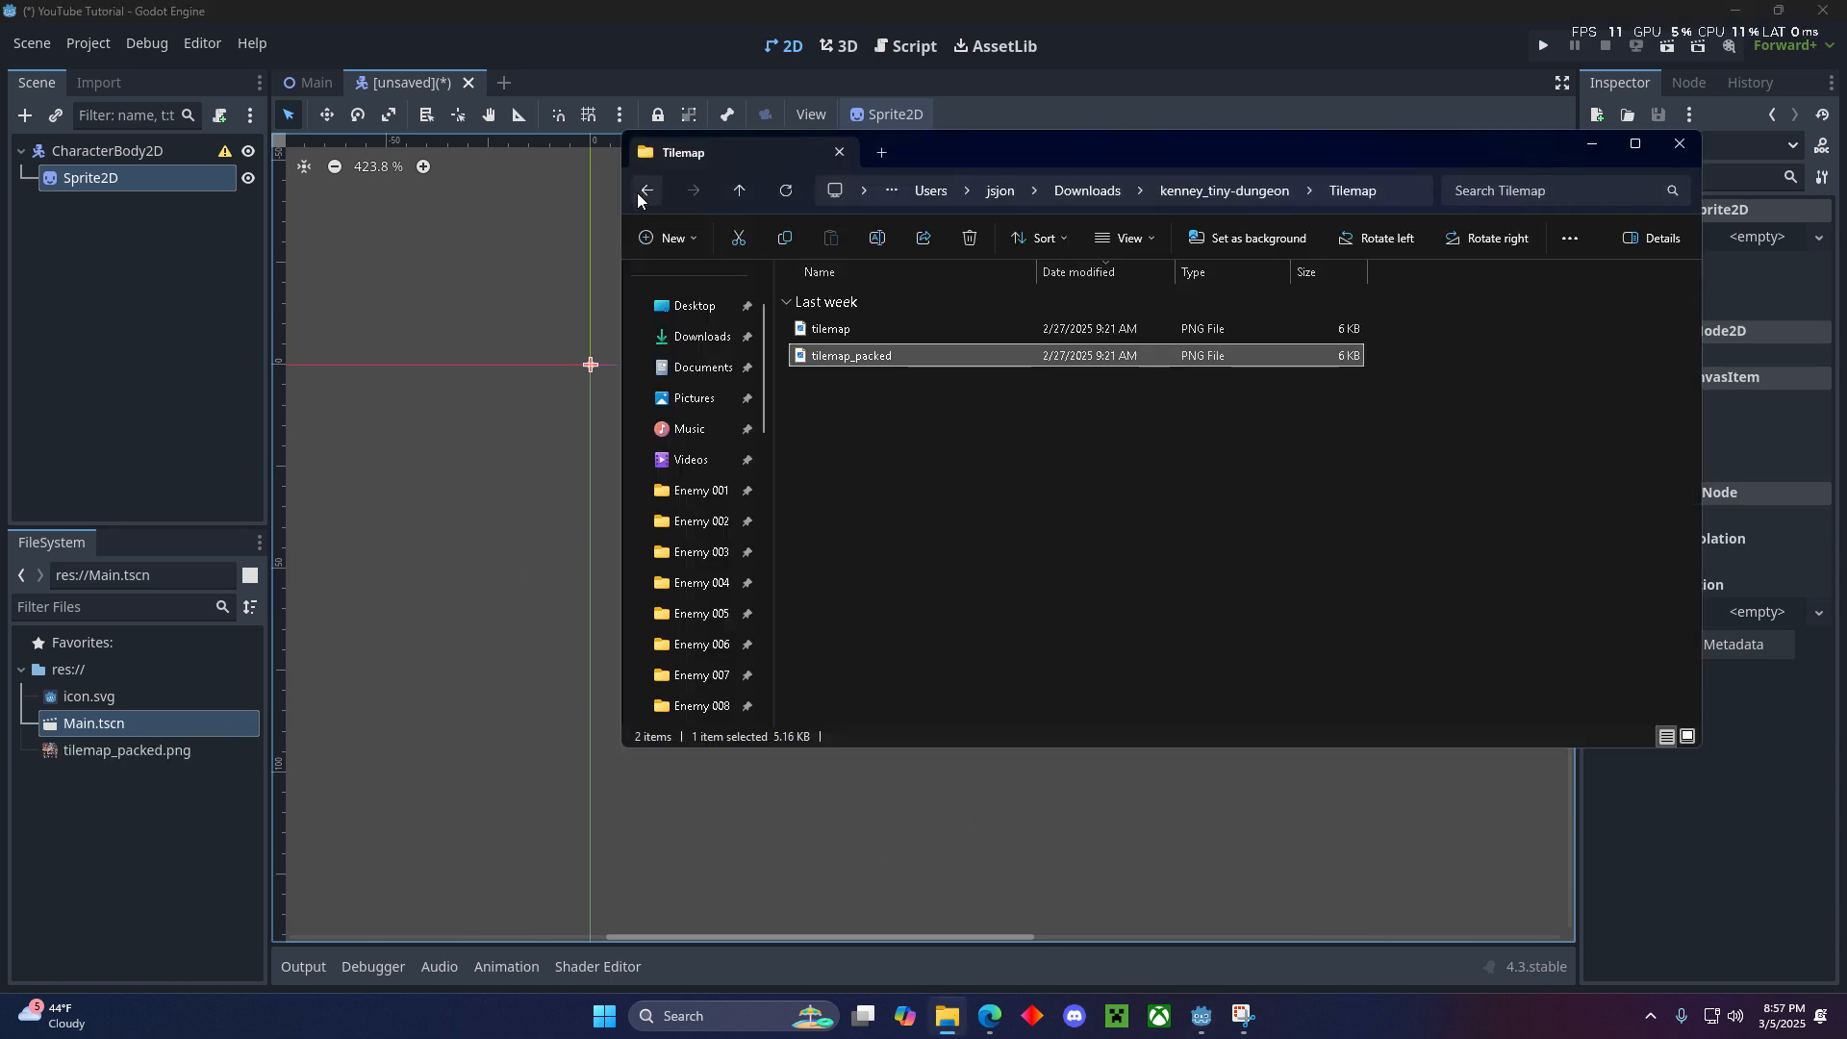
left_click(646, 189)
left_click(871, 550)
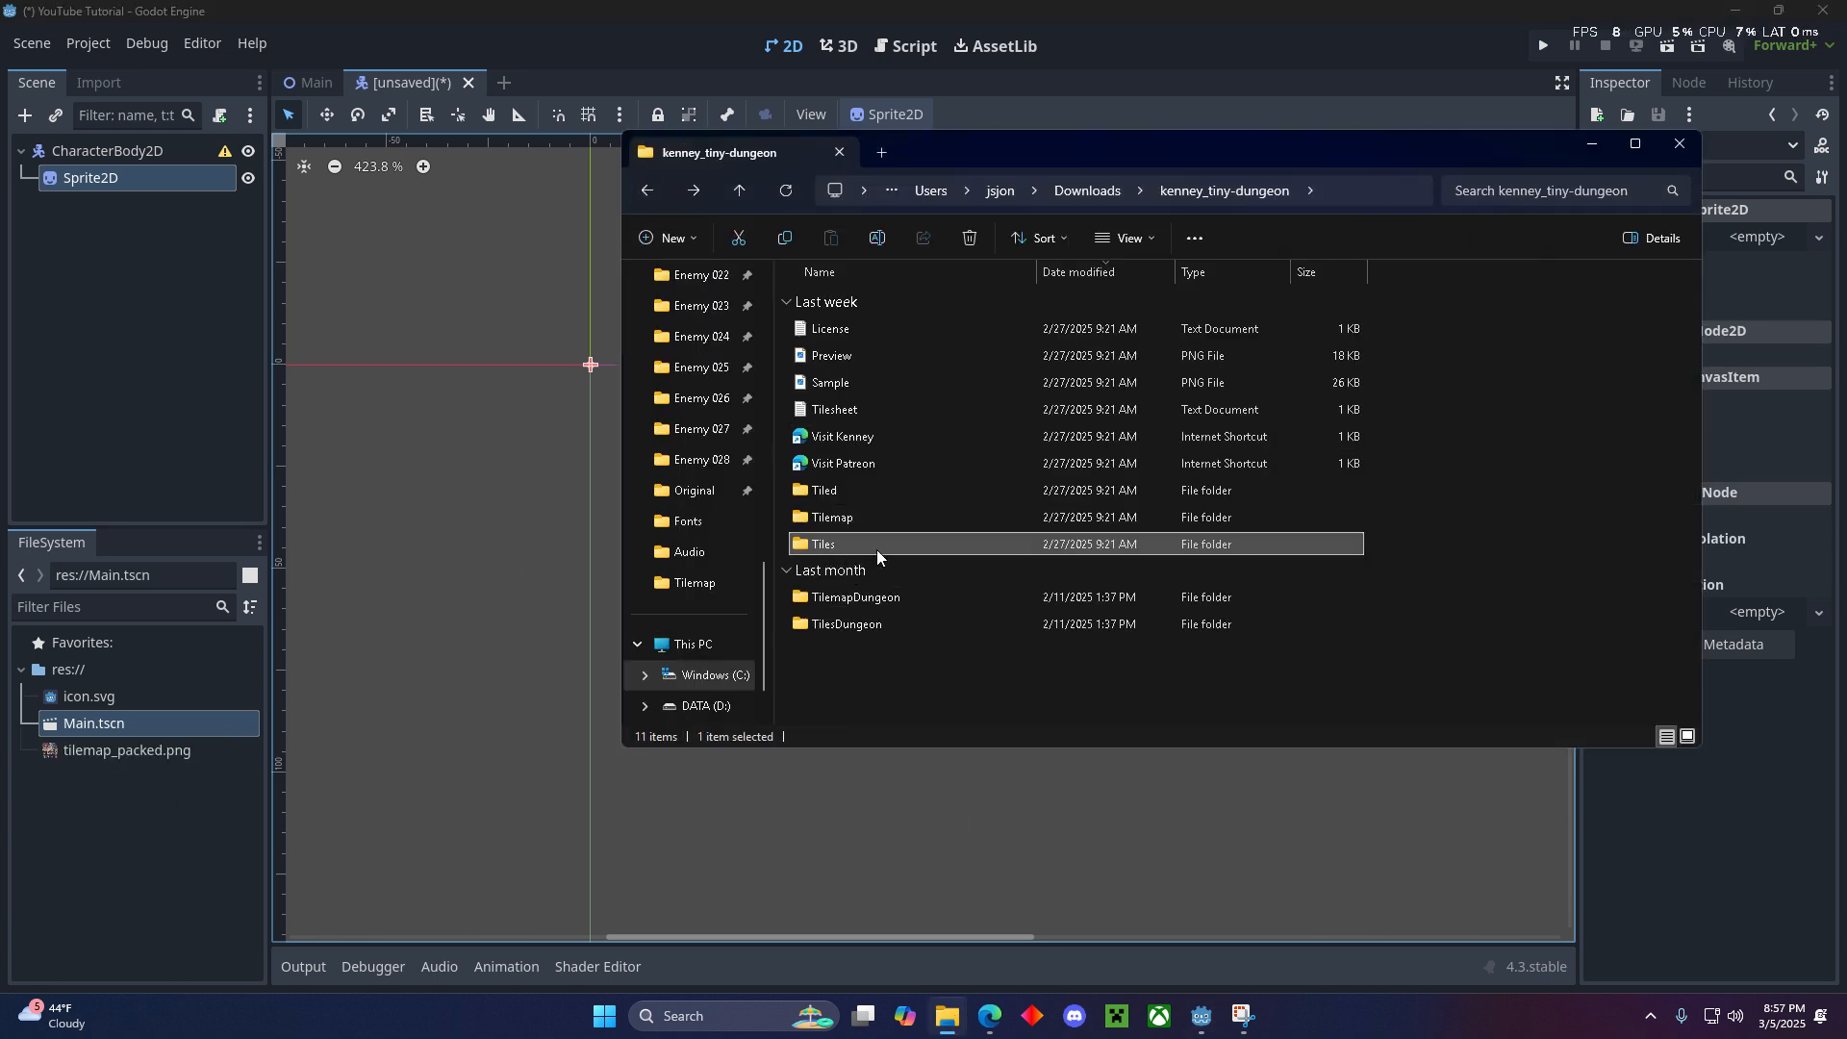
left_click_drag(156, 806, 113, 811)
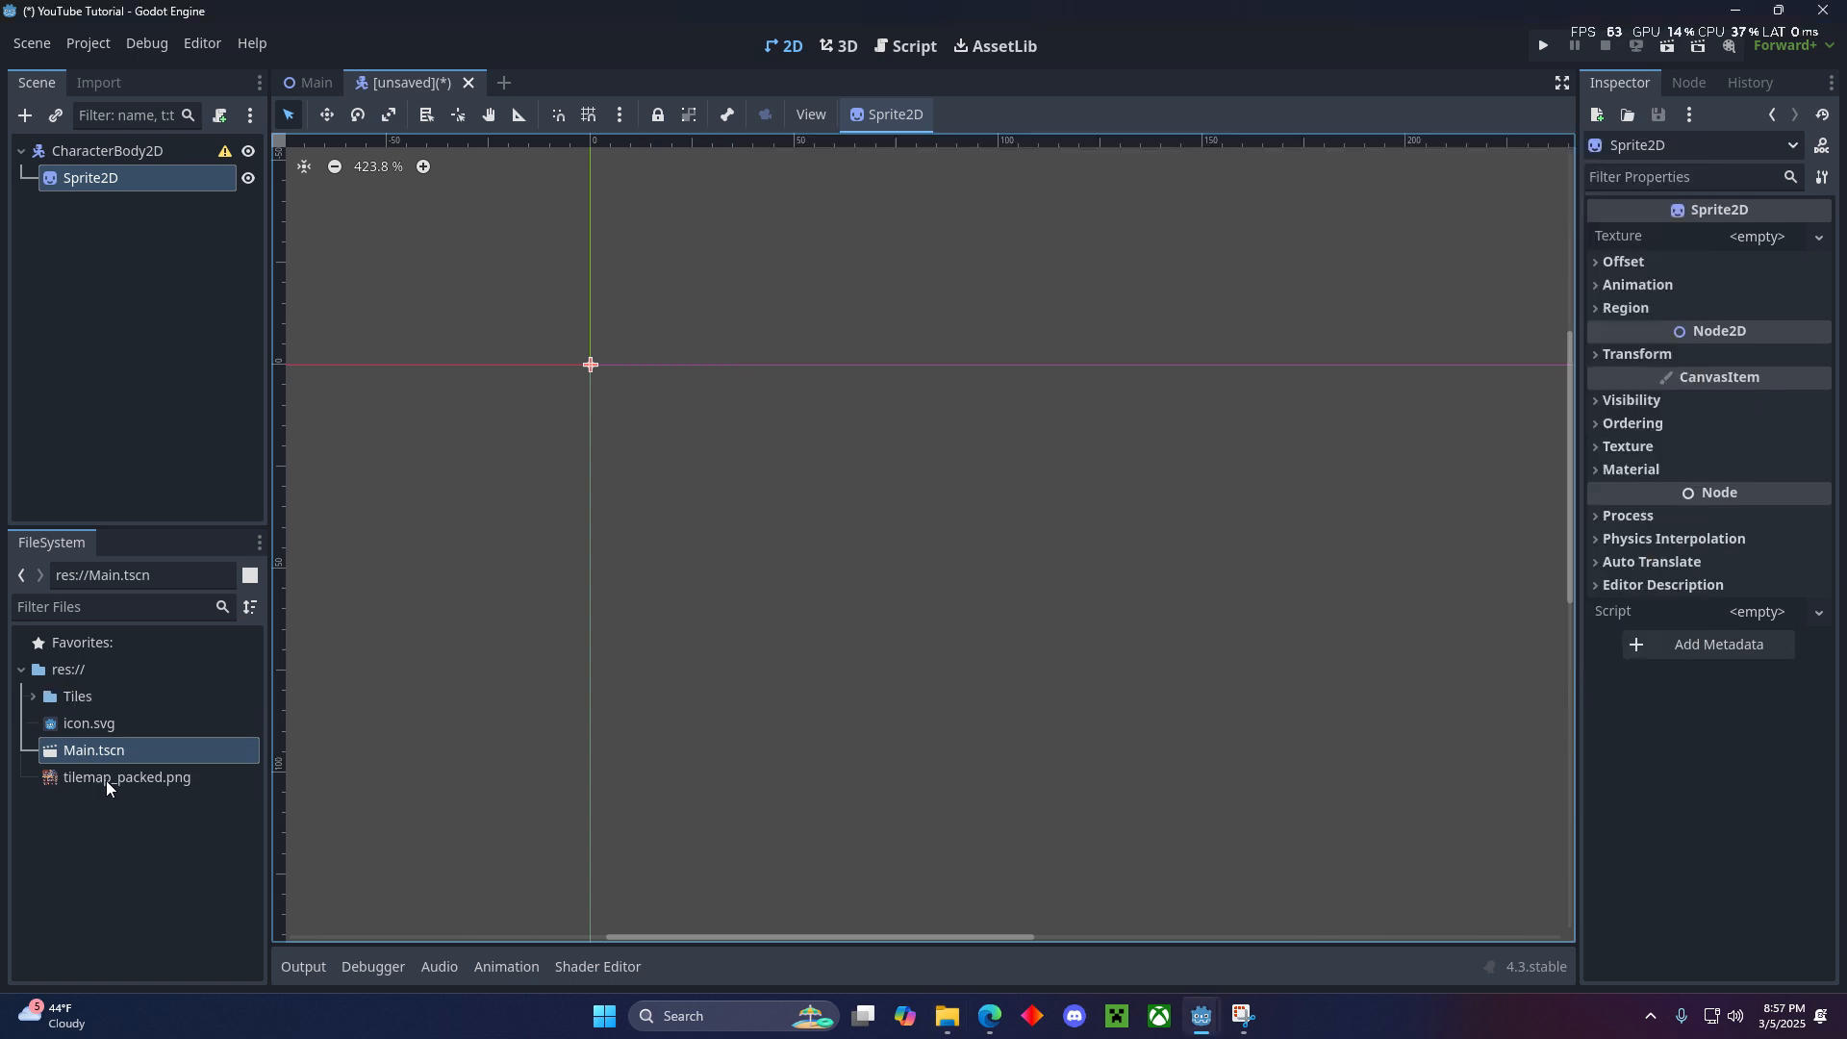
- Load the purple wizard image tile_0084.png from res://Tiles as the Sprite2D's texture
left_click(148, 216)
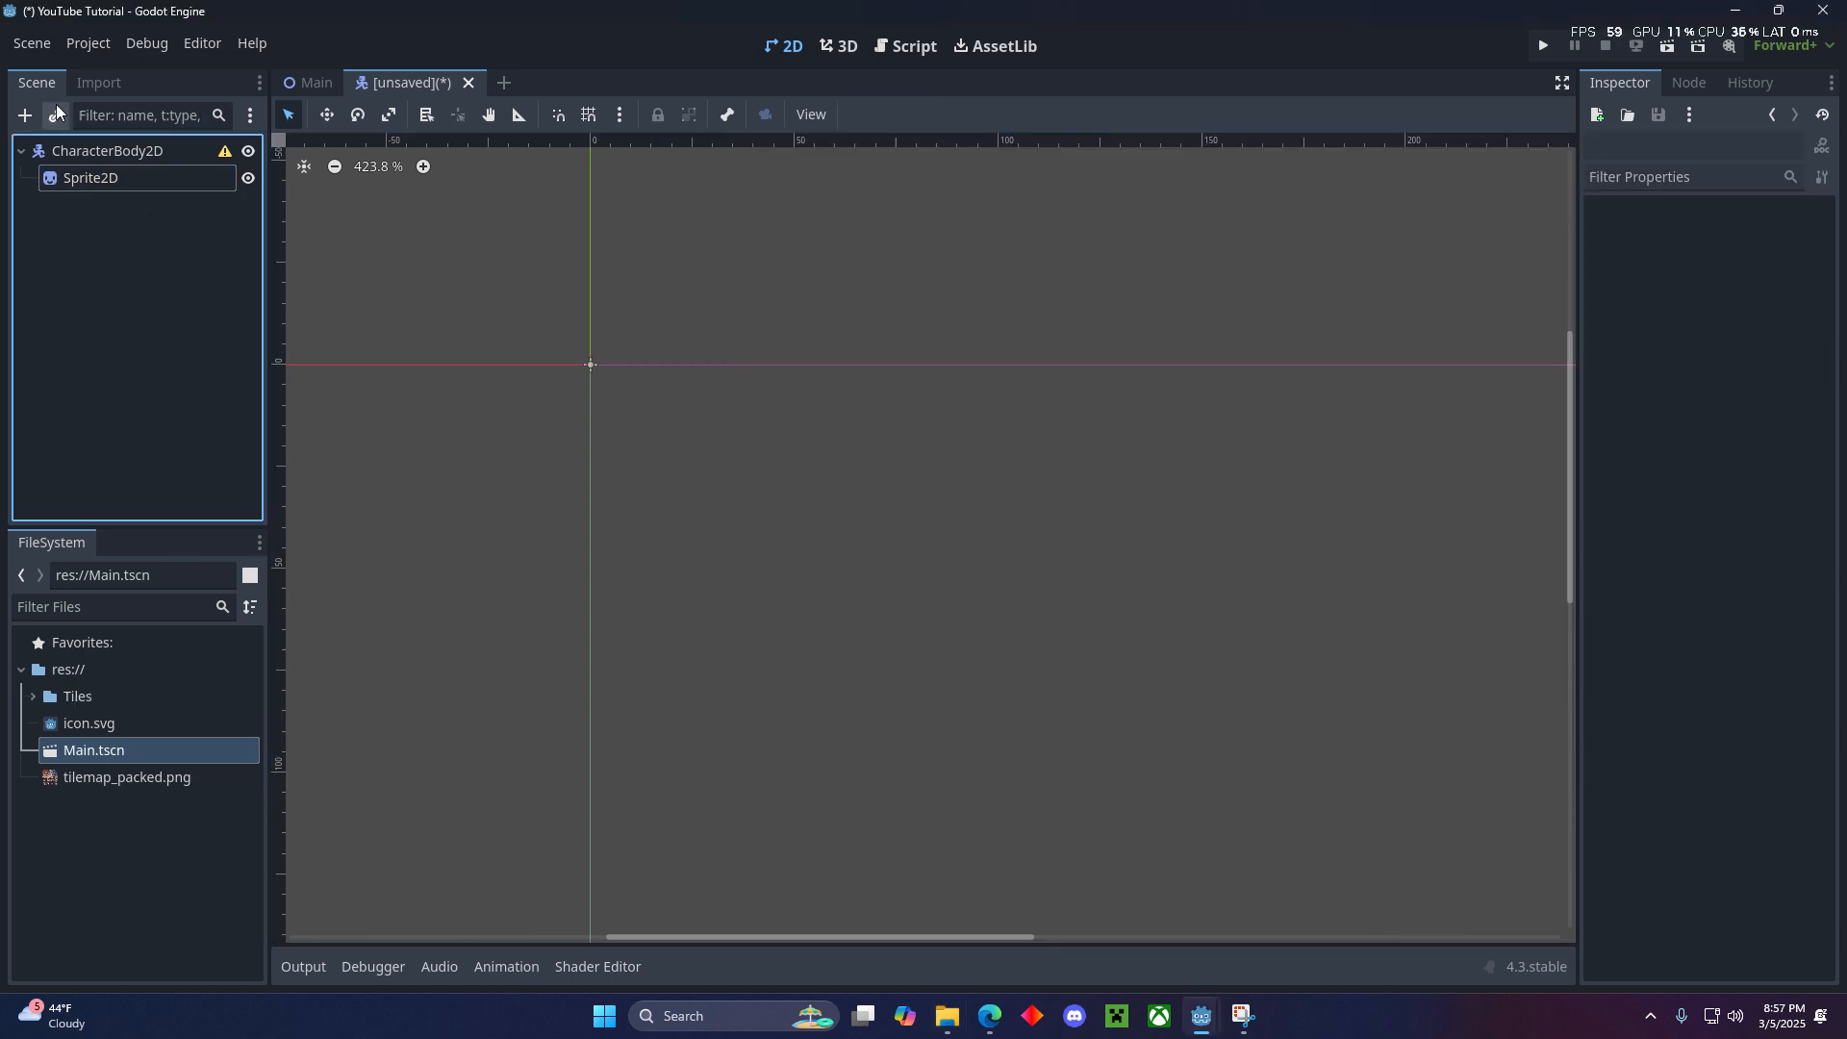
left_click(81, 181)
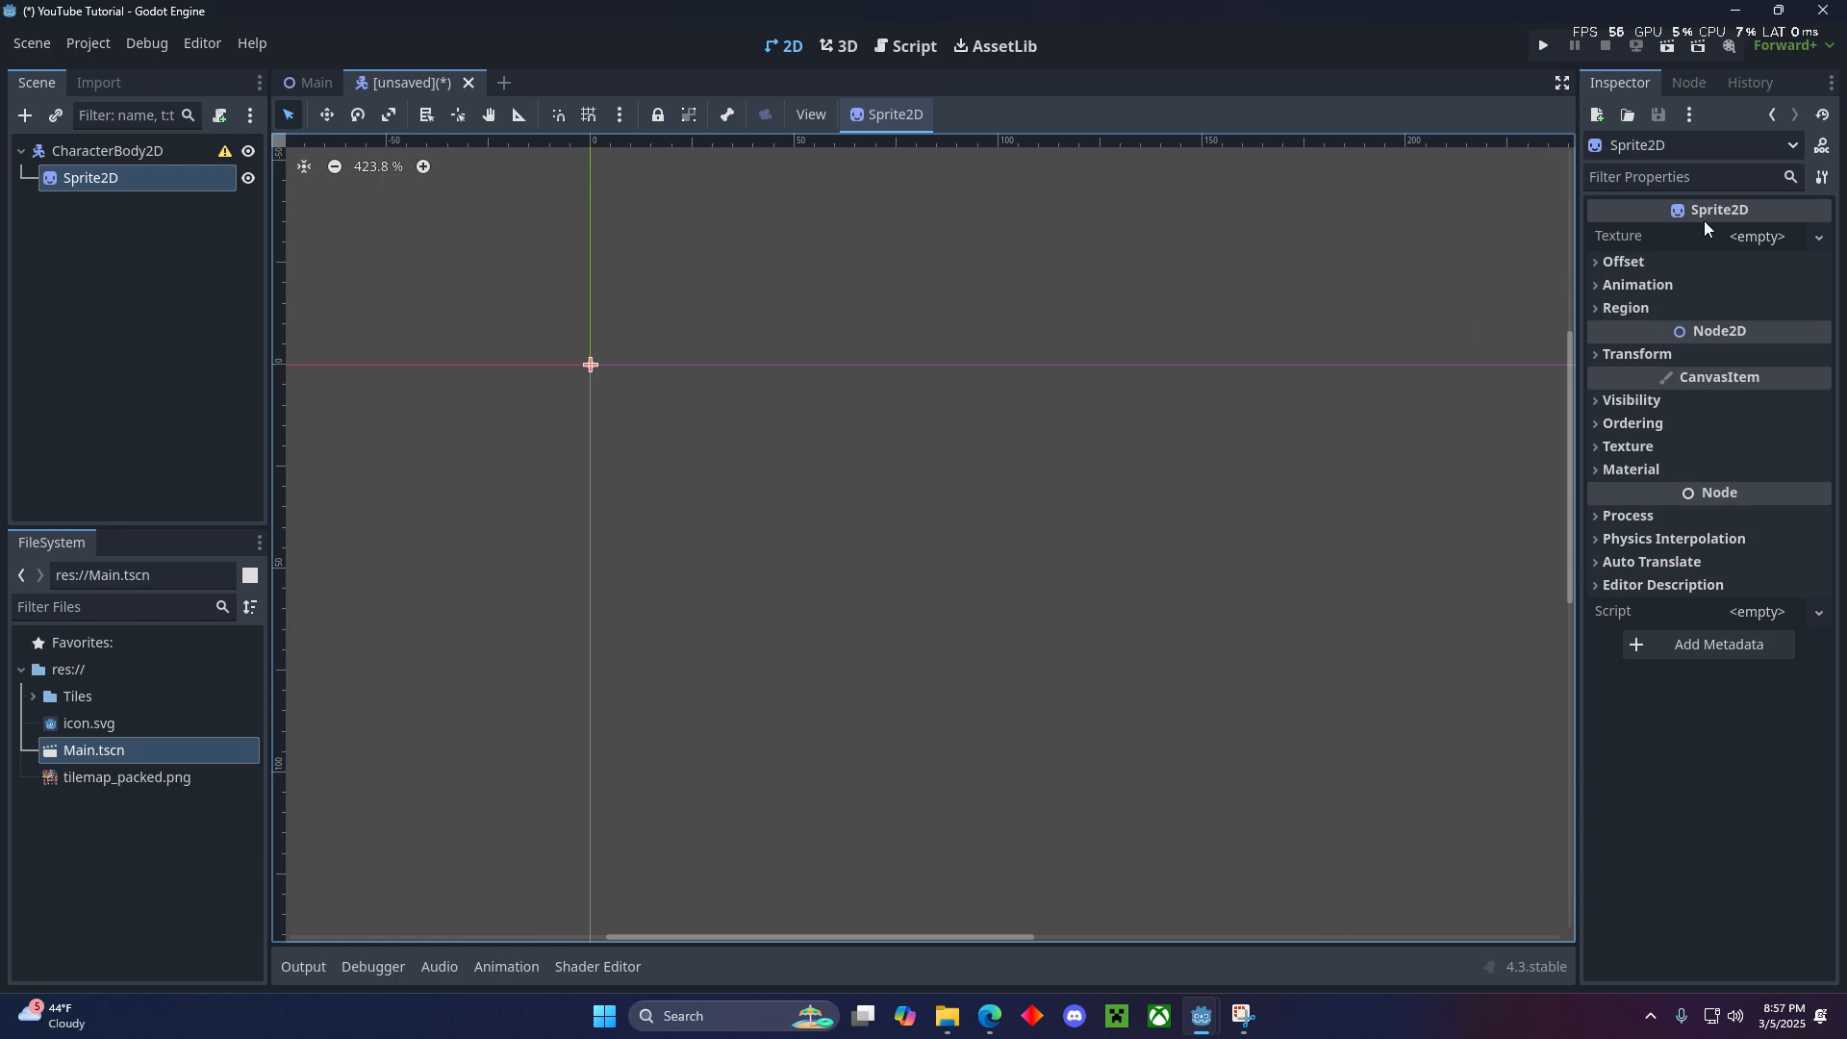
left_click(1746, 235)
left_click(1626, 735)
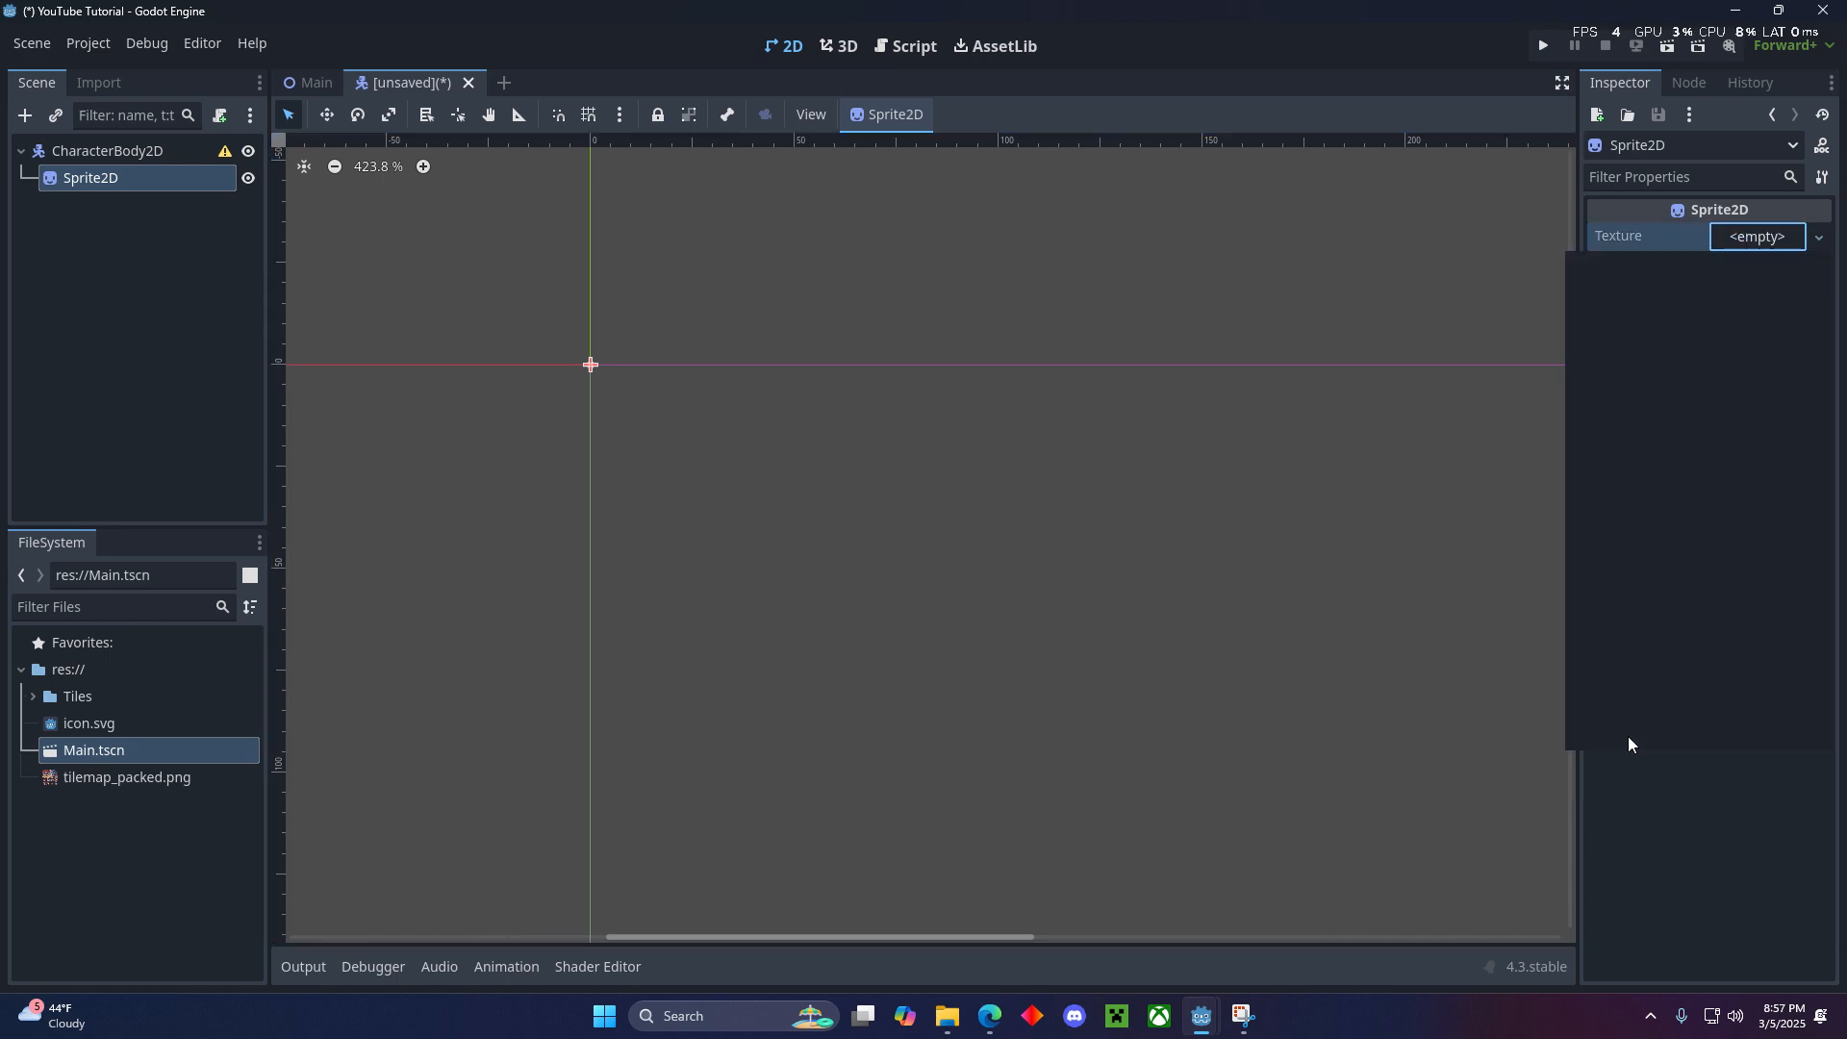
double_click(612, 285)
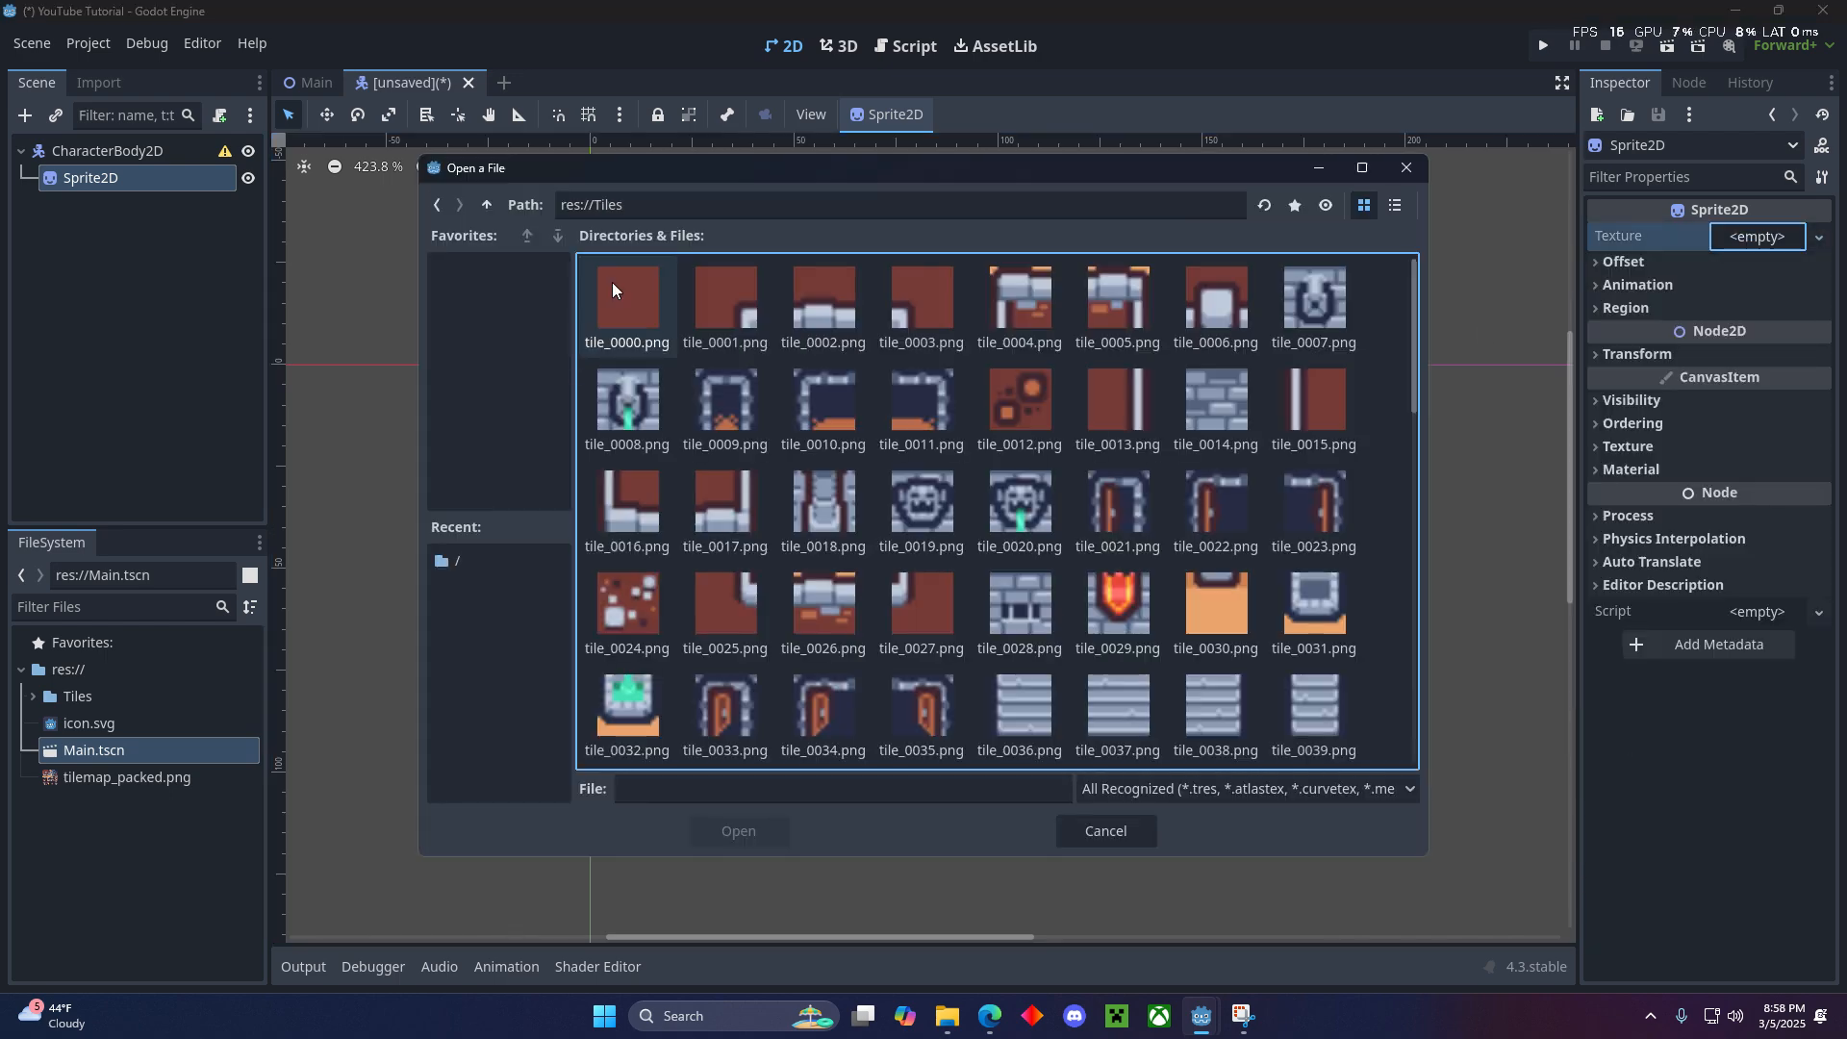
scroll(855, 498, "down", 5)
scroll(972, 505, "down", 5)
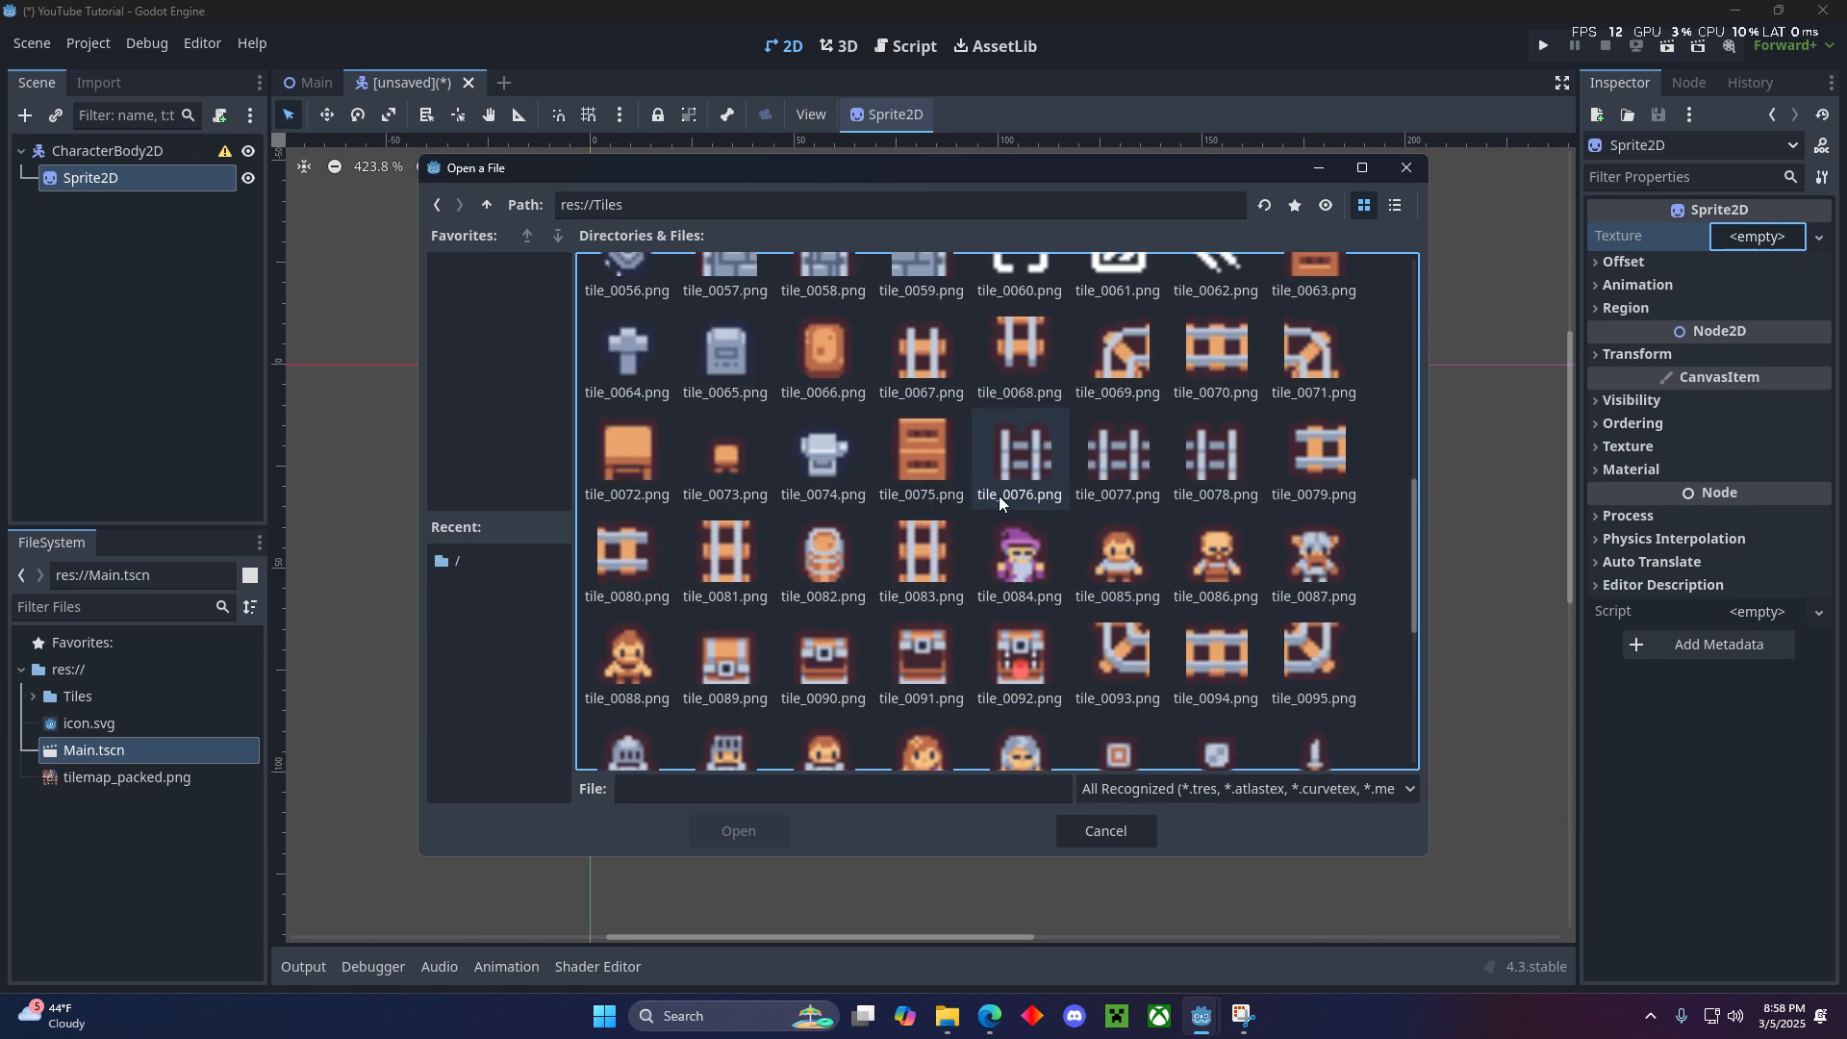
left_click(1001, 437)
left_click(726, 823)
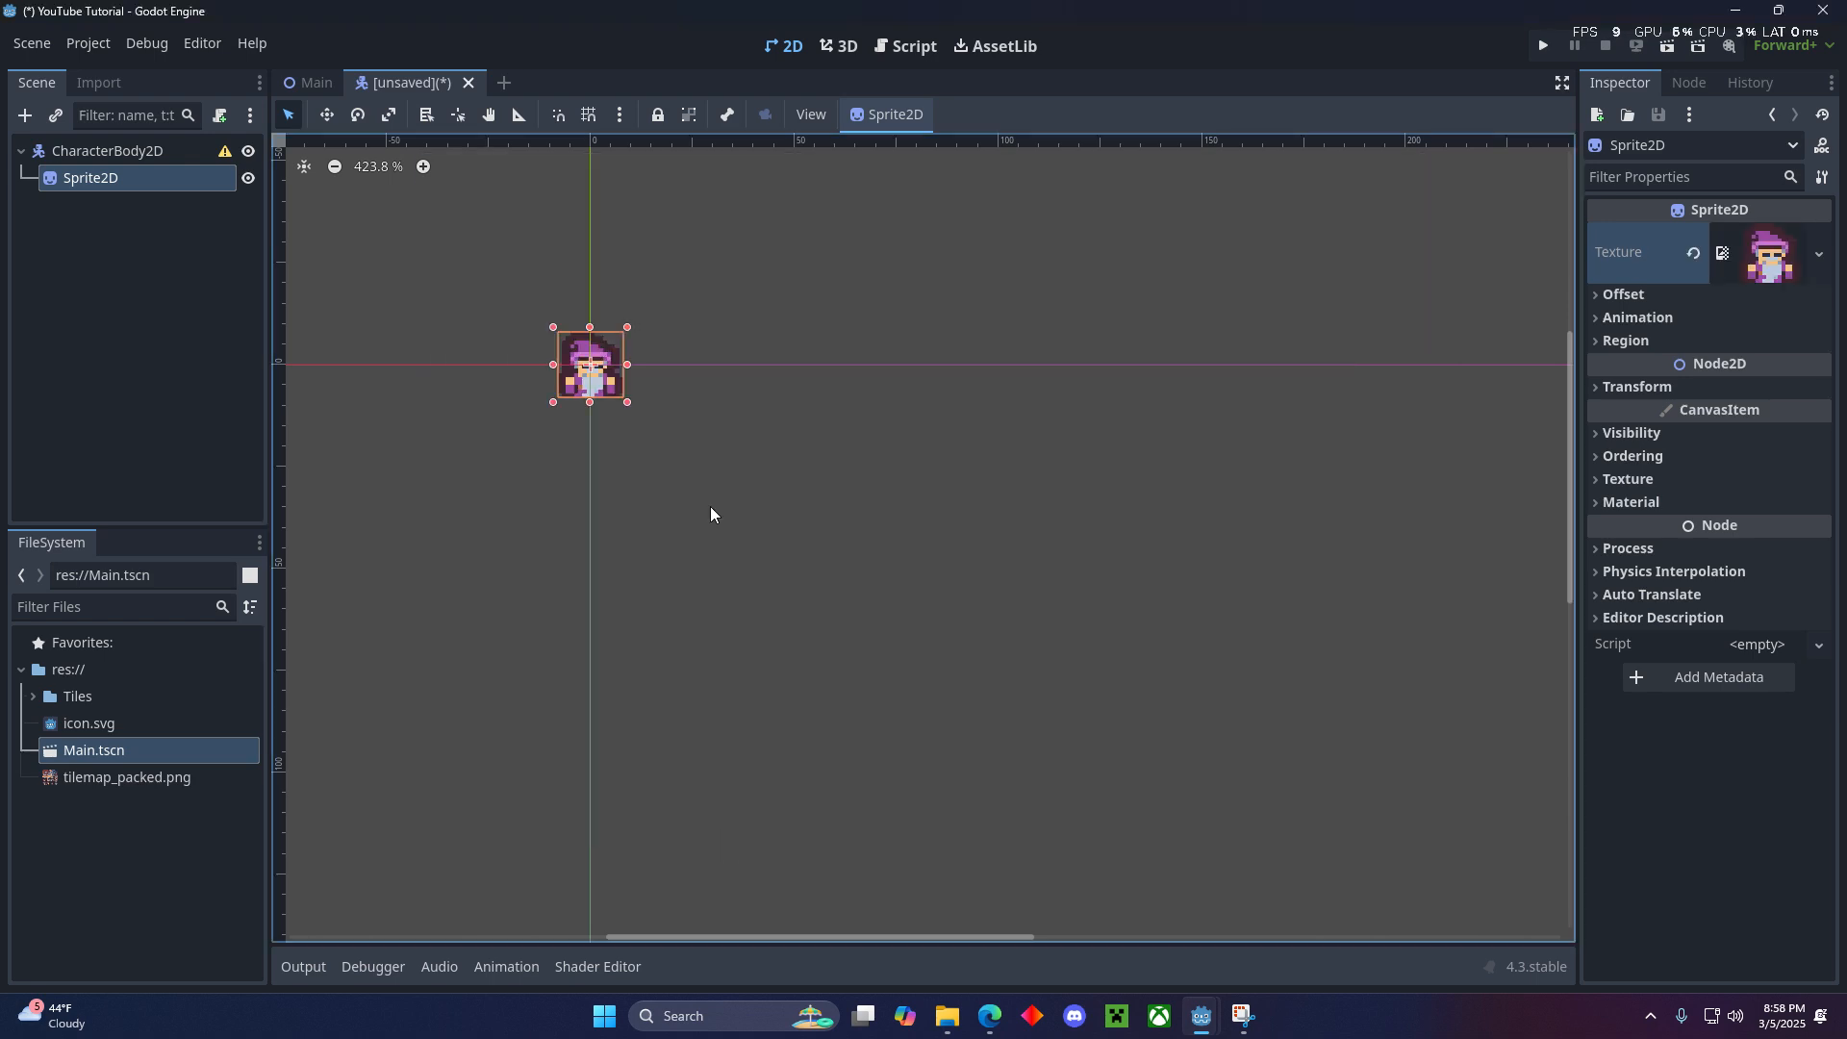
- Move the CharacterBody2D together with its sprite up about 8 pixels so the wizard's feet rest on the horizontal axis
scroll(599, 406, "up", 4)
middle_click_drag(598, 406, 842, 488)
left_click(820, 454)
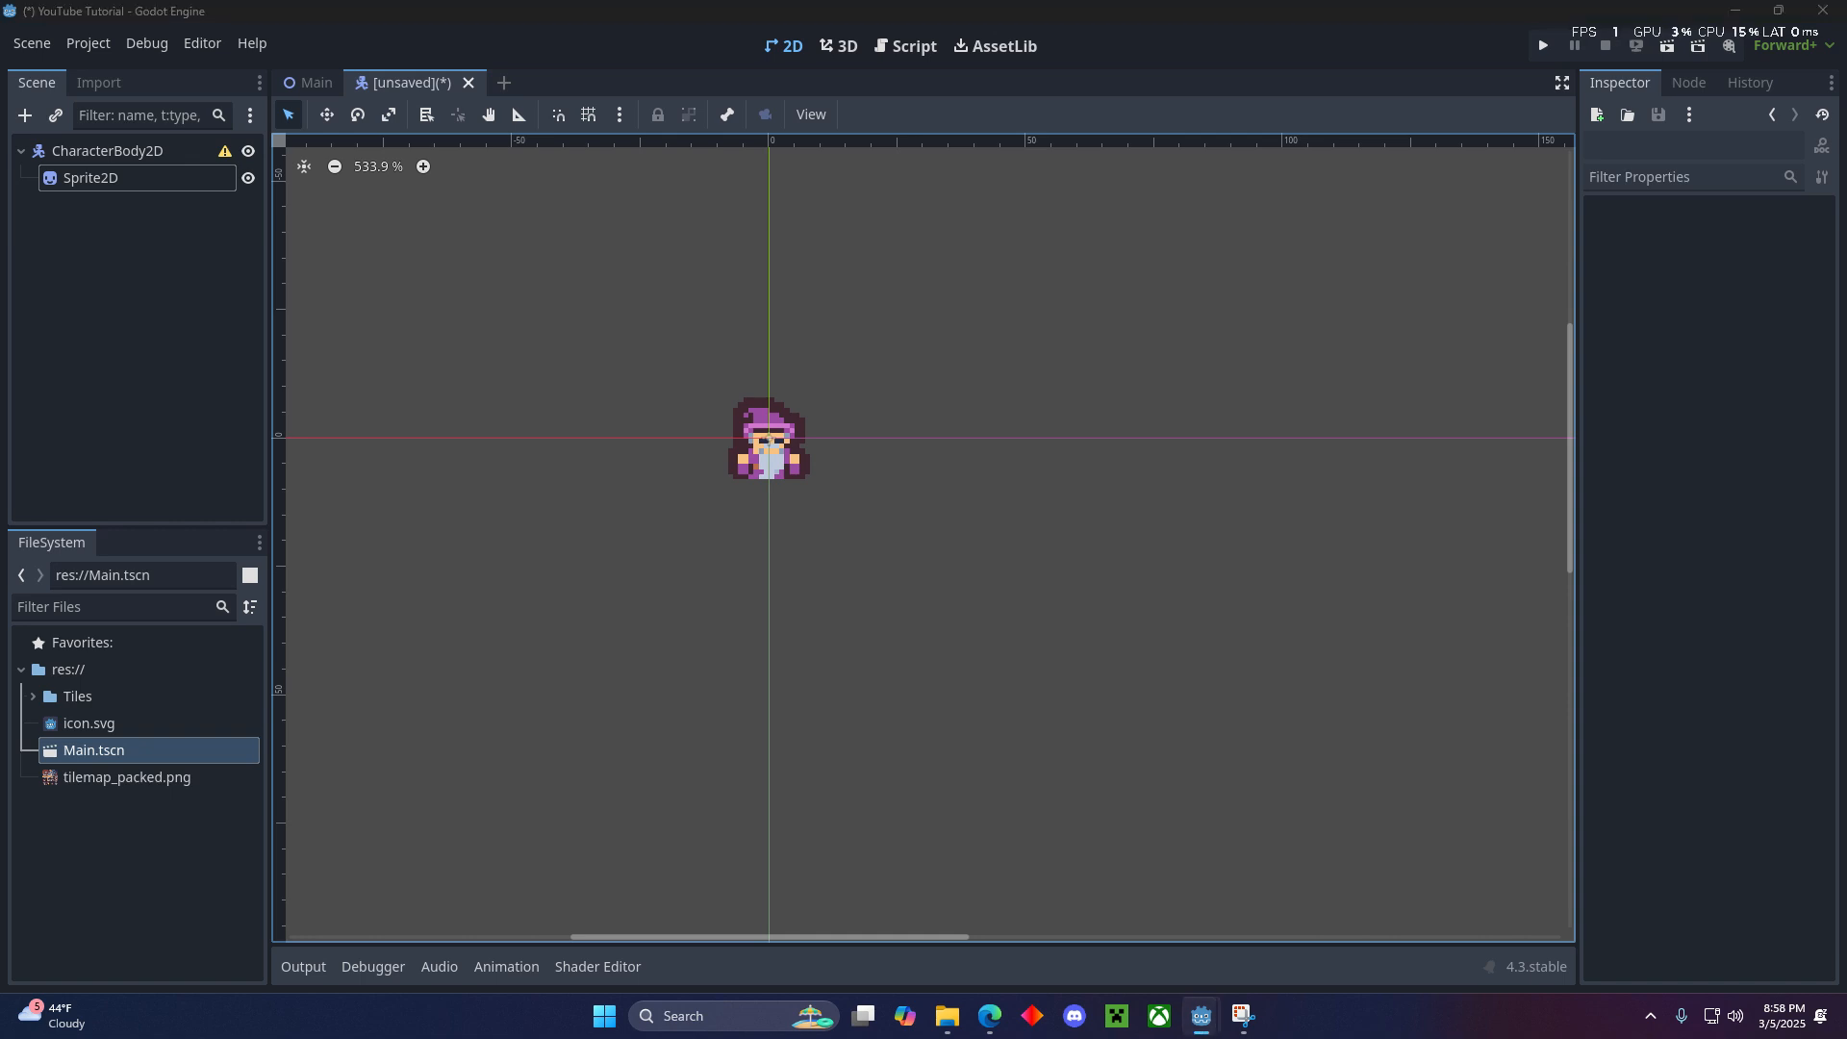
scroll(850, 535, "up", 2)
left_click(114, 152)
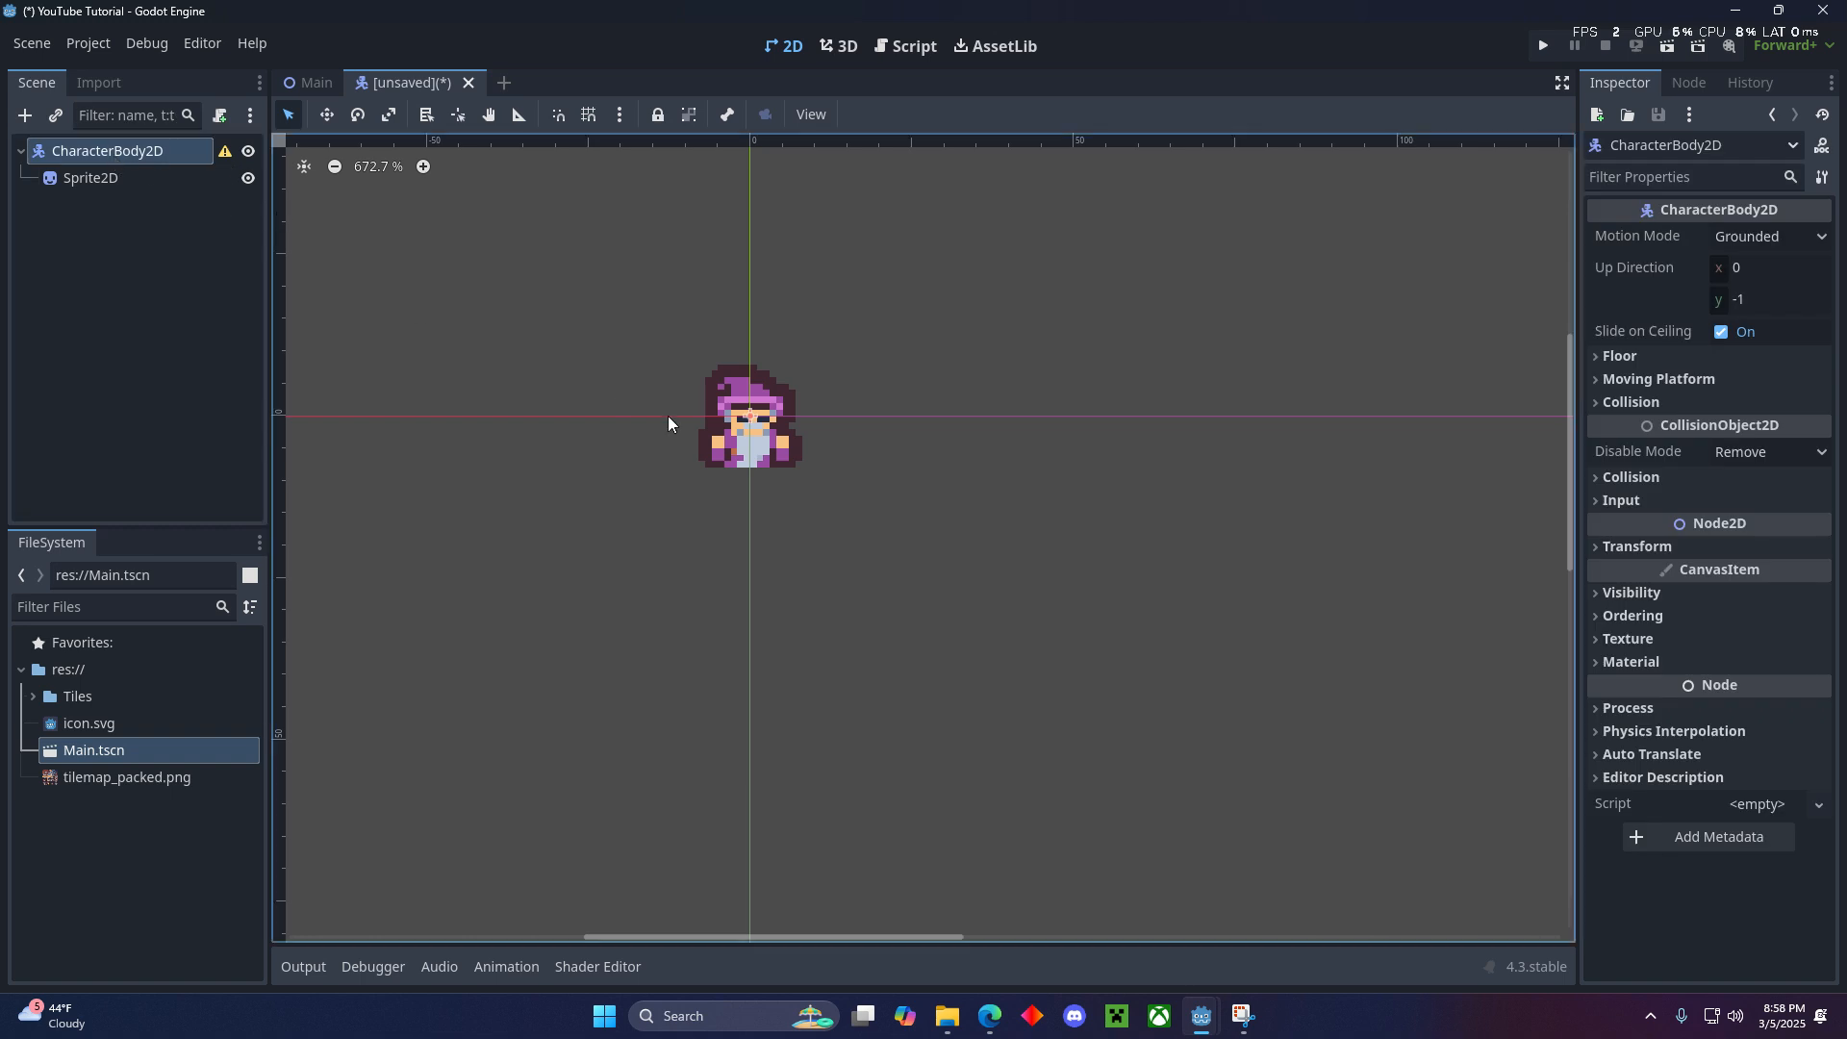
scroll(764, 430, "up", 3)
mouse_move(782, 469)
left_mouse_down()
mouse_move(782, 391)
mouse_move(747, 412)
mouse_move(747, 394)
mouse_move(749, 493)
left_mouse_up()
left_click(121, 151)
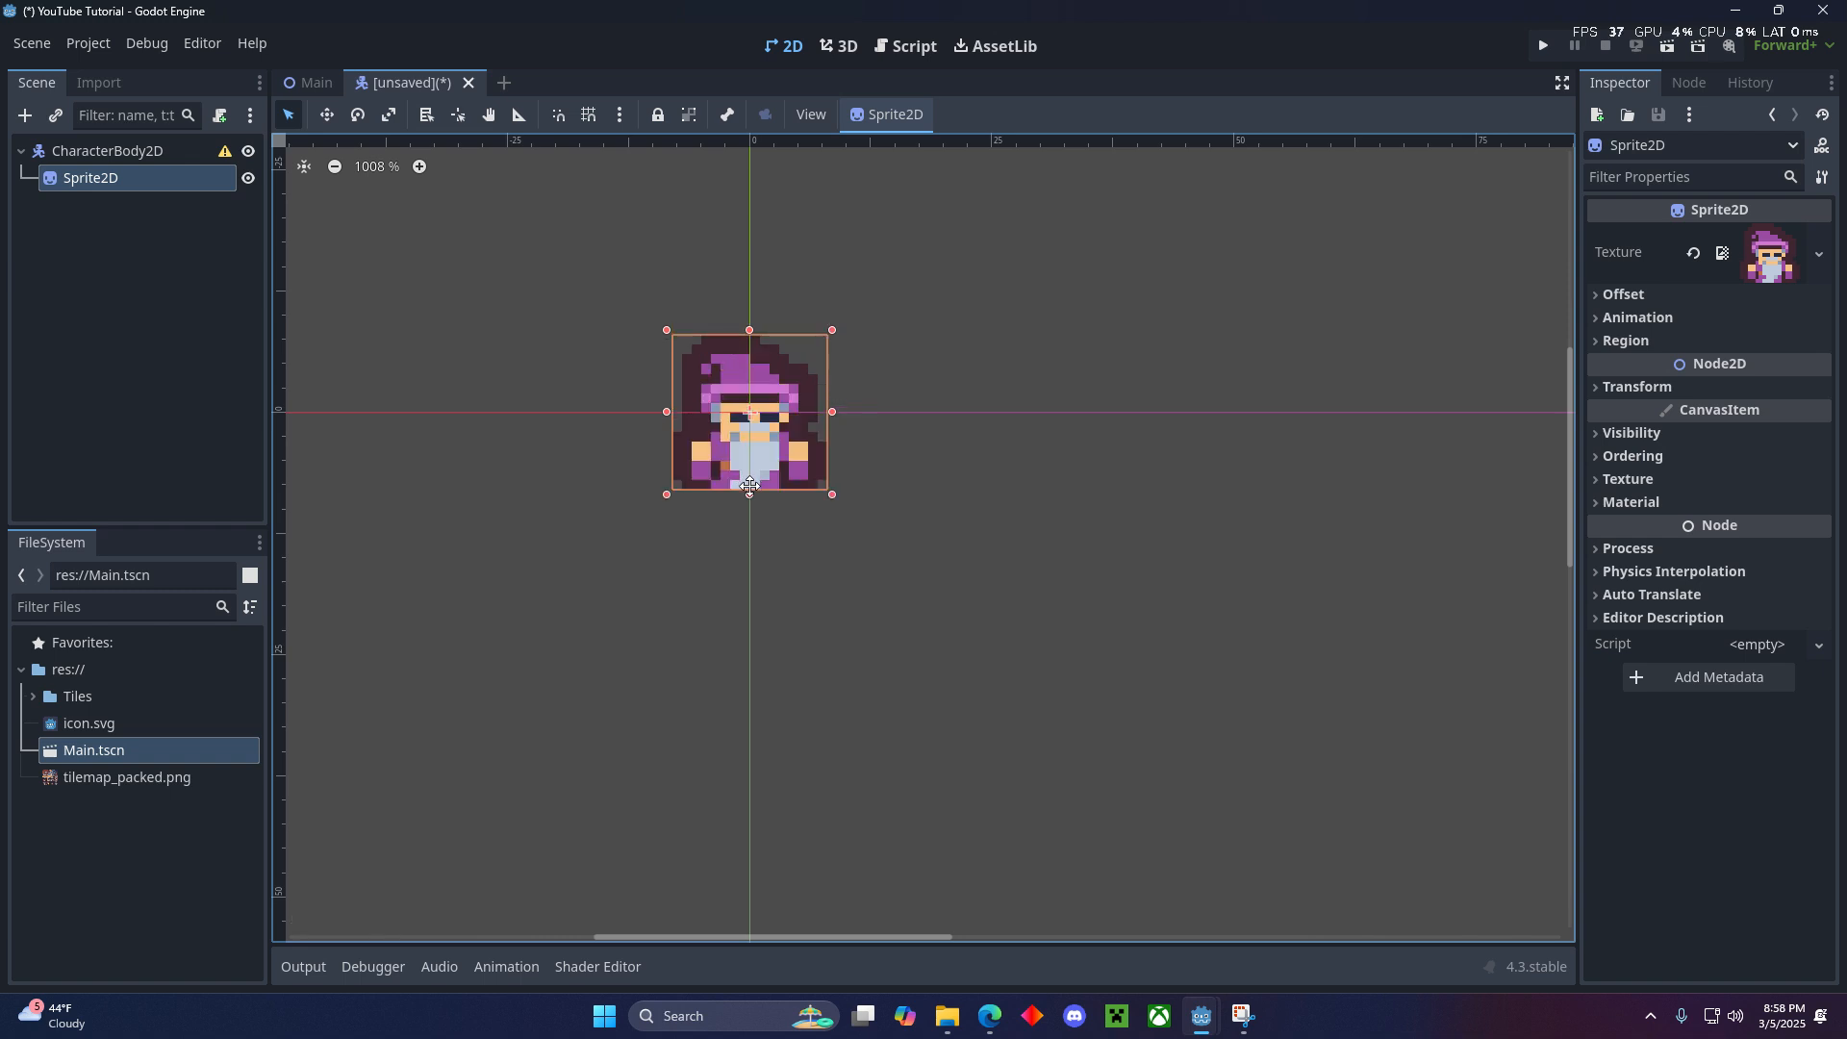
left_click(131, 150, "ctrl")
key("Up")
key("Up")
key("Up")
key("Up")
key("Up")
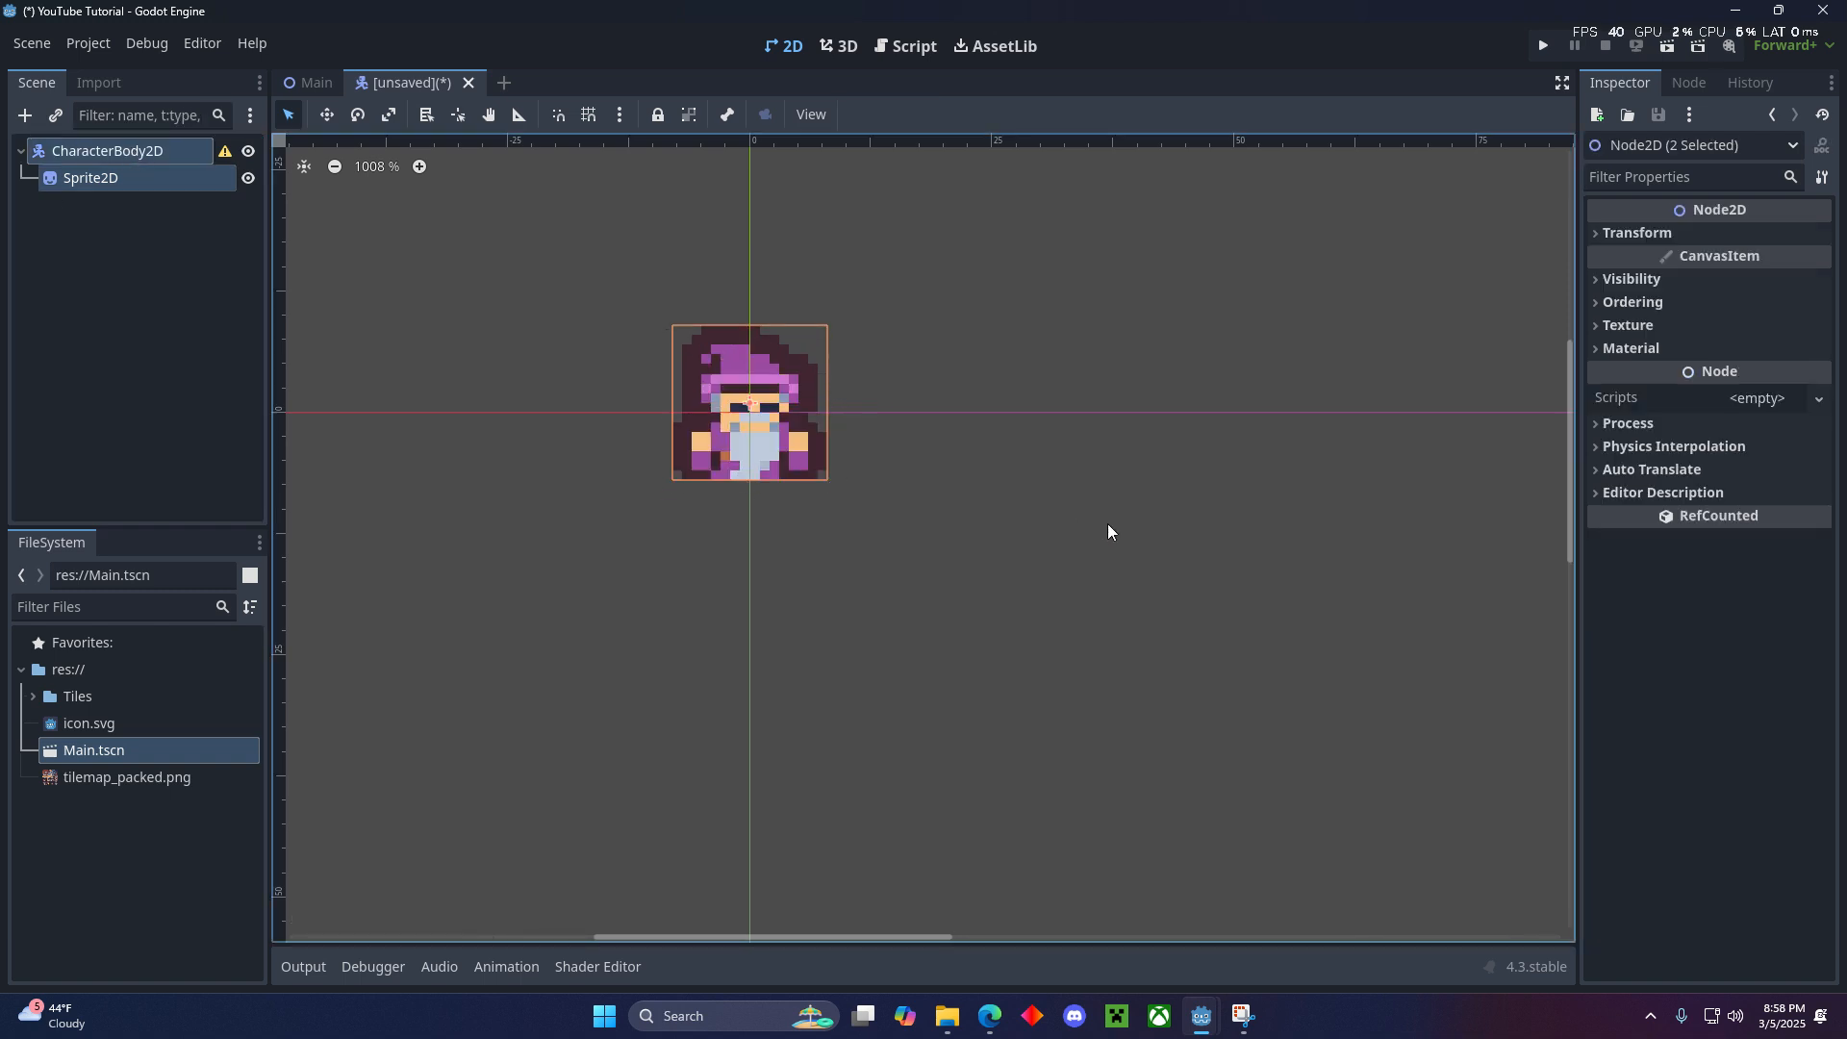
key("Up")
key("Up")
key("Up")
left_click(1089, 514)
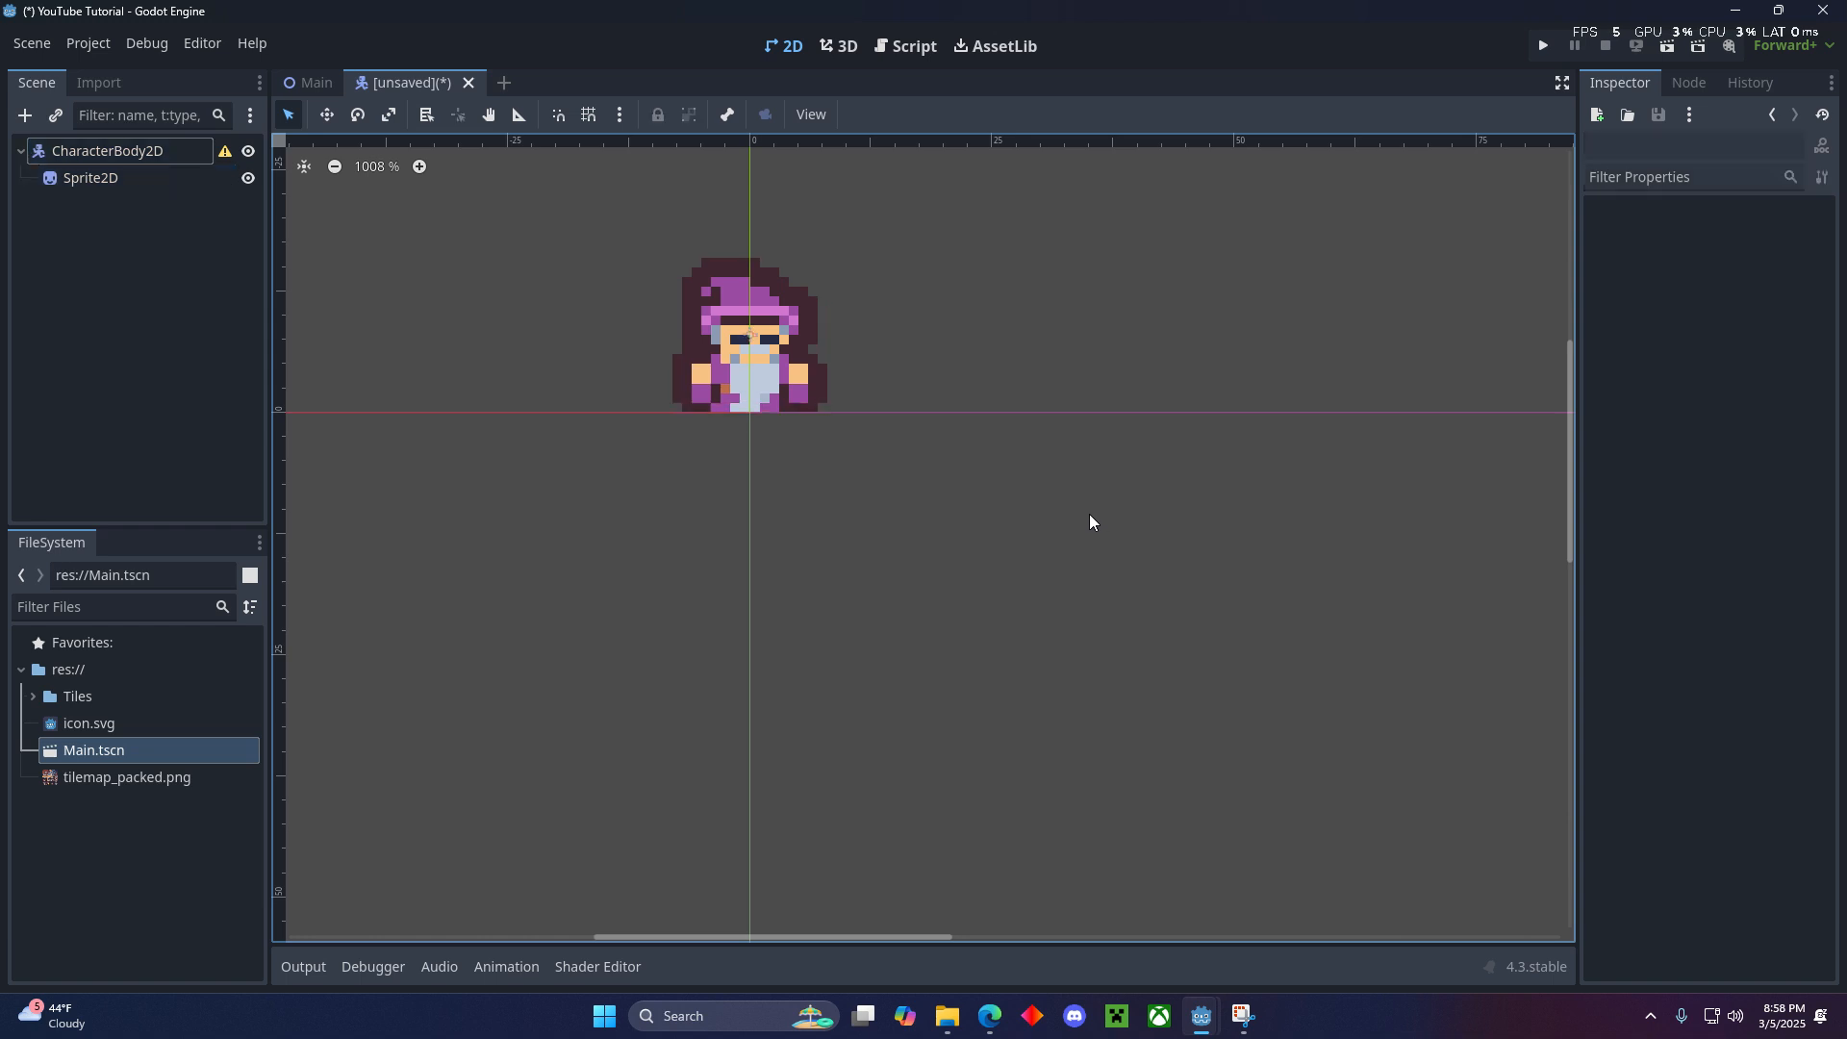
- Save the character scene as Player.tscn in the project root
key("ctrl+s")
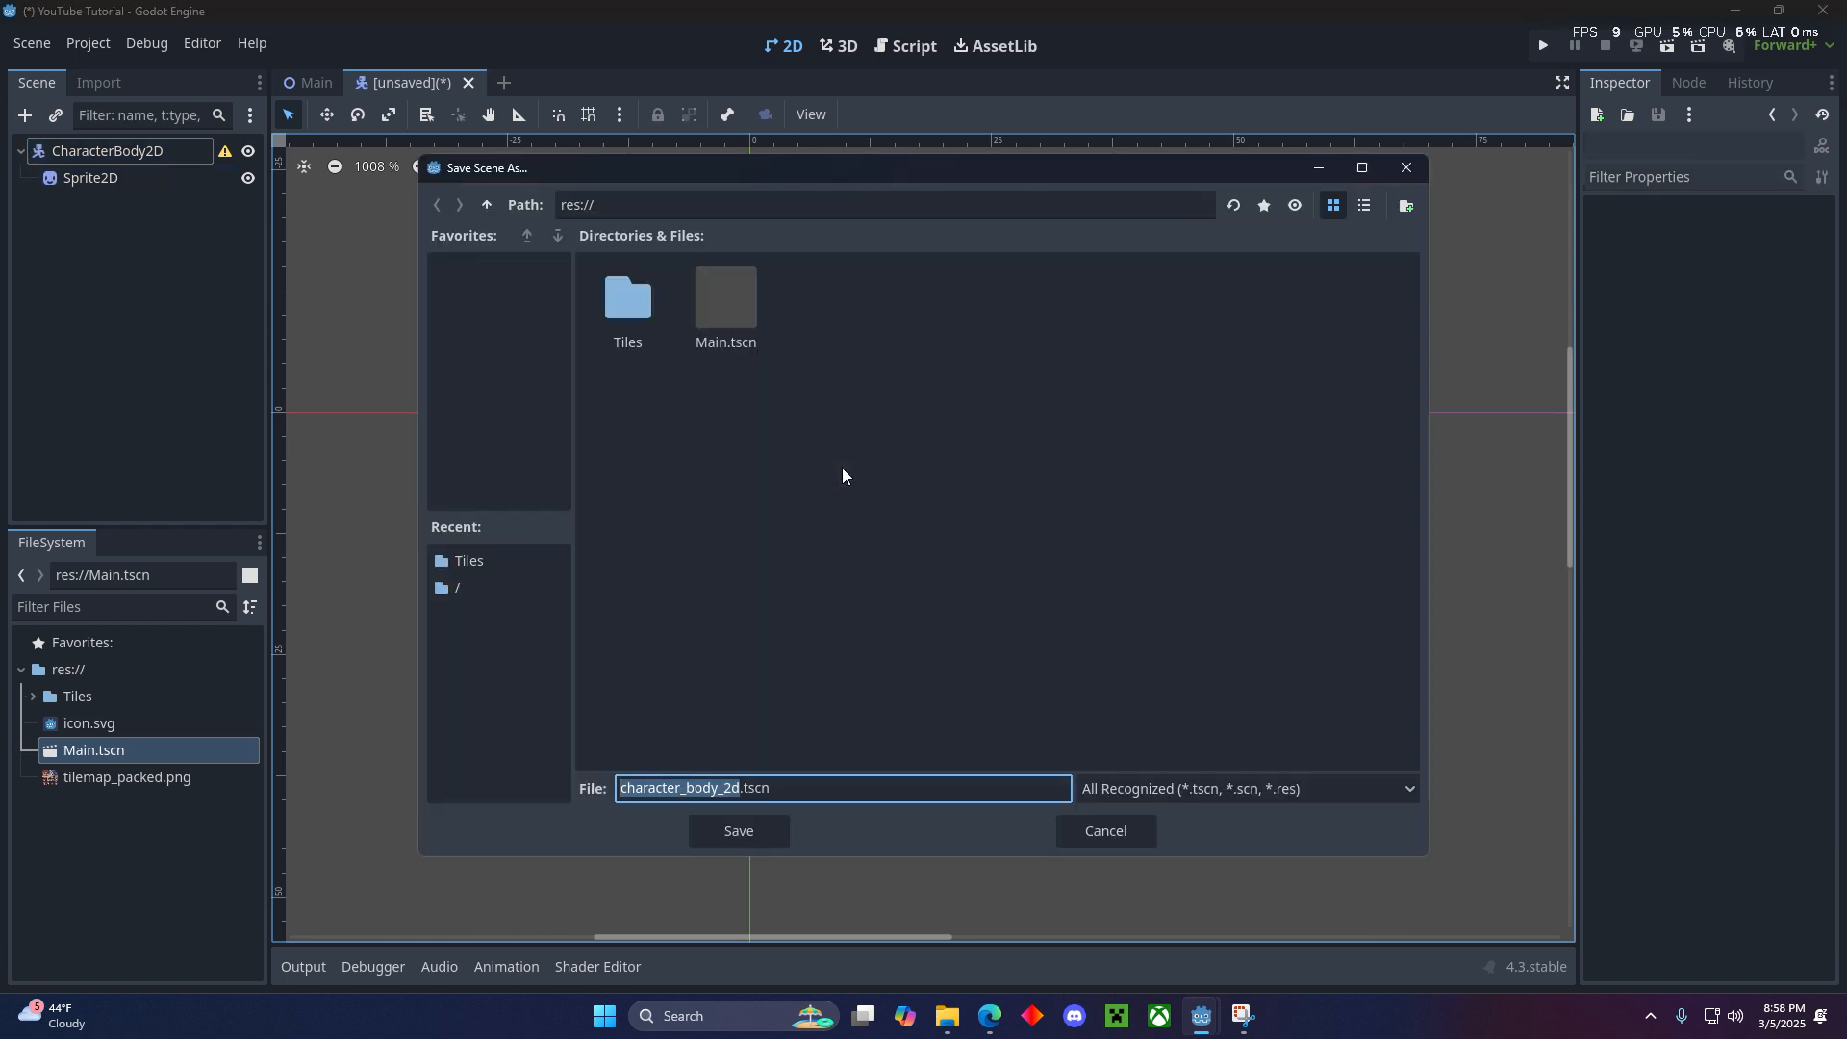
type("Player")
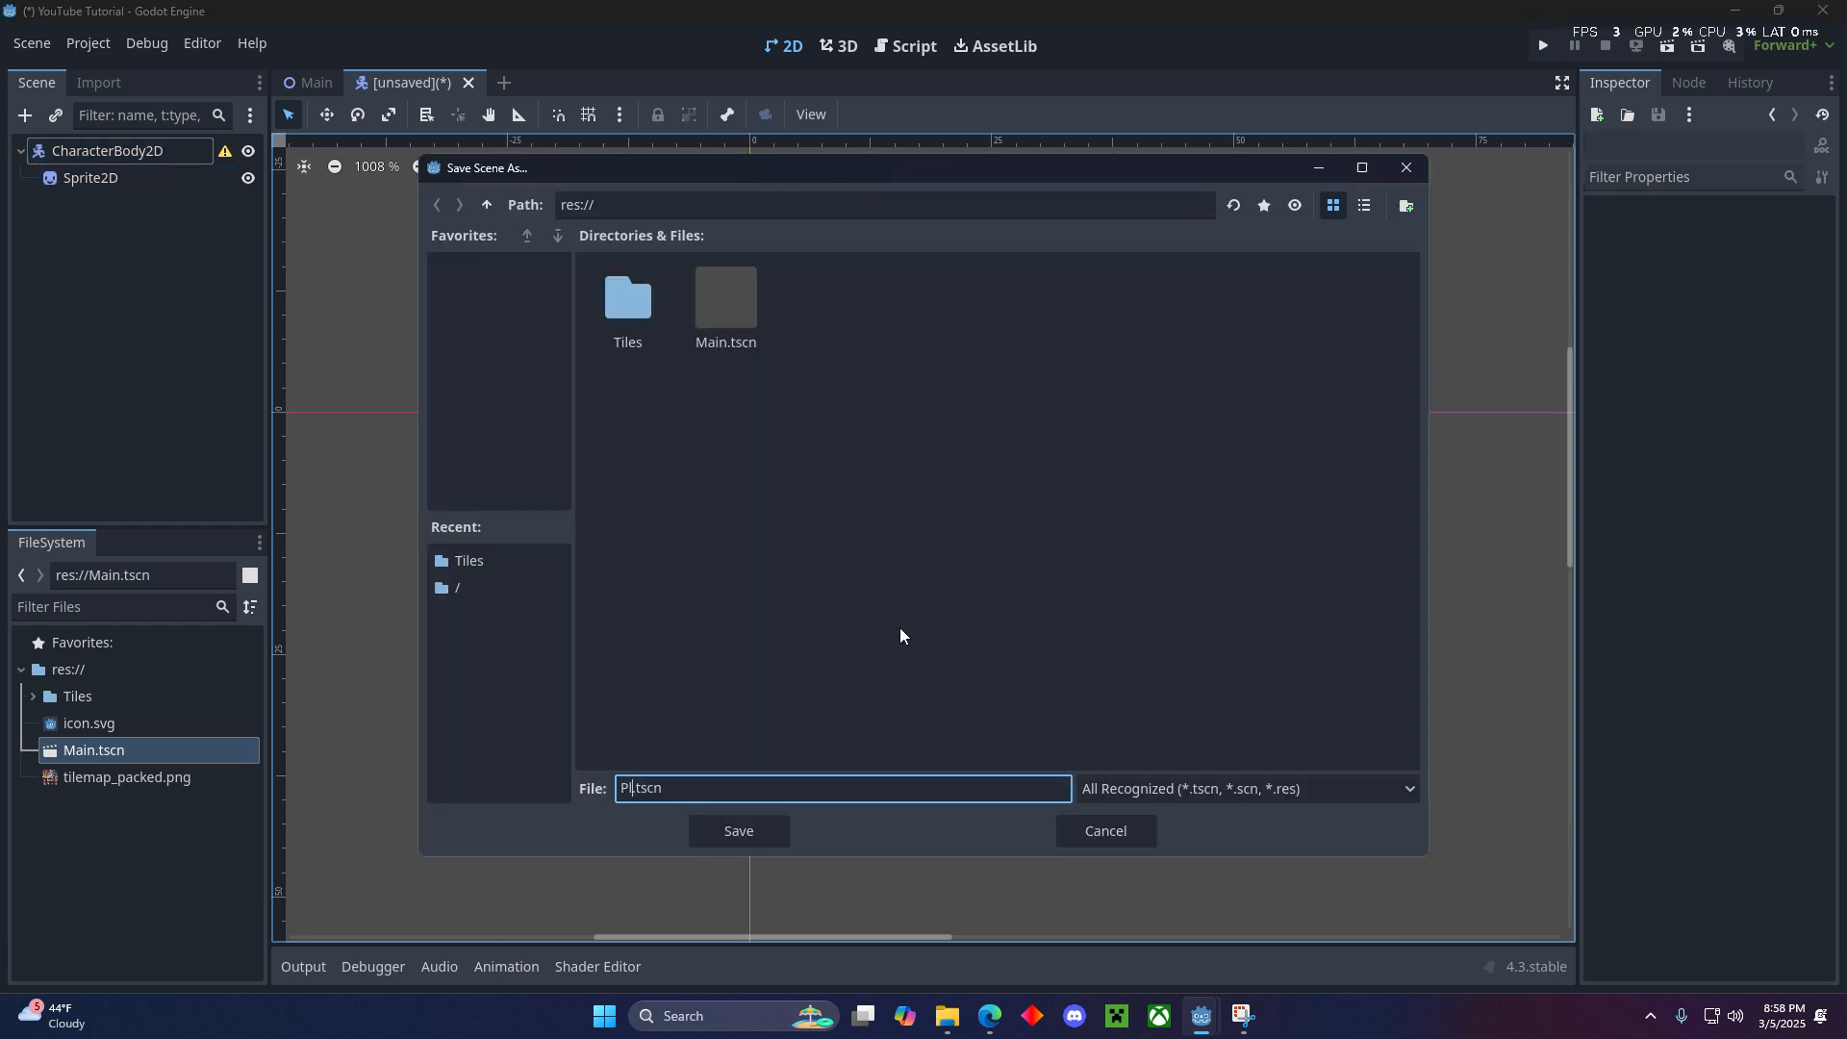
key("Return")
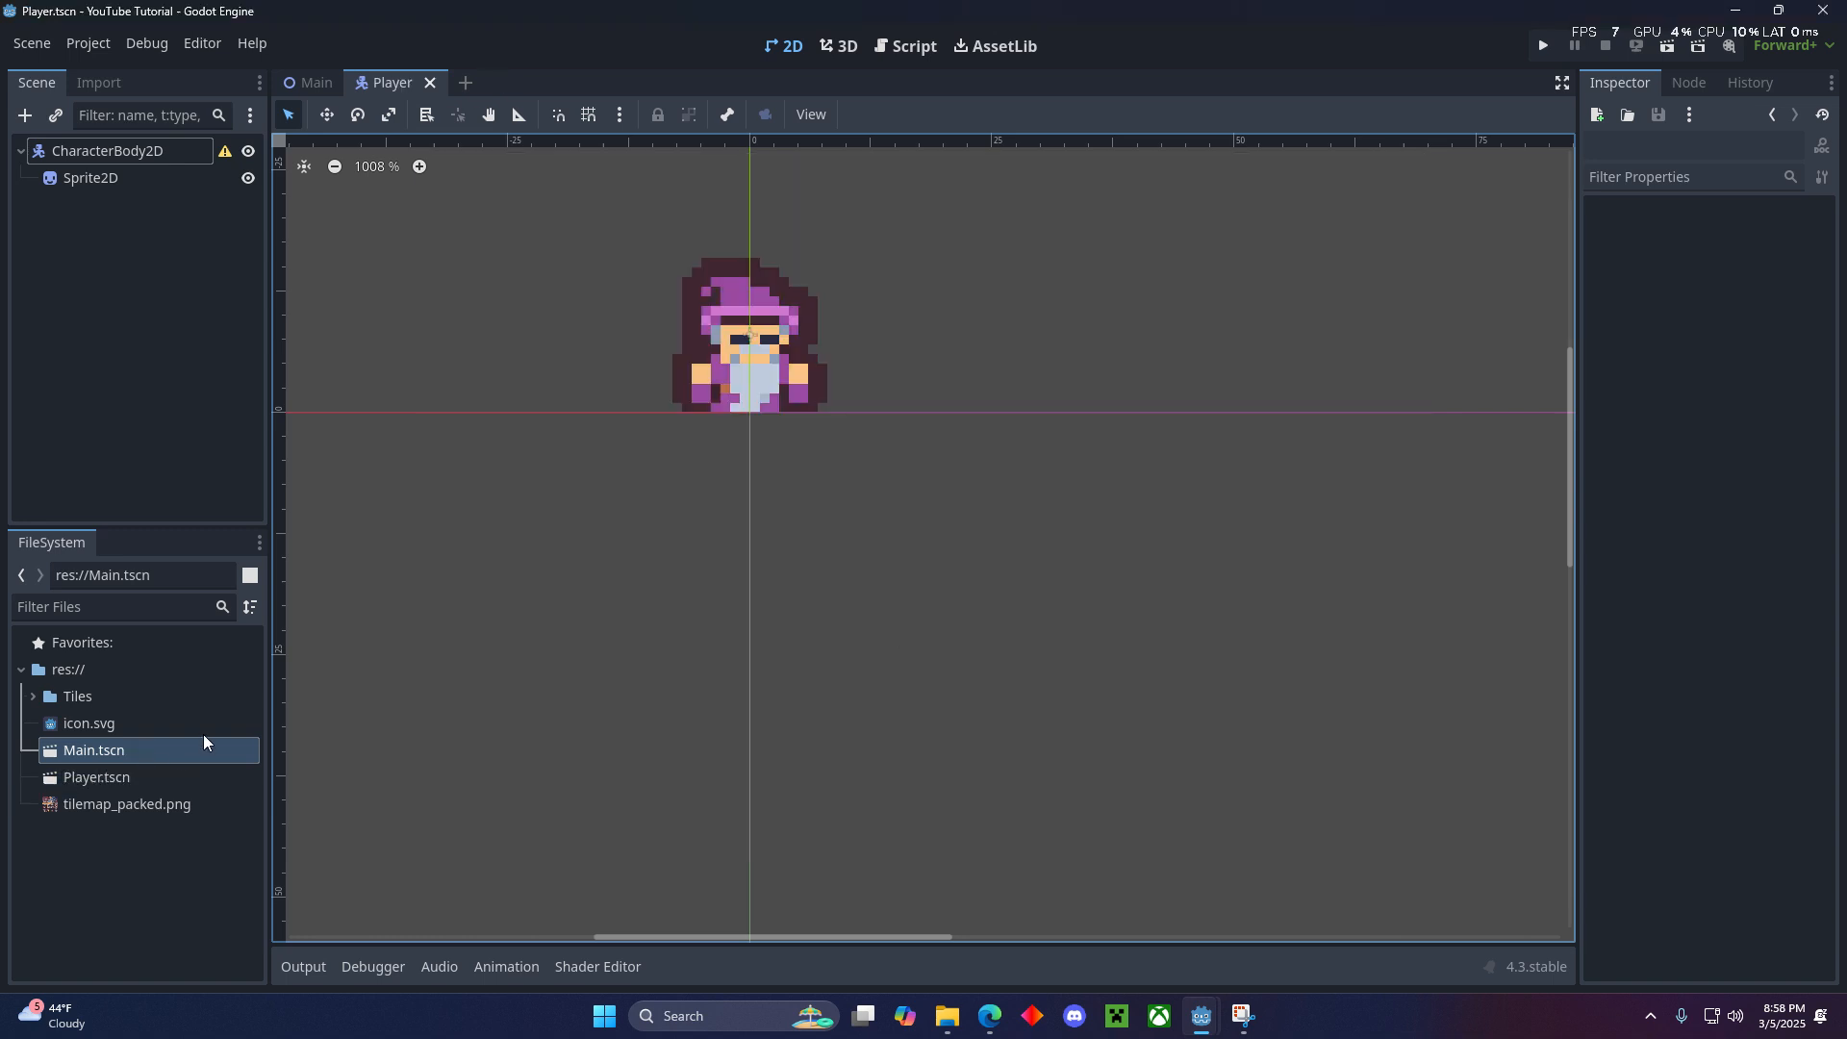
- Add a CollisionShape2D child node to the CharacterBody2D
scroll(791, 396, "down", 1)
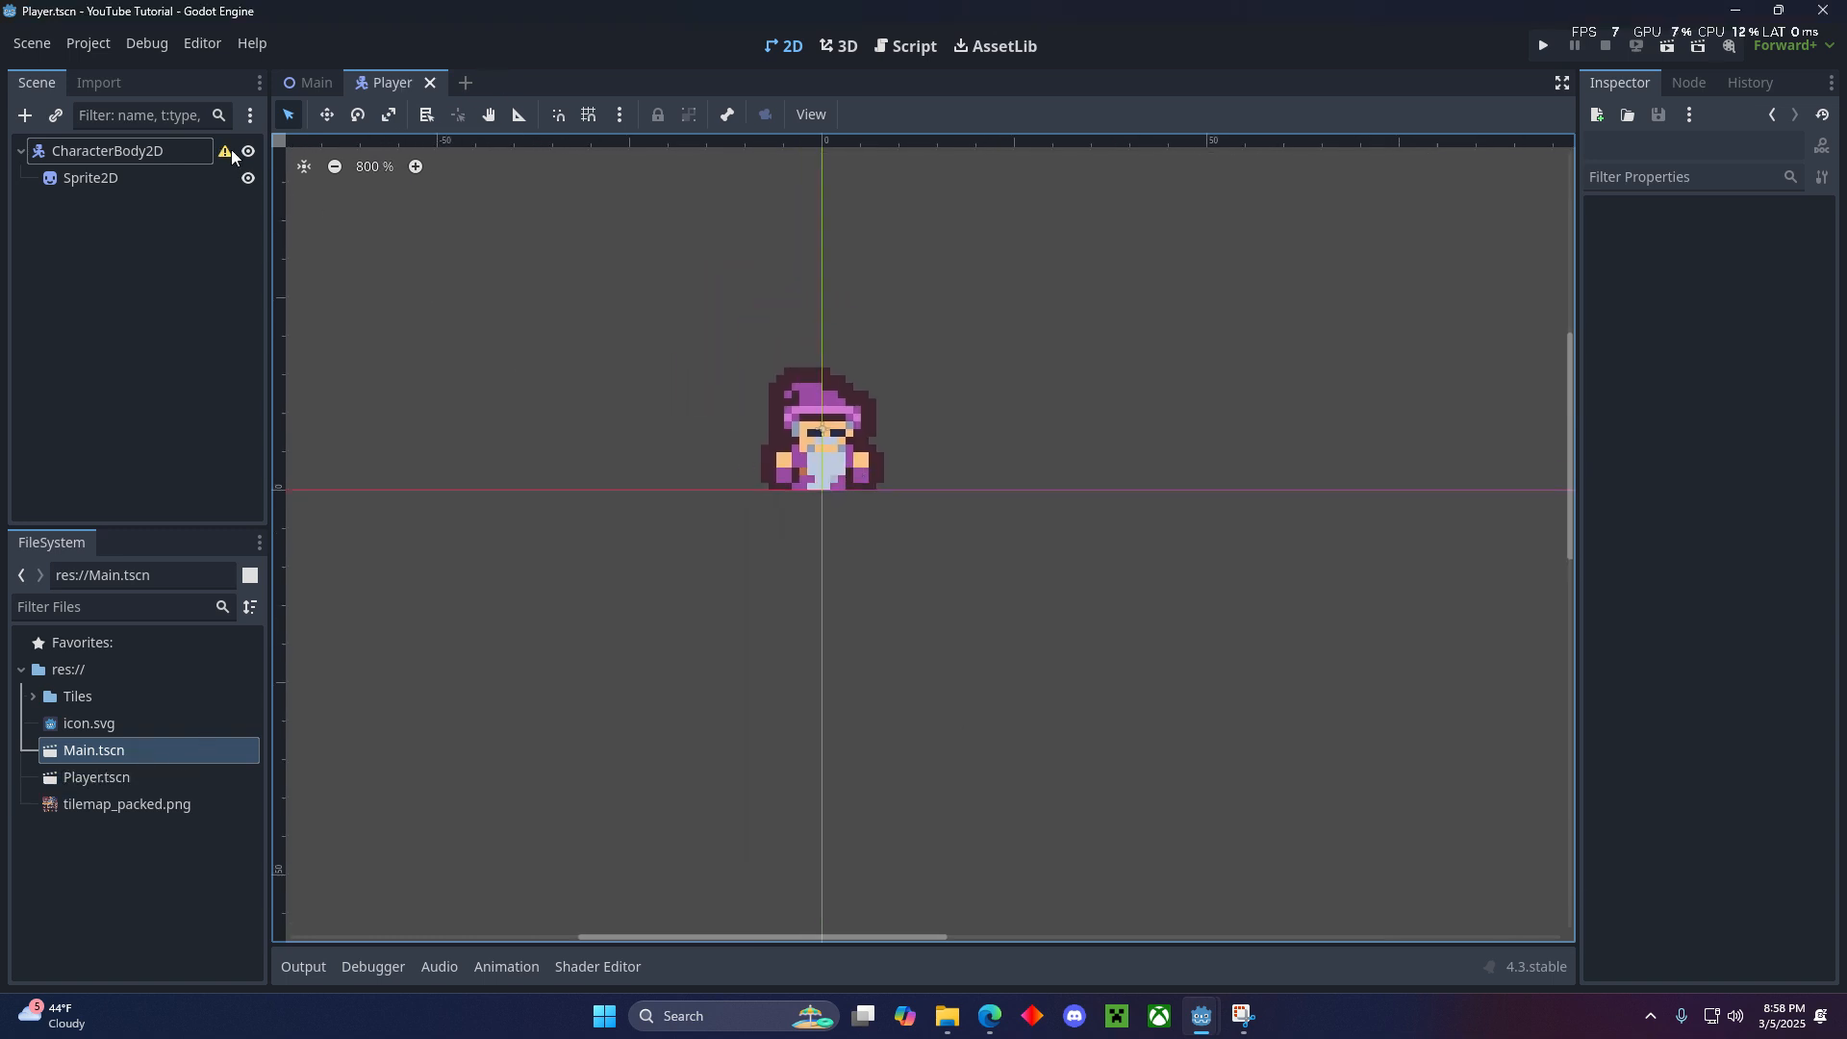
mouse_move(217, 153)
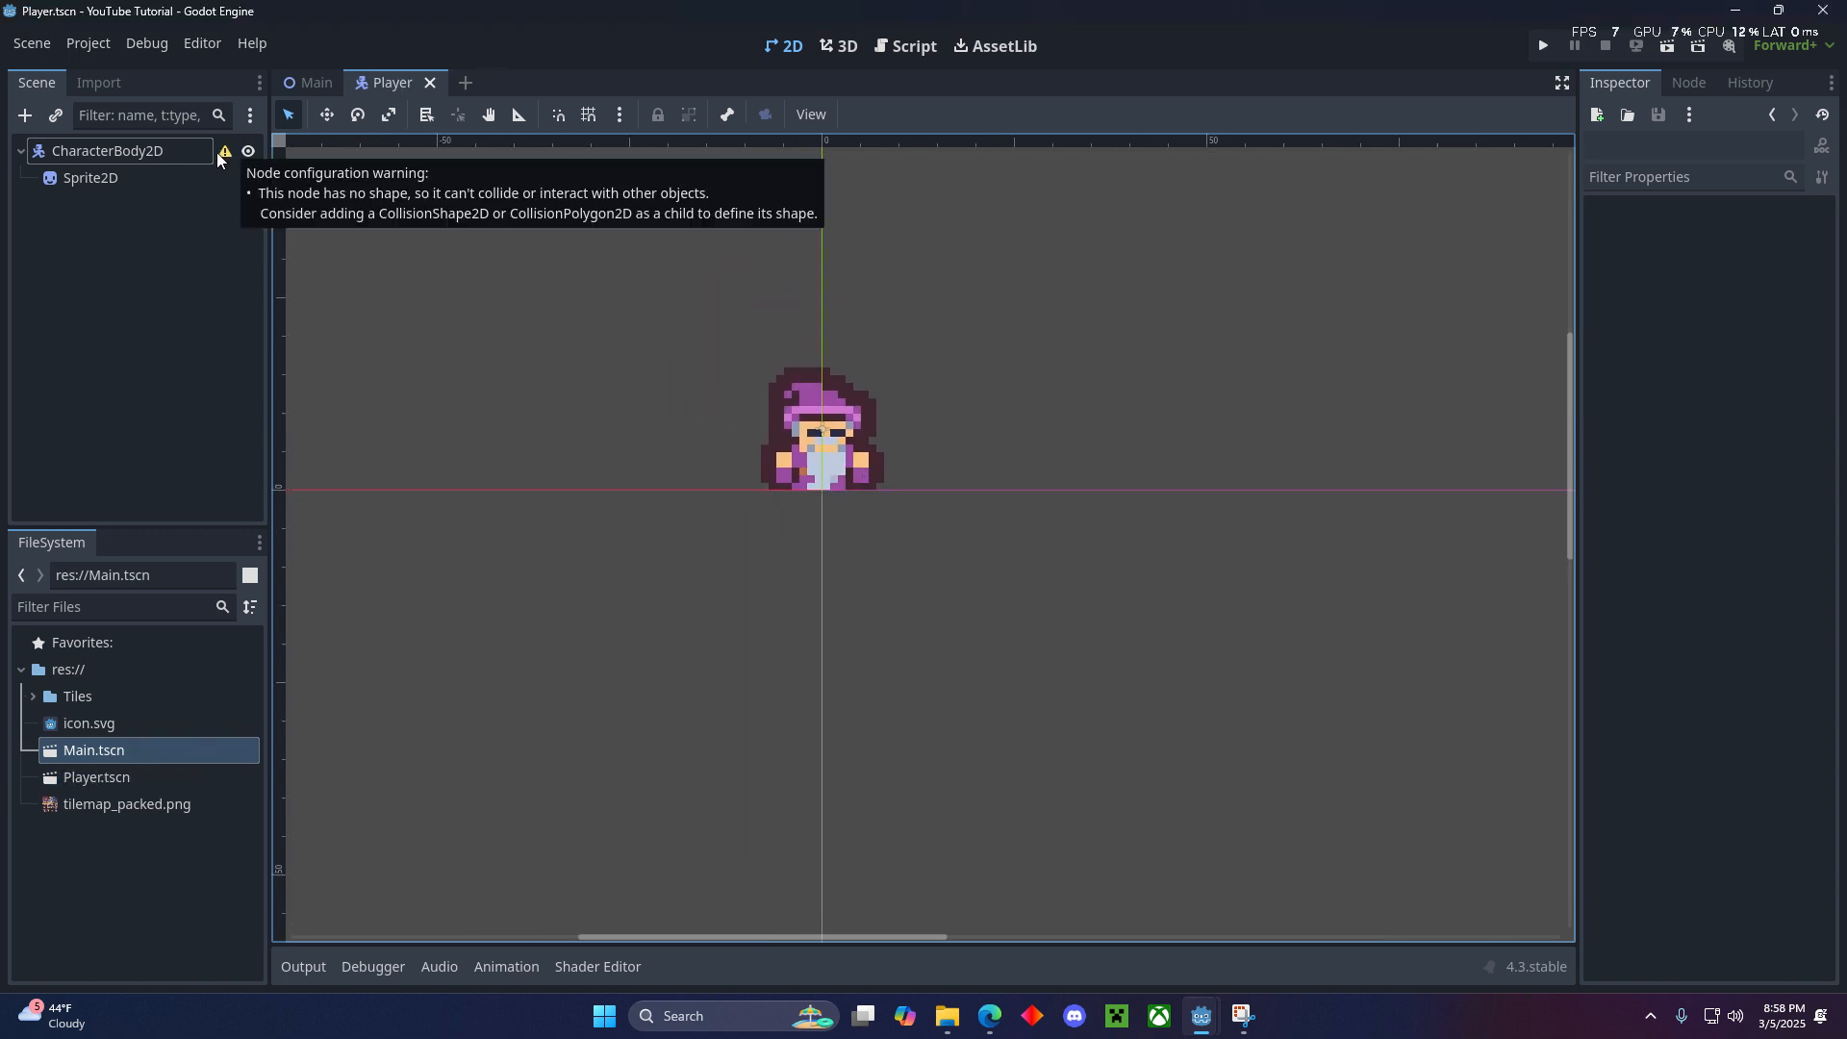
left_click(24, 114)
type("coll")
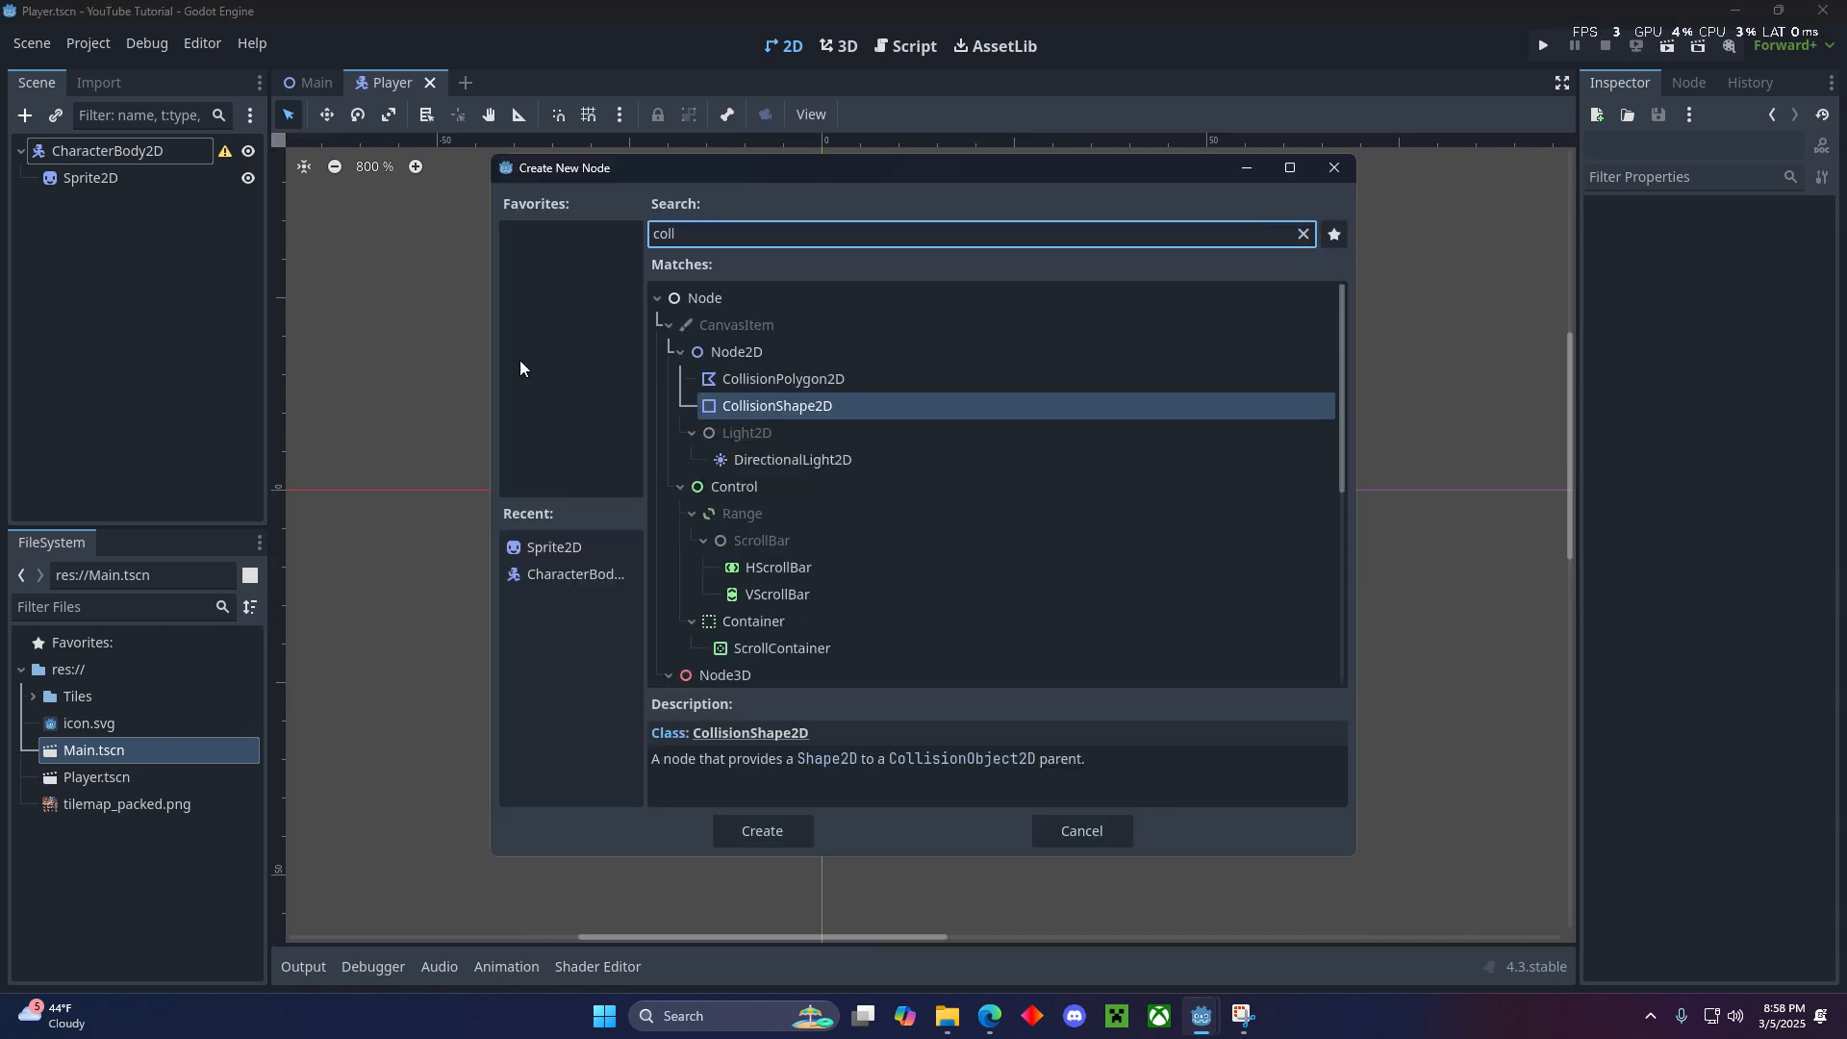
key("Return")
- Assign a new CapsuleShape2D as the shape of the CollisionShape2D
scroll(1059, 462, "up", 2)
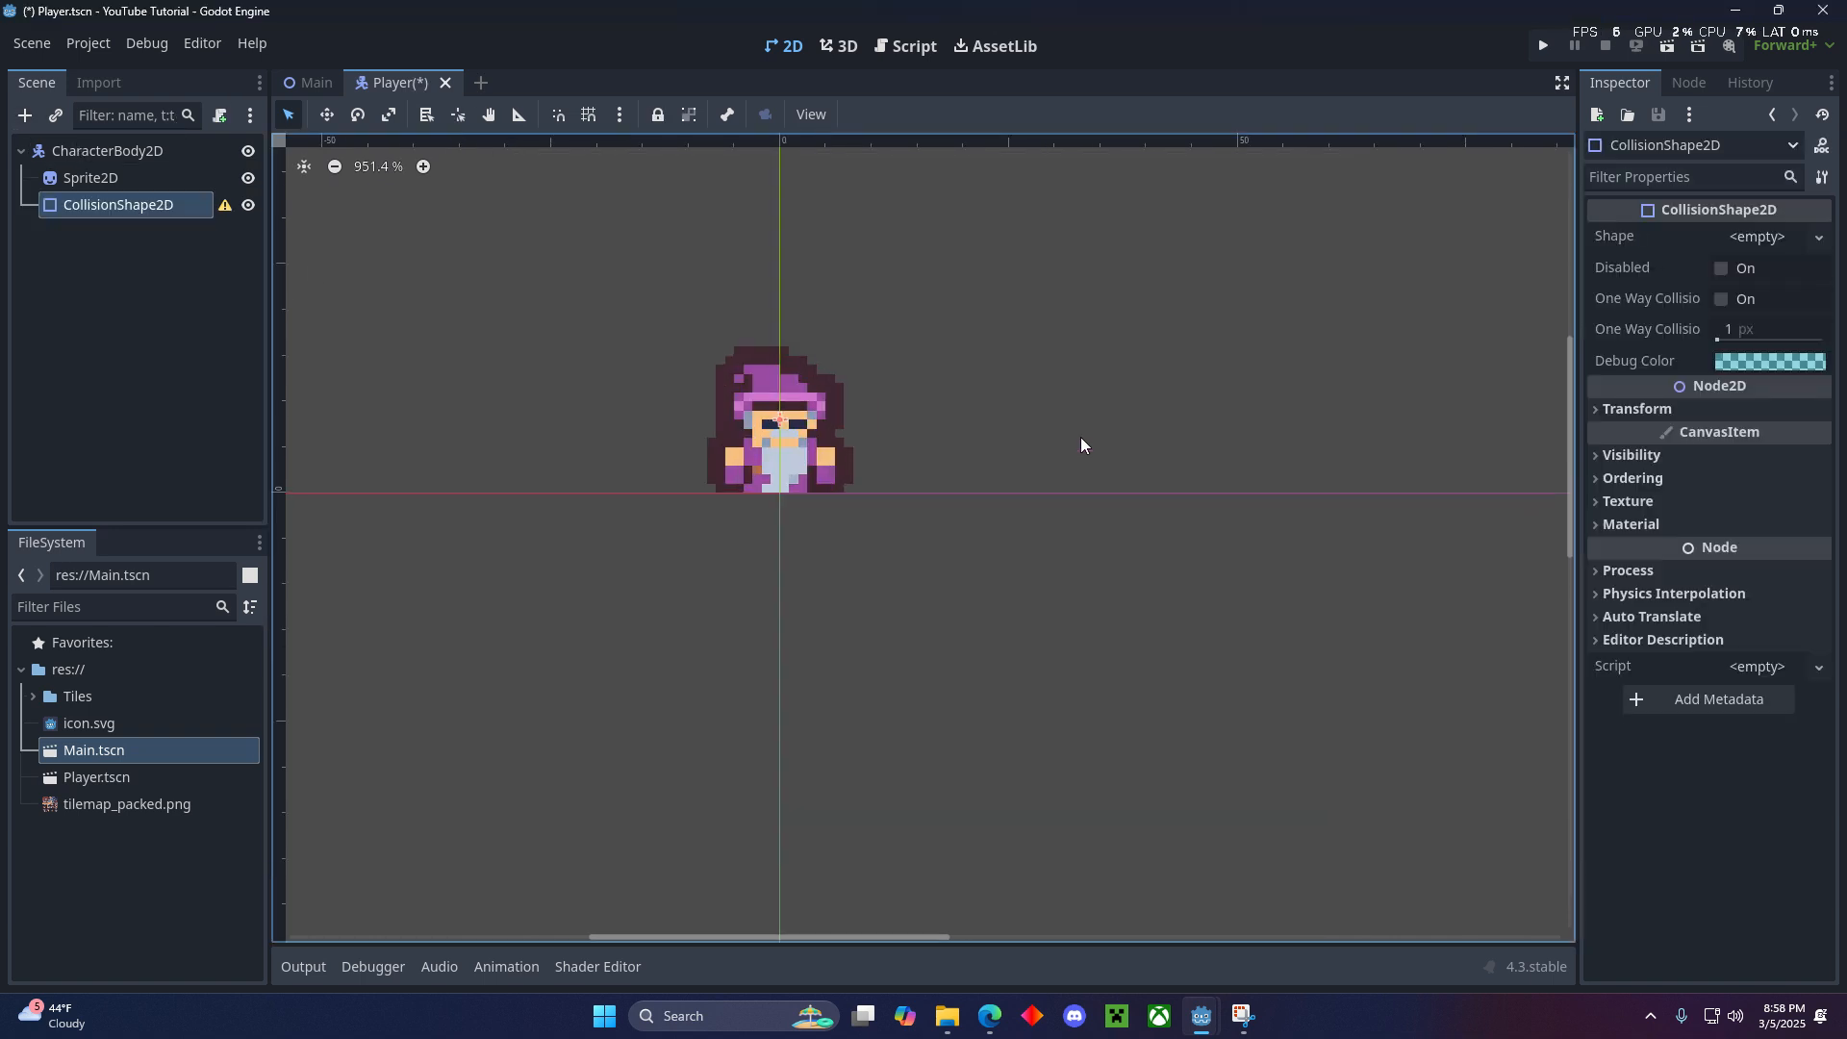
scroll(962, 423, "up", 2)
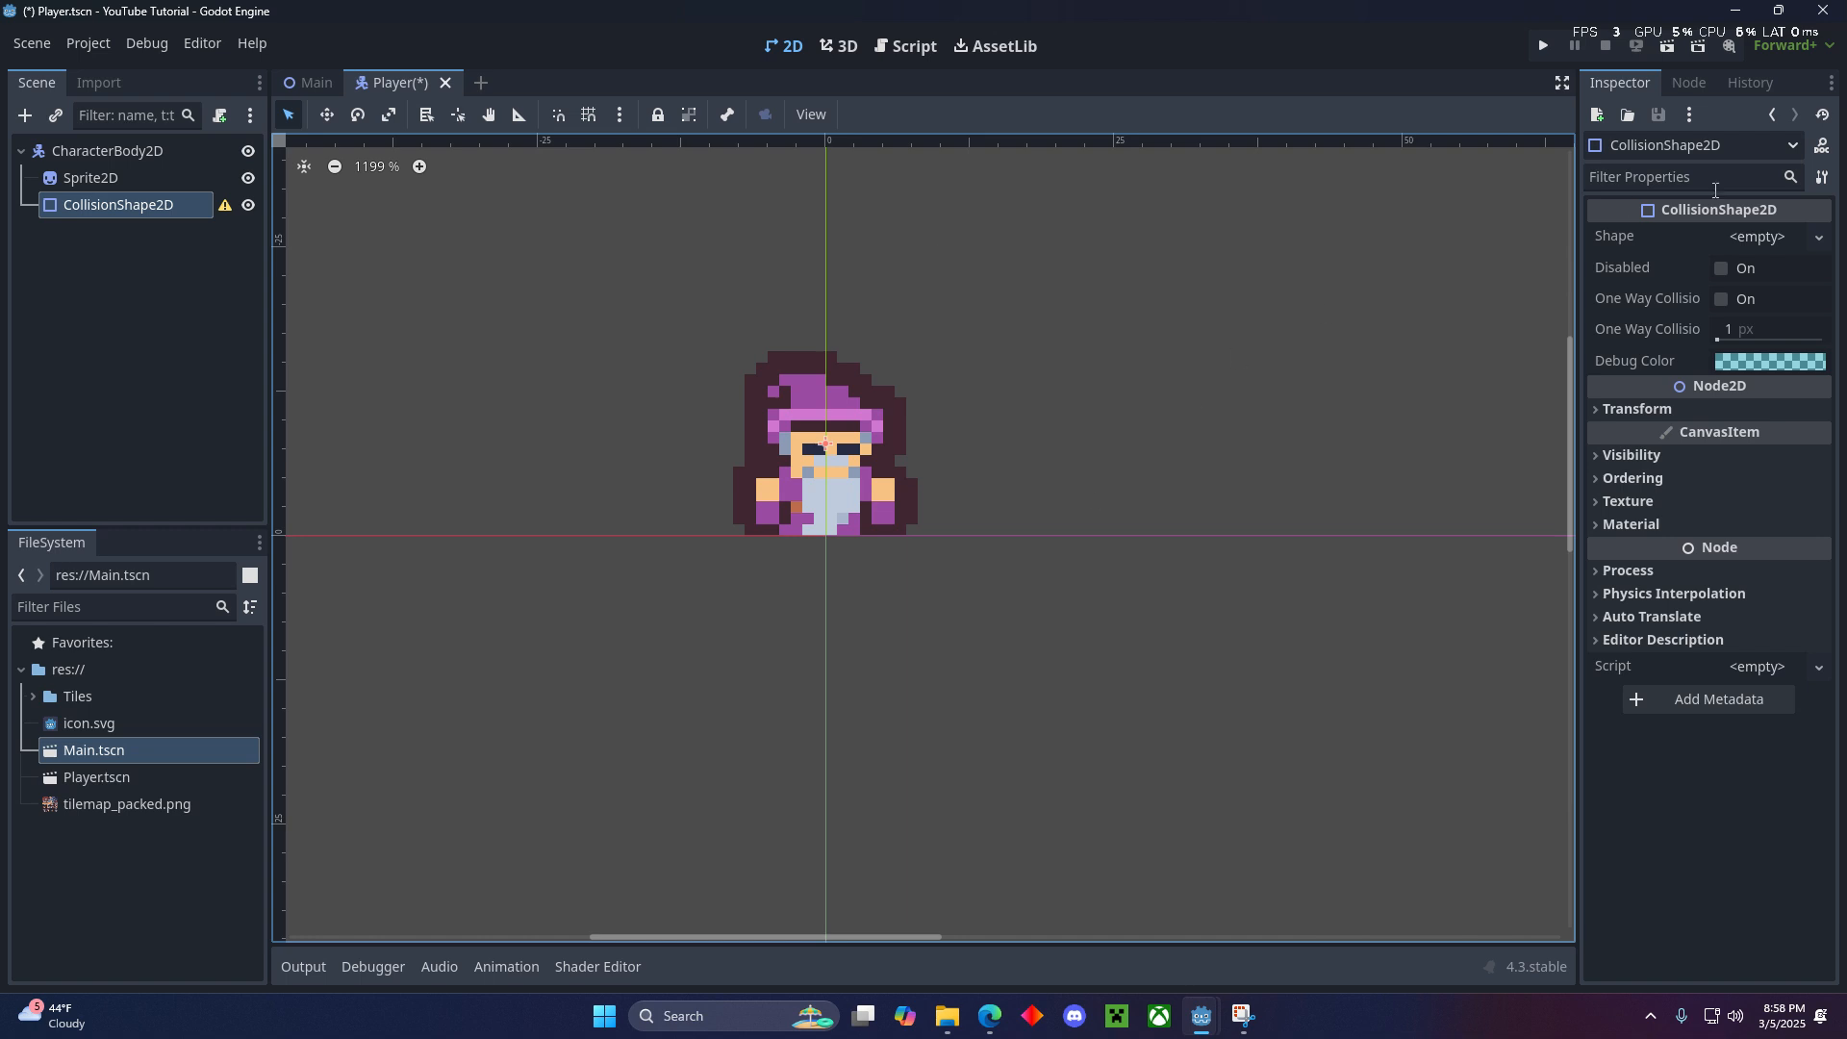
left_click(1765, 237)
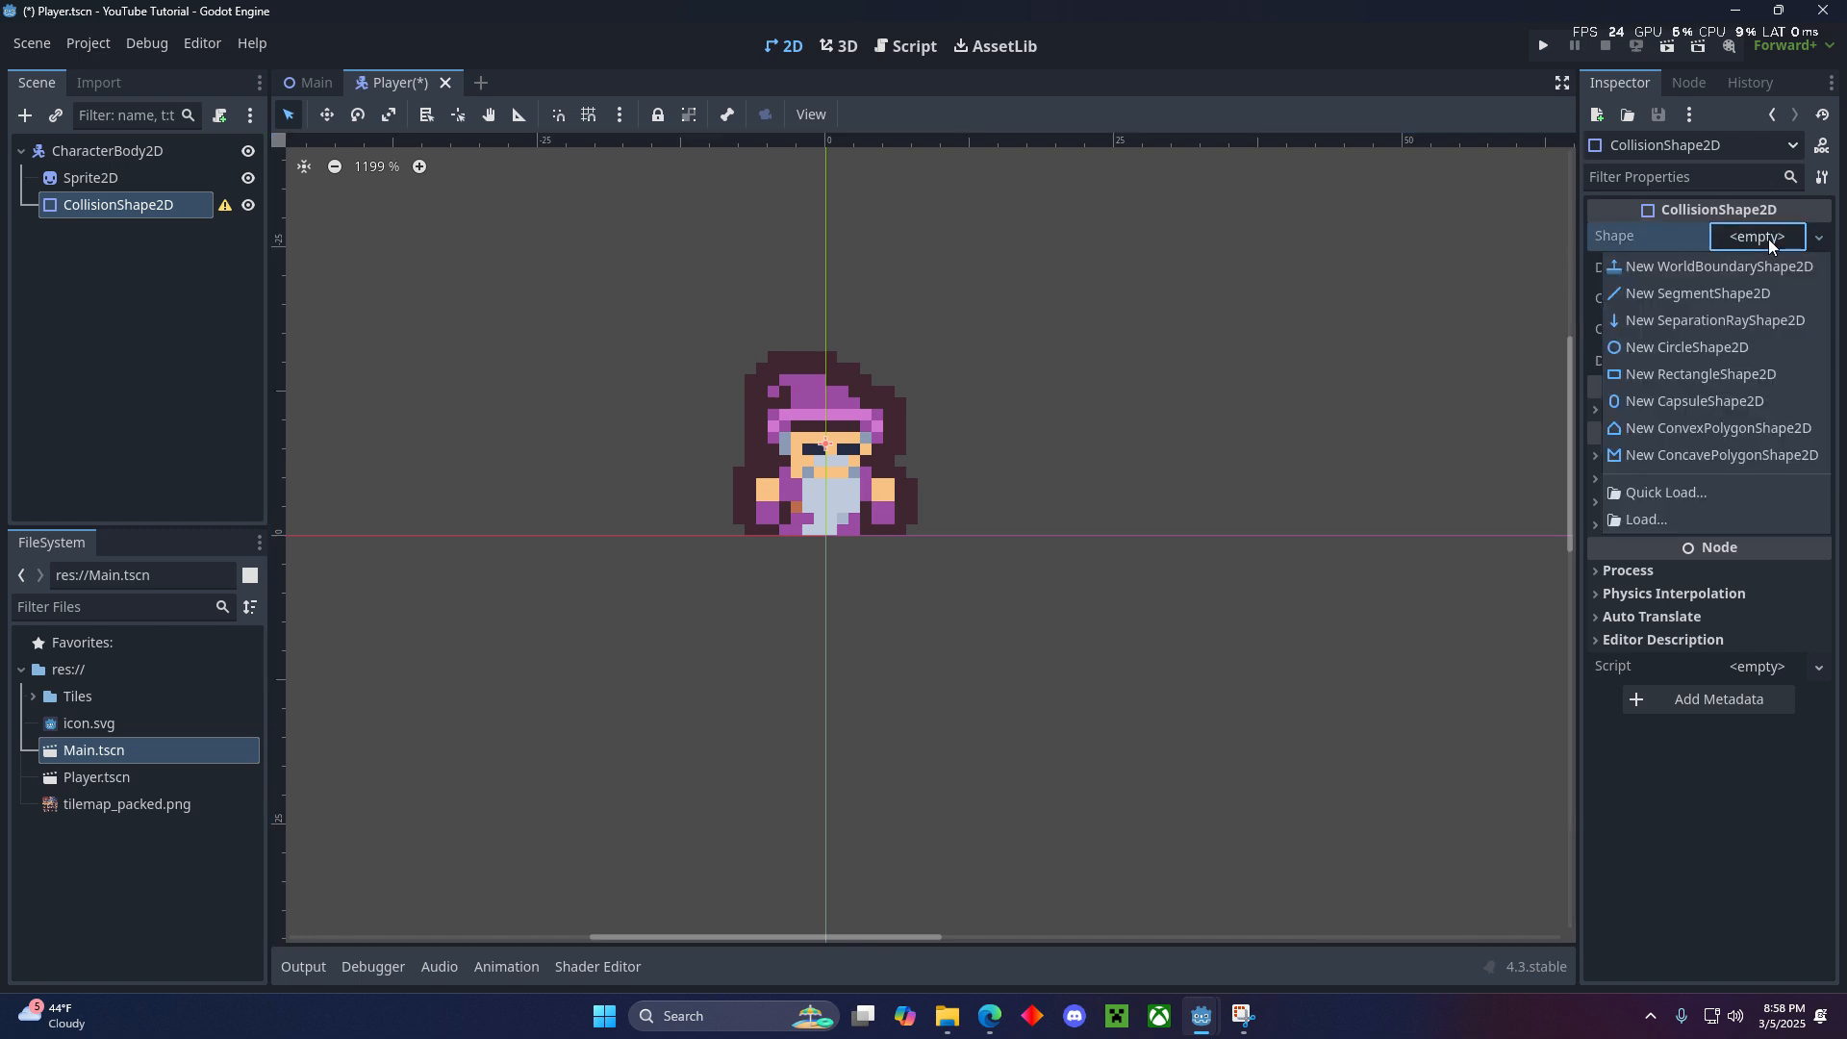
left_click(1723, 399)
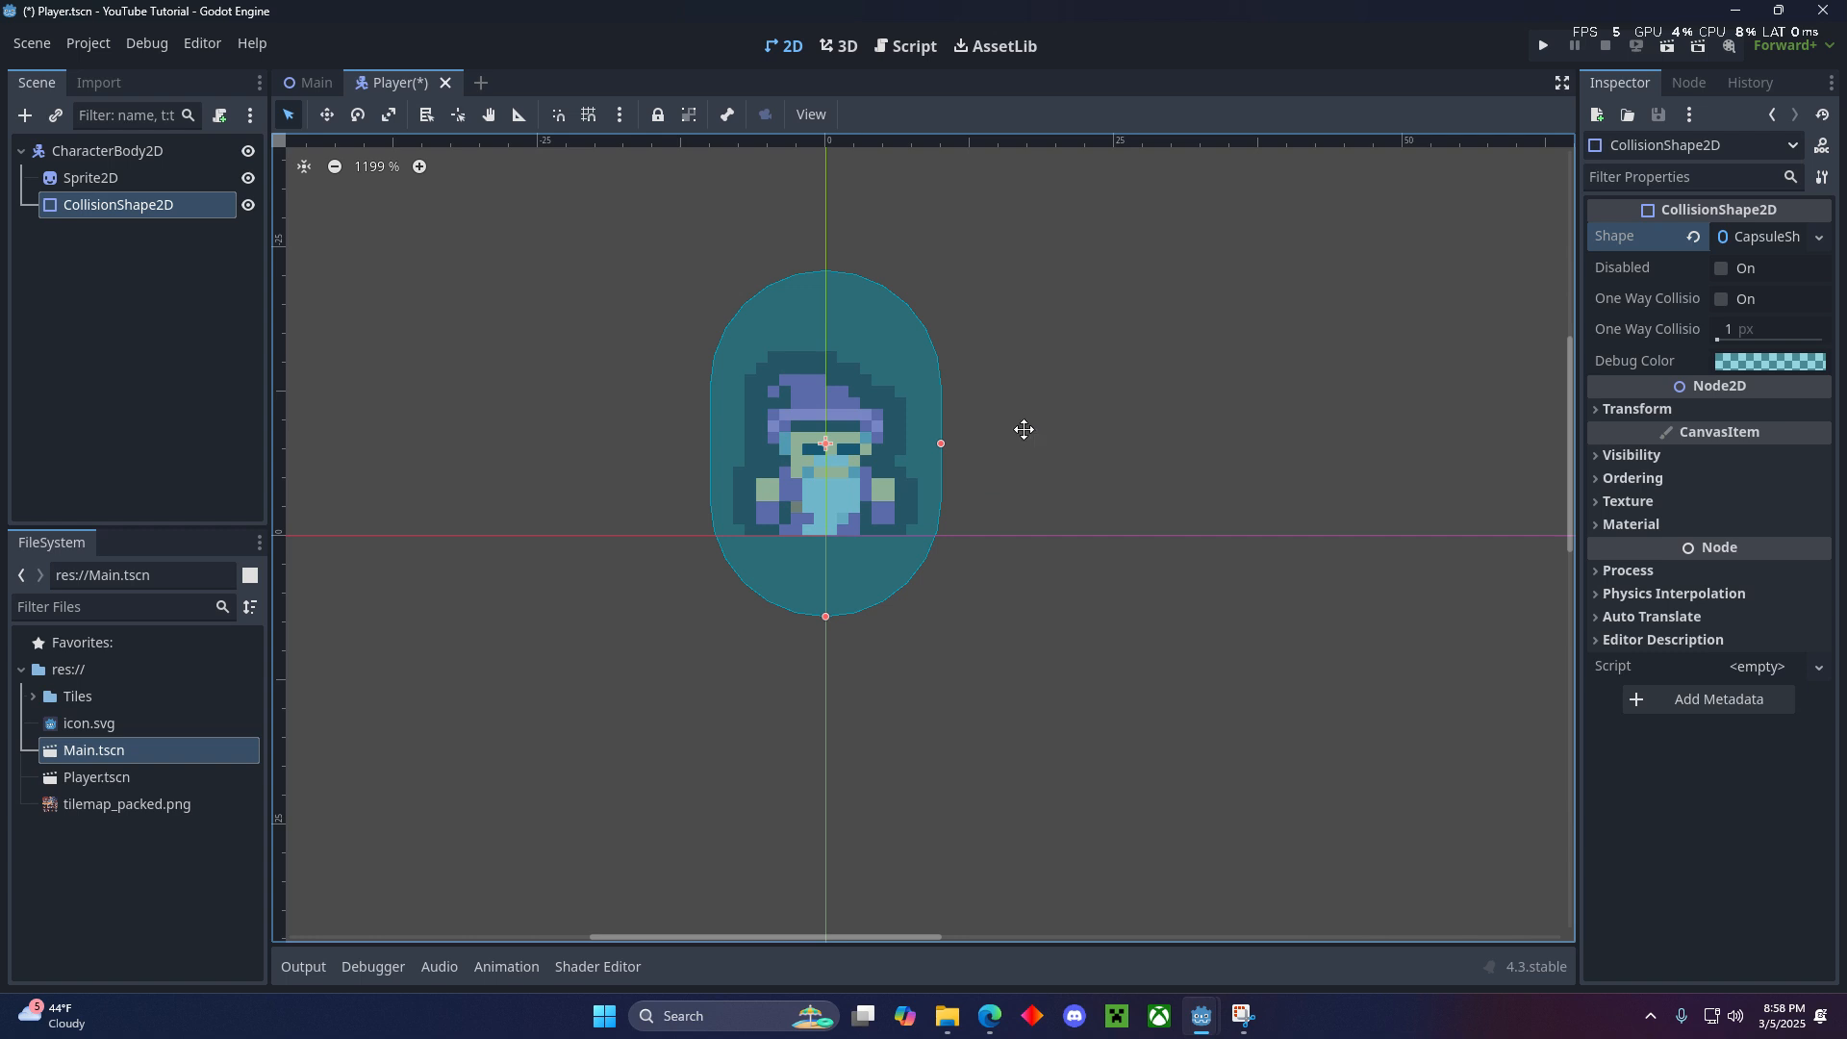
- Shrink the capsule collision shape around the wizard's body to about 10 px wide and 12 px tall
scroll(1023, 462, "up", 2)
left_click_drag(1001, 433, 930, 439)
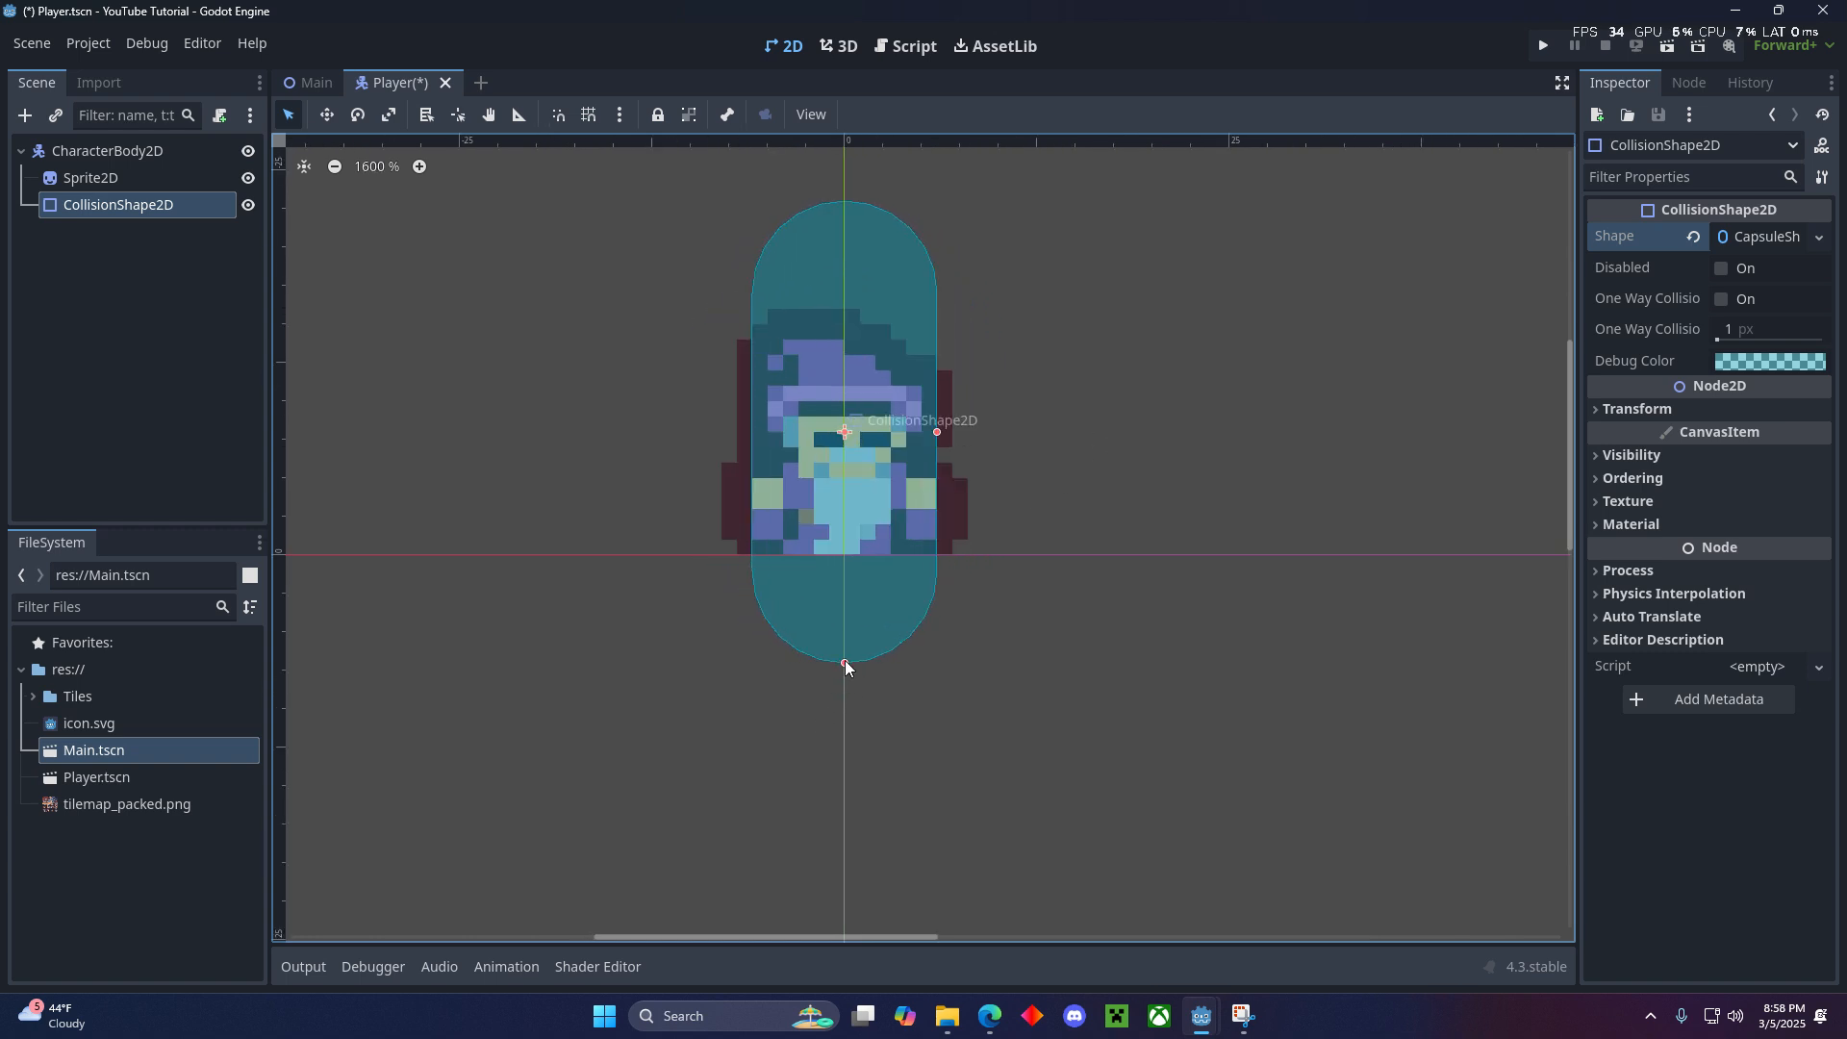
left_click_drag(845, 661, 854, 527)
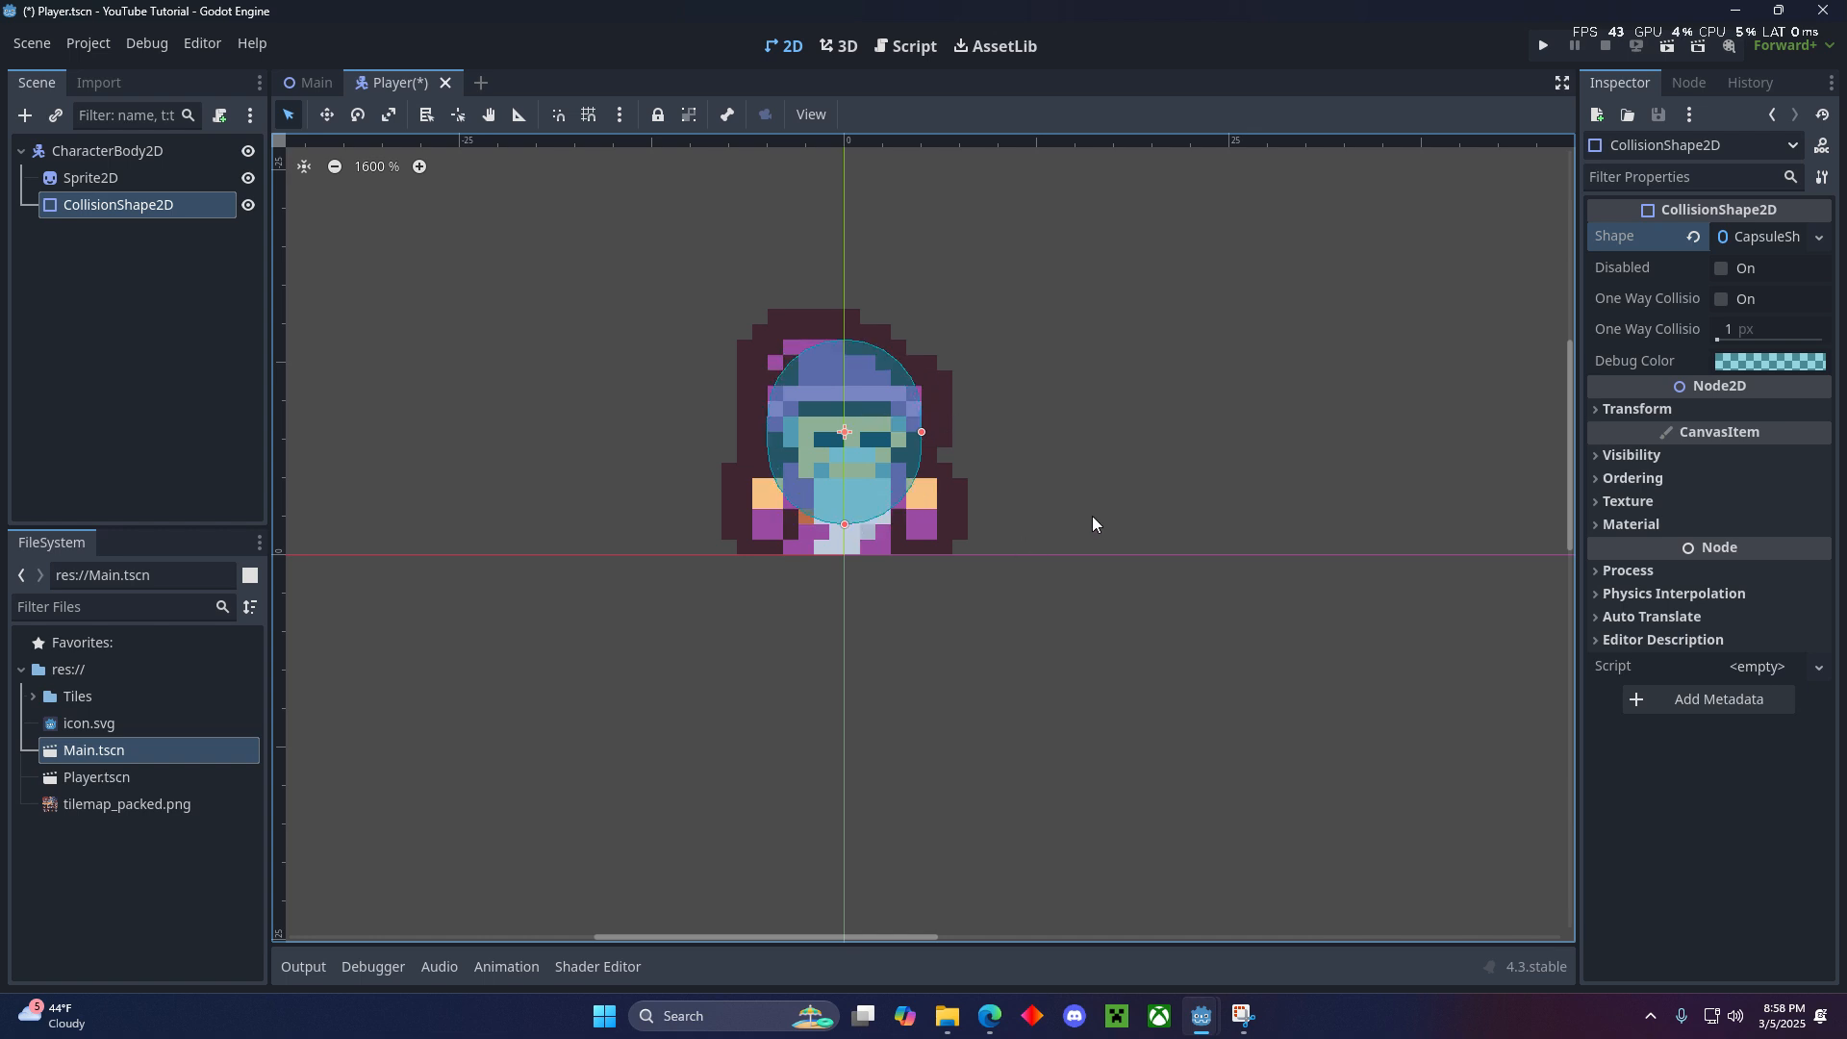
- Move the collision shape down 2 px so it ends at the horizontal axis, and save the Player scene
key("Down")
key("Down")
left_click(954, 596)
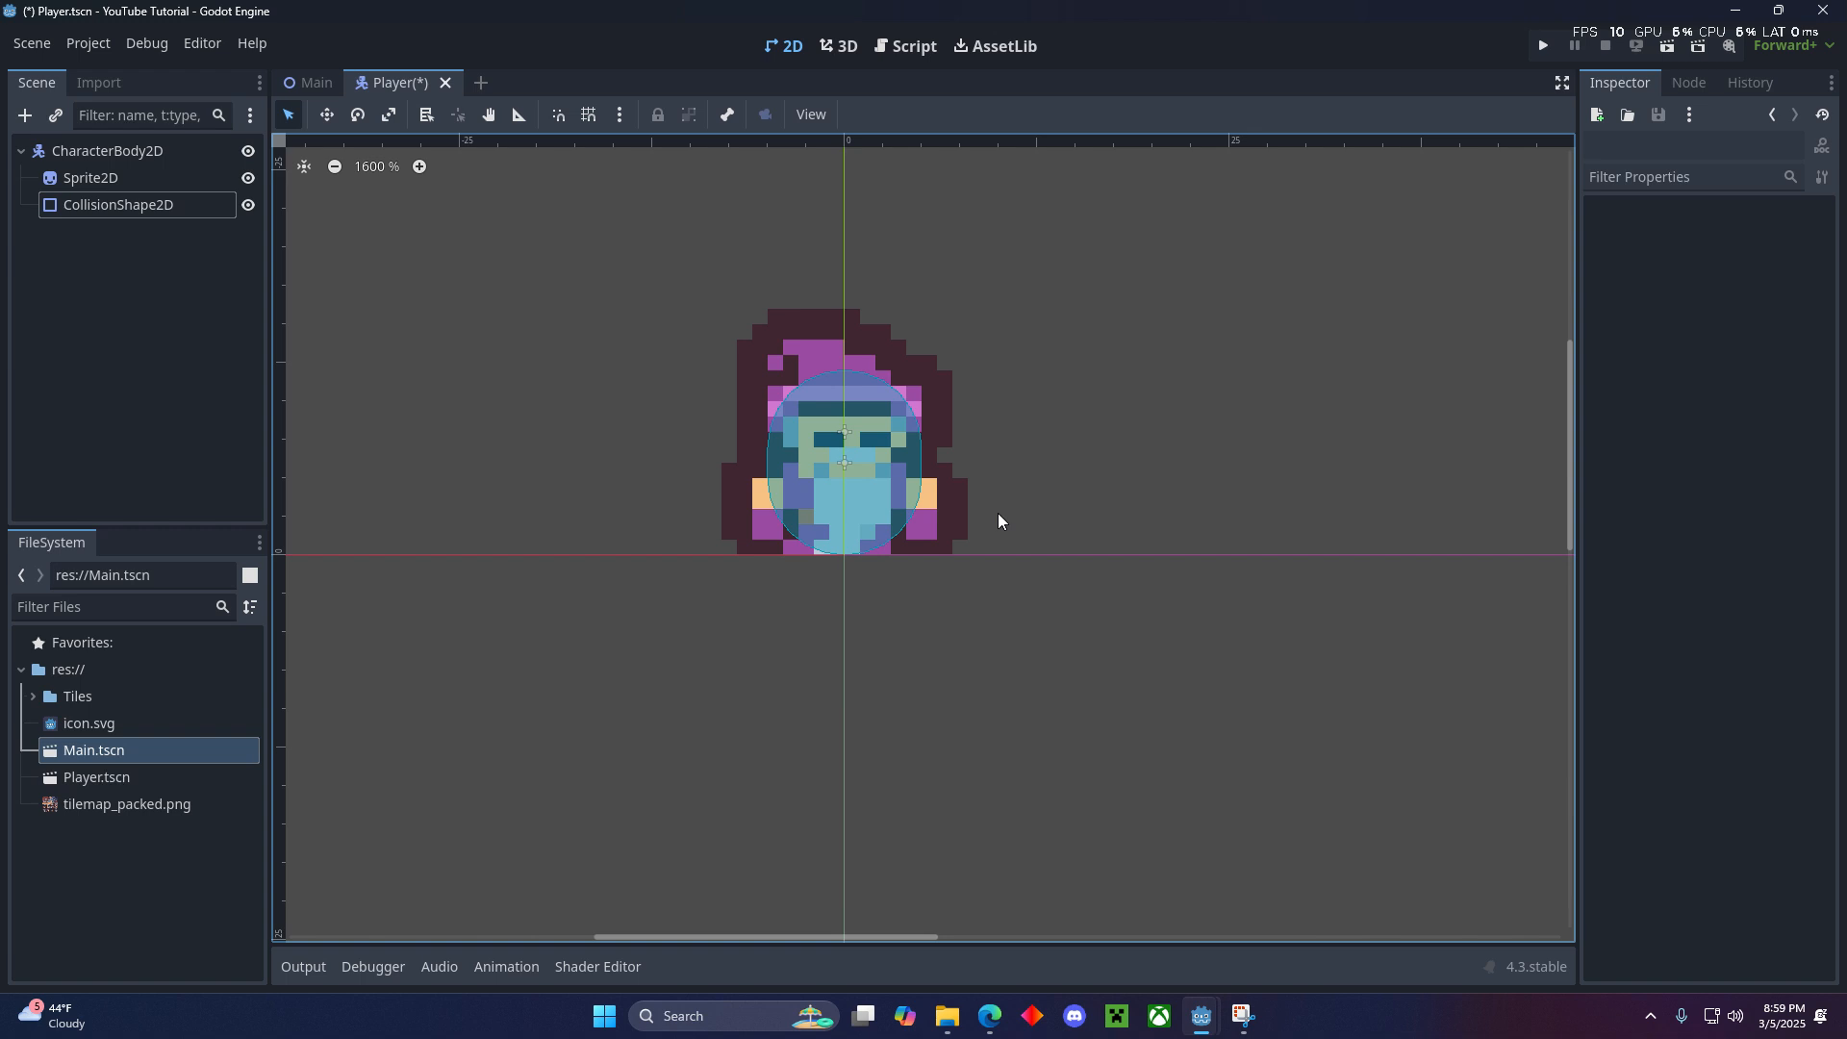
key("ctrl+s")
scroll(963, 462, "down", 2)
middle_click_drag(1008, 467, 1136, 516)
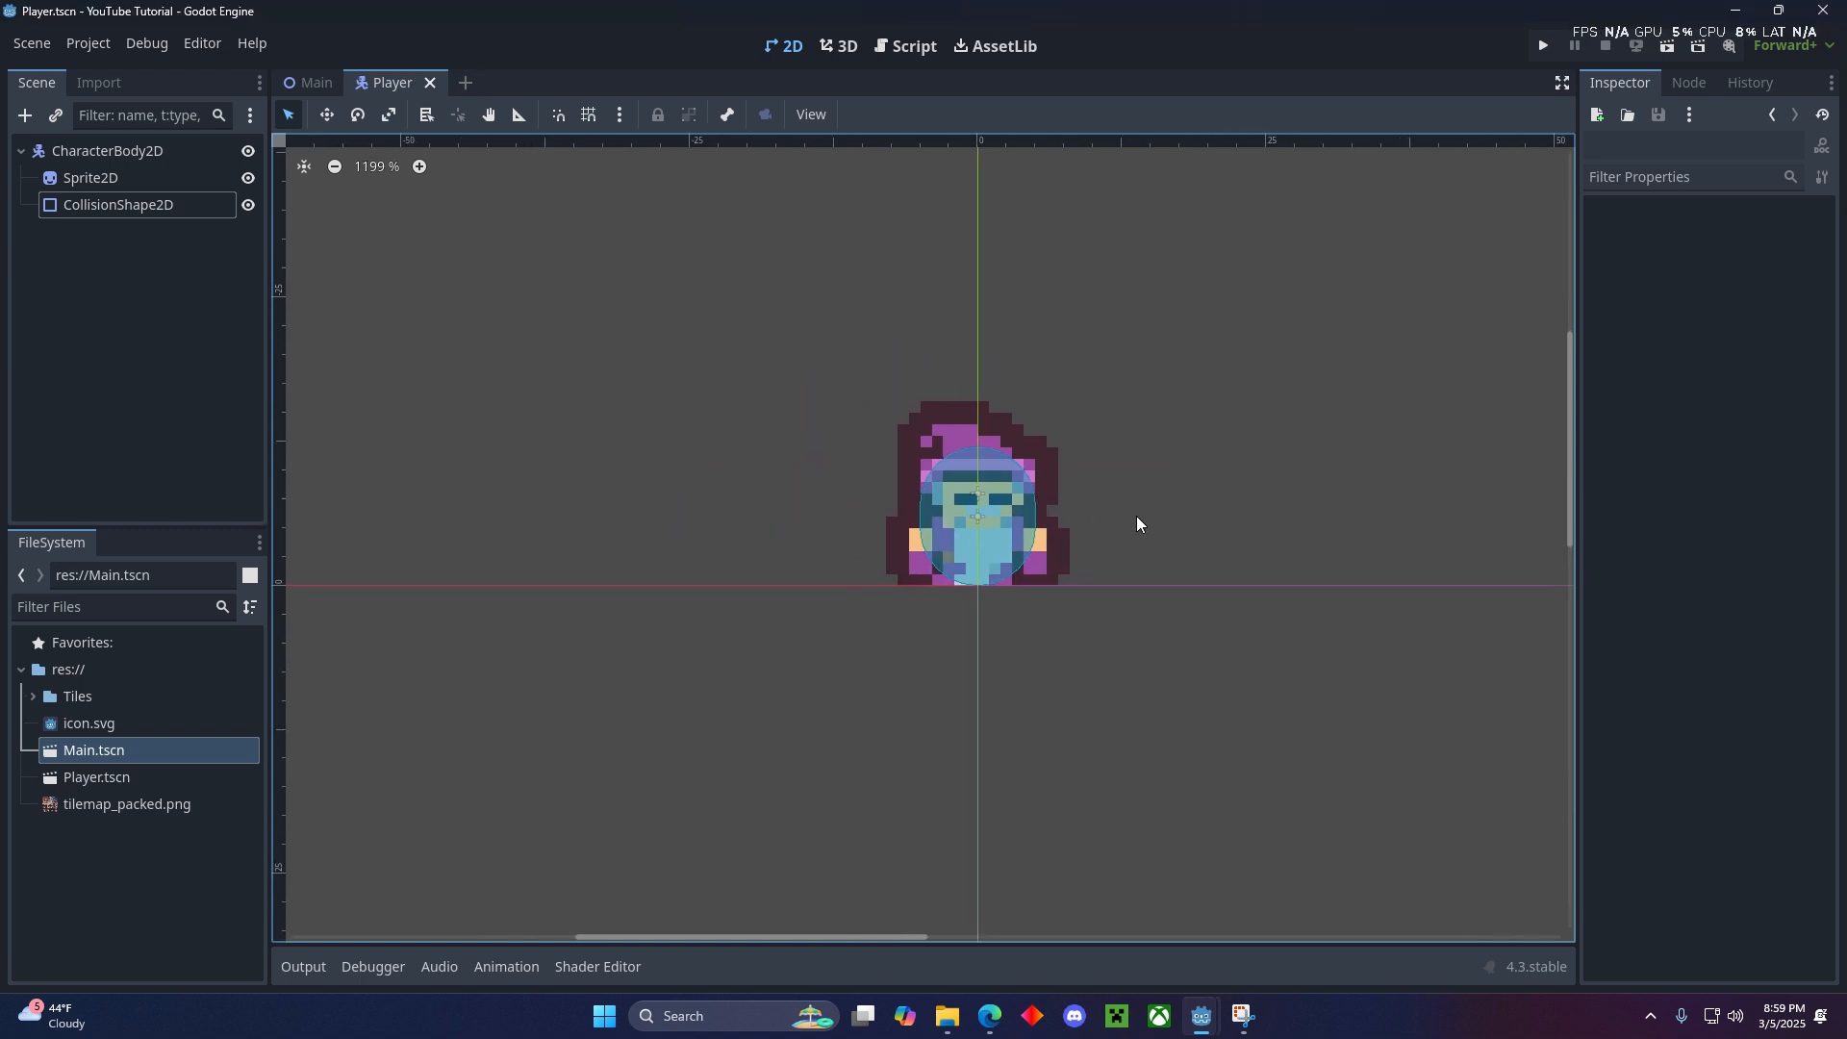
- Instance Player.tscn as a child of the Main node in the Main scene
left_click(310, 83)
left_click(177, 156)
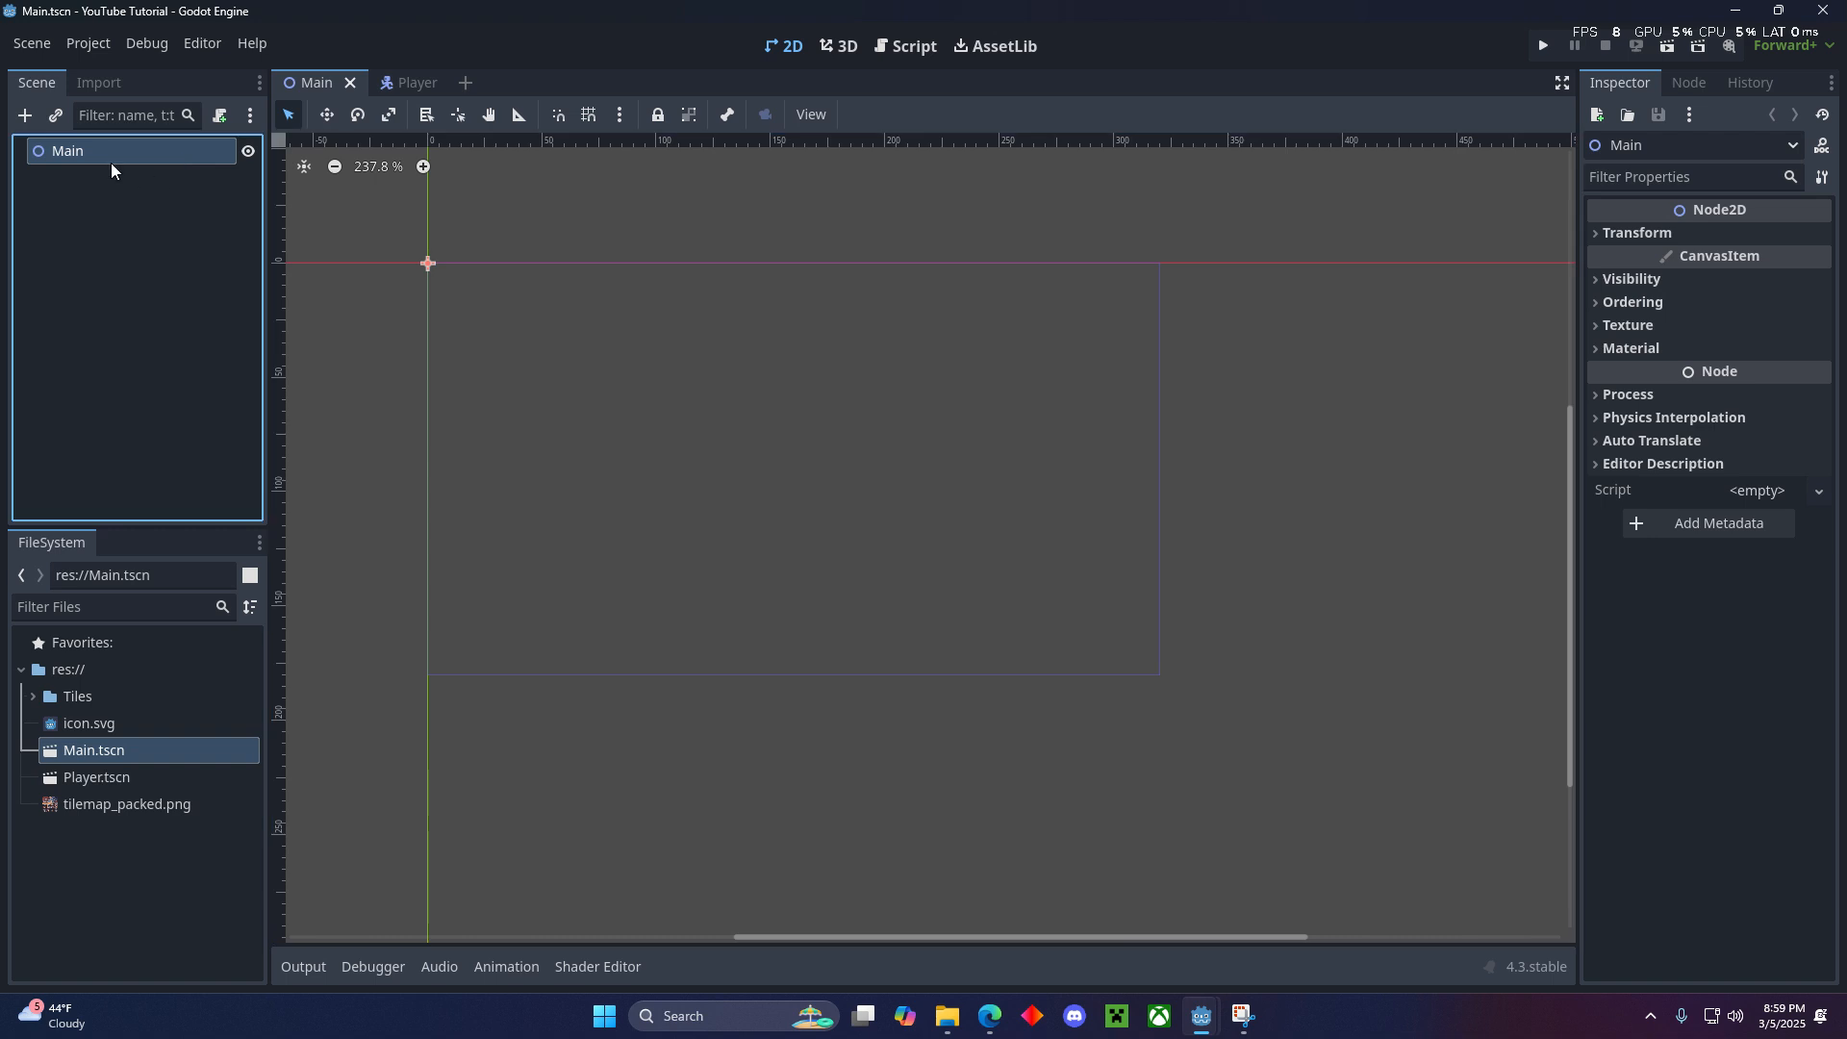
left_click(54, 118)
left_click(863, 451)
left_click(821, 701)
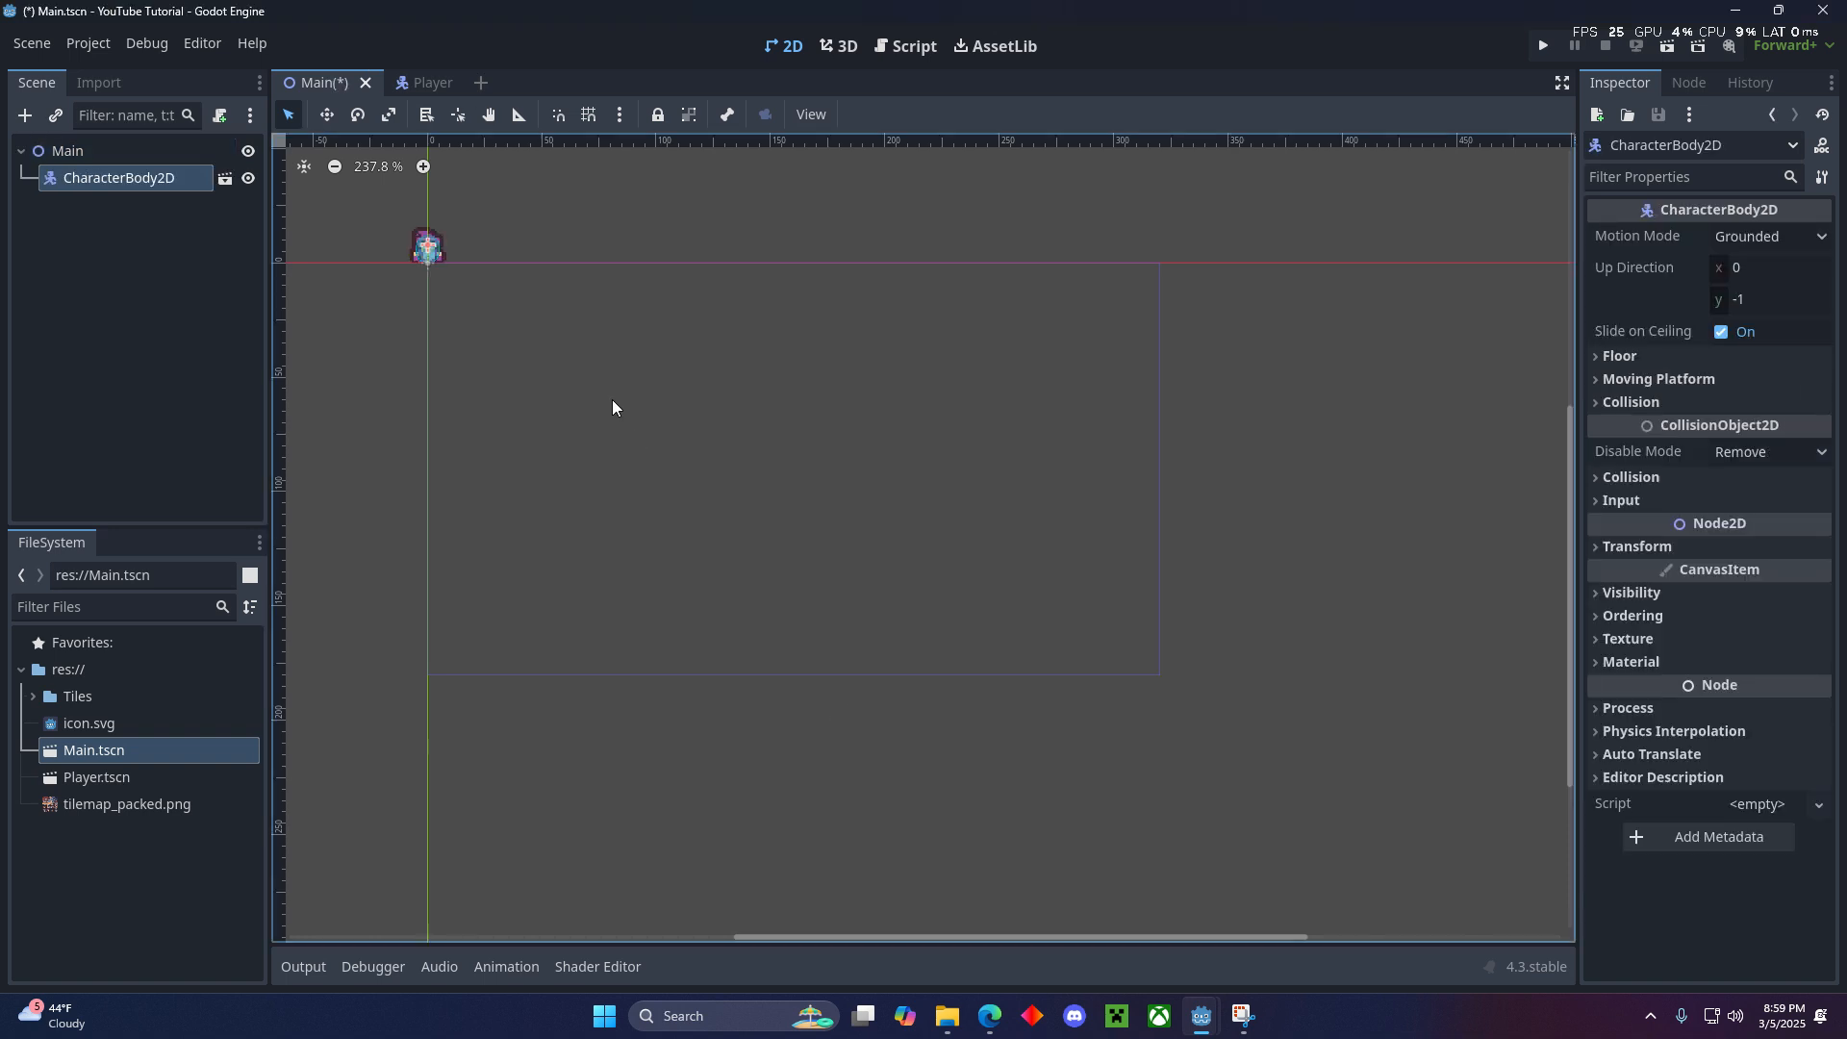
- Move the player instance to near the centre of the viewport rectangle and save the Main scene
scroll(527, 333, "up", 5)
middle_click_drag(474, 251, 615, 345)
left_click(324, 116)
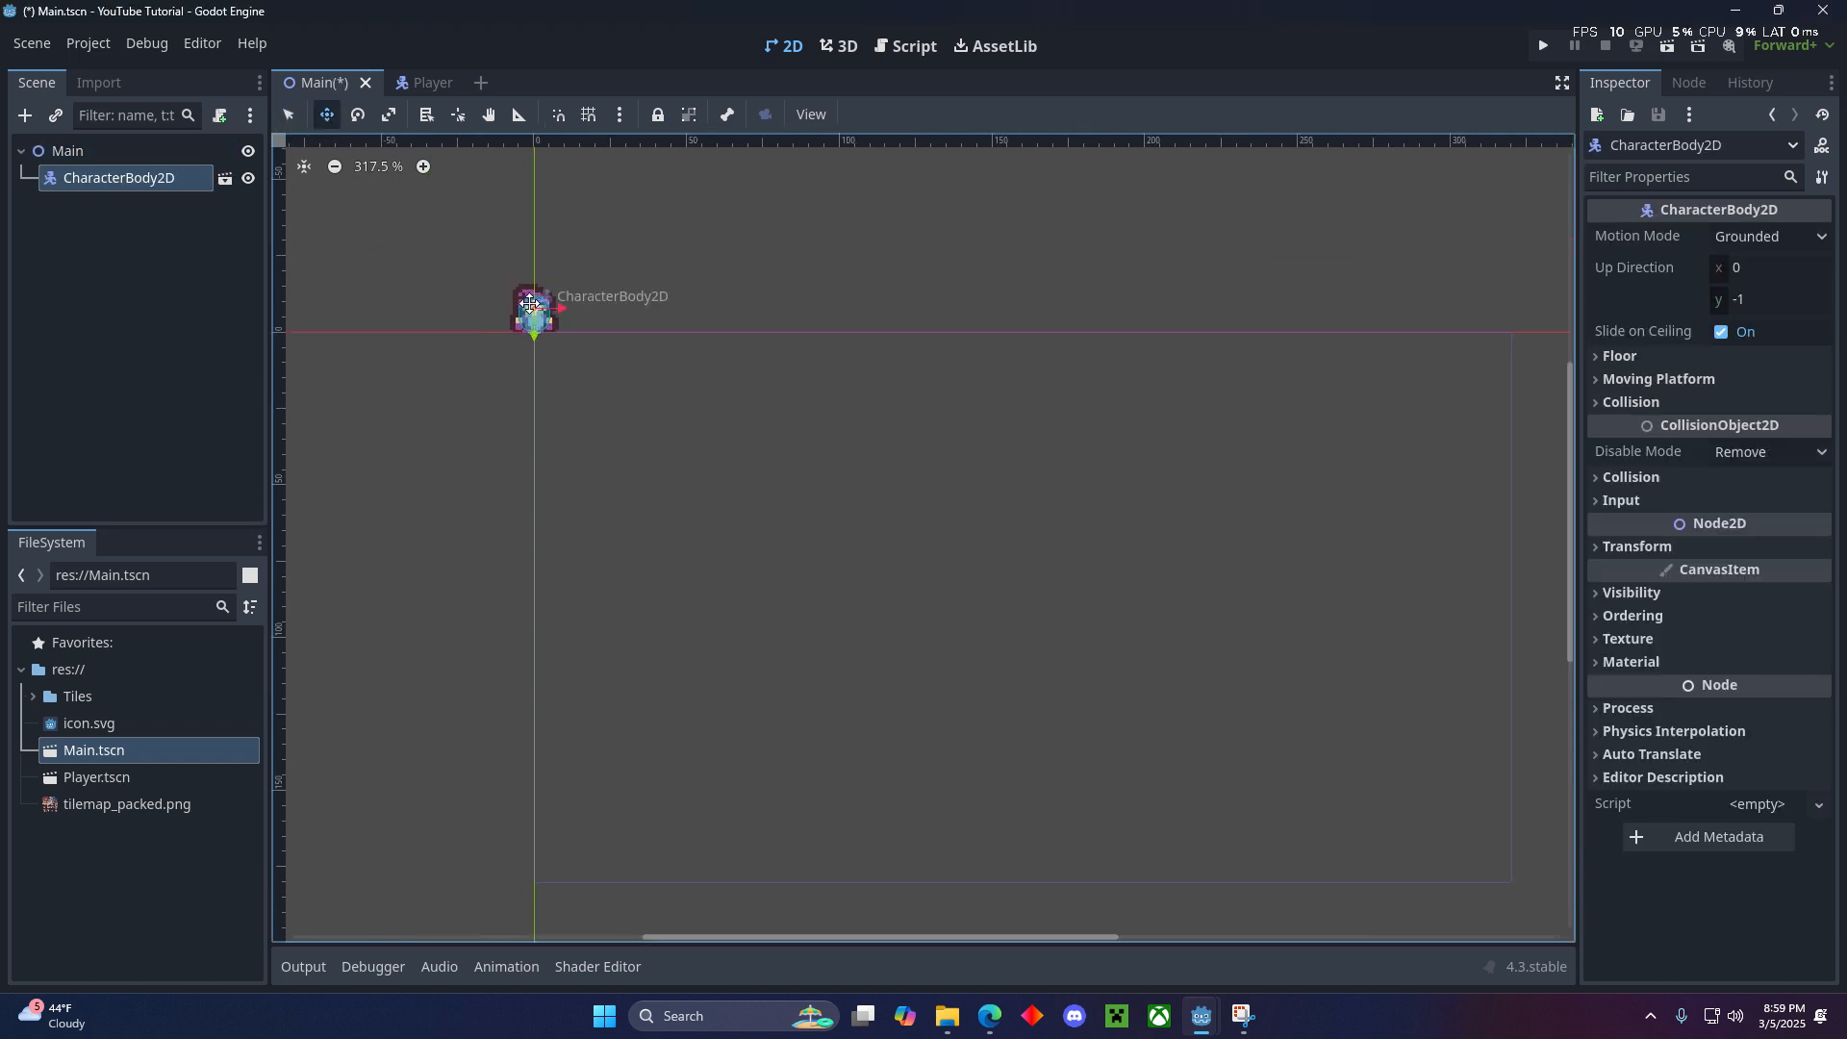
left_click_drag(533, 309, 875, 579)
scroll(875, 579, "down", 5)
middle_click_drag(874, 579, 802, 455)
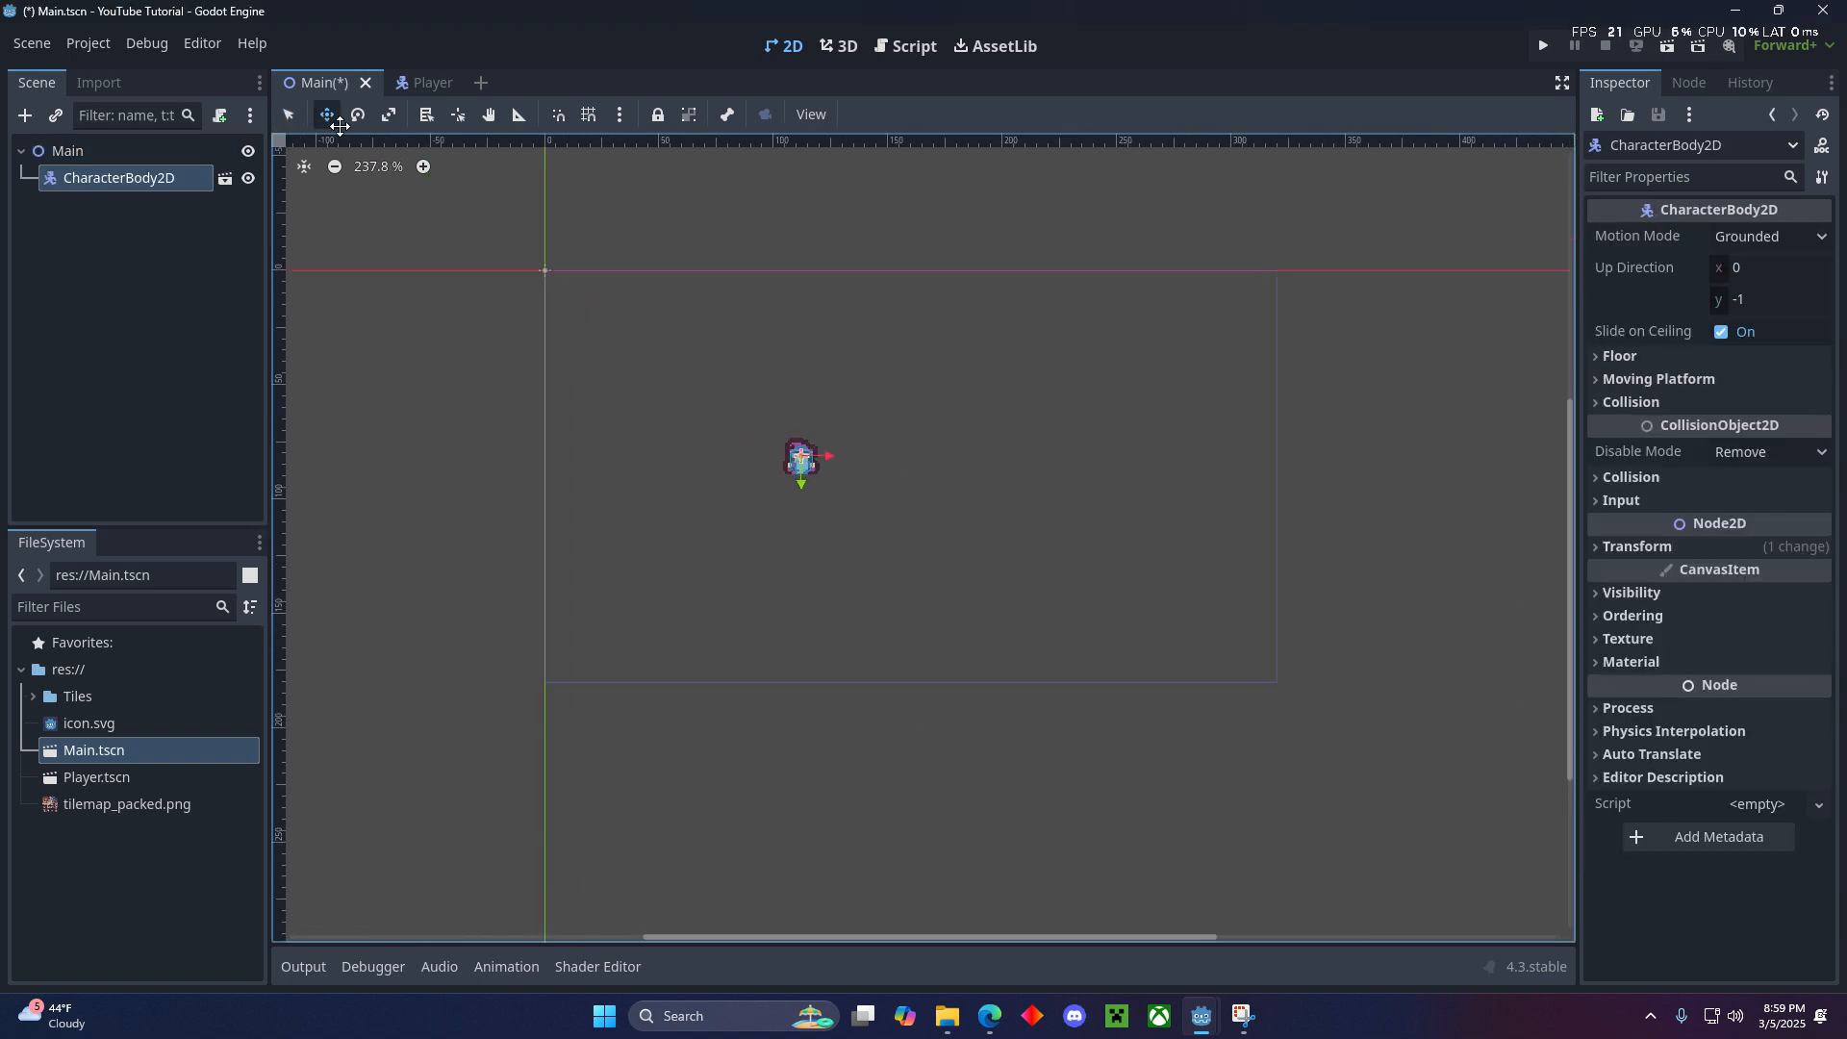
left_click_drag(815, 462, 900, 462)
left_click(182, 215)
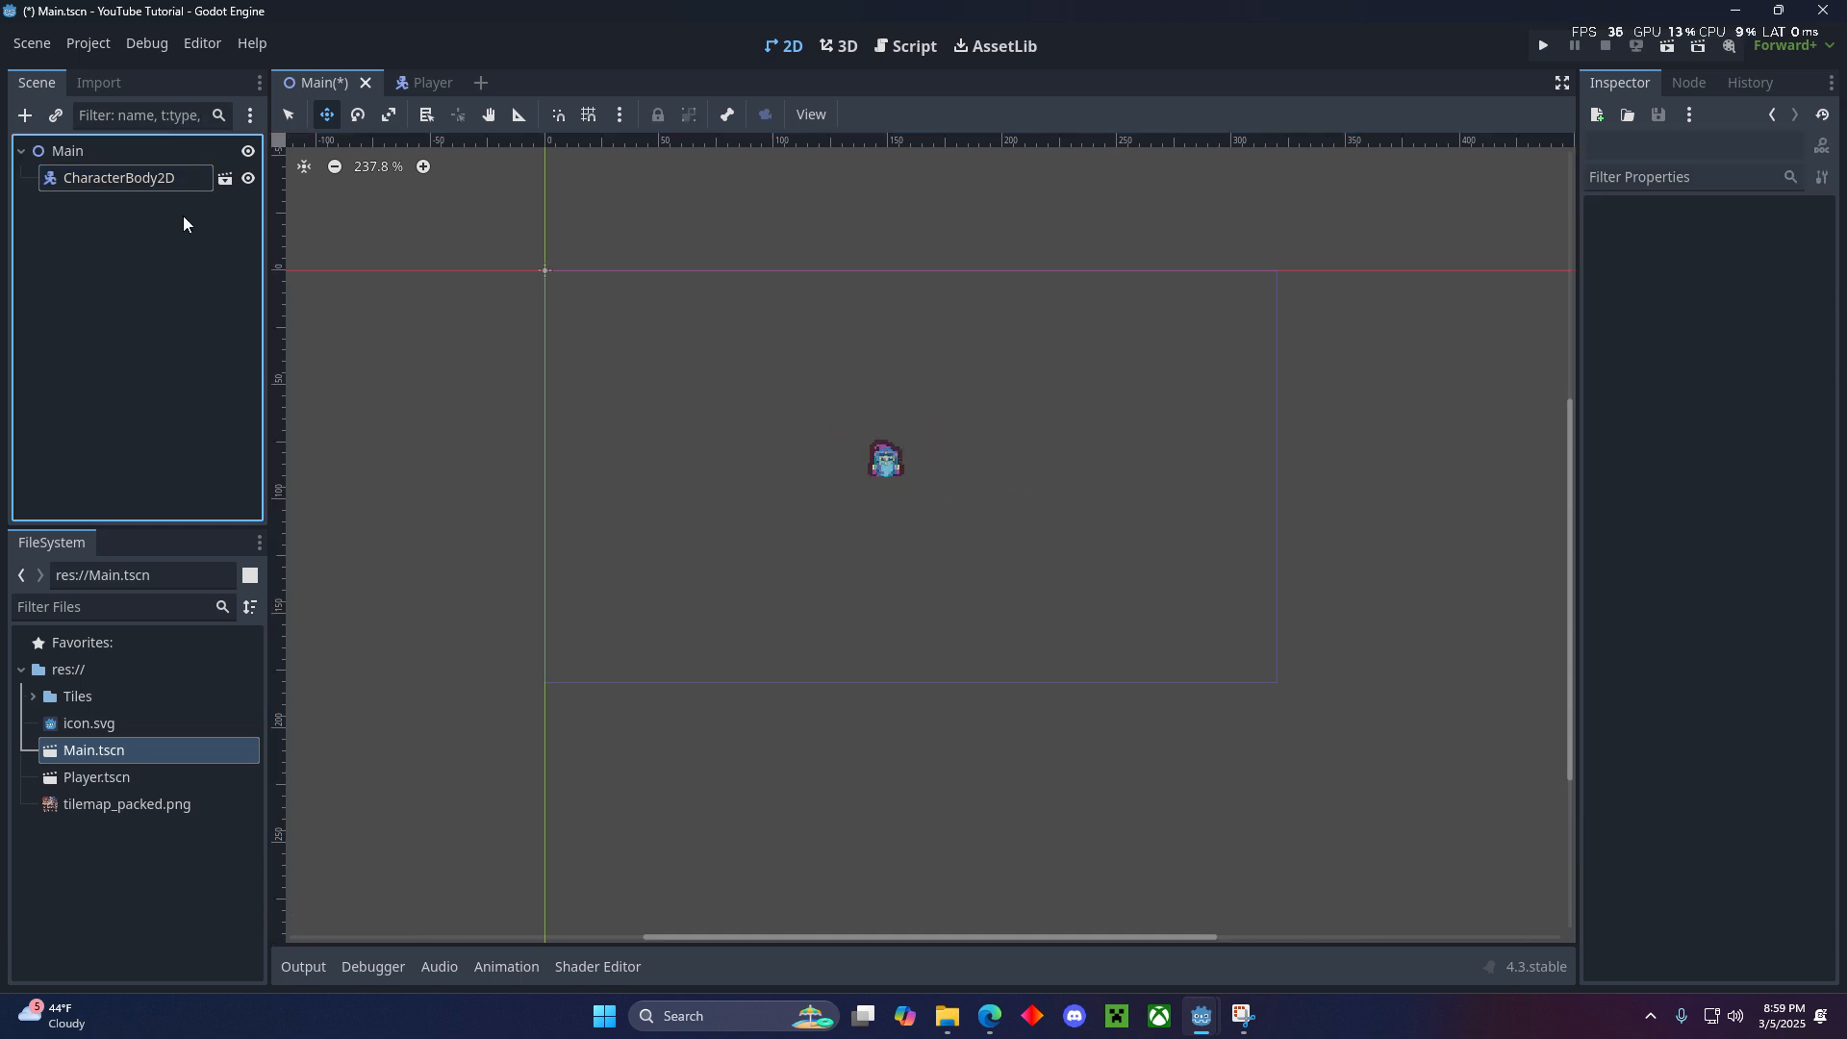
key("ctrl+s")
key("q")
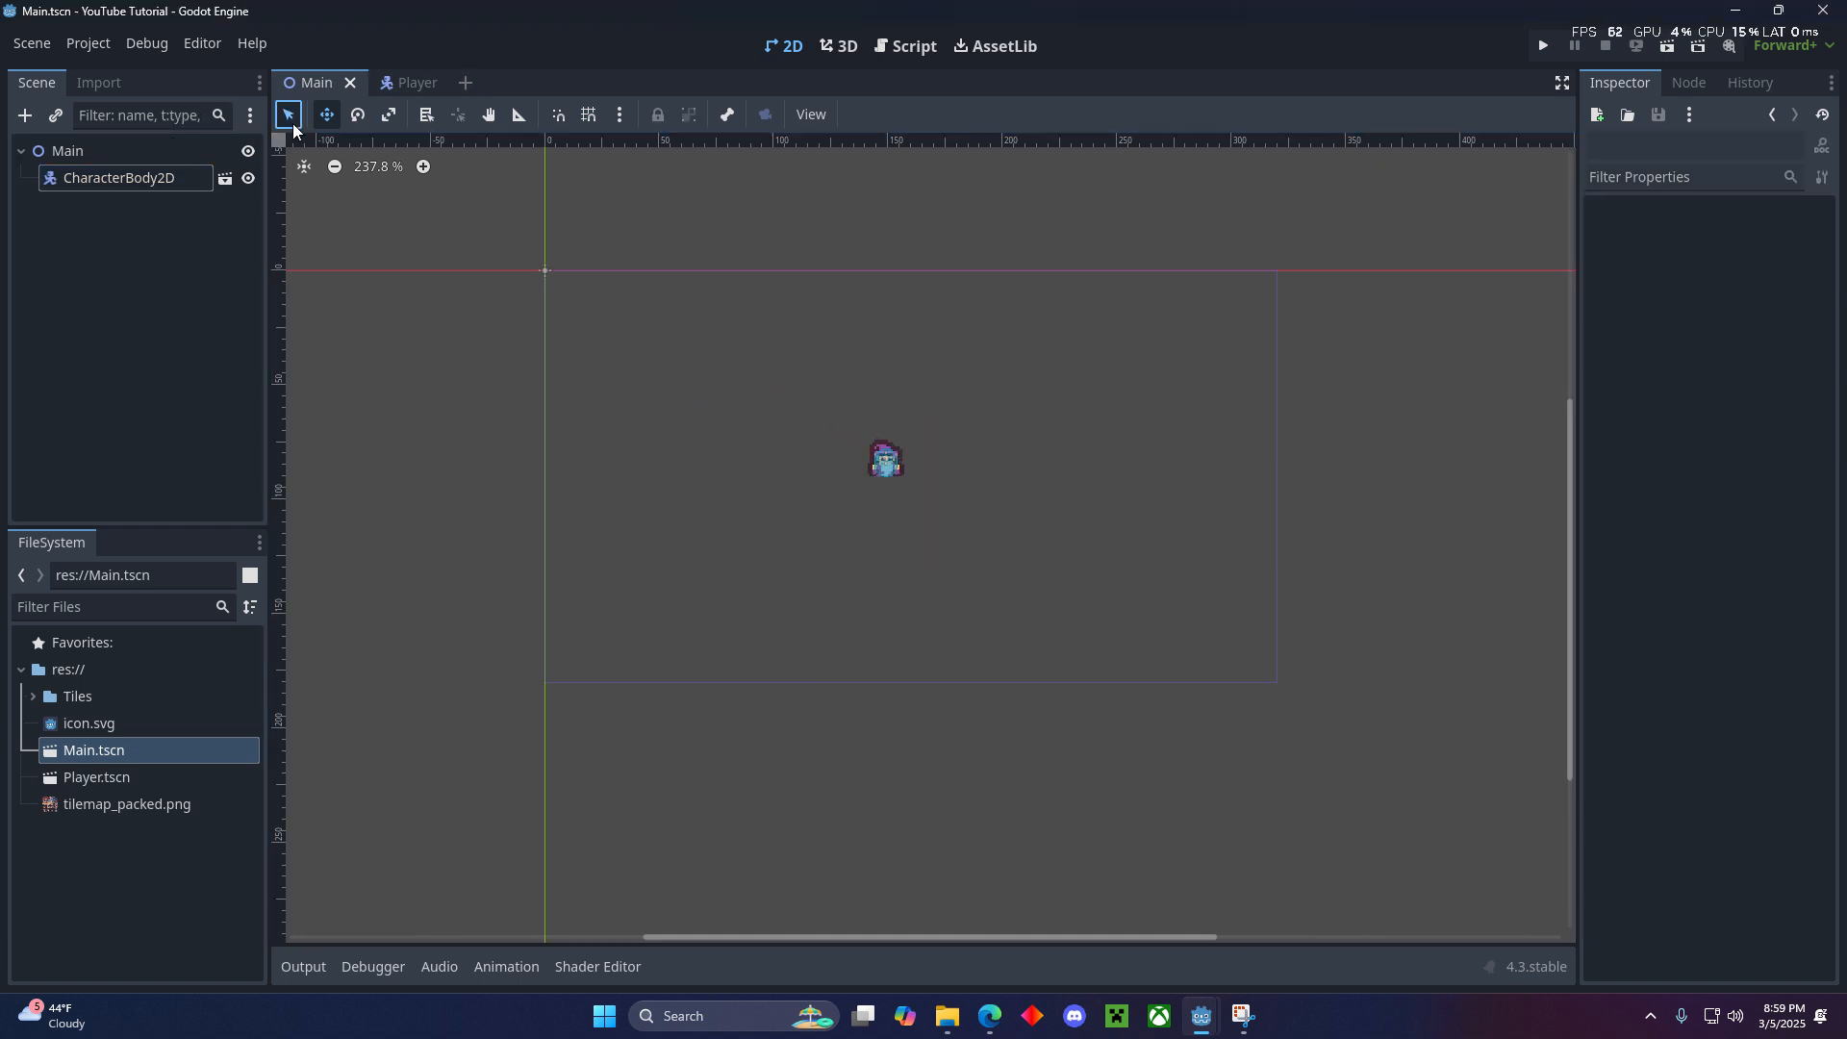
- Run the project with the current Main scene set as its main scene, and close the game window
key("F5")
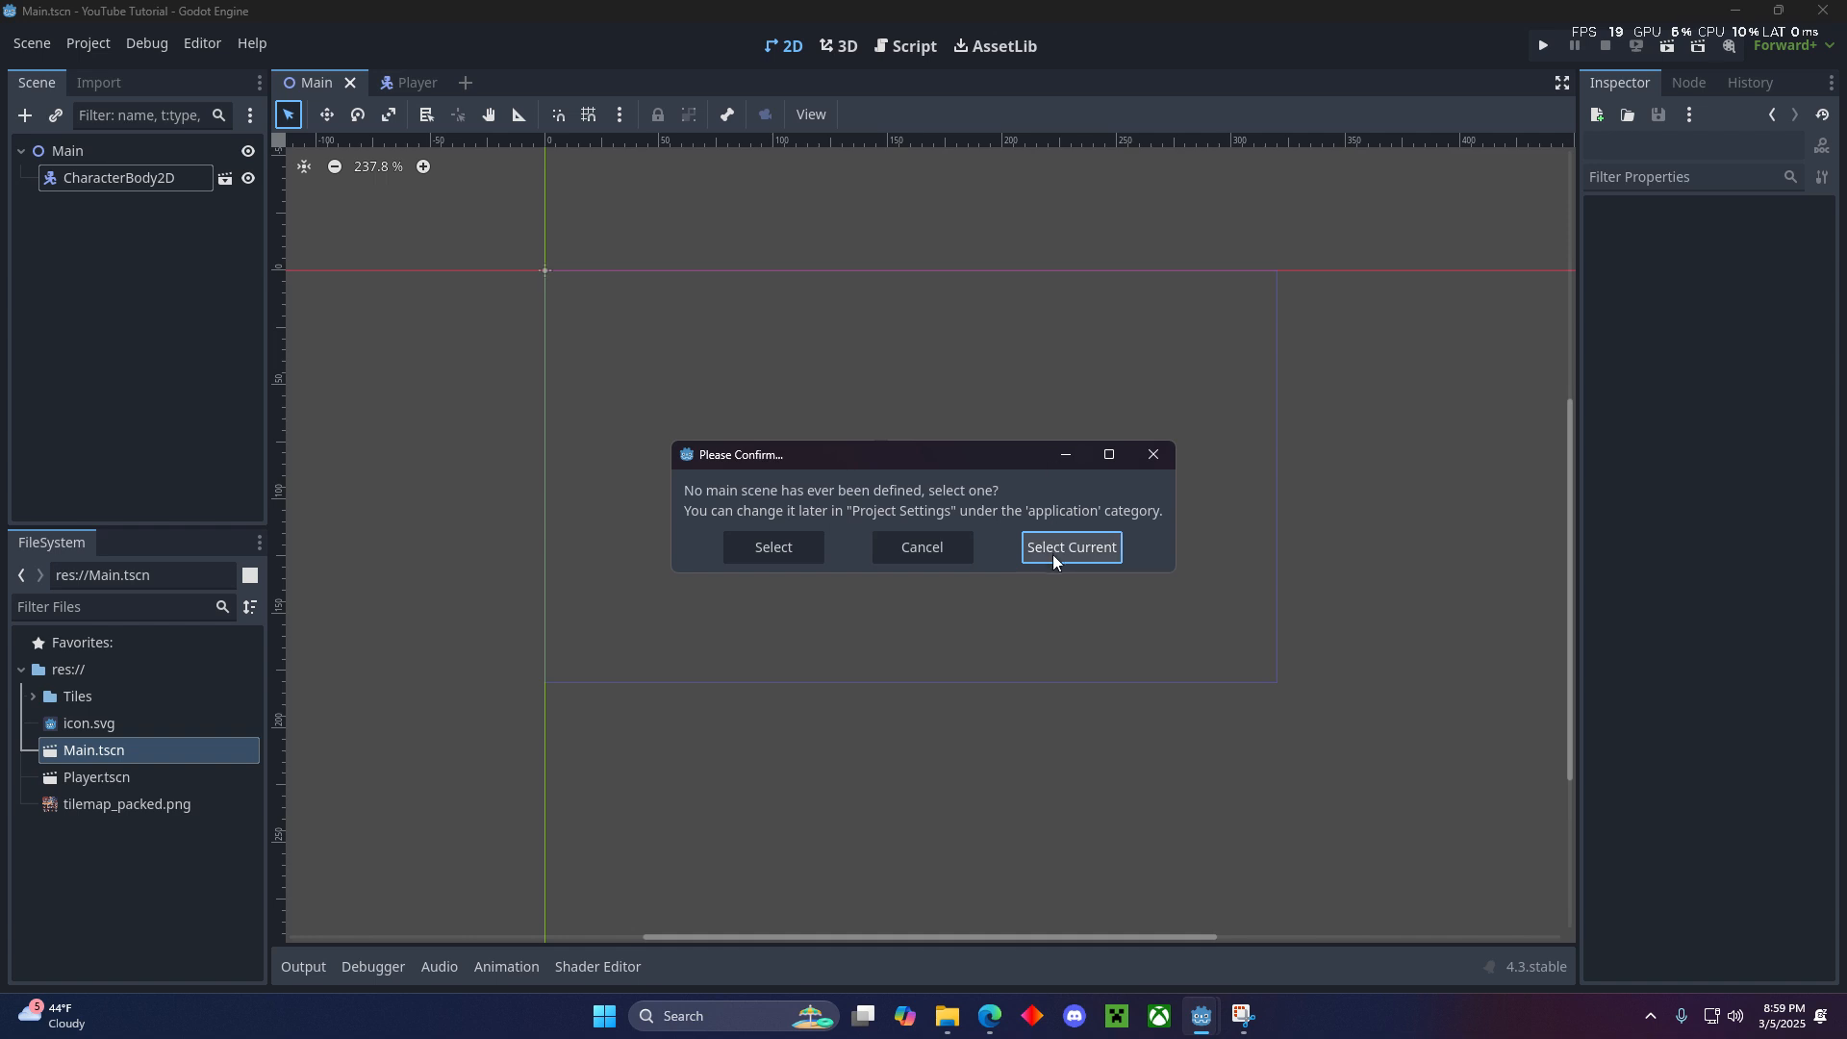
left_click(1062, 546)
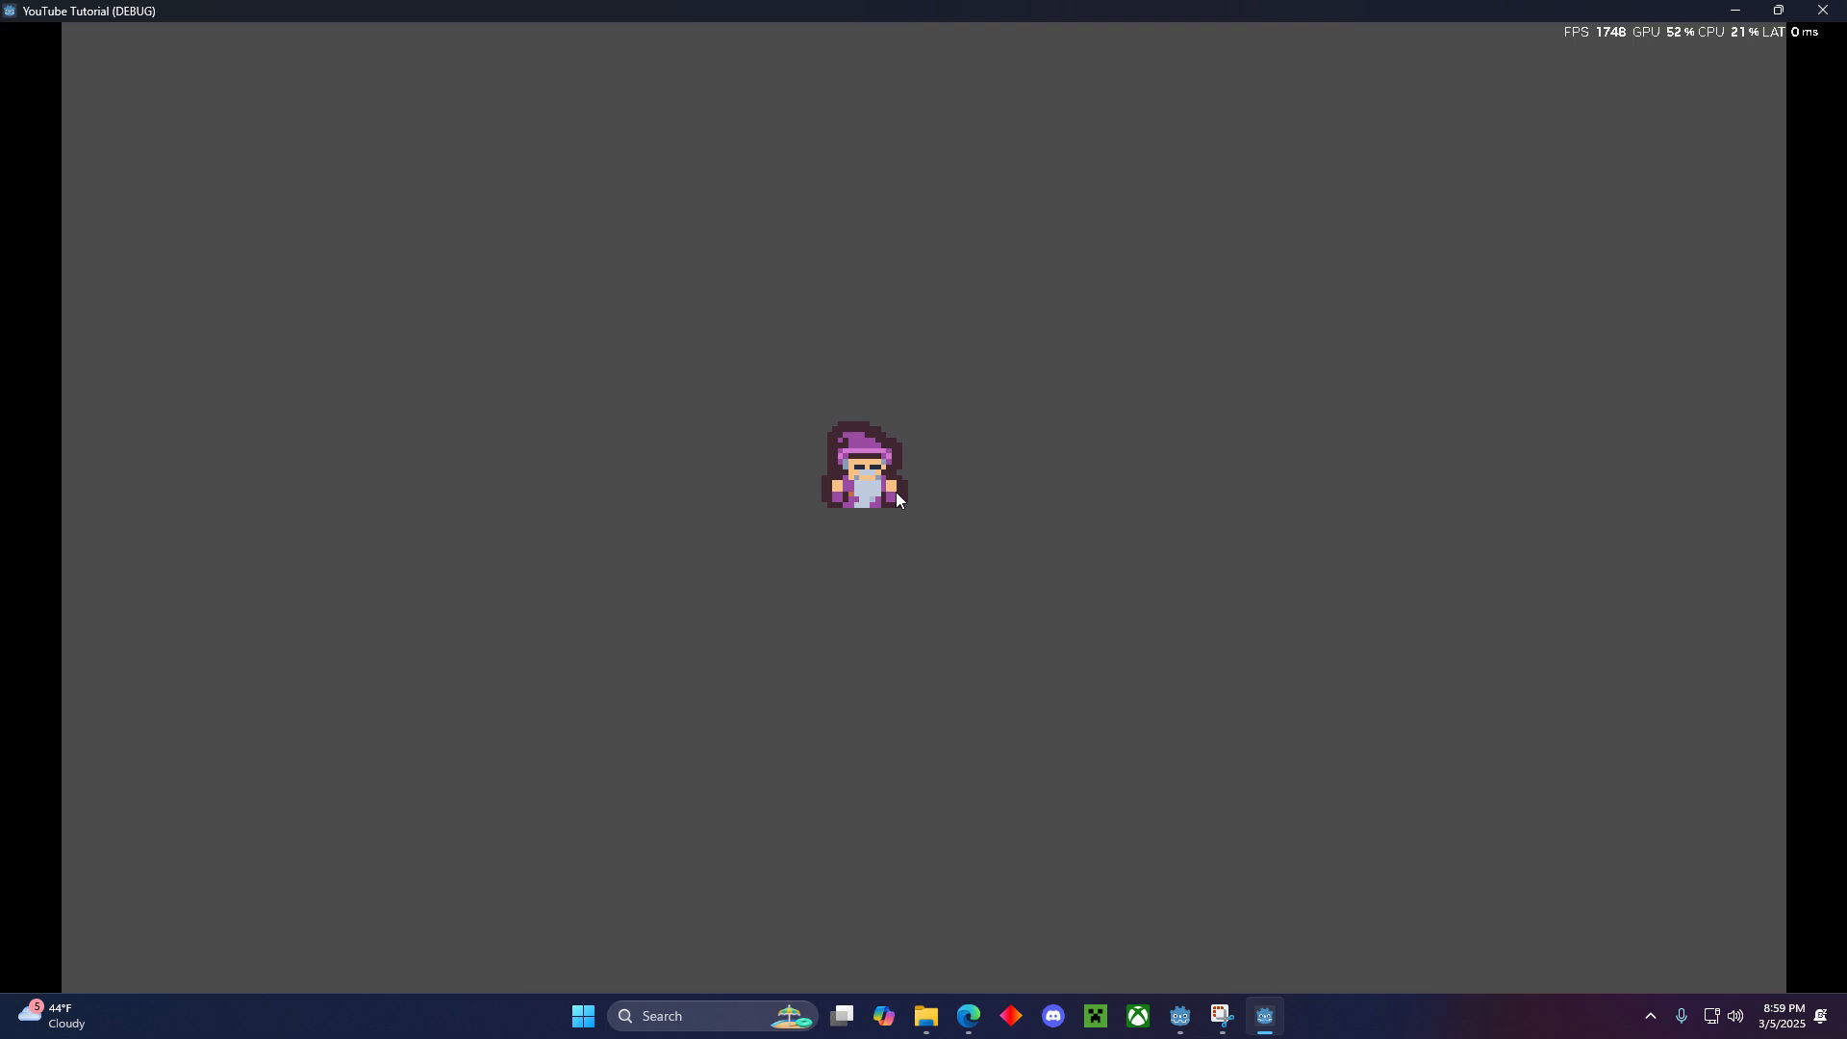
left_click(1821, 11)
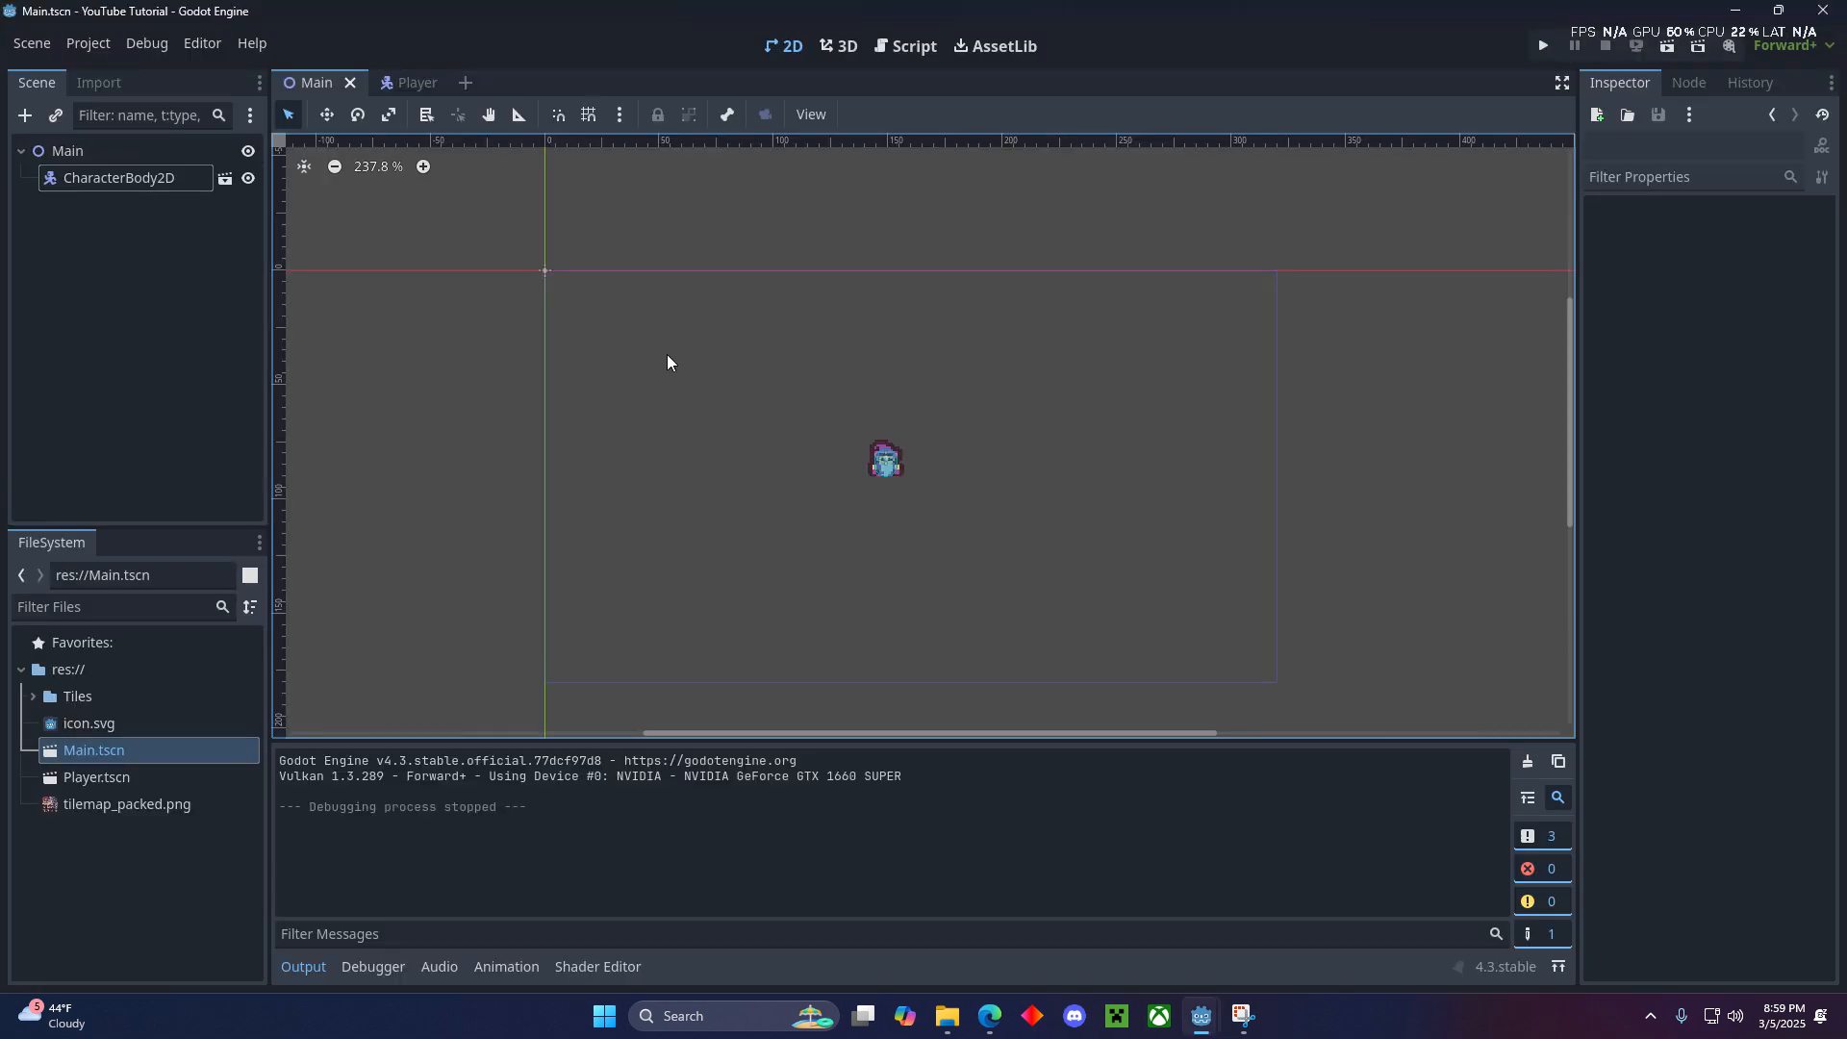
- Attach a new script player.gd to the Player scene's CharacterBody2D using the Basic Movement template, and save the scene
left_click(408, 90)
scroll(1082, 465, "down", 3)
middle_click_drag(1093, 475, 885, 455)
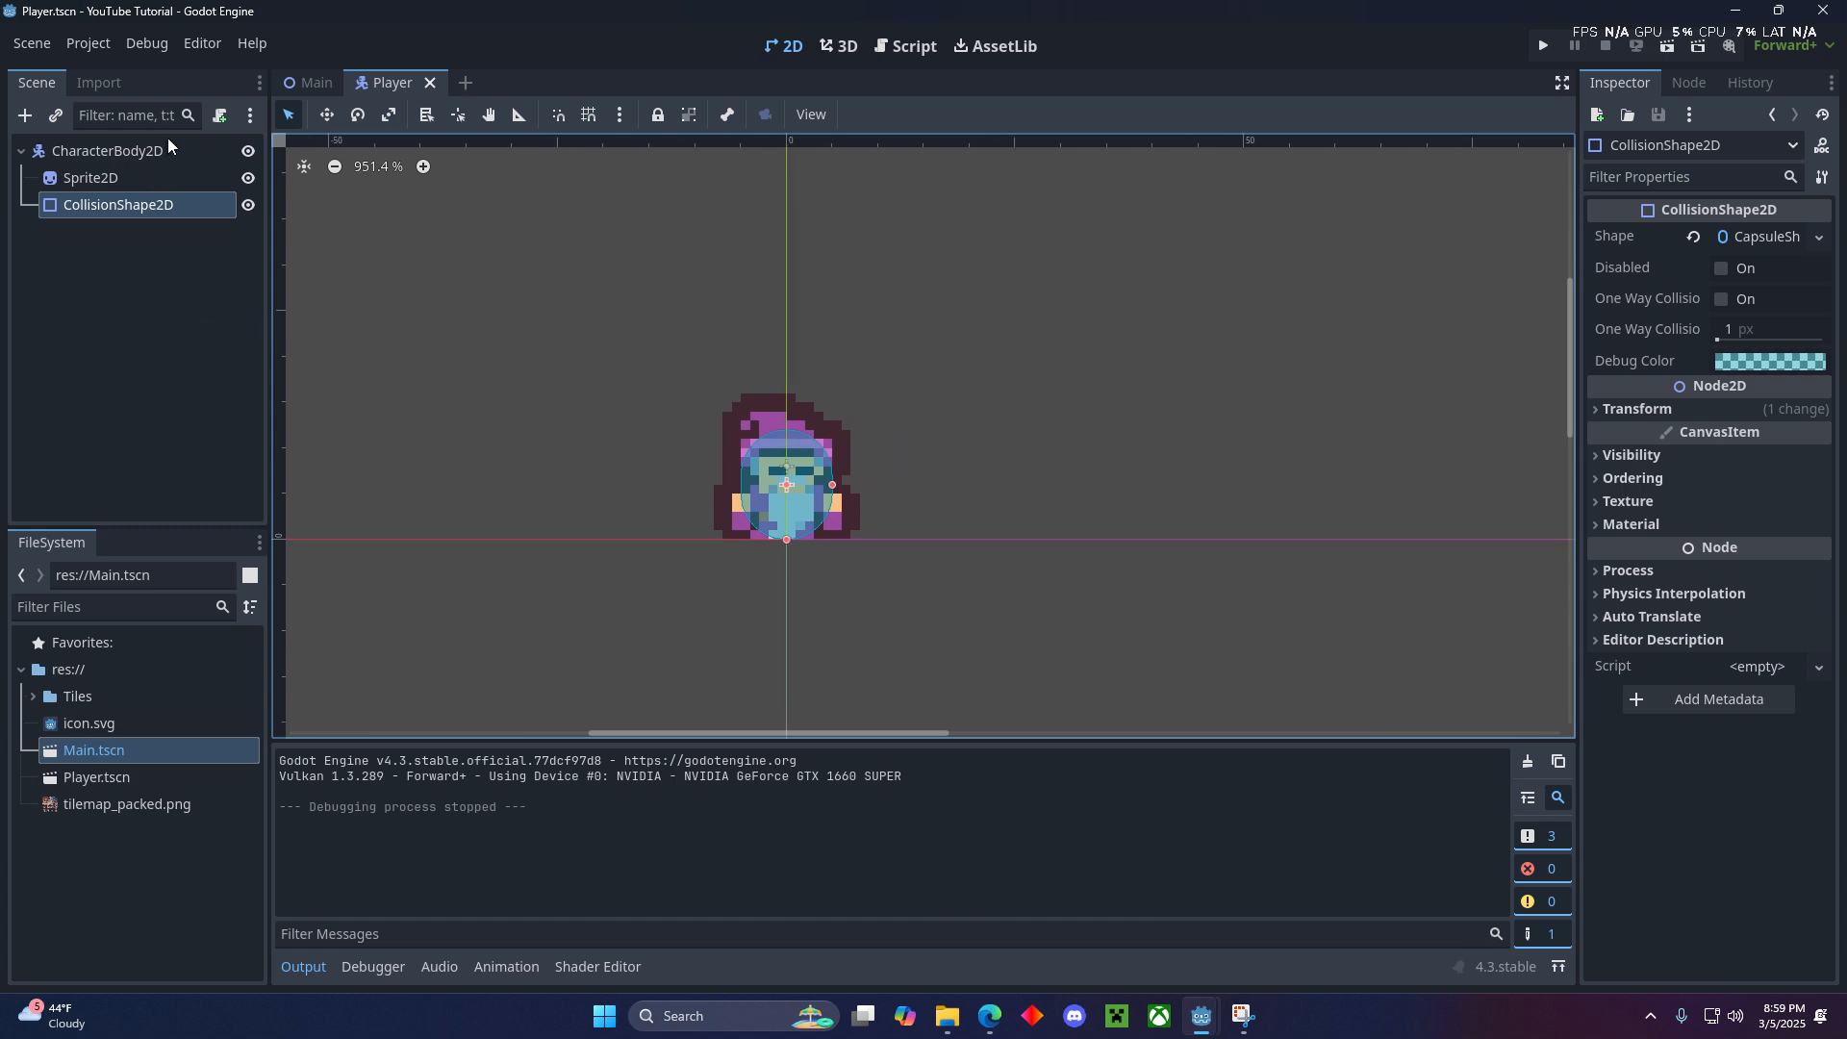
left_click(192, 146)
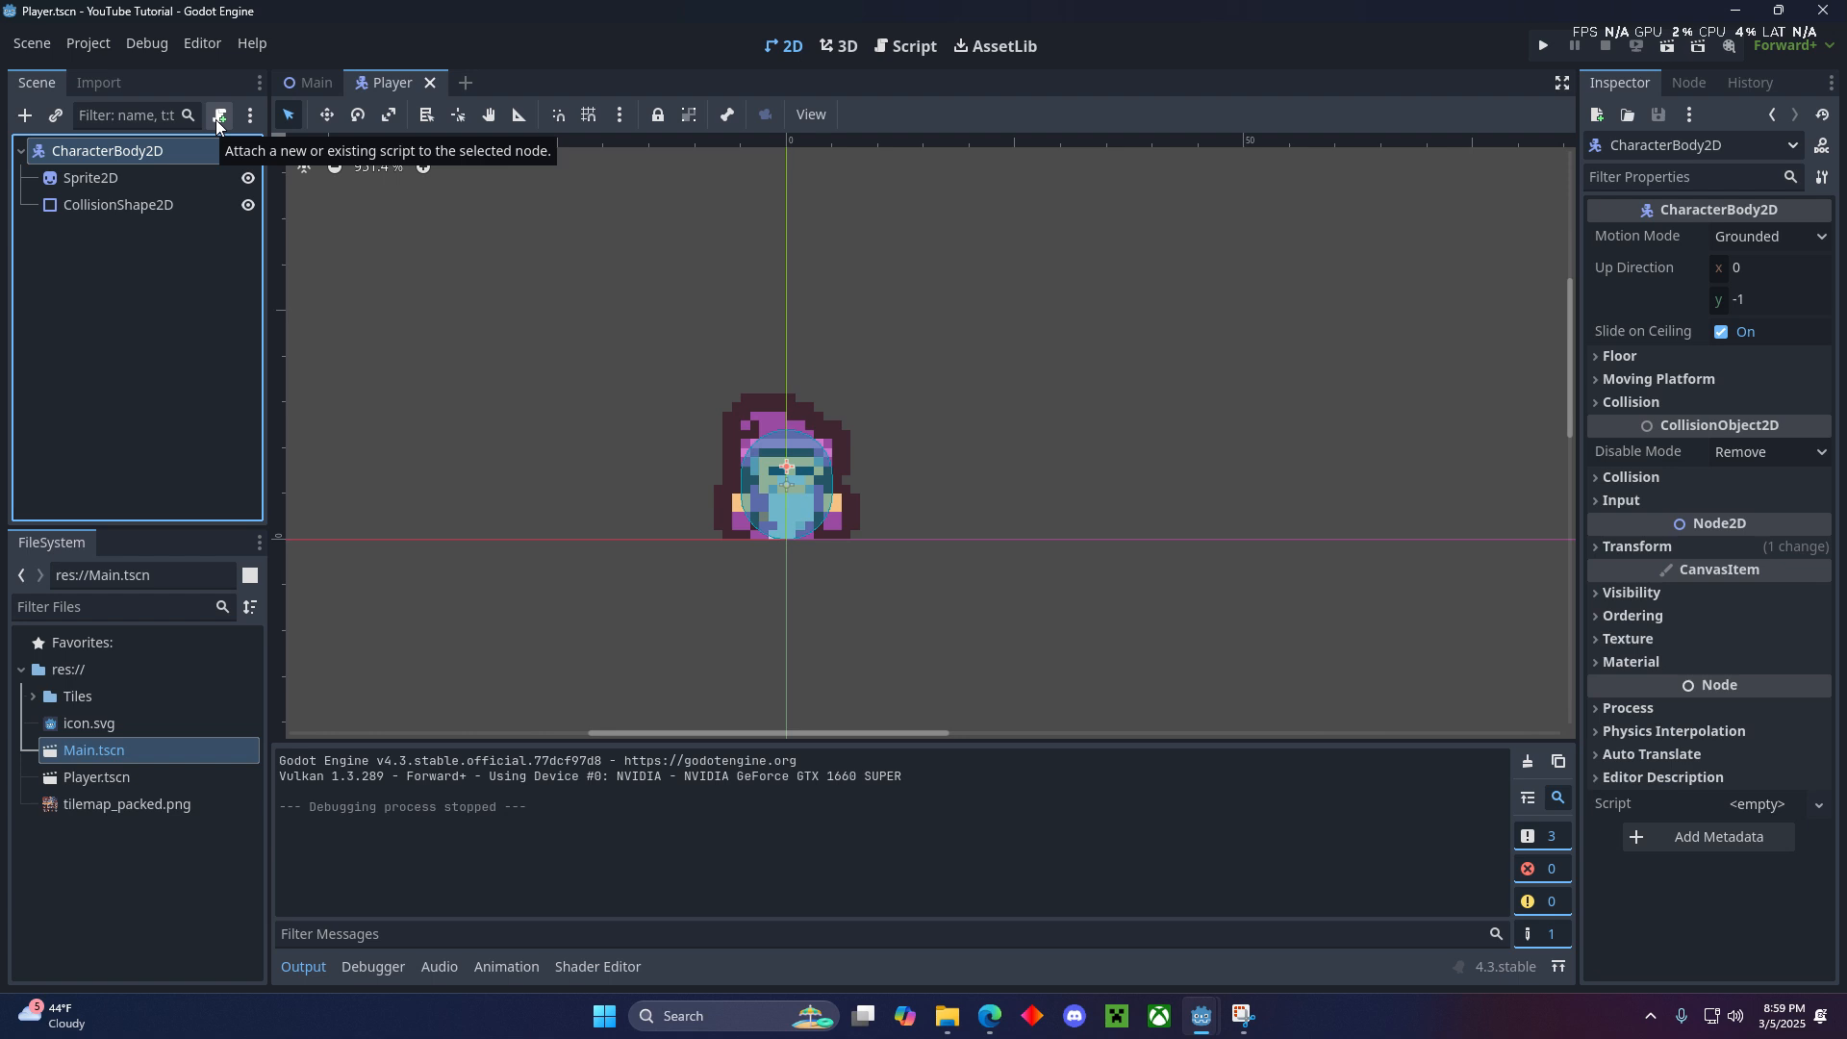
left_click(216, 119)
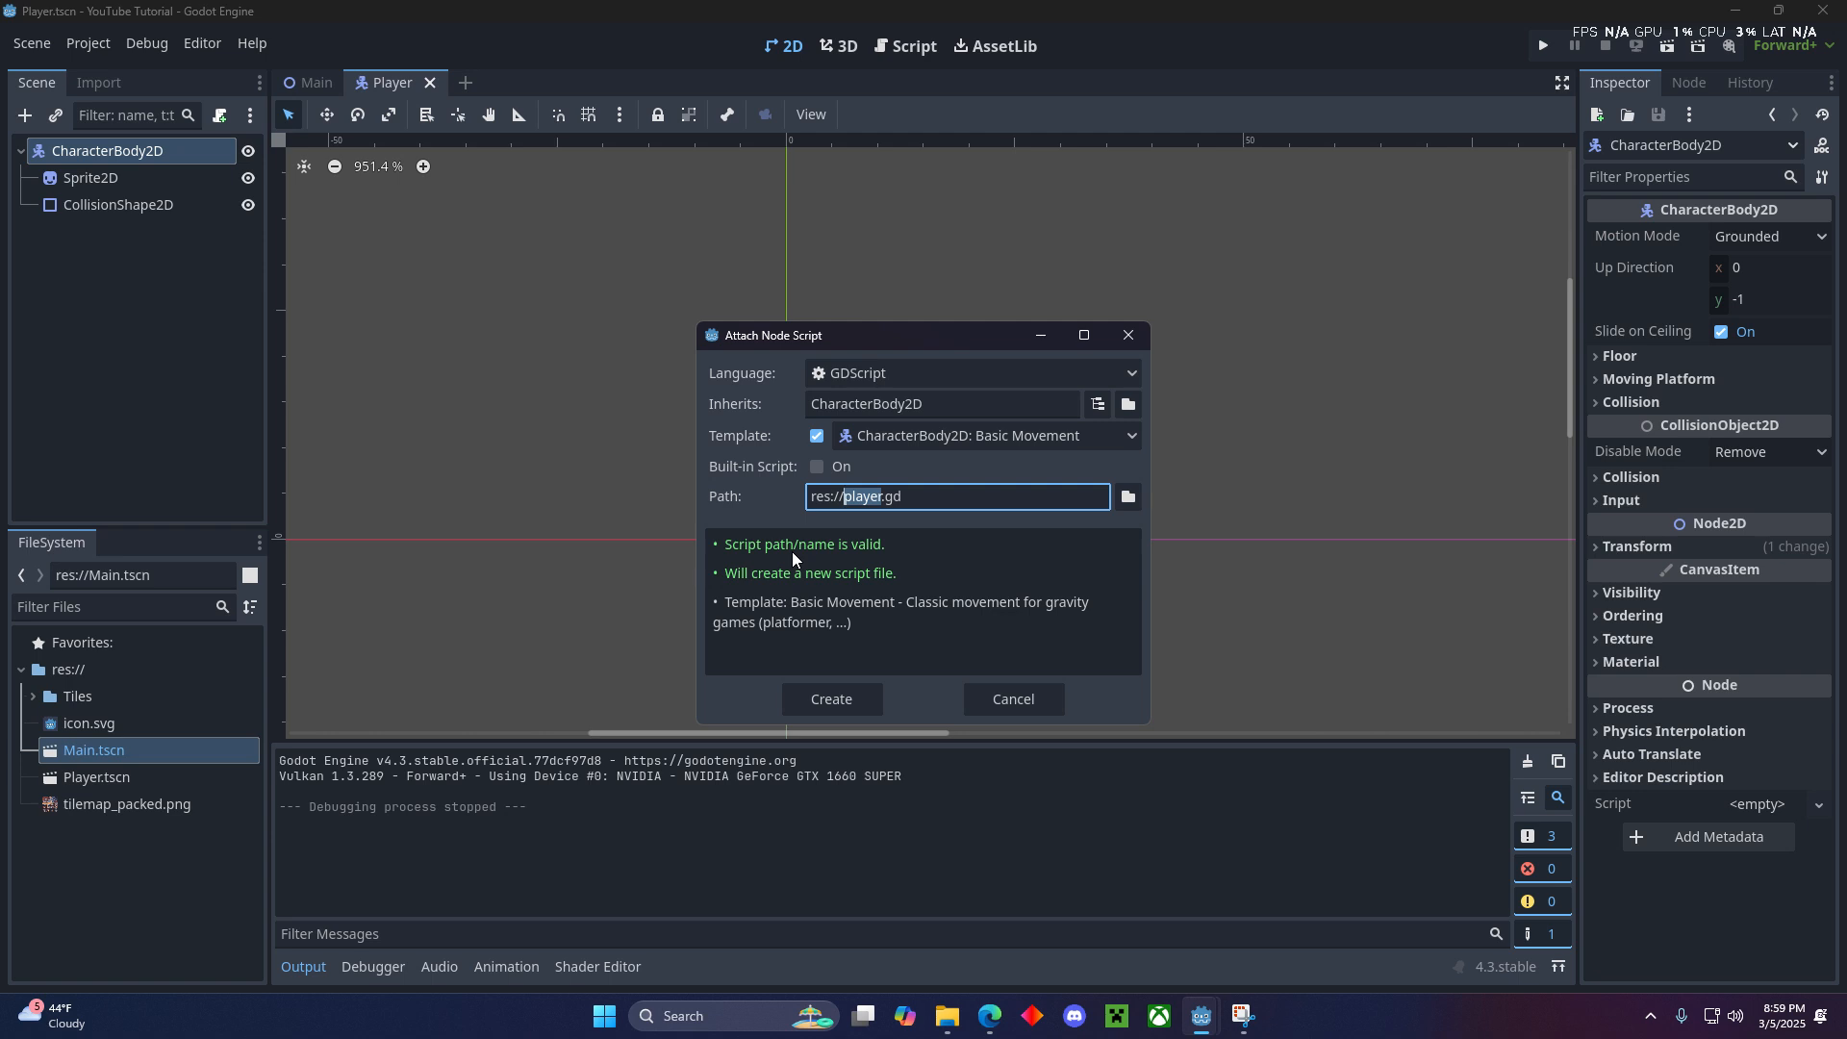
left_click(962, 443)
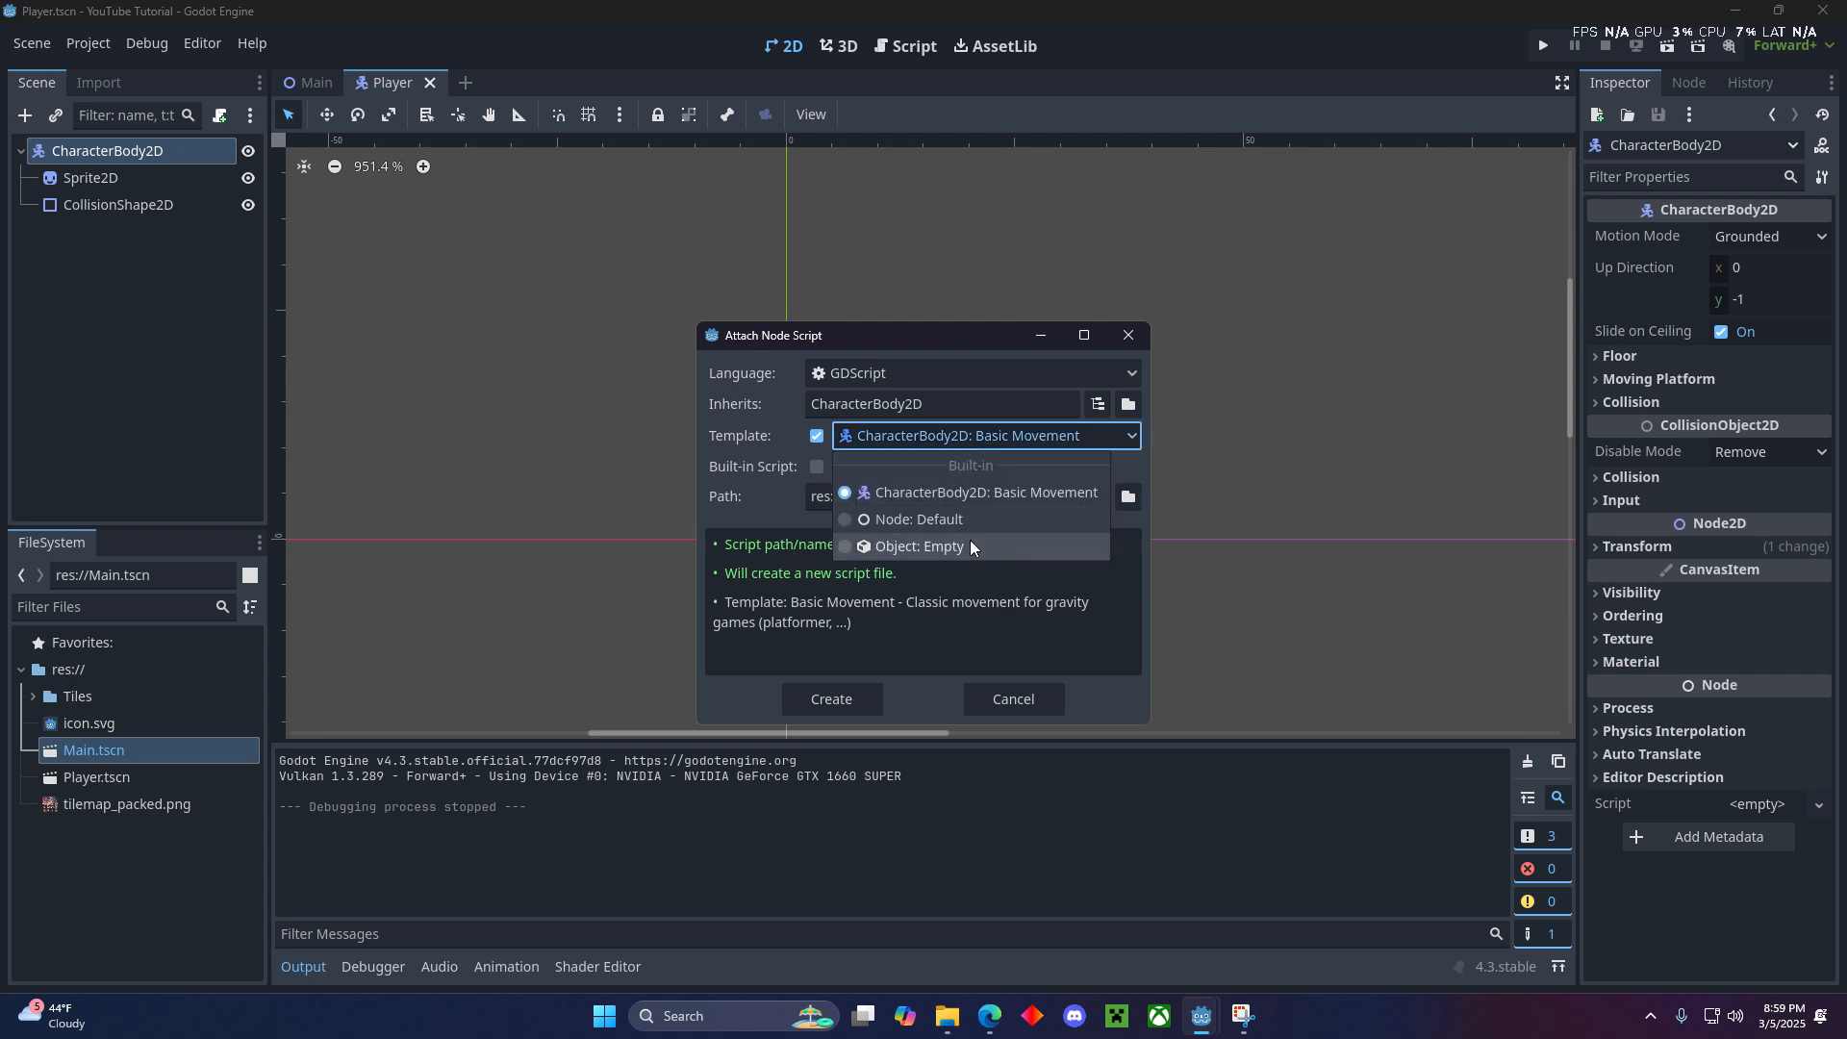
left_click(1105, 429)
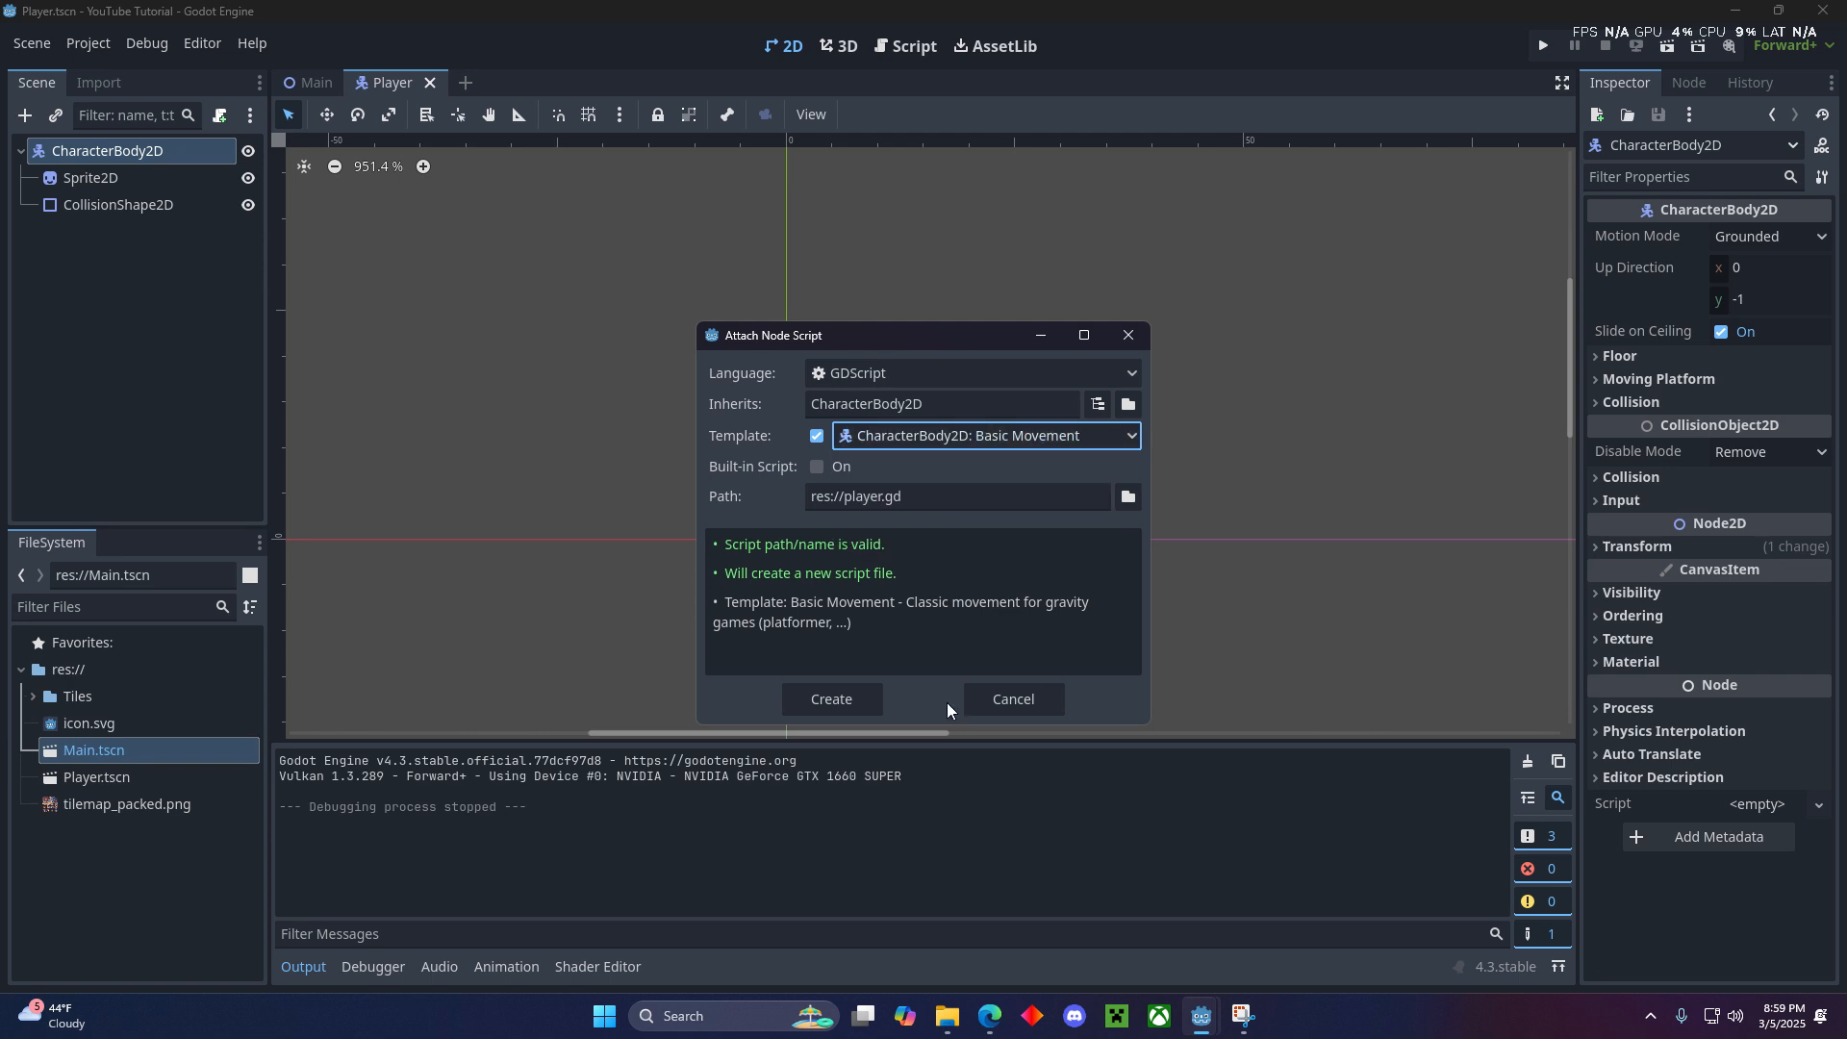
left_click(833, 699)
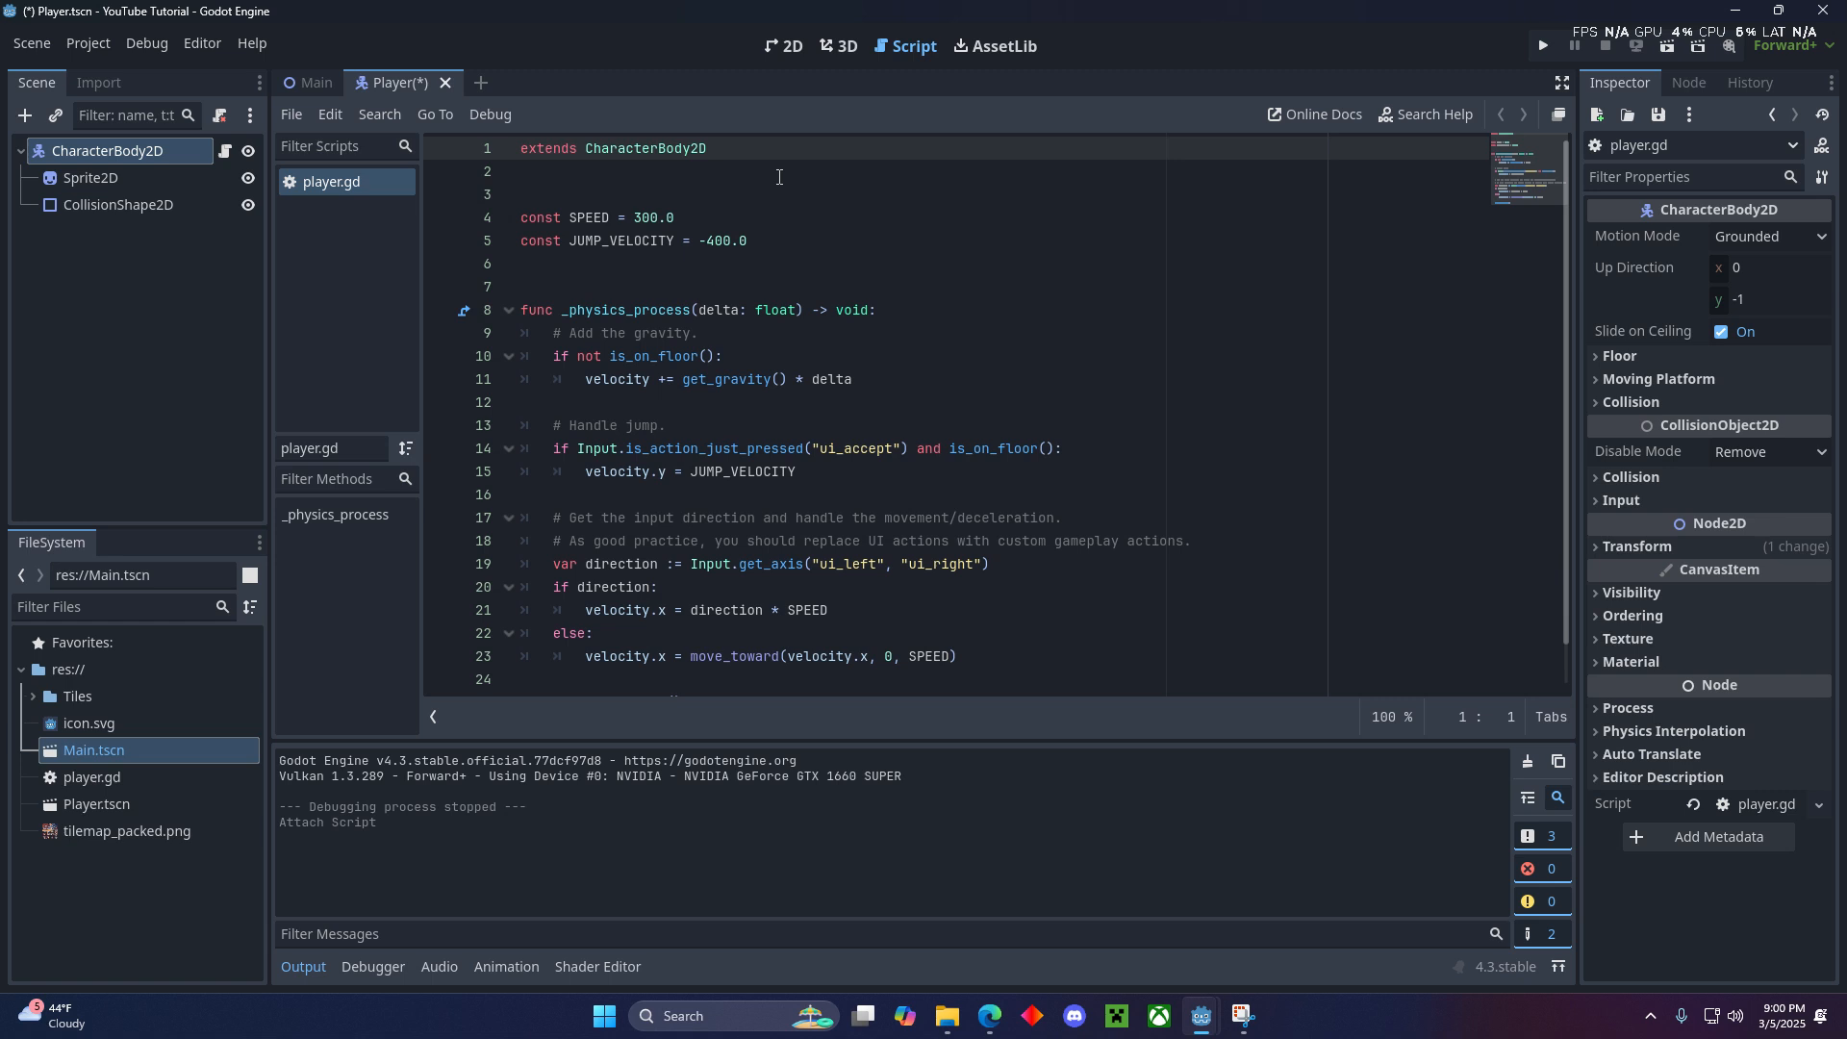
key("ctrl+s")
- Return to the Main scene, run the project to test the template movement script, and close the game window
left_click(783, 48)
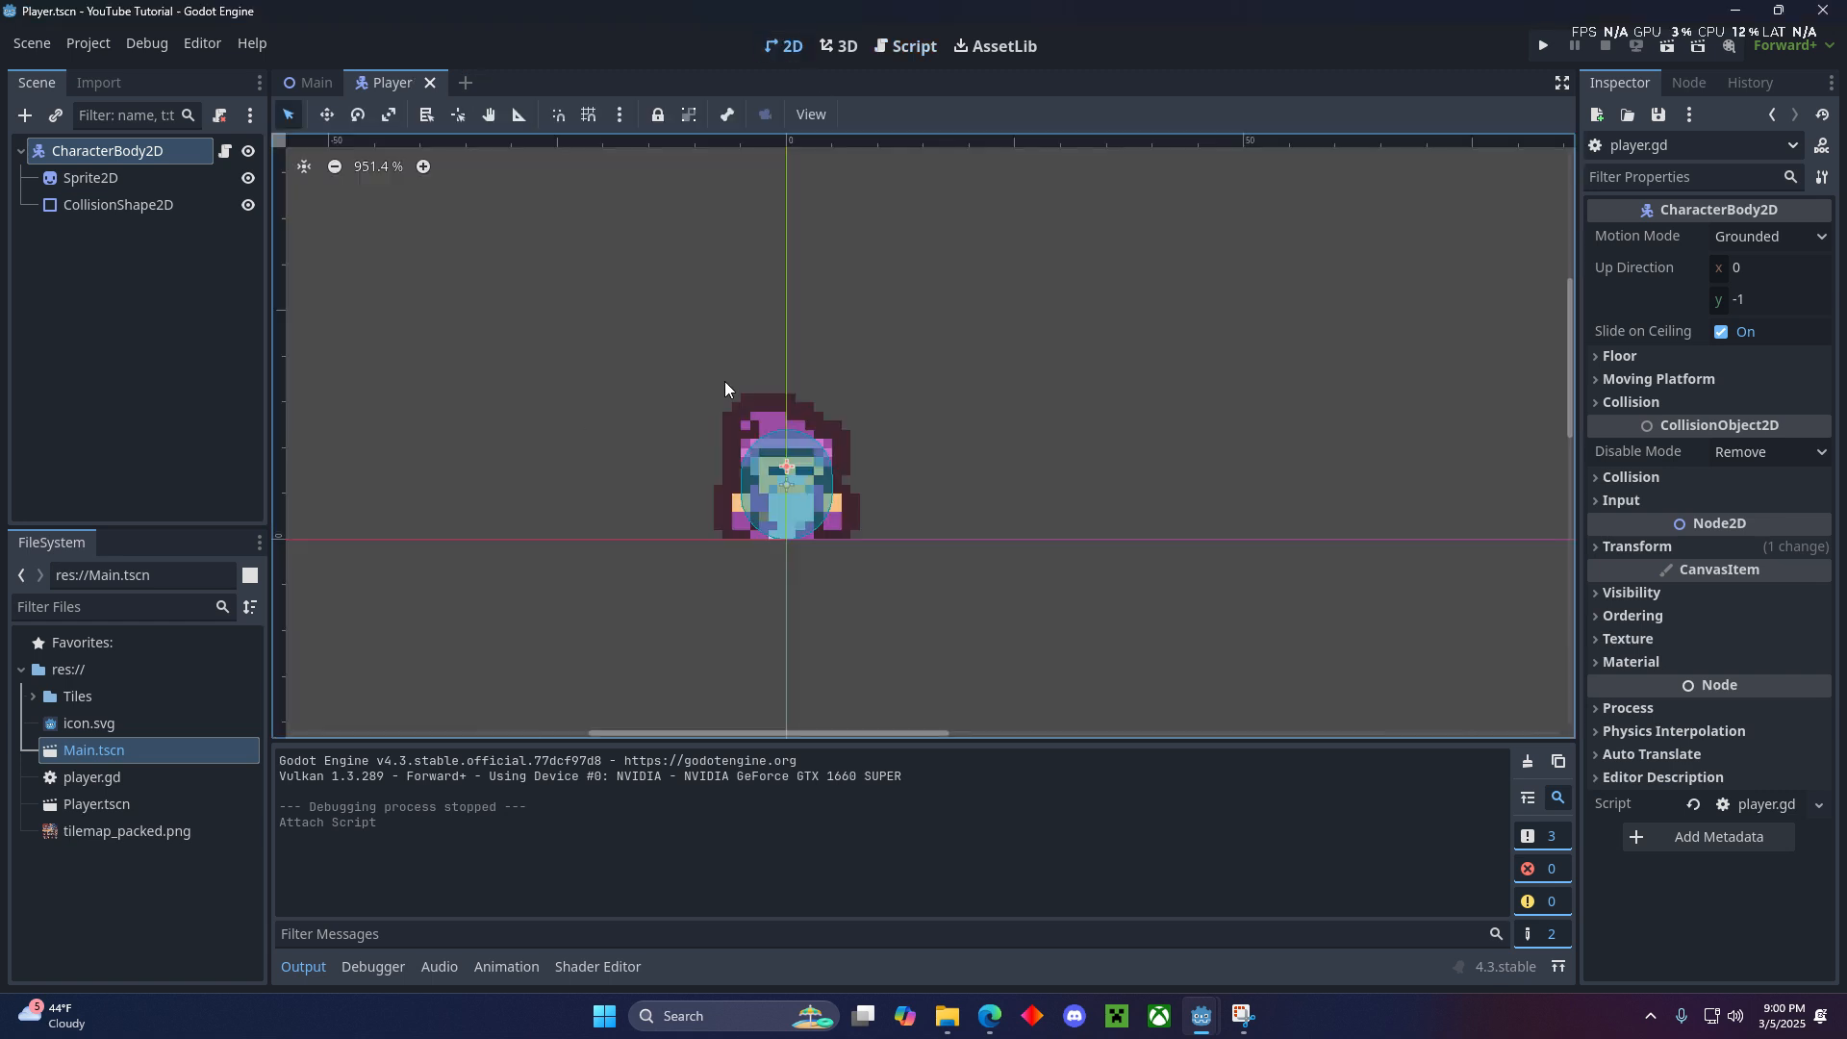
left_click(310, 82)
left_click(1544, 45)
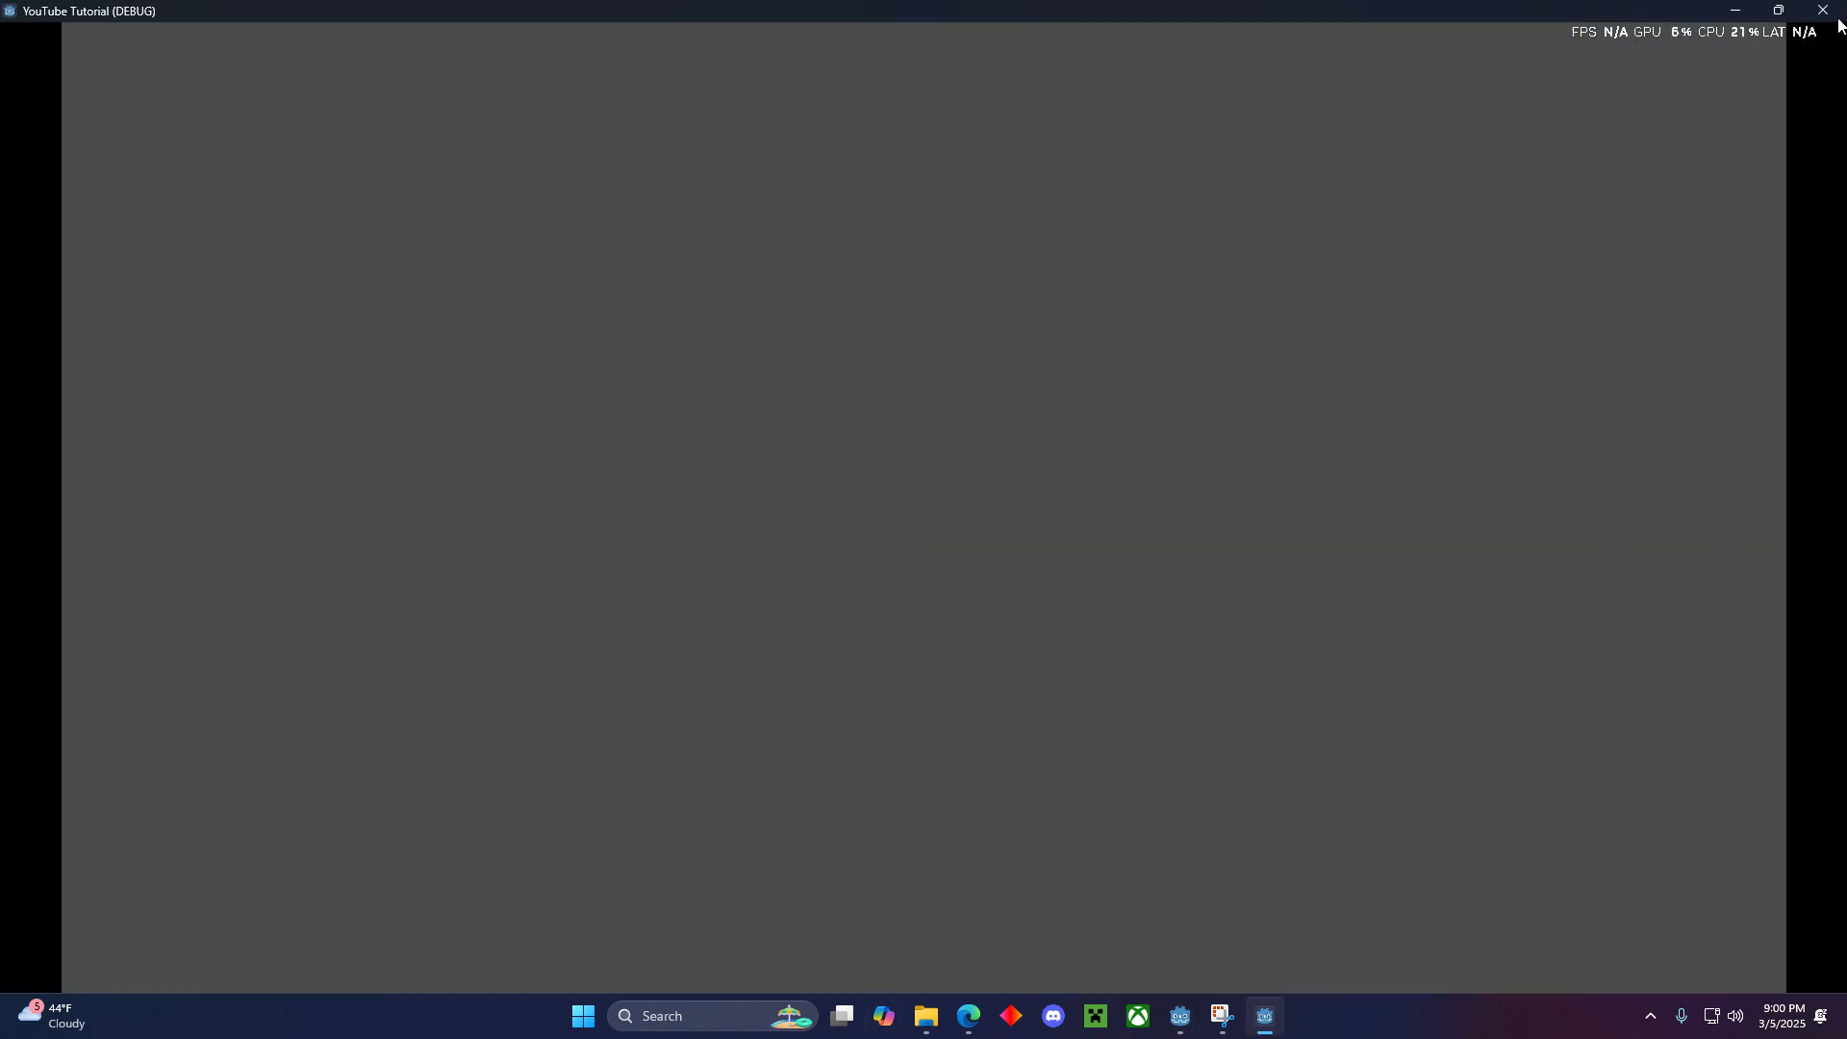
left_click(1825, 11)
- Open player.gd from the Player scene and delete all template code below the extends CharacterBody2D line
left_click(118, 178)
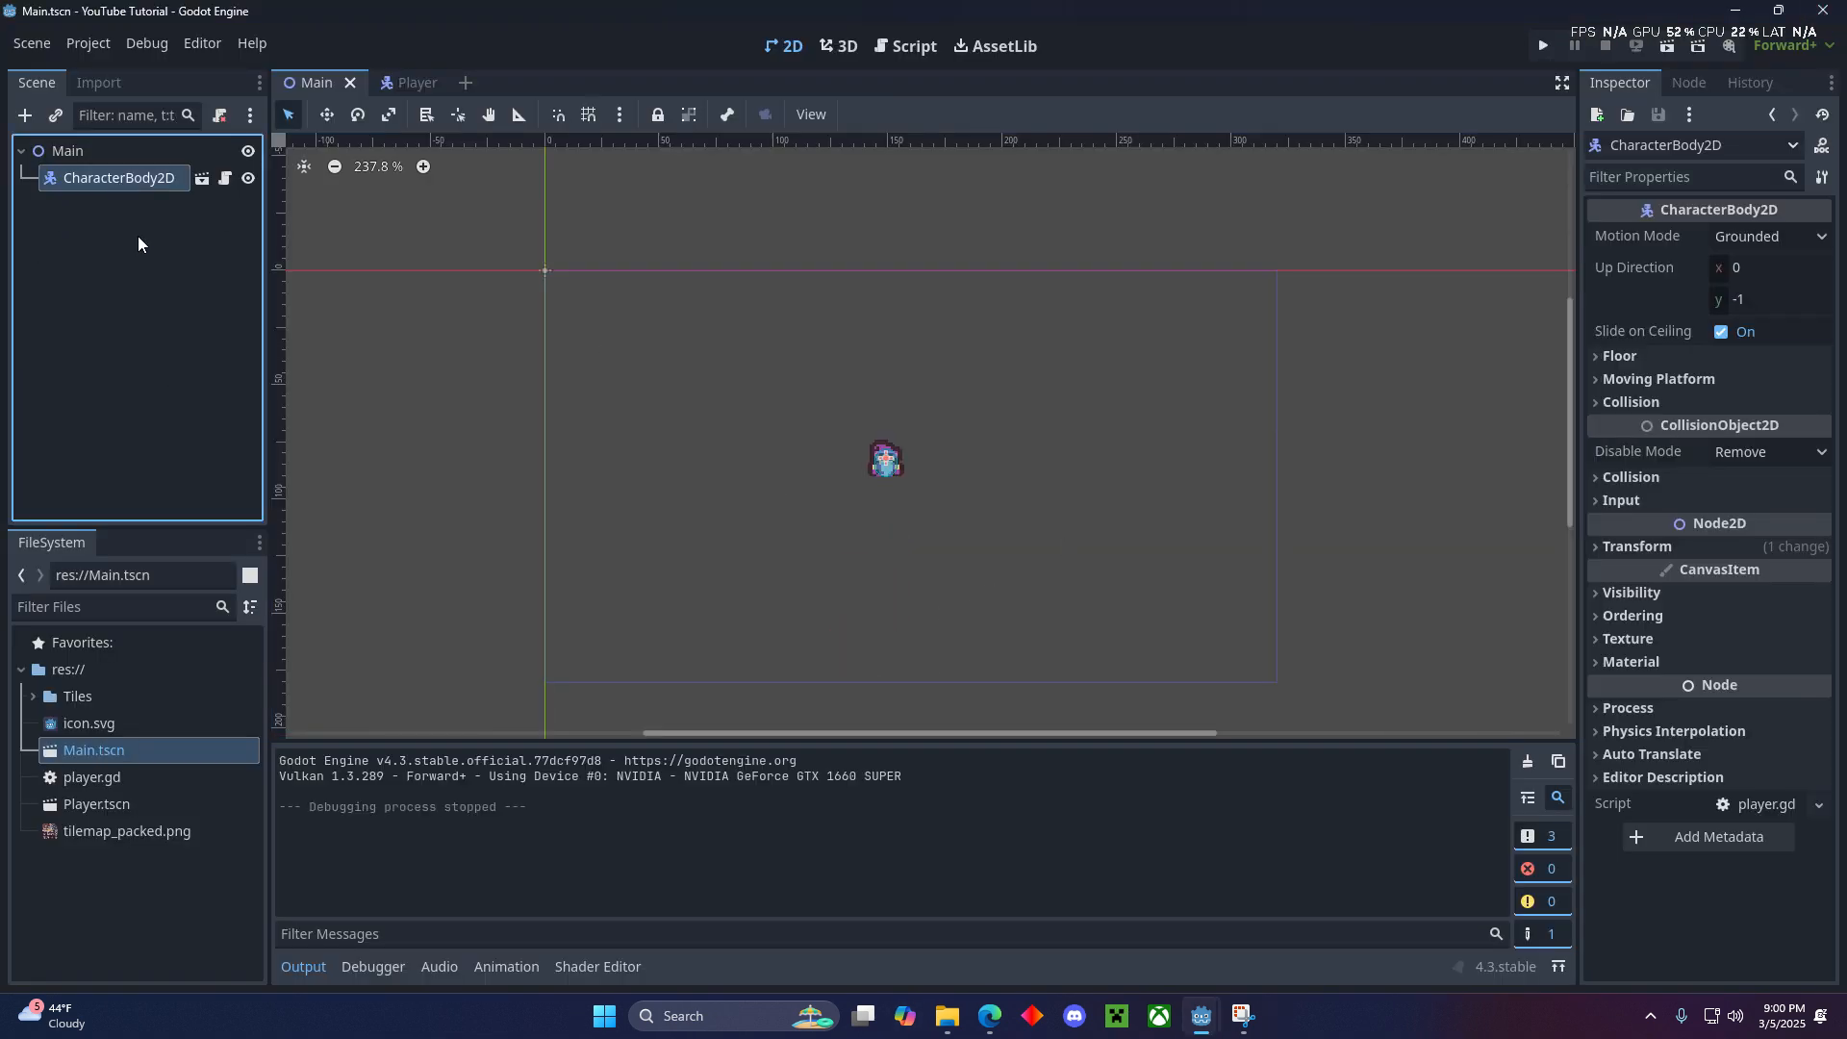
left_click(404, 81)
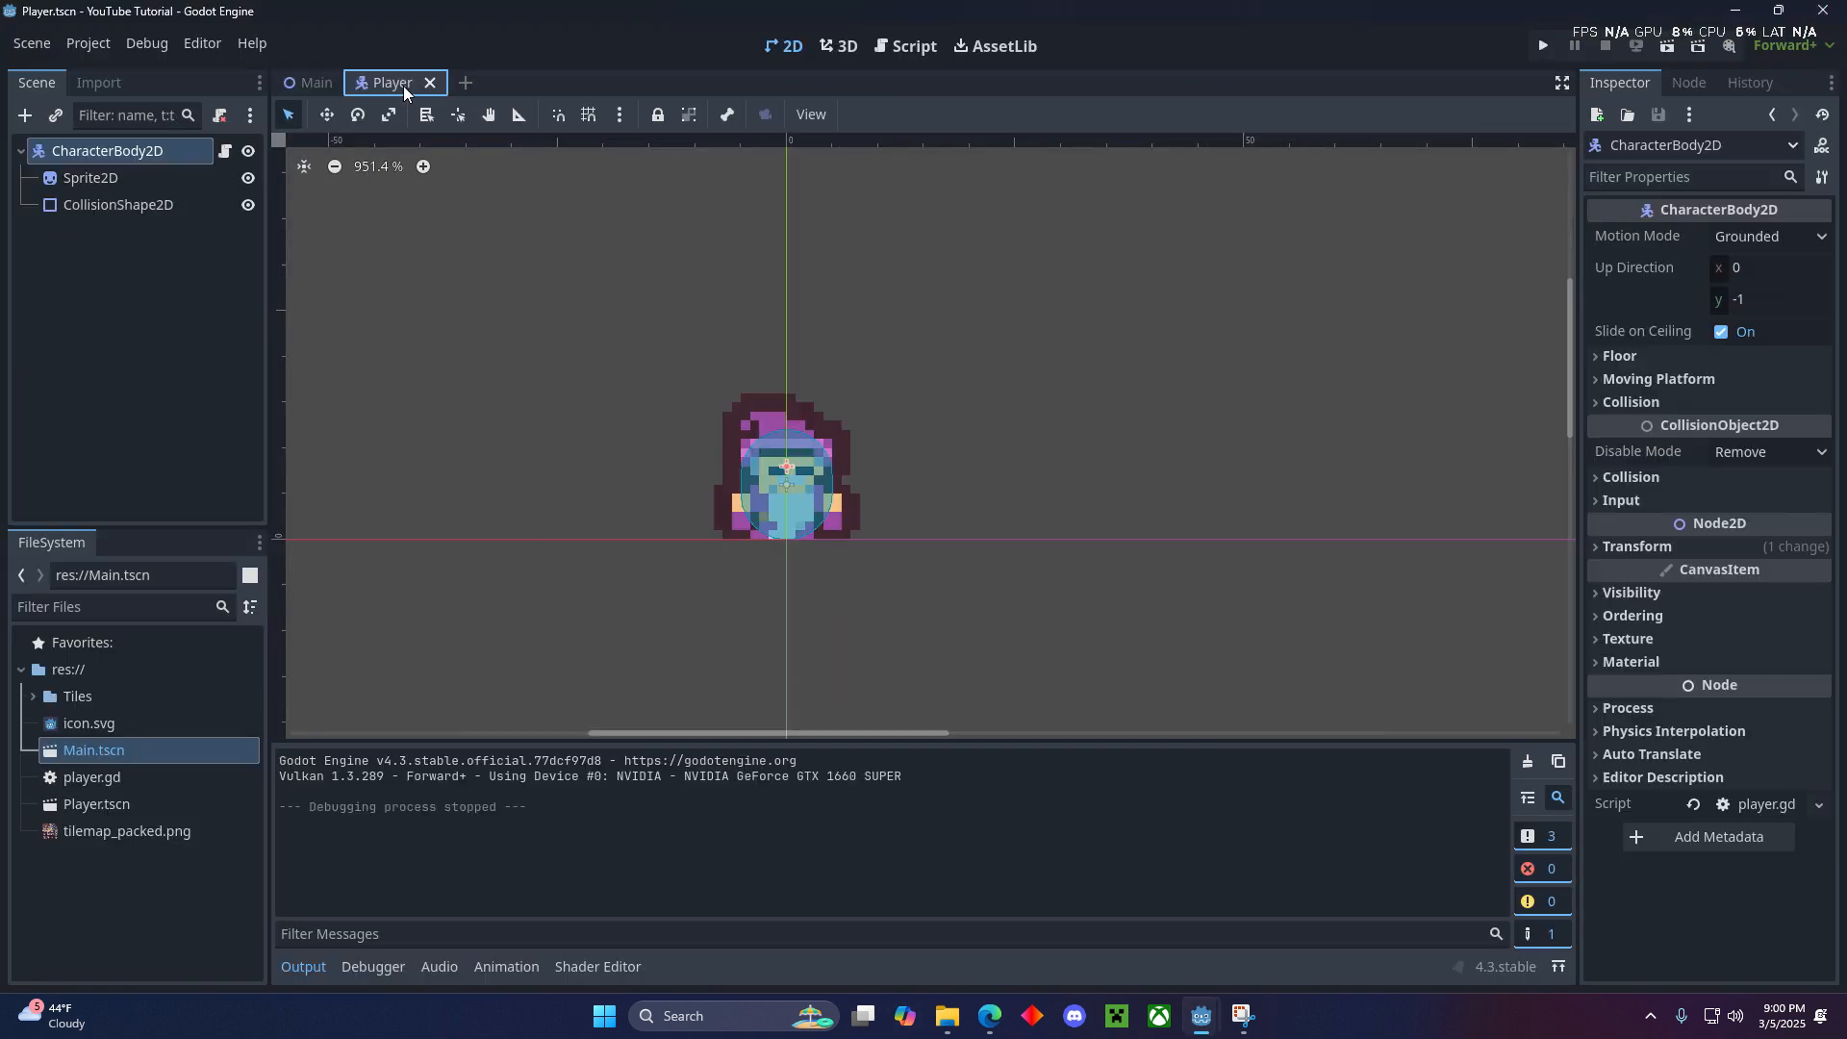
left_click(224, 151)
scroll(630, 527, "down", 1)
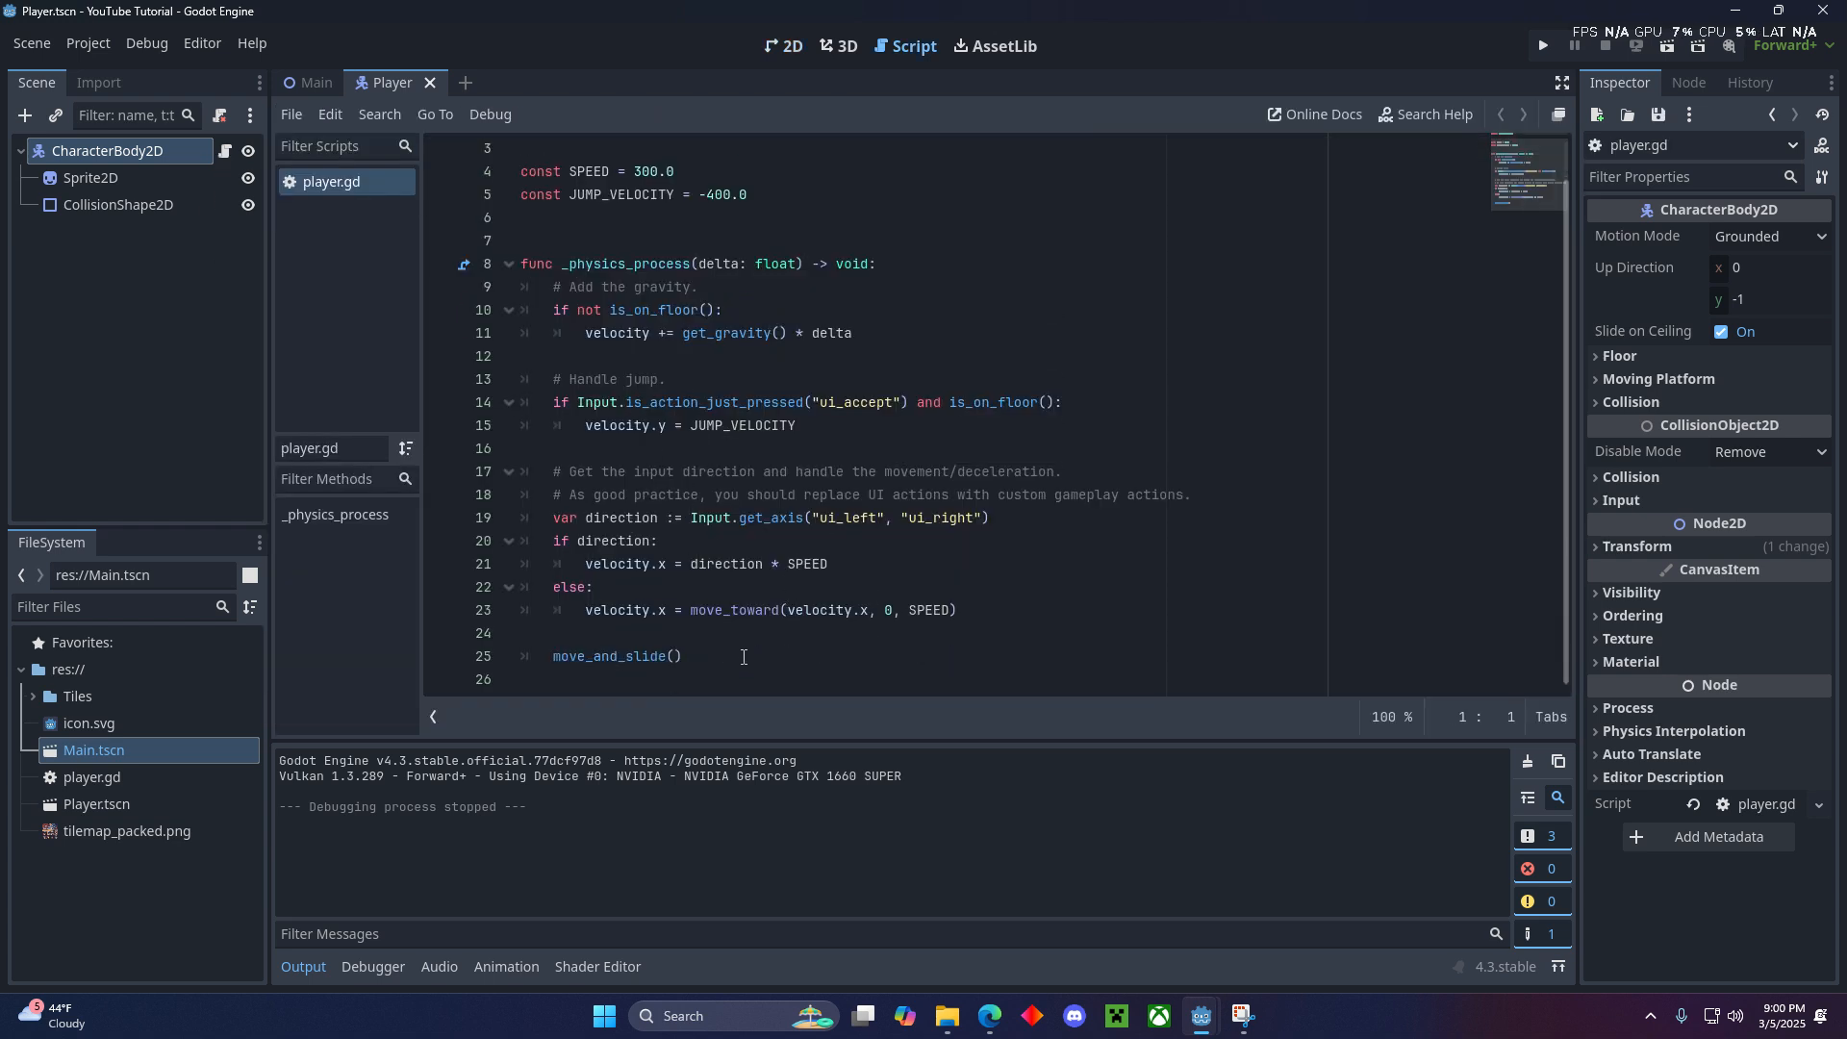
left_click_drag(744, 657, 518, 203)
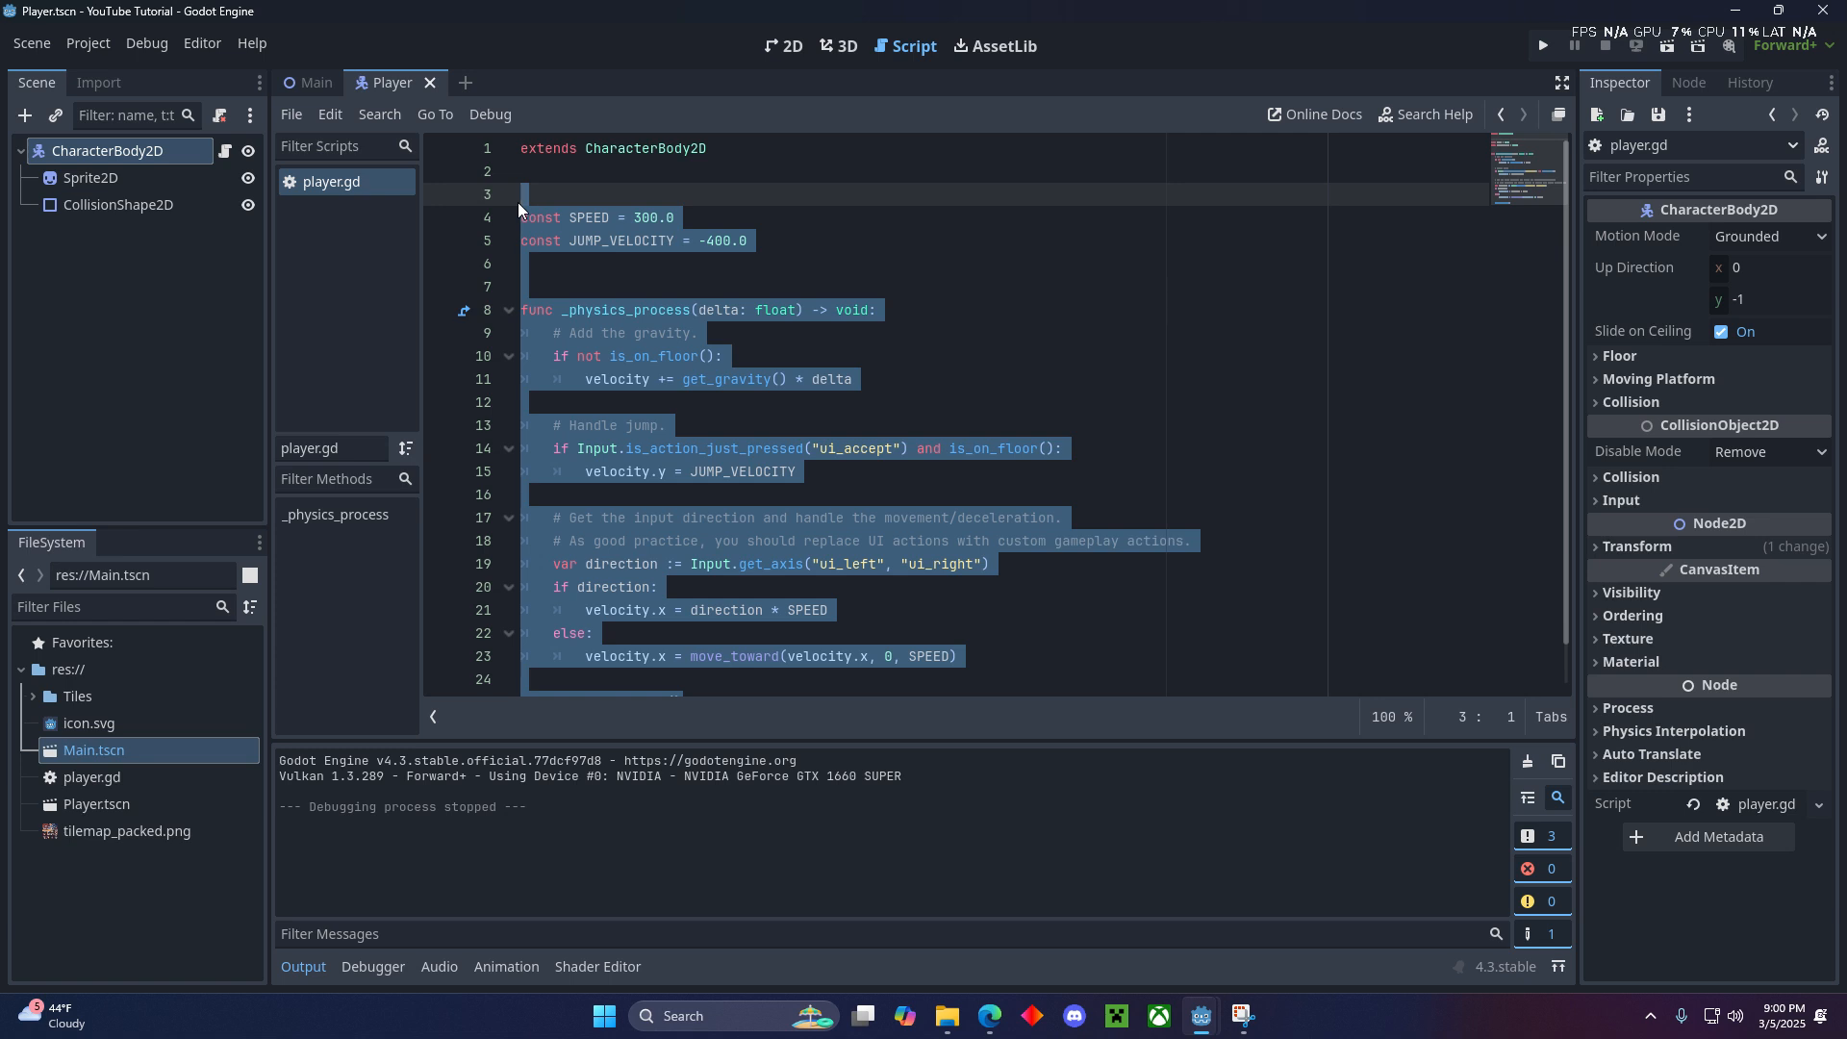
key("BackSpace")
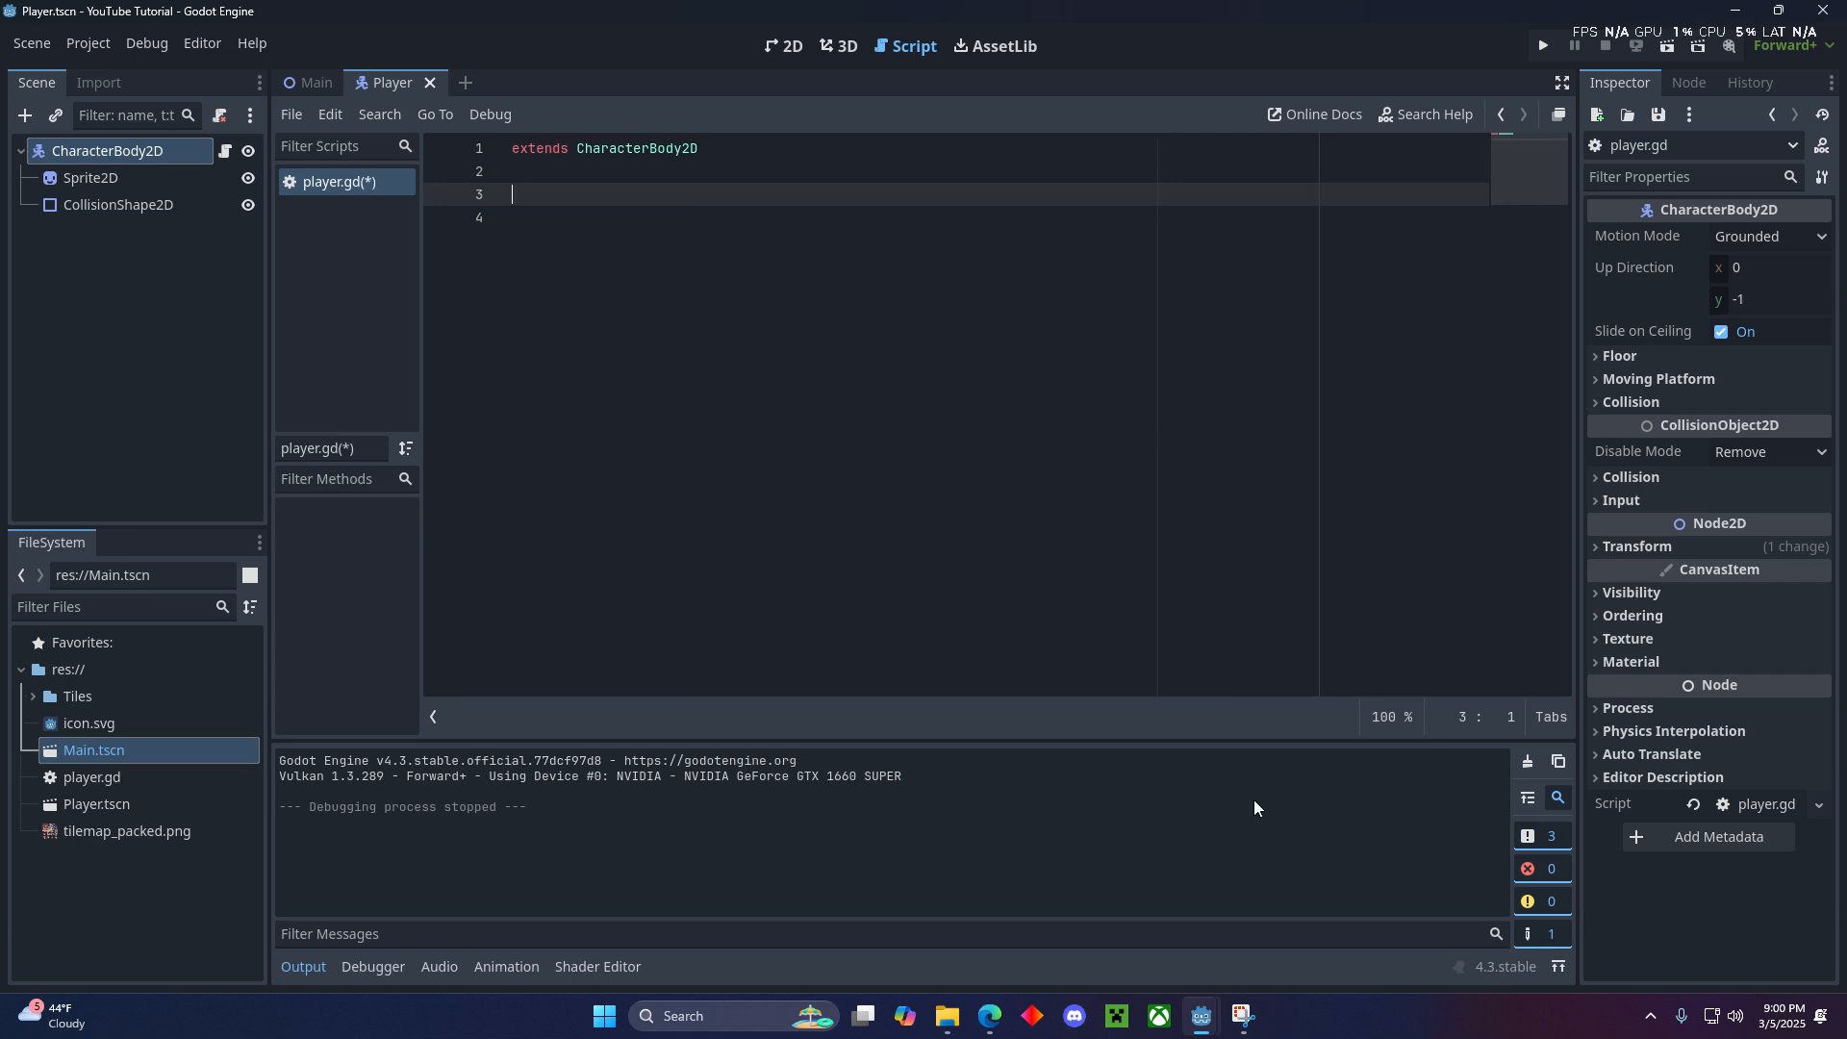
- Replace the entire contents of player.gd with the four-direction movement script from the Edge browser, including an exported speed of 100.0
mouse_move(990, 1017)
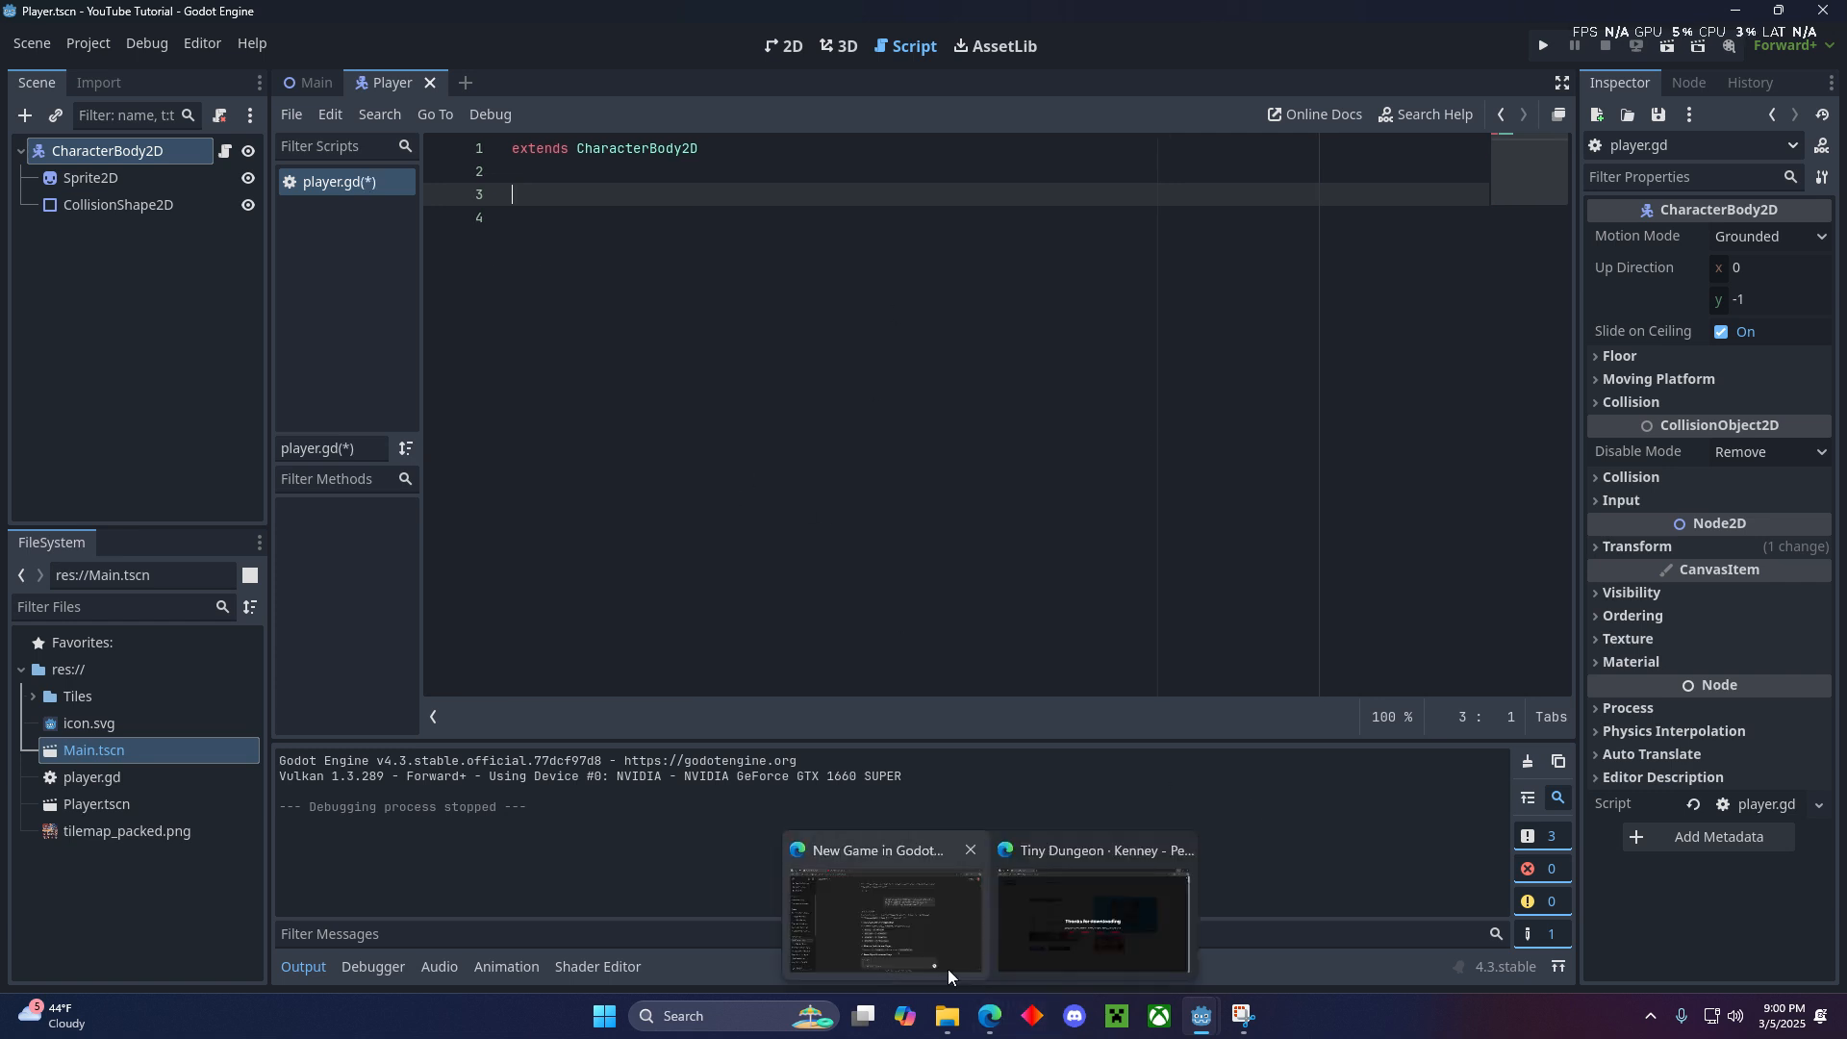
left_click(869, 909)
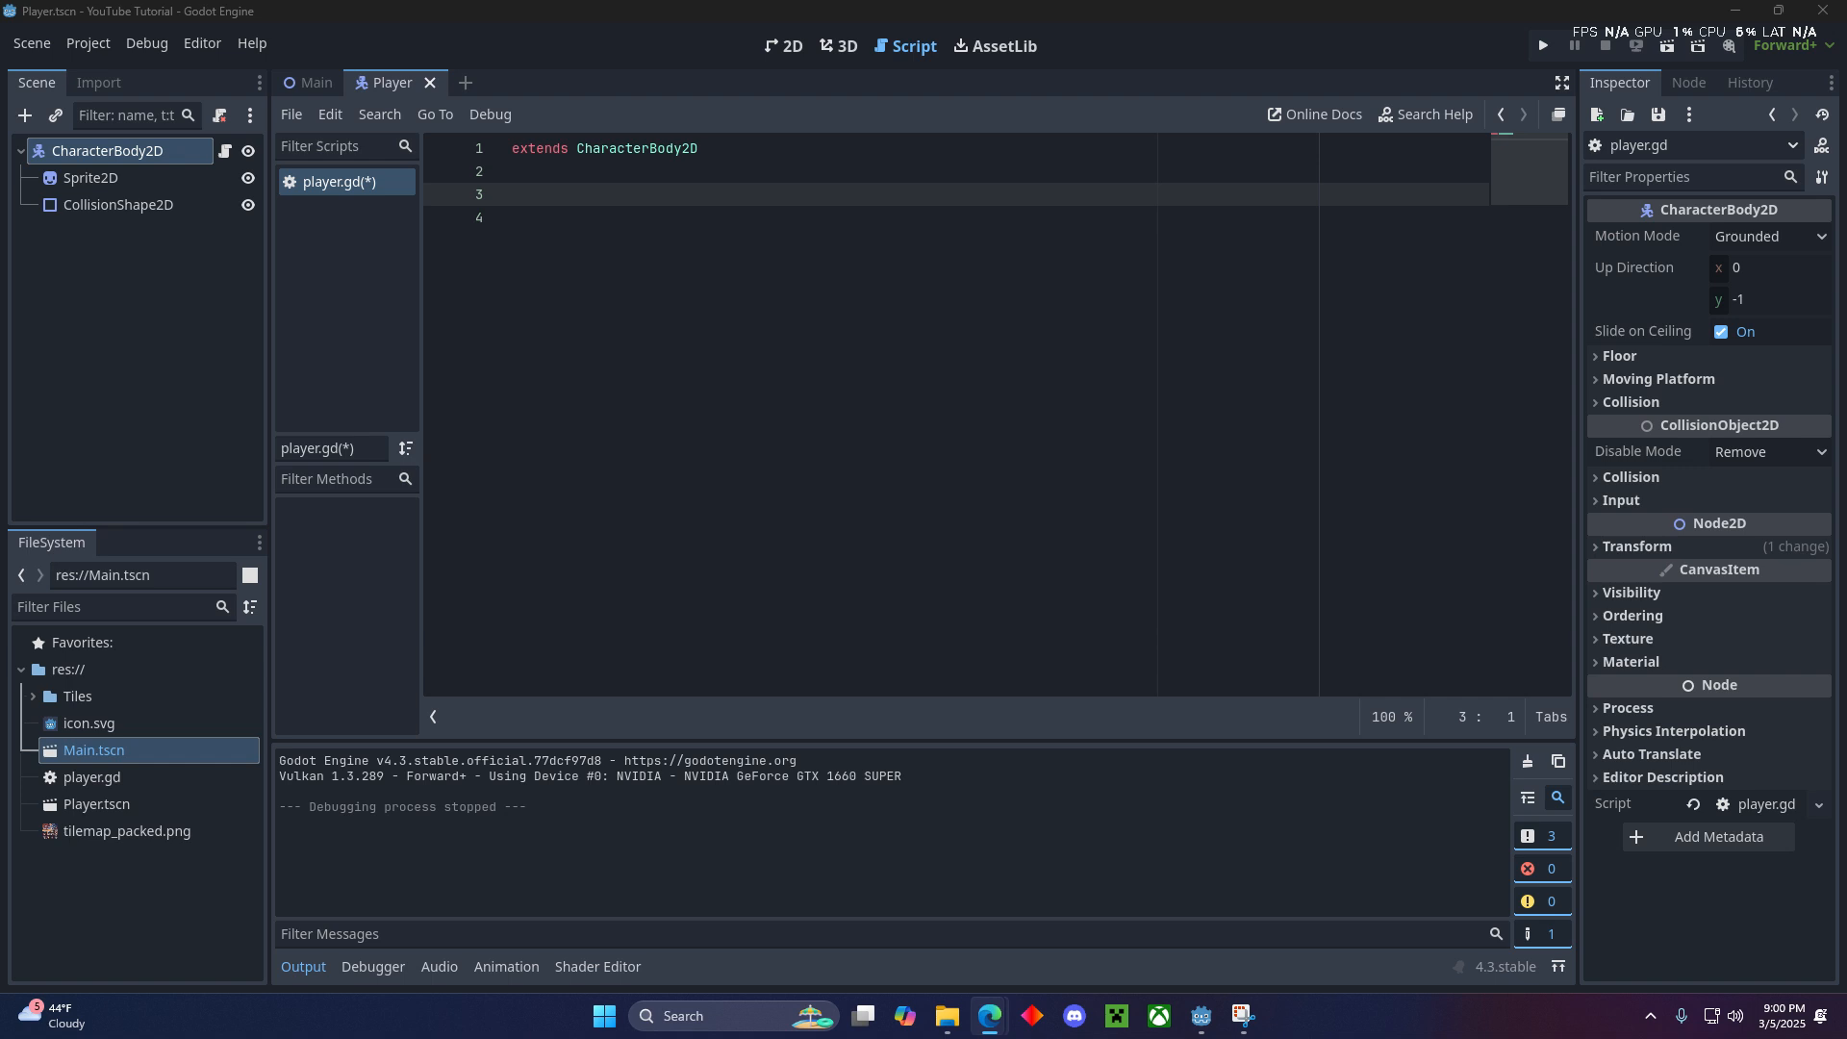
left_click(499, 200)
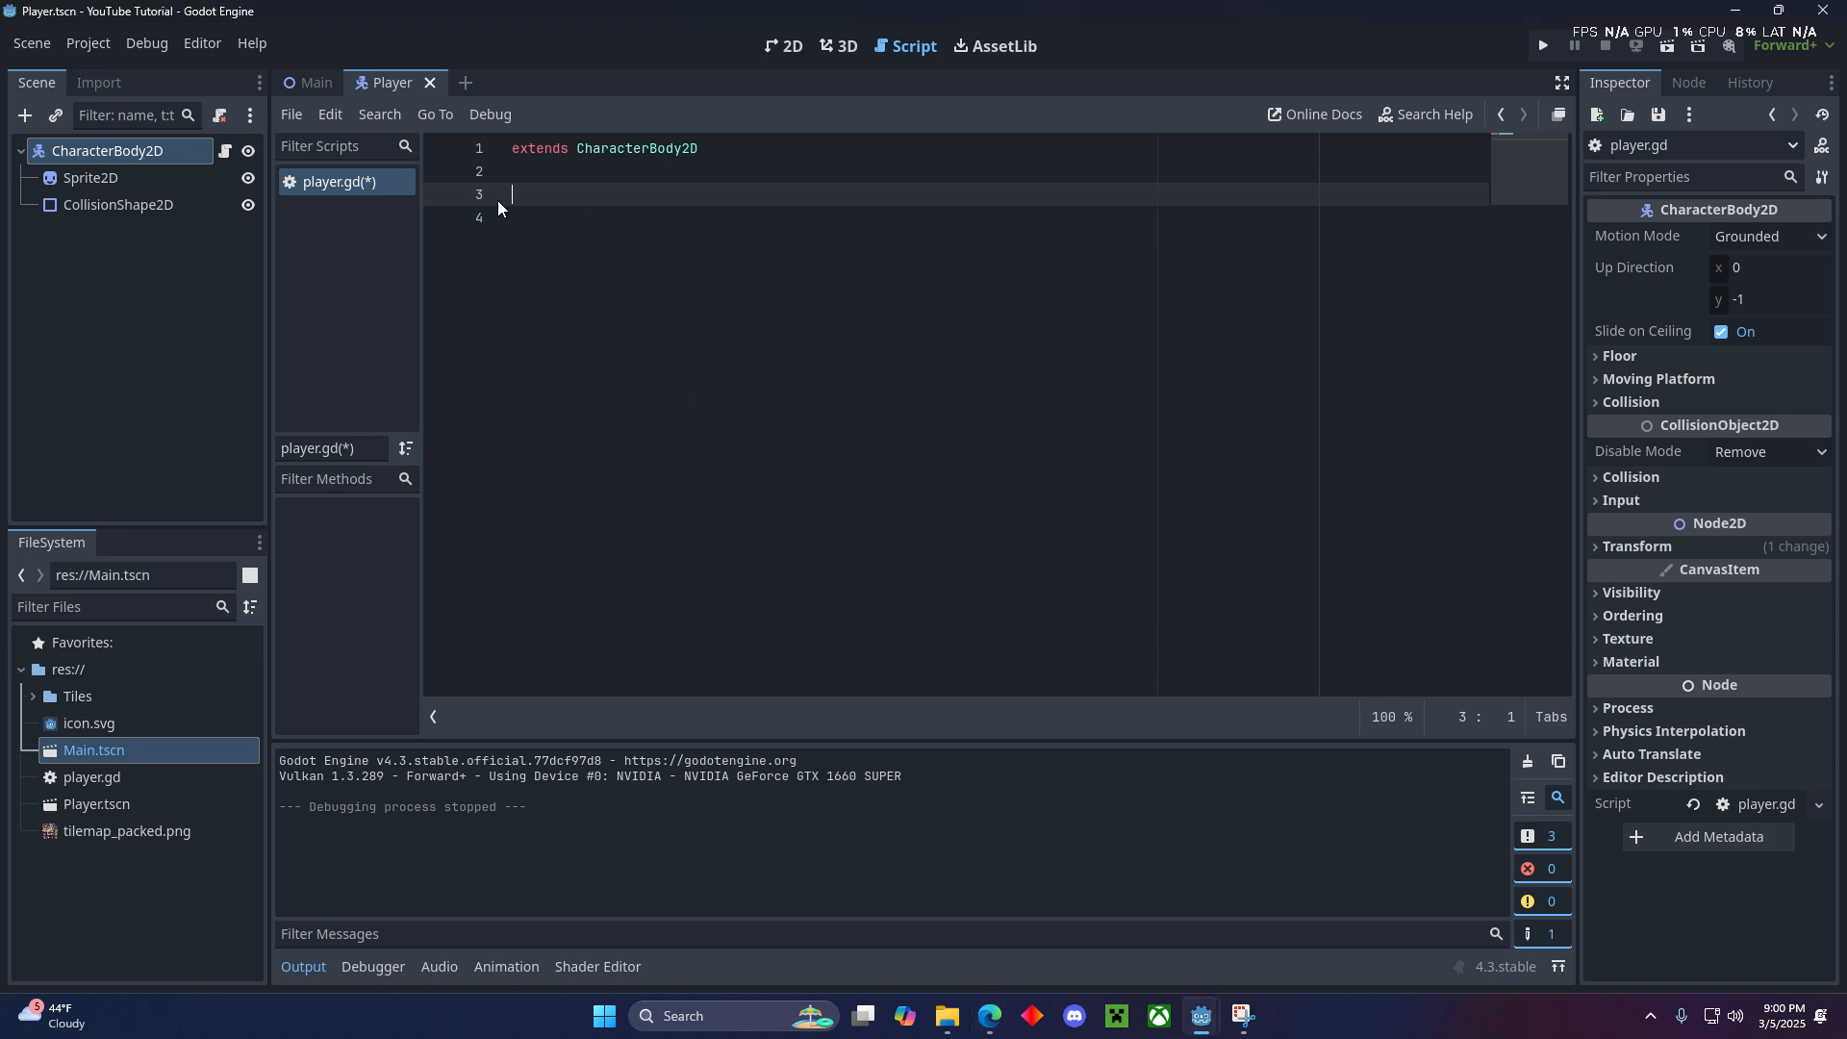
key("ctrl+v")
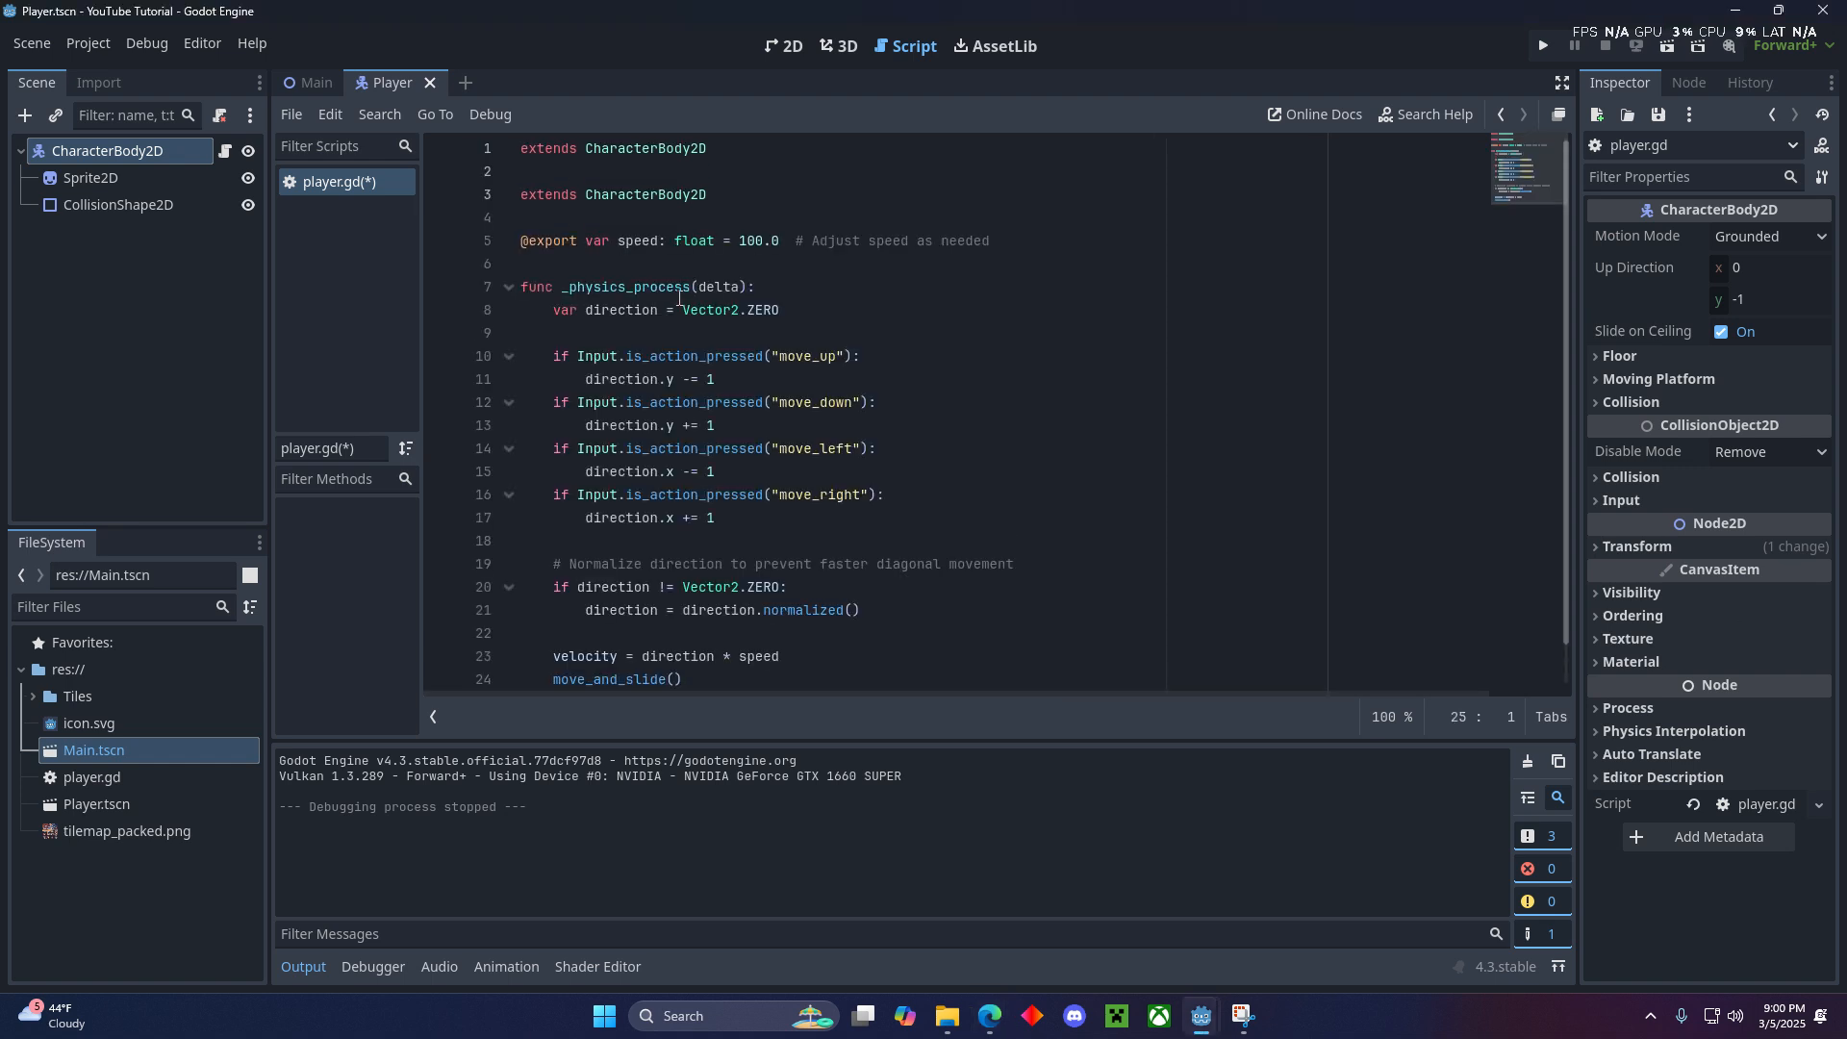
key("ctrl+z")
key("ctrl+a")
type("extends CharacterBody2D  @export var speed: float = 100.0  # Adjust speed as needed  func _physics_process(delta): \tvar direction = Vector2.ZERO  \tif Input.is_action_pressed(\"move_up\"): \t\tdirection.y -= 1 \tif Input.is_action_pressed(\"move_down\"): \t\tdirection.y += 1 \tif Input.is_action_pressed(\"move_left\"): \t\tdirection.x -= 1 \tif Input.is_action_pressed(\"move_right\"): \t\tdirection.x += 1  \t# Normalize direction to prevent faster diagonal movement \tif direction != Vector2.ZERO: \t\tdirection = direction.normalized()  \tvelocity = direction * speed \tmove_and_slide()")
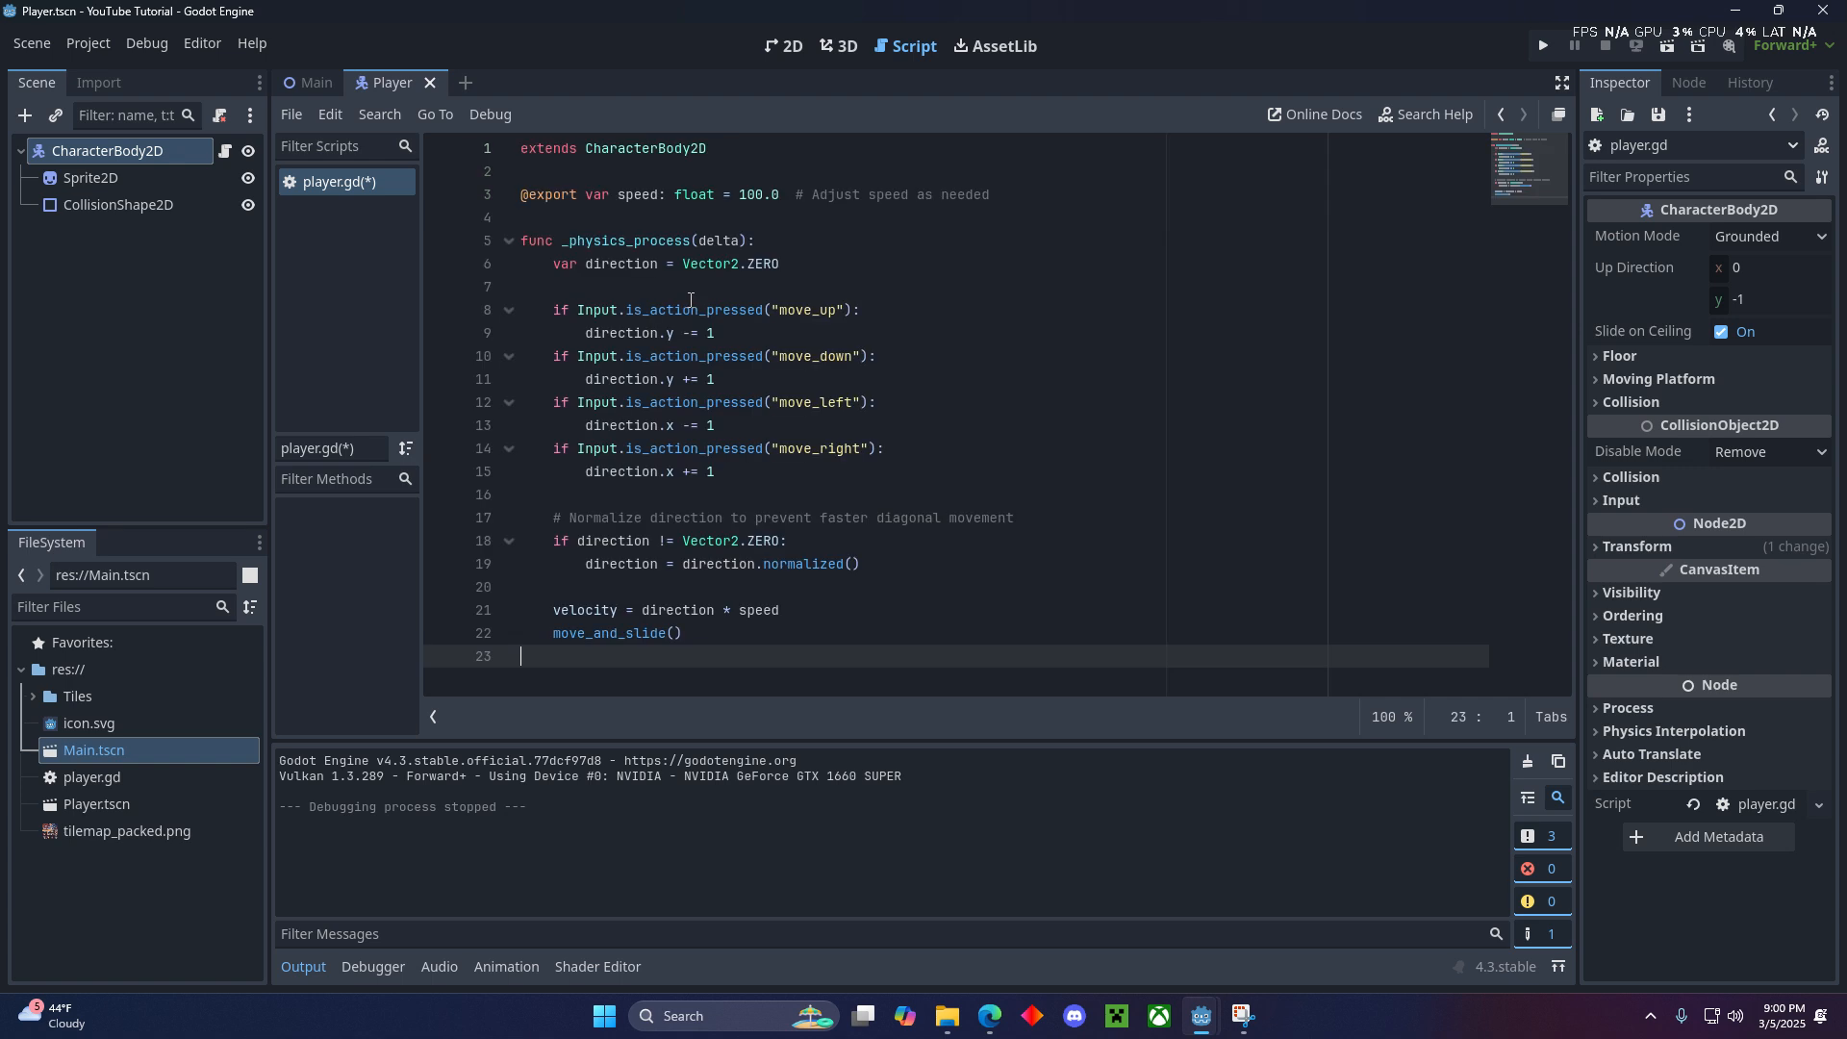
- Review the exported speed variable line in player.gd and save the script
left_click(693, 218)
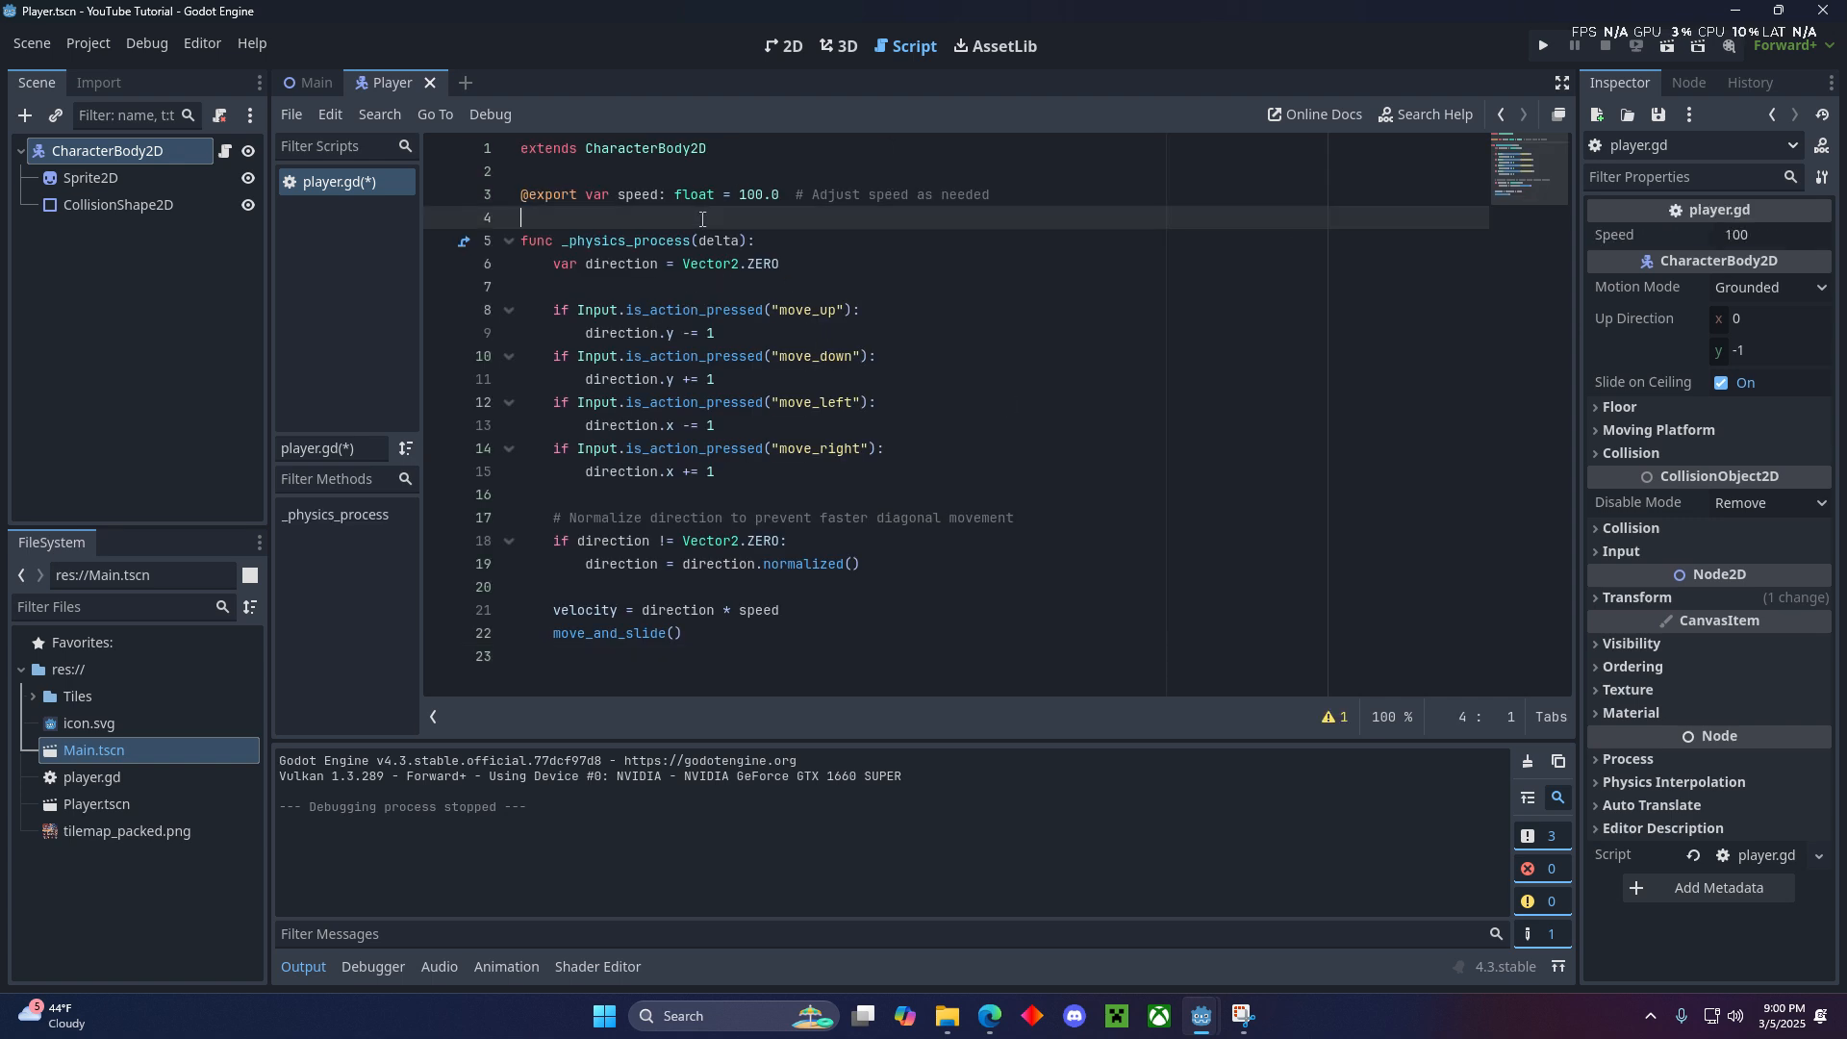
left_click(556, 196)
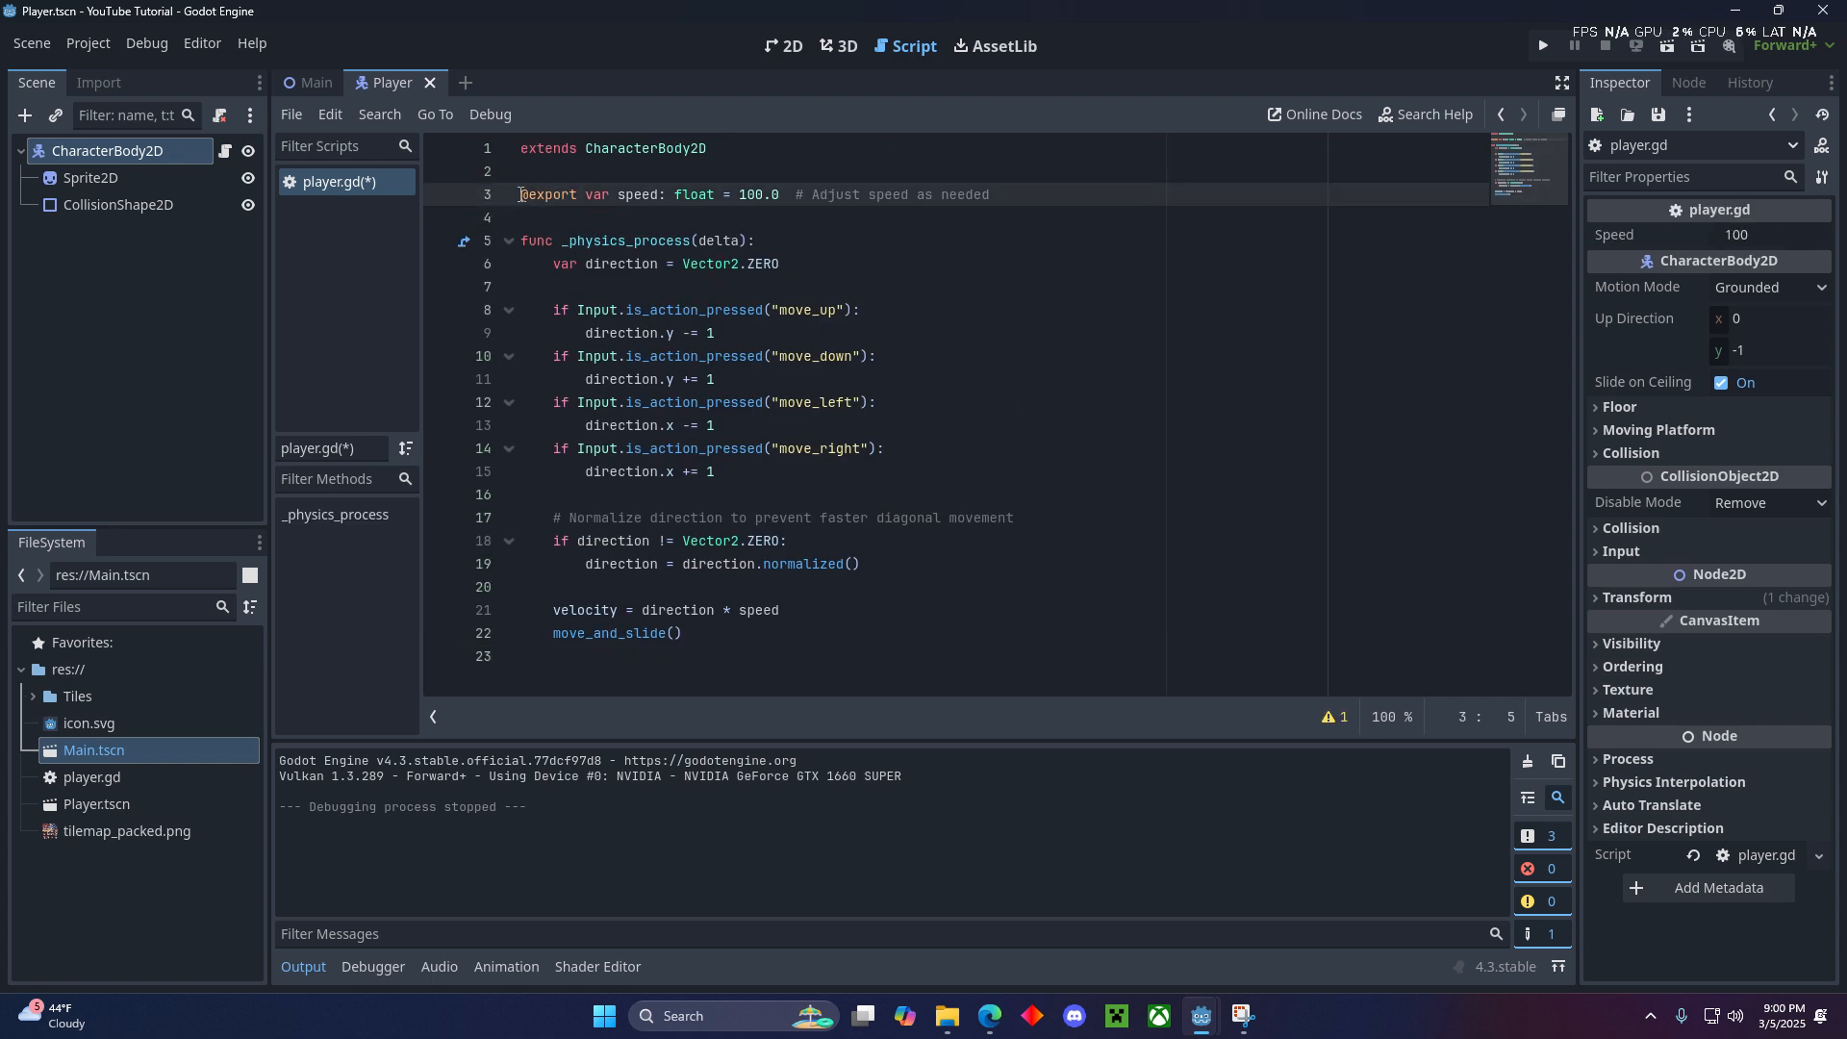
left_click_drag(523, 195, 1043, 198)
left_click(927, 238)
left_click(860, 217)
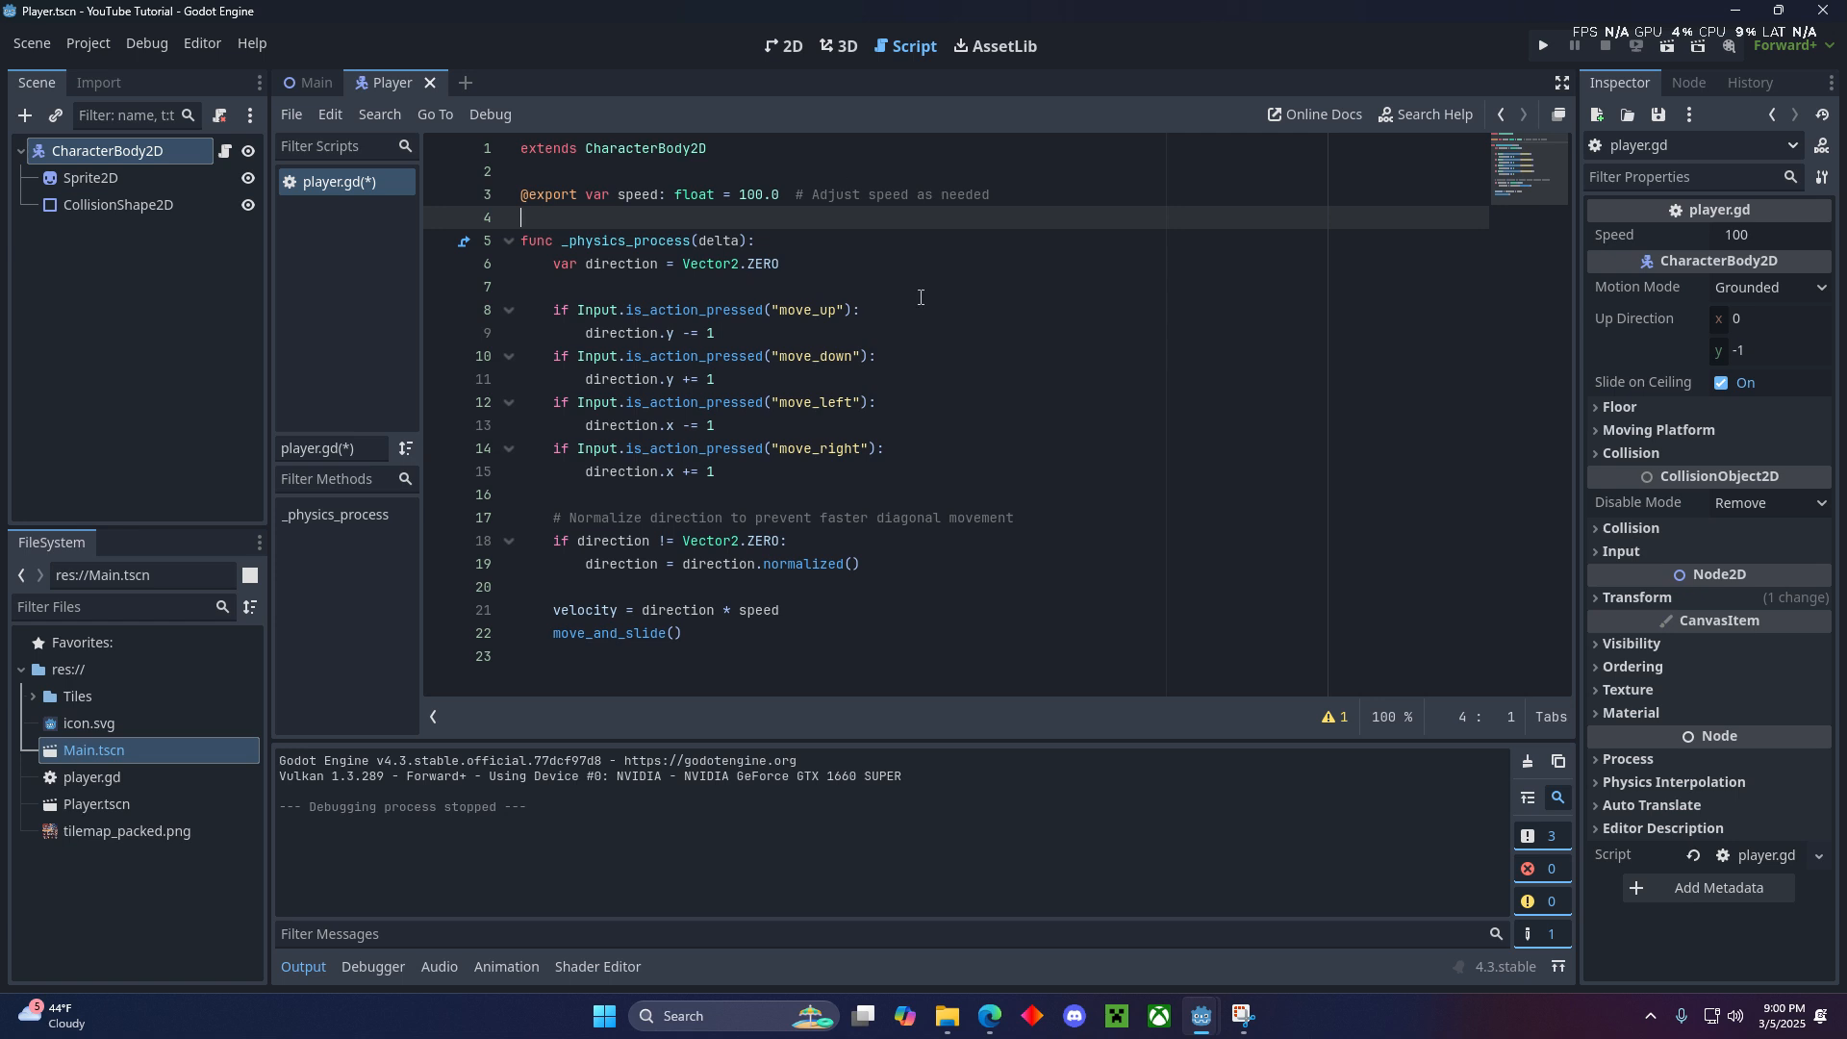
key("ctrl+s")
left_click(1071, 202)
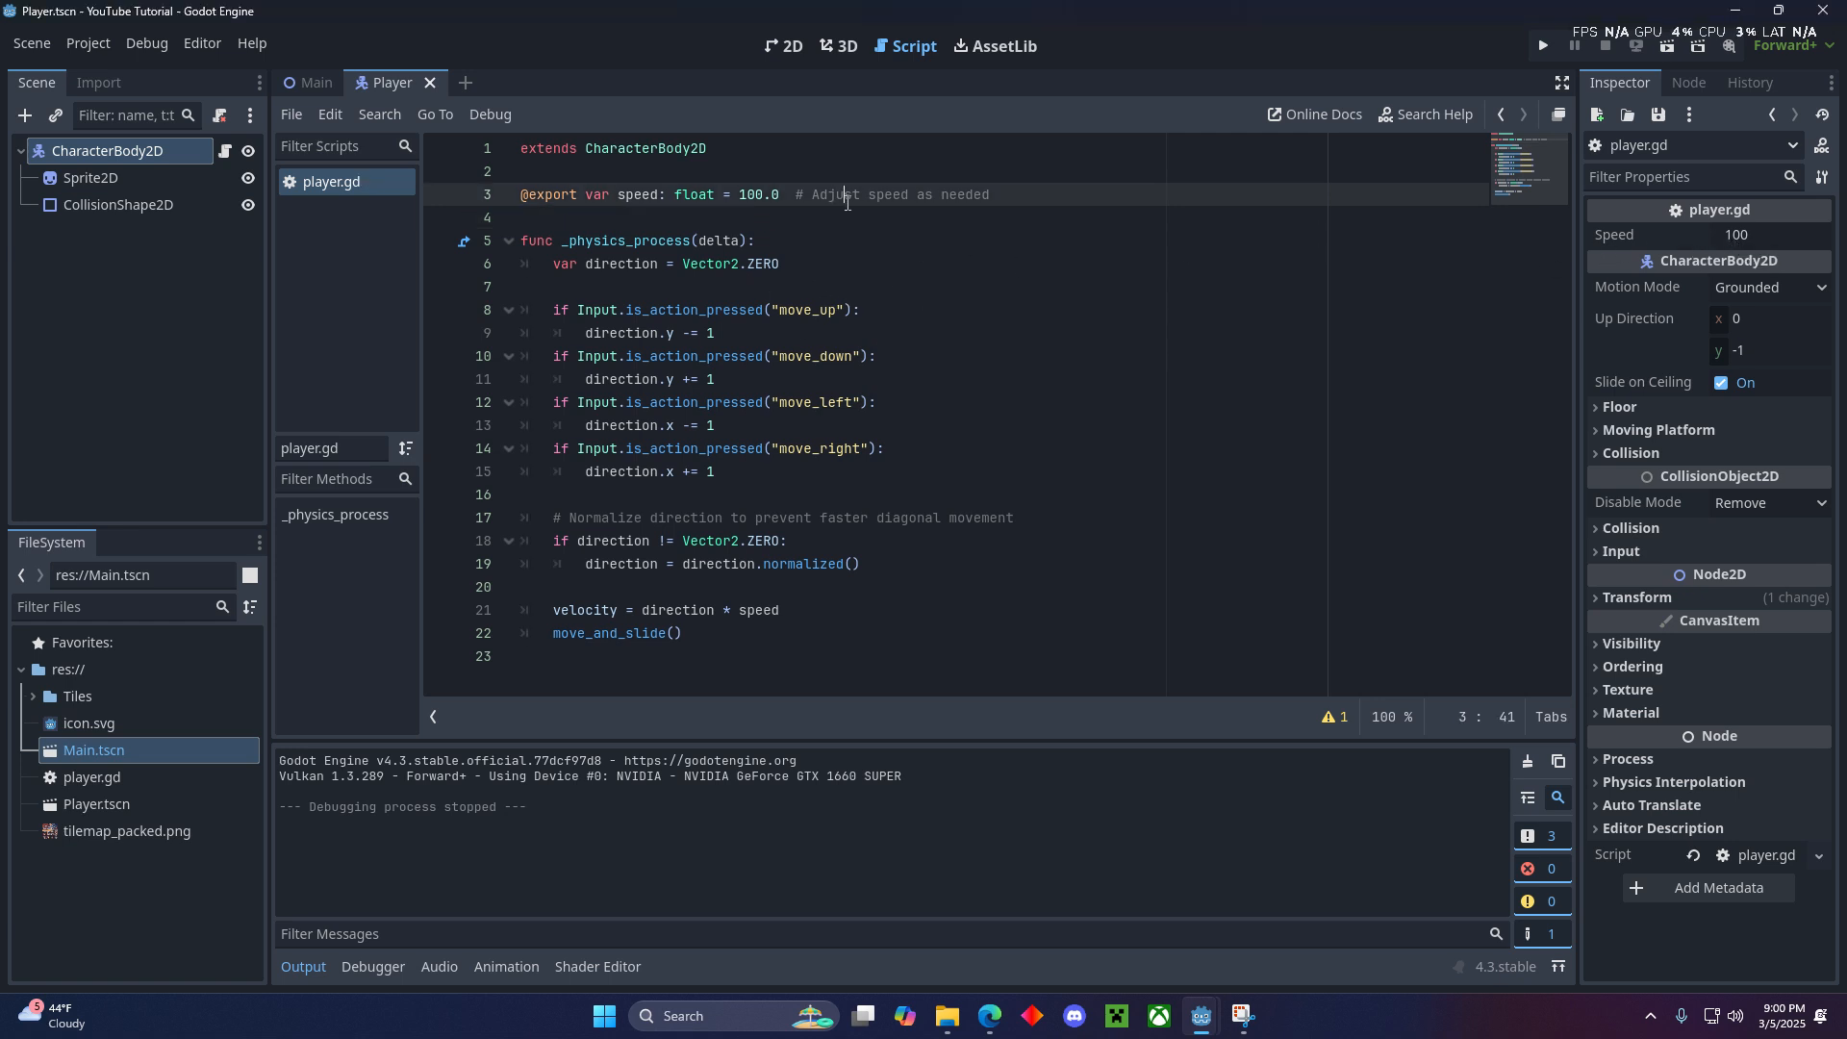
- Rename the CharacterBody2D root node of the Player scene to Player and save the scene
left_click(1757, 240)
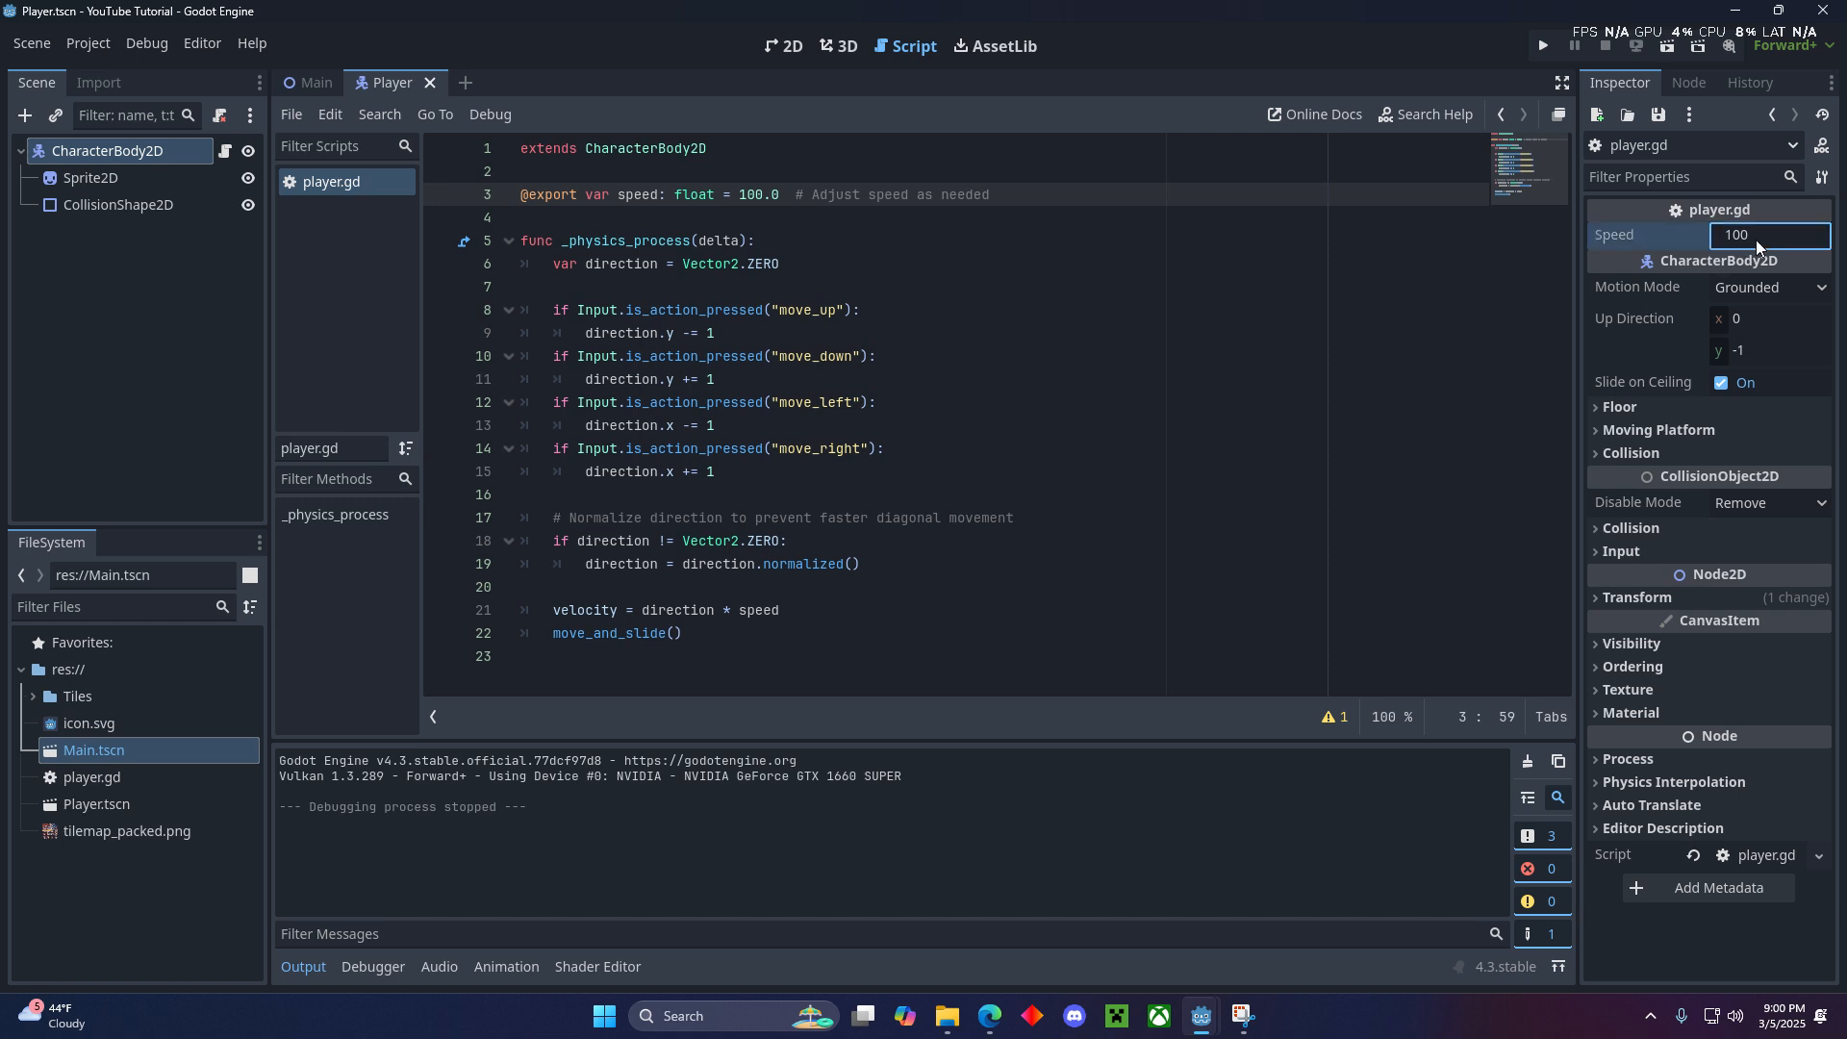
left_click(141, 151)
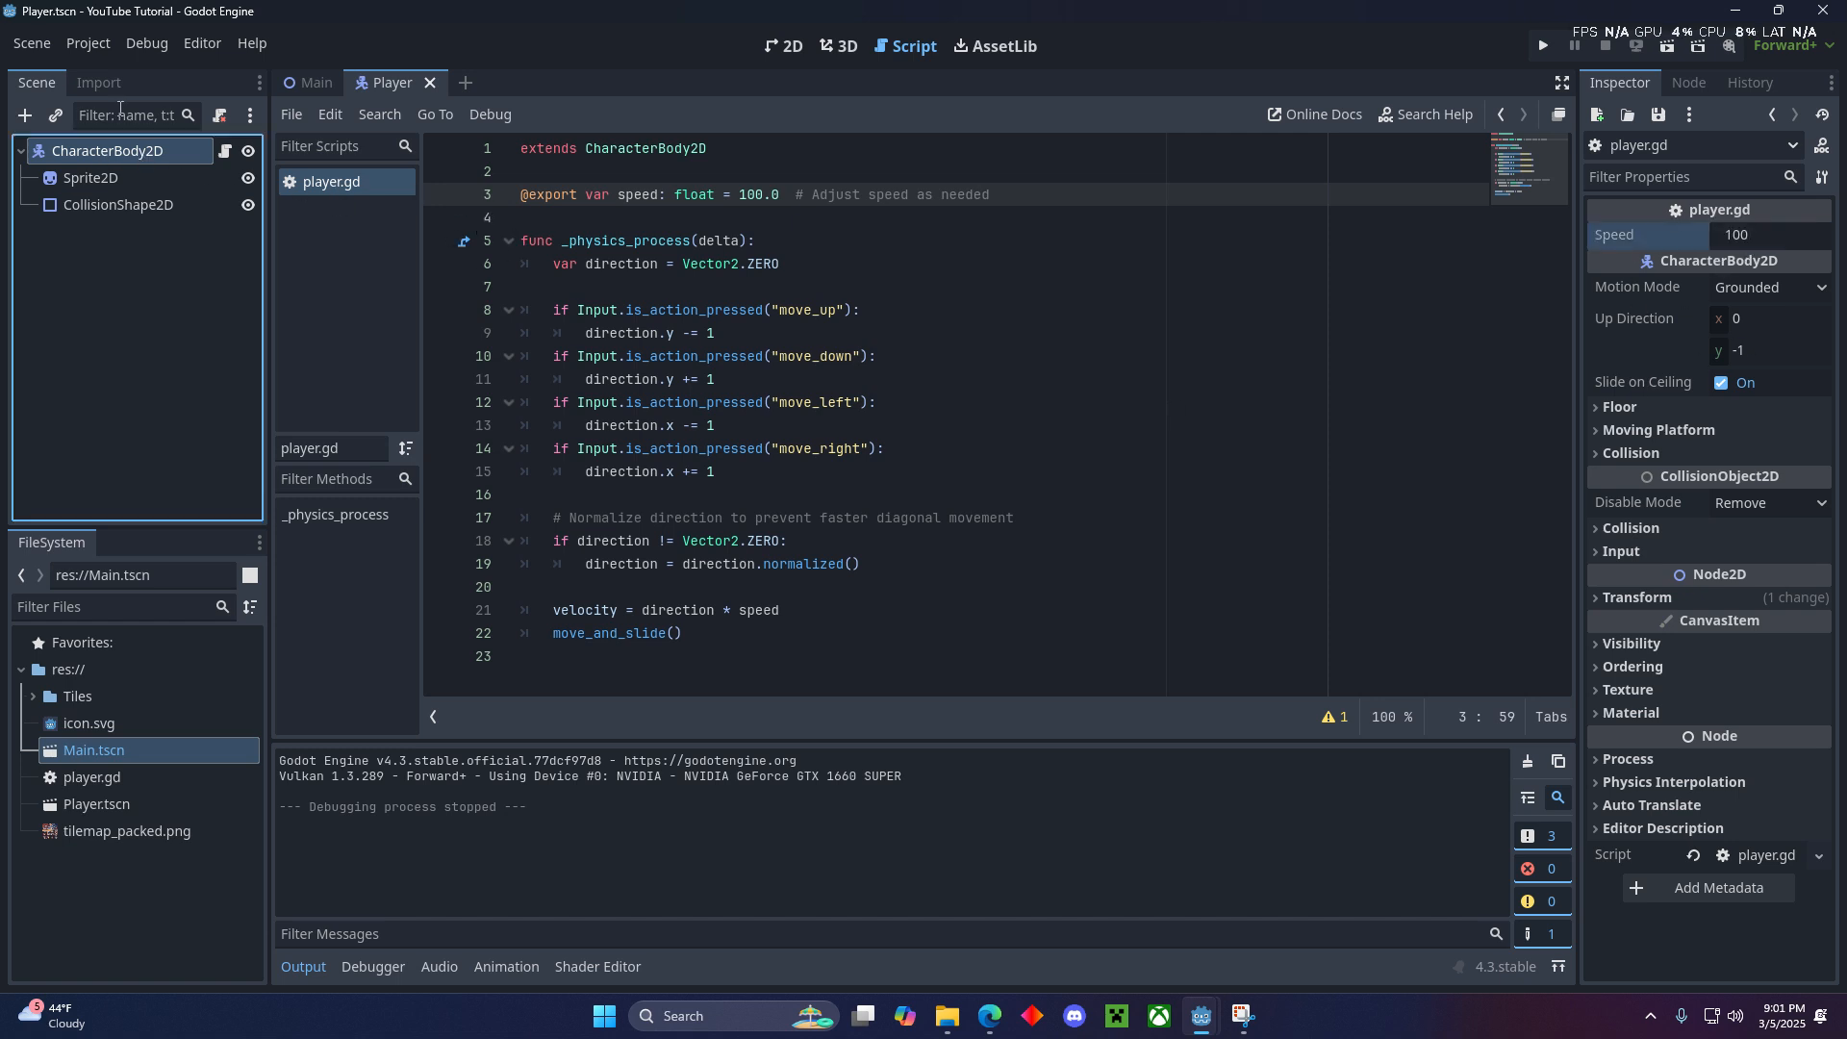
double_click(113, 151)
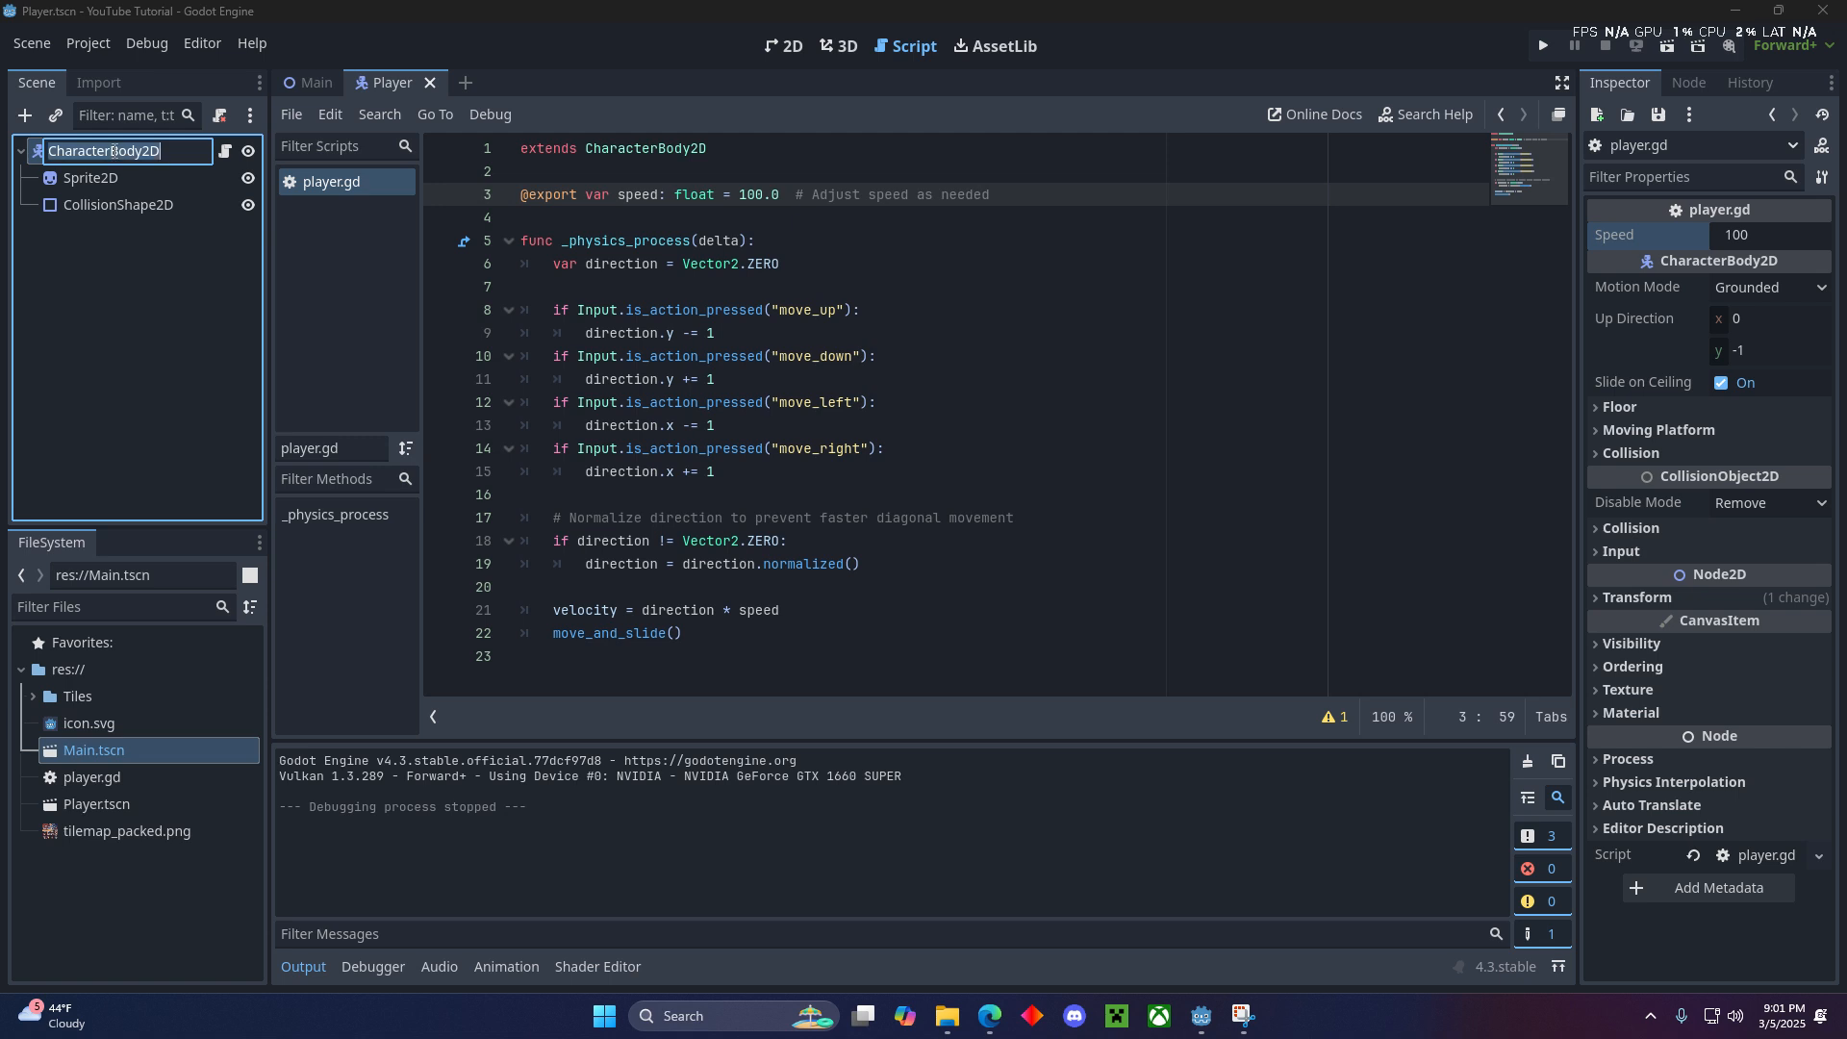
type("Player")
key("Return")
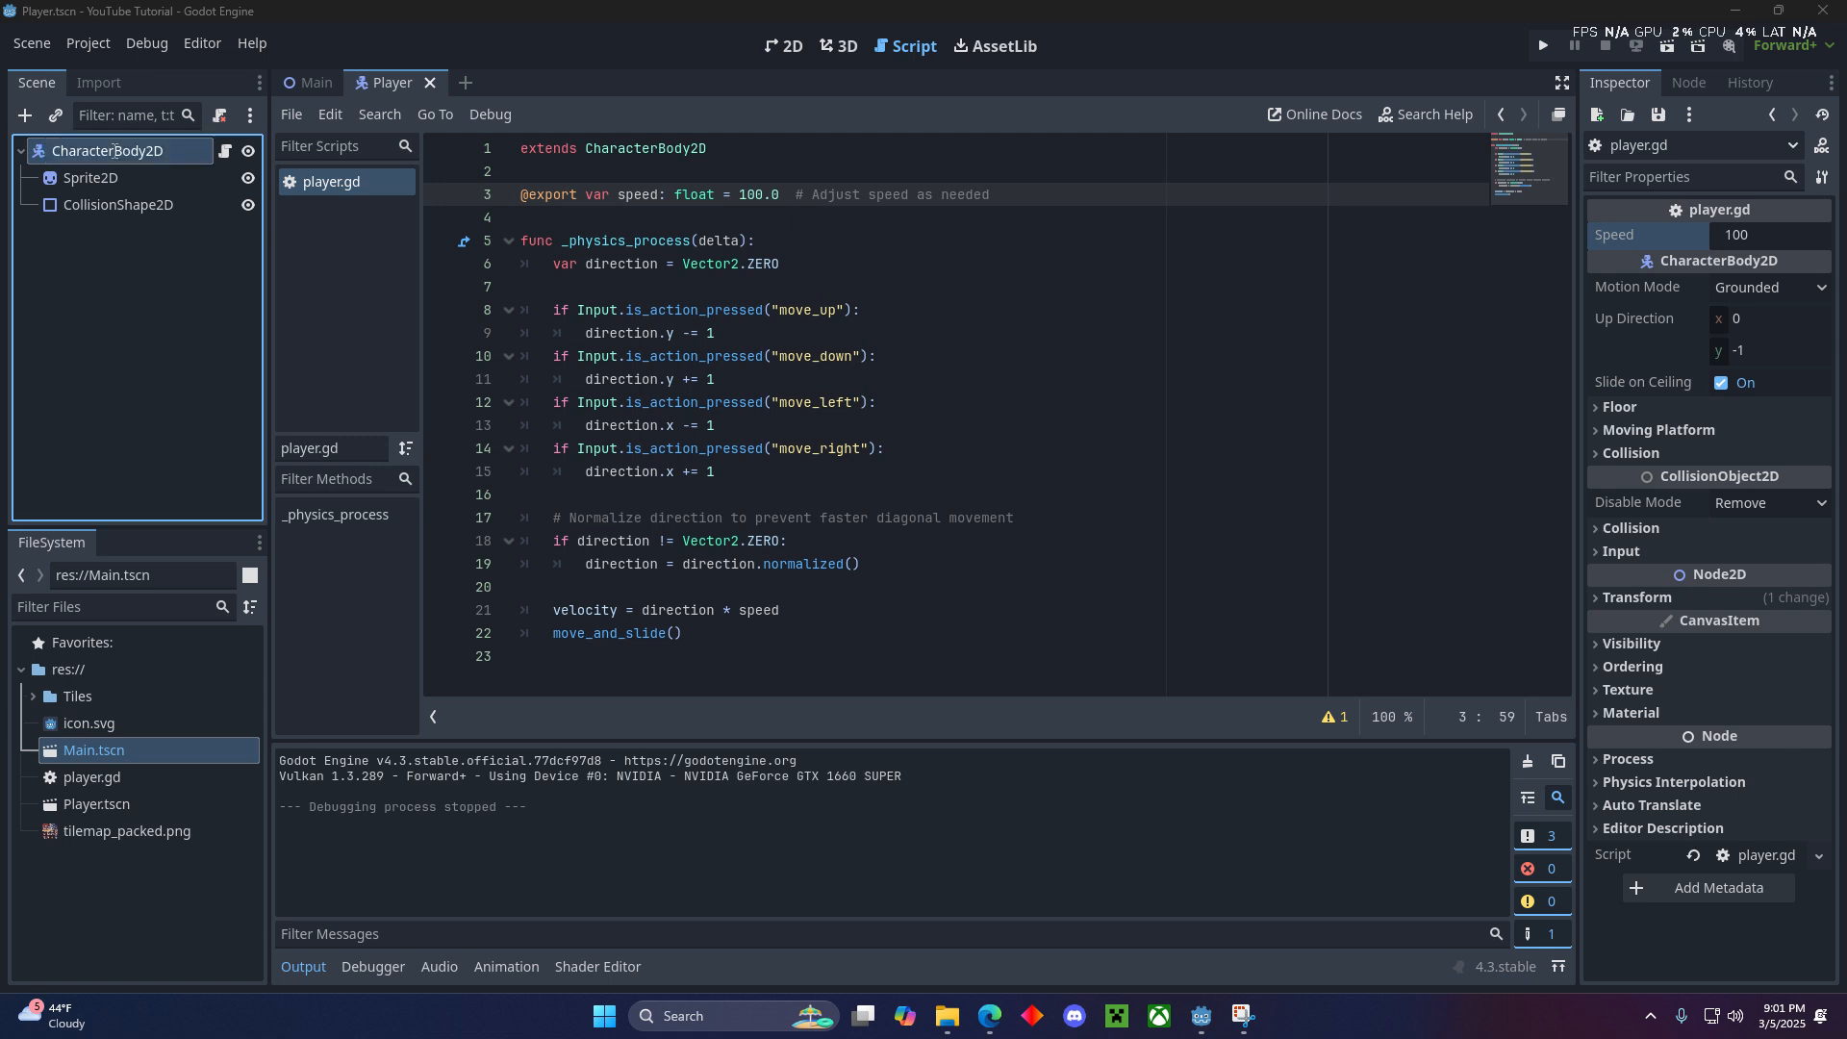
left_click(924, 287)
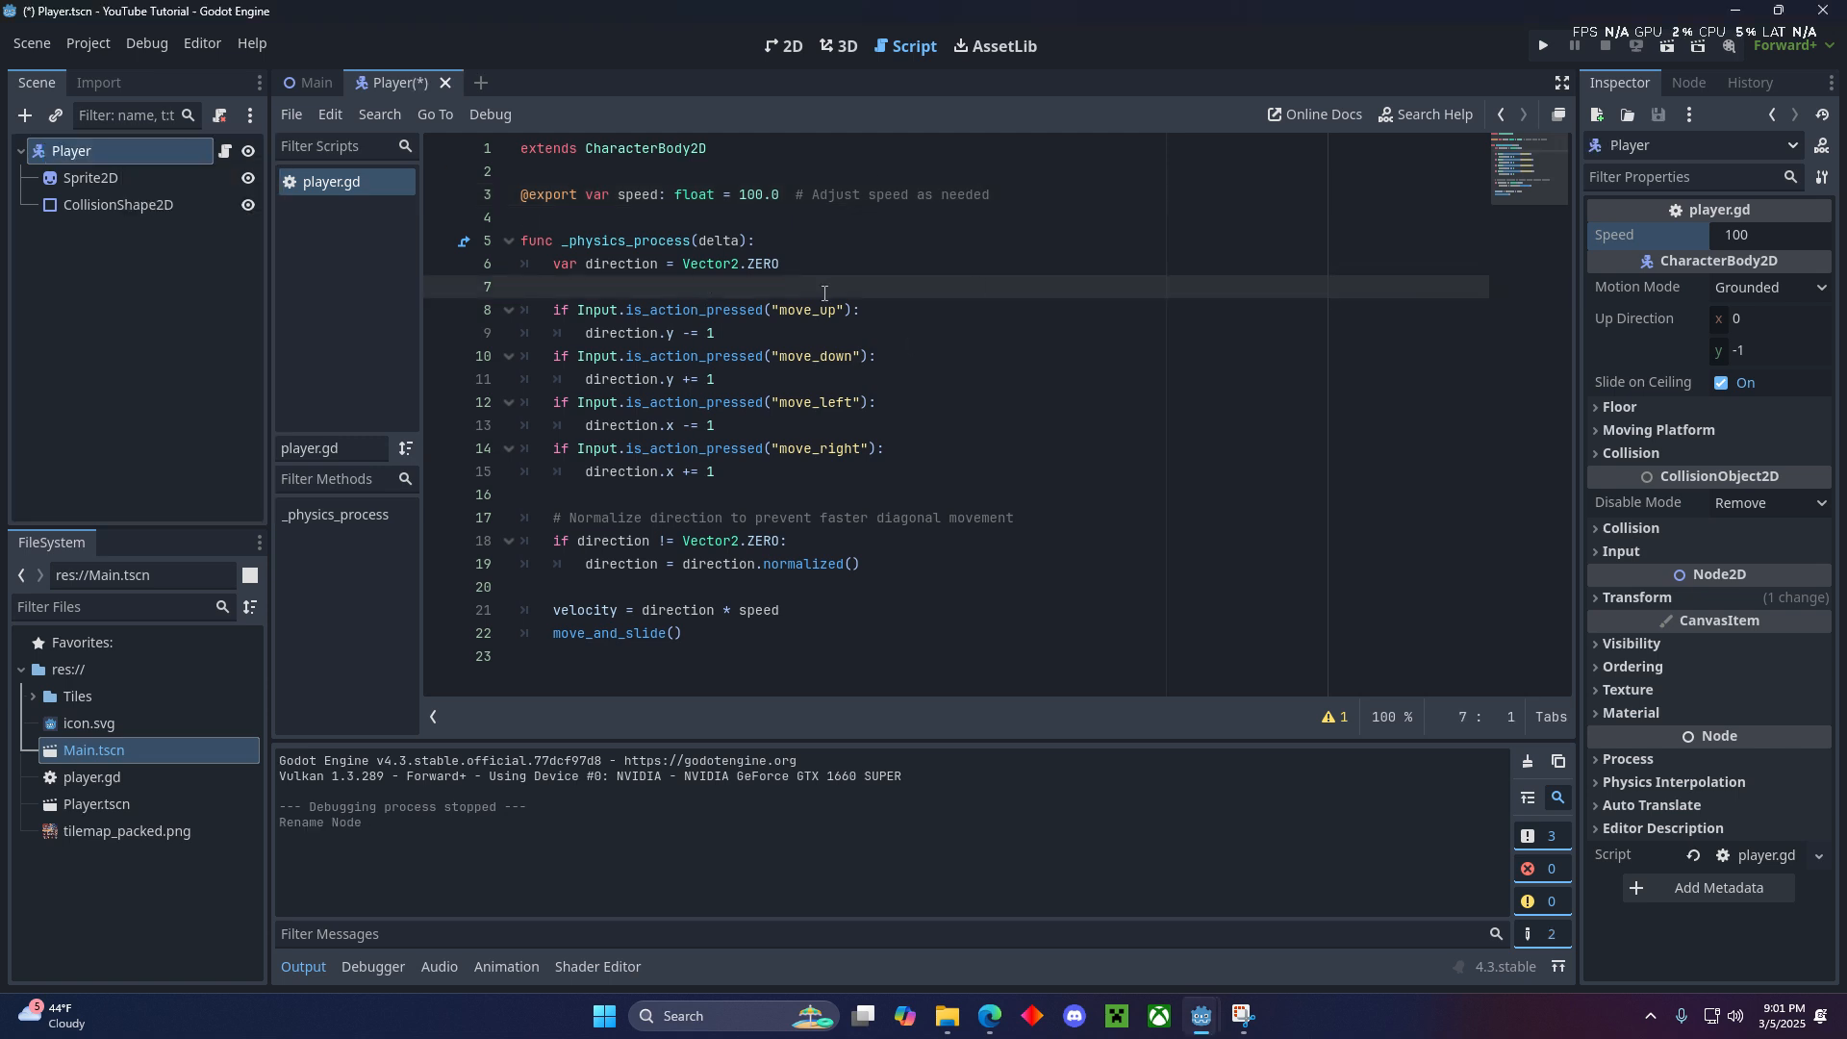
left_click(561, 242)
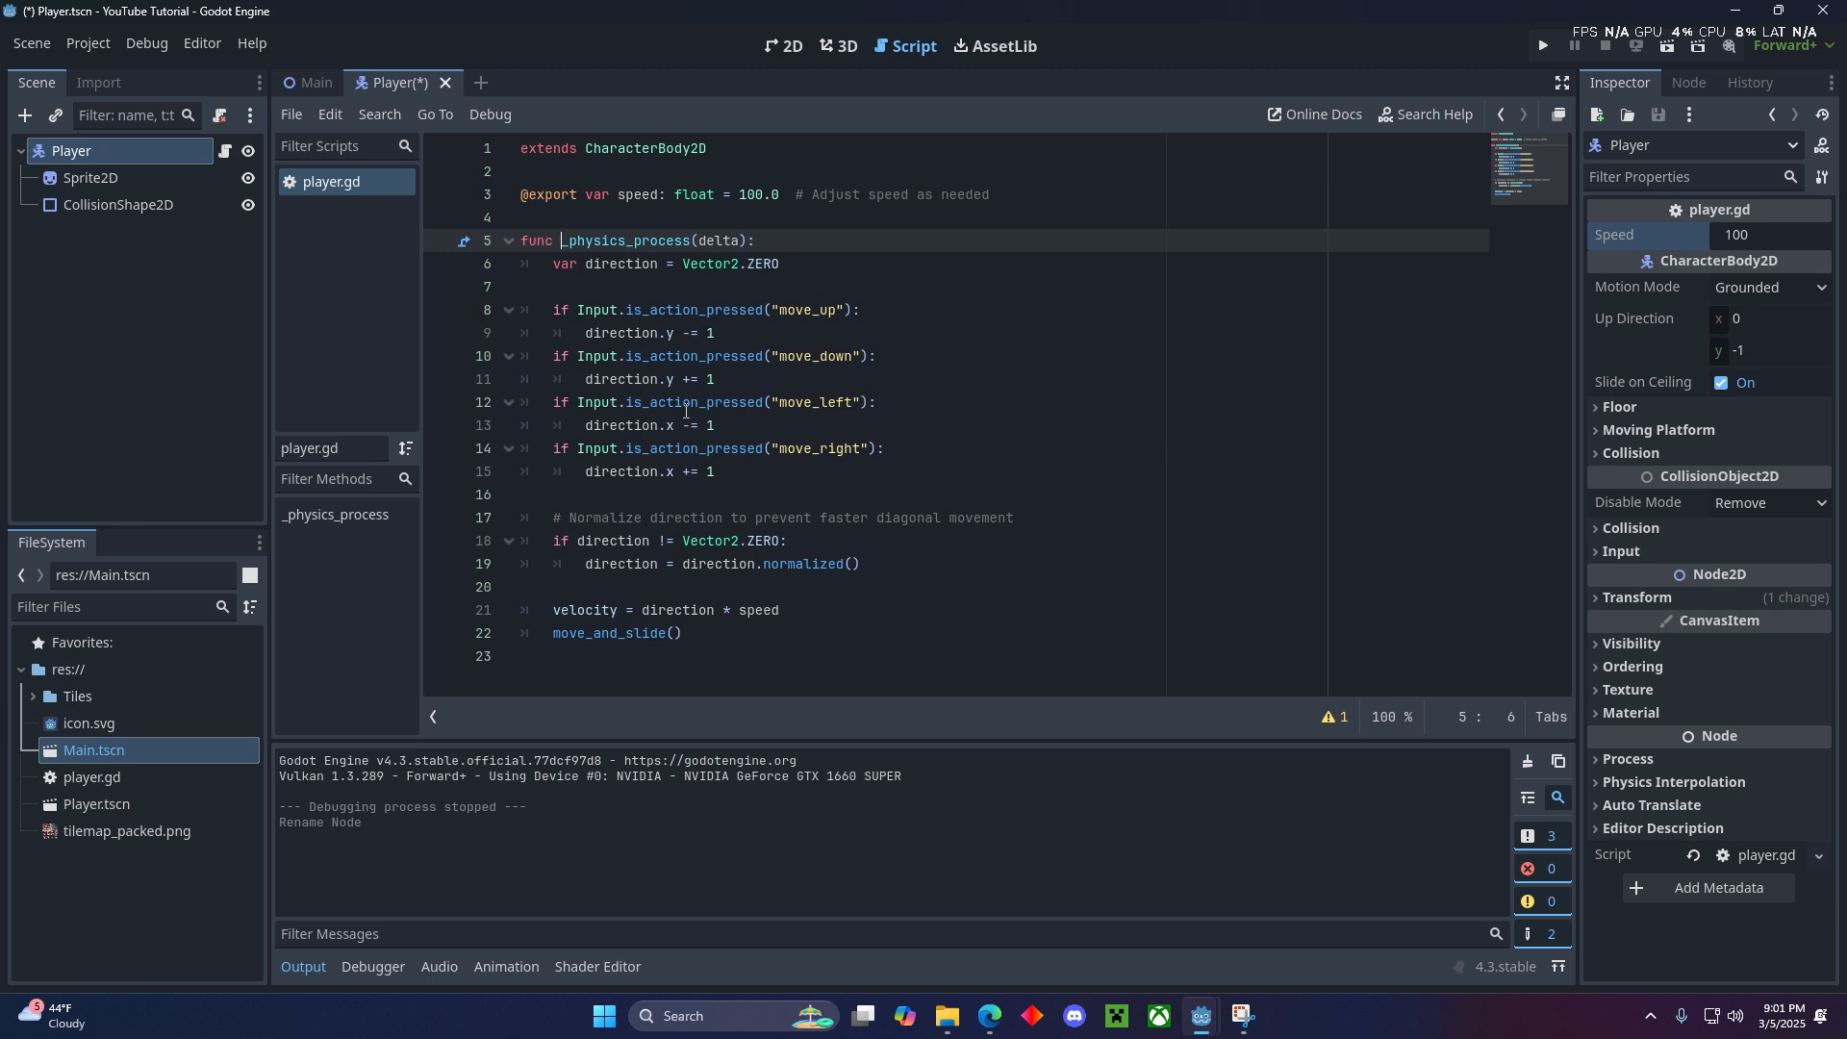
left_click(496, 289)
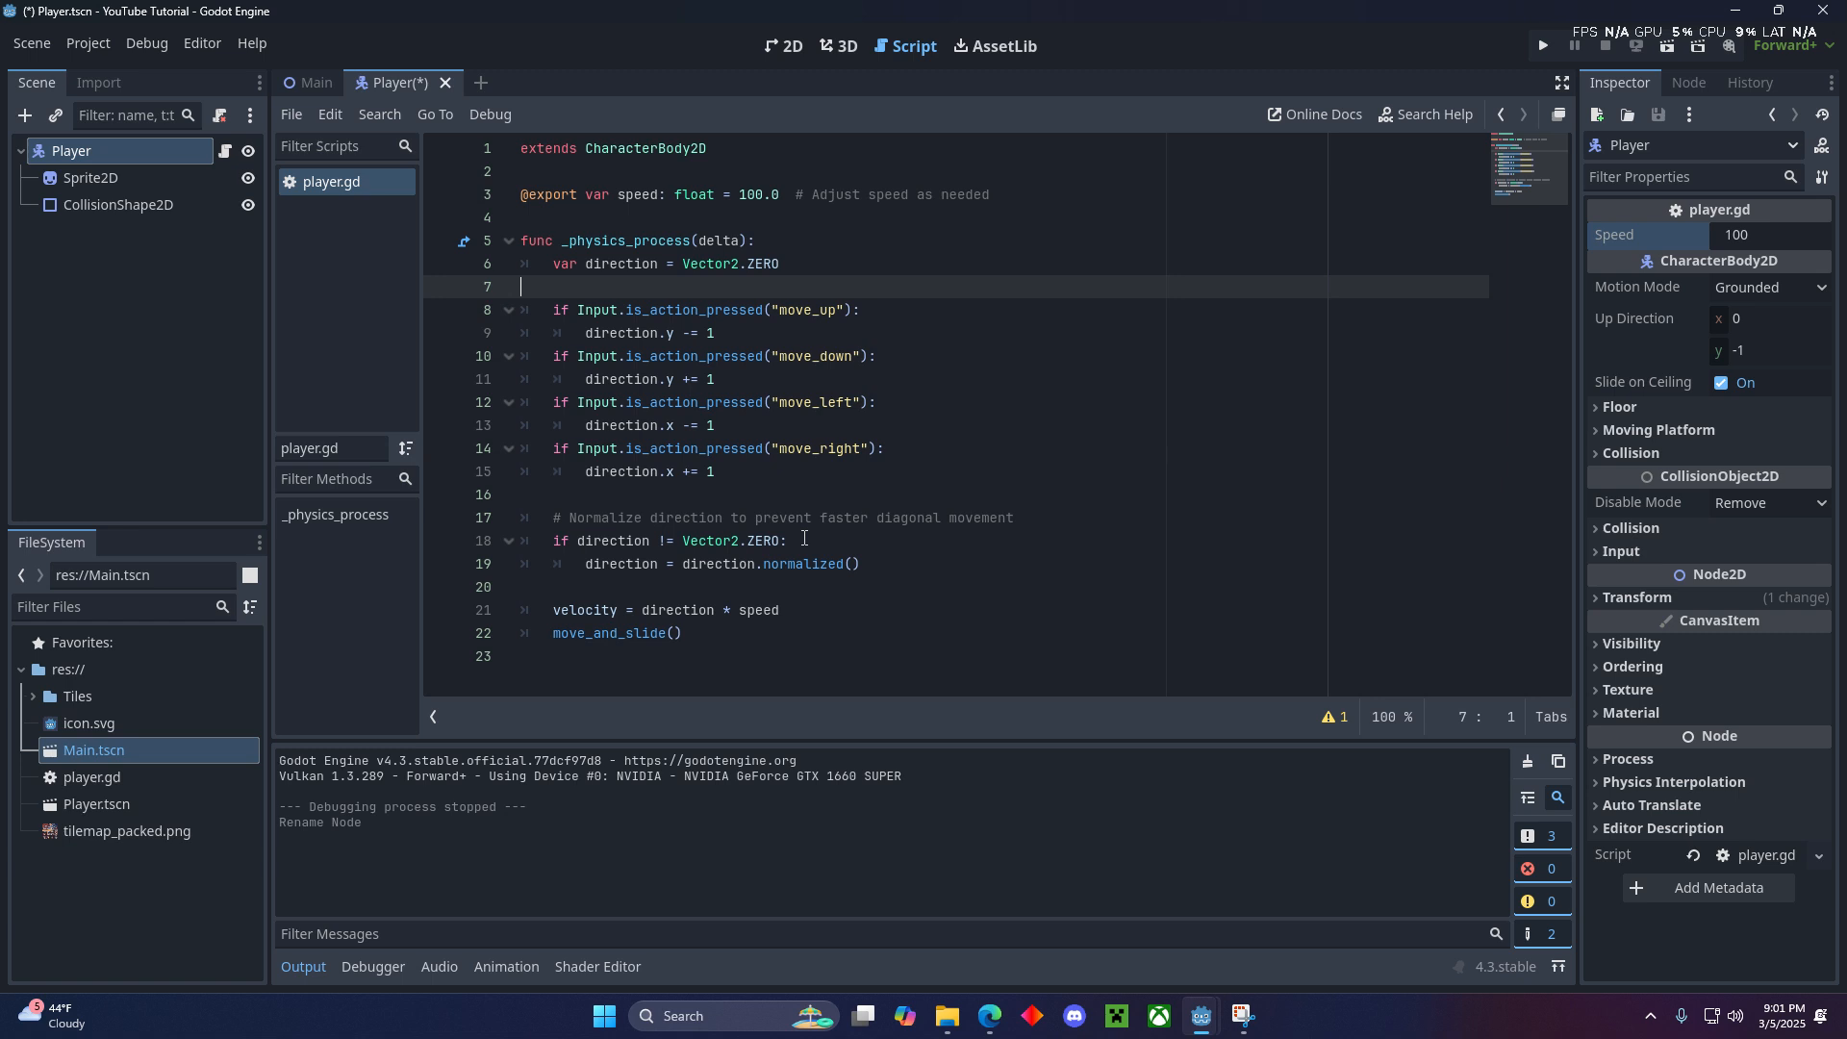
key("ctrl+s")
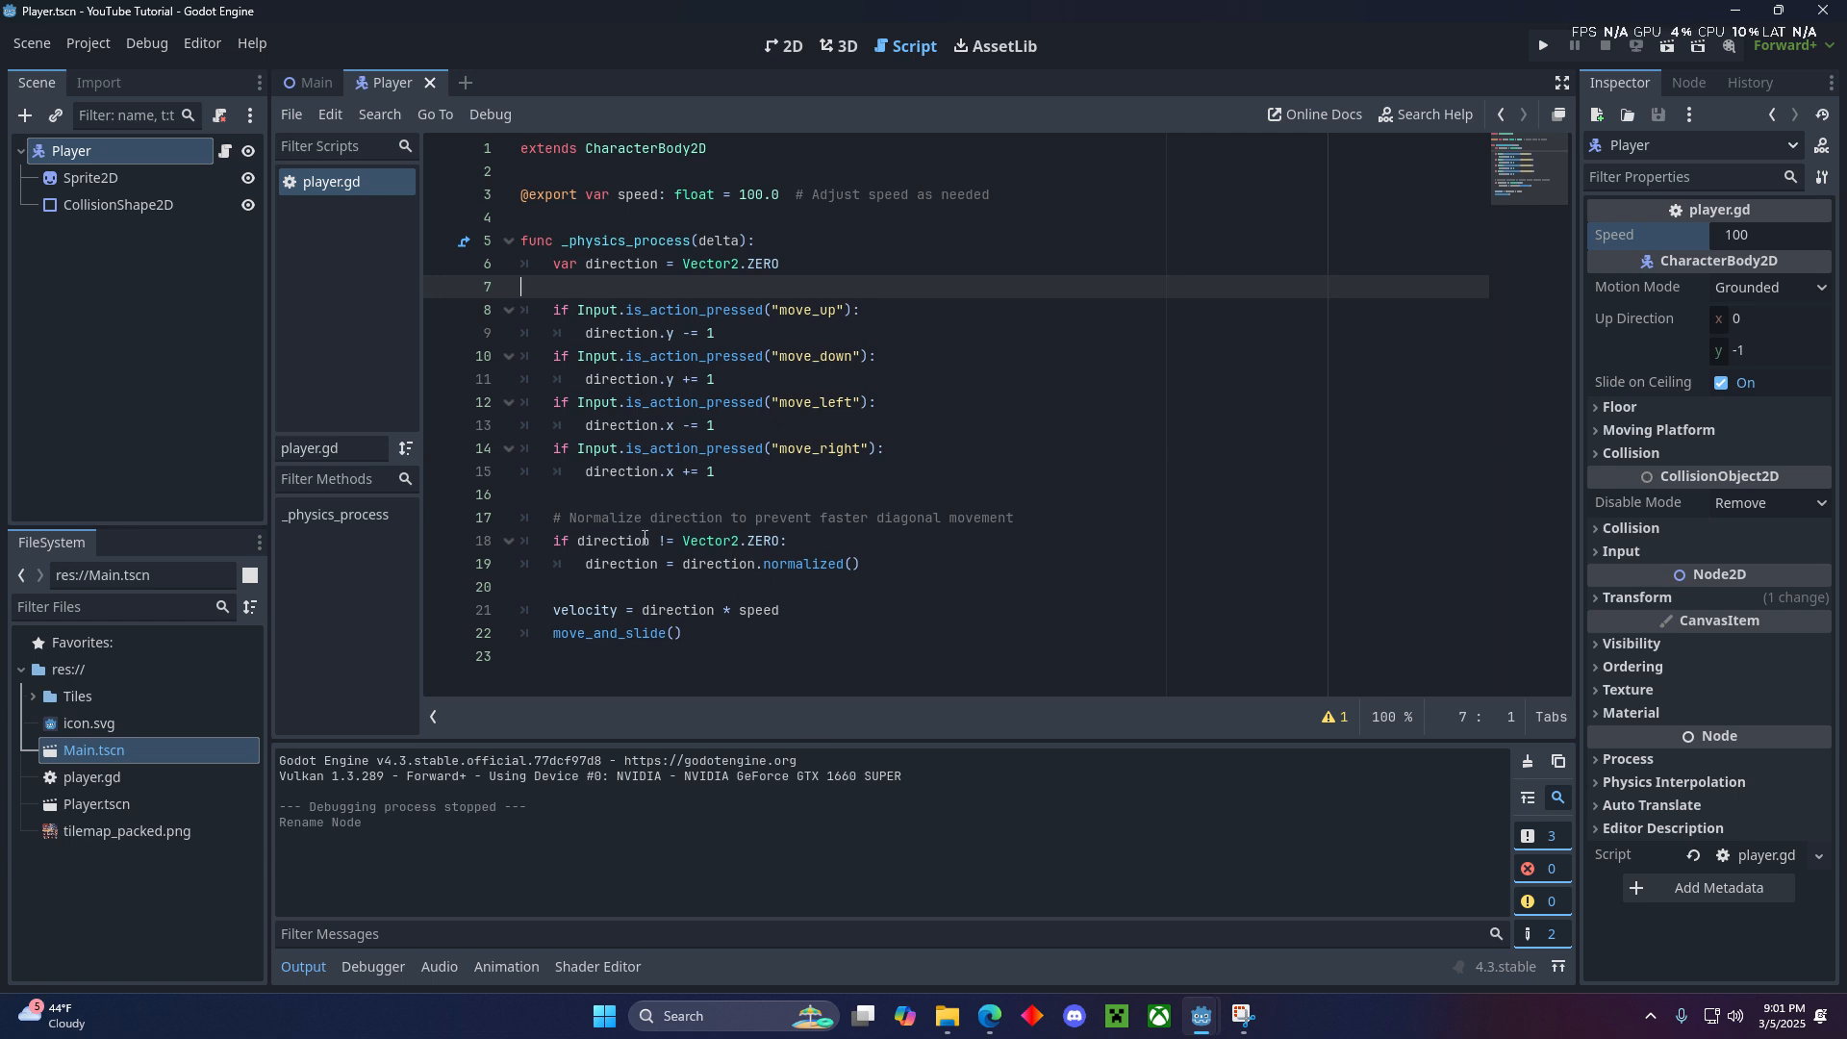
- Examine how player.gd changes the direction for each move action and normalizes it for diagonal movement
left_click(548, 521)
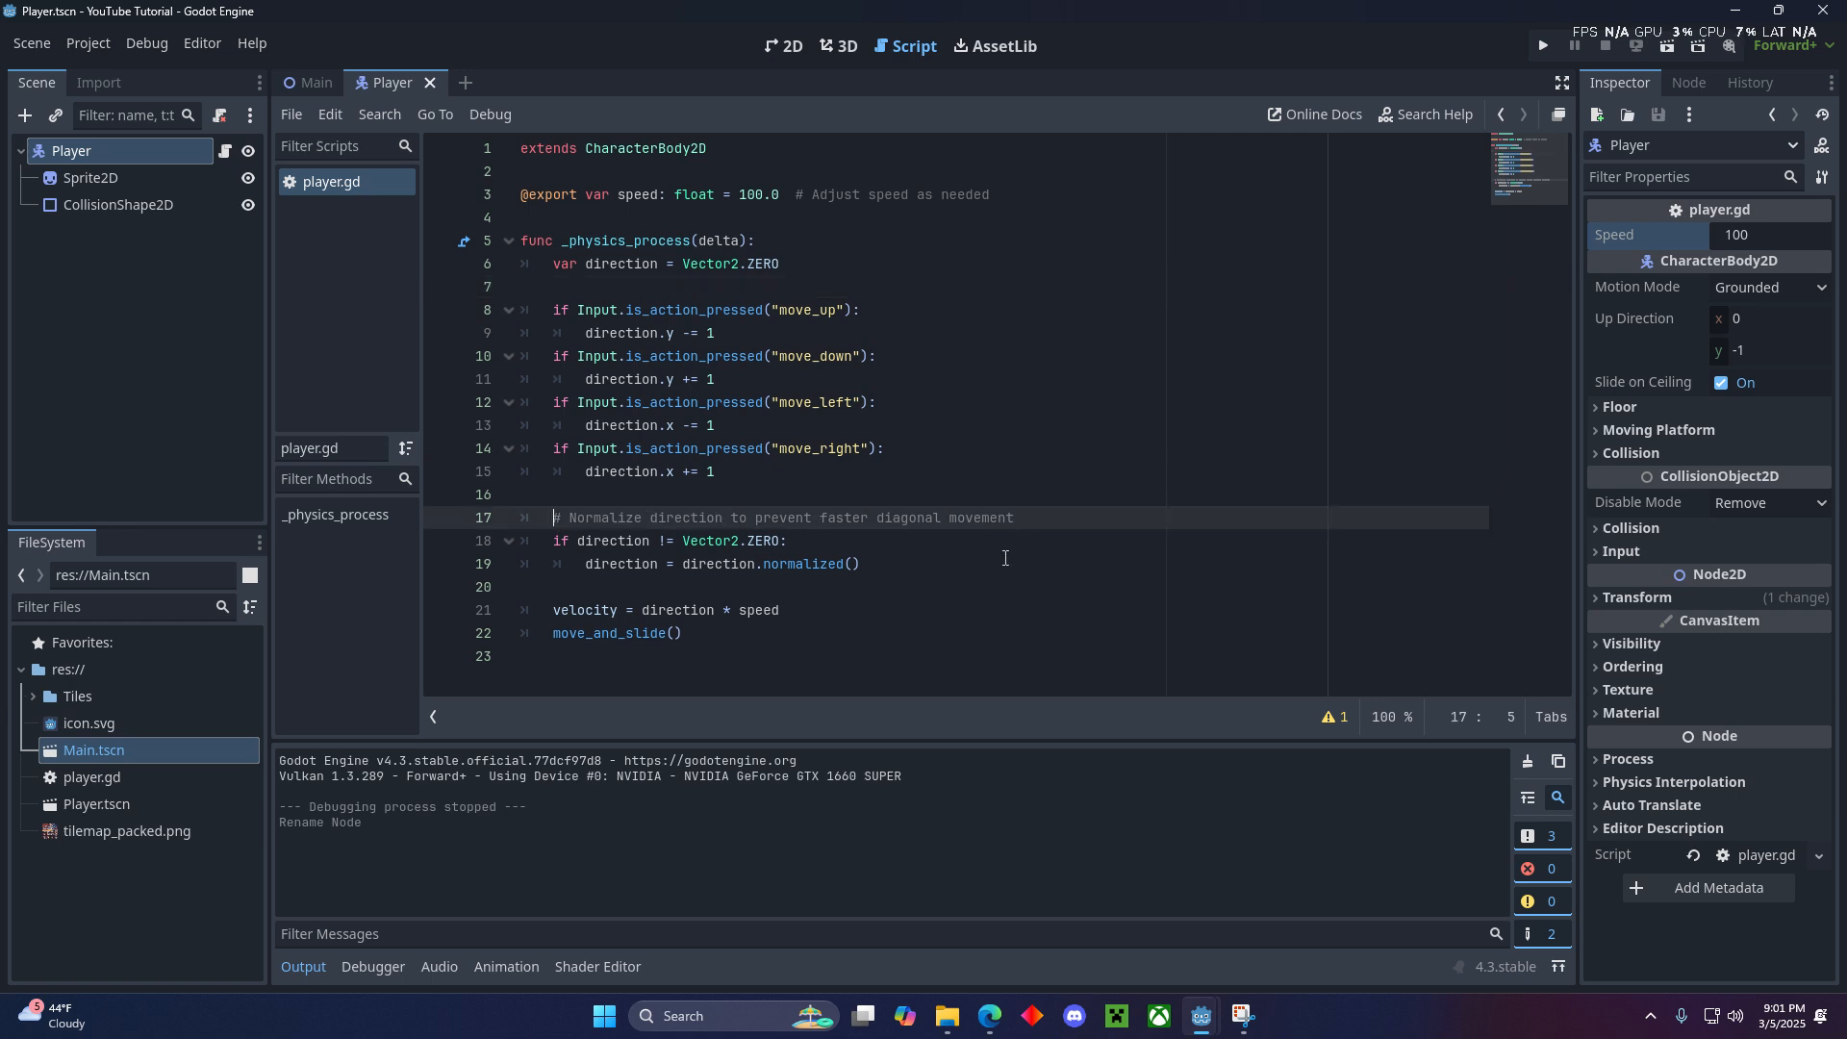
left_click(904, 570)
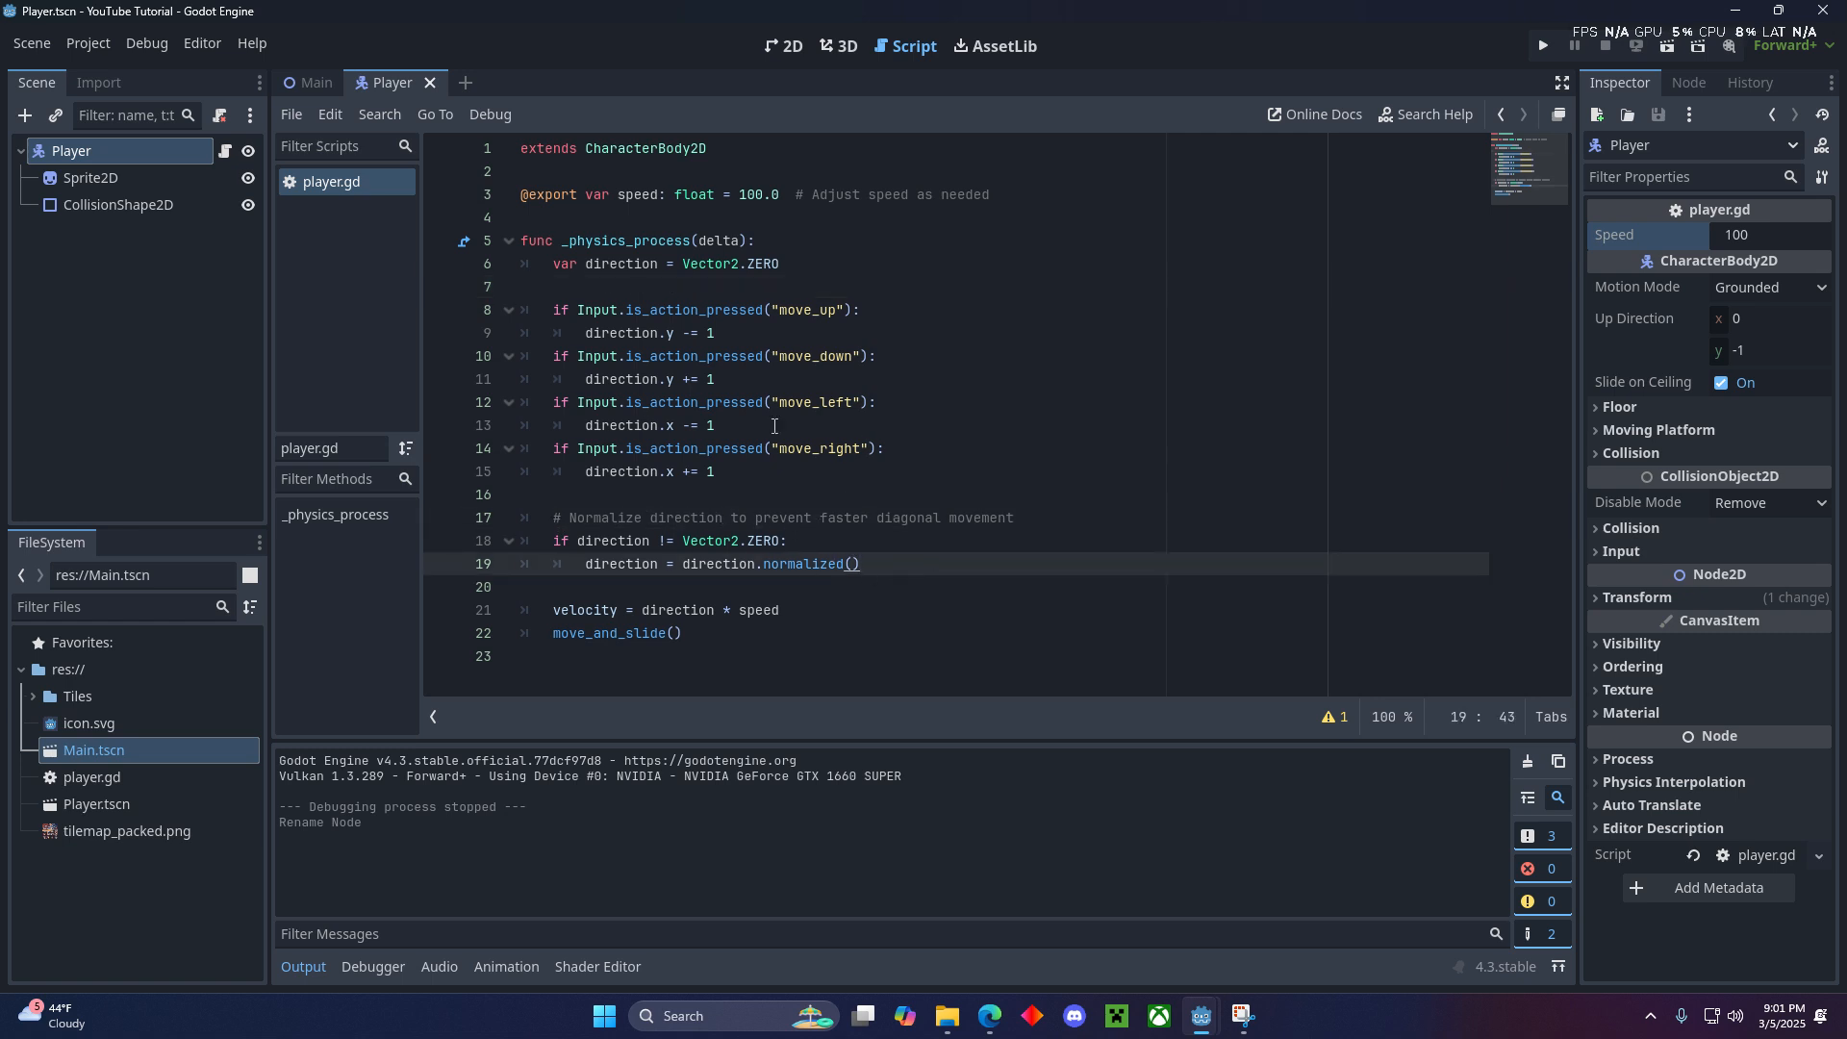
left_click(788, 342)
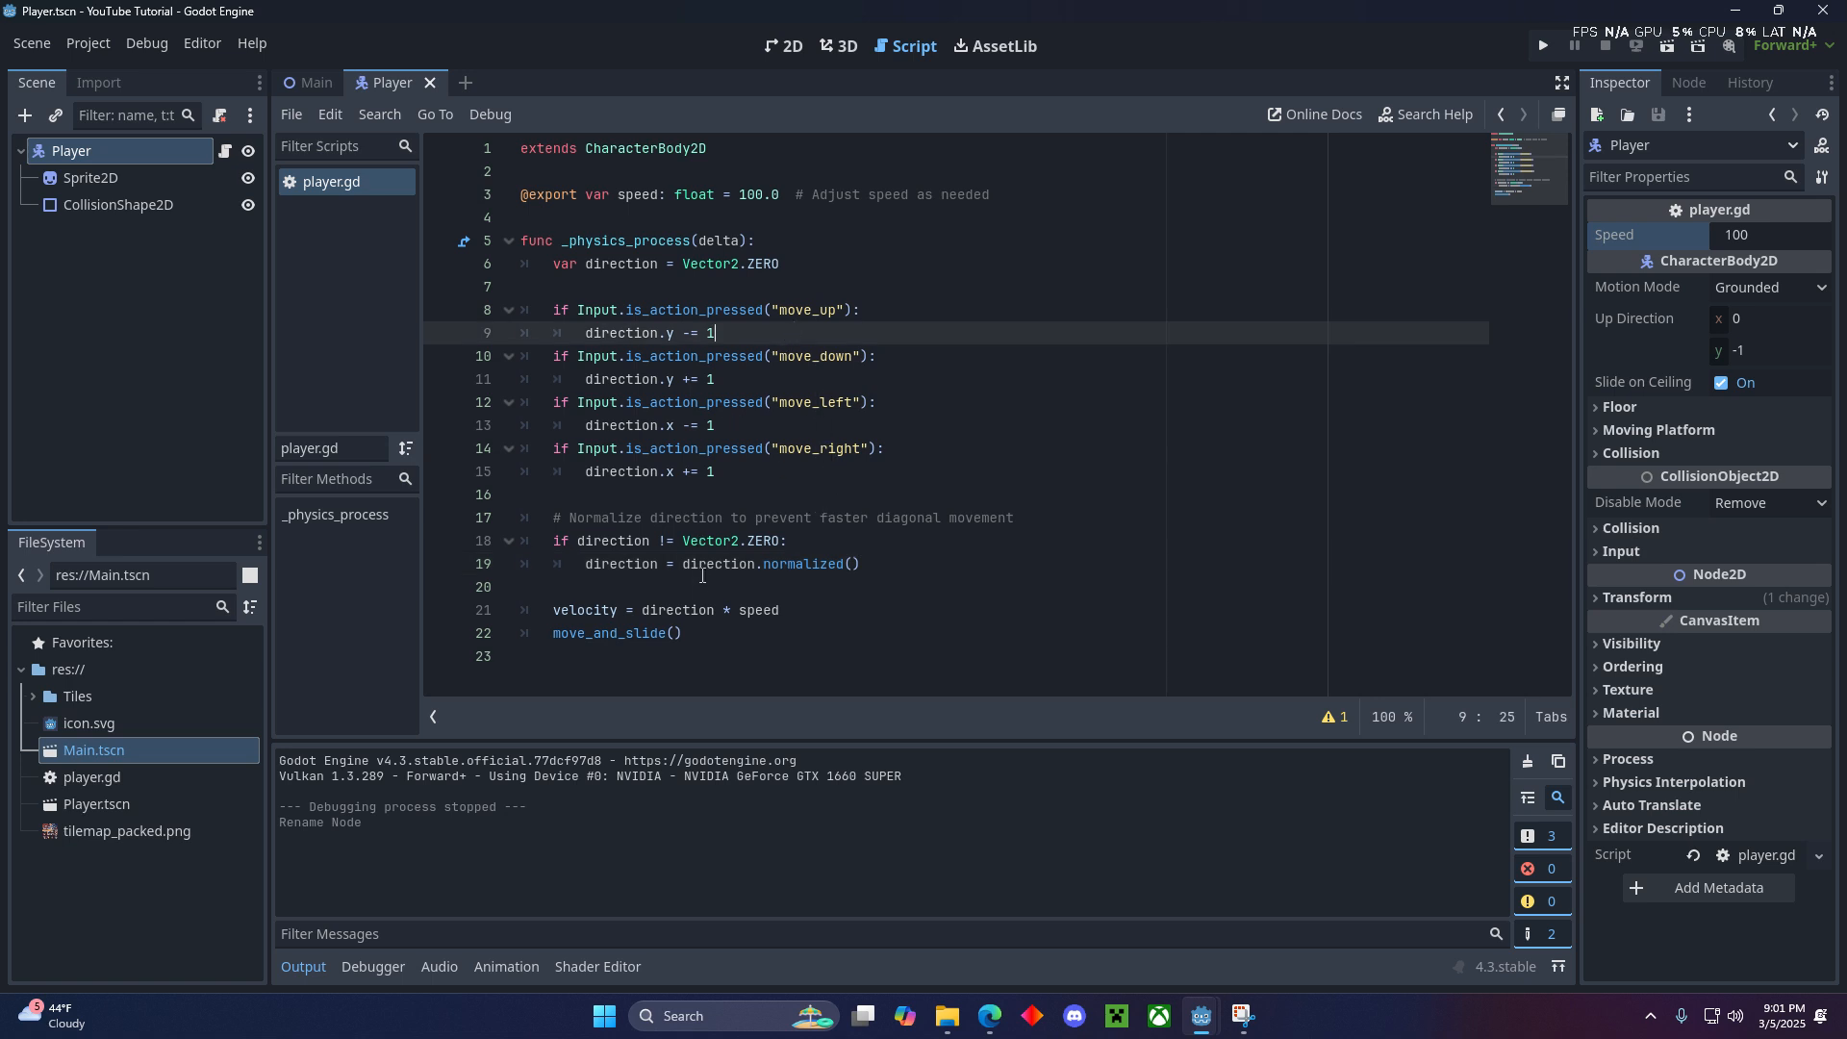
left_click(612, 541)
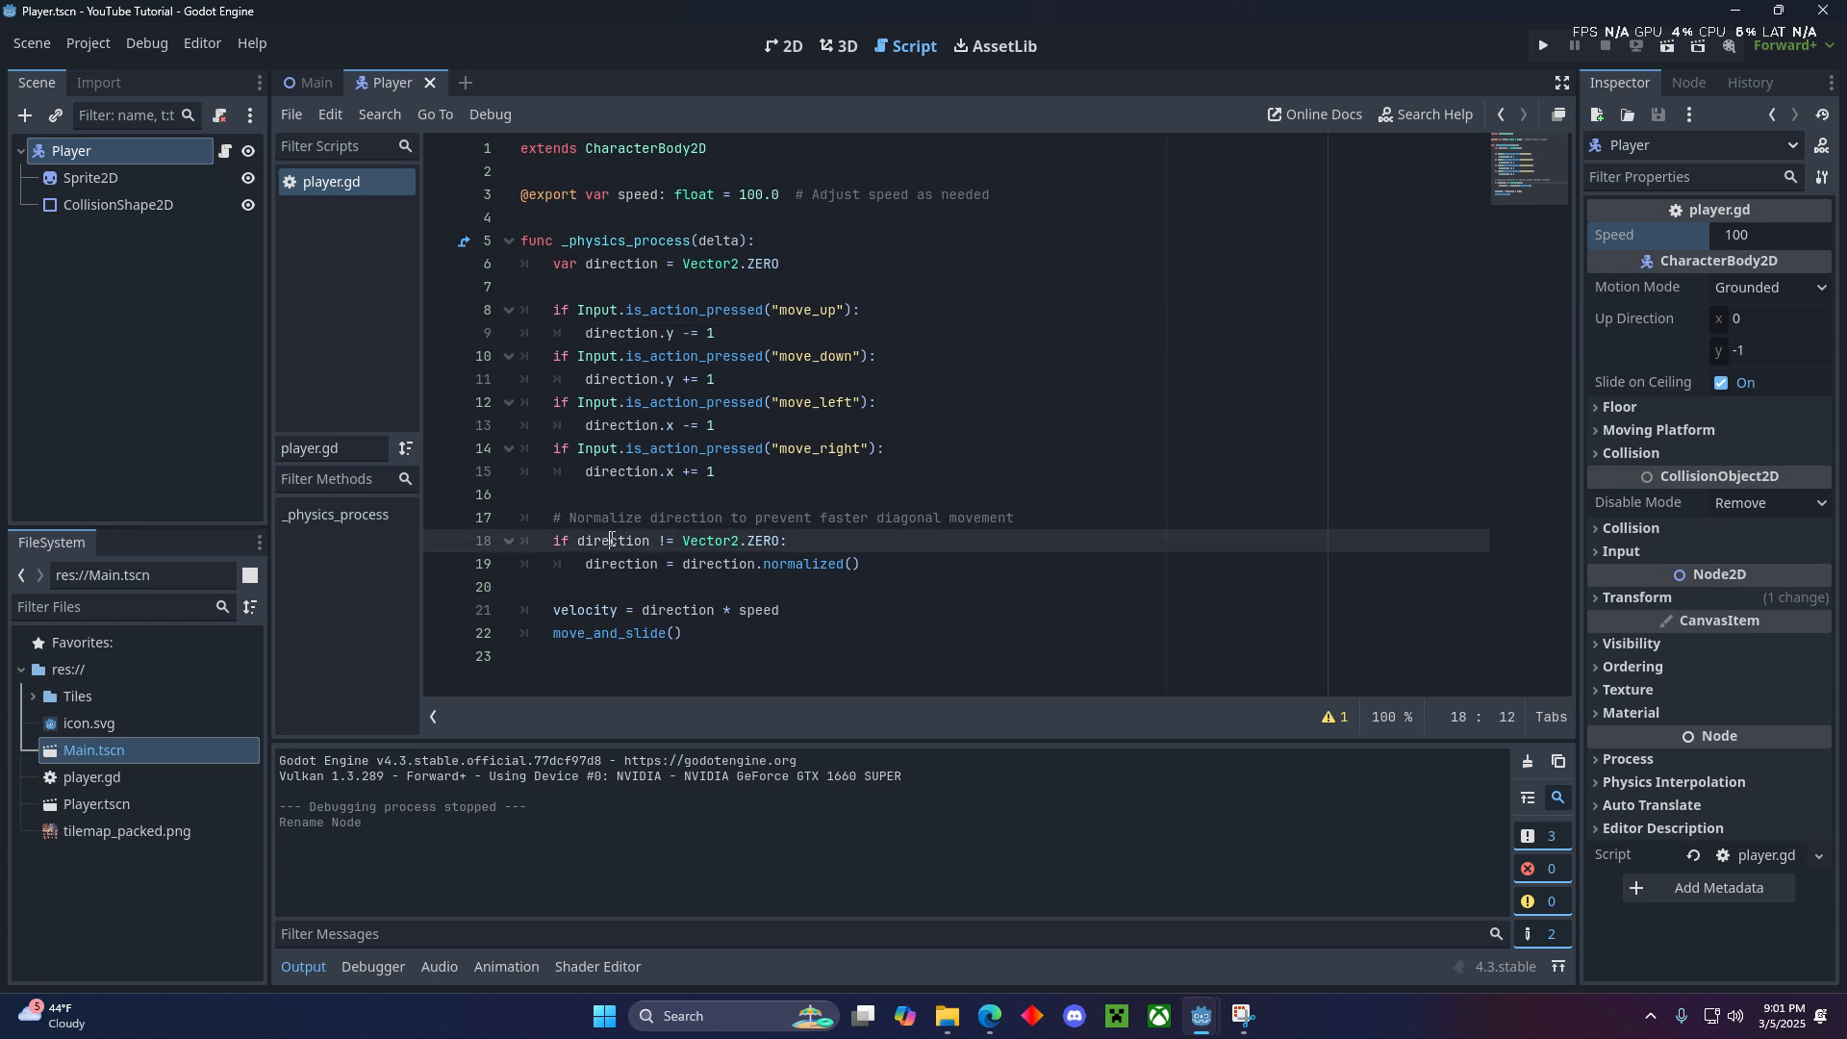
left_click_drag(878, 565, 504, 523)
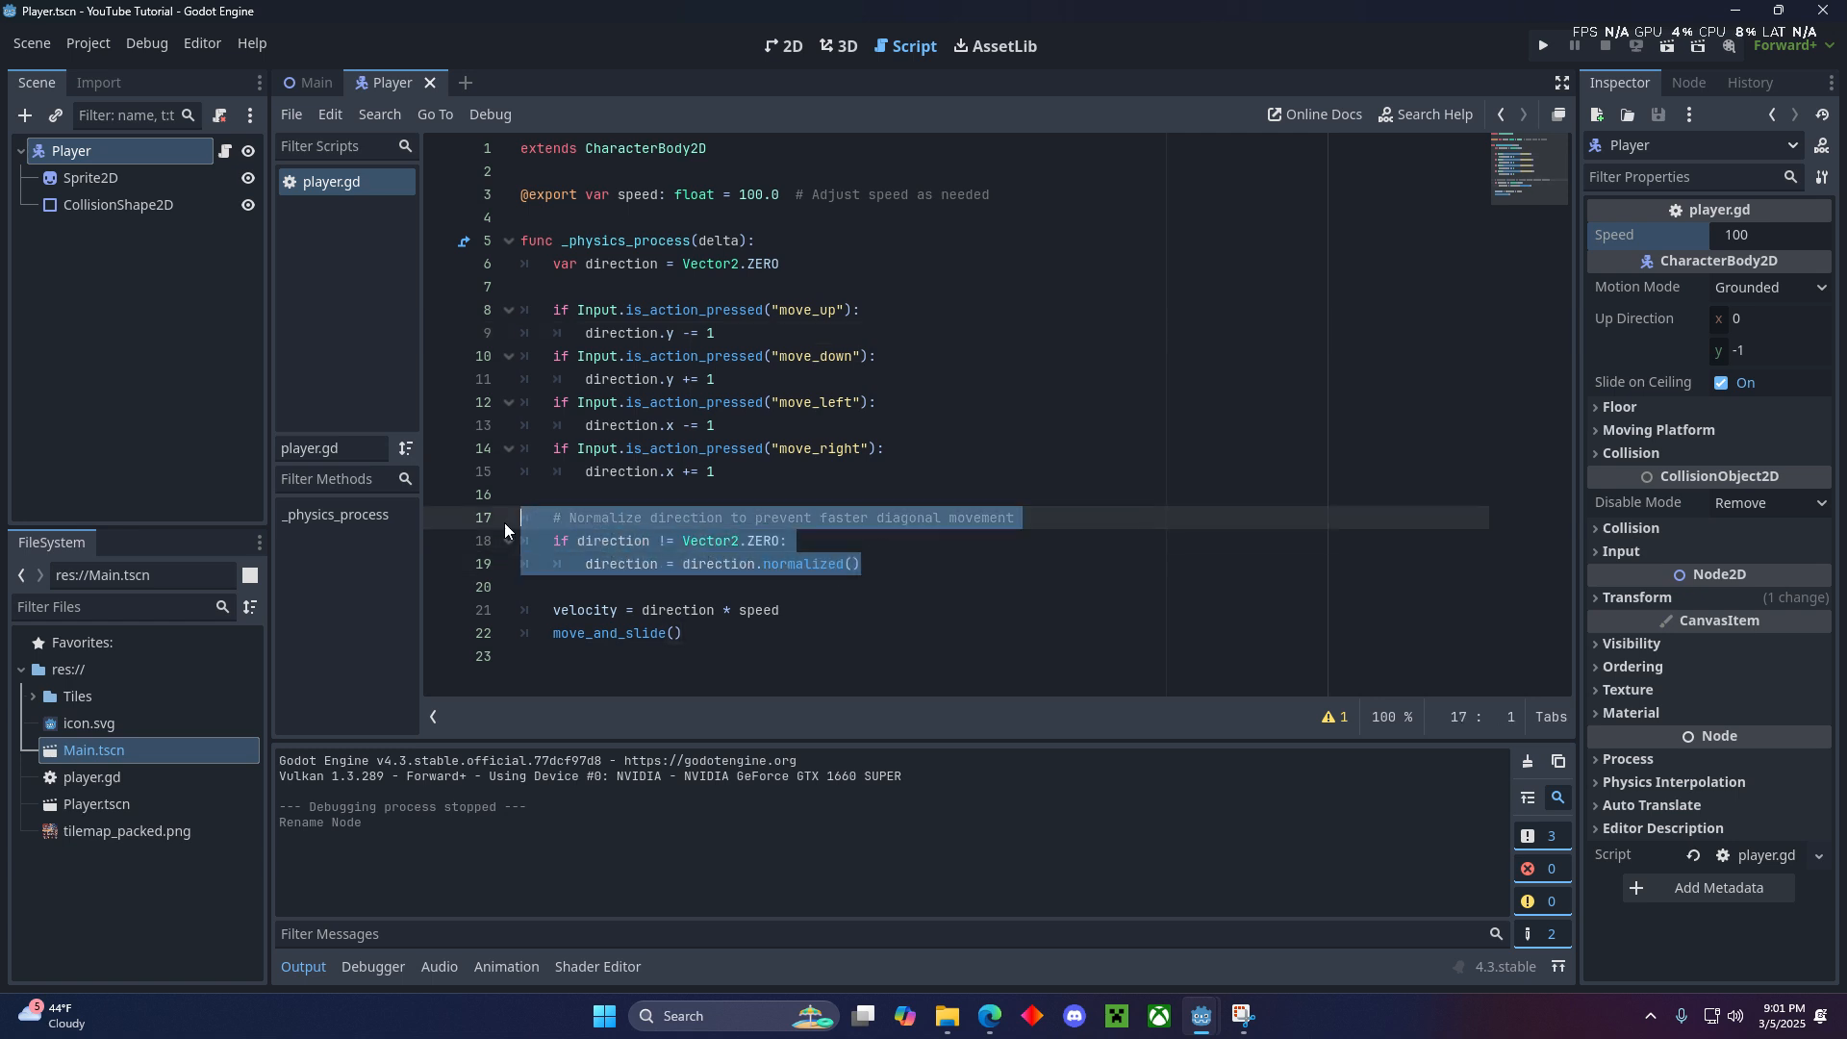
left_click(609, 565)
left_click_drag(660, 545, 801, 543)
left_click(800, 542)
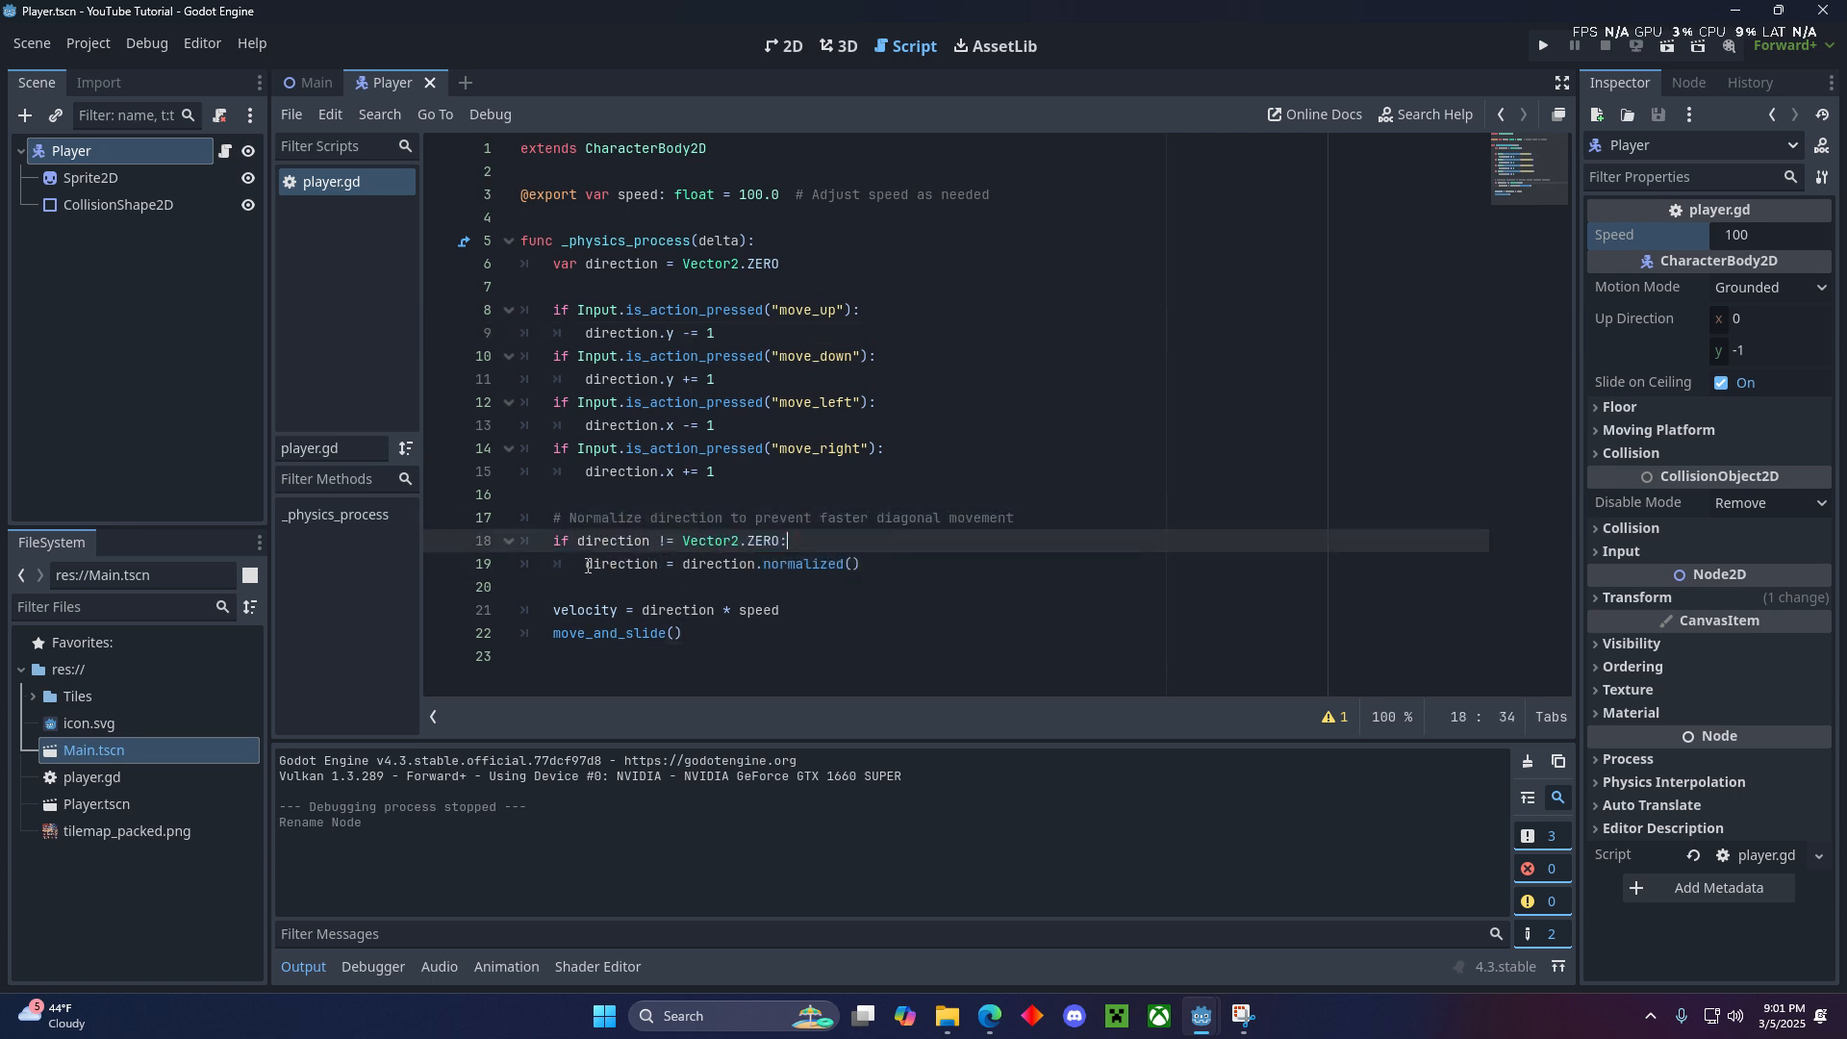
left_click_drag(585, 565, 861, 565)
left_click(890, 565)
left_click(854, 591)
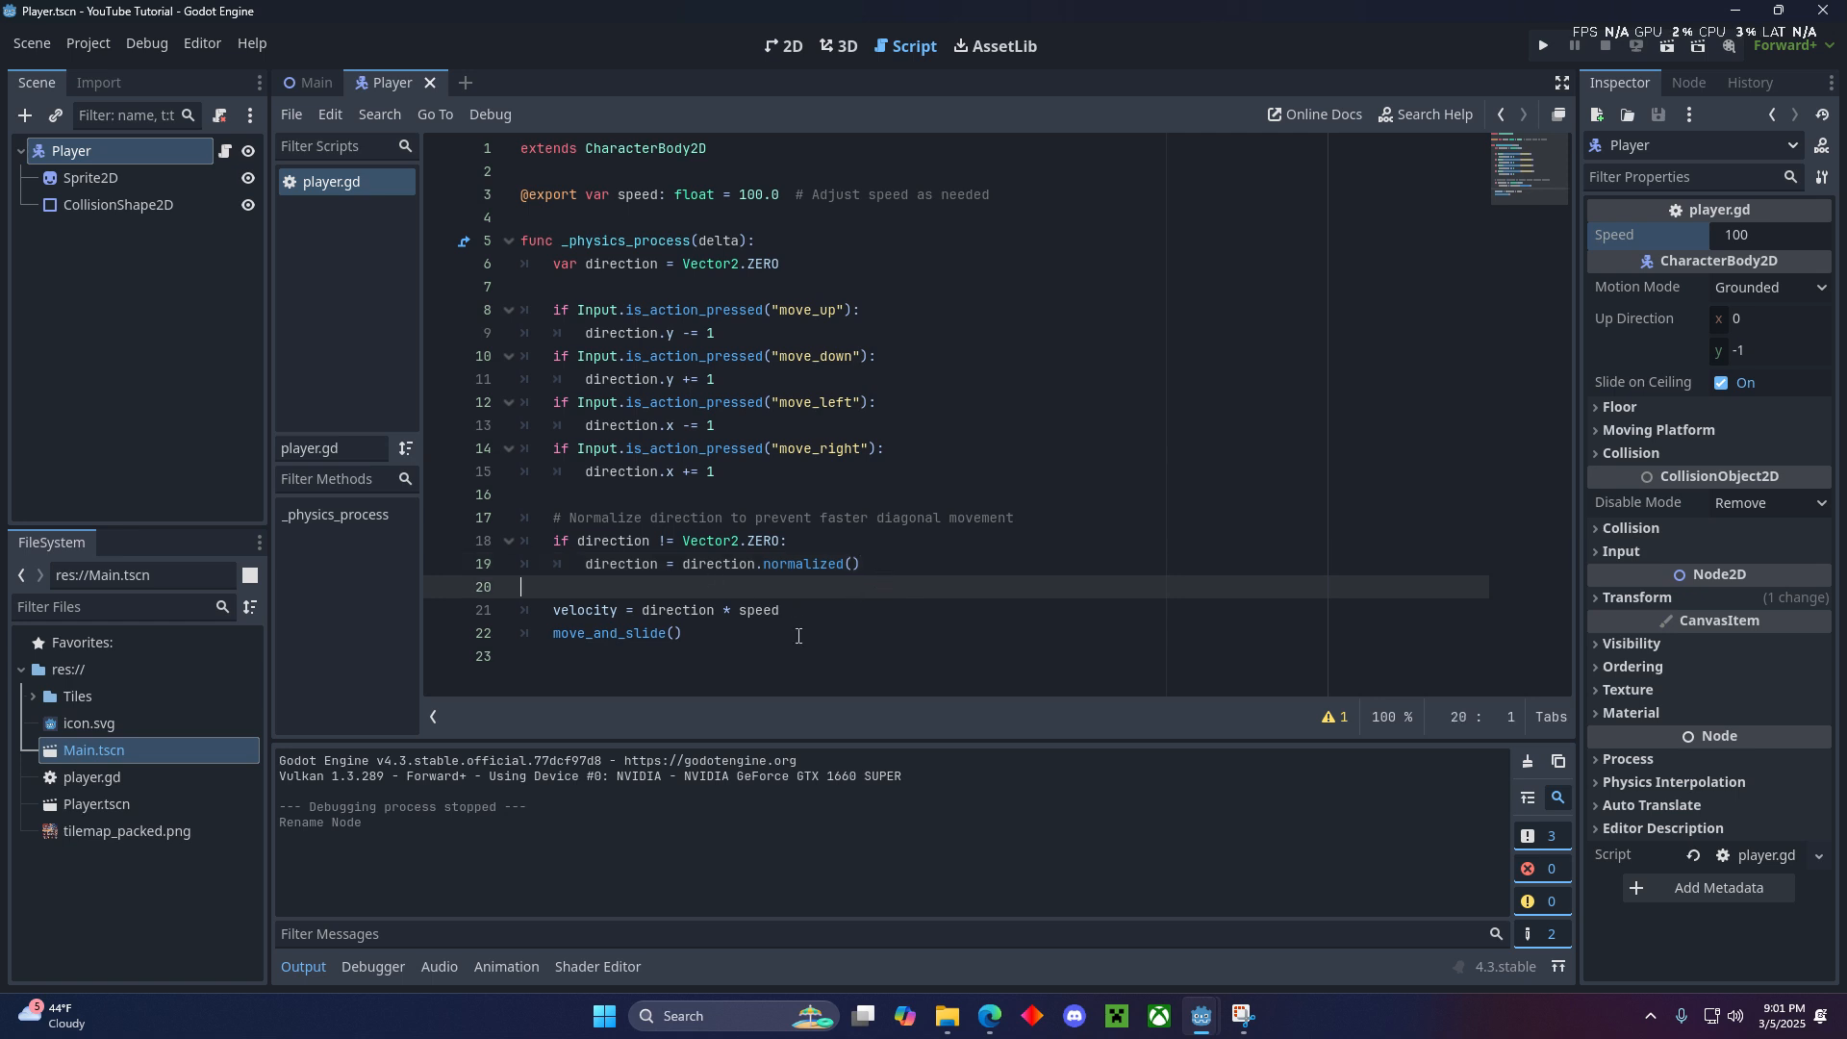
- Review the velocity calculation and move_and_slide() call in player.gd, along with the script's opening lines
left_click(825, 607)
left_click_drag(854, 610, 553, 611)
left_click(787, 636)
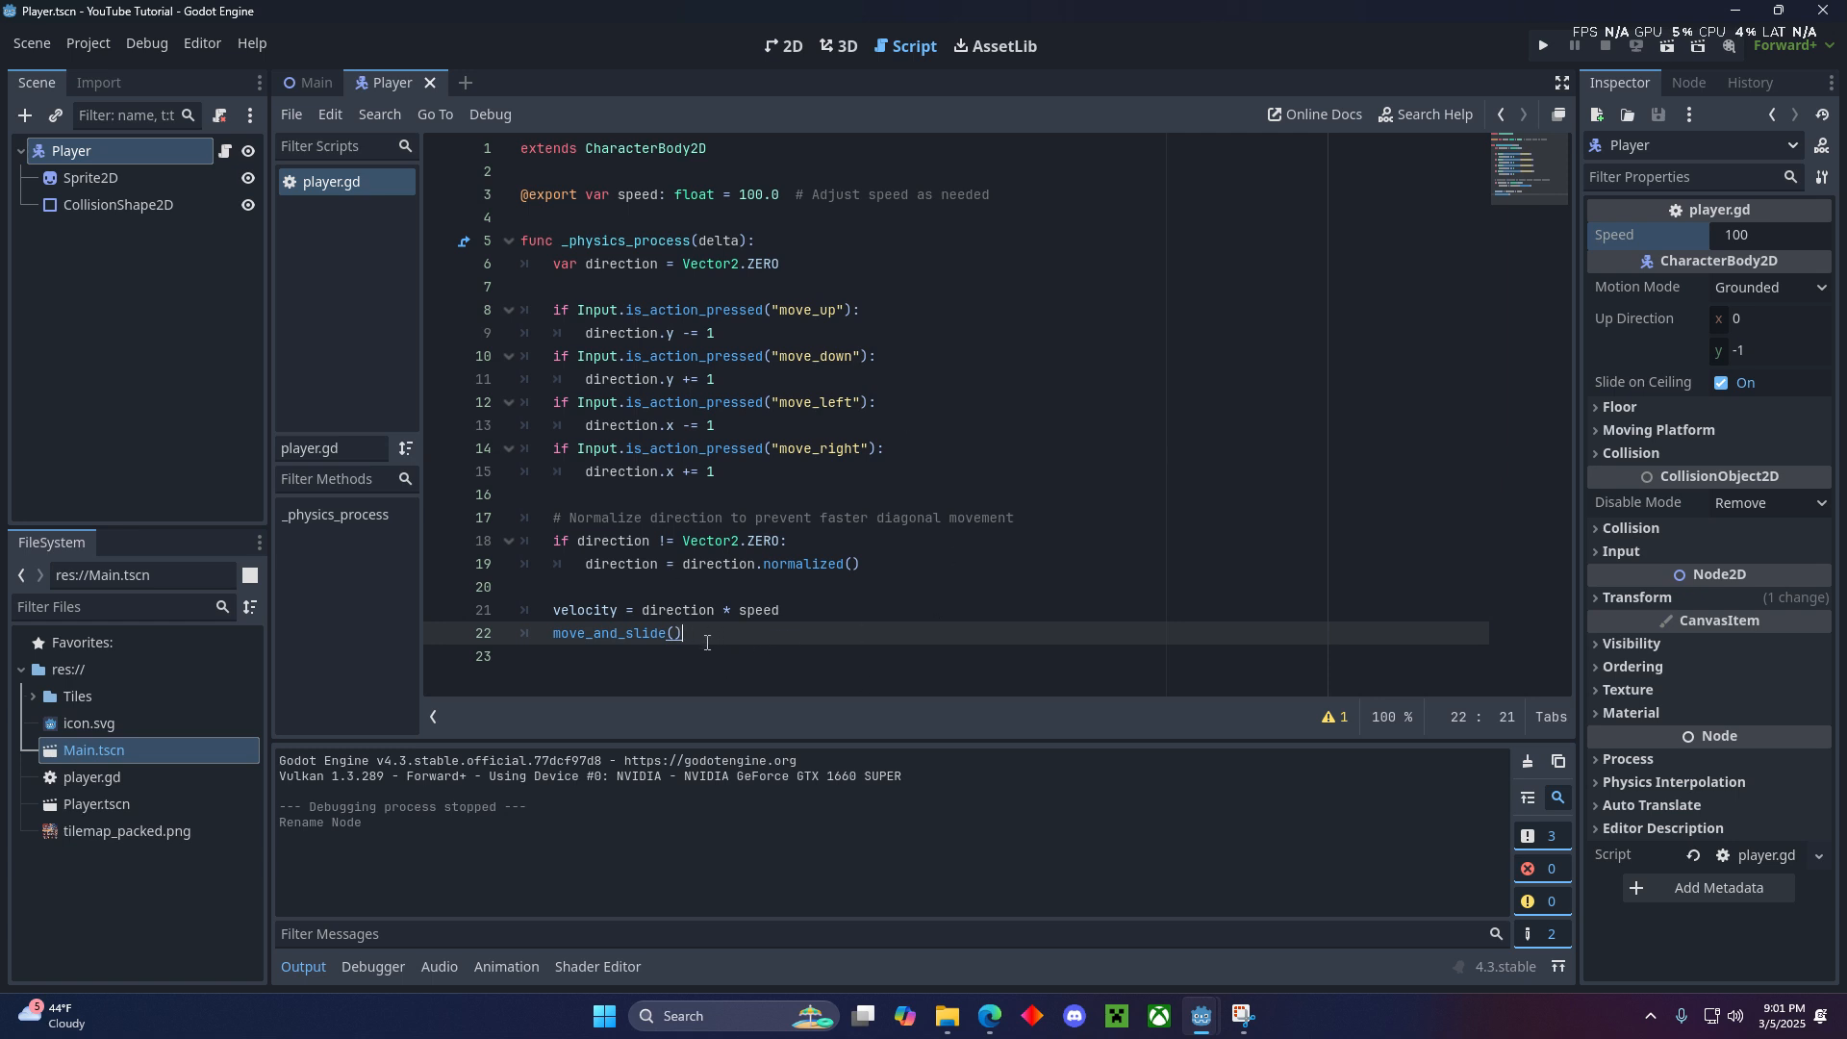
left_click_drag(707, 642, 506, 633)
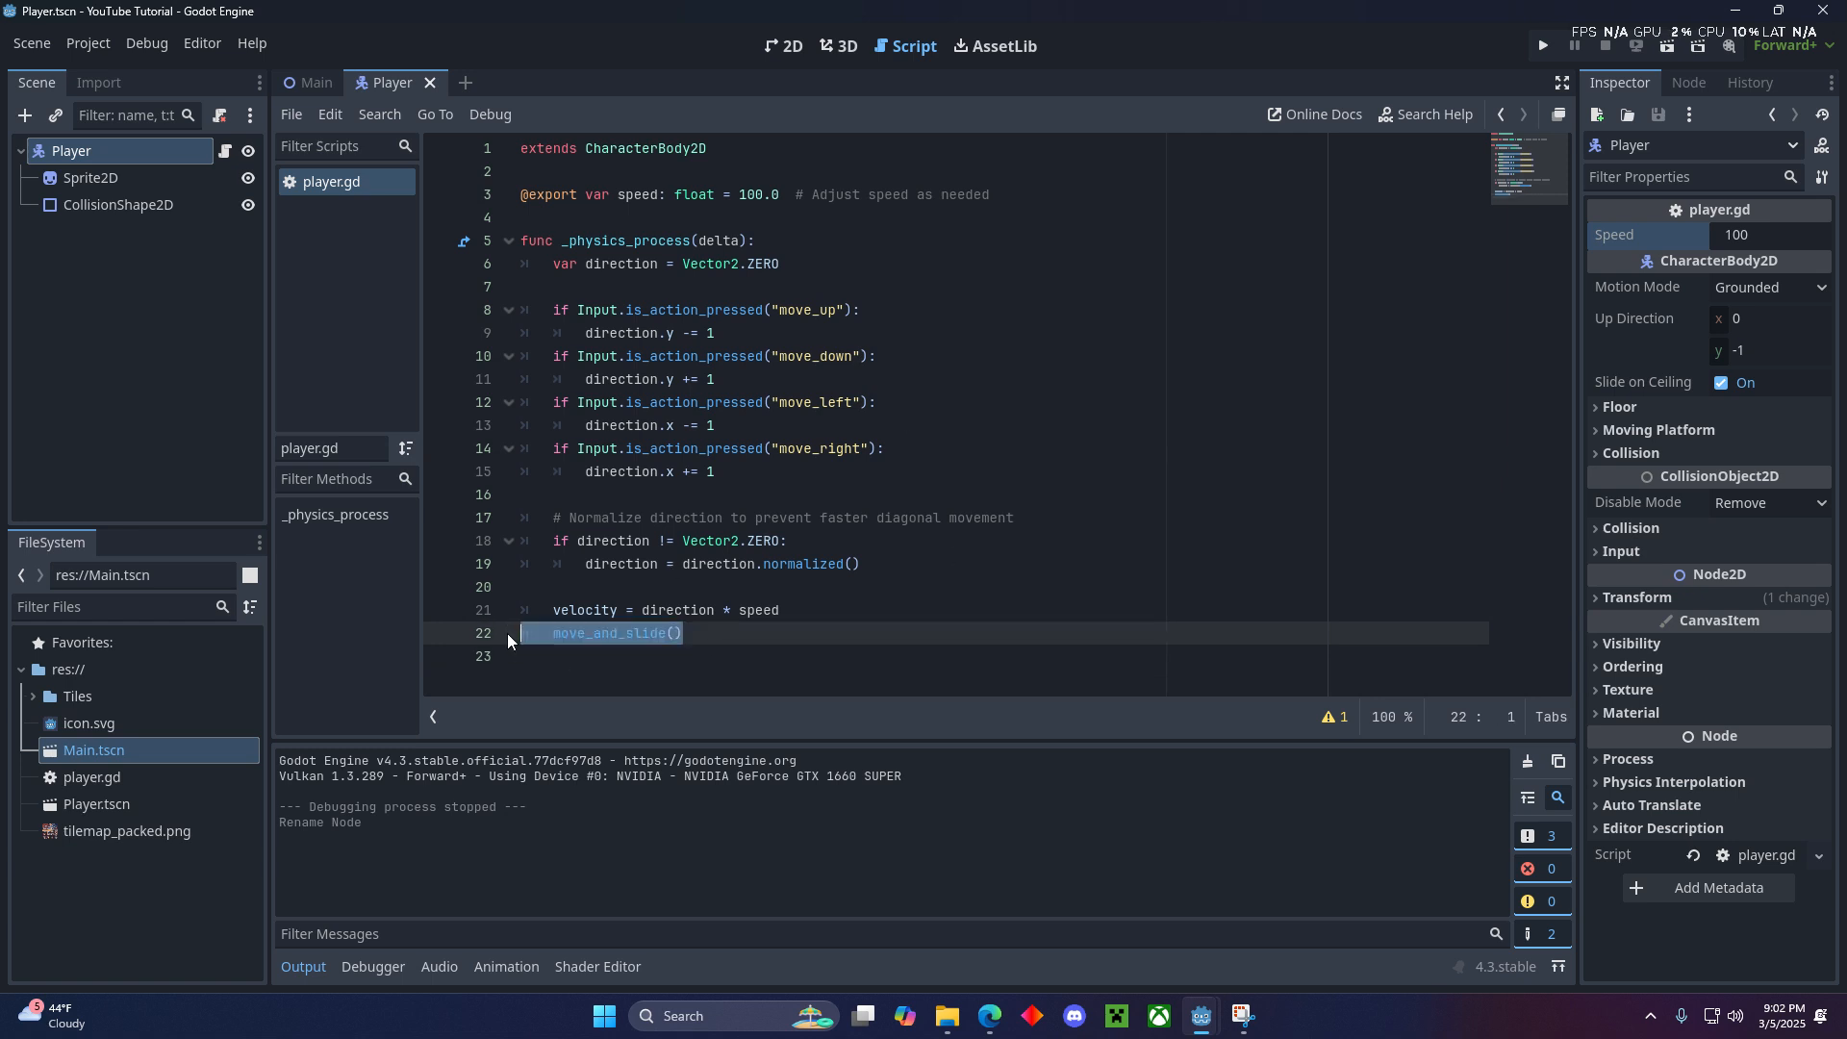
left_click(576, 638)
left_click(750, 634)
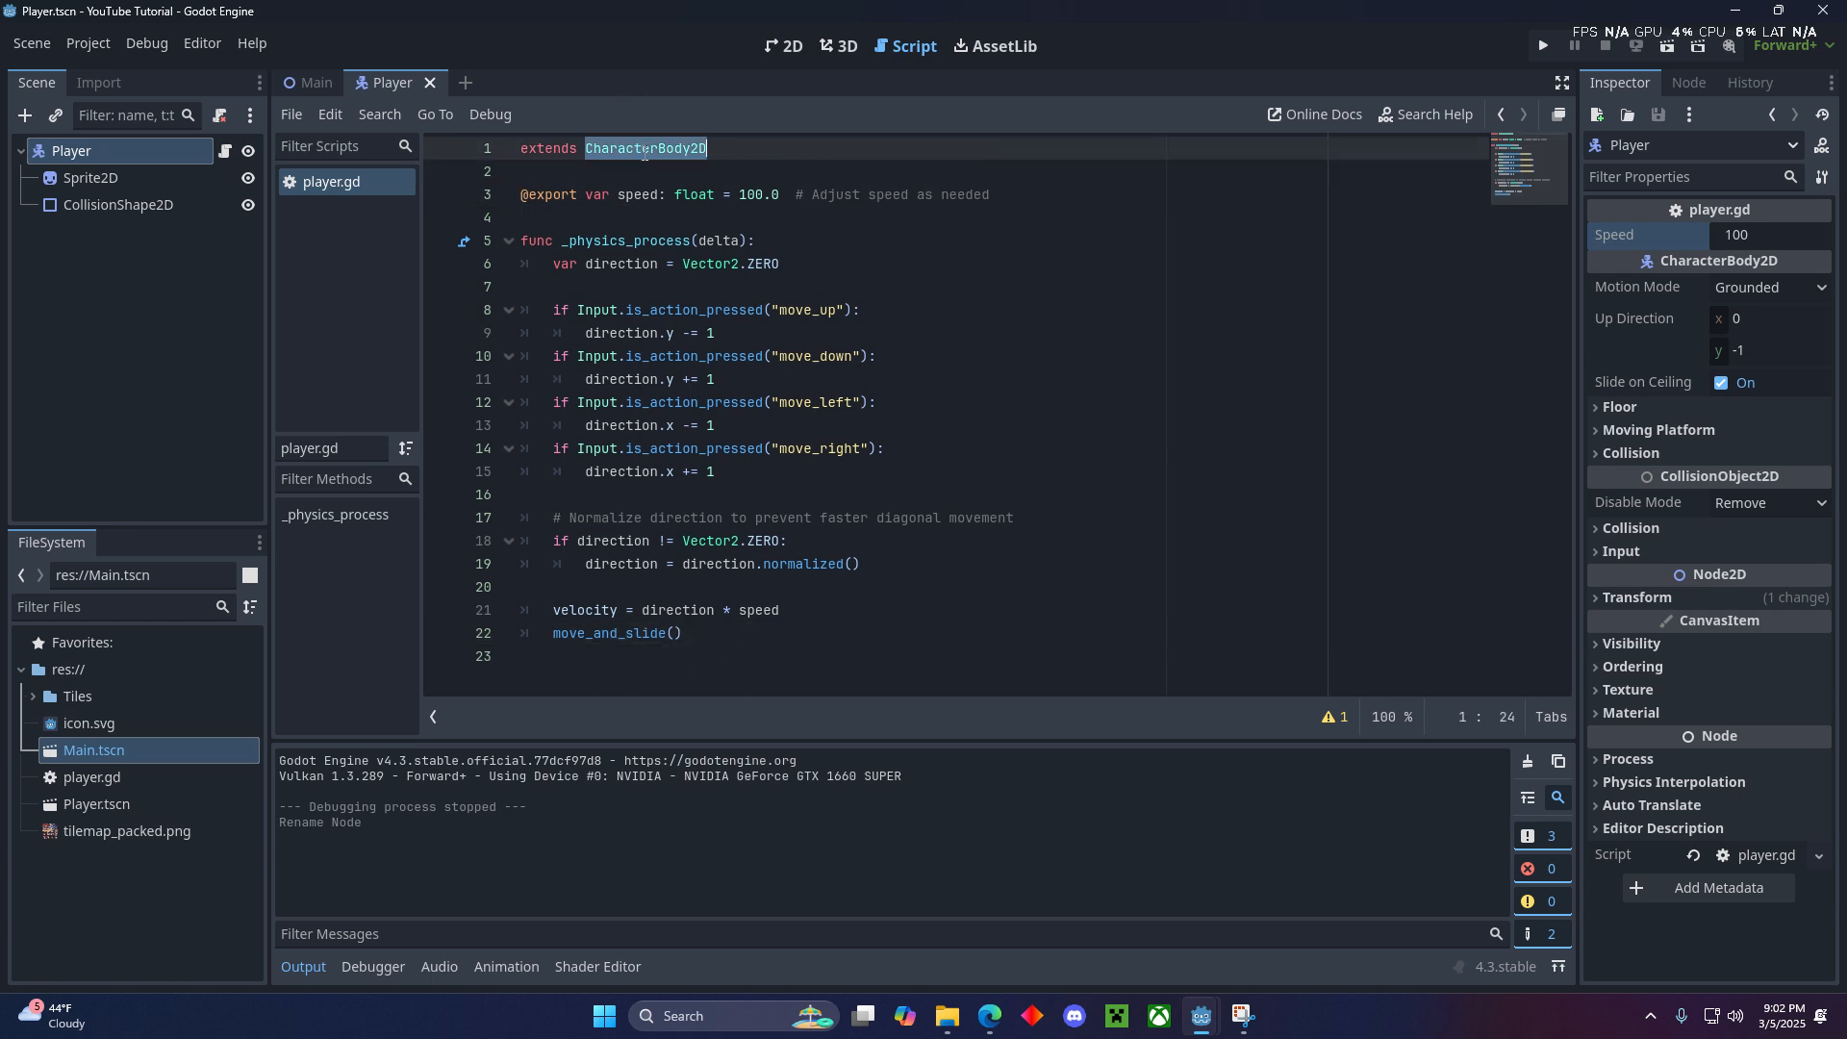
left_click(652, 193)
left_click(717, 179)
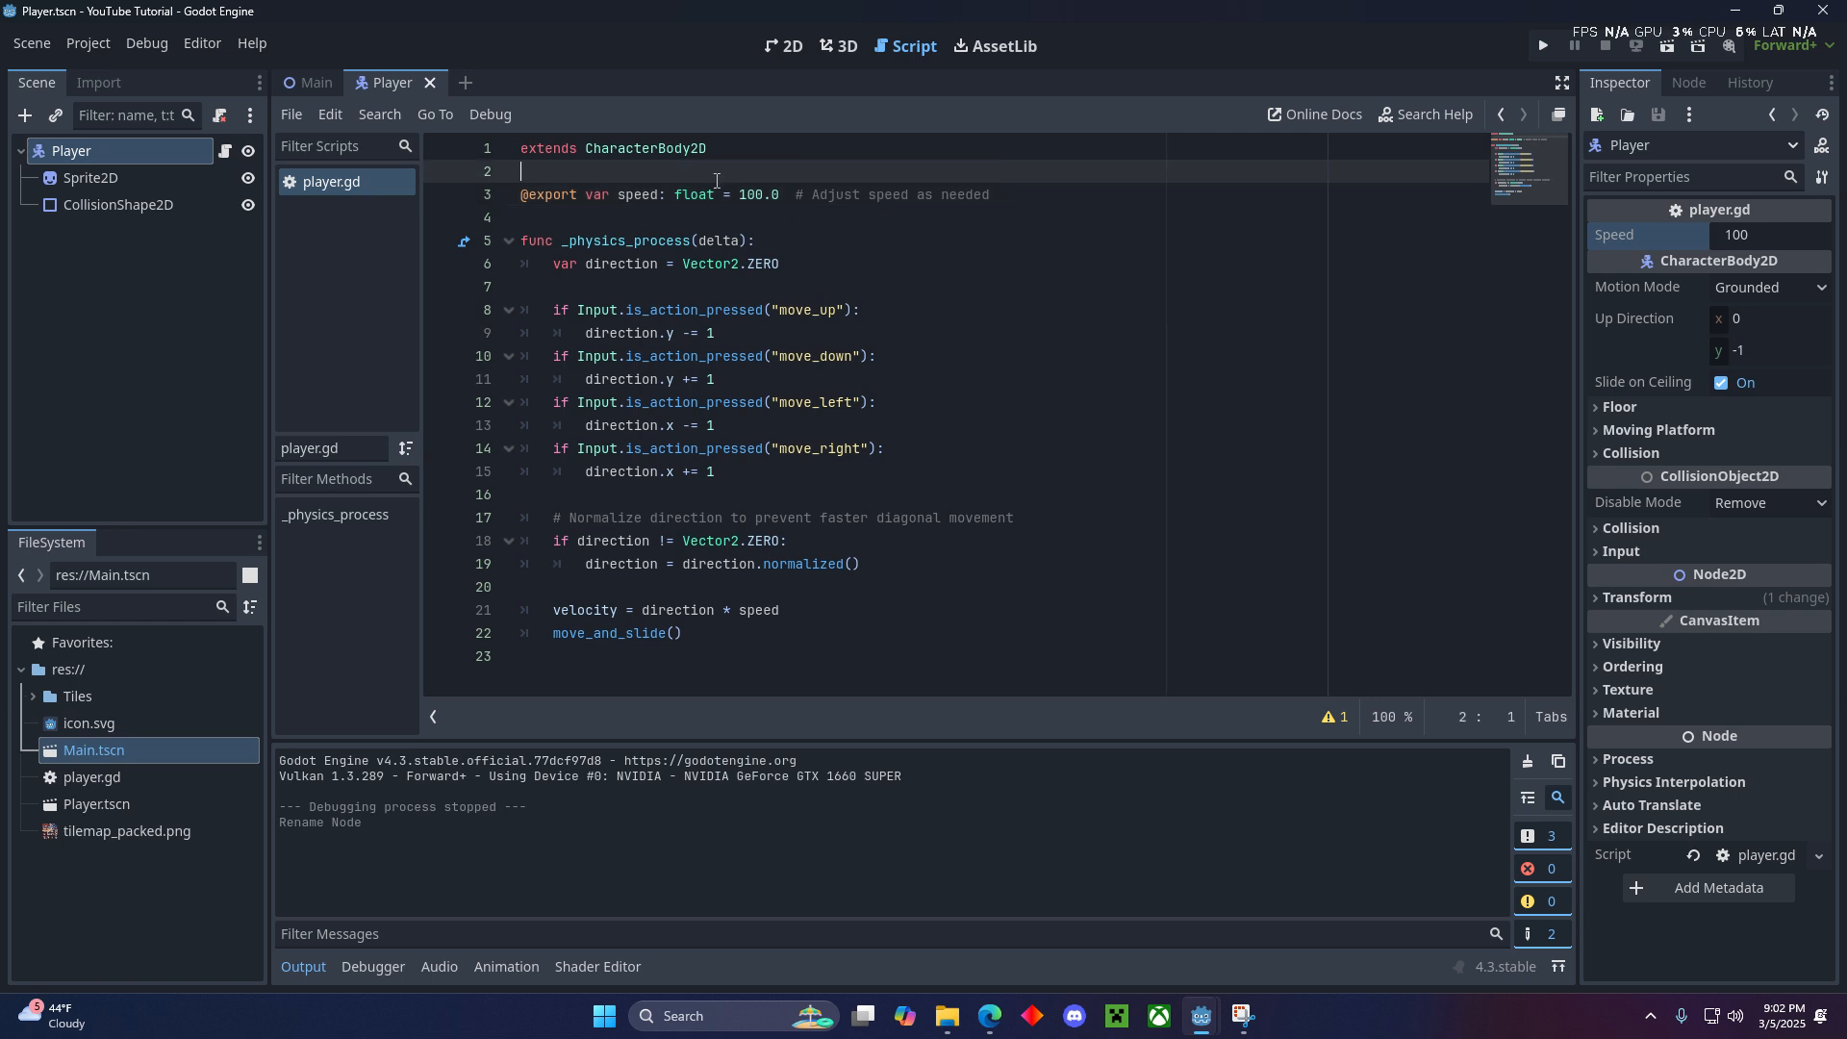
left_click(771, 491)
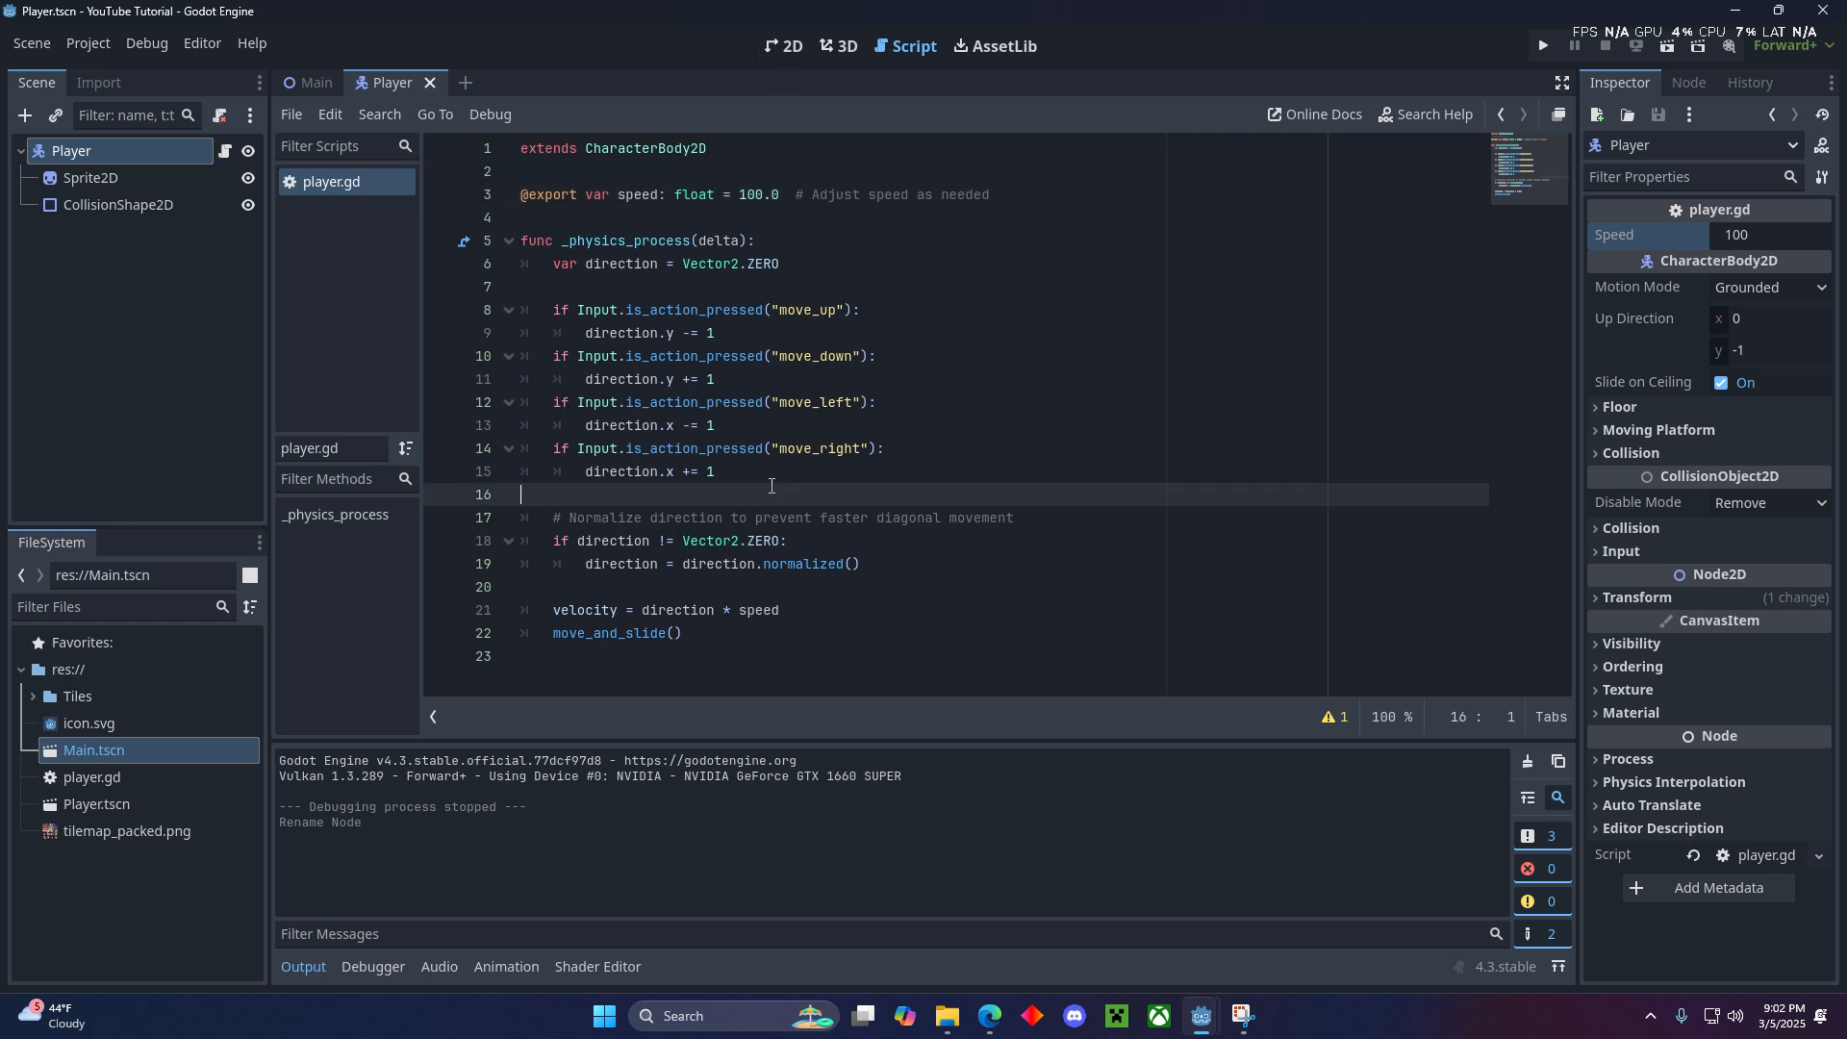
left_click_drag(828, 495, 853, 458)
left_click(811, 491)
- Open the project's Input Map settings, look through the built-in directional actions, and hide the built-in actions again
left_click(106, 38)
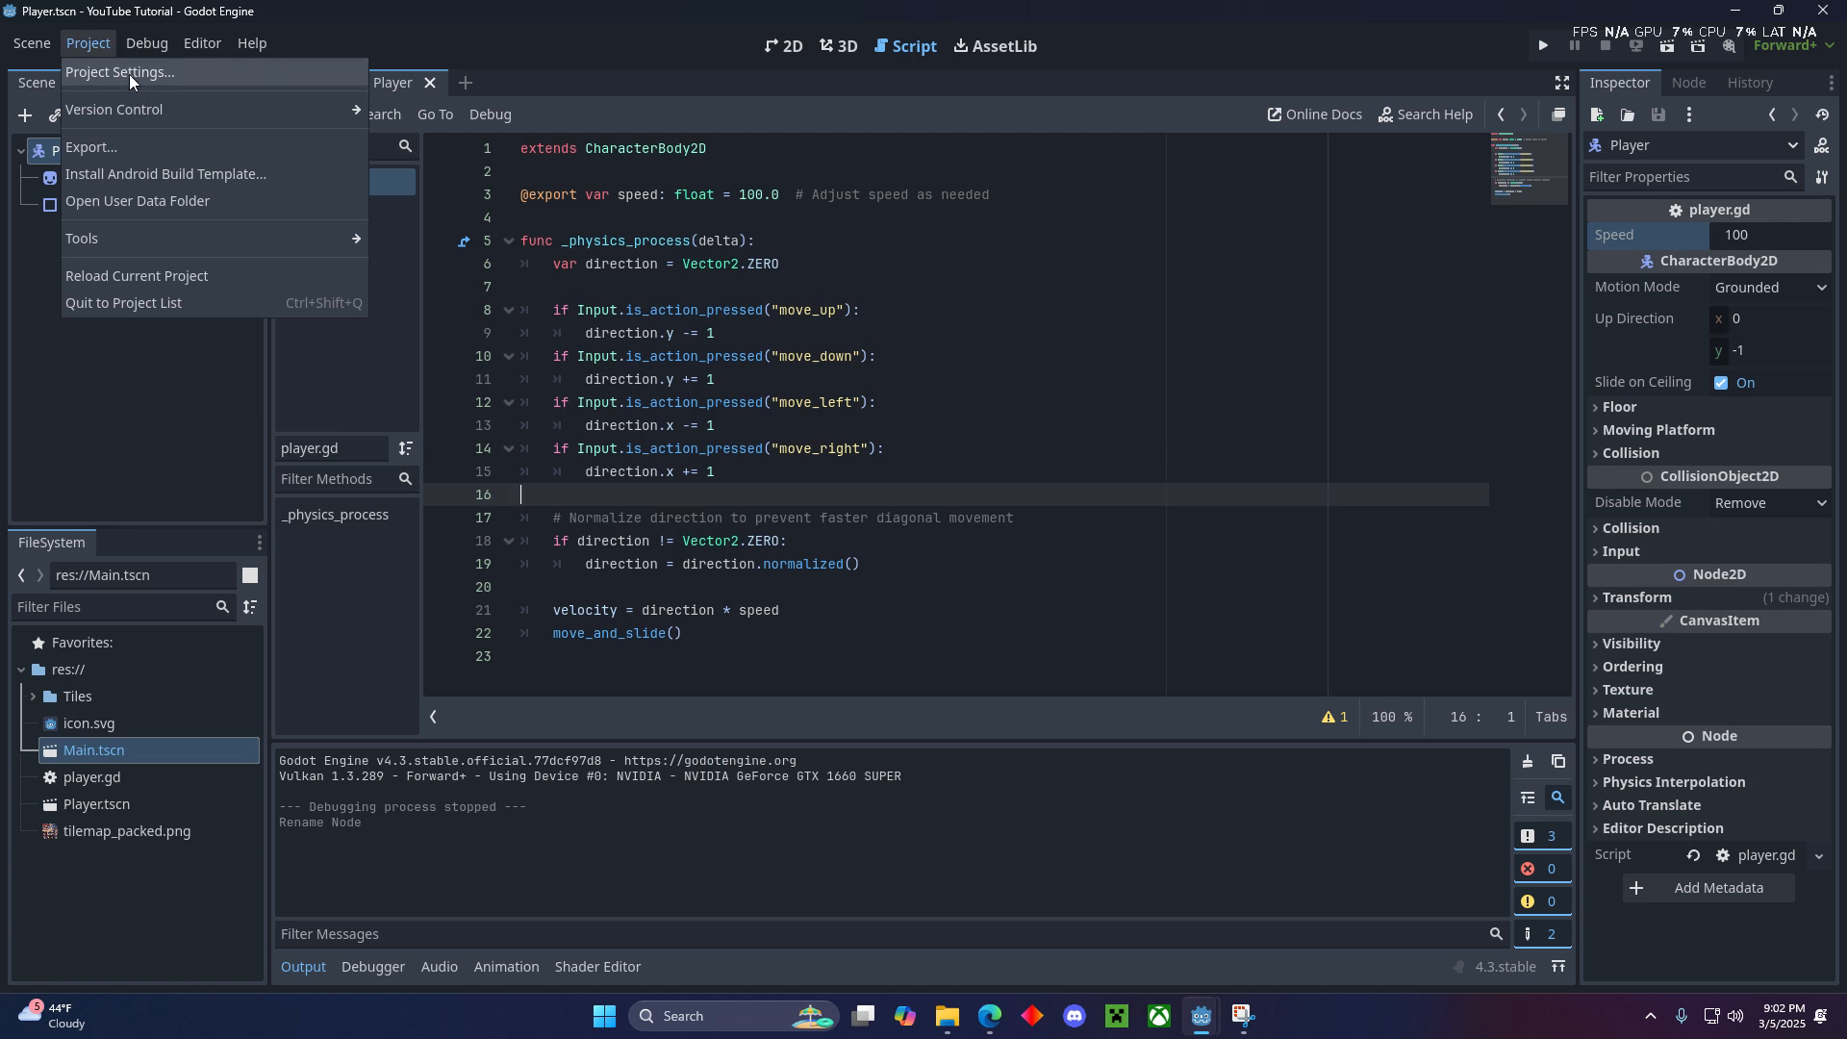
left_click(129, 73)
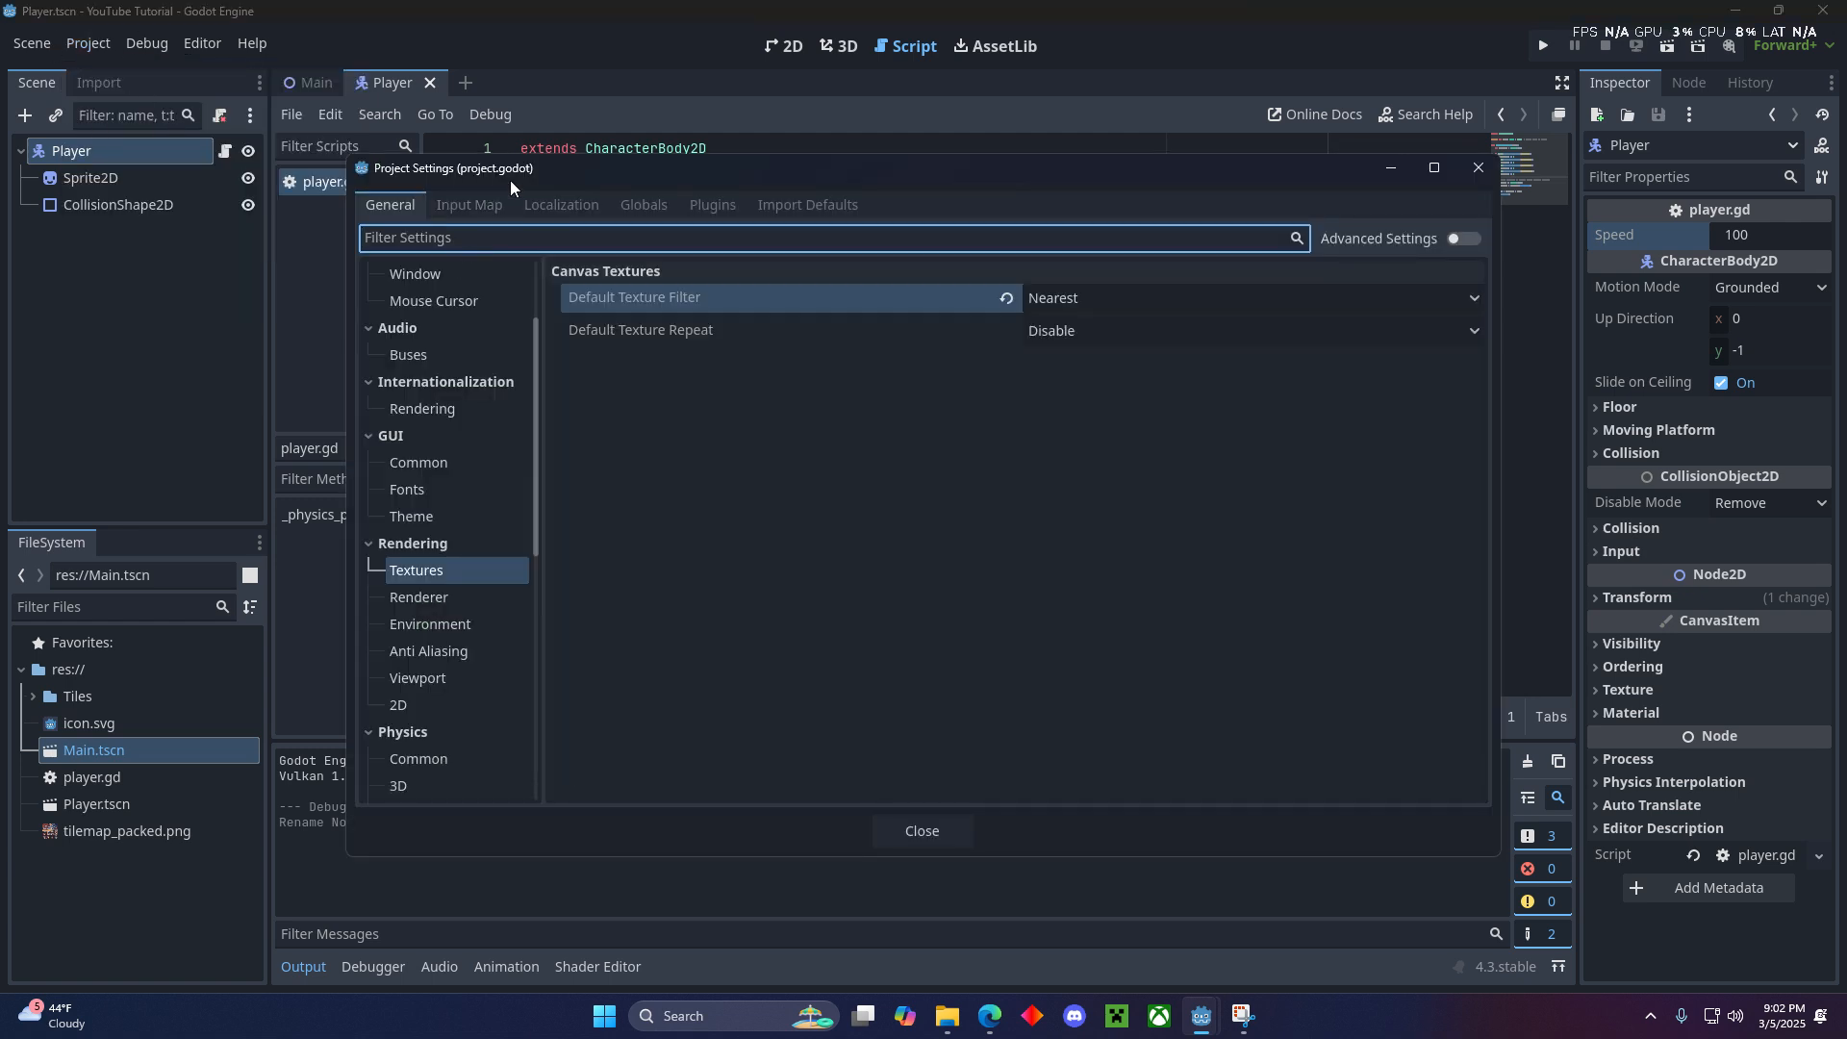
left_click(469, 205)
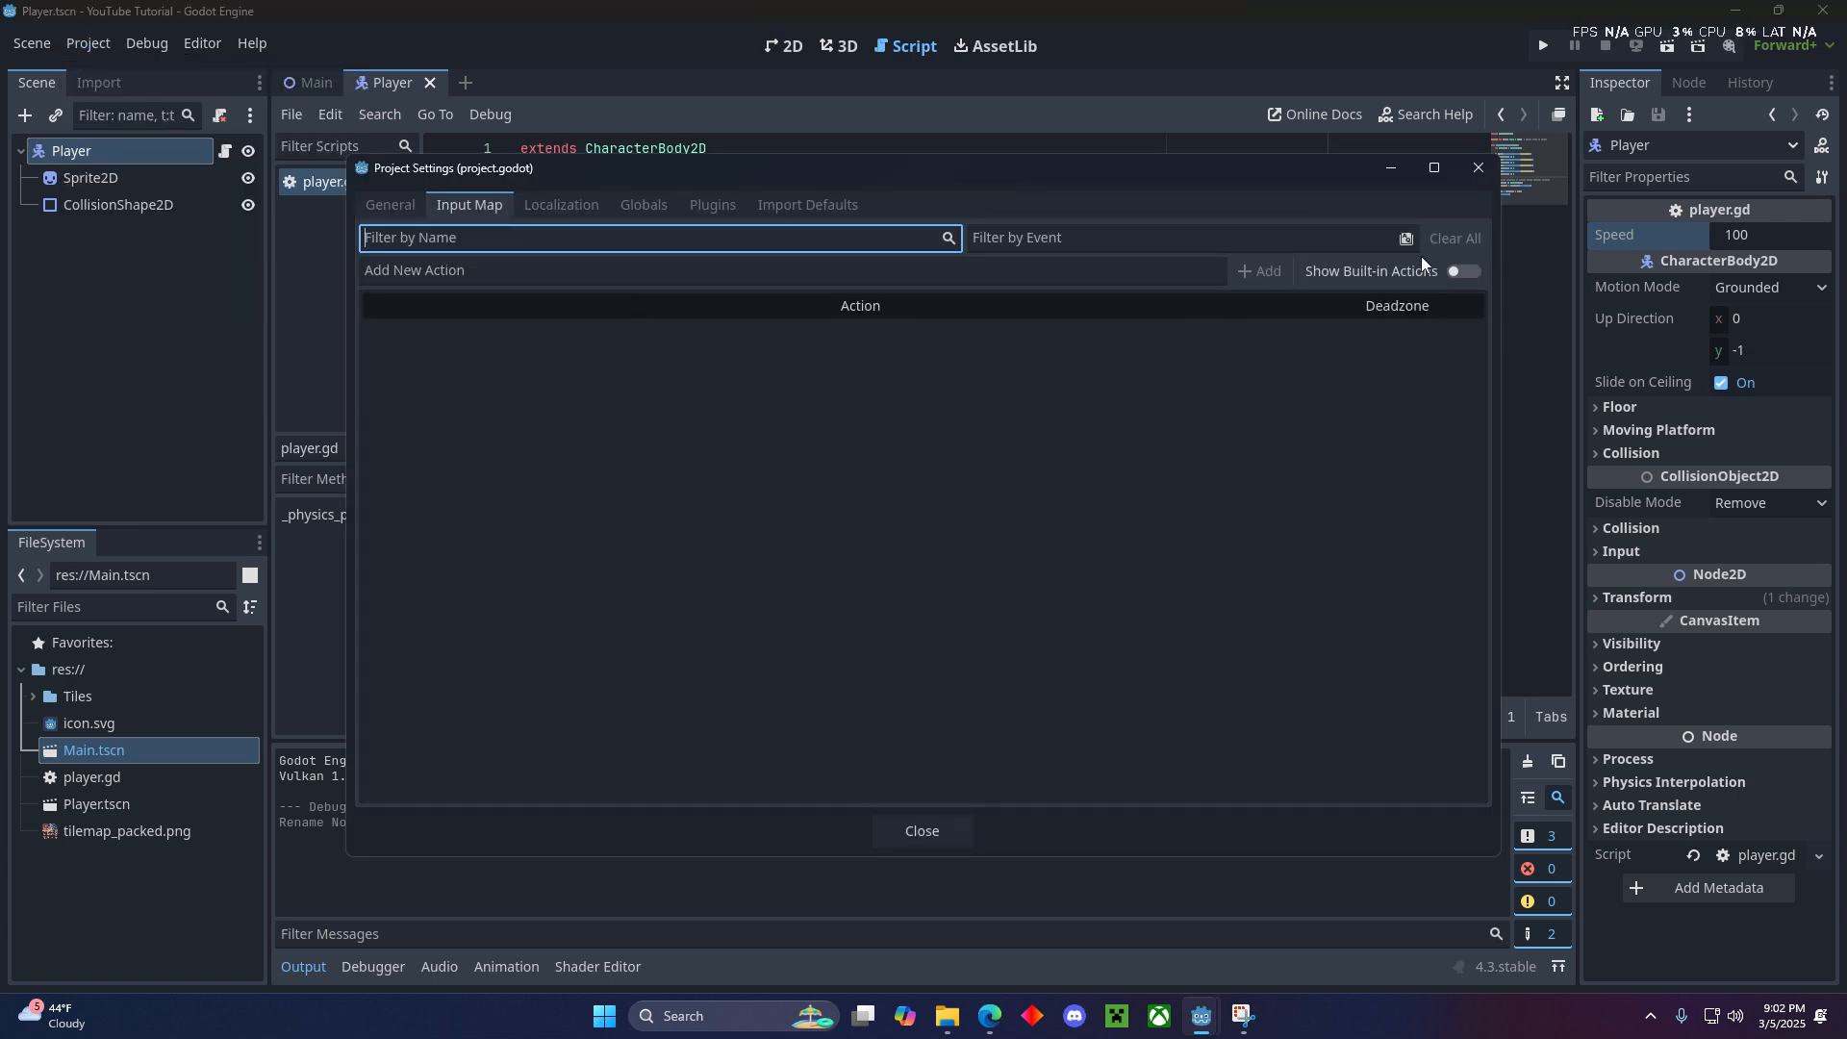
left_click(1462, 272)
scroll(747, 483, "down", 3)
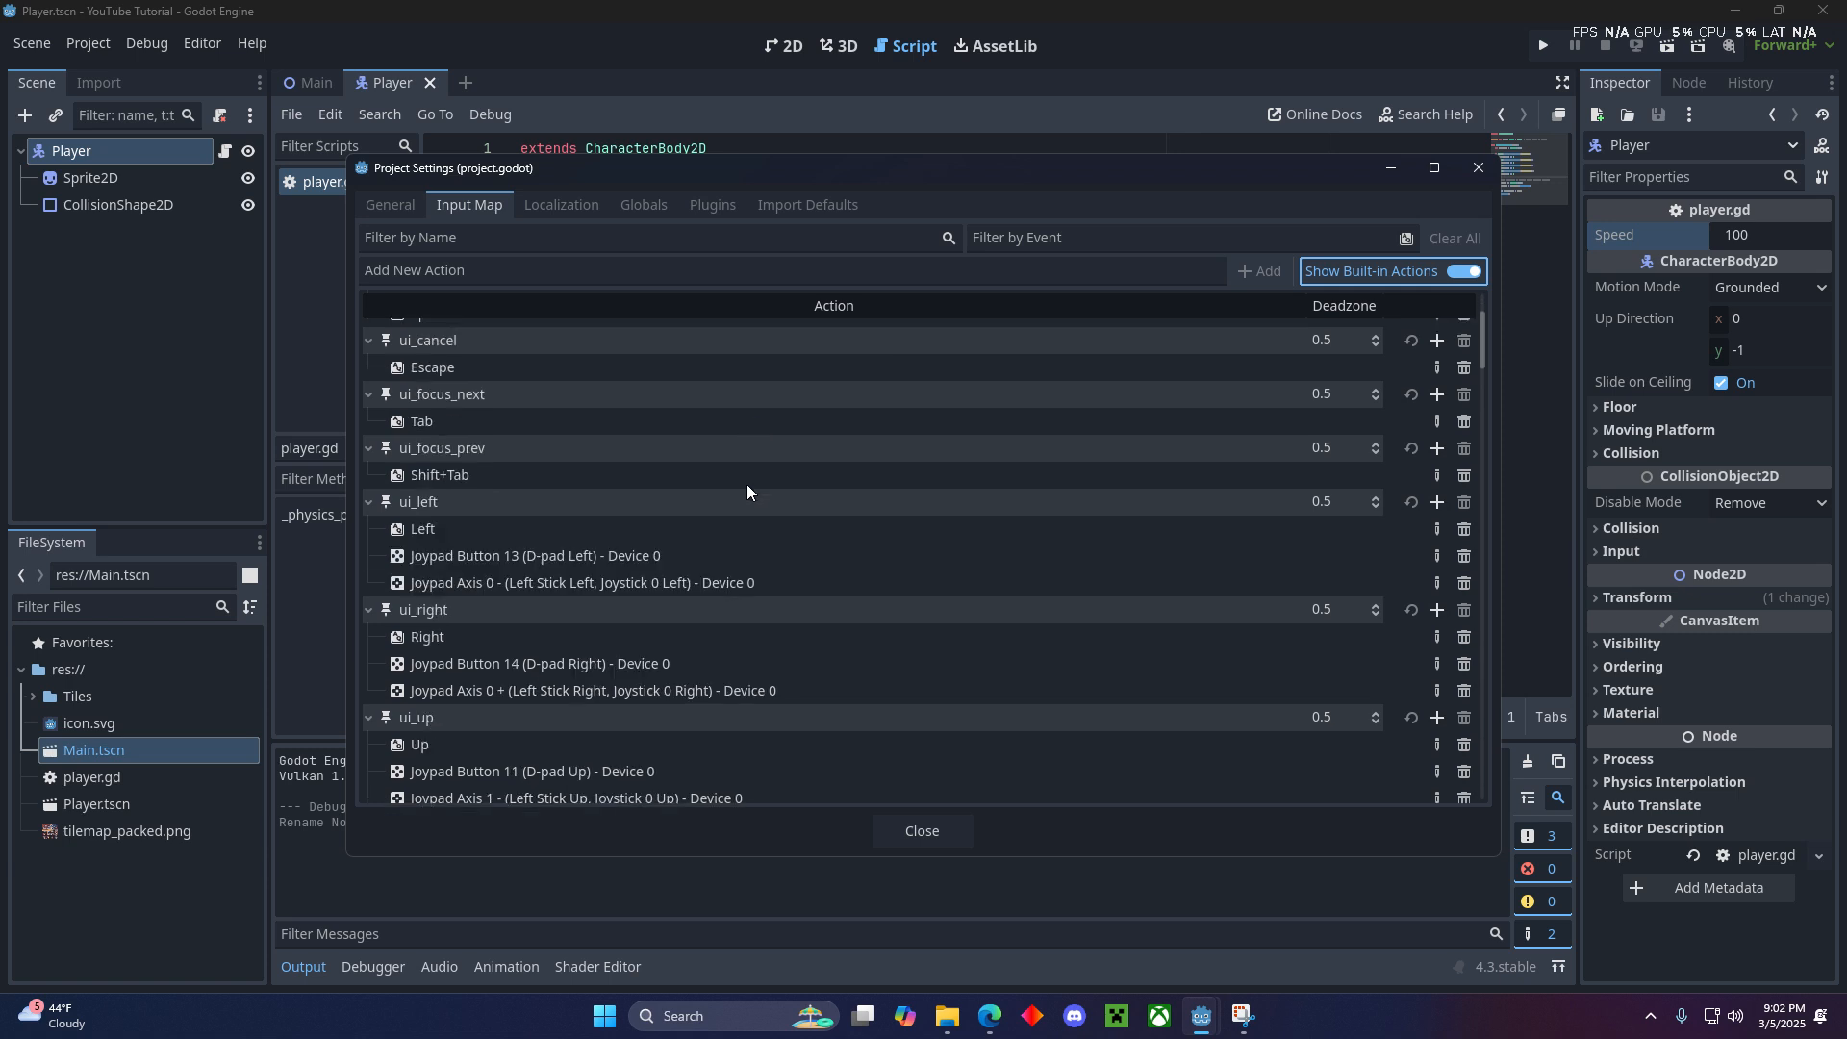
scroll(656, 568, "down", 2)
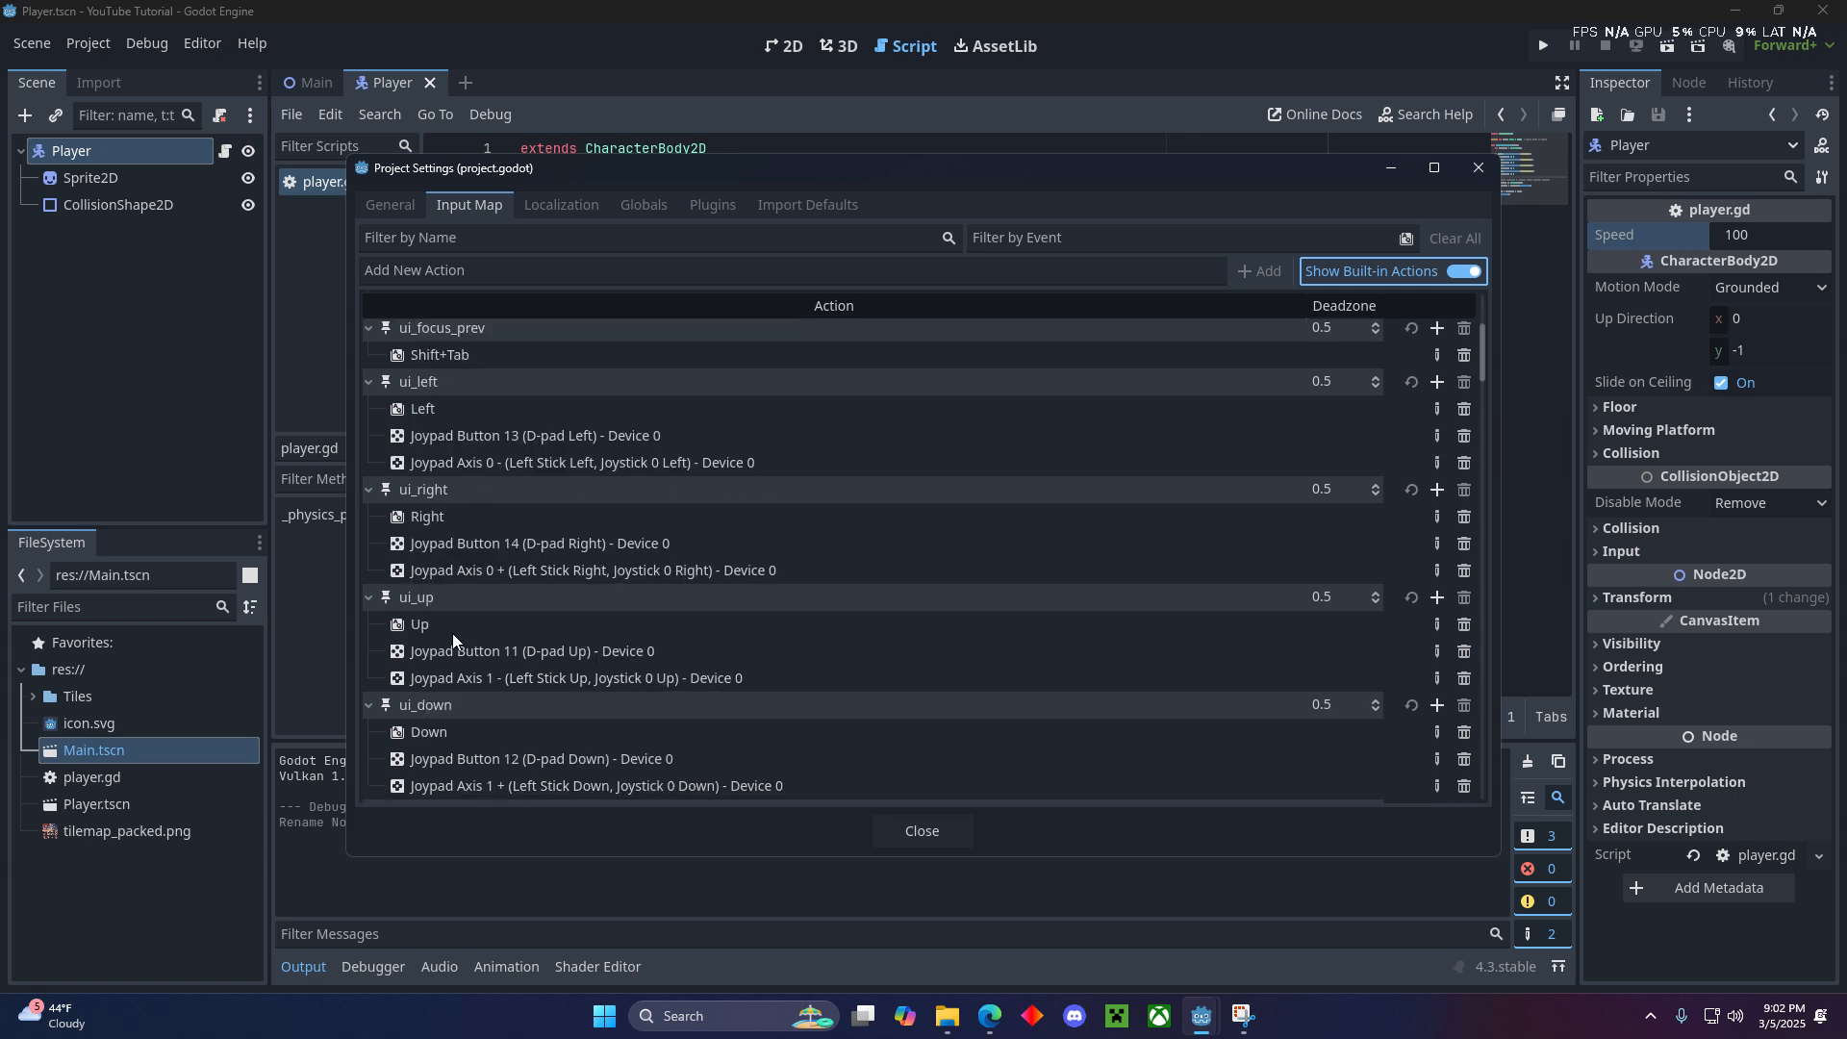
scroll(851, 396, "up", 5)
left_click(374, 209)
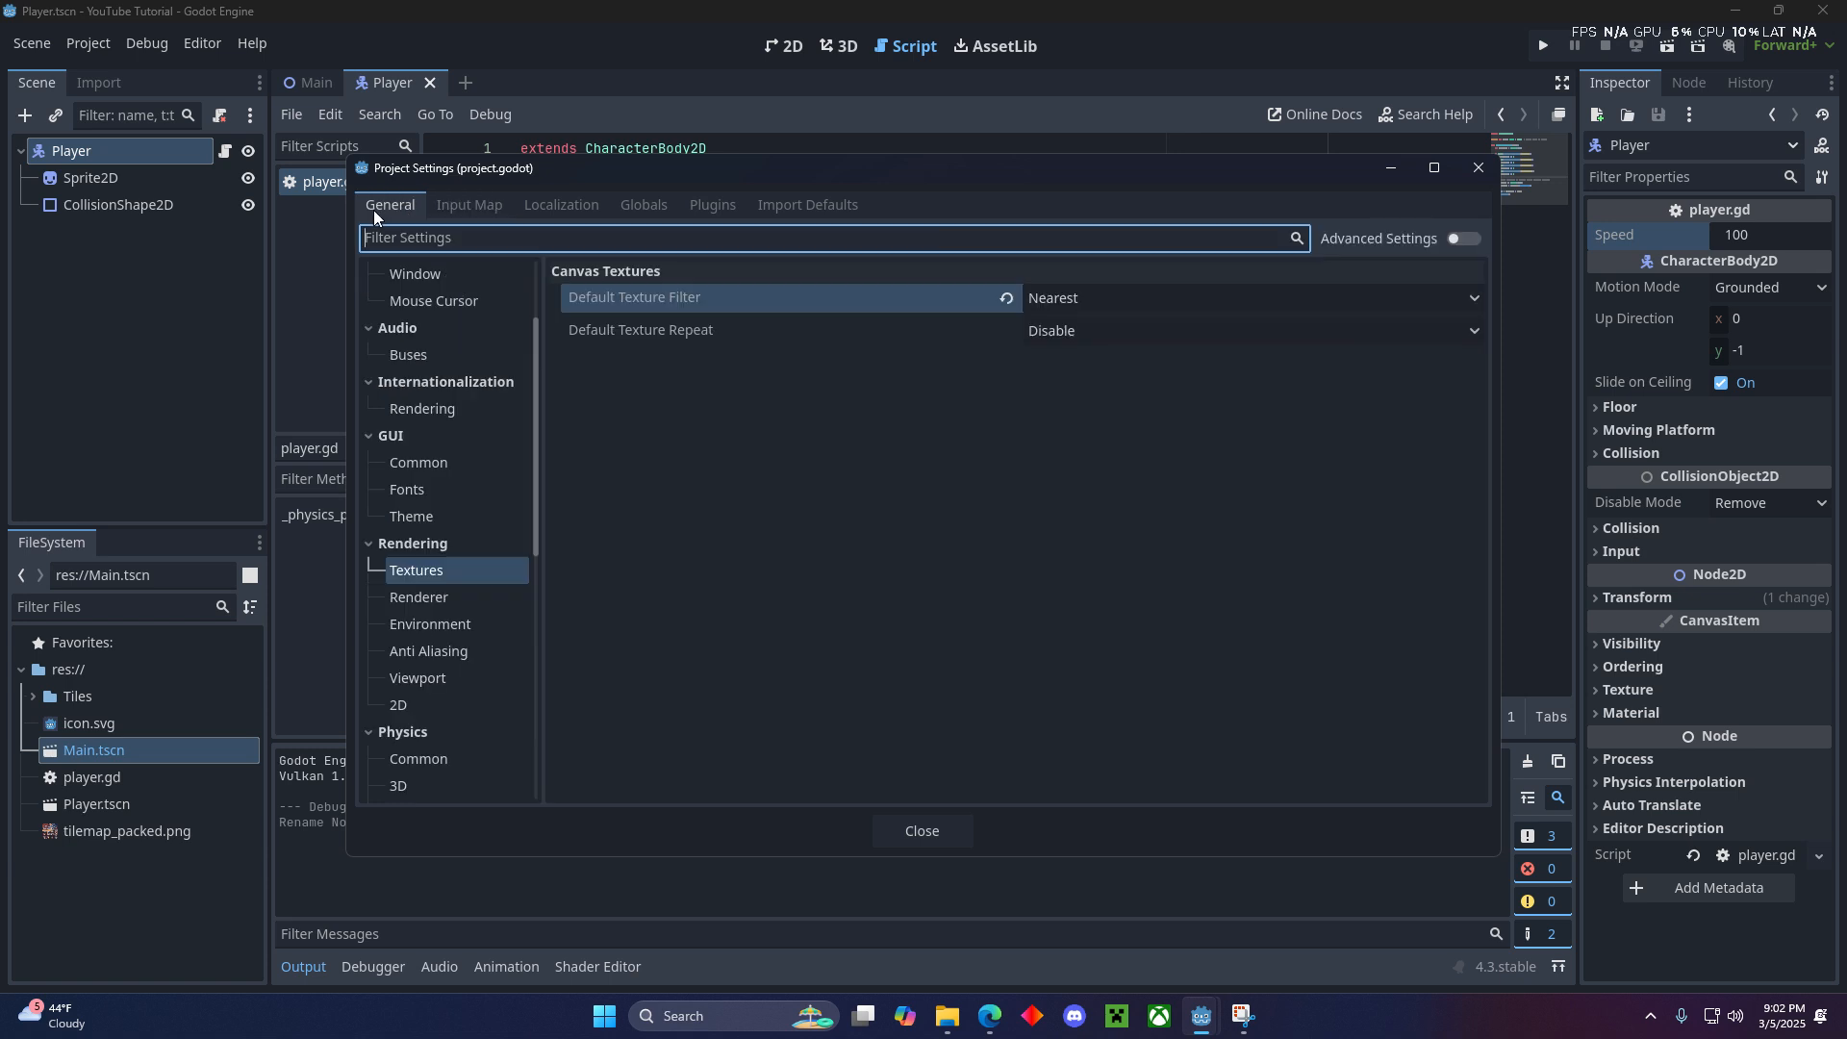
left_click(455, 212)
left_click(1477, 273)
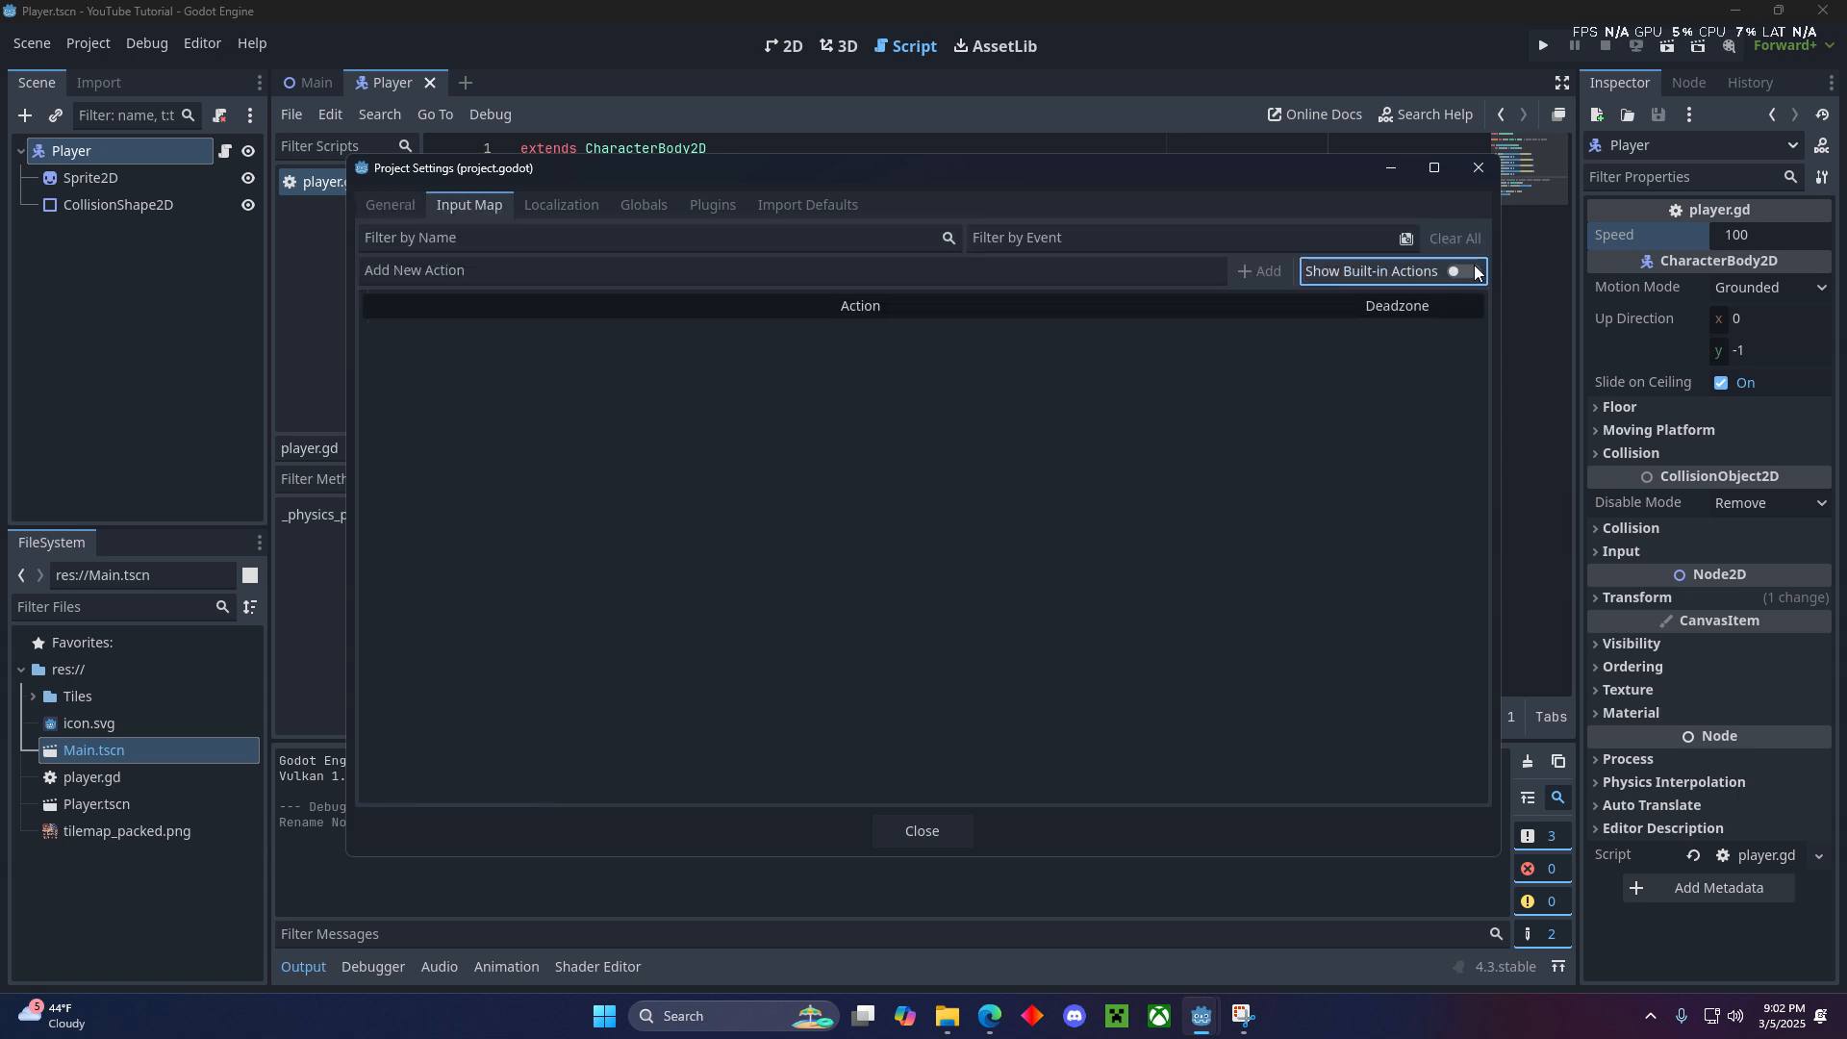
- Add a new input action named move_up to the Input Map
left_click(890, 269)
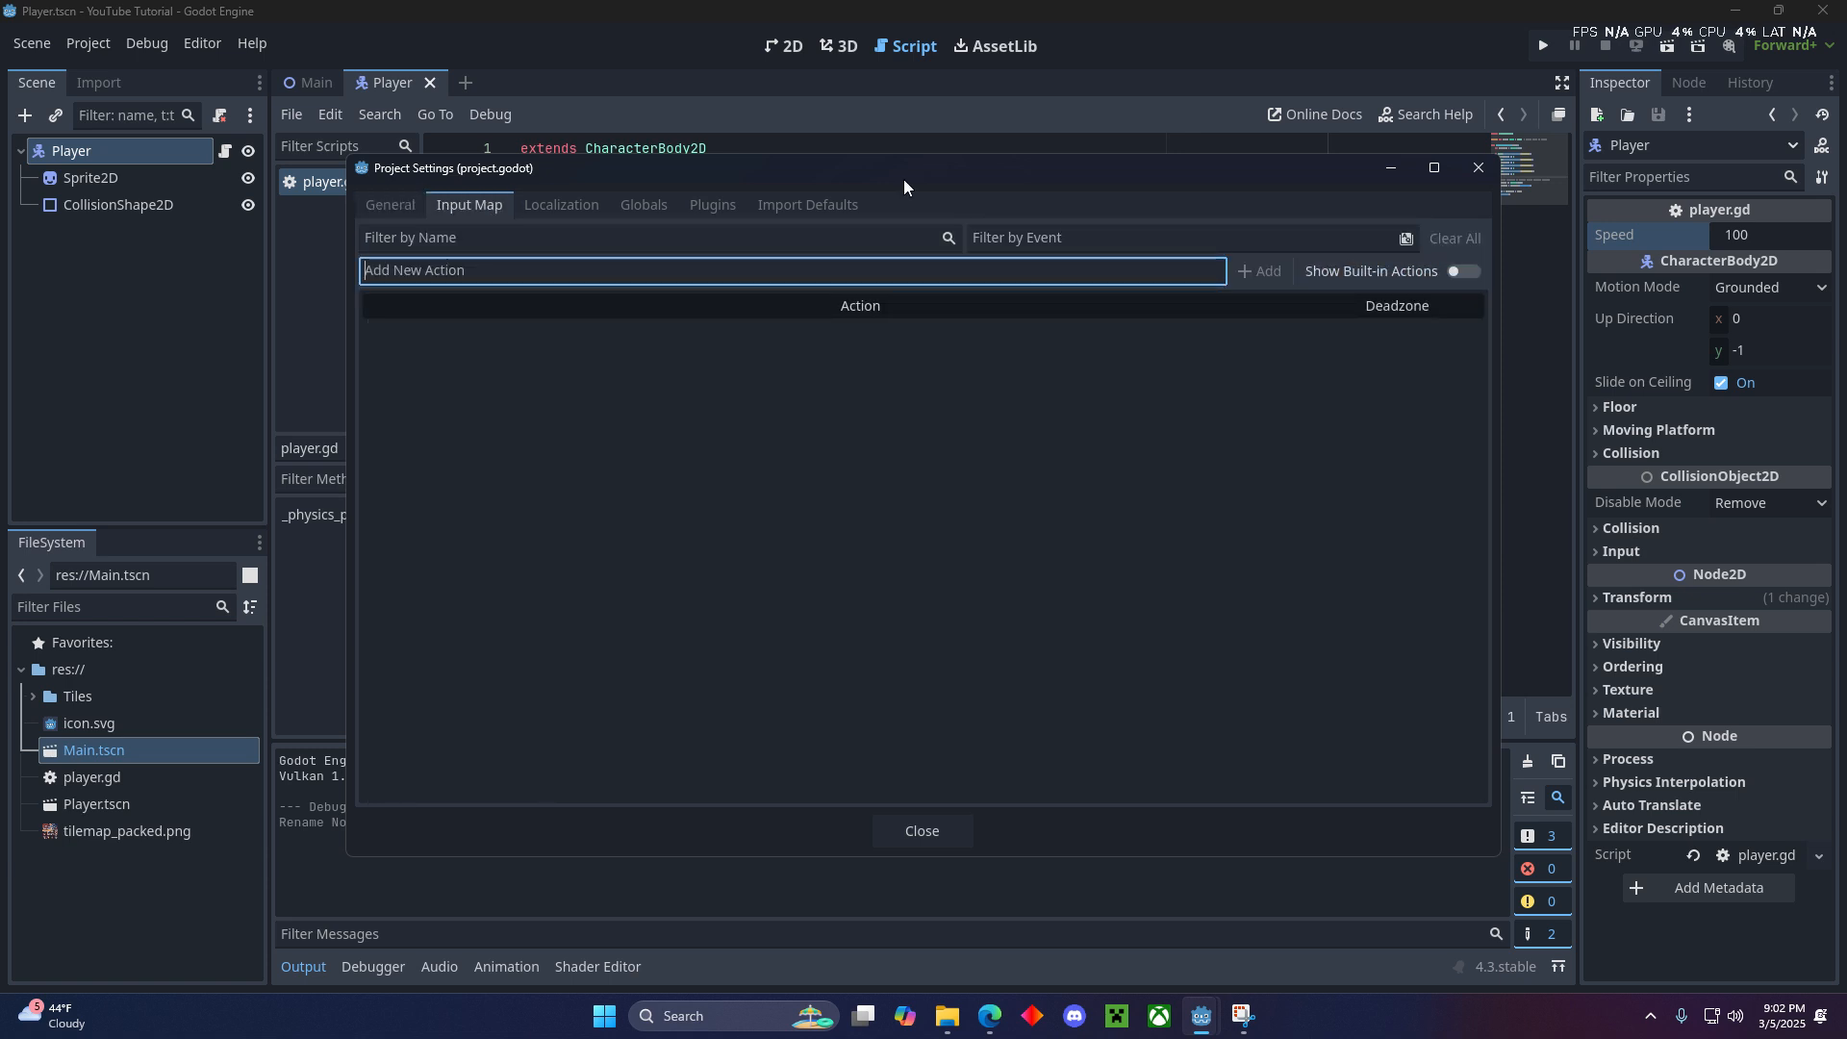
left_click_drag(903, 183, 822, 151)
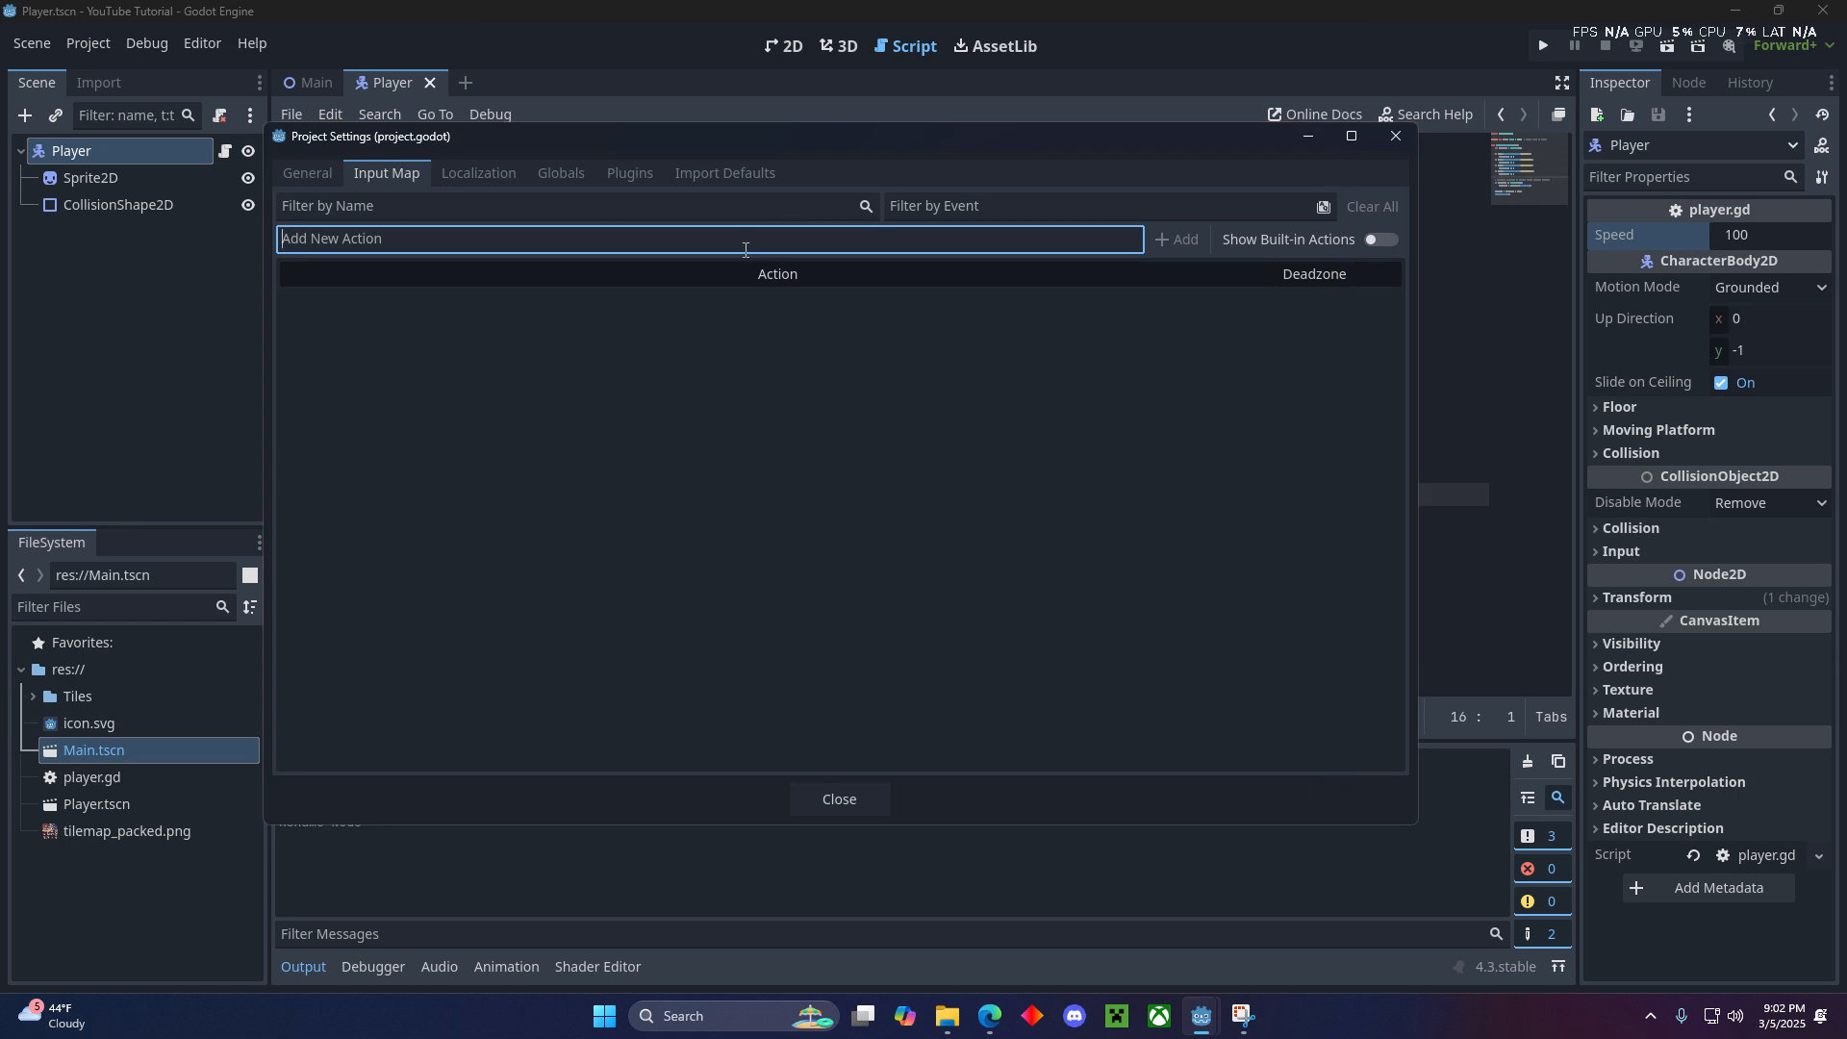
type("move_up")
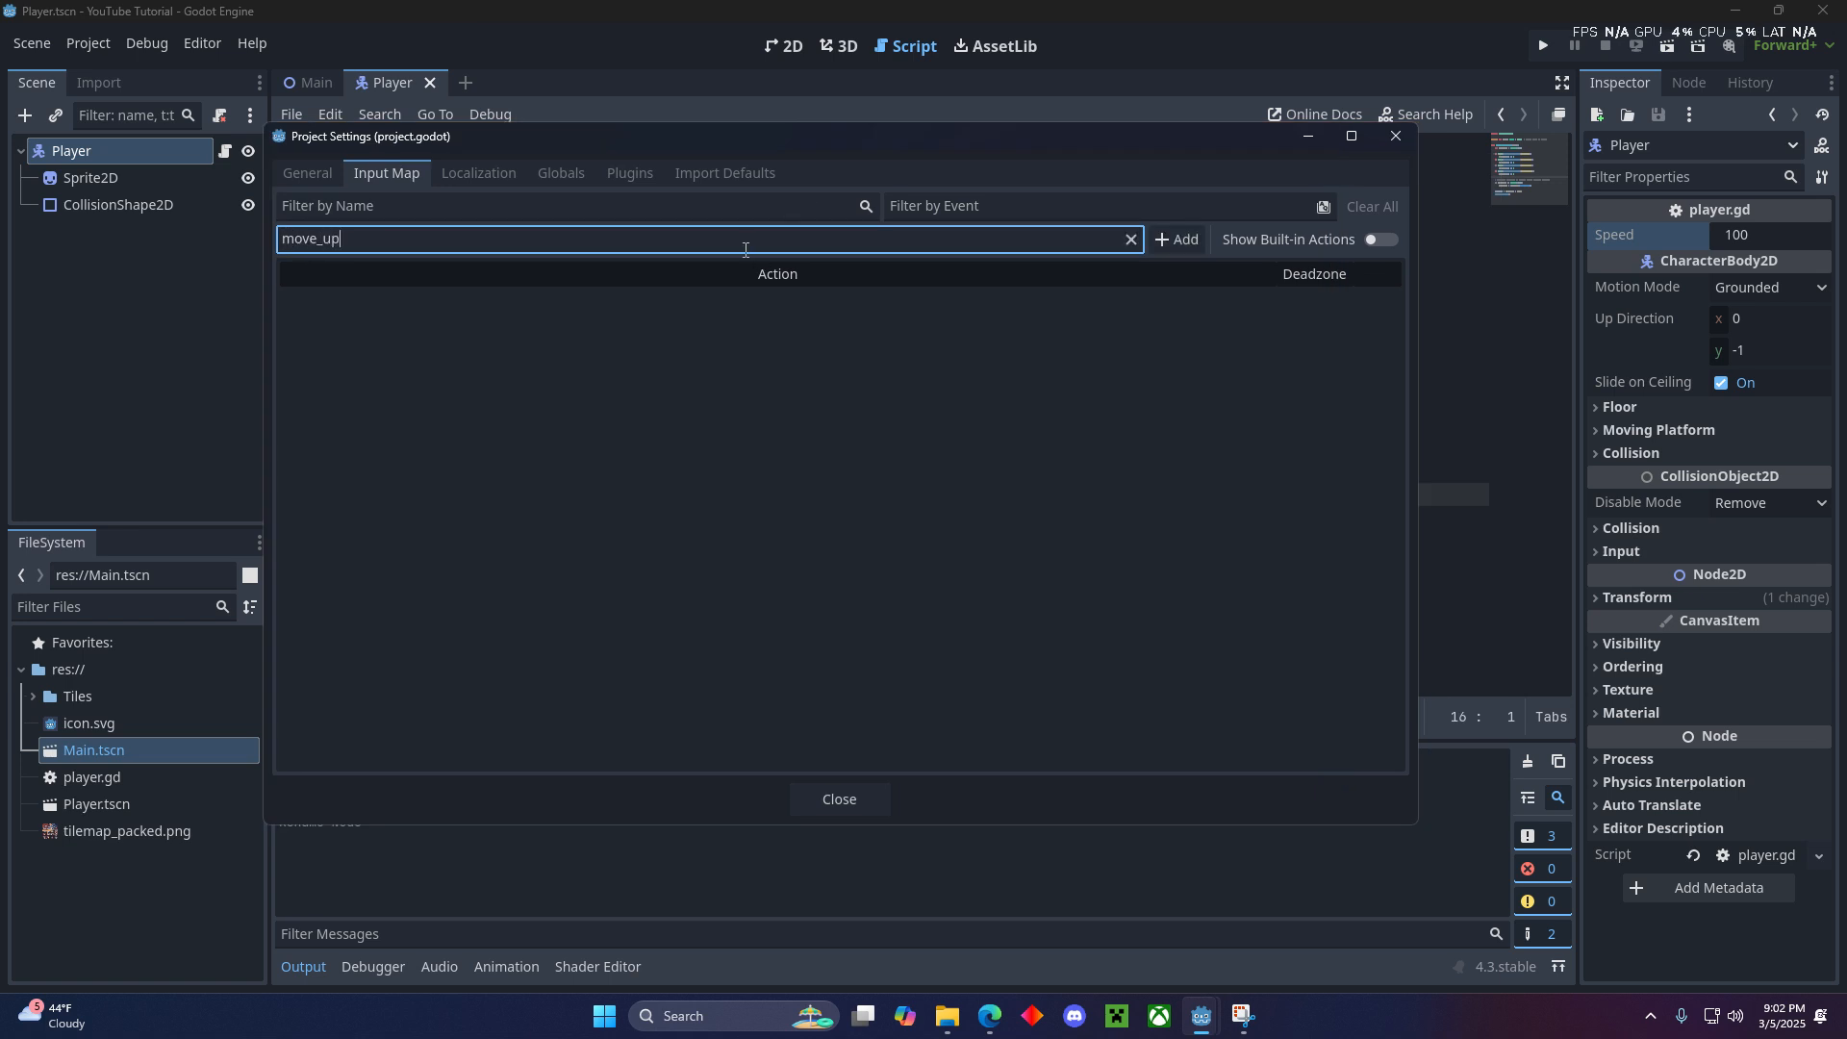
key("Return")
- Add a new input action named move_down to the Input Map
type("m")
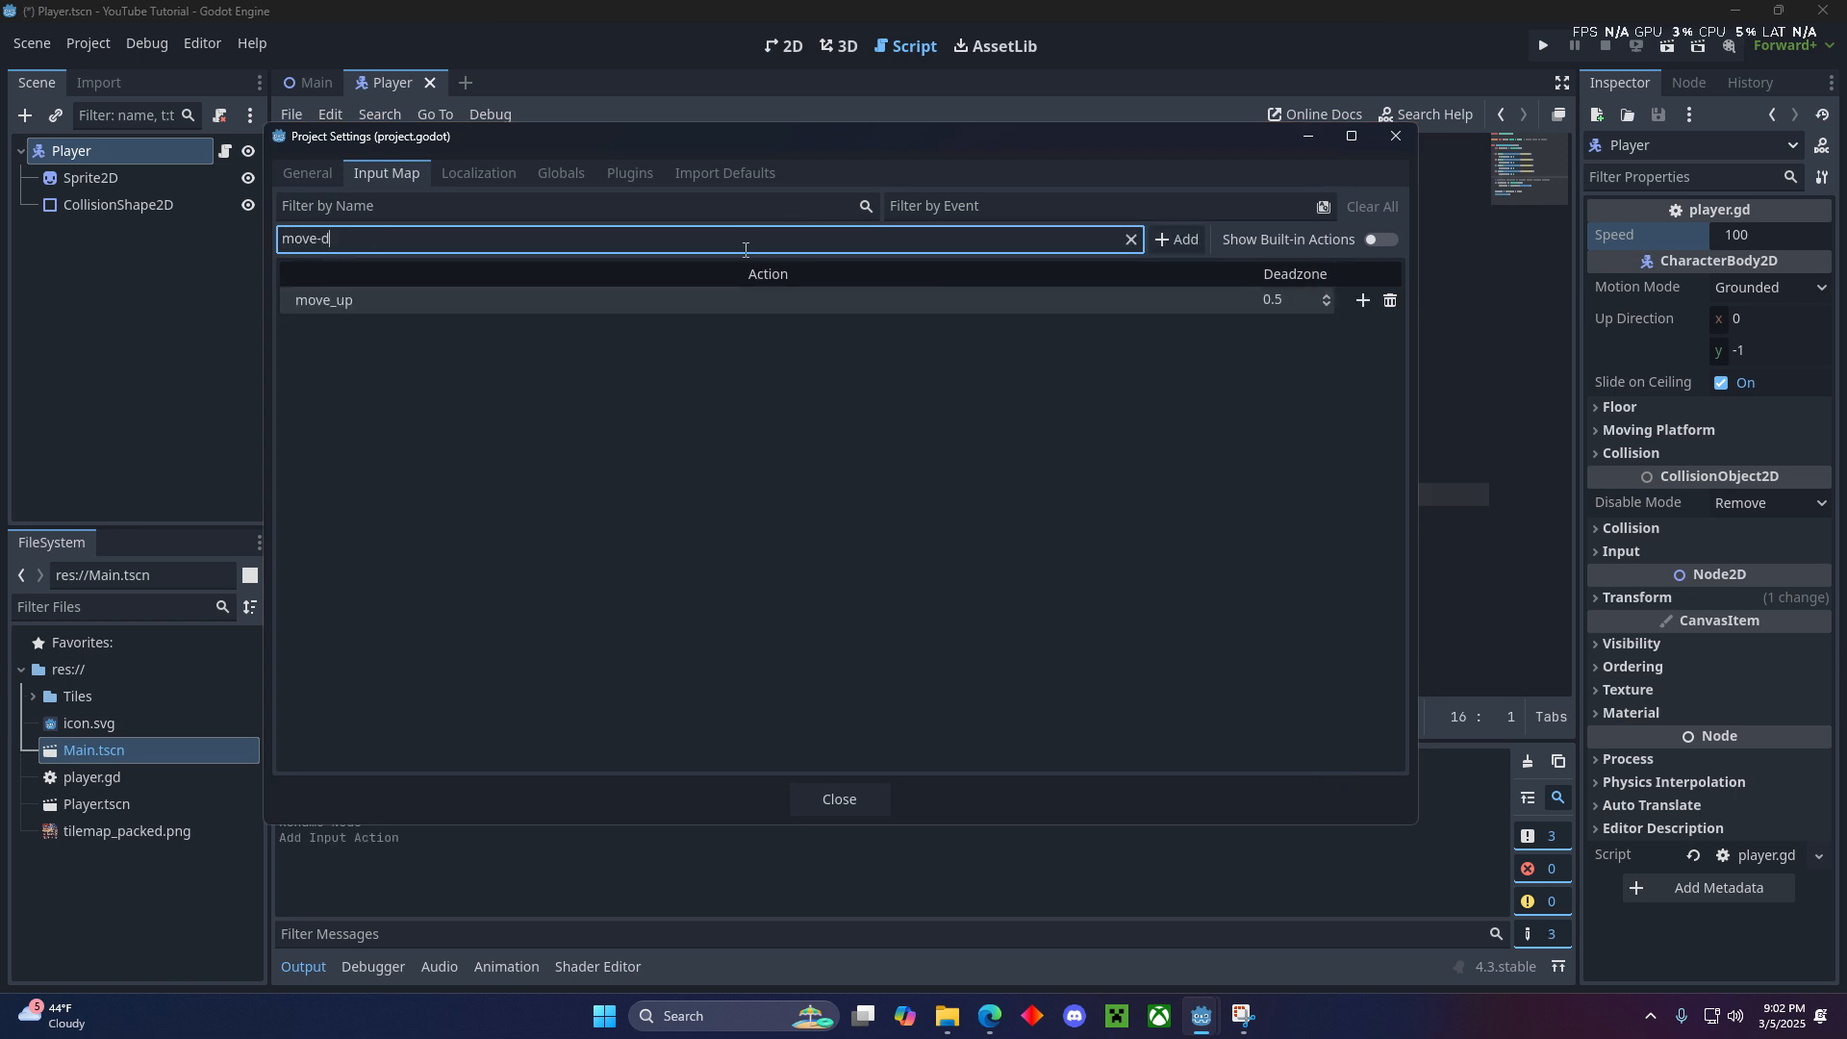
key("BackSpace")
key("BackSpace")
key("BackSpace")
key("BackSpace")
type("_down")
key("Return")
- Add two more input actions named move_right and move_left to the Input Map
type("move_right")
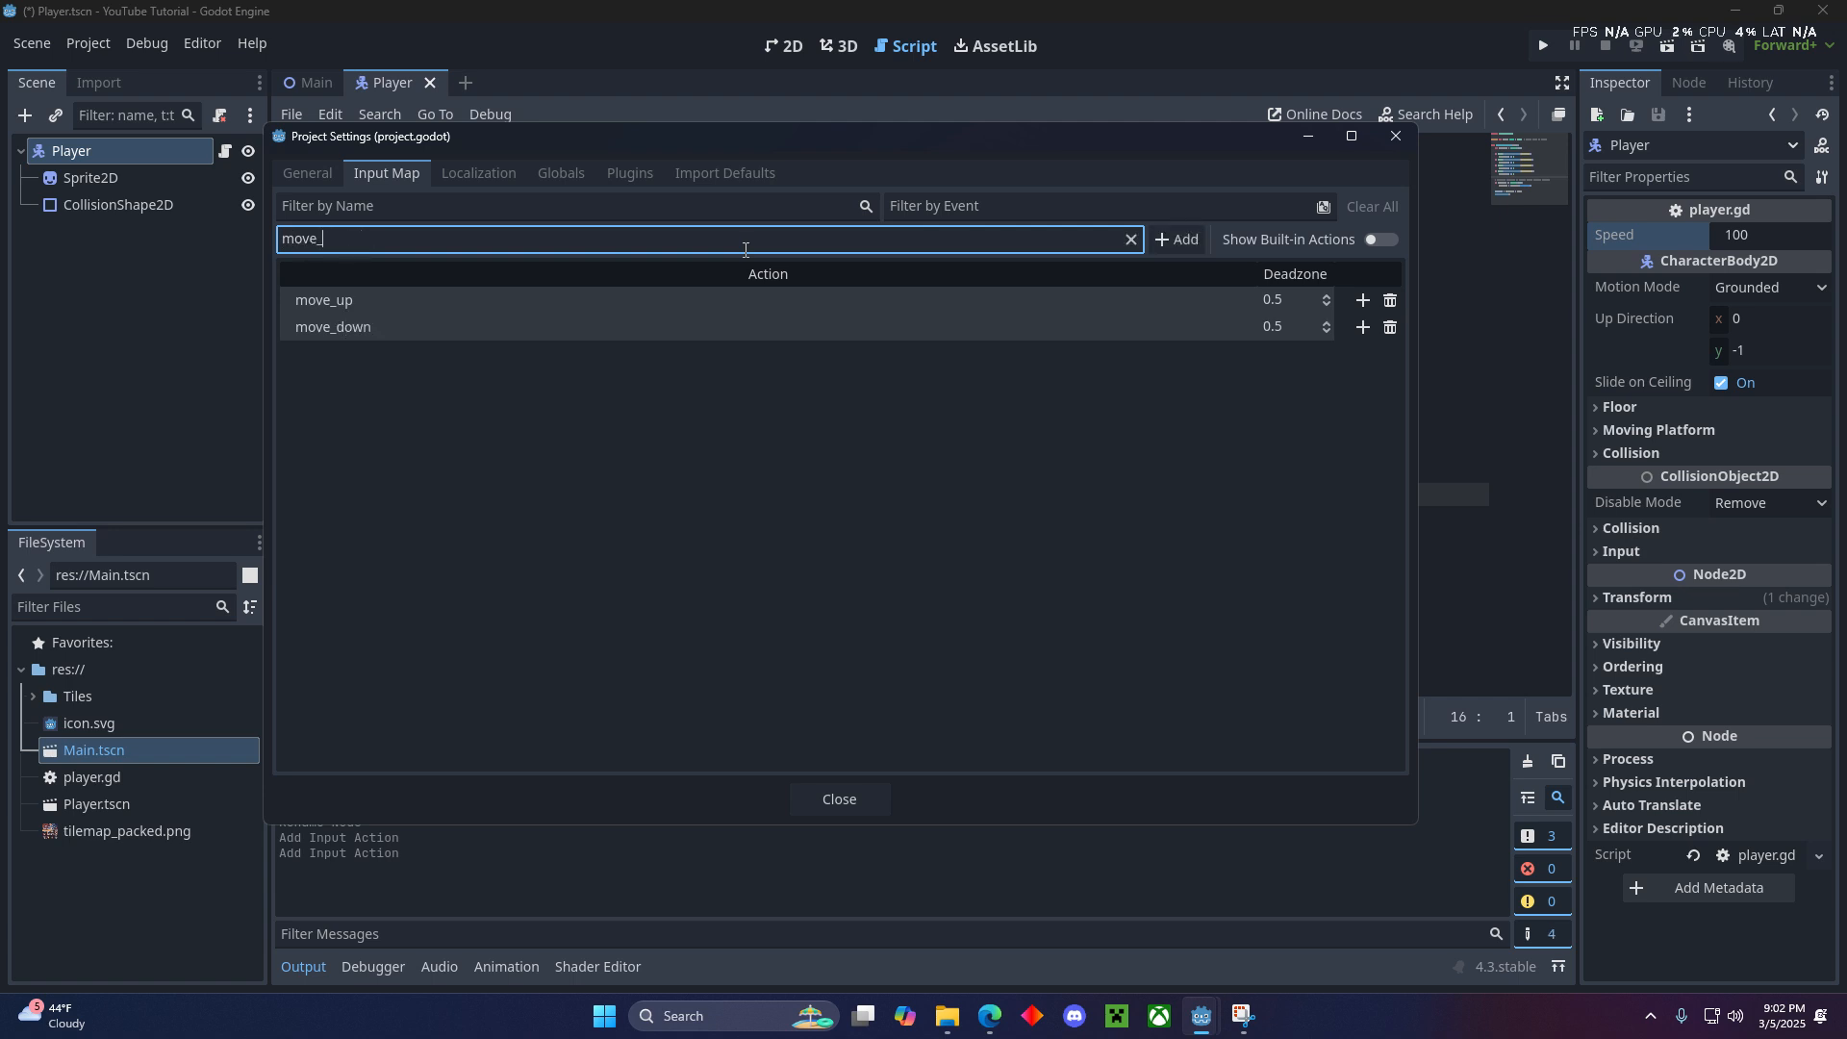
key("Return")
type("move_lerf")
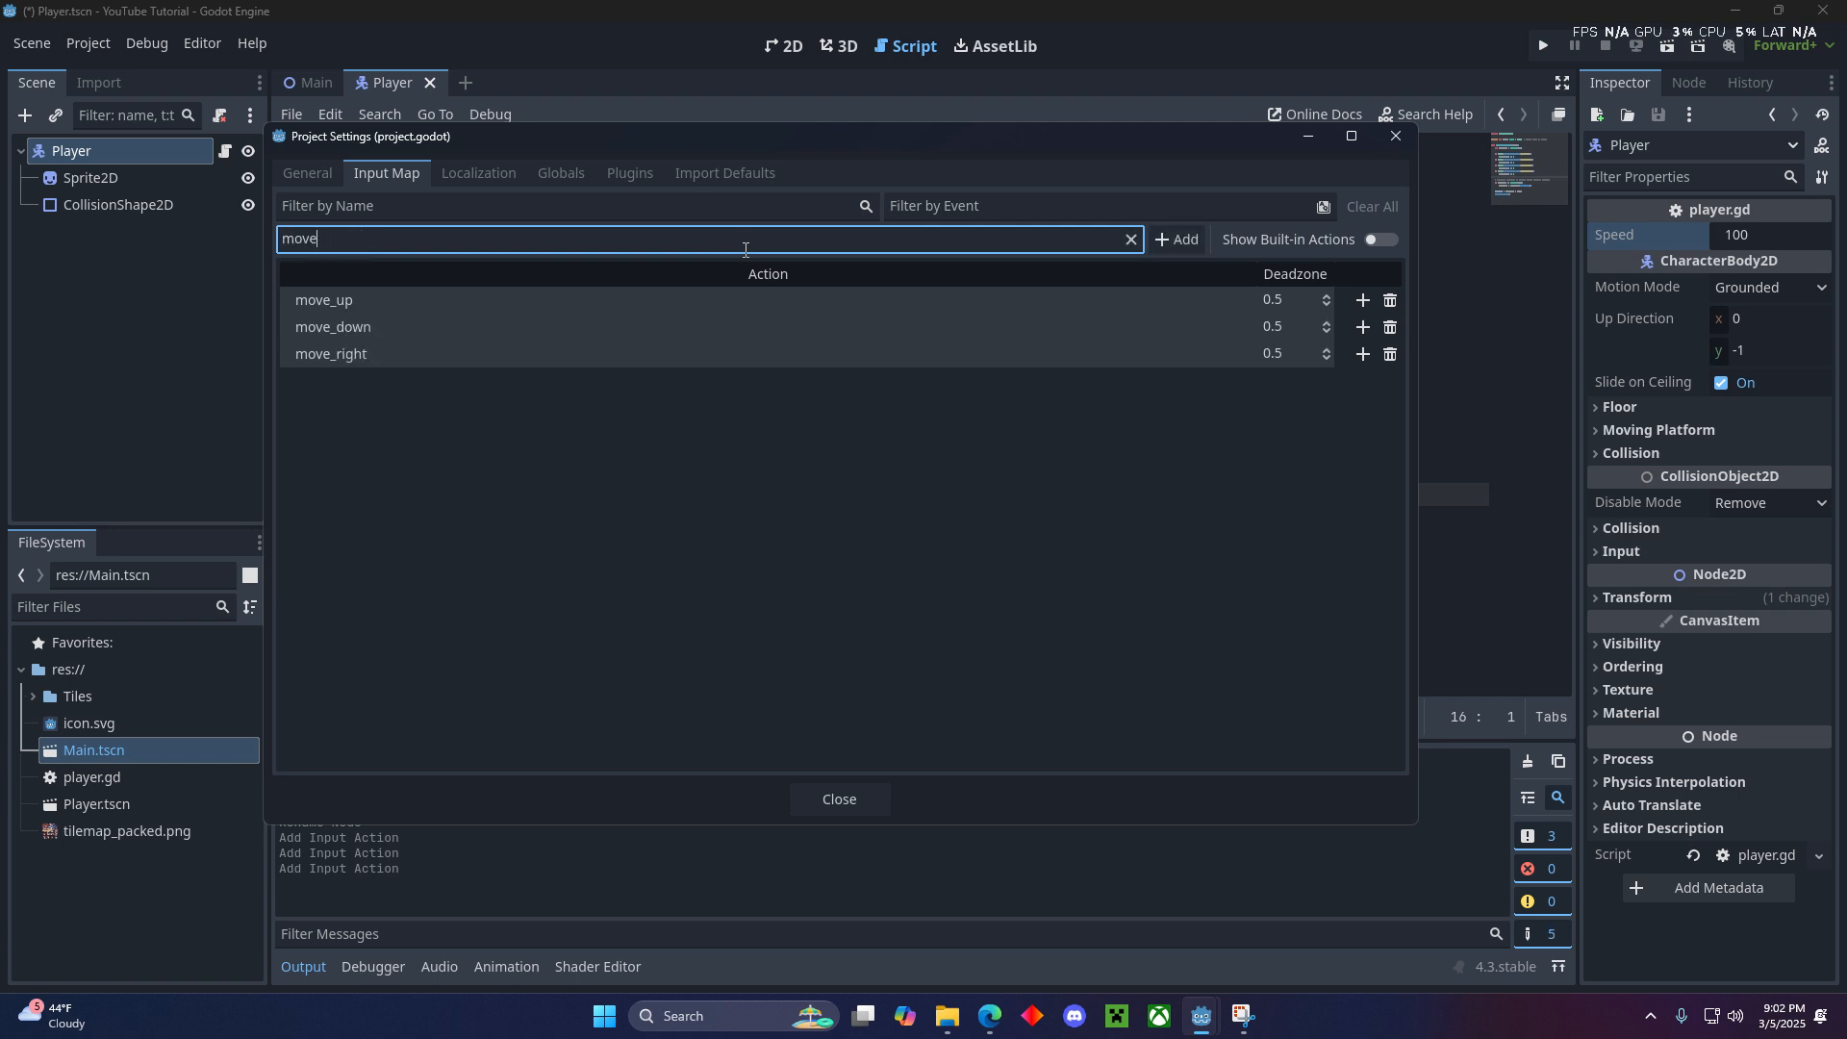
key("Return")
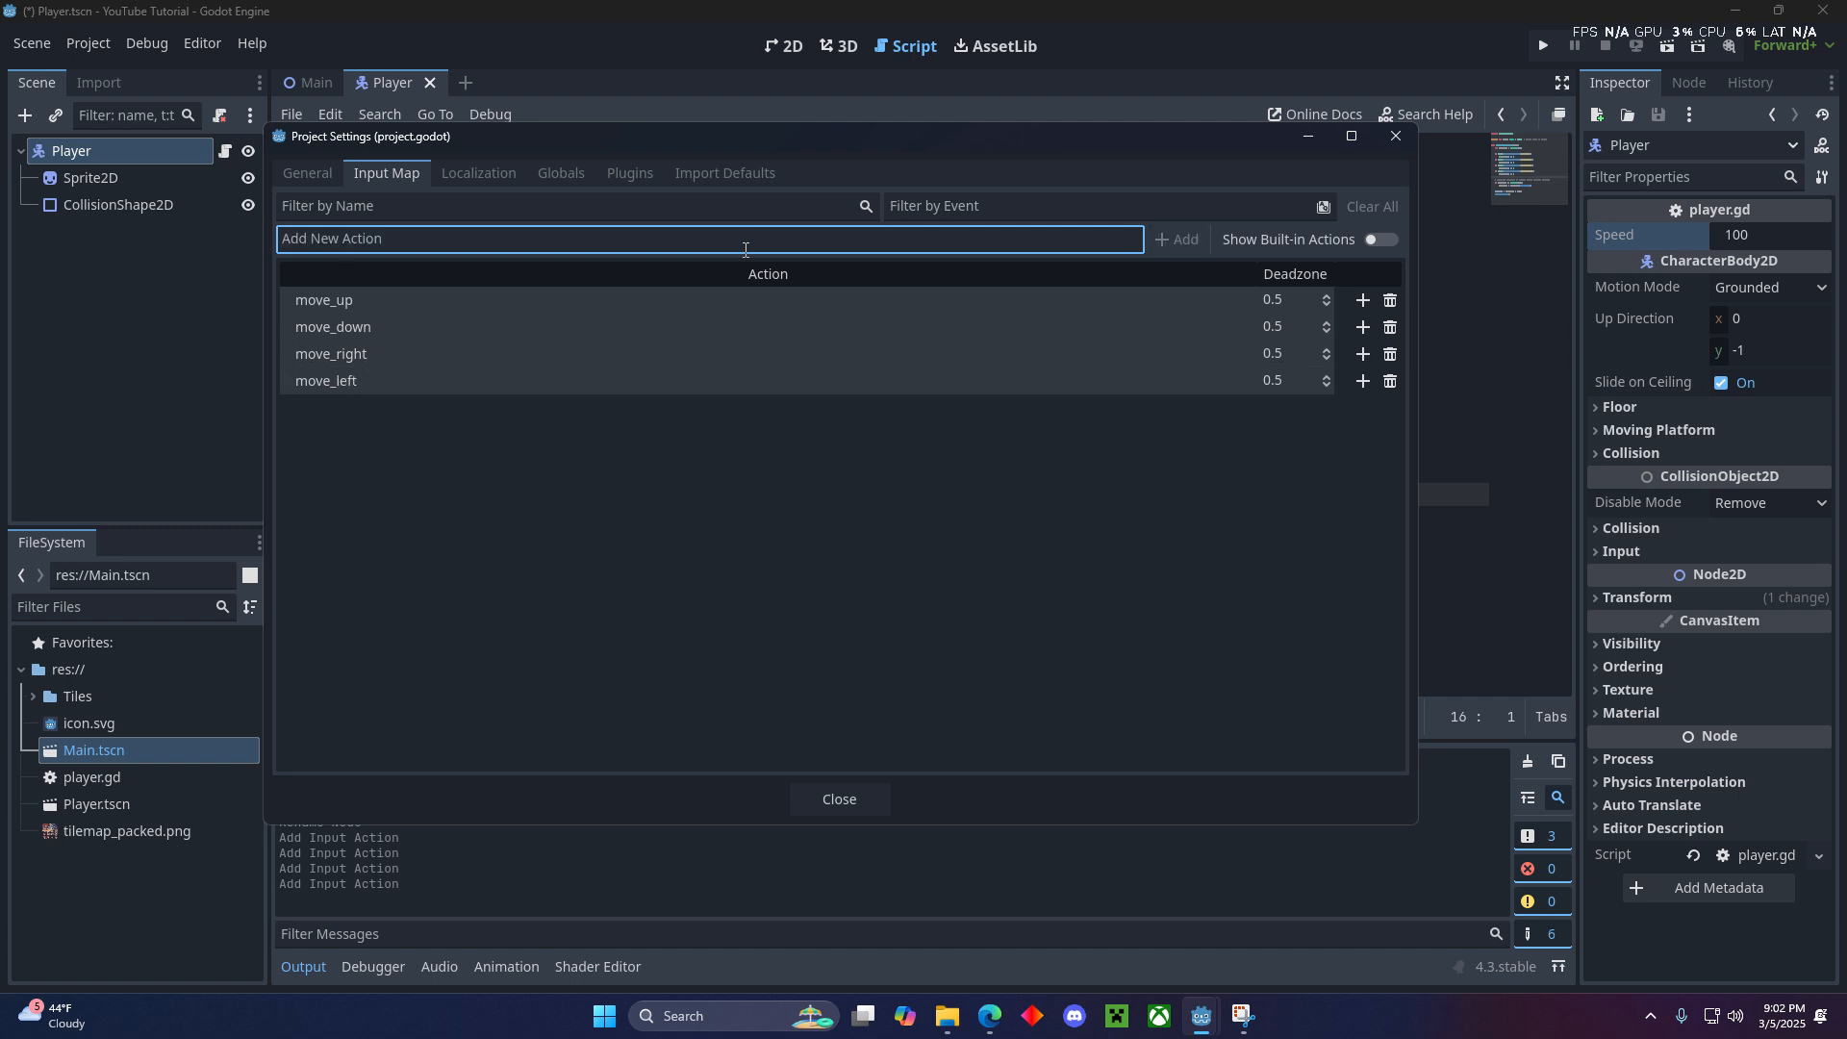
- Bind the W key to the move_up action and the S key to the move_down action
left_click(1363, 300)
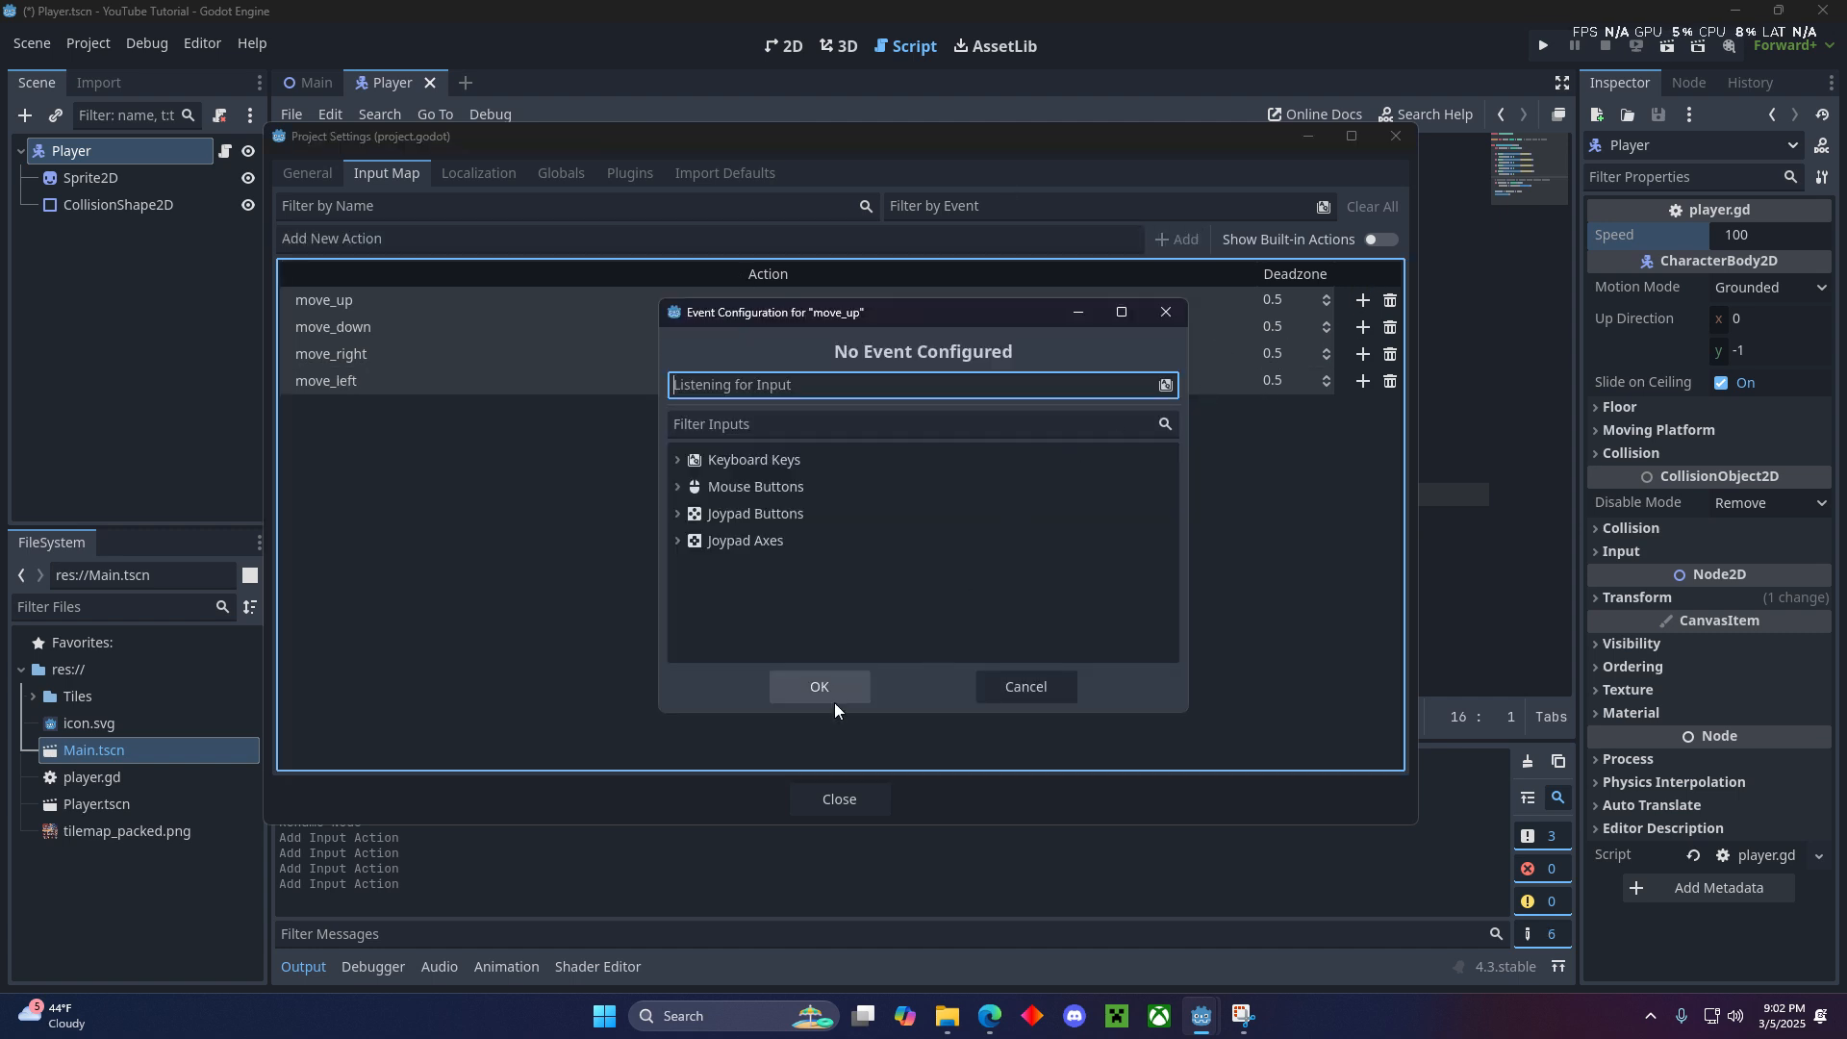
key("w")
left_click(797, 686)
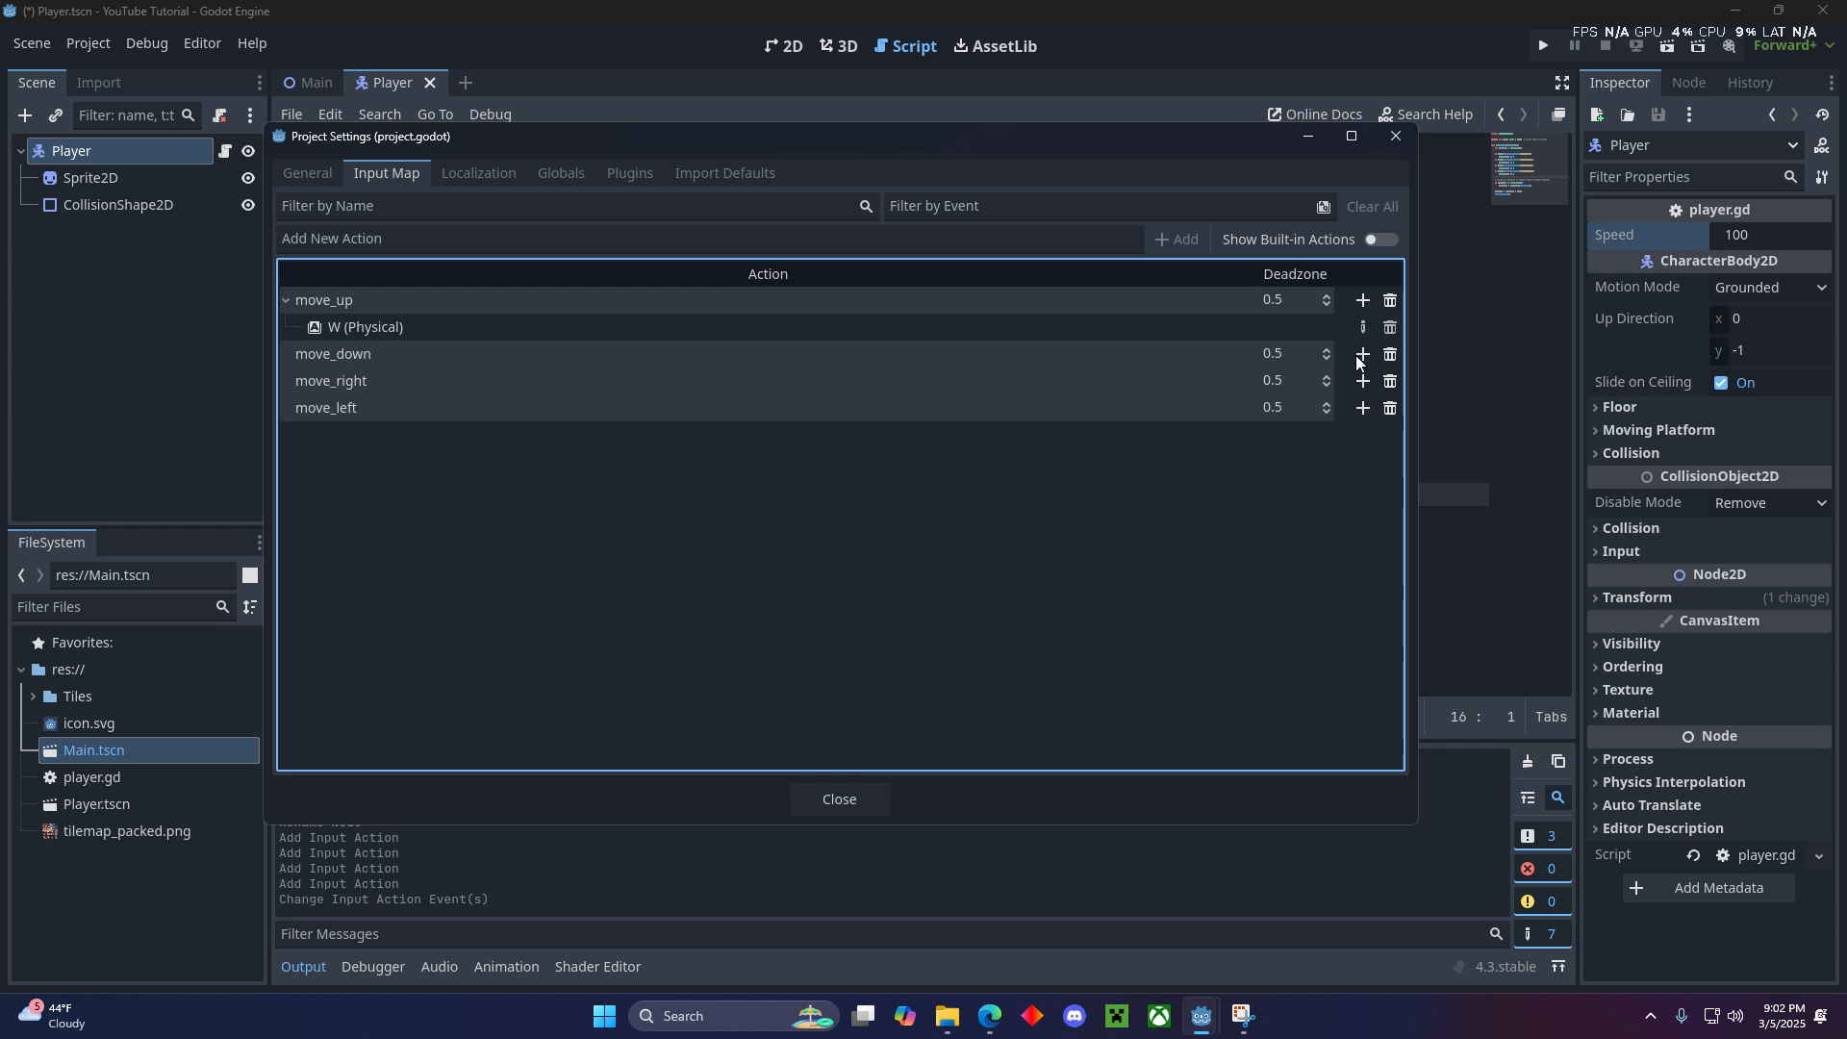
left_click(1363, 355)
key("s")
left_click(829, 693)
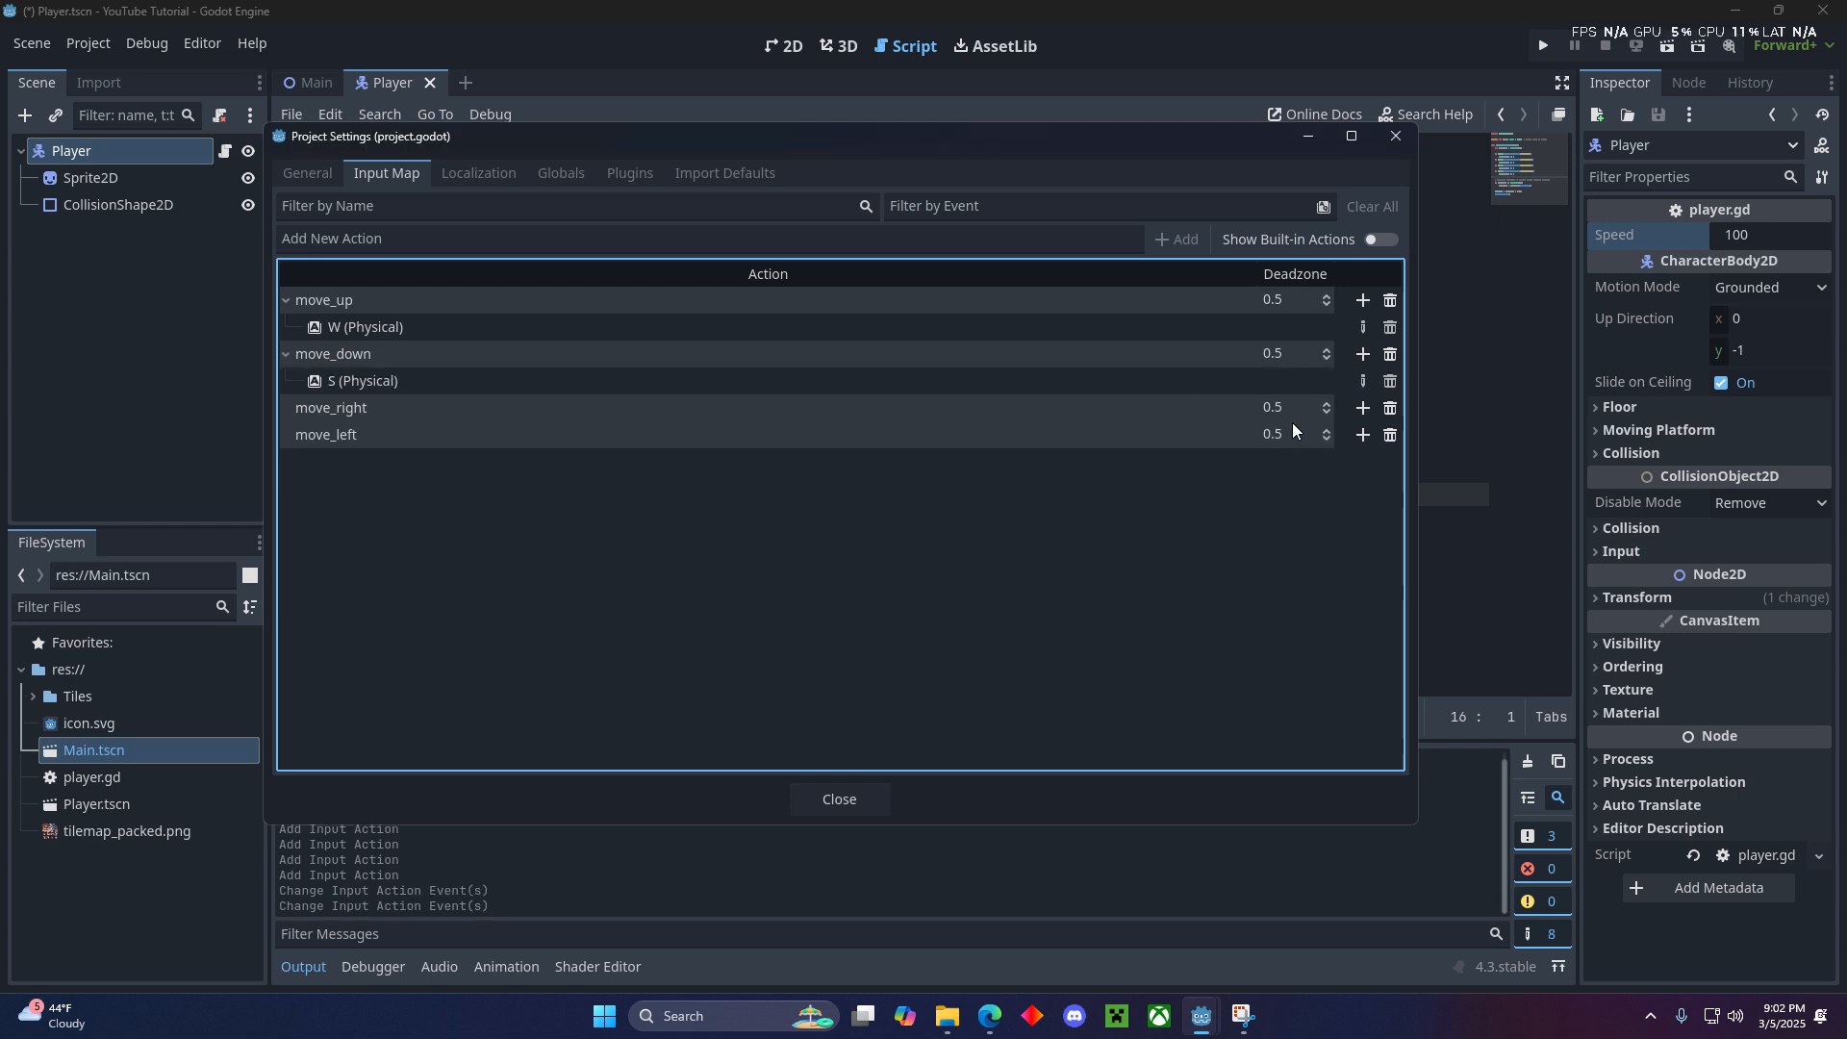
- Bind the D key to the move_right action and the A key to the move_left action
left_click(1364, 408)
key("d")
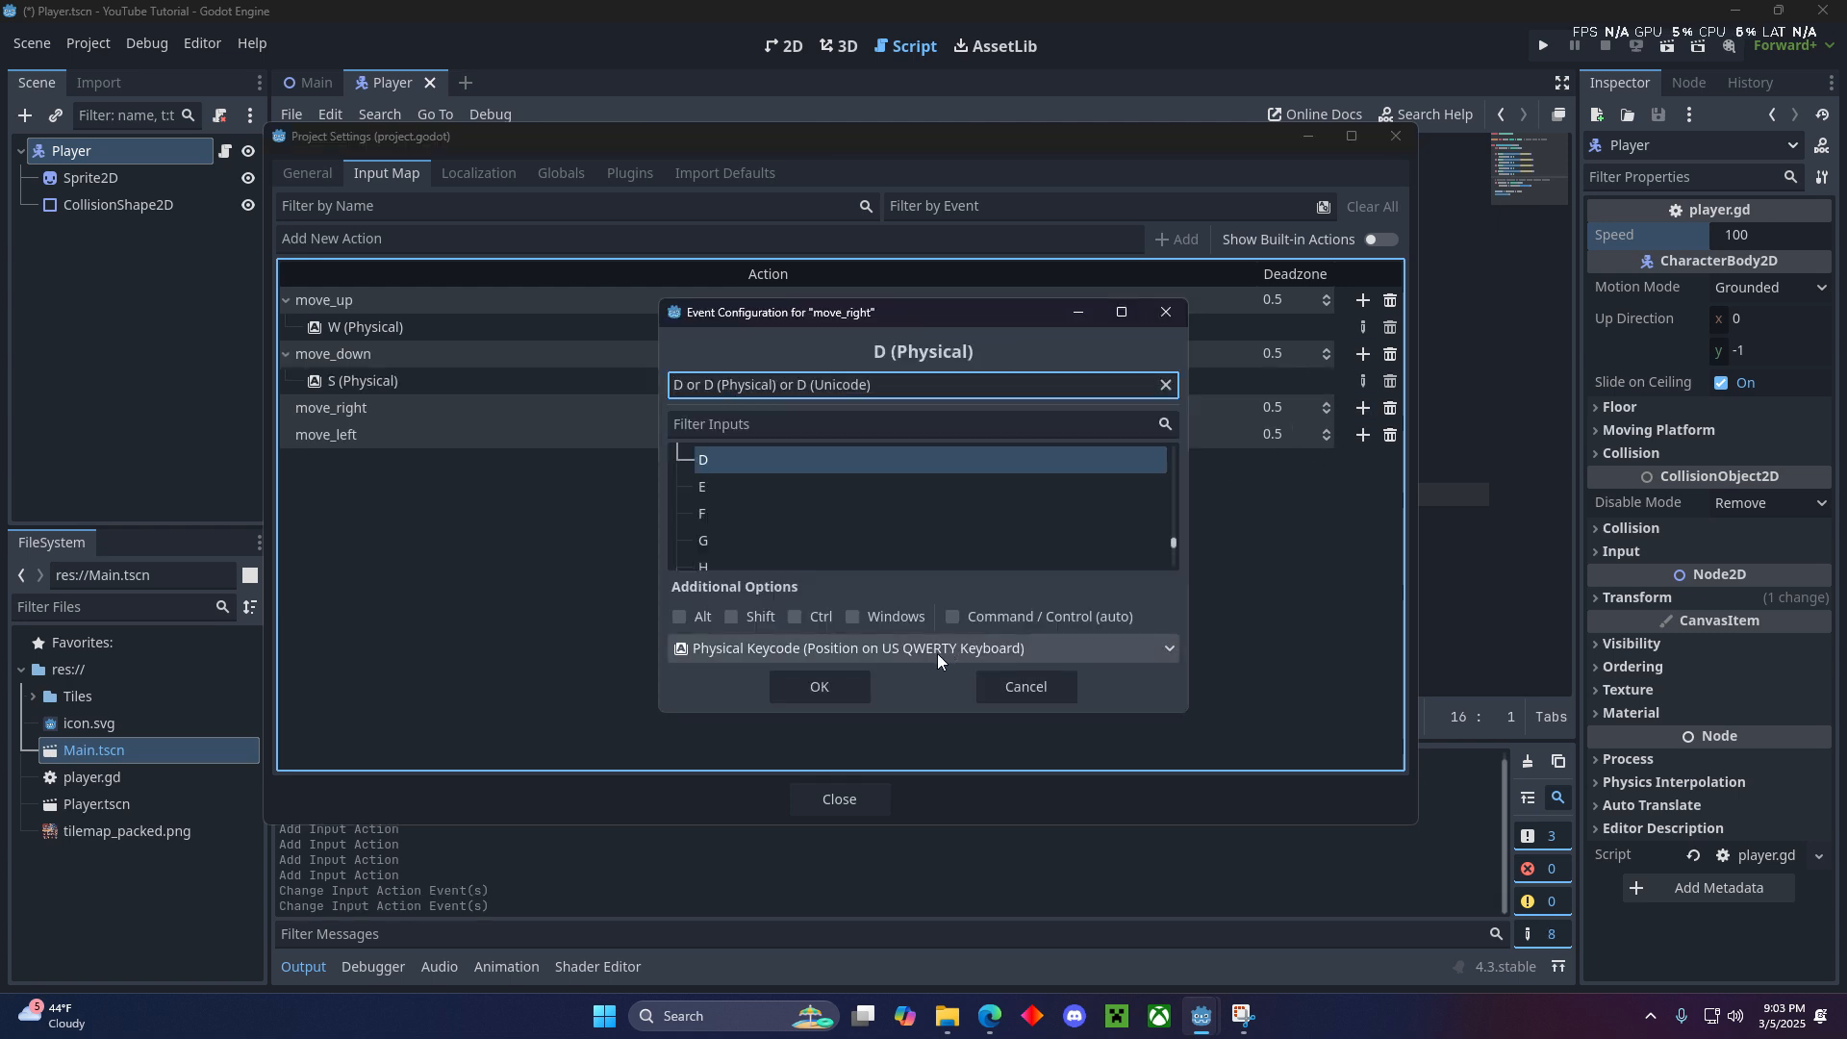
left_click(799, 685)
left_click(1362, 462)
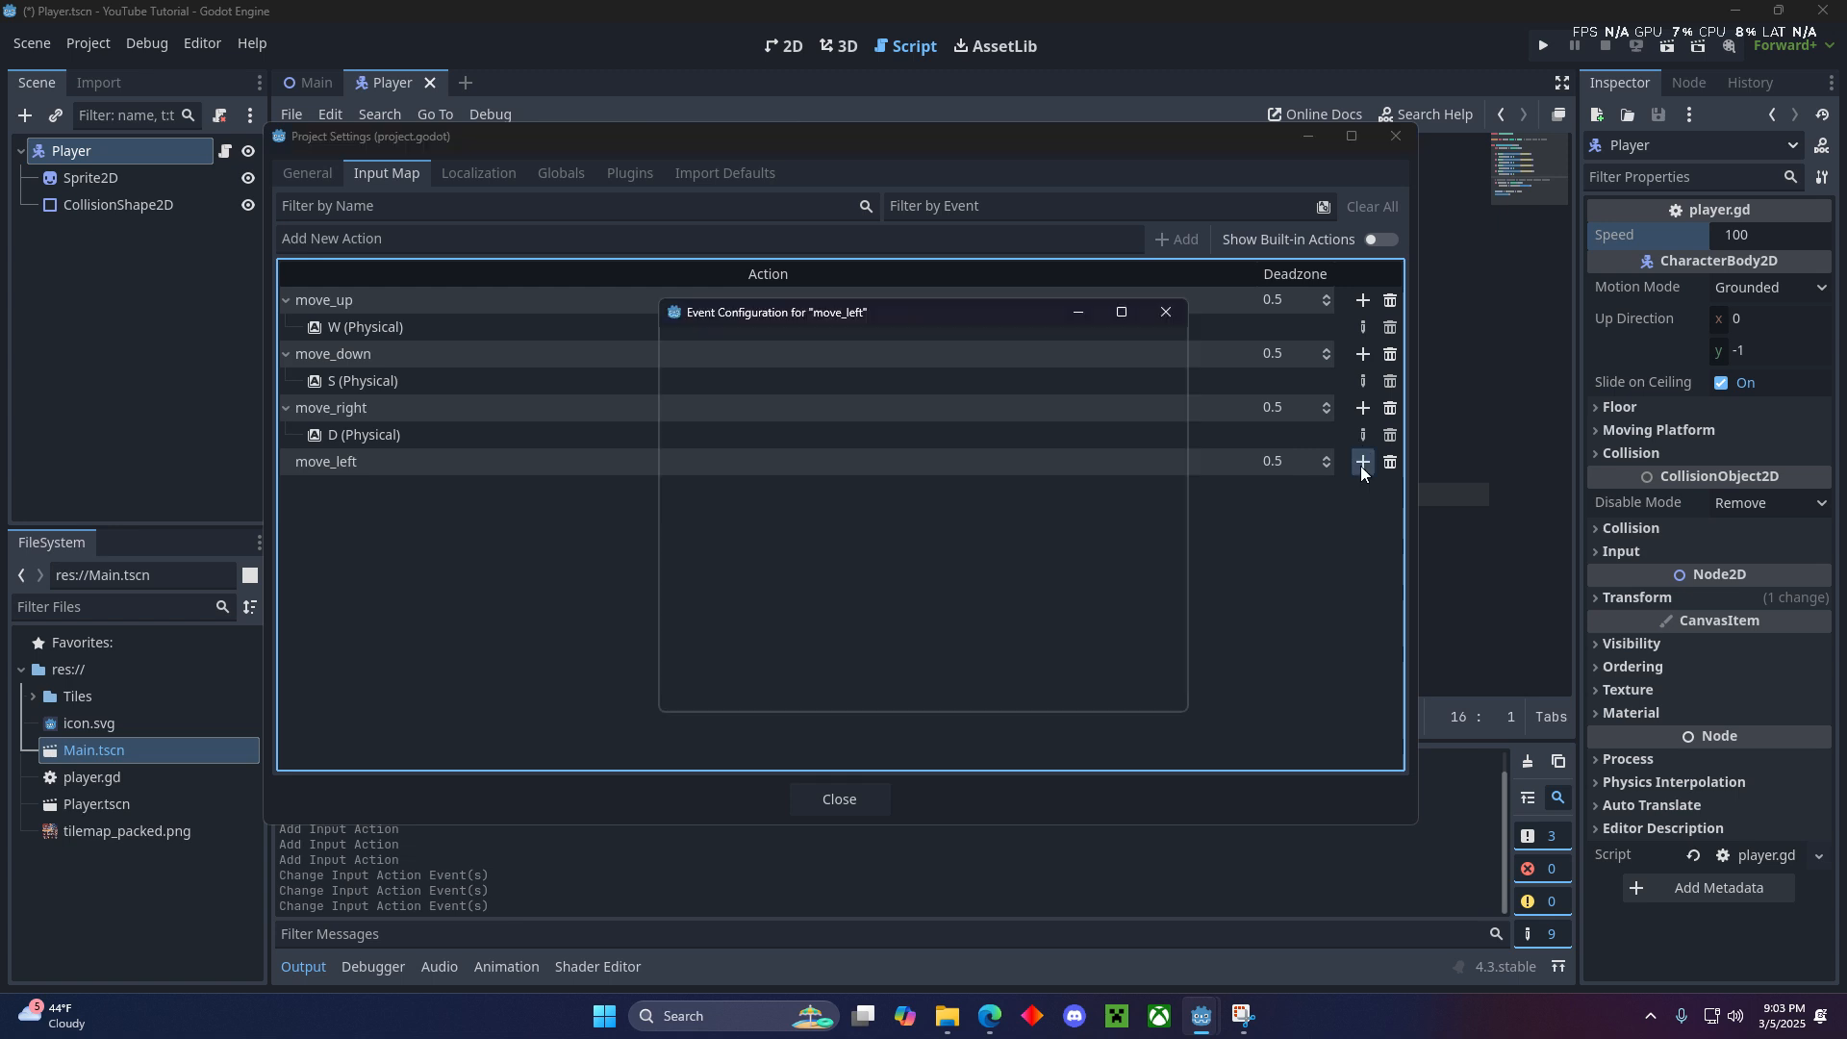
key("a")
left_click(824, 685)
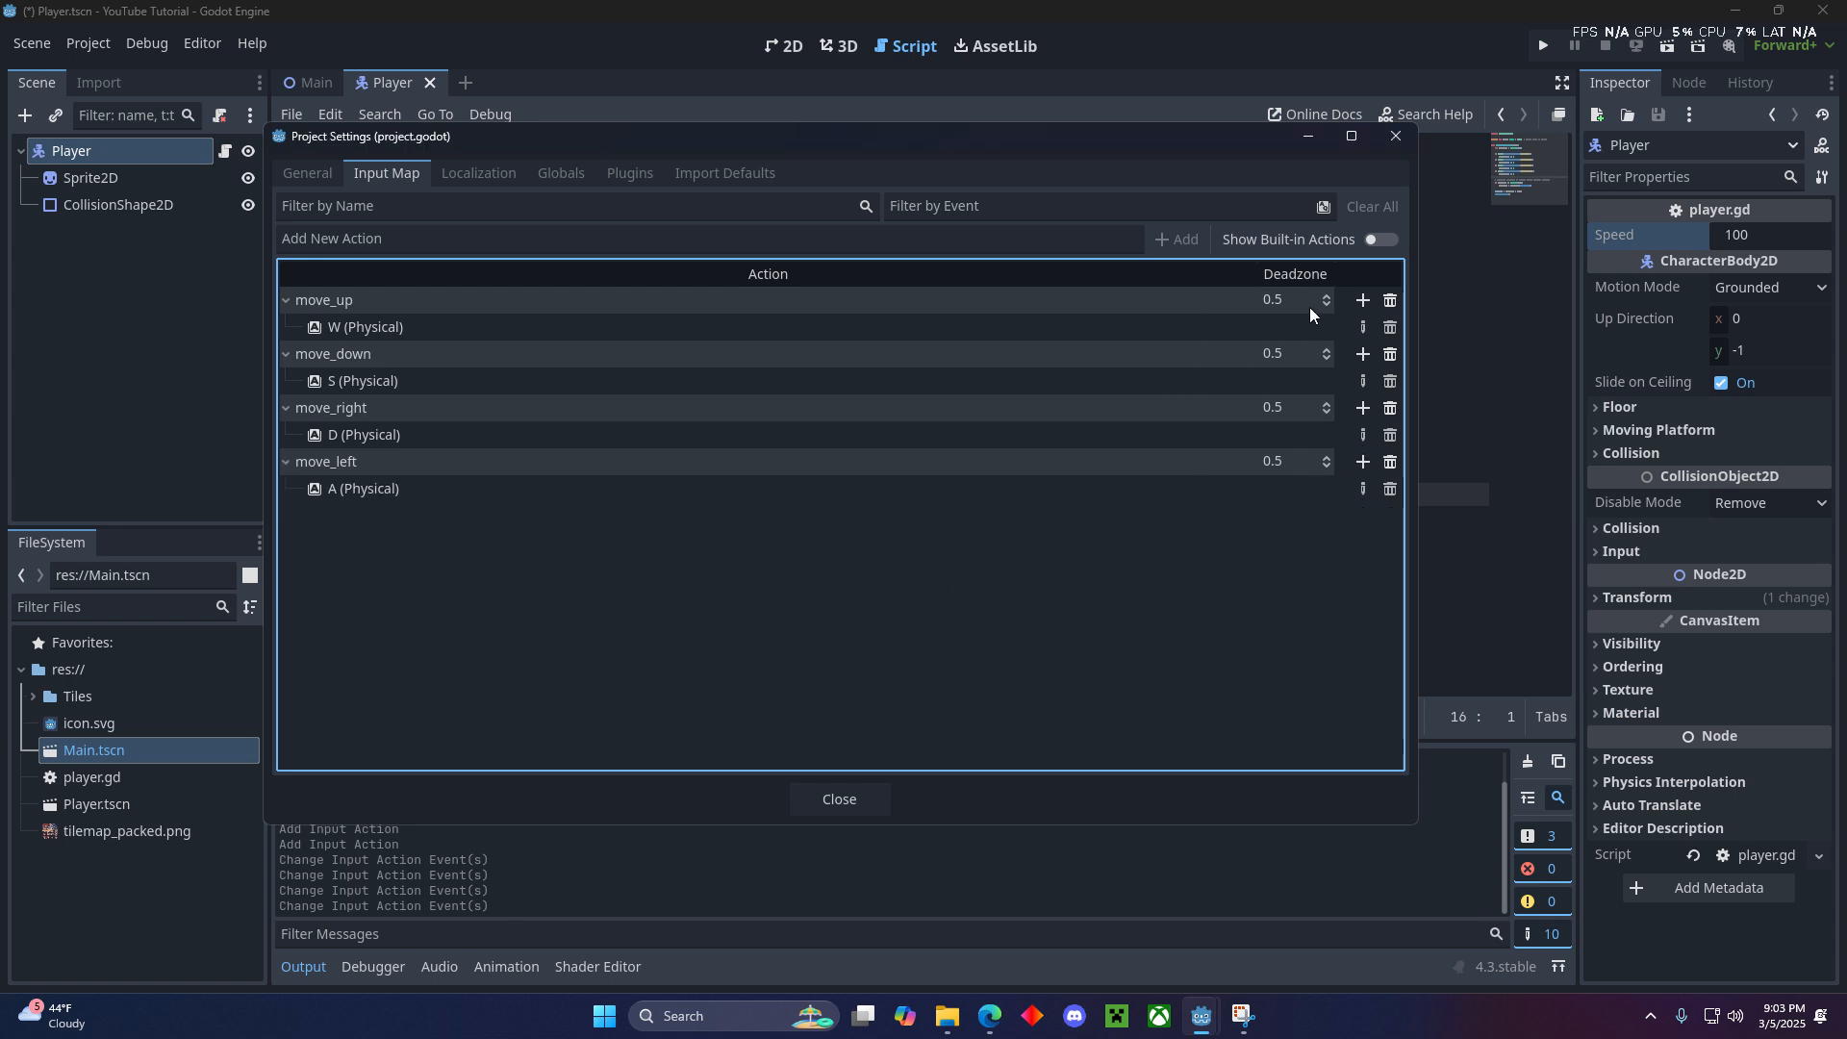
- Add the joypad's Left Stick Up event to move_up and Left Stick Down to move_down, for all devices
left_click(1364, 300)
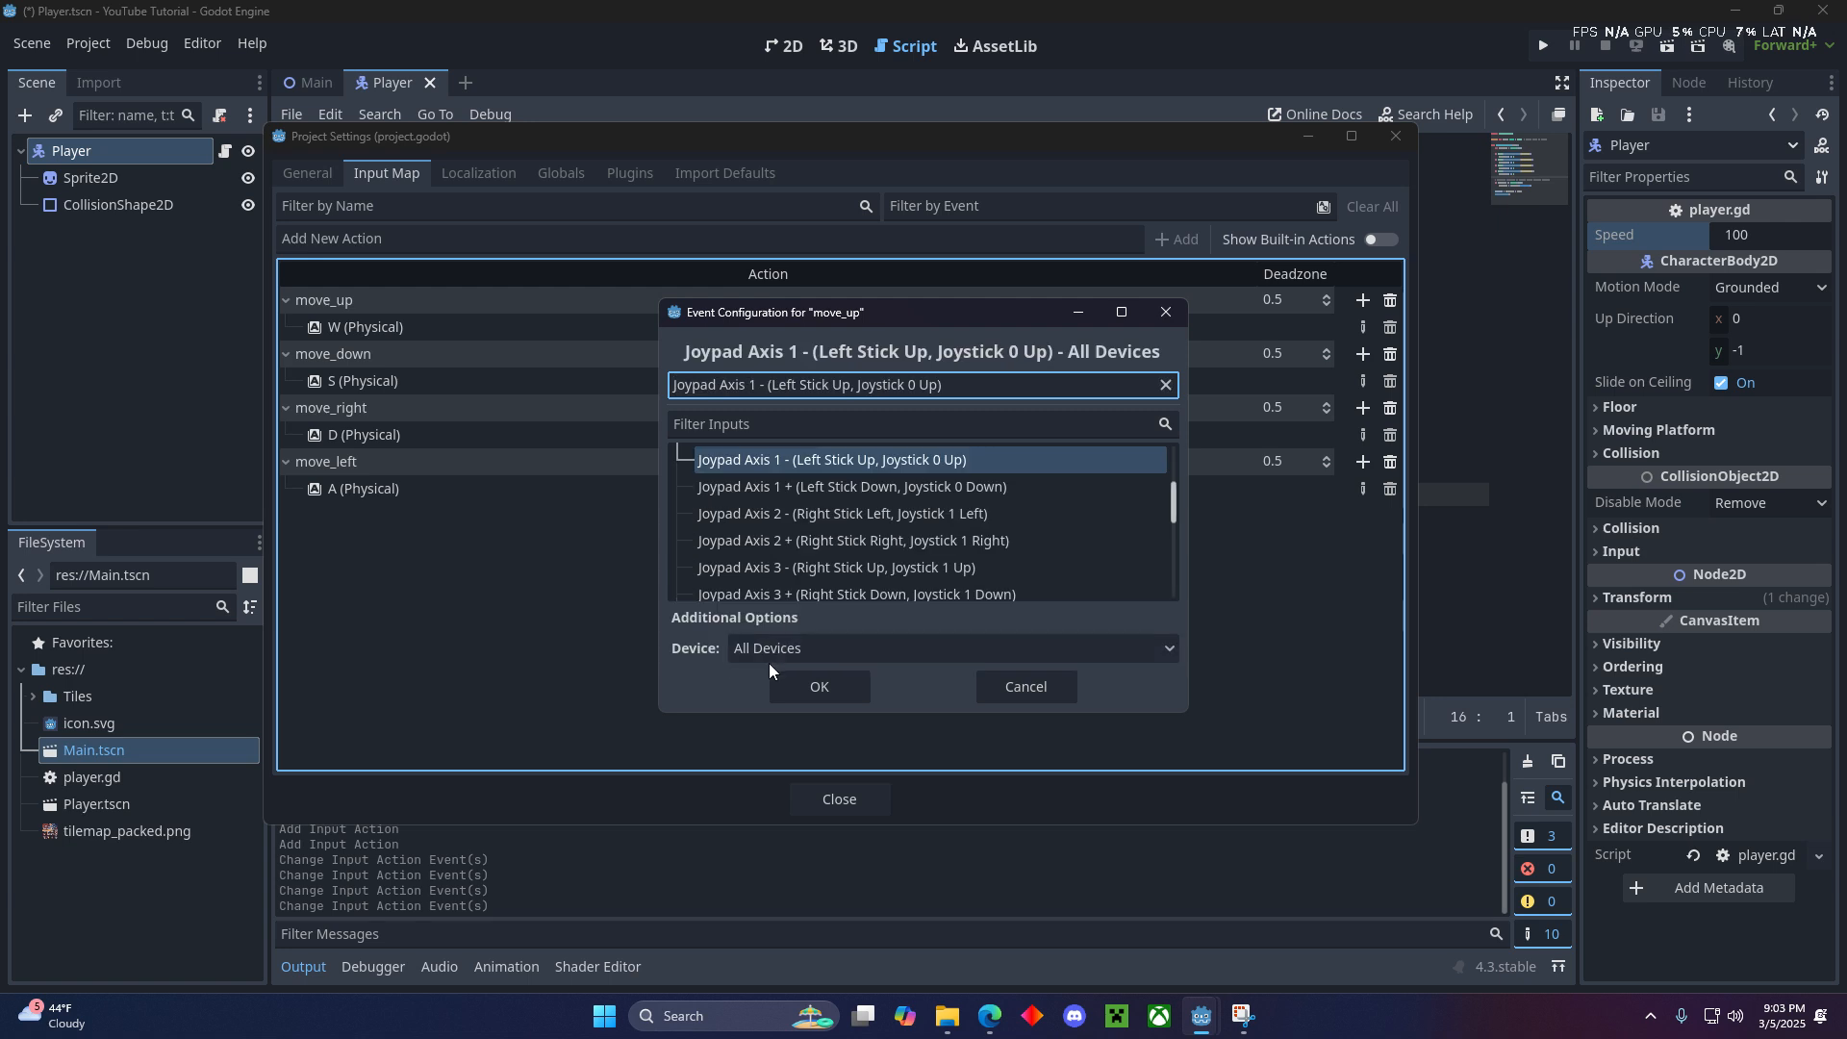
left_click(839, 685)
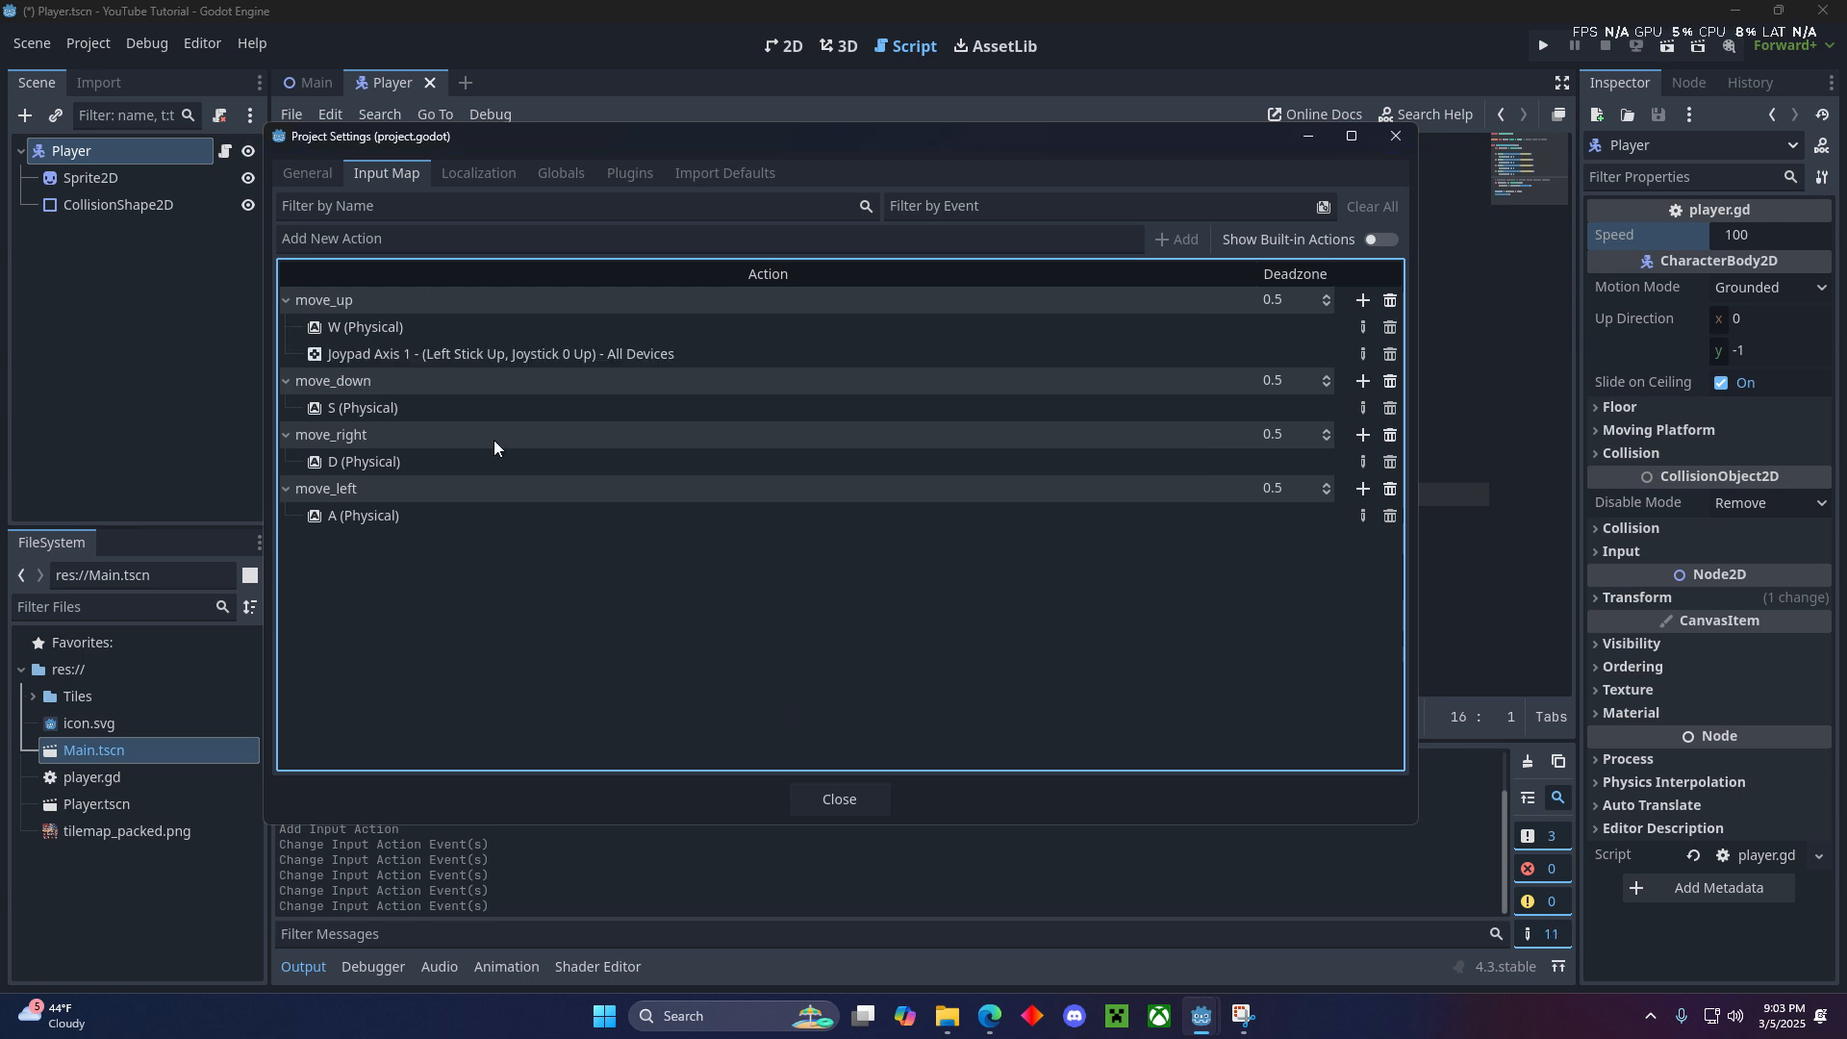
left_click(1364, 381)
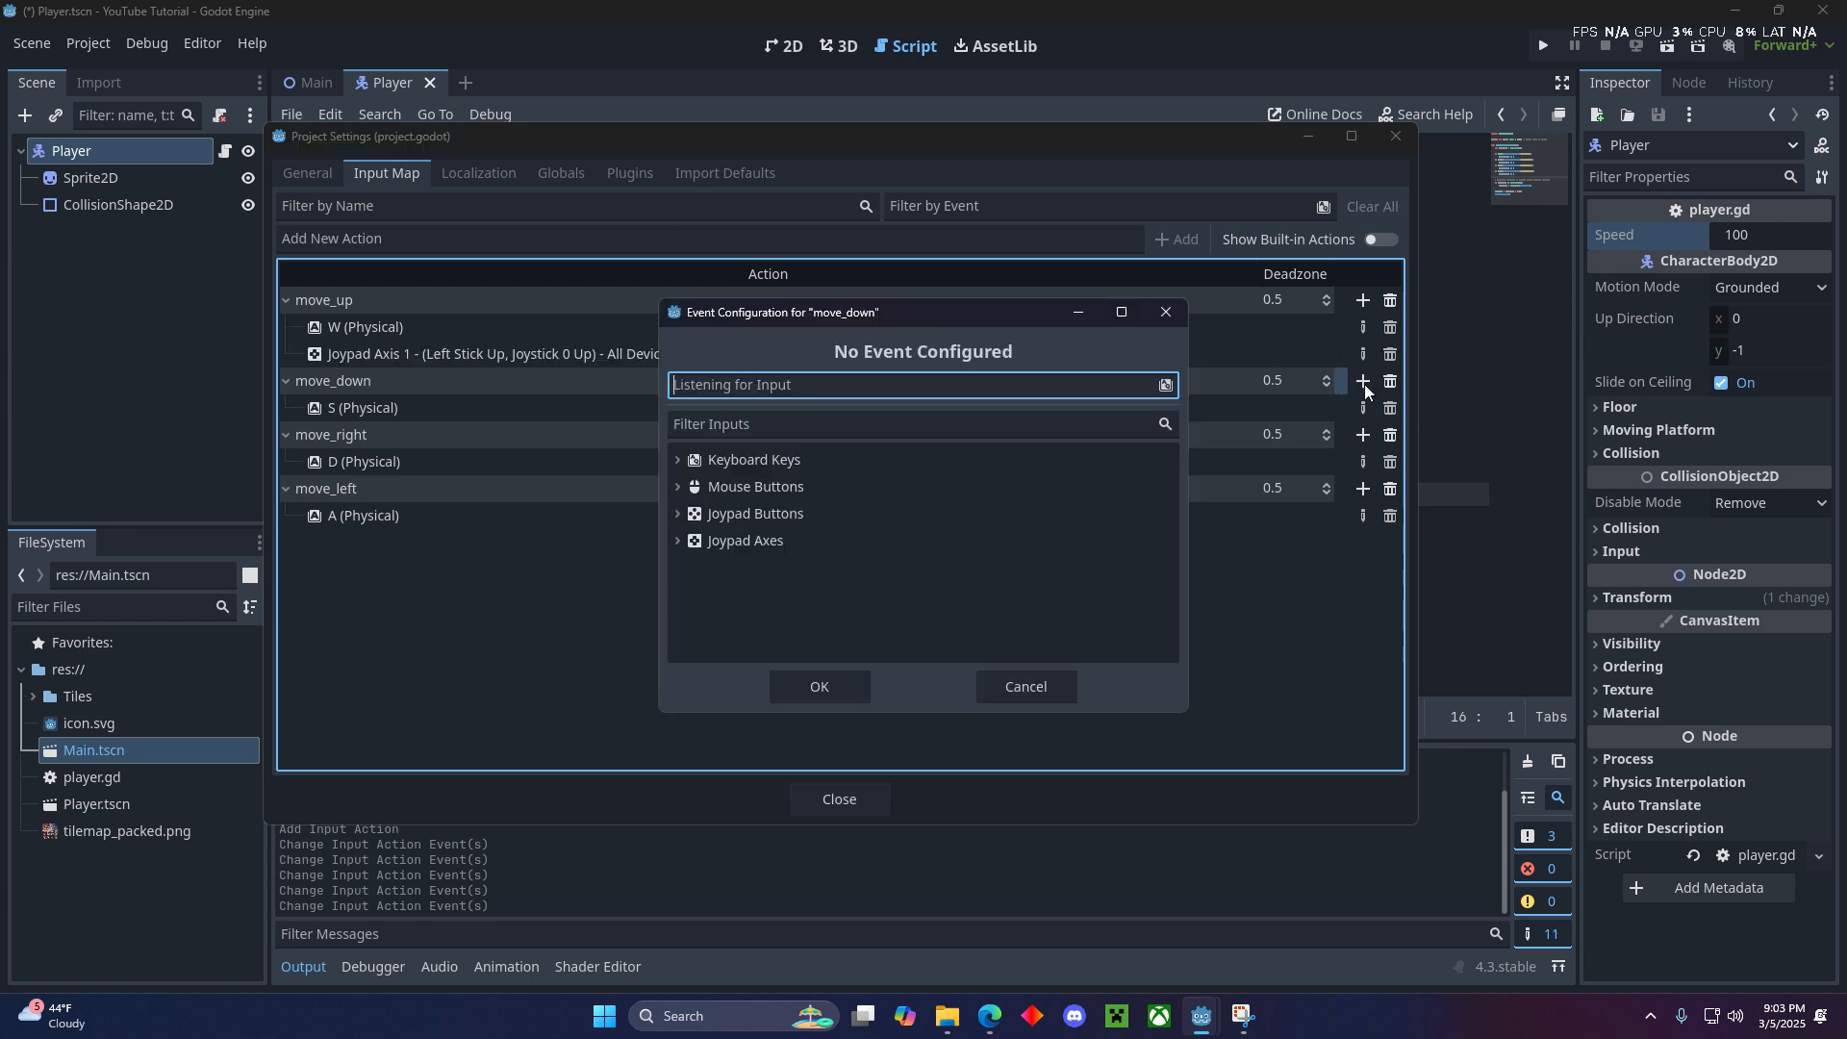
left_click(839, 685)
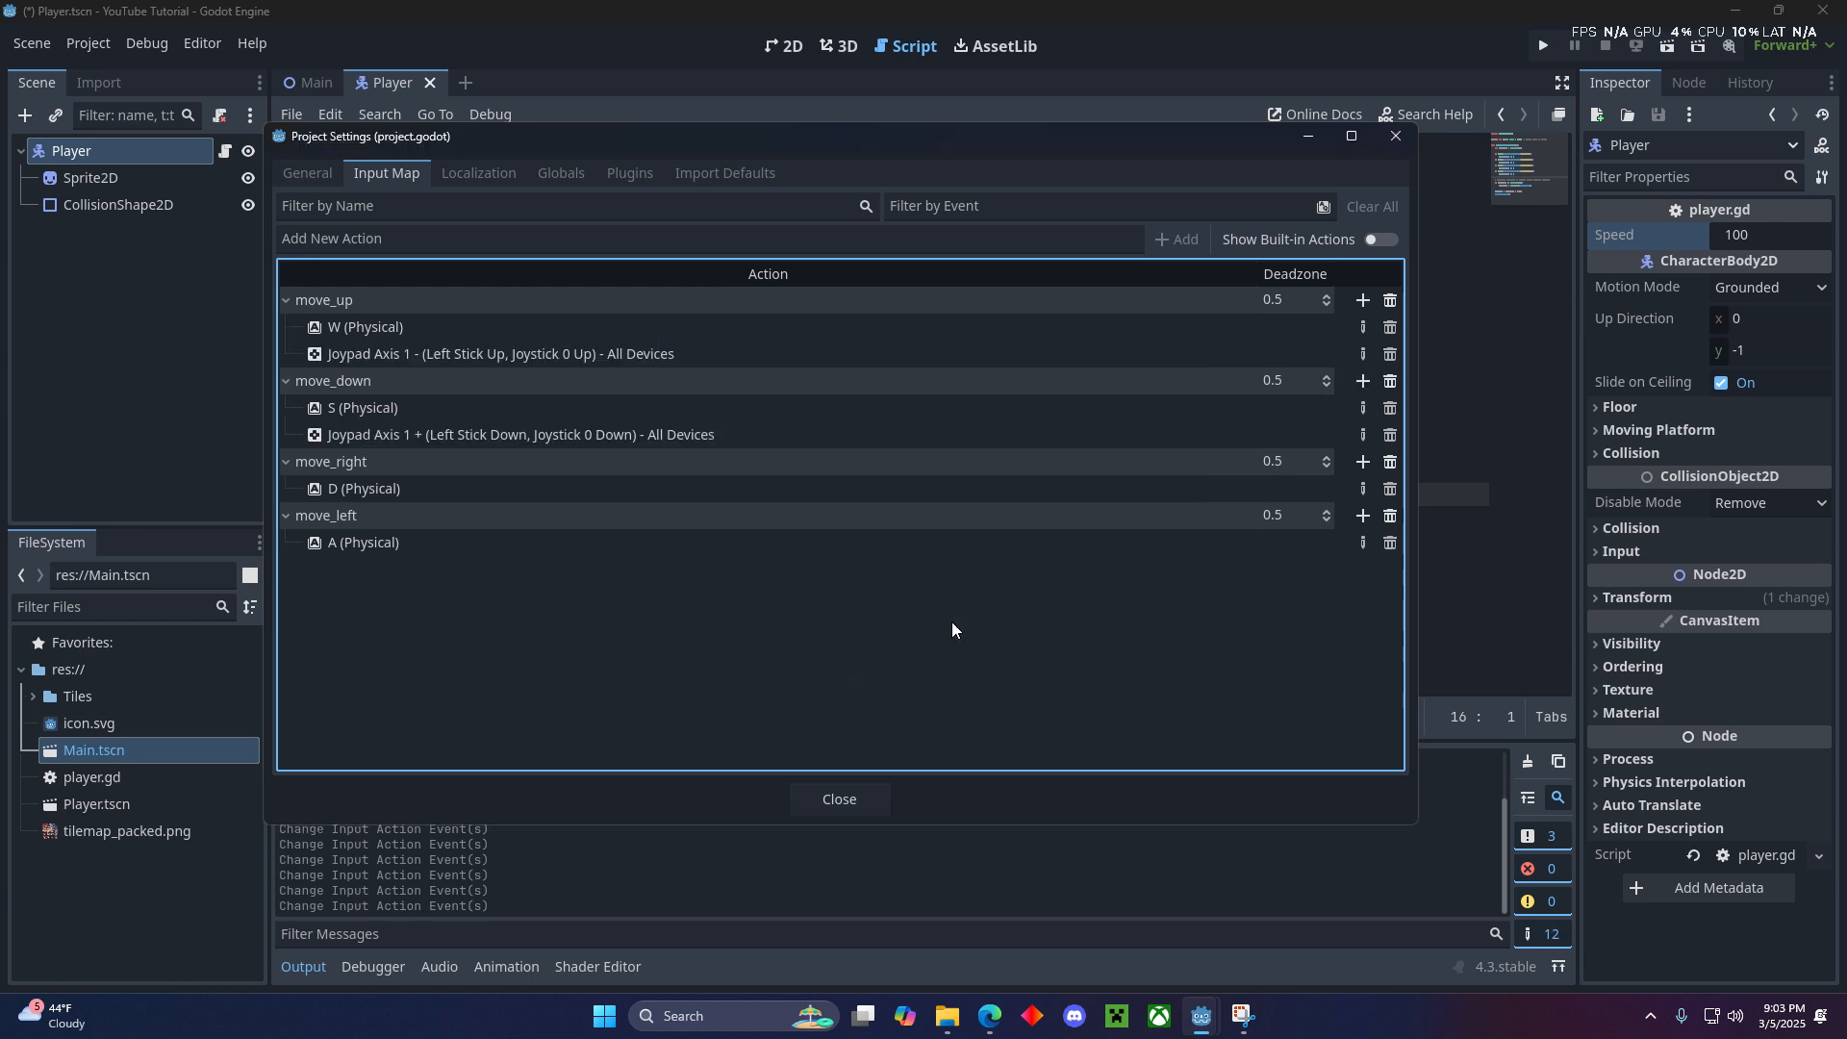
- Add the joypad's Left Stick Right event to move_right and Left Stick Left to move_left, and save the scene
left_click(1363, 463)
left_click(814, 687)
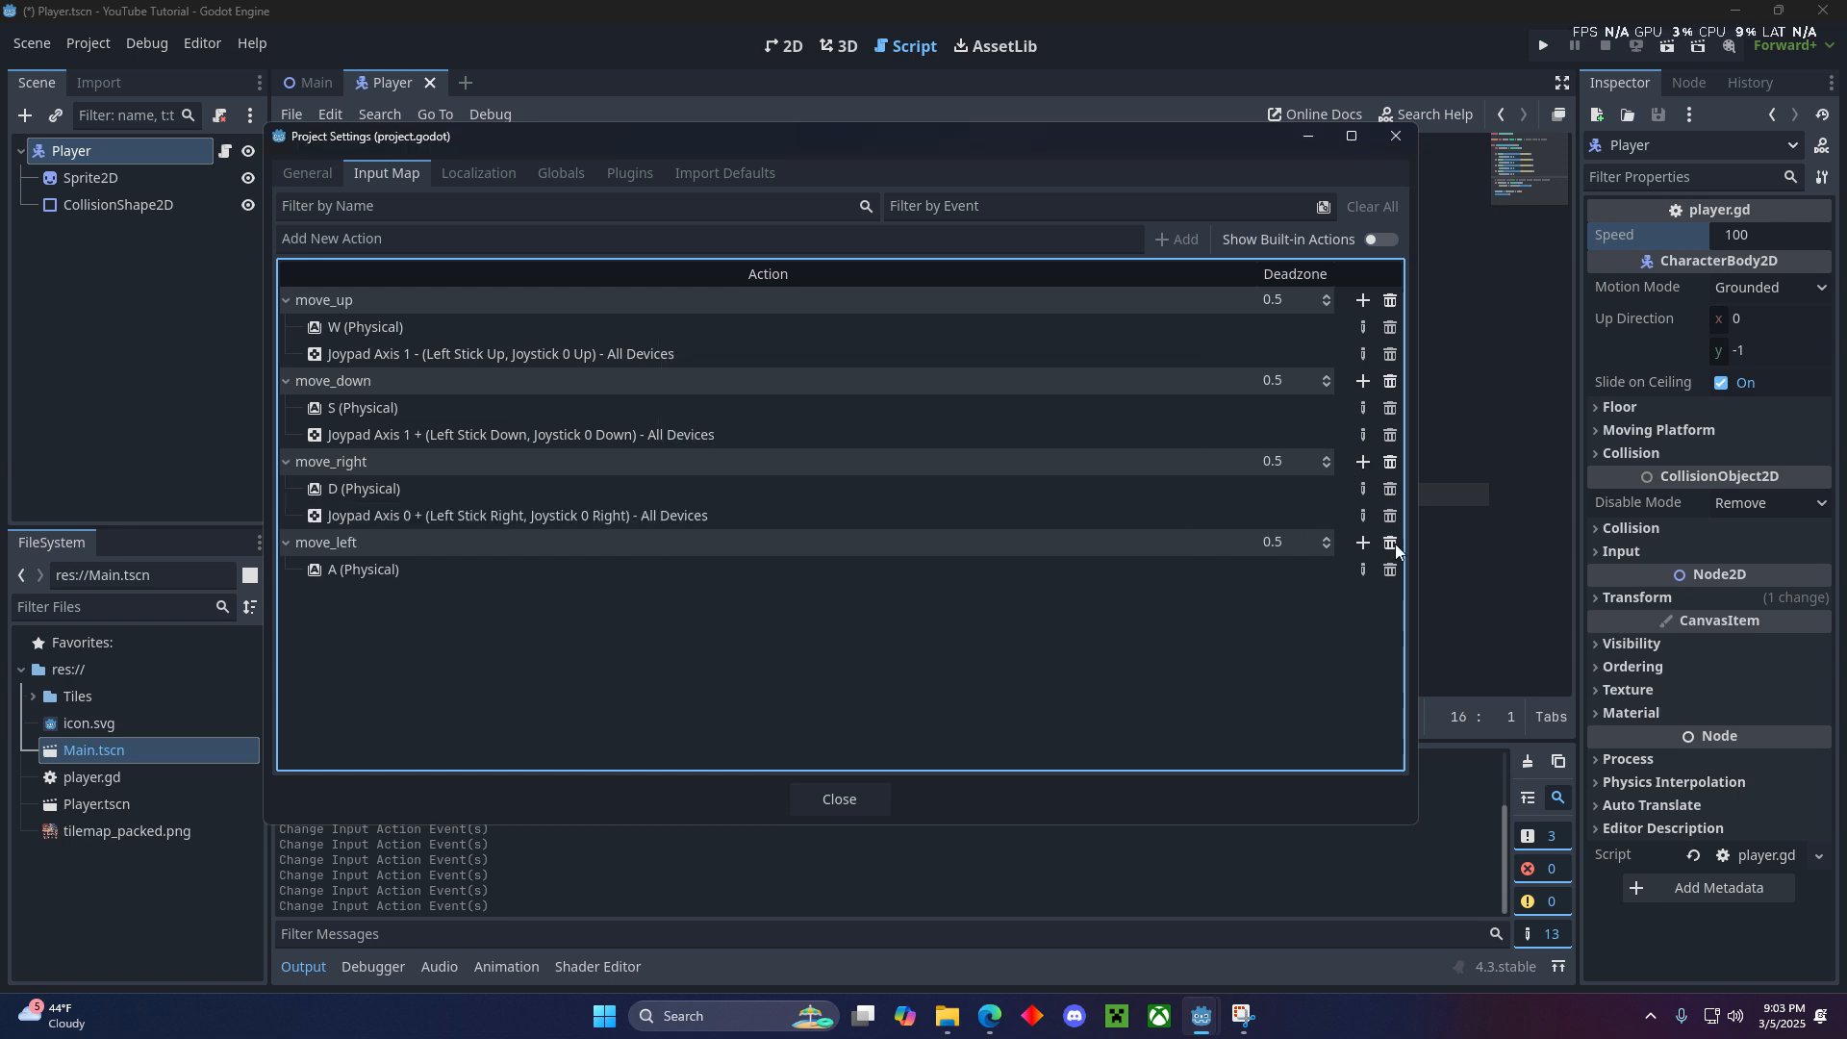
left_click(1362, 542)
left_click(854, 693)
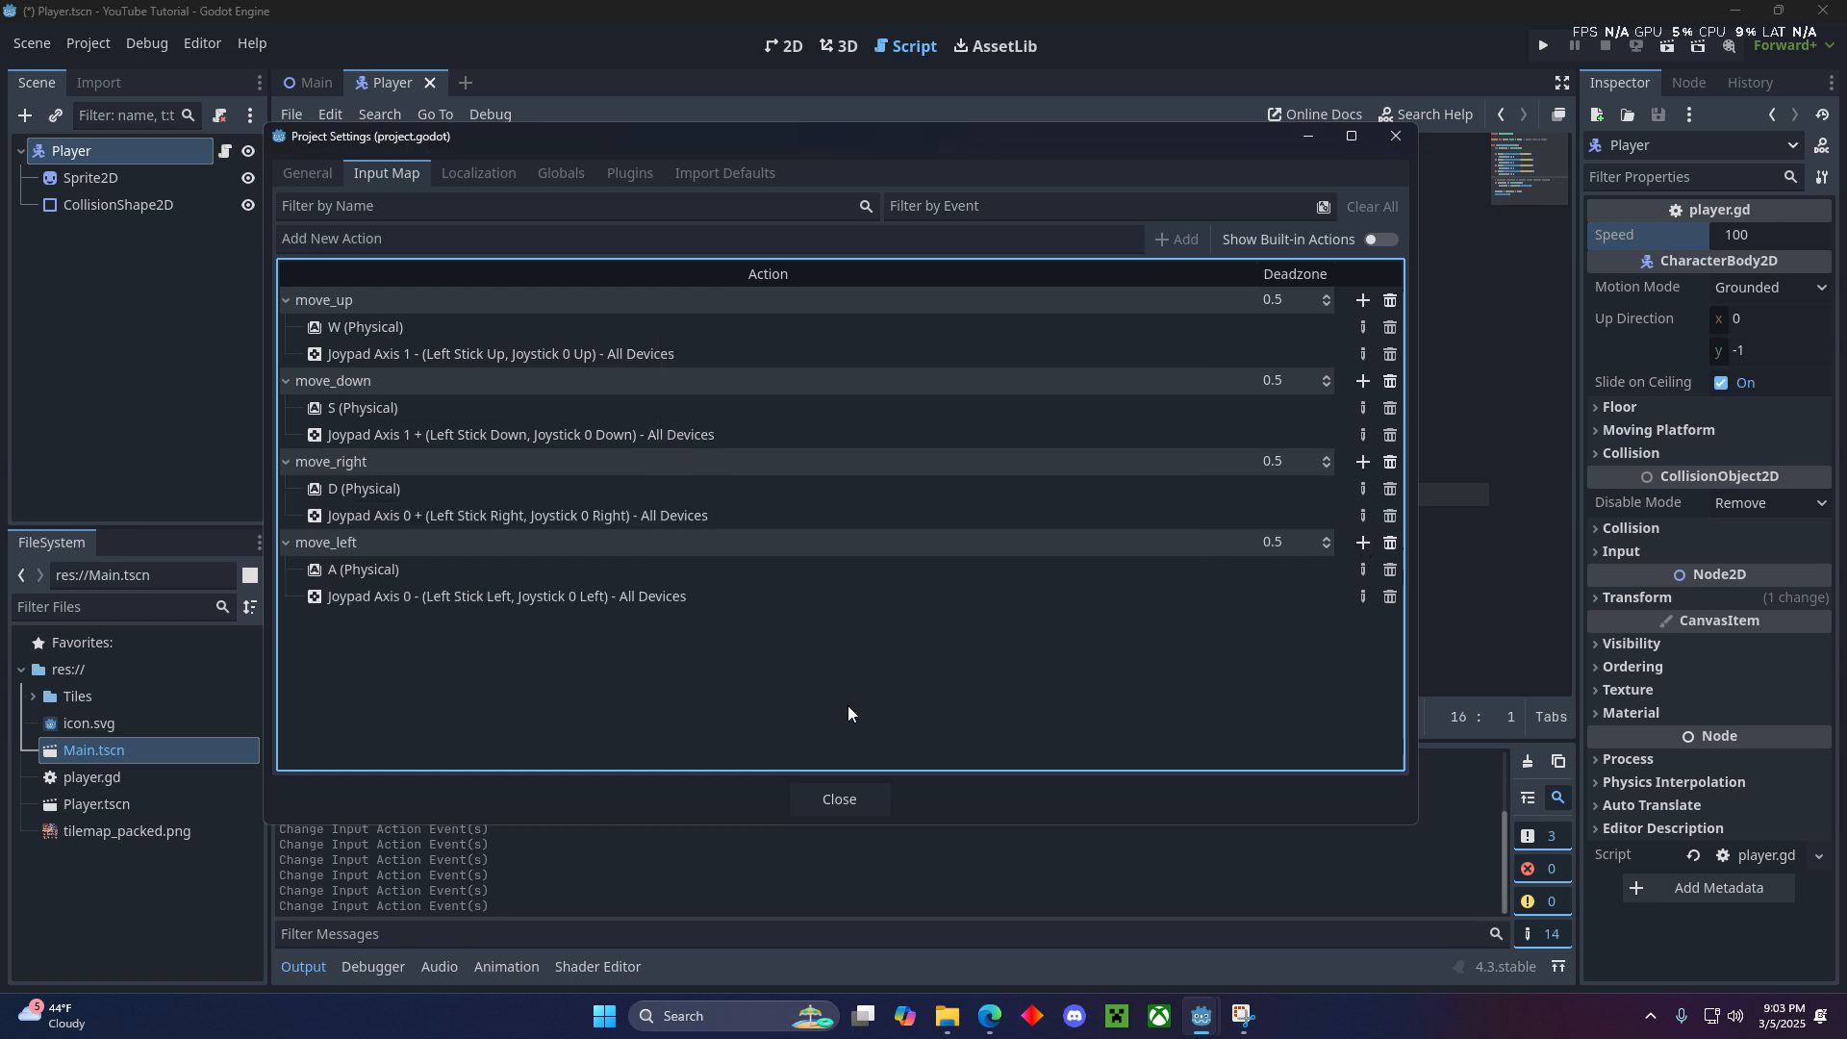
left_click(839, 800)
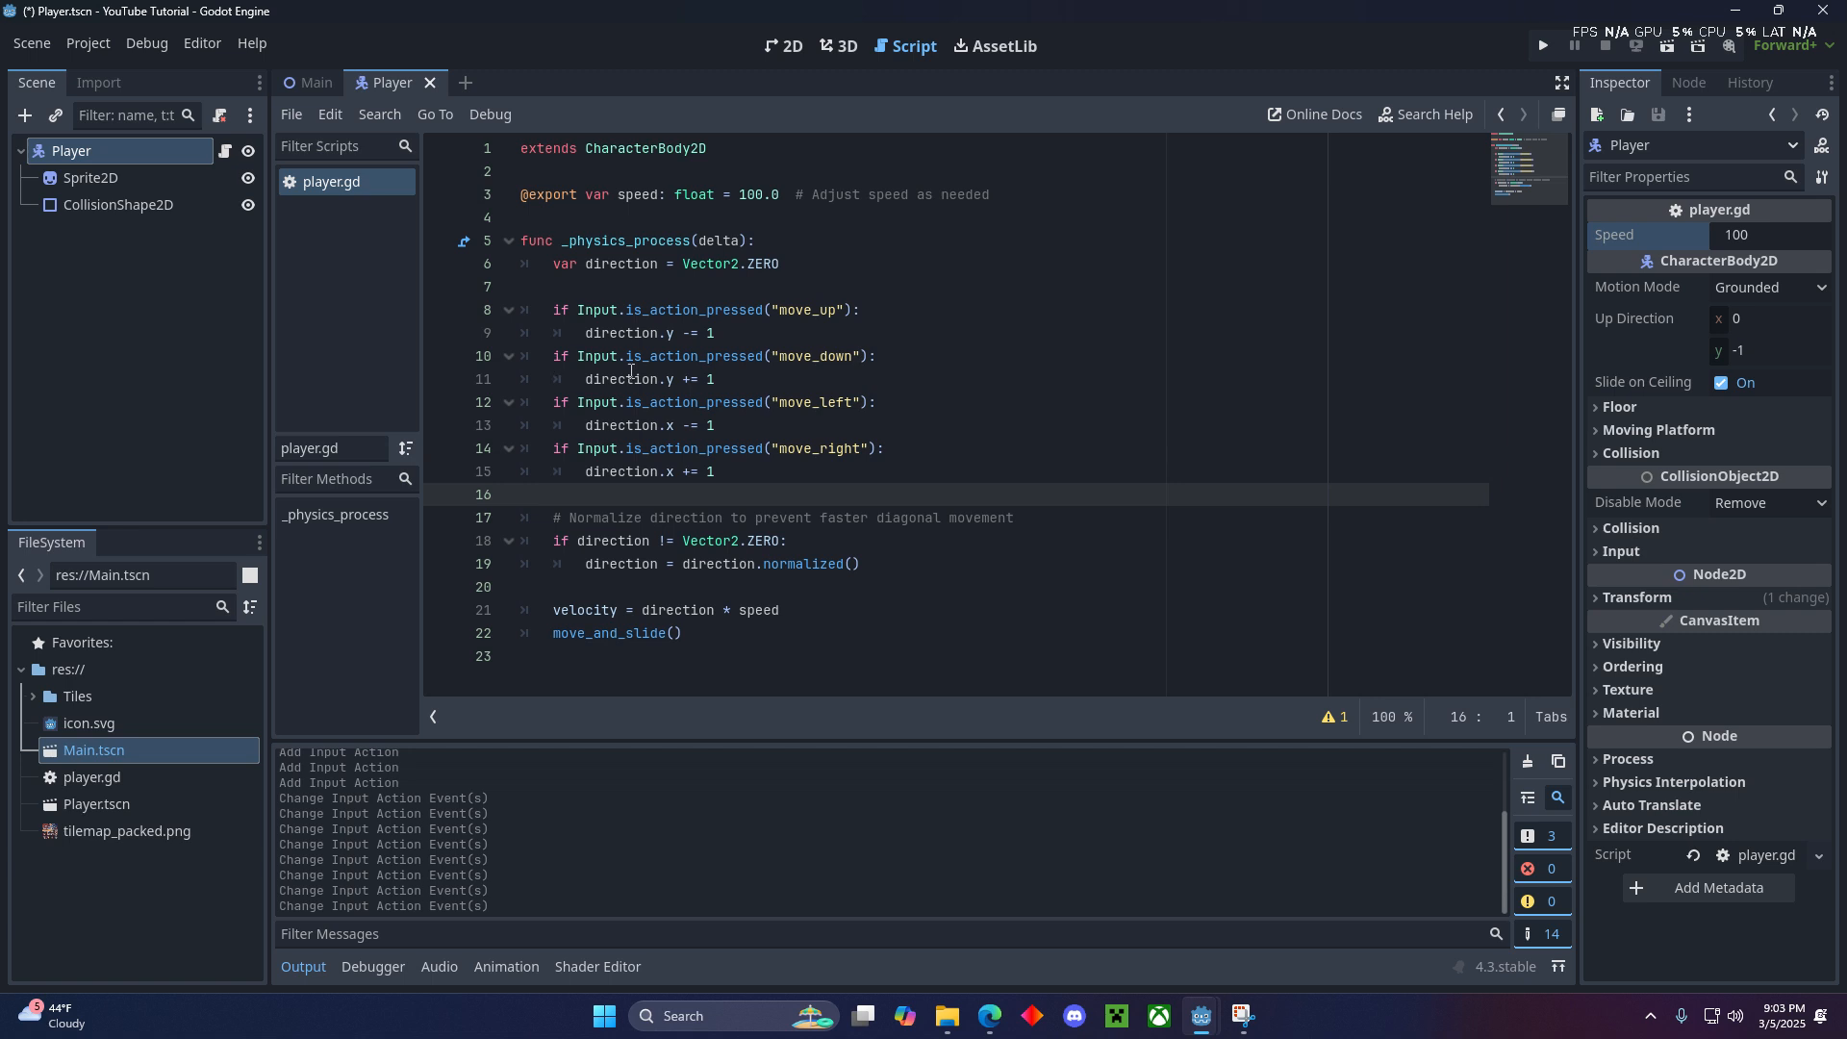
key("ctrl+s")
- Return to the Main scene in the 2D view and run the project to test the wizard's movement
left_click(776, 48)
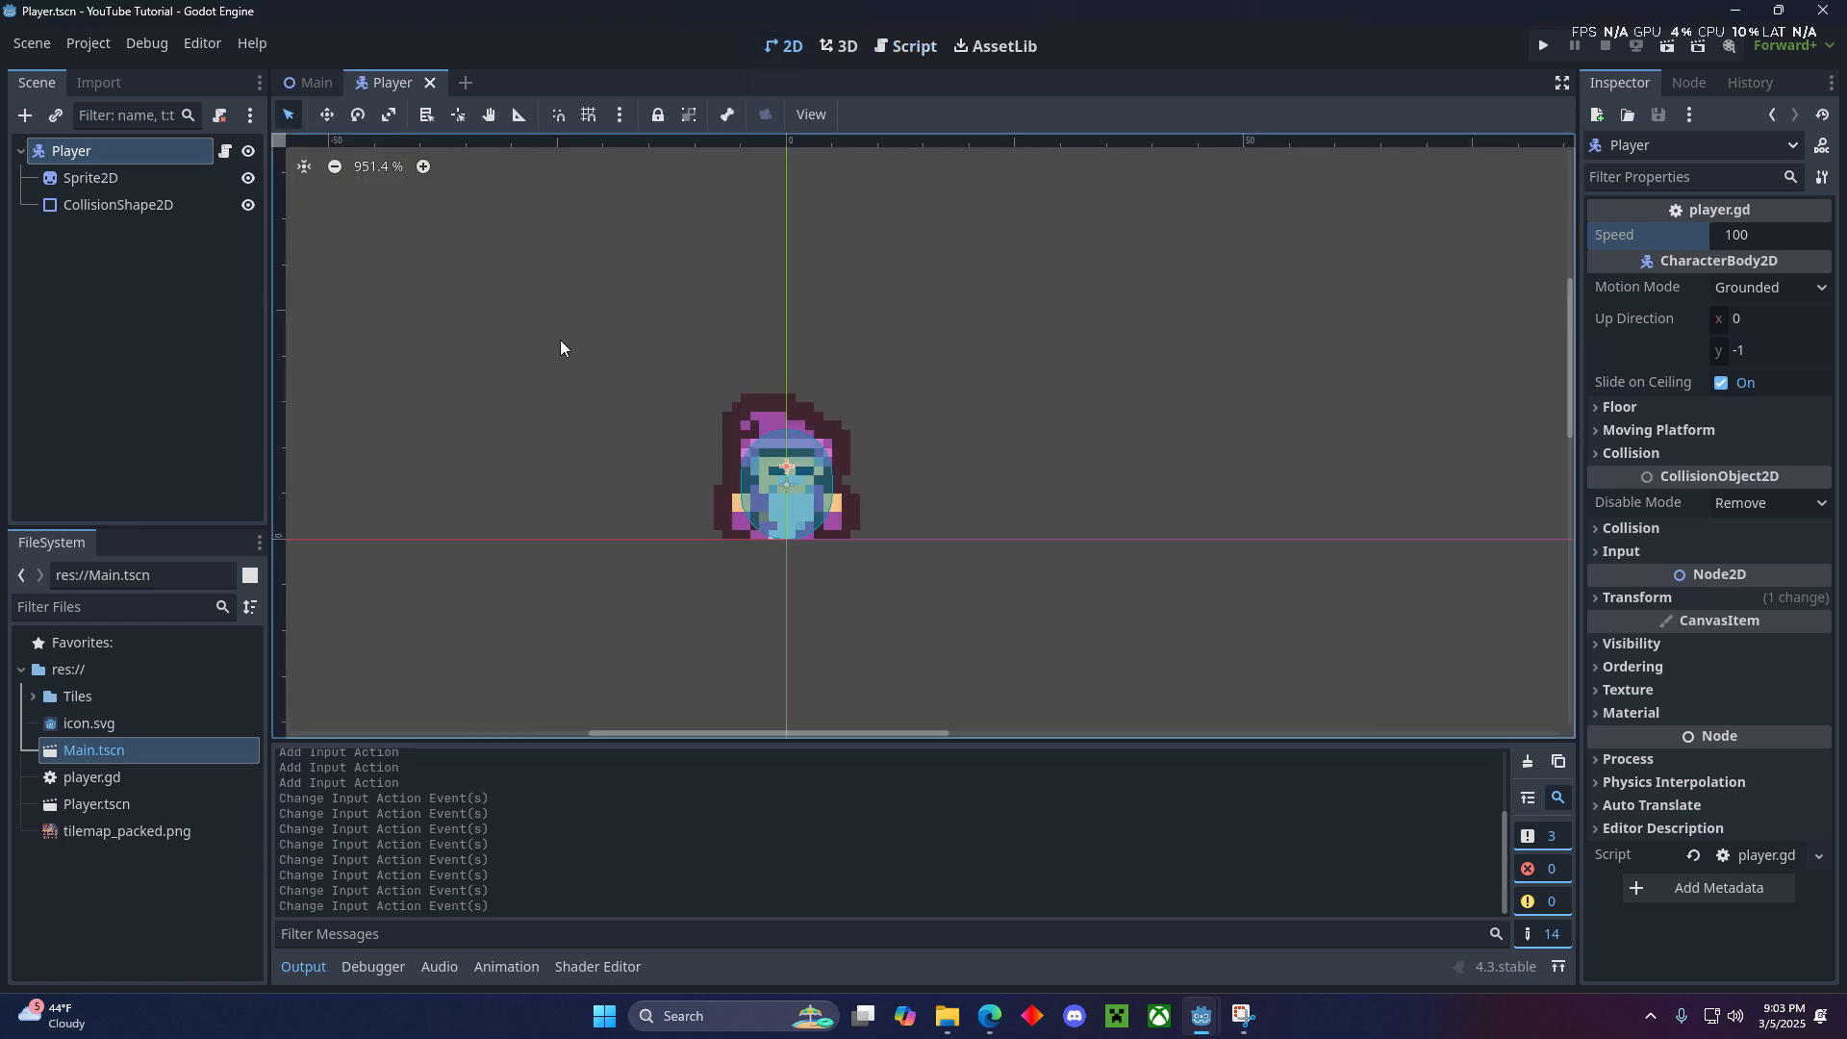
scroll(760, 309, "down", 3)
left_click(308, 84)
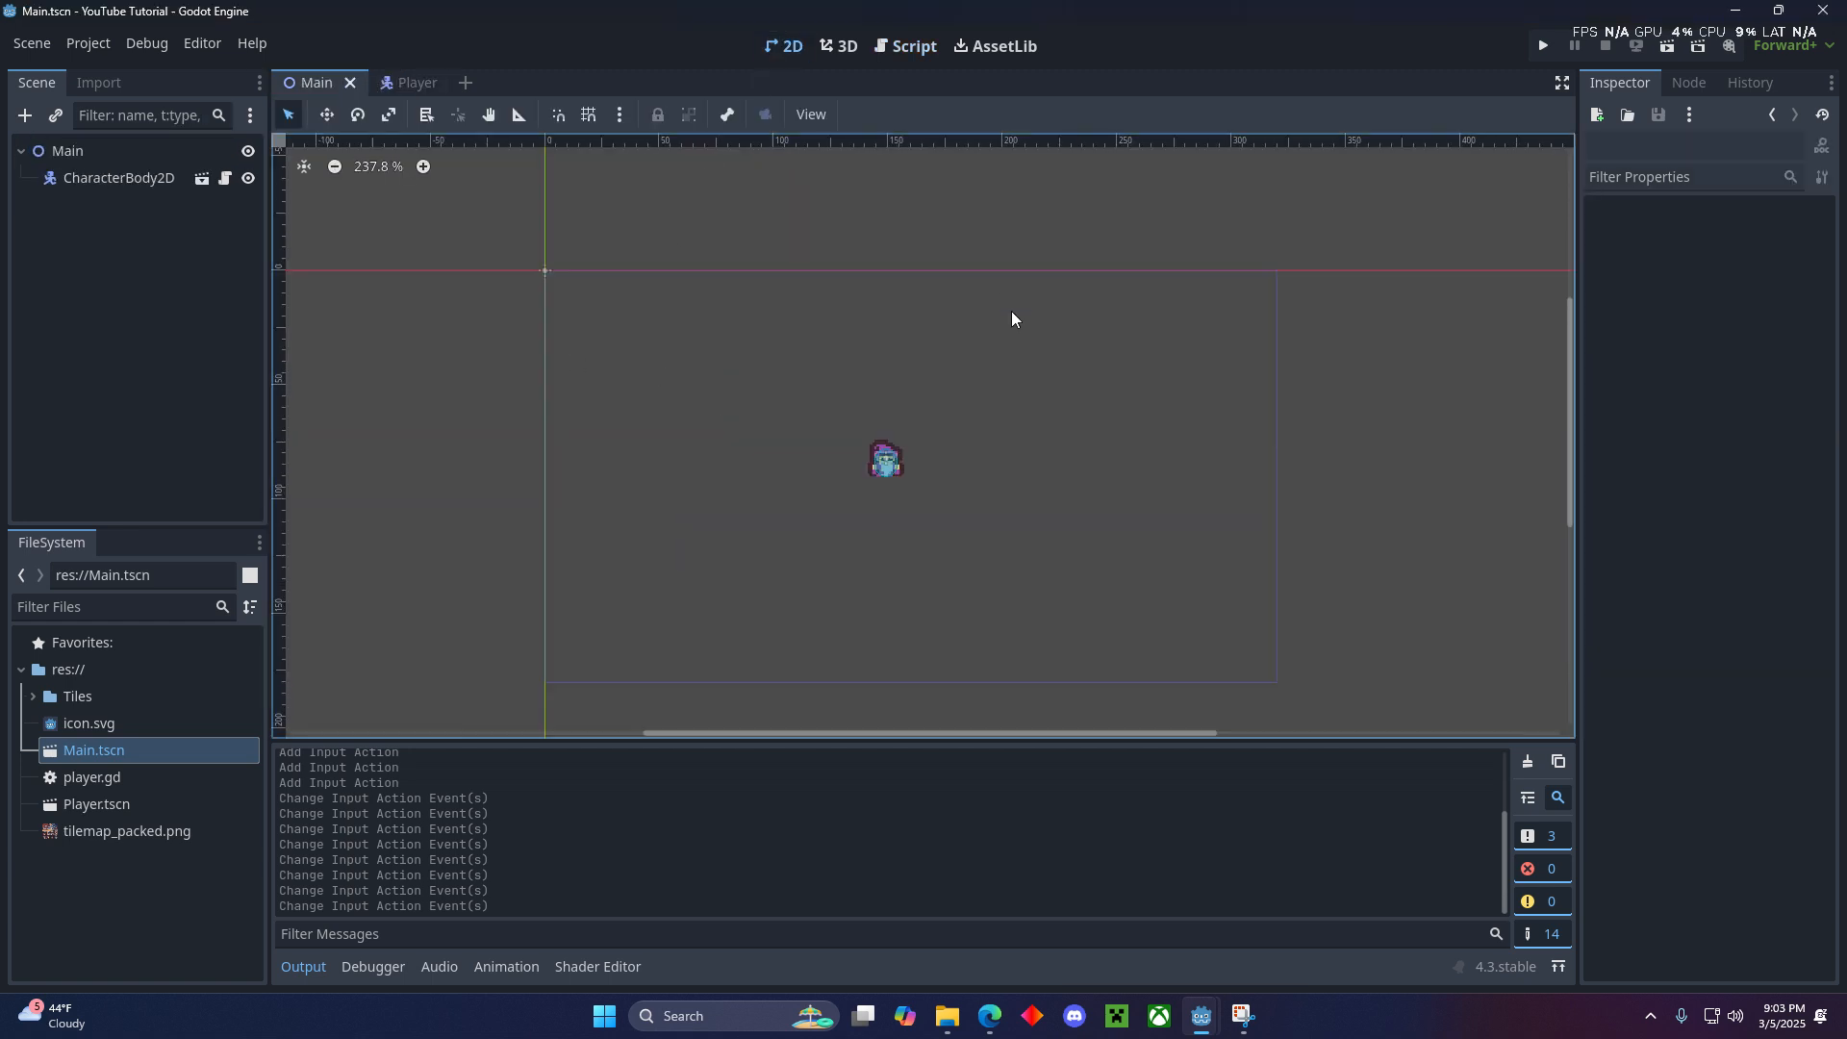
left_click(1543, 46)
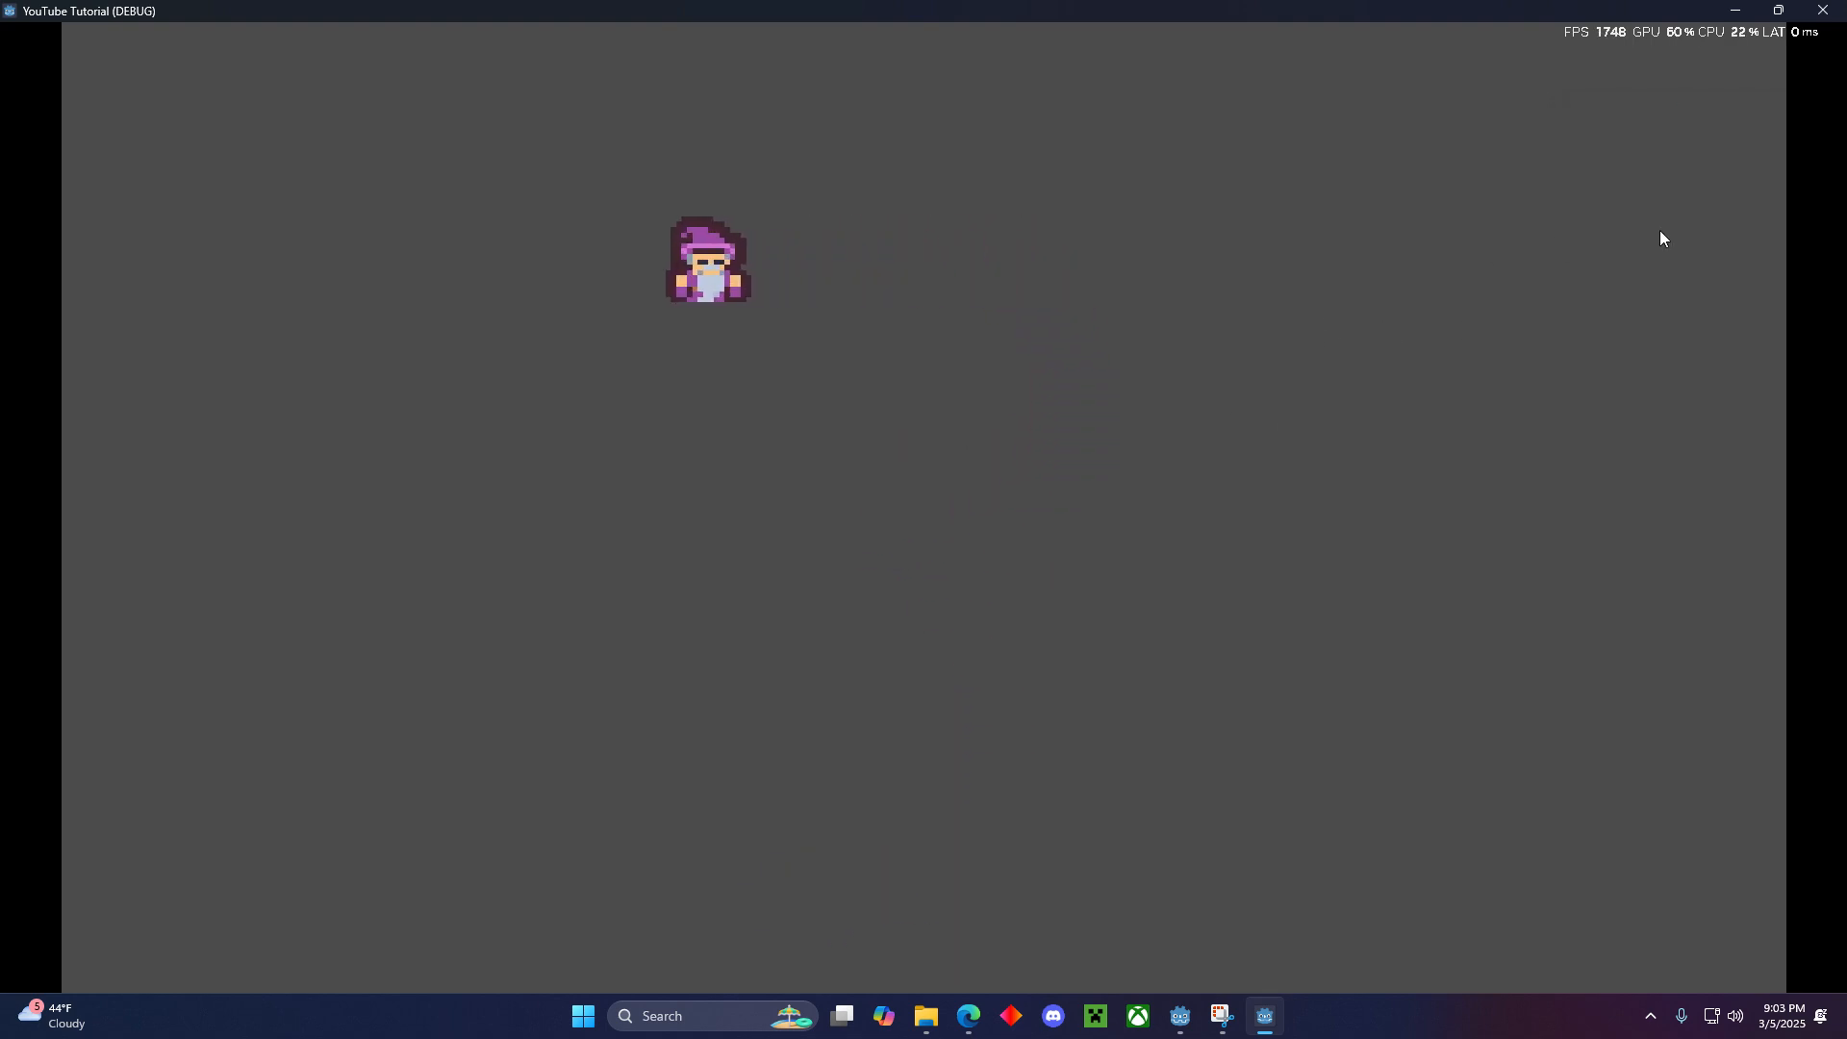
left_click(1821, 13)
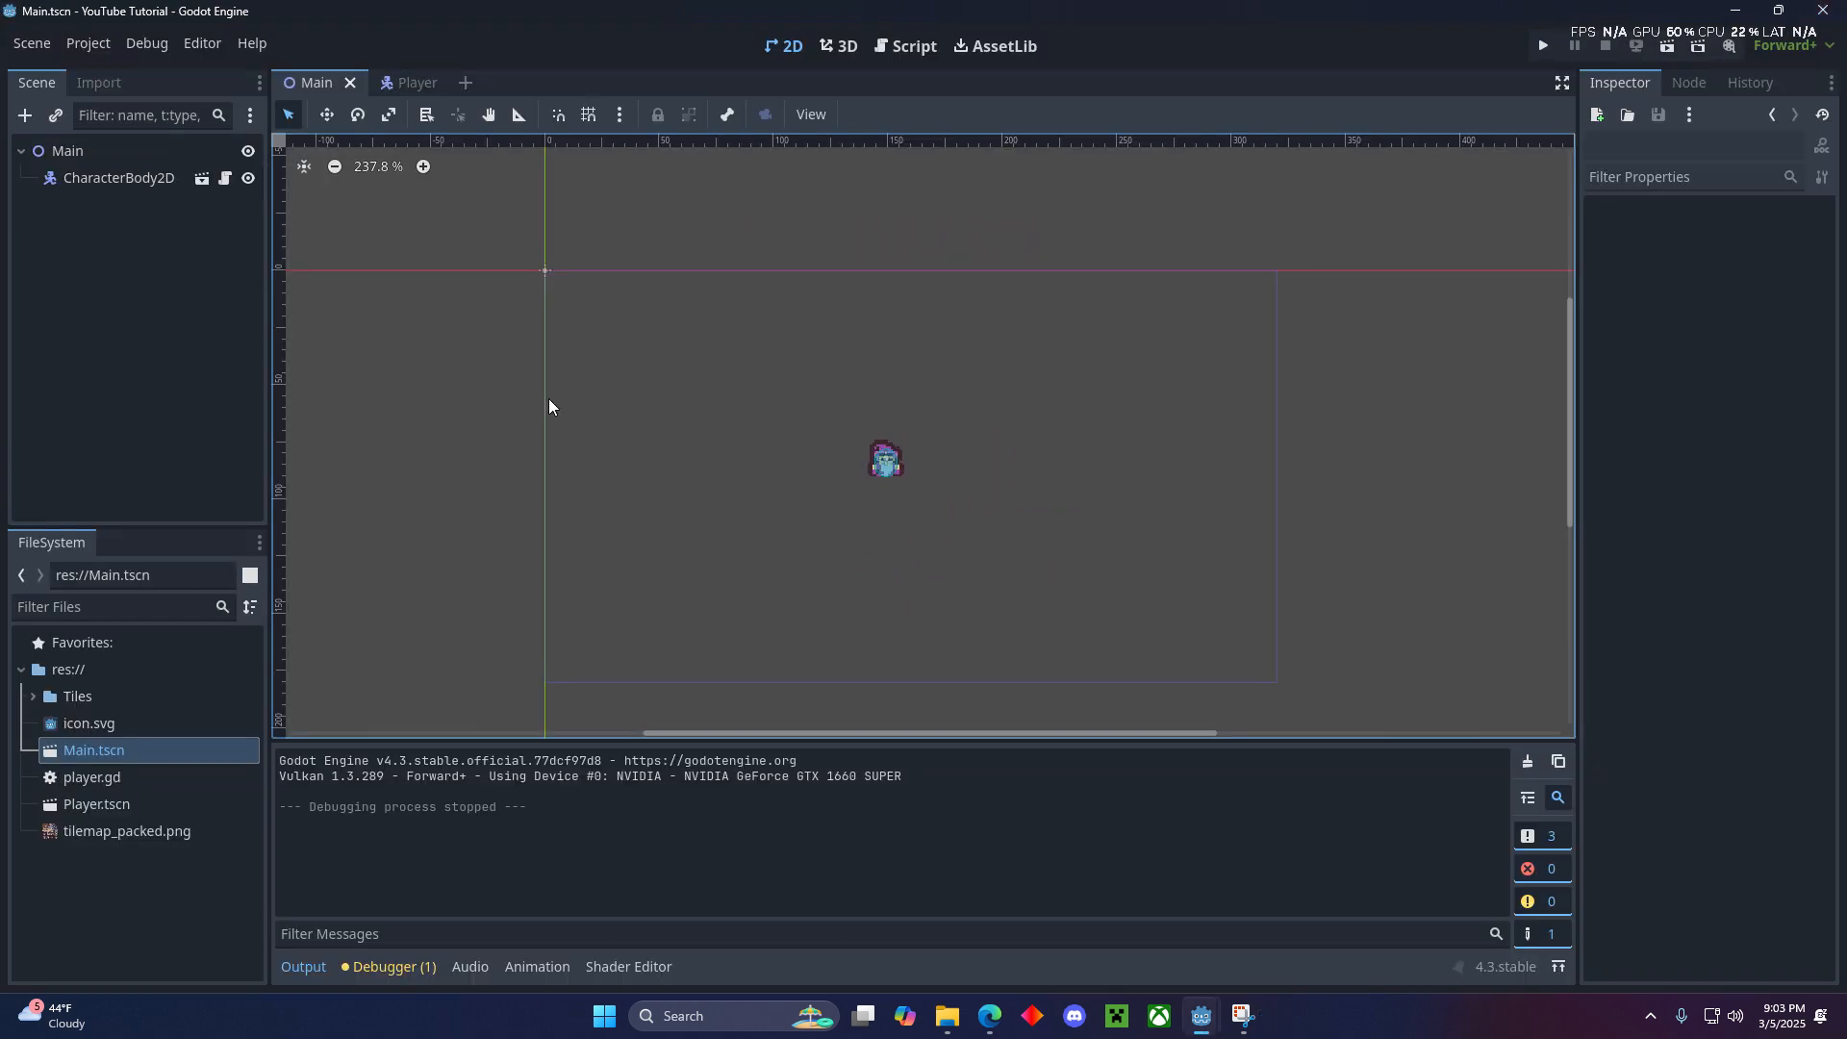
- Add a TileMapLayer node as a child of the Main node
left_click(149, 159)
left_click(134, 181)
left_click(111, 331)
left_click(115, 154)
left_click(25, 114)
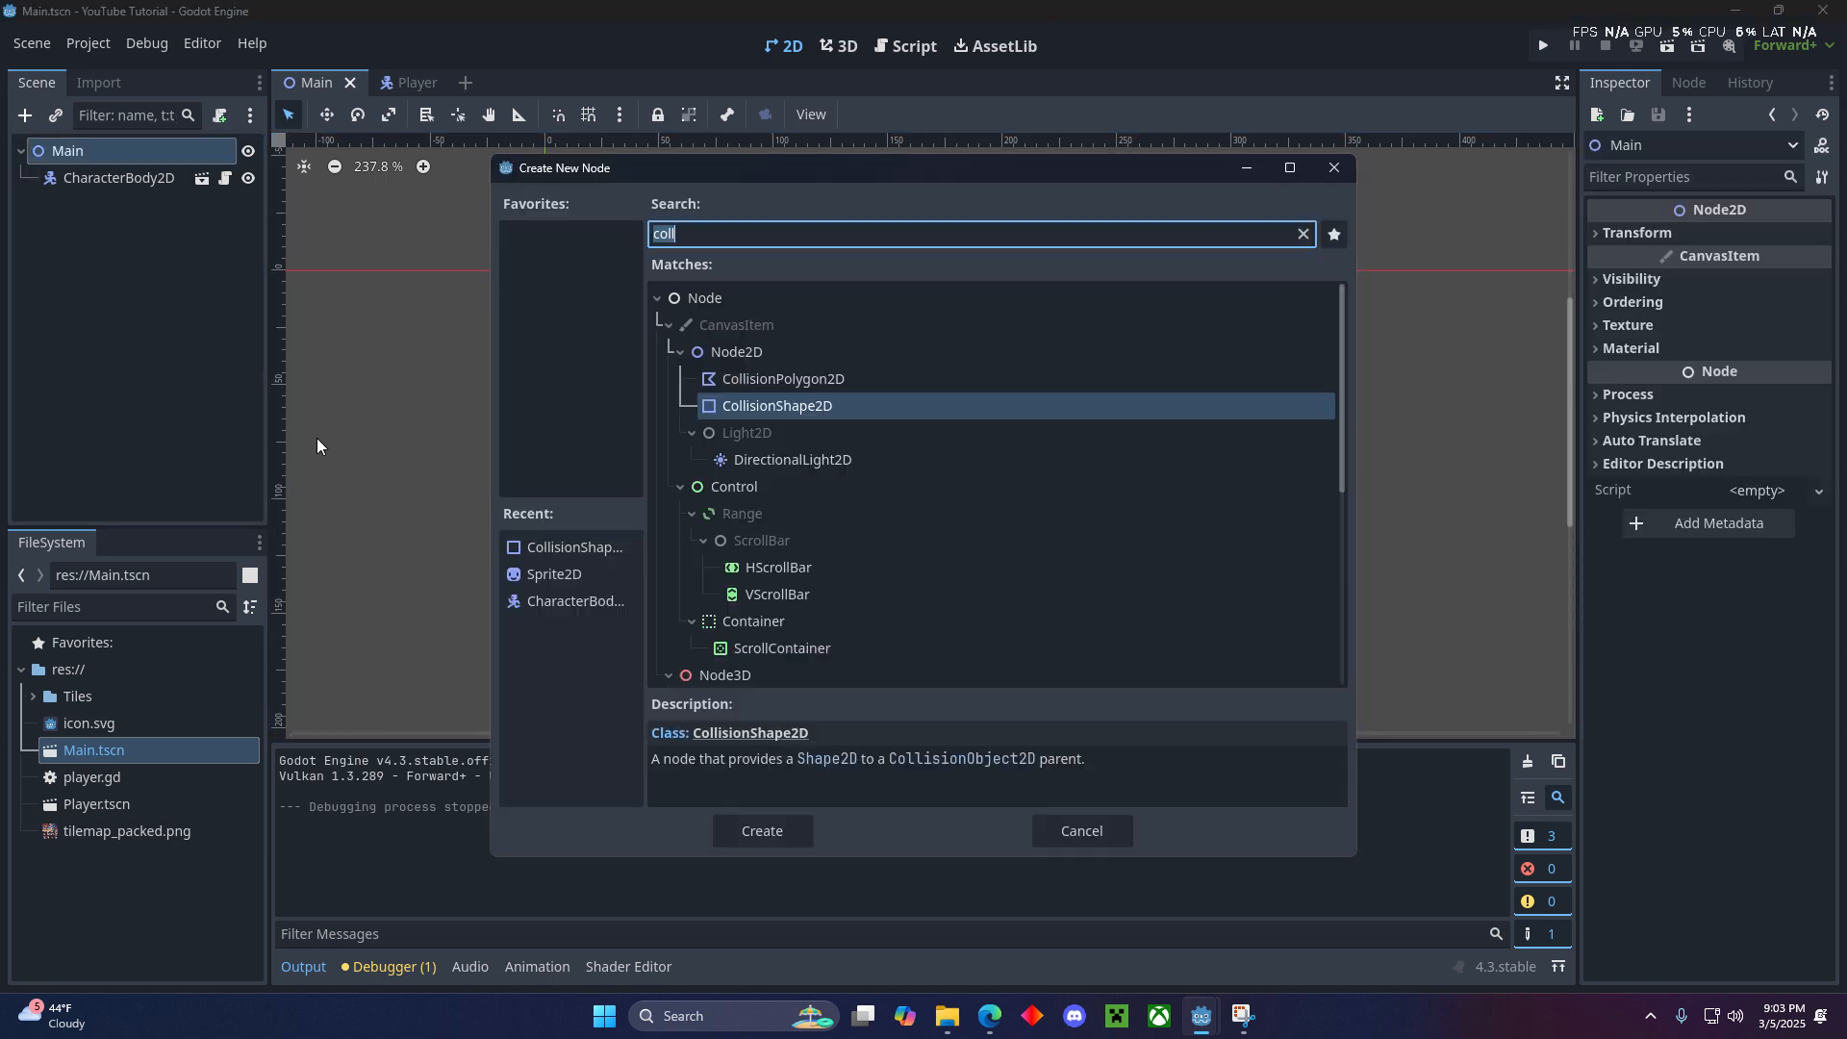
type("tile")
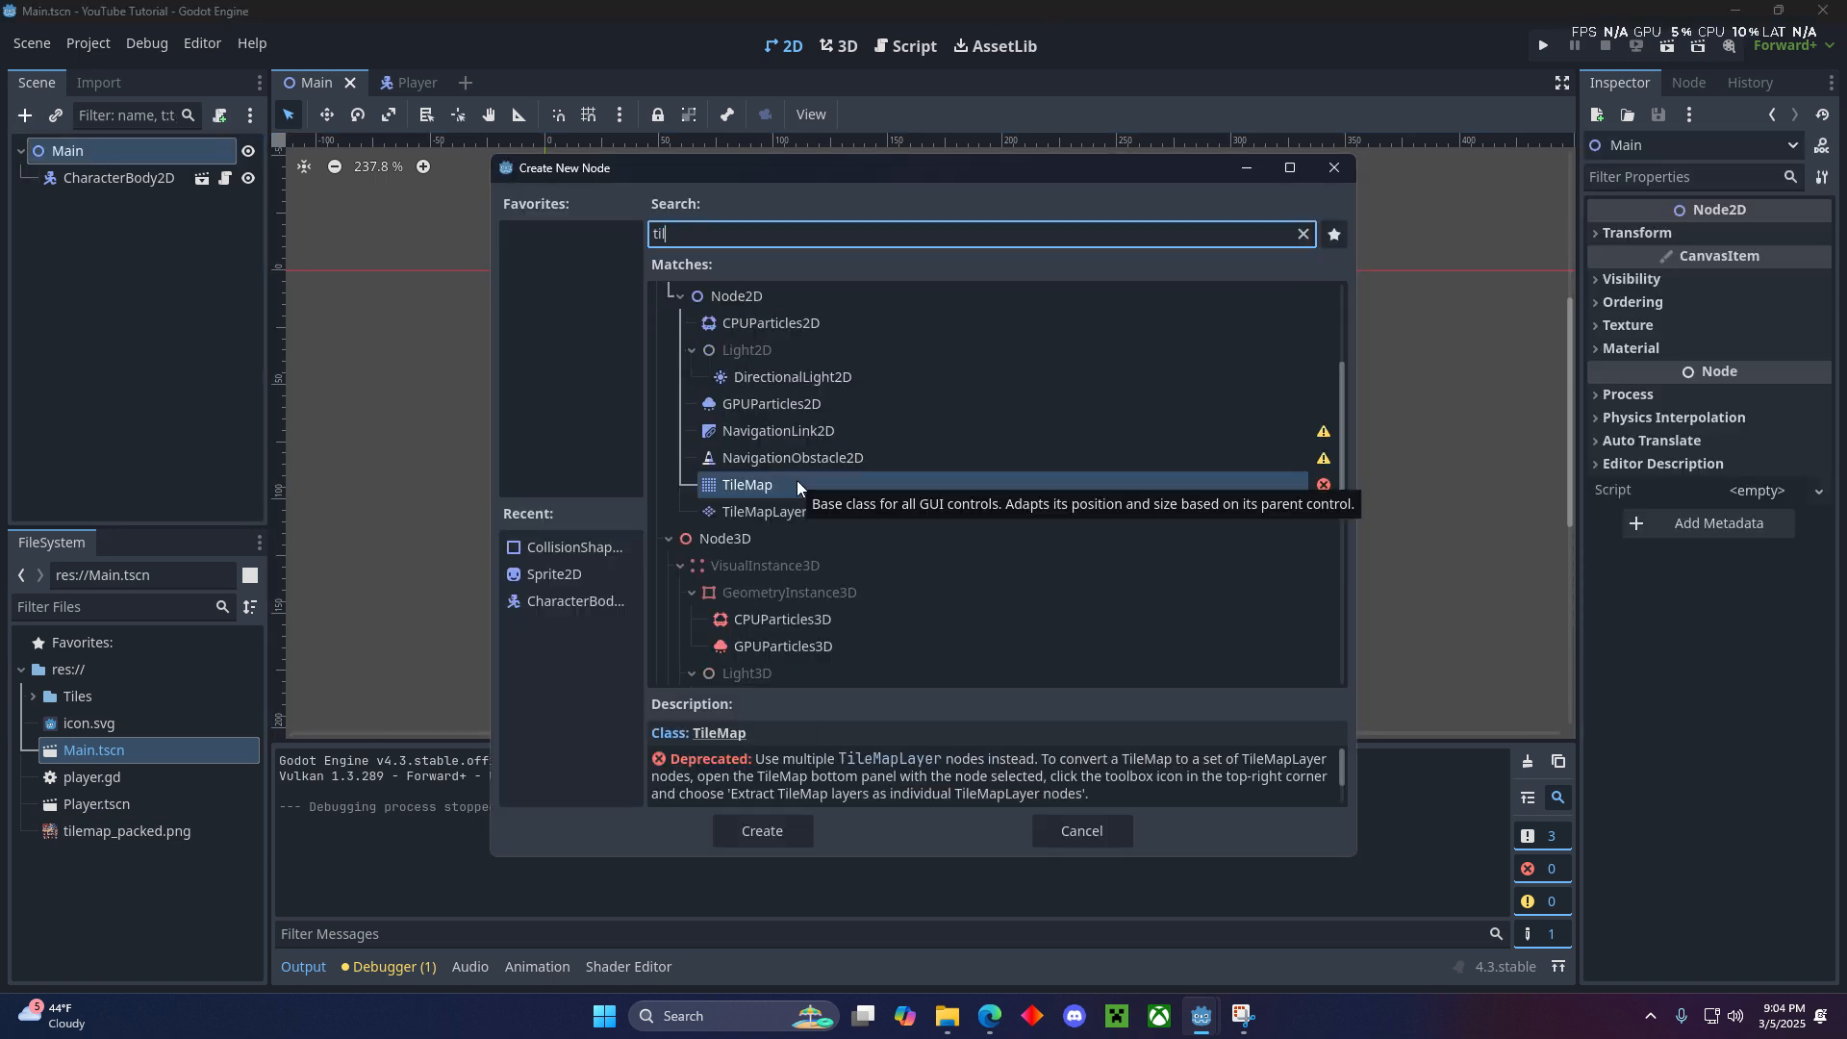
left_click(795, 513)
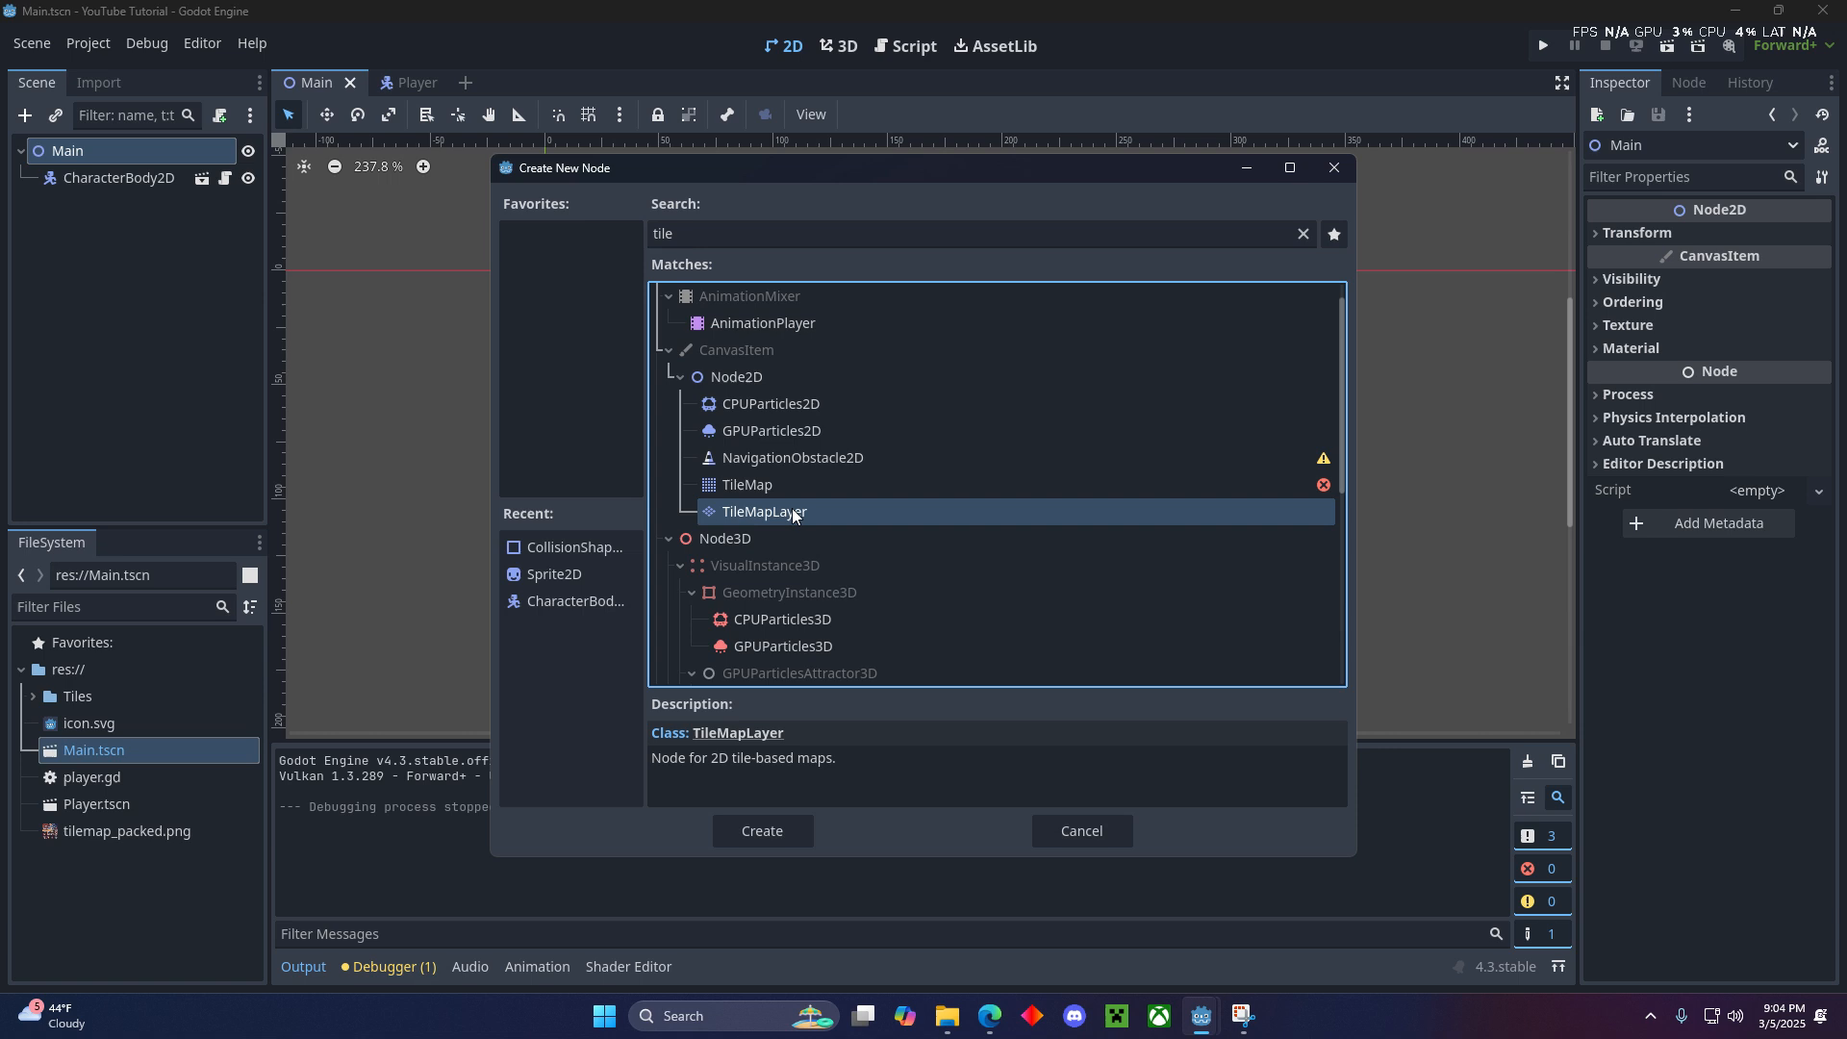
left_click(746, 820)
left_click(72, 285)
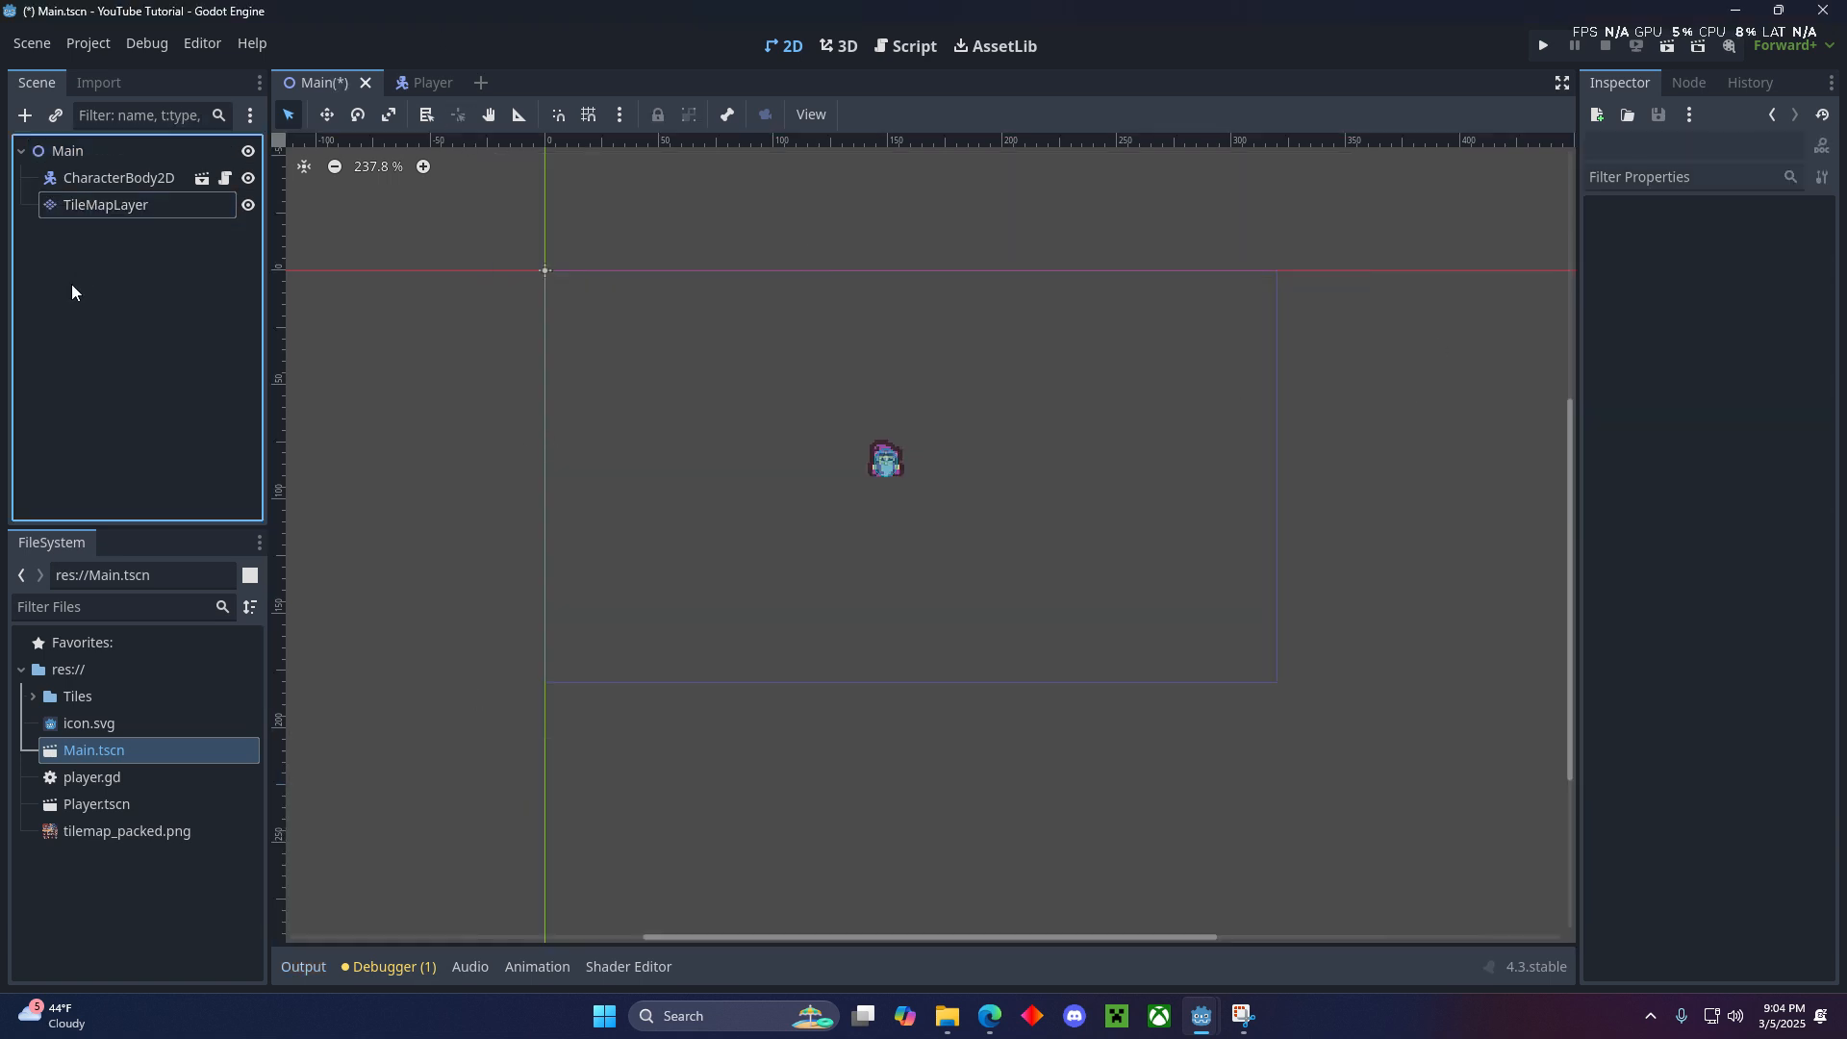
- Assign a new TileSet resource to the TileMapLayer and expand its properties
left_click(108, 206)
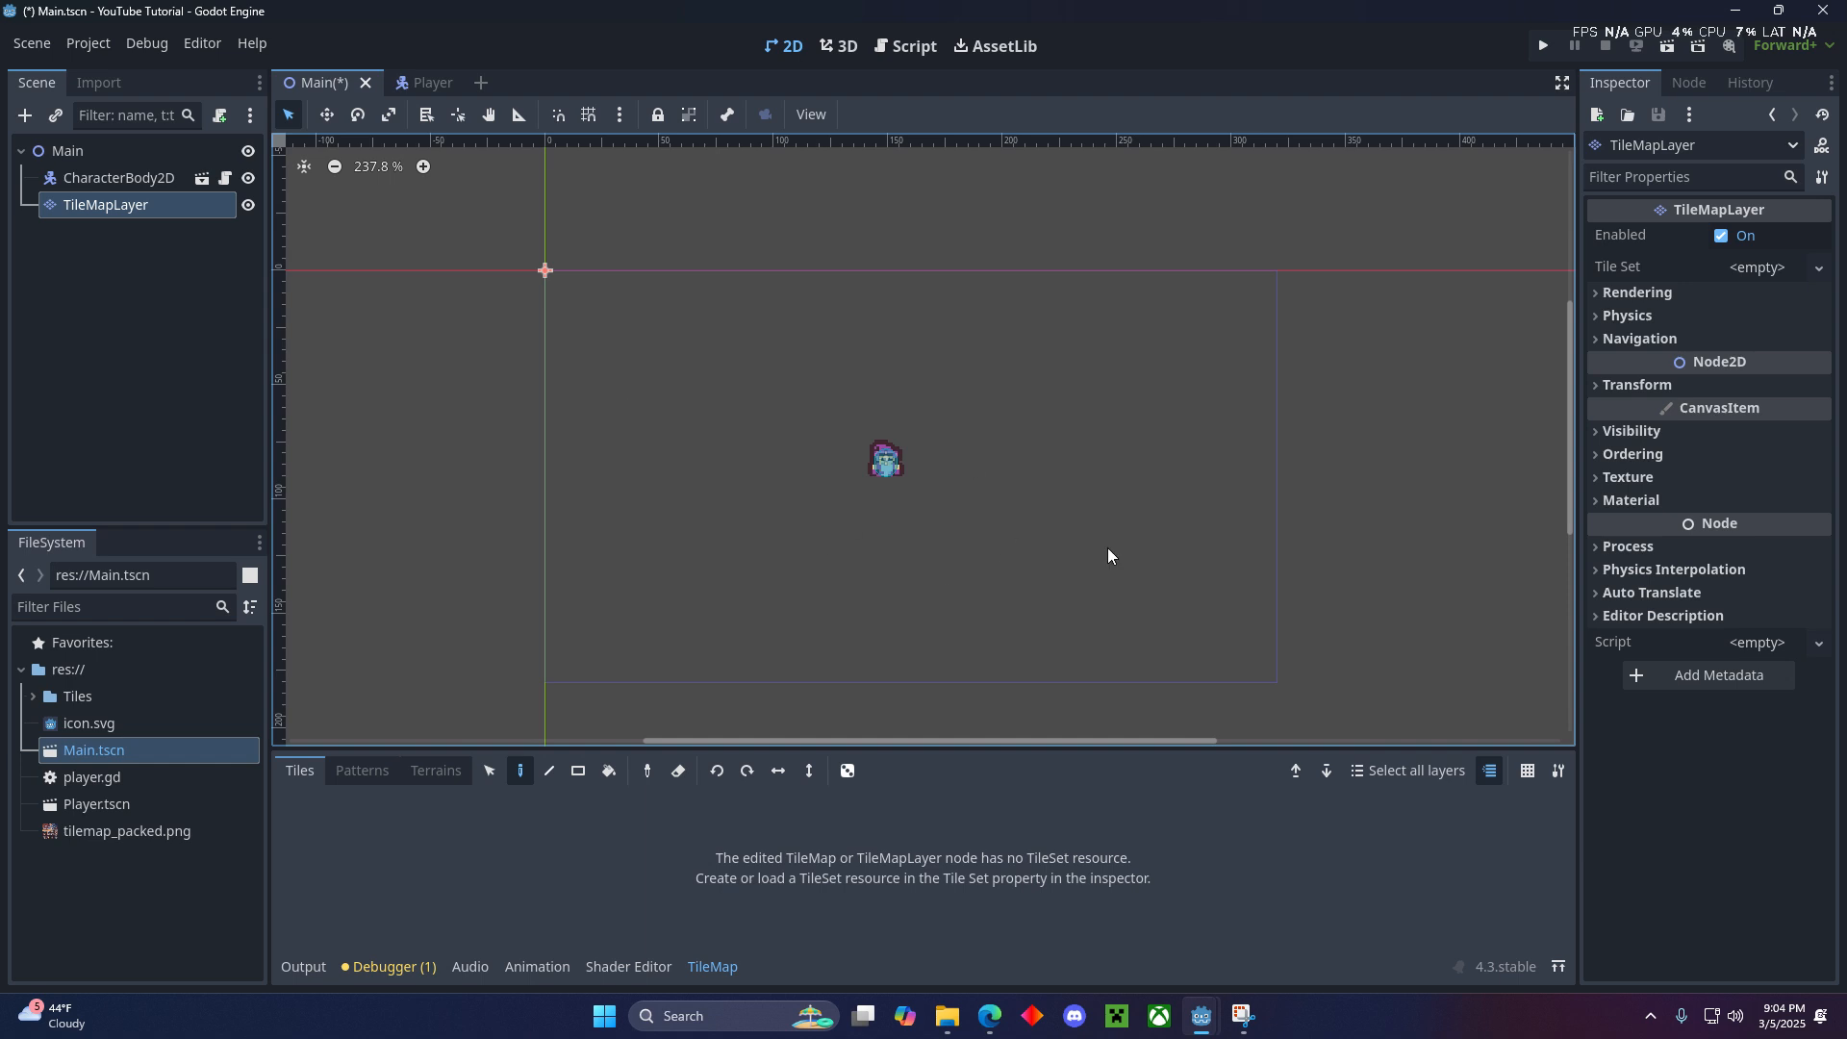
left_click(98, 207)
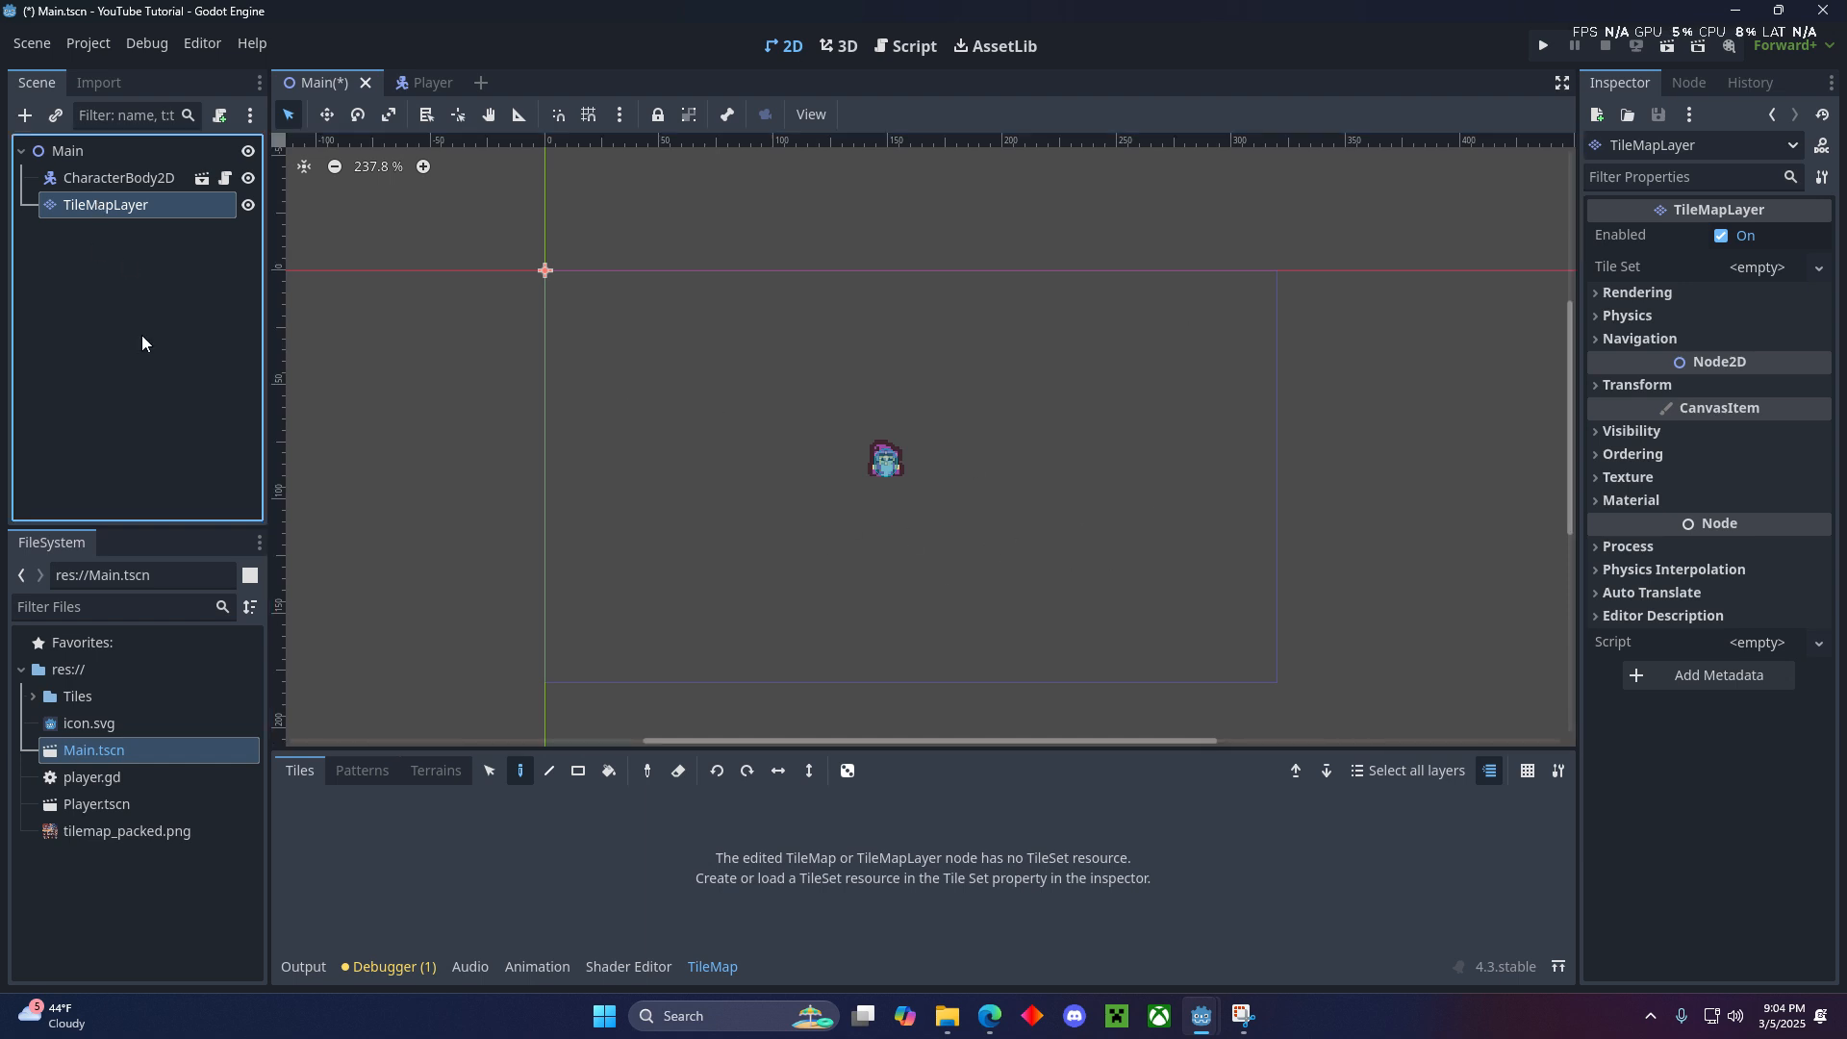
left_click(1757, 267)
left_click(1764, 300)
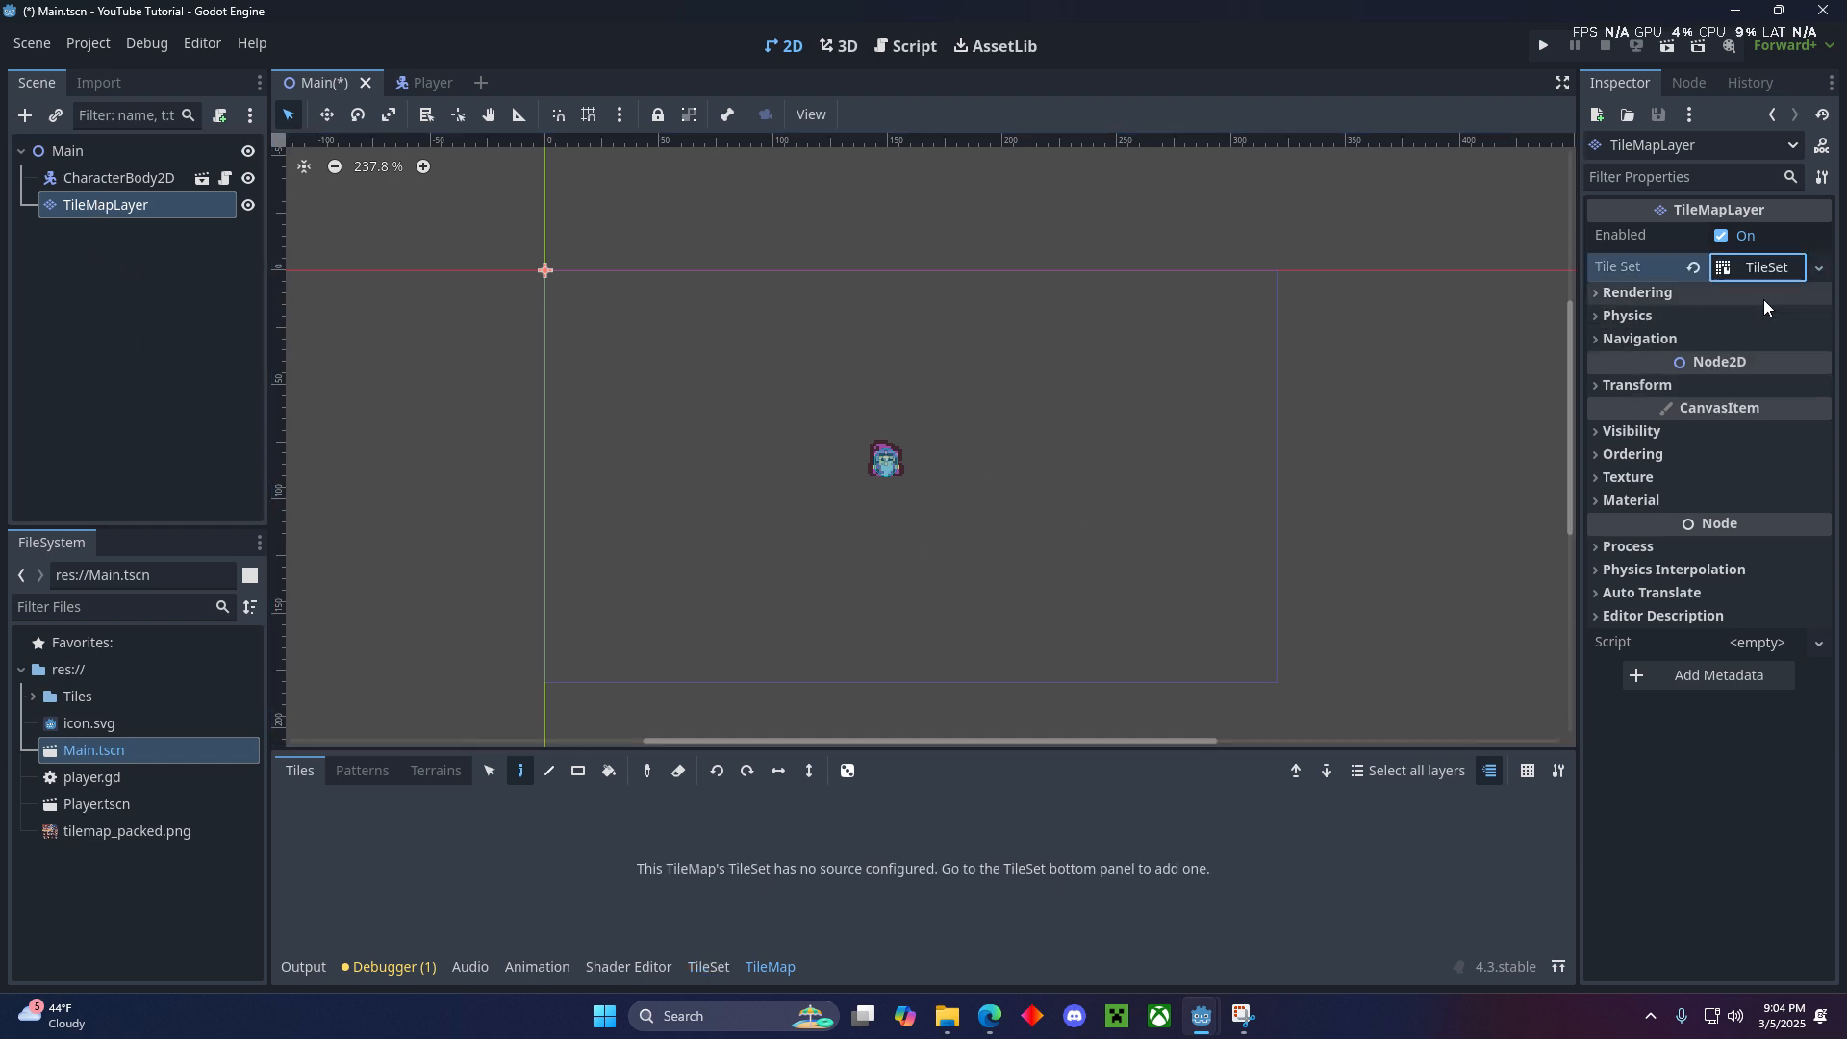
left_click(1752, 268)
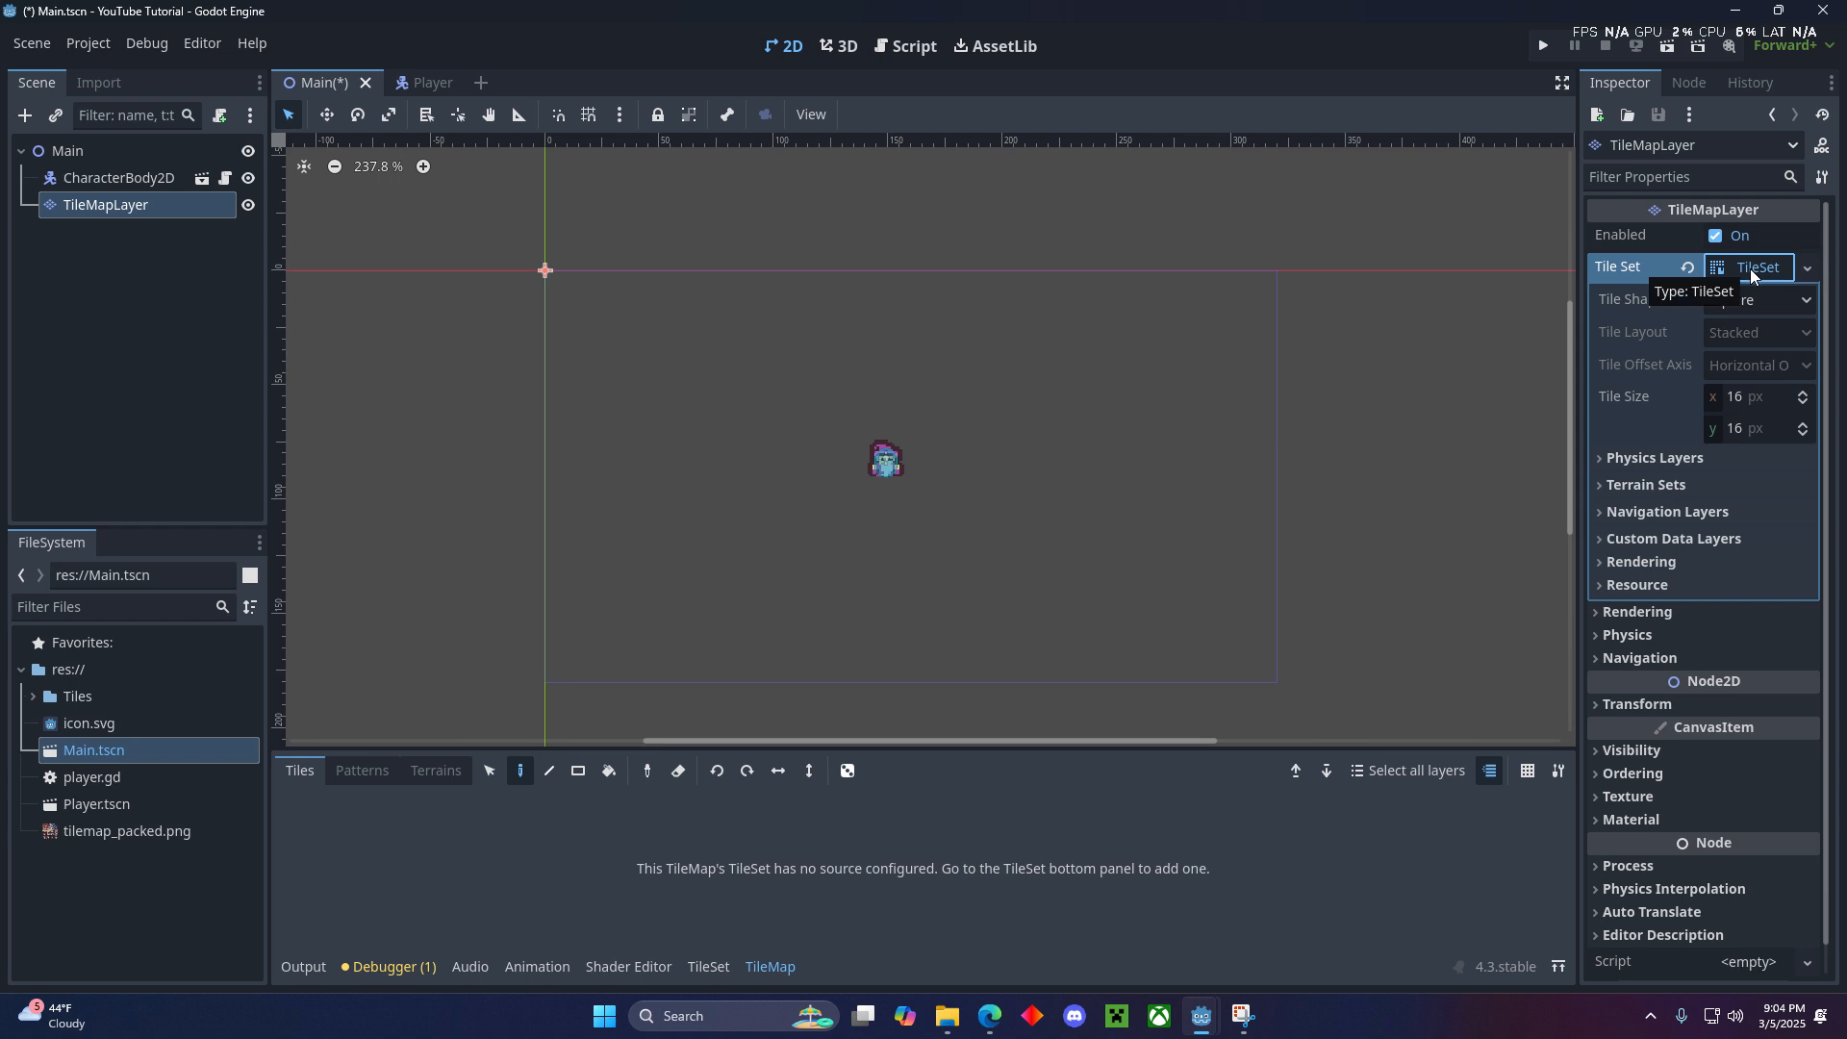
- Add tilemap_packed.png as an atlas source of the TileSet, with tiles created automatically from its non-transparent regions
left_click(692, 971)
left_click(132, 833)
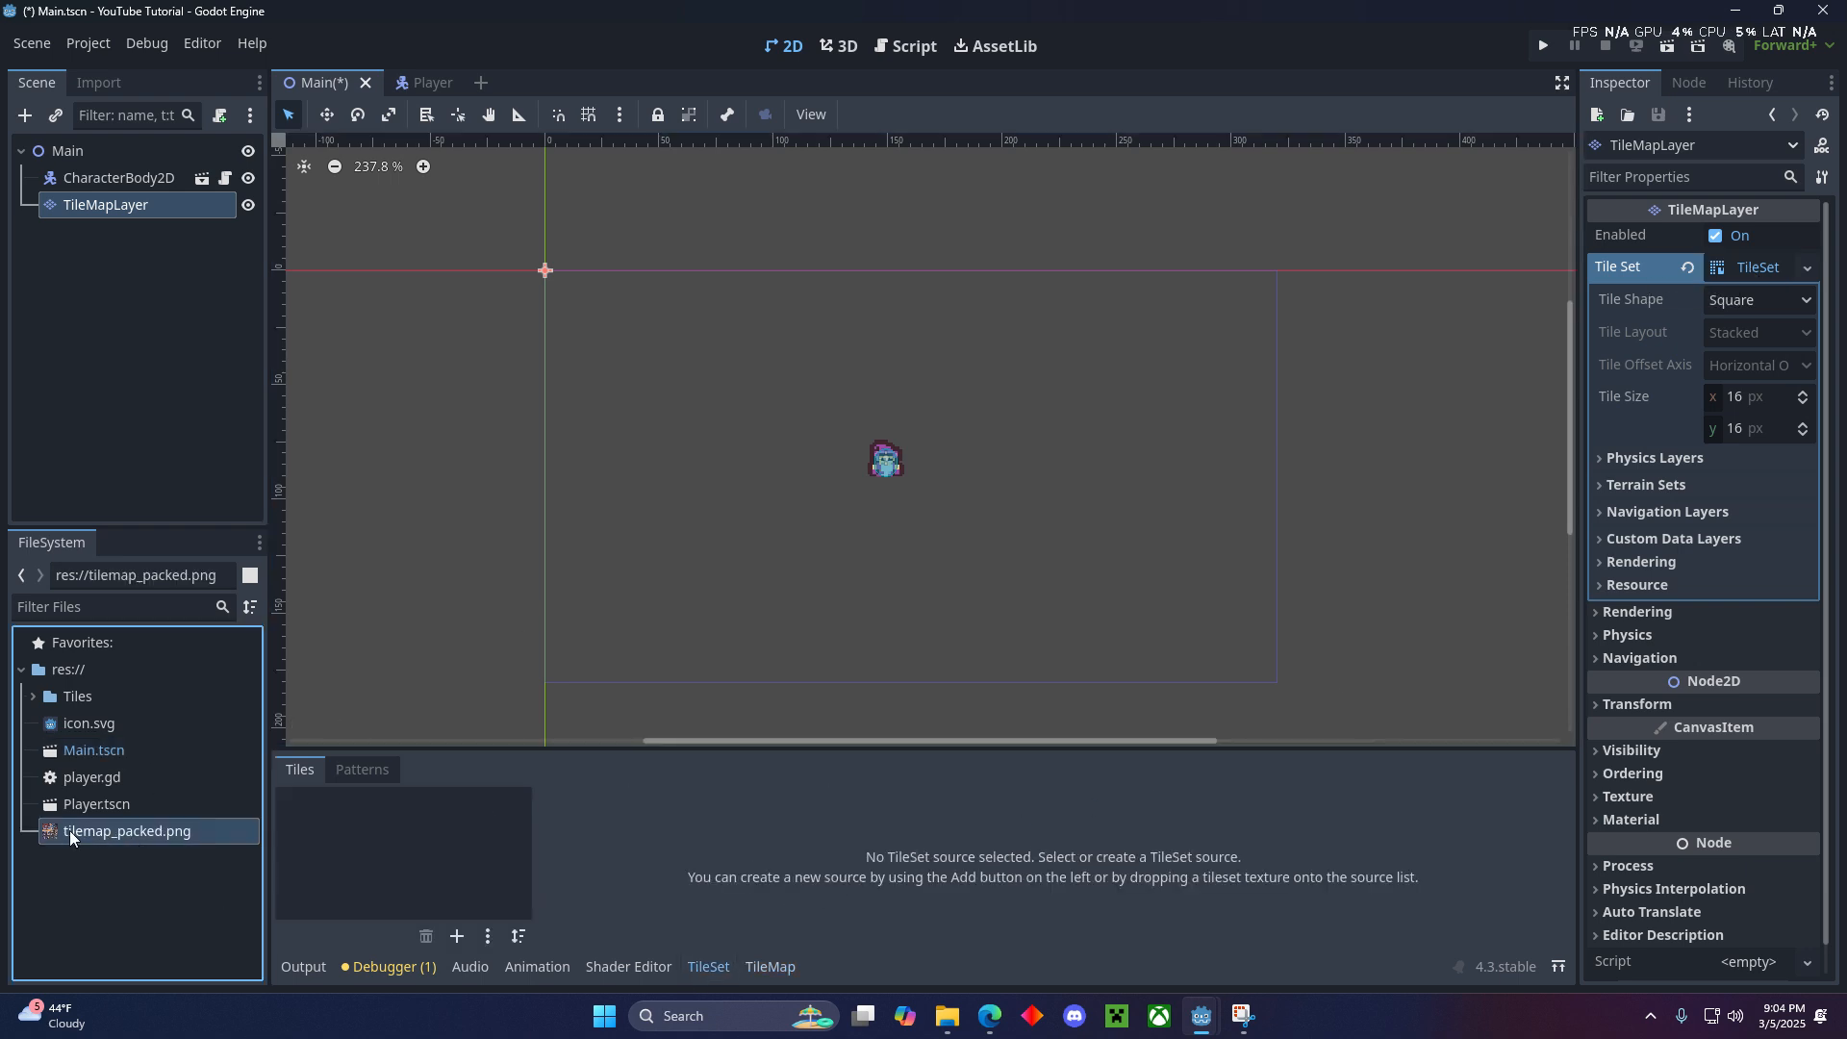
left_click_drag(69, 832, 353, 840)
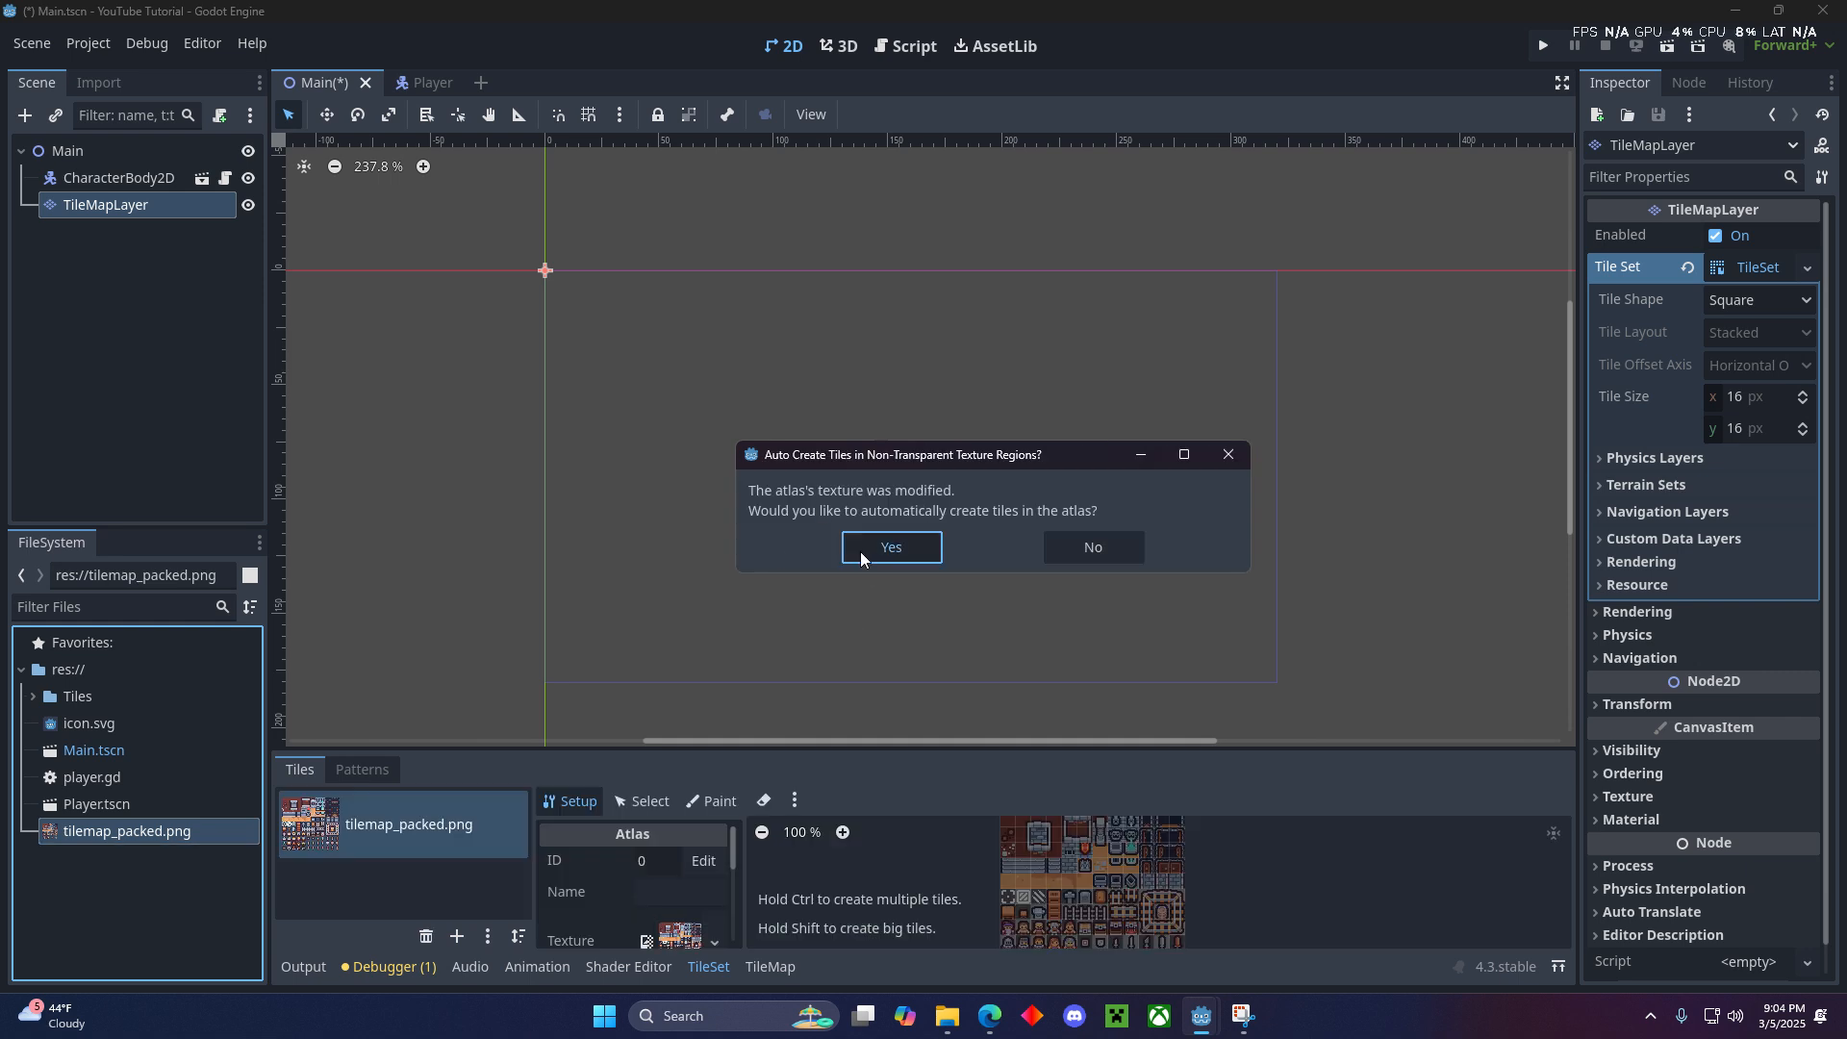
left_click(866, 552)
- Fill the whole viewport area of the TileMapLayer with the plain orange floor tile, using the Rectangle tool from the origin
left_click(778, 957)
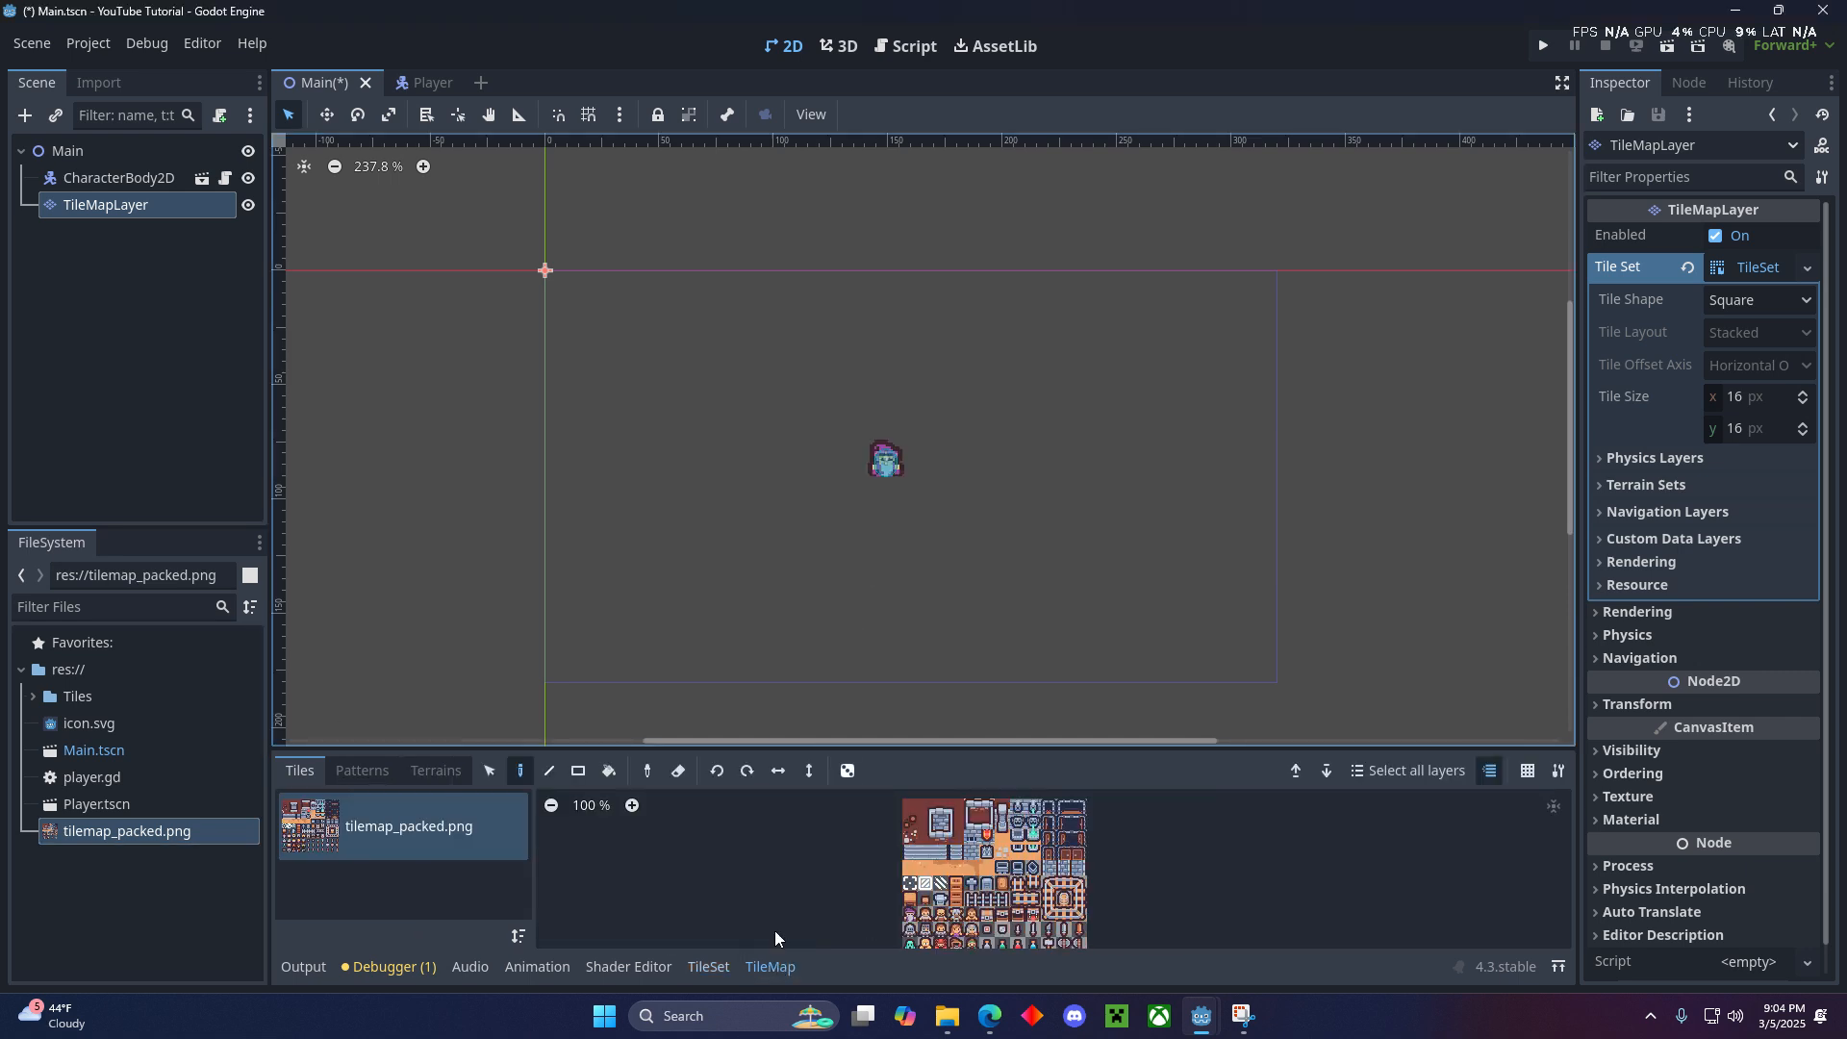
scroll(924, 866, "up", 3)
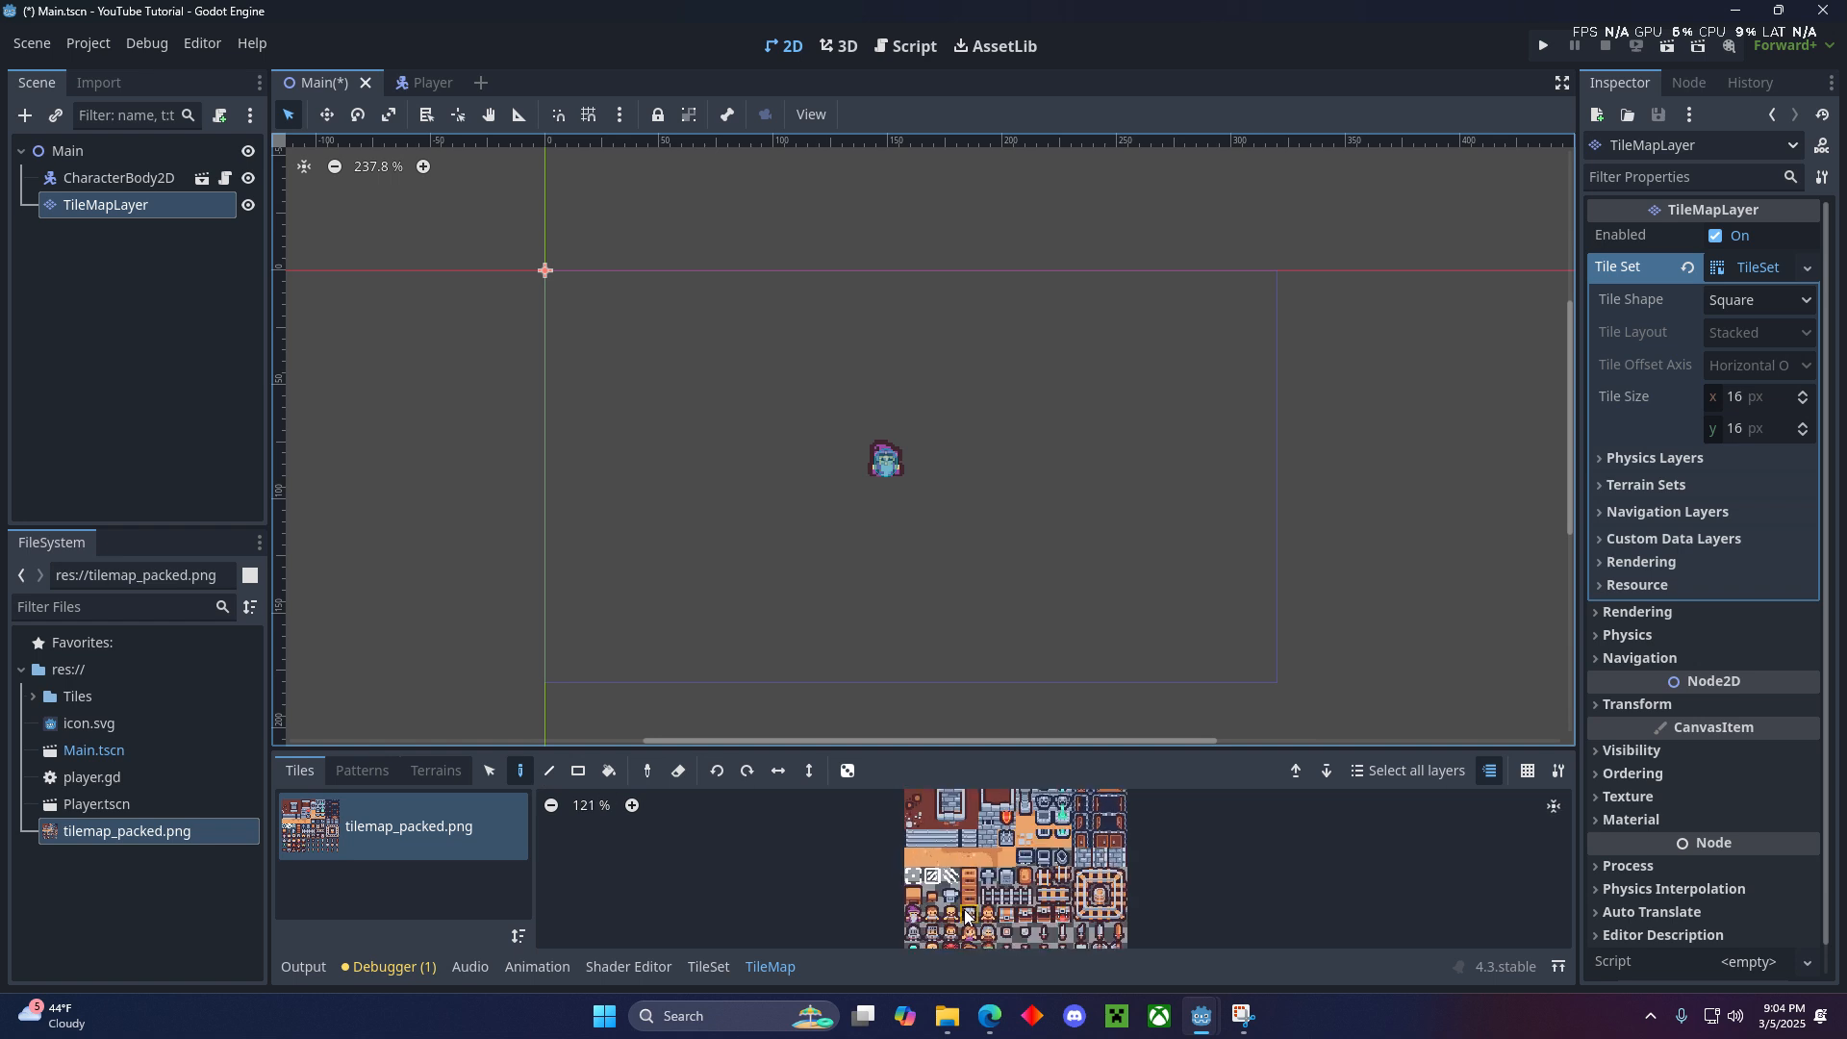
left_click(910, 826)
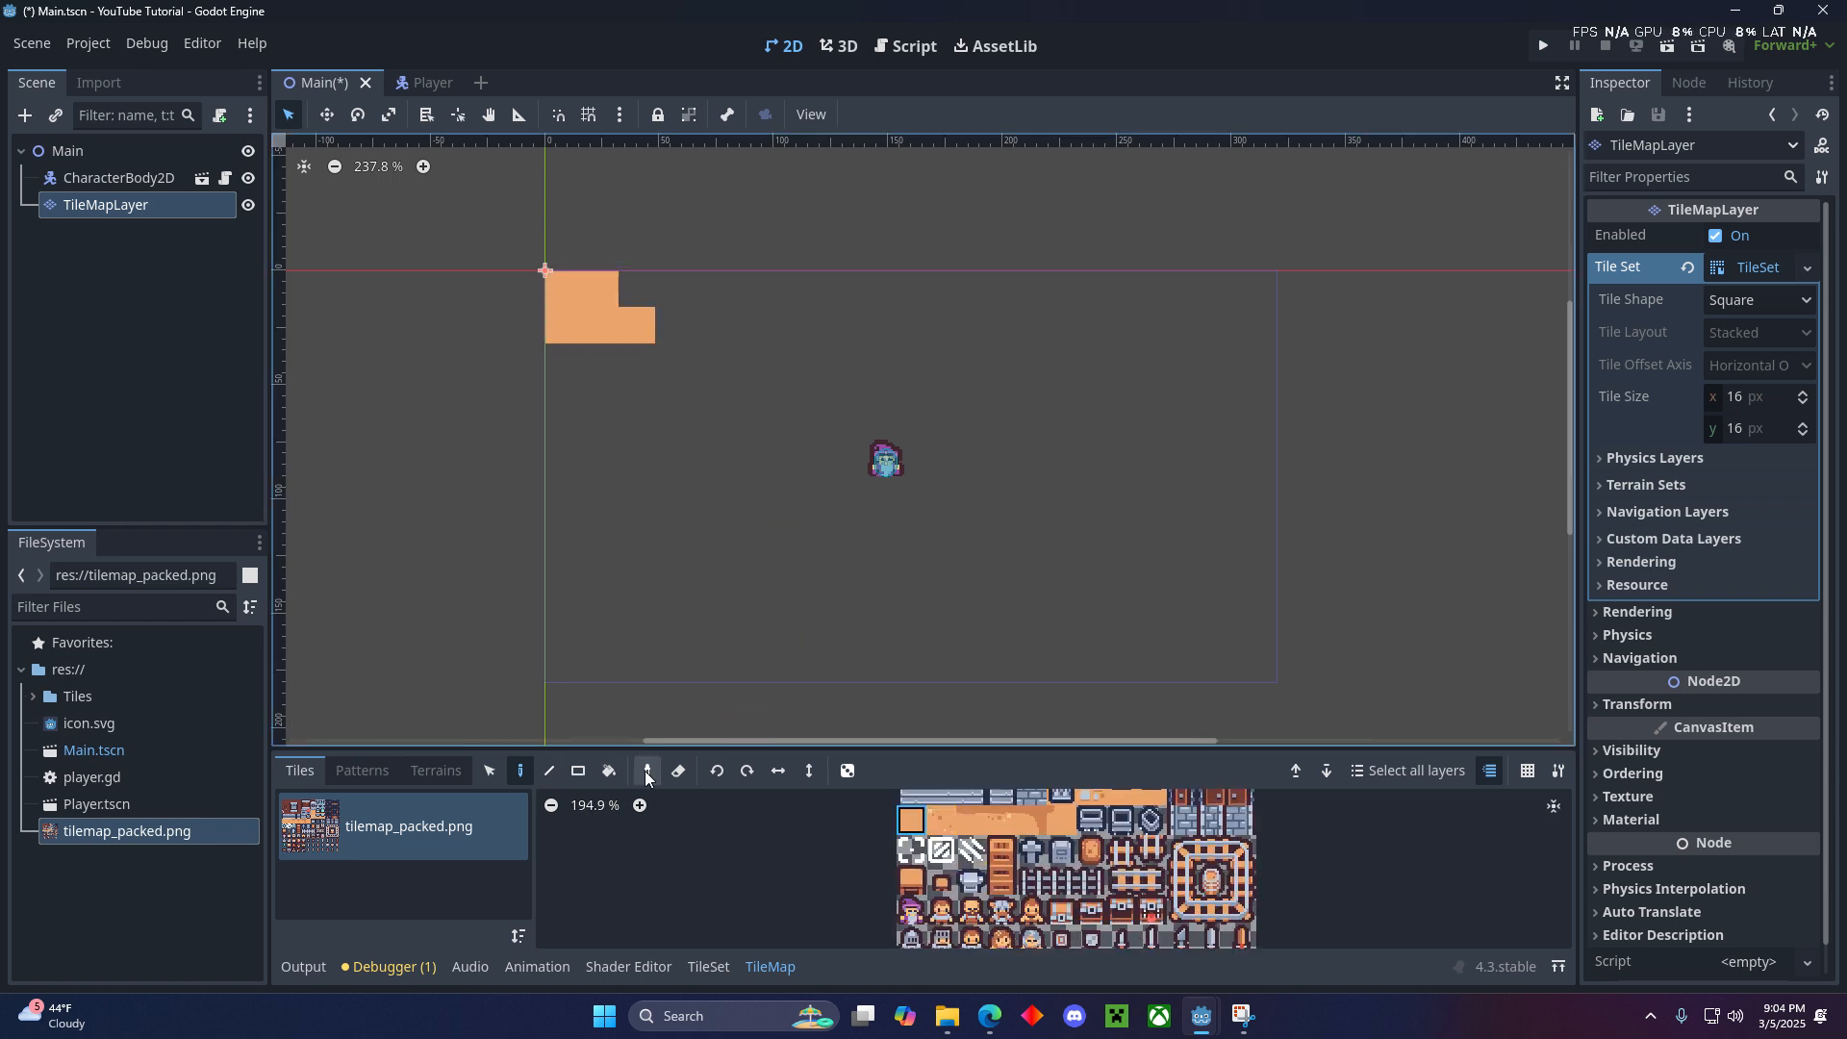
left_click(578, 771)
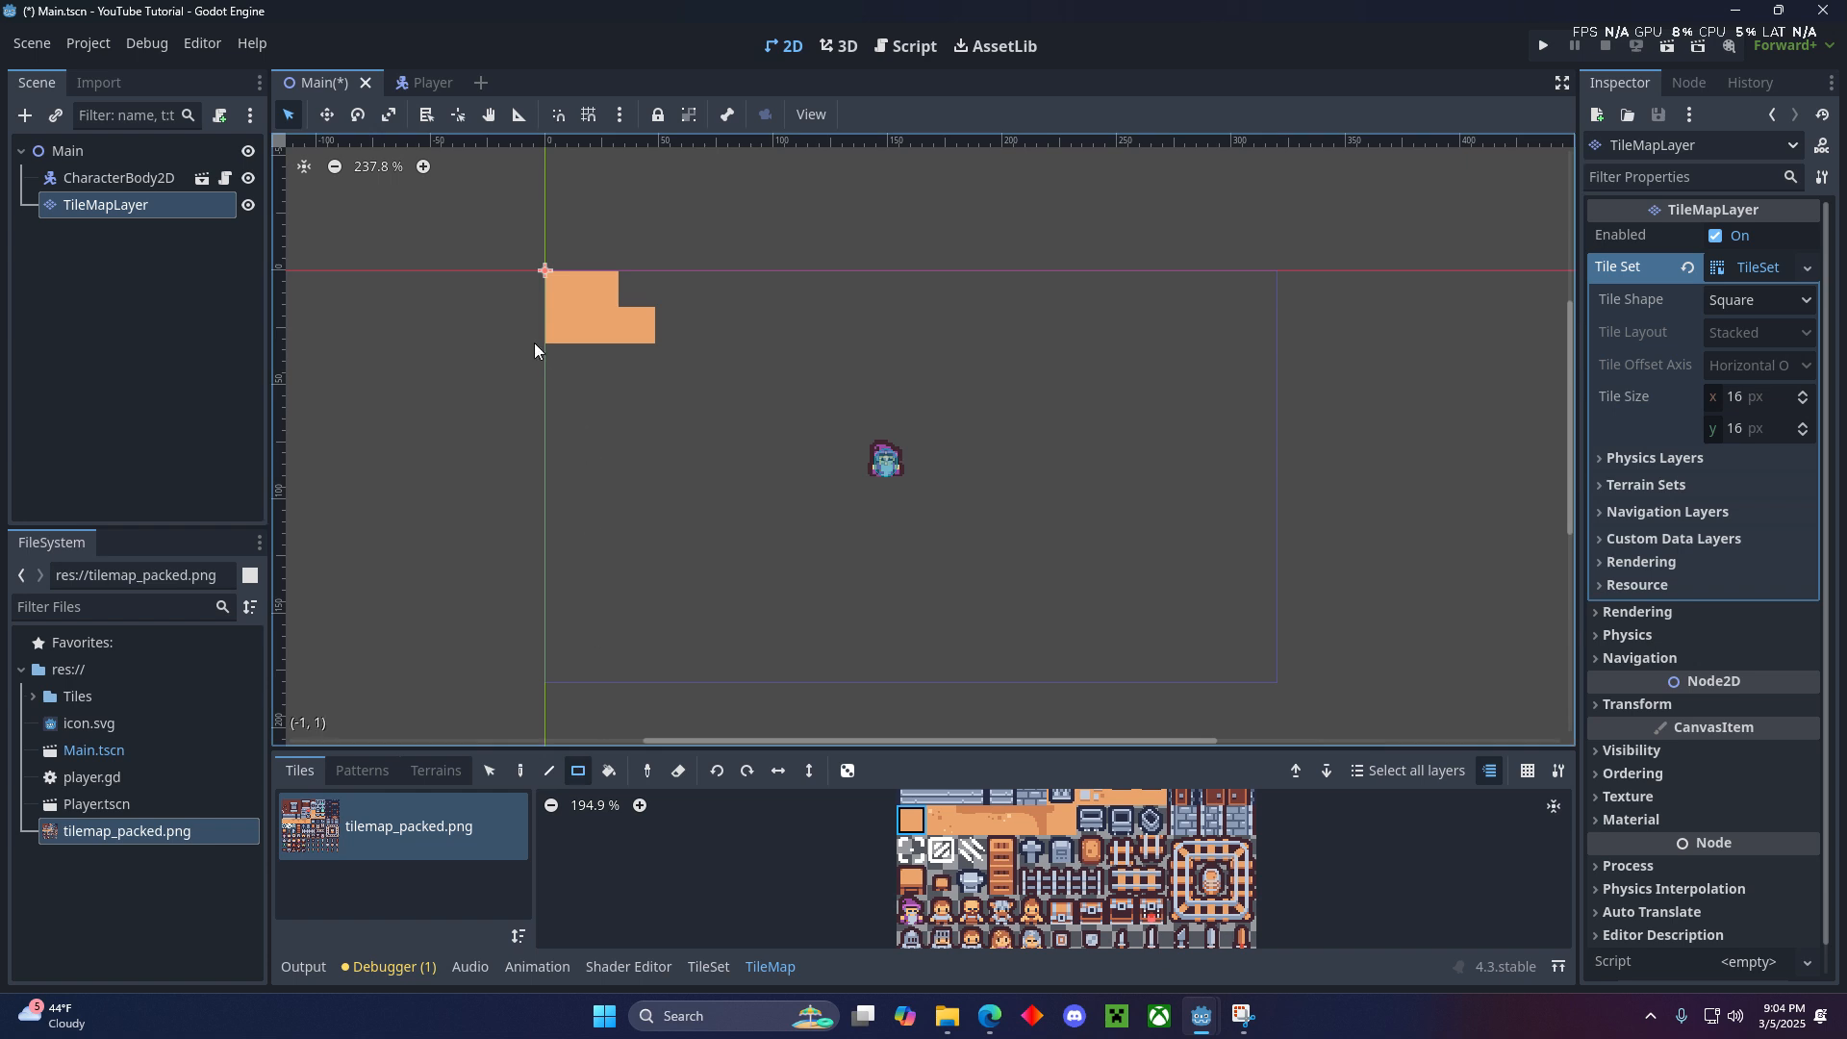
mouse_move(547, 289)
left_mouse_down()
mouse_move(606, 368)
mouse_move(926, 582)
mouse_move(1268, 673)
left_mouse_up()
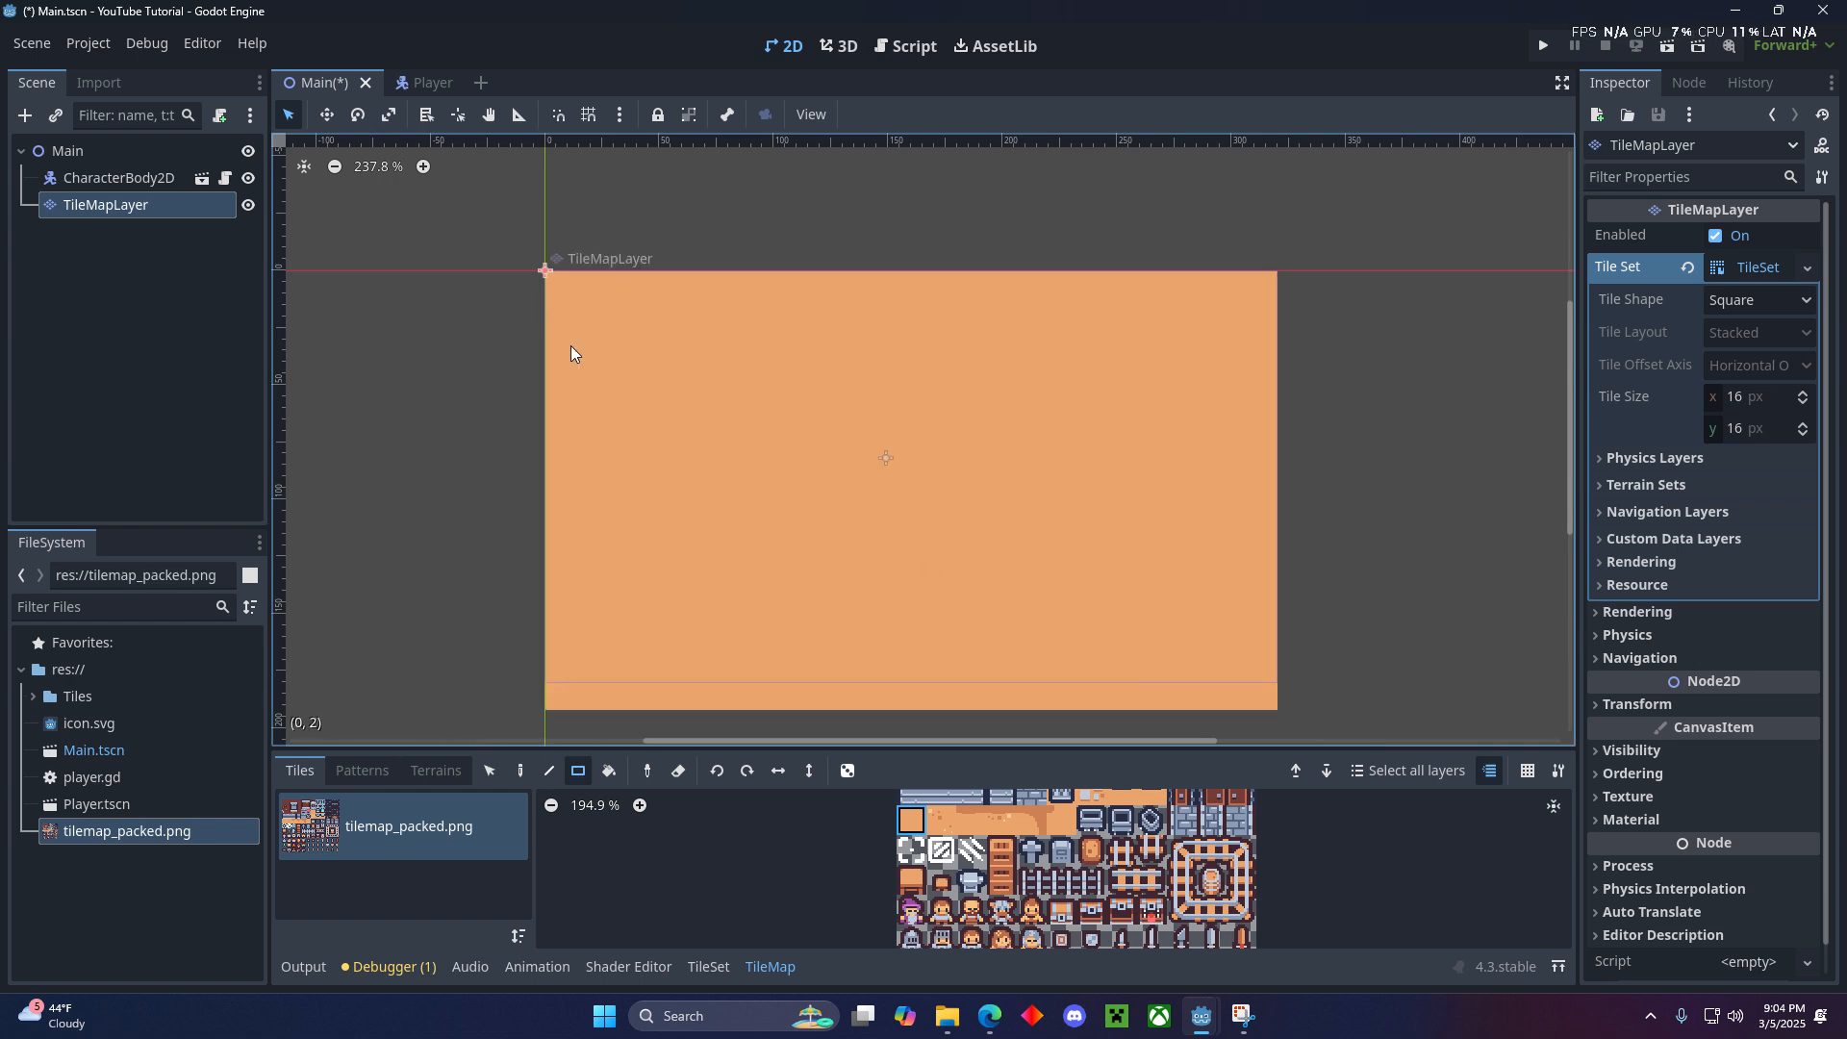
- Move the TileMapLayer node above CharacterBody2D in the scene tree so the wizard draws over the floor
left_click(154, 178)
left_click(105, 205)
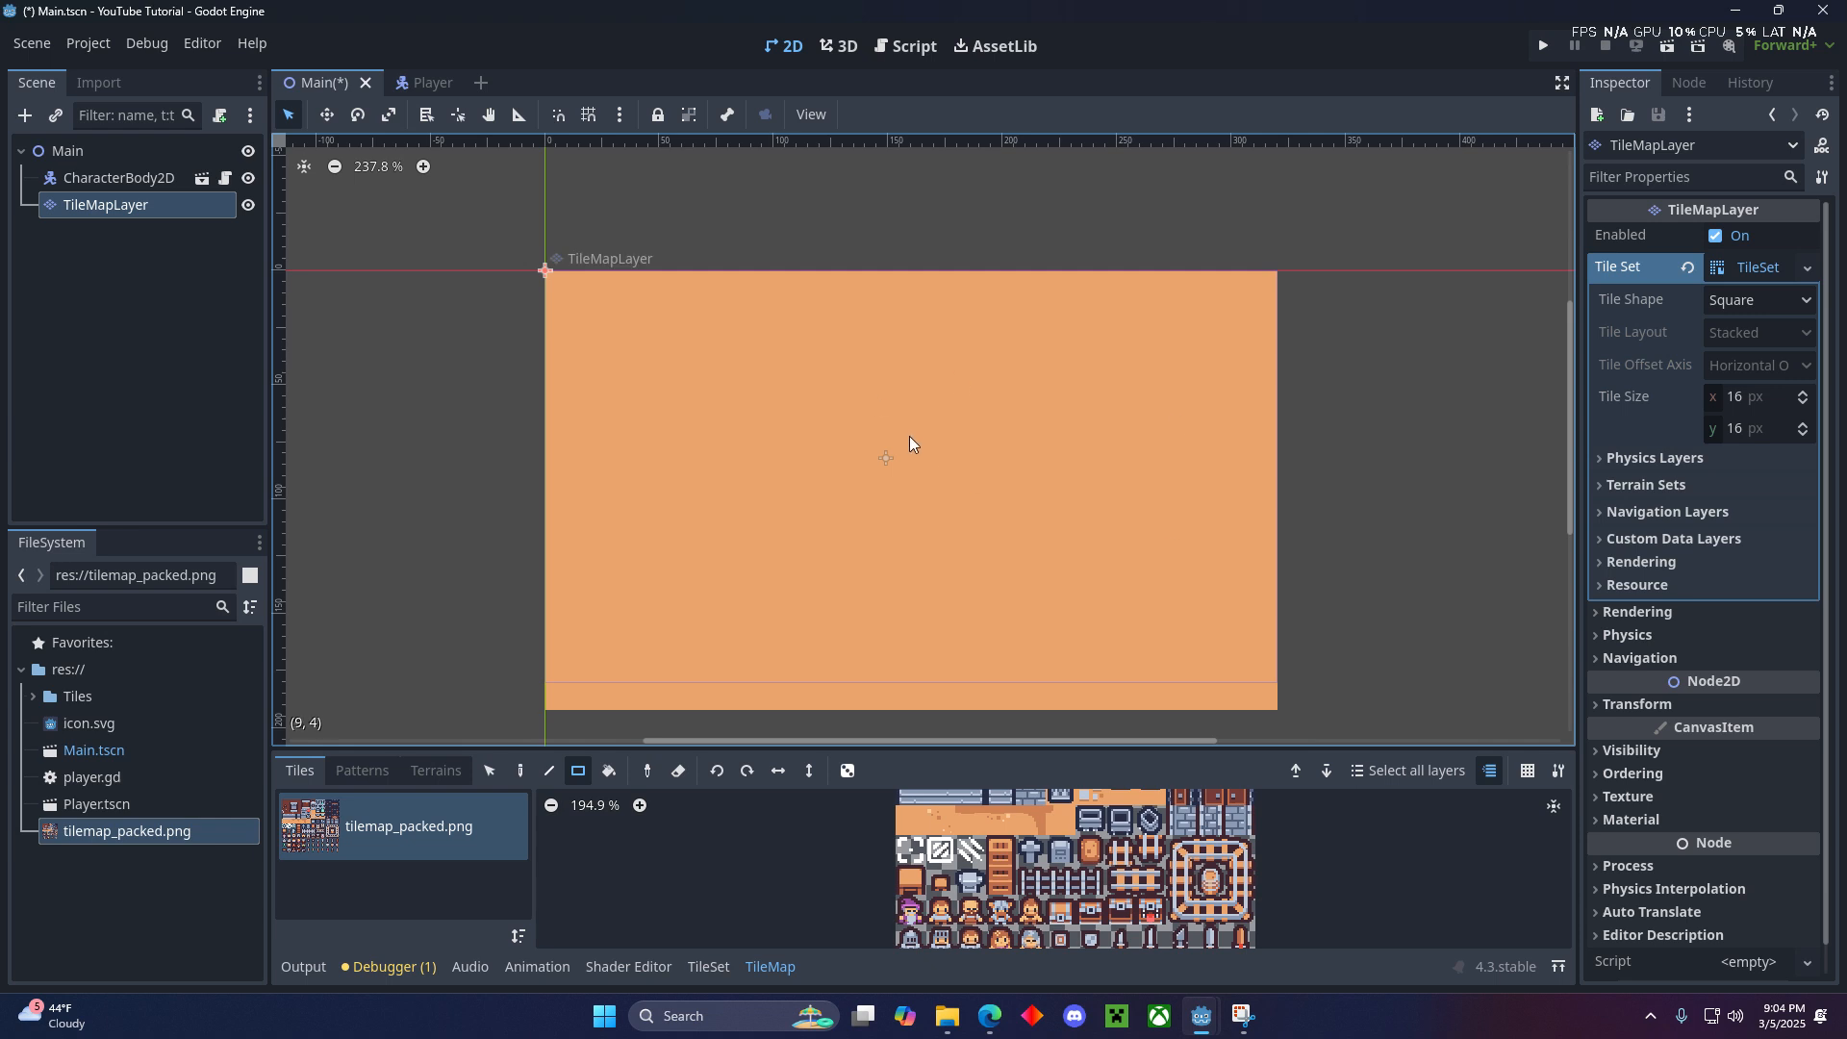
left_click_drag(163, 204, 142, 169)
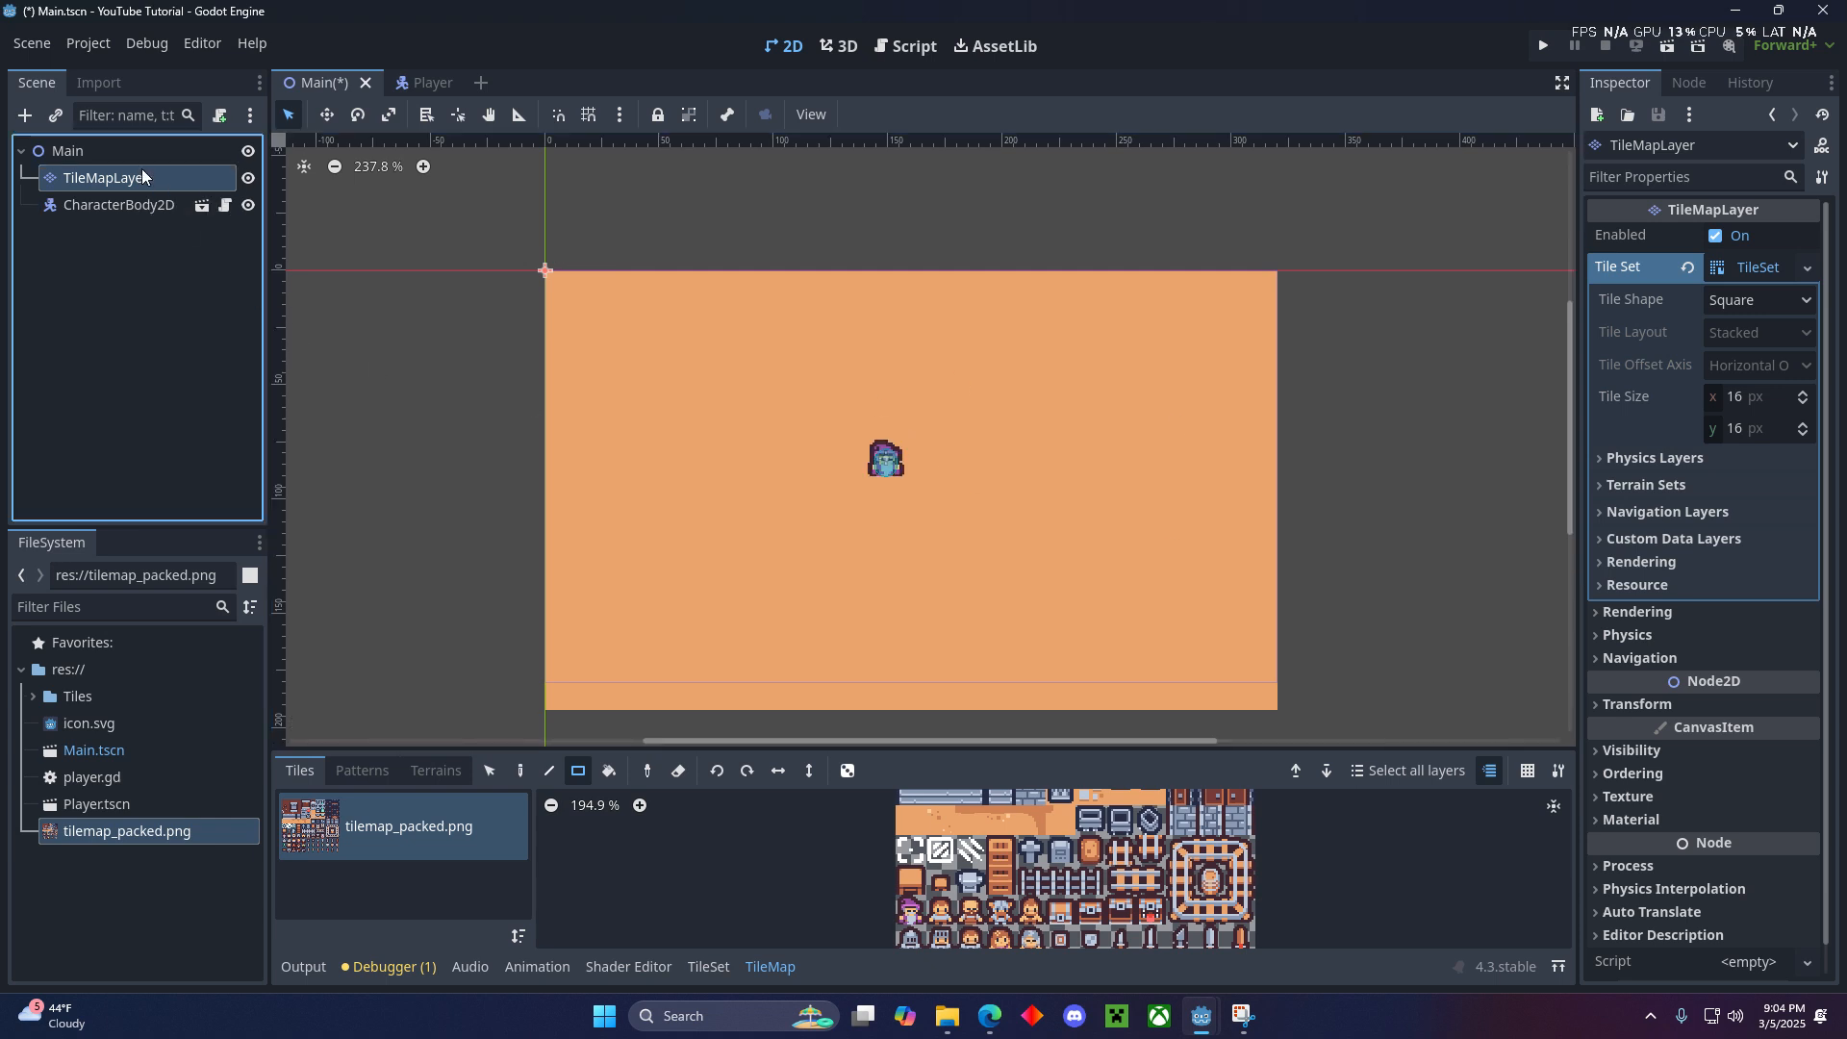
left_click(88, 343)
scroll(938, 442, "up", 3)
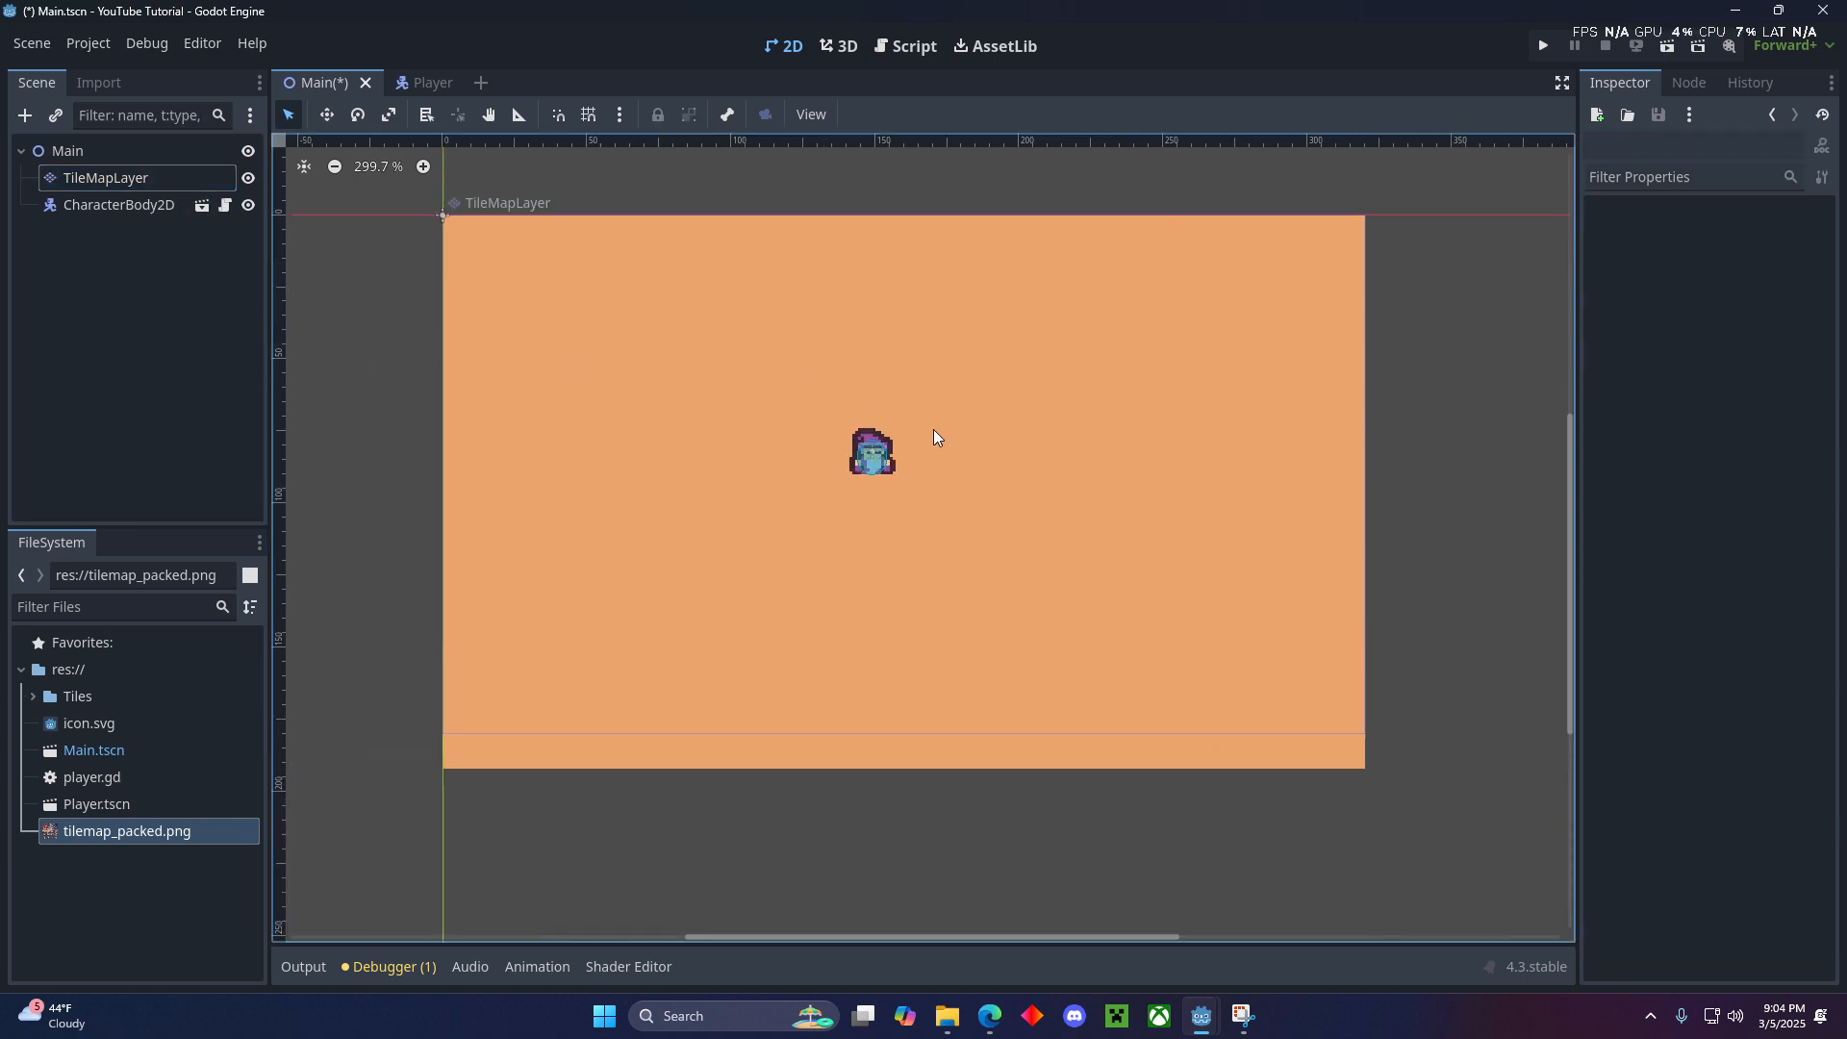
- Paint a row of grey brick wall tiles along the floor's upper edge on the TileMapLayer, from (0, -1) to (19, -1), using the Paint tool
scroll(827, 447, "down", 2)
middle_click_drag(764, 424, 819, 470)
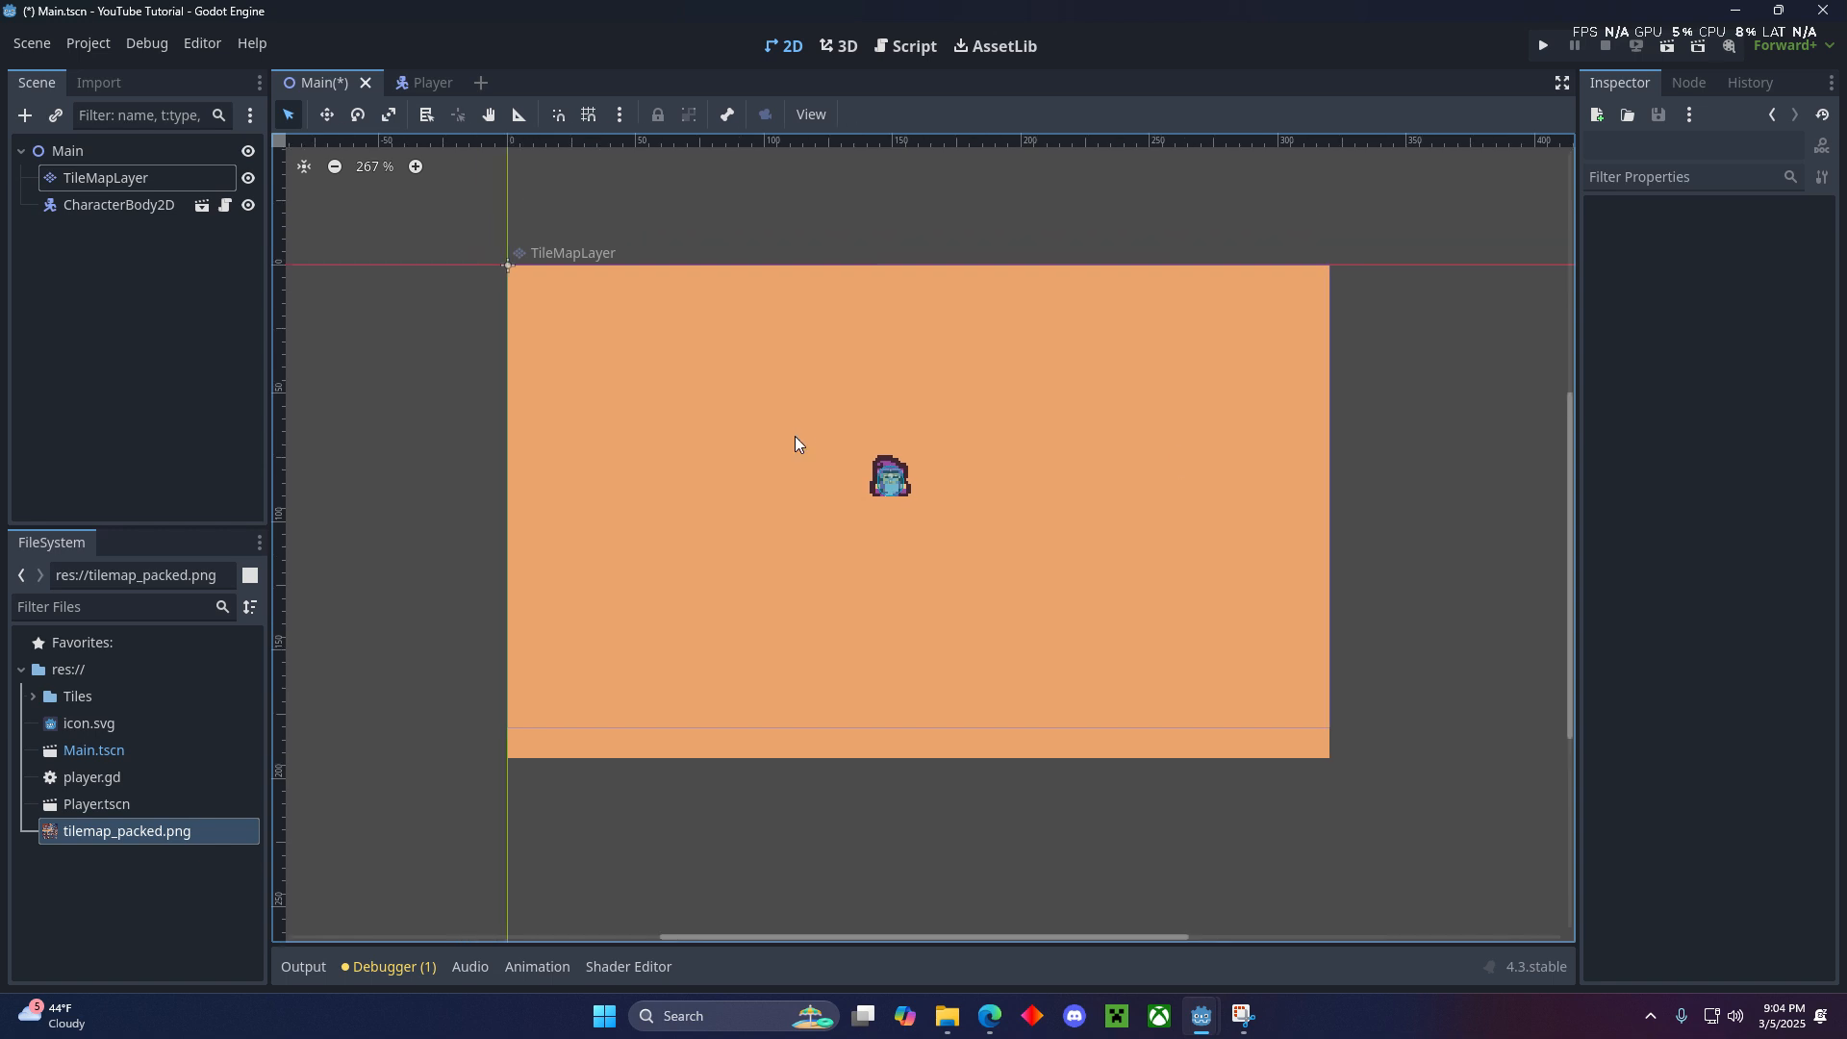
left_click(114, 179)
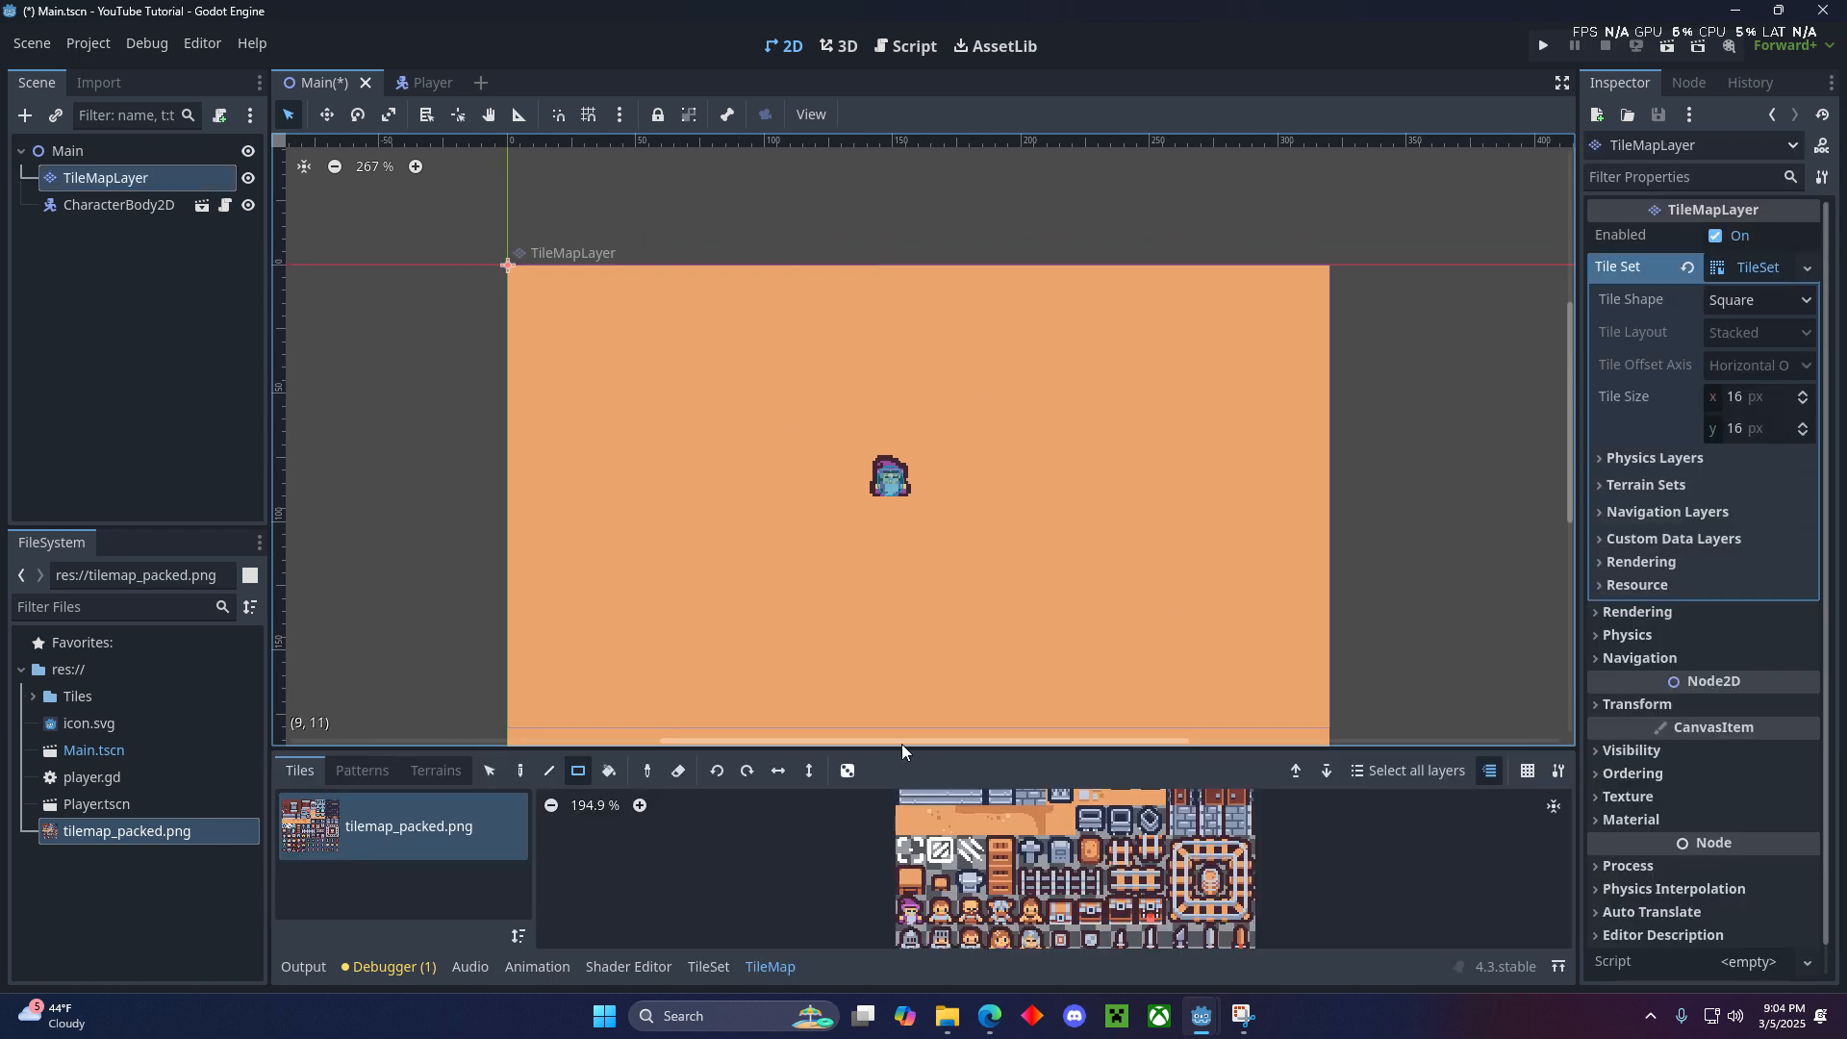
scroll(992, 846, "down", 3)
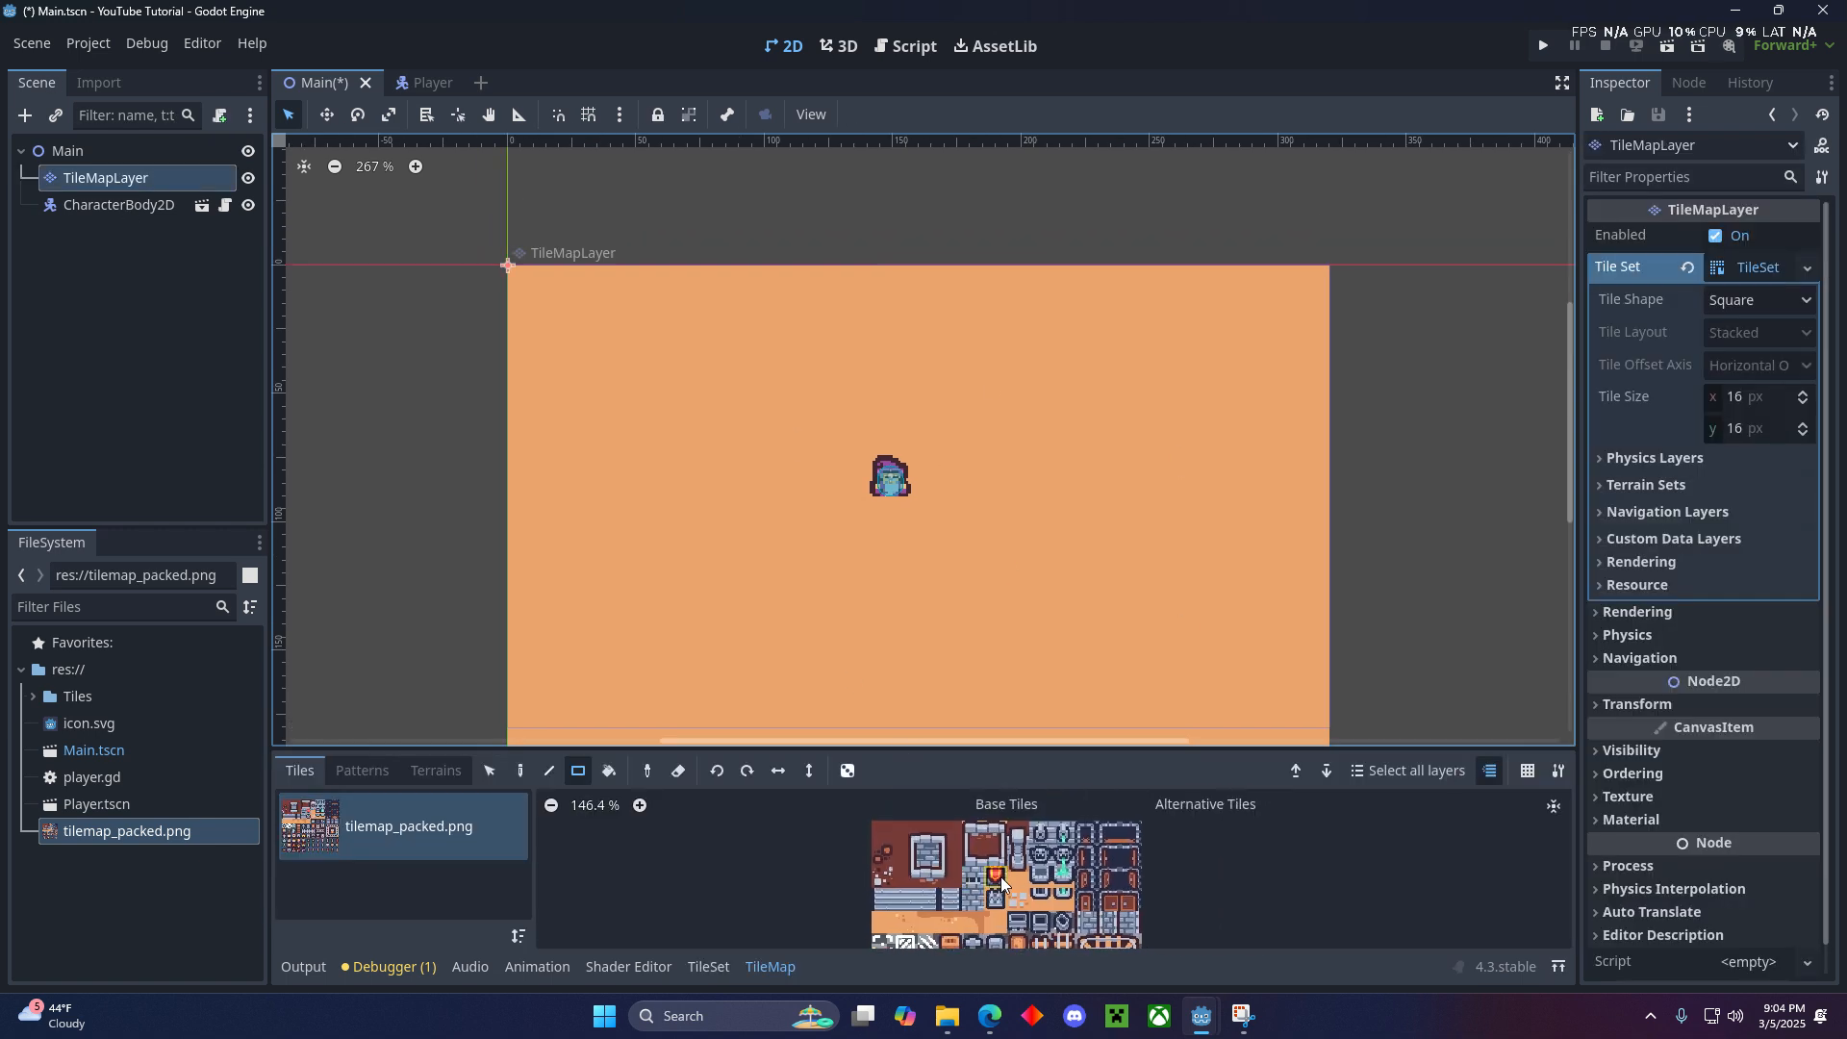
left_click(905, 833)
left_click(520, 770)
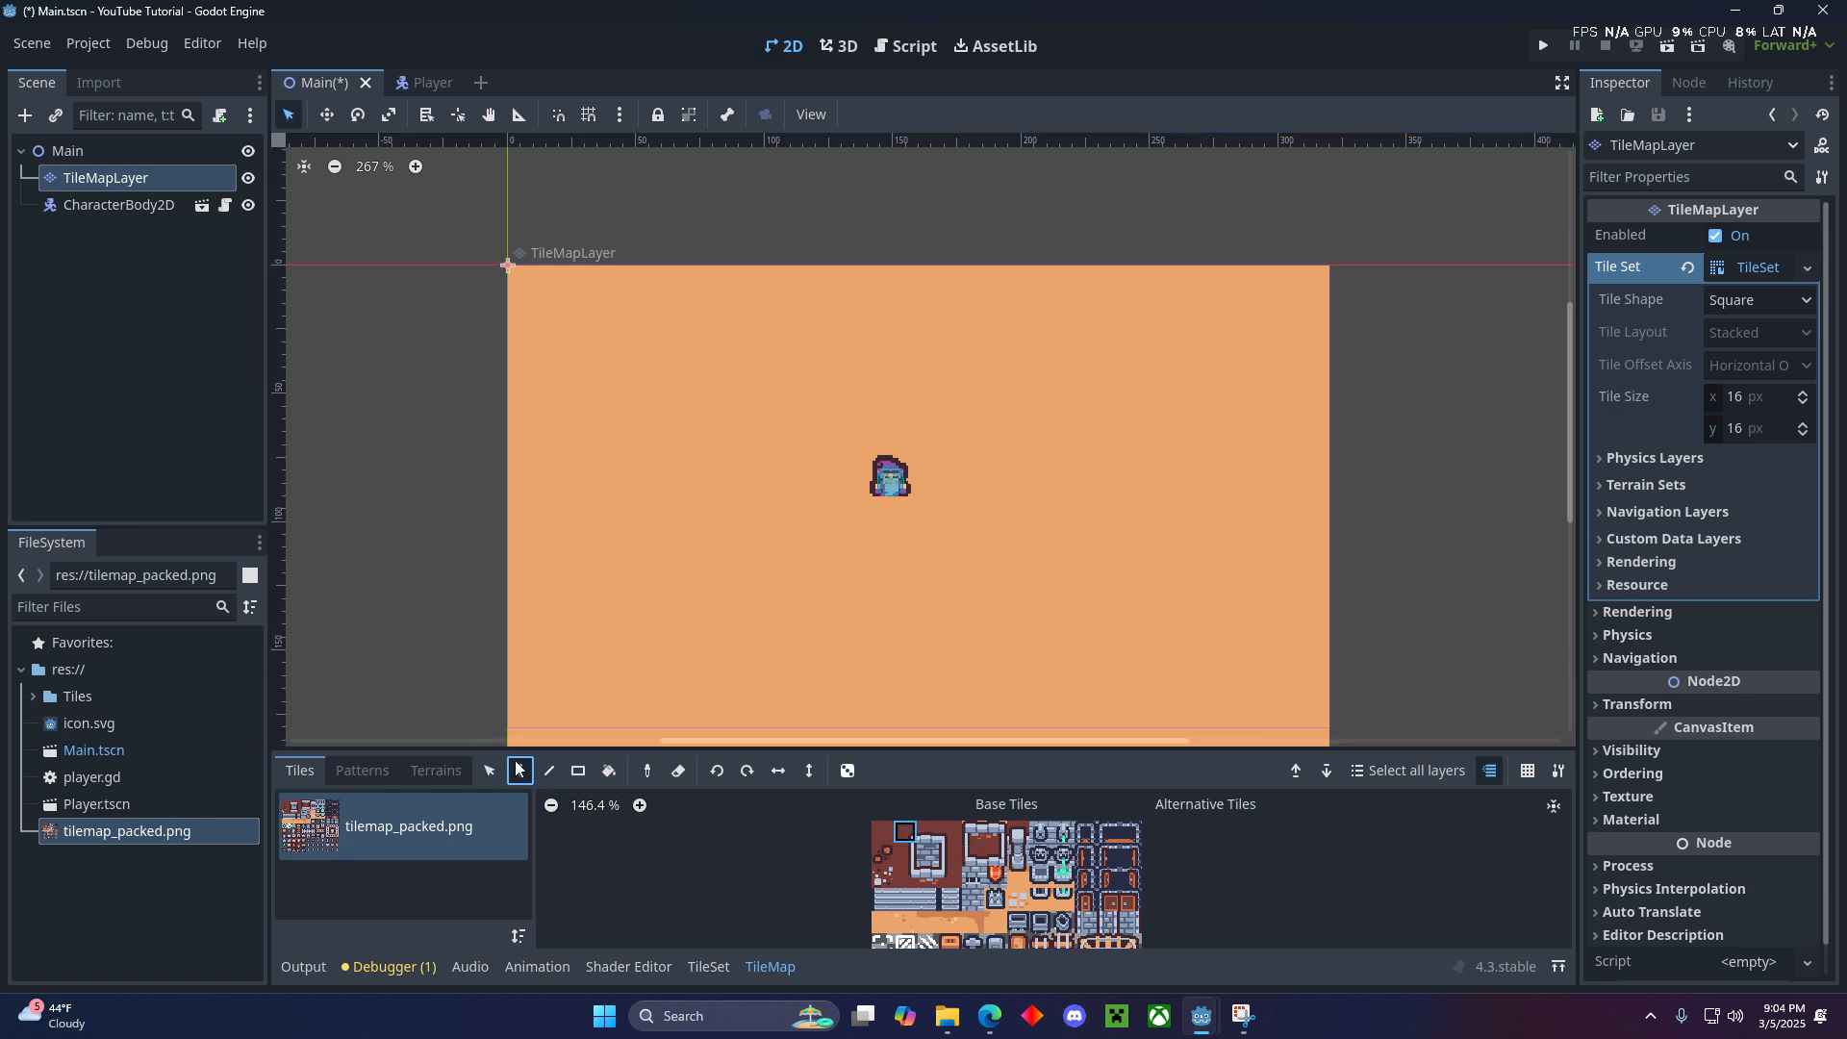
left_click(972, 903)
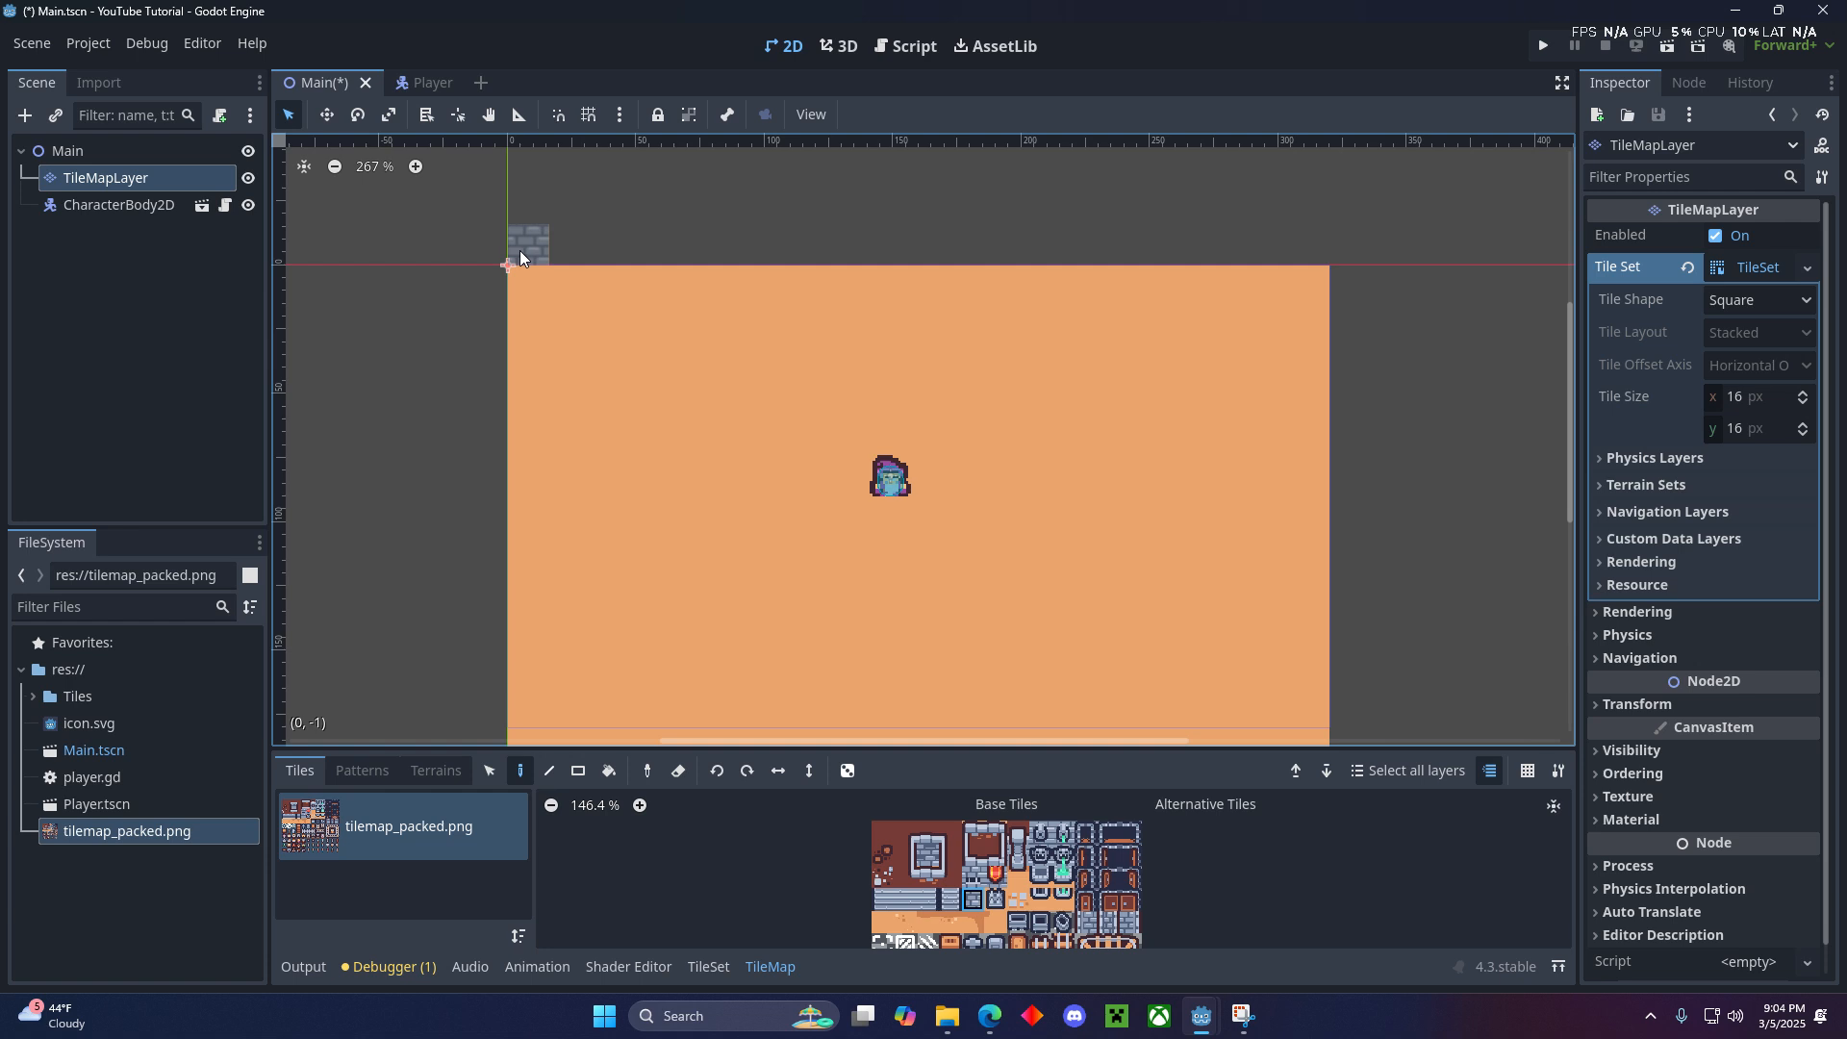
left_click_drag(520, 251, 1274, 251)
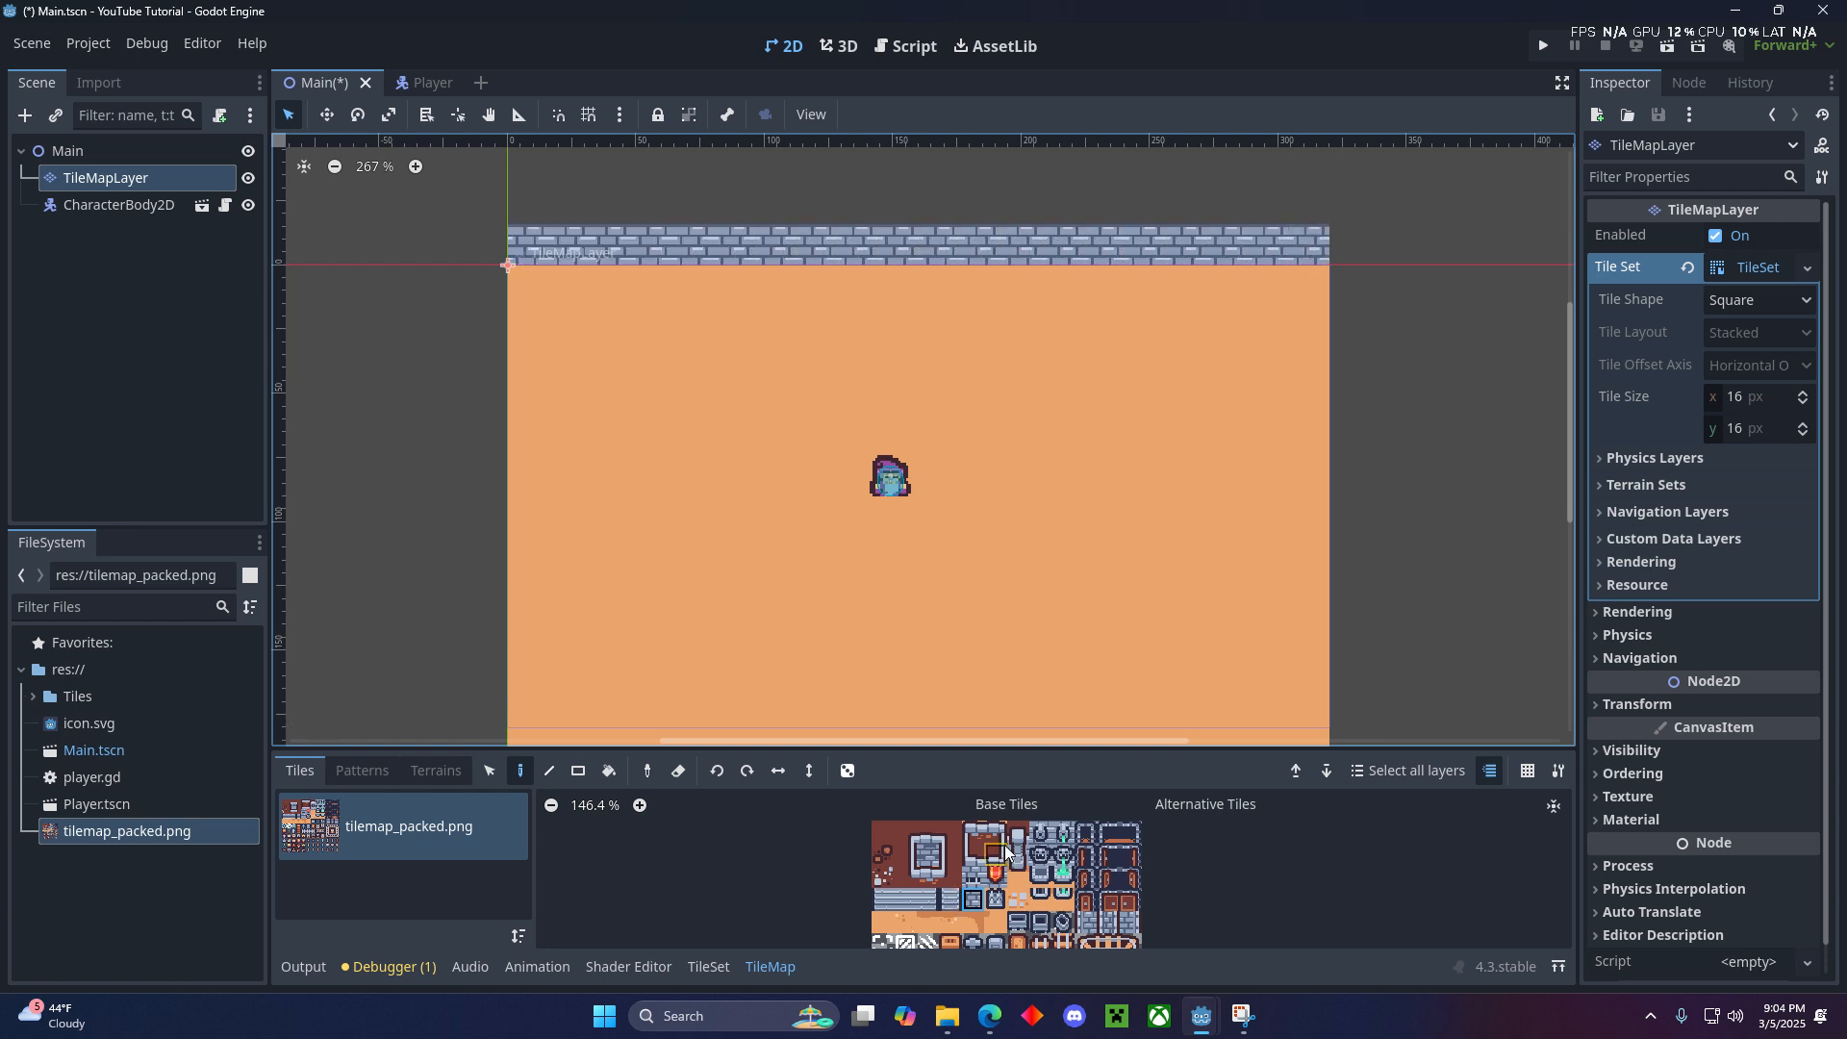
- Replace the two end tiles of the brick row with the left-edge and right-edge brick wall tiles
left_click(1085, 922)
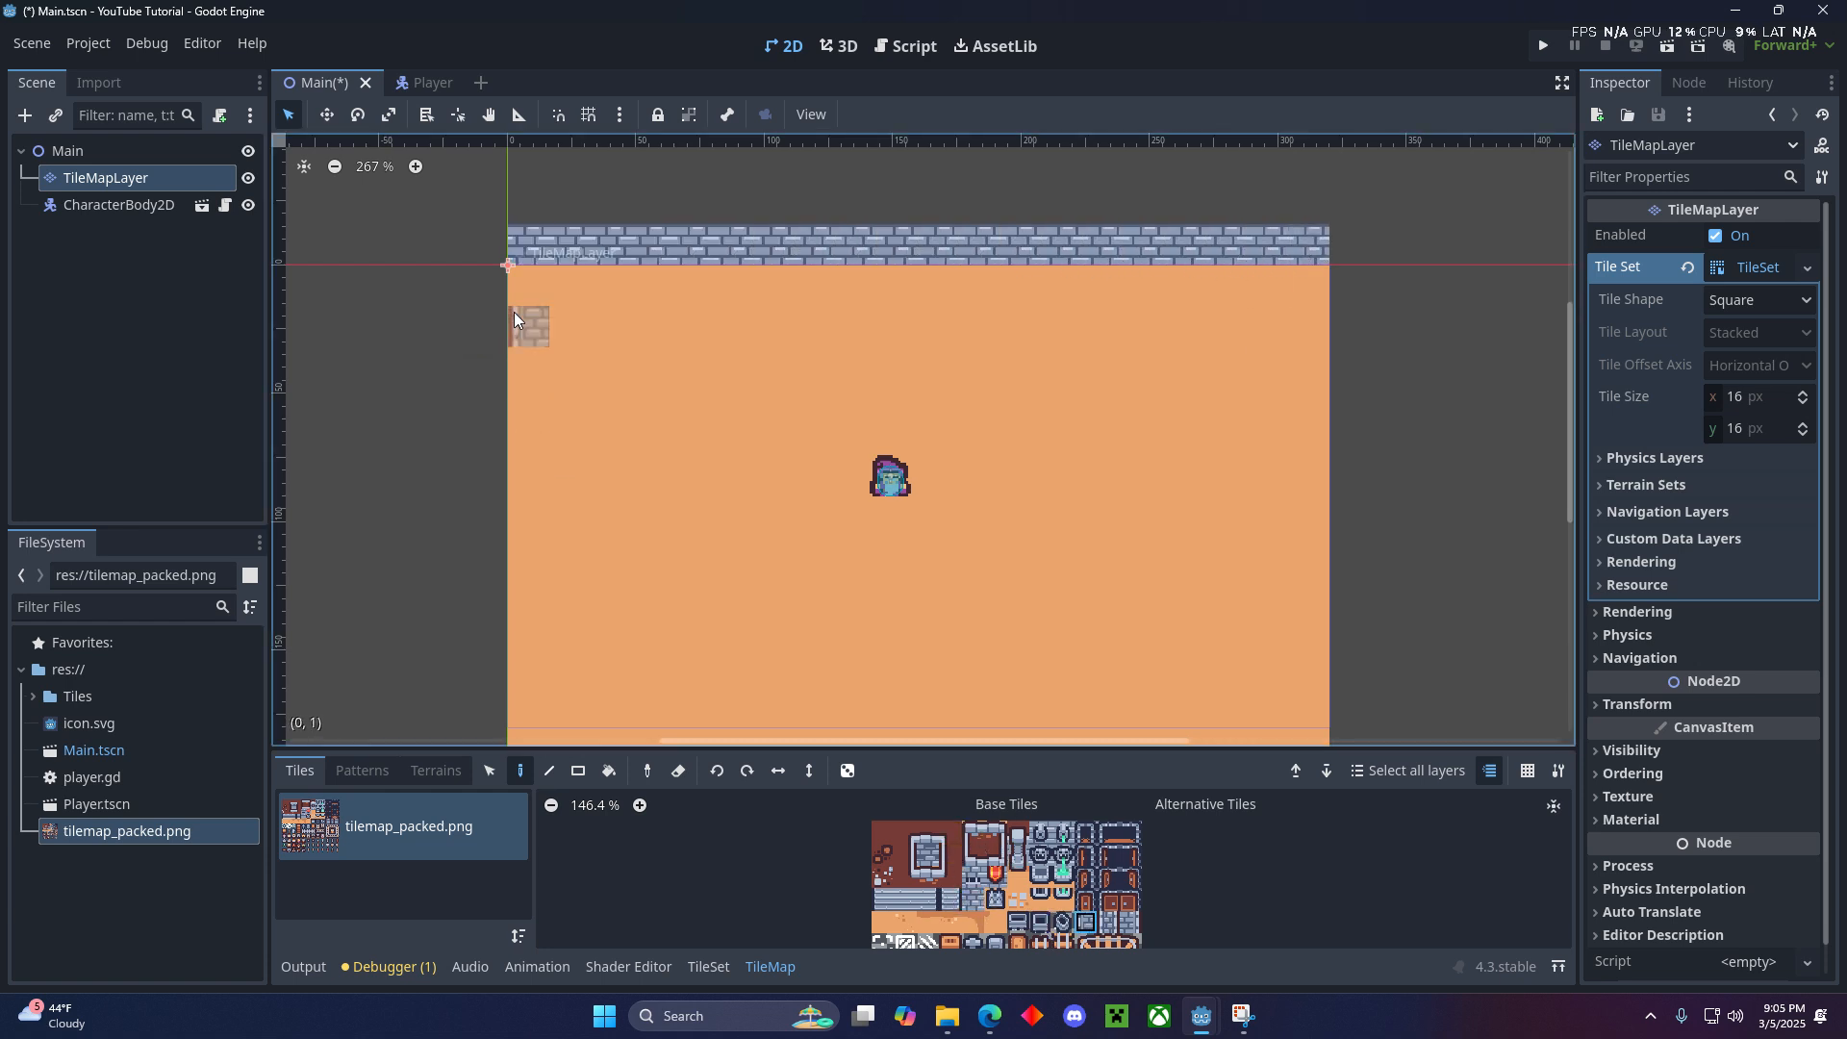
left_click(518, 243)
left_click(1132, 921)
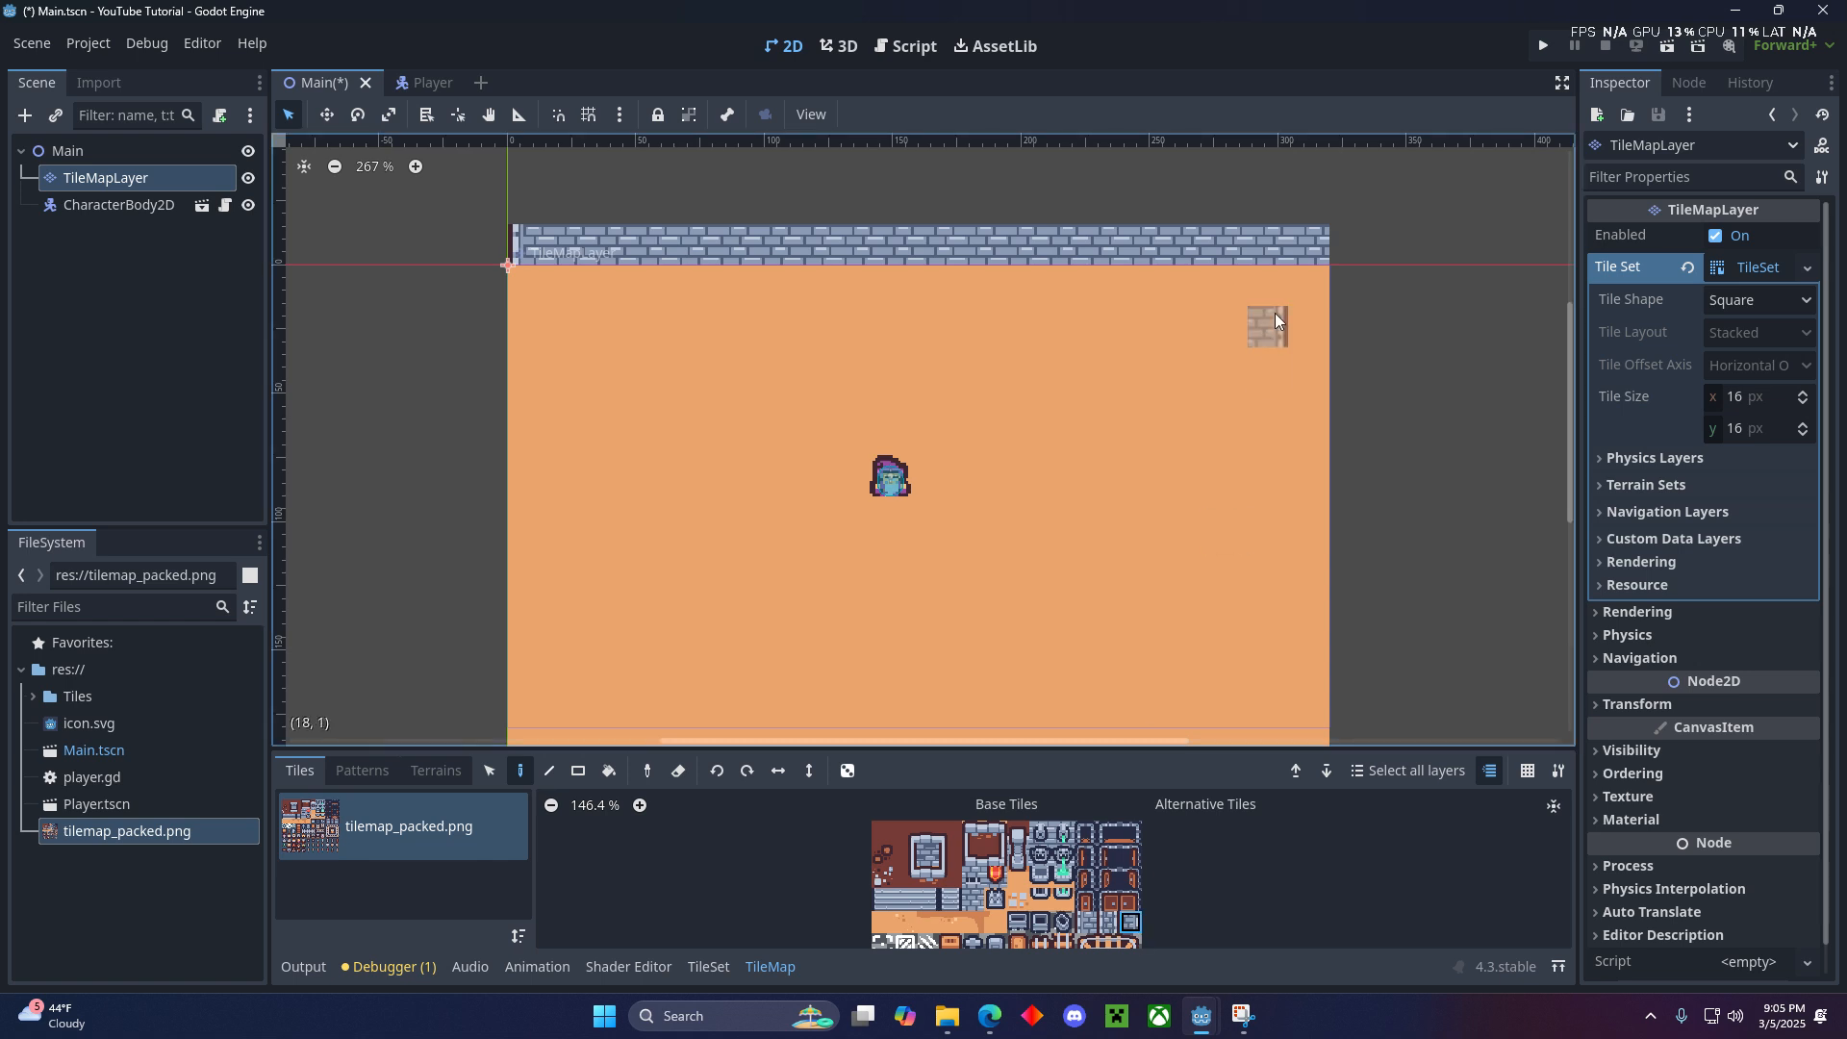
left_click(1324, 229)
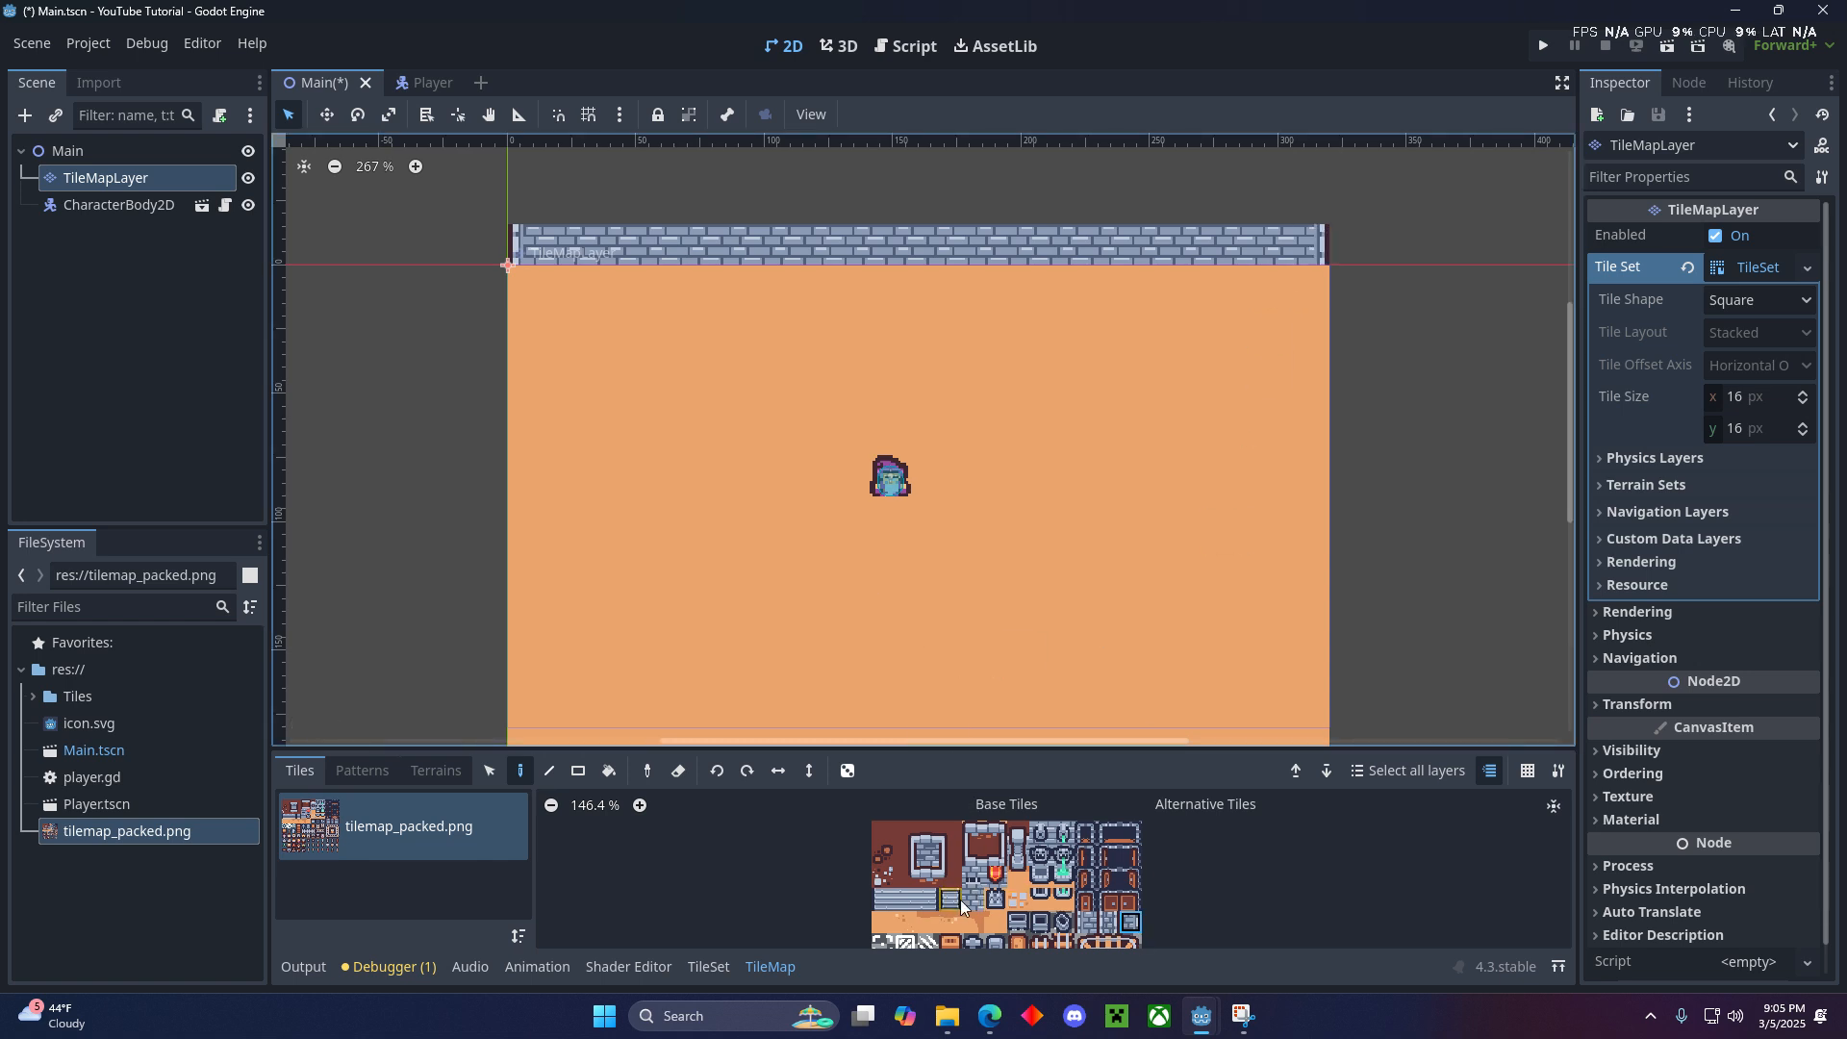
- Paint the wall-top border tiles along row -2 above the bricks, with matching corner tiles at (-1, -2) and (20, -2)
left_click(967, 839)
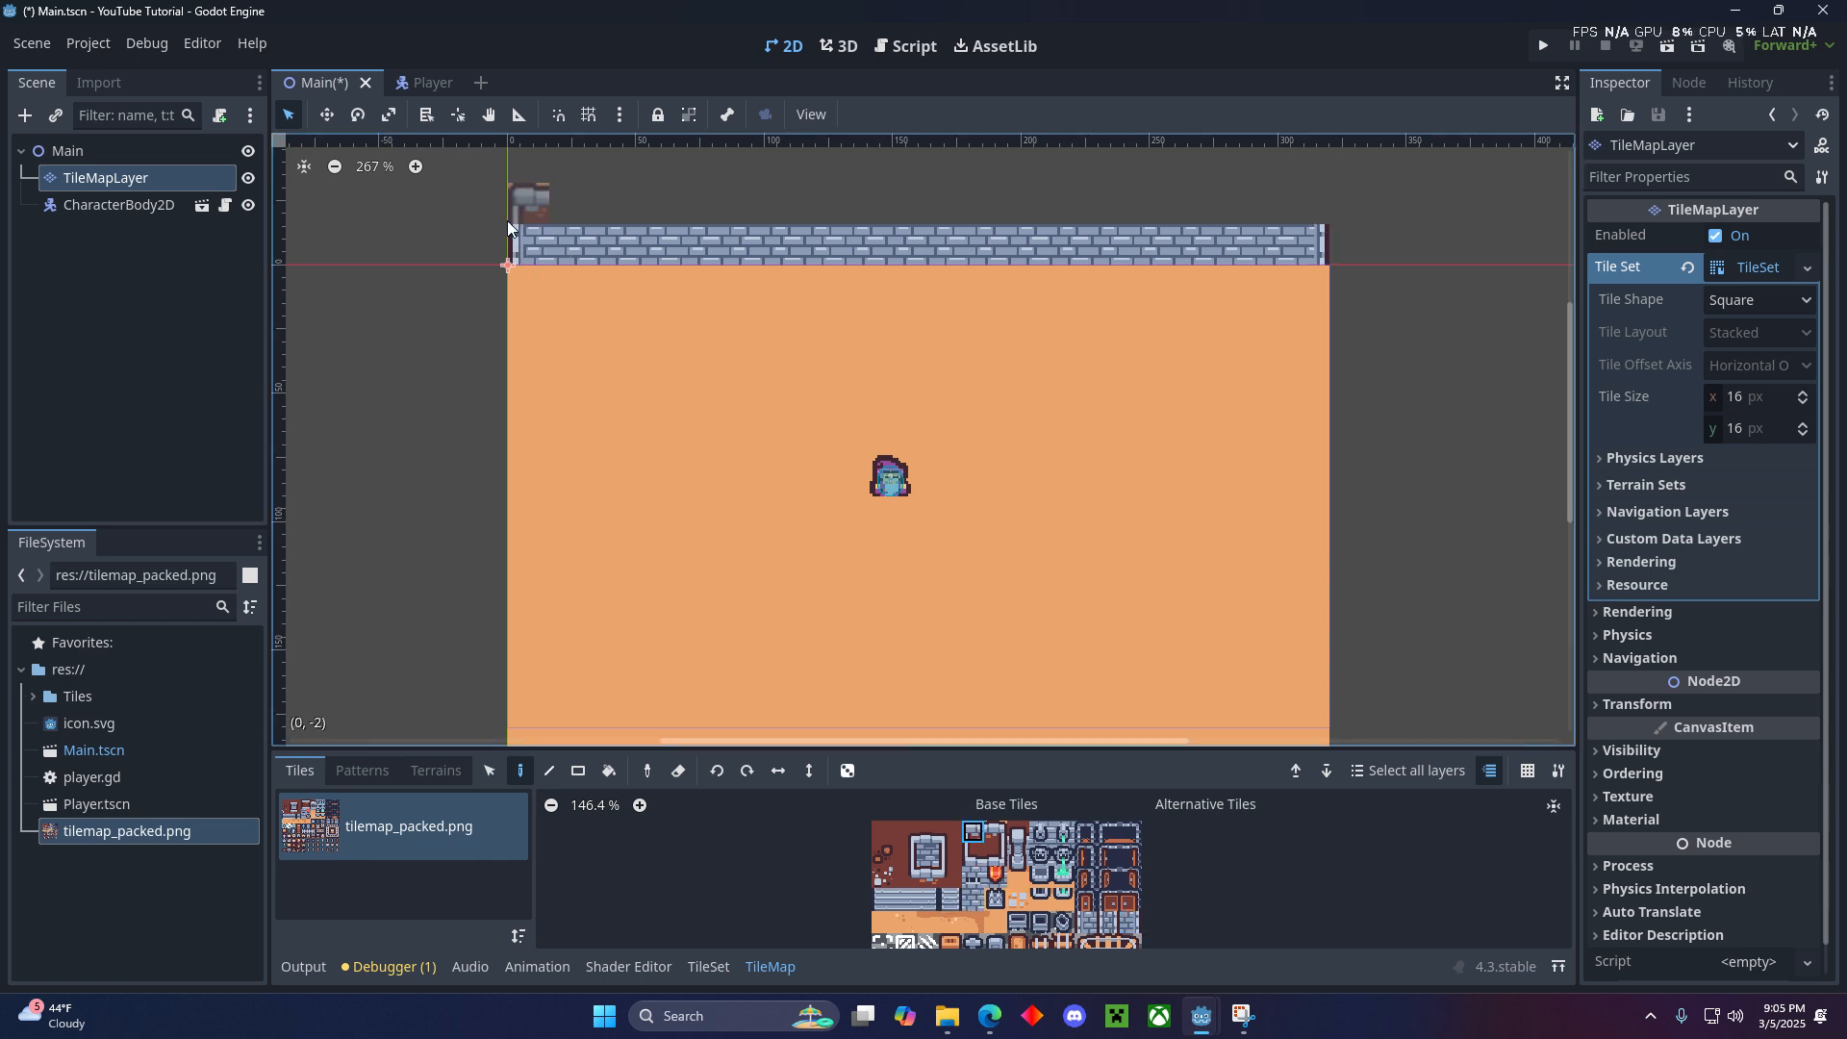
left_click(904, 833)
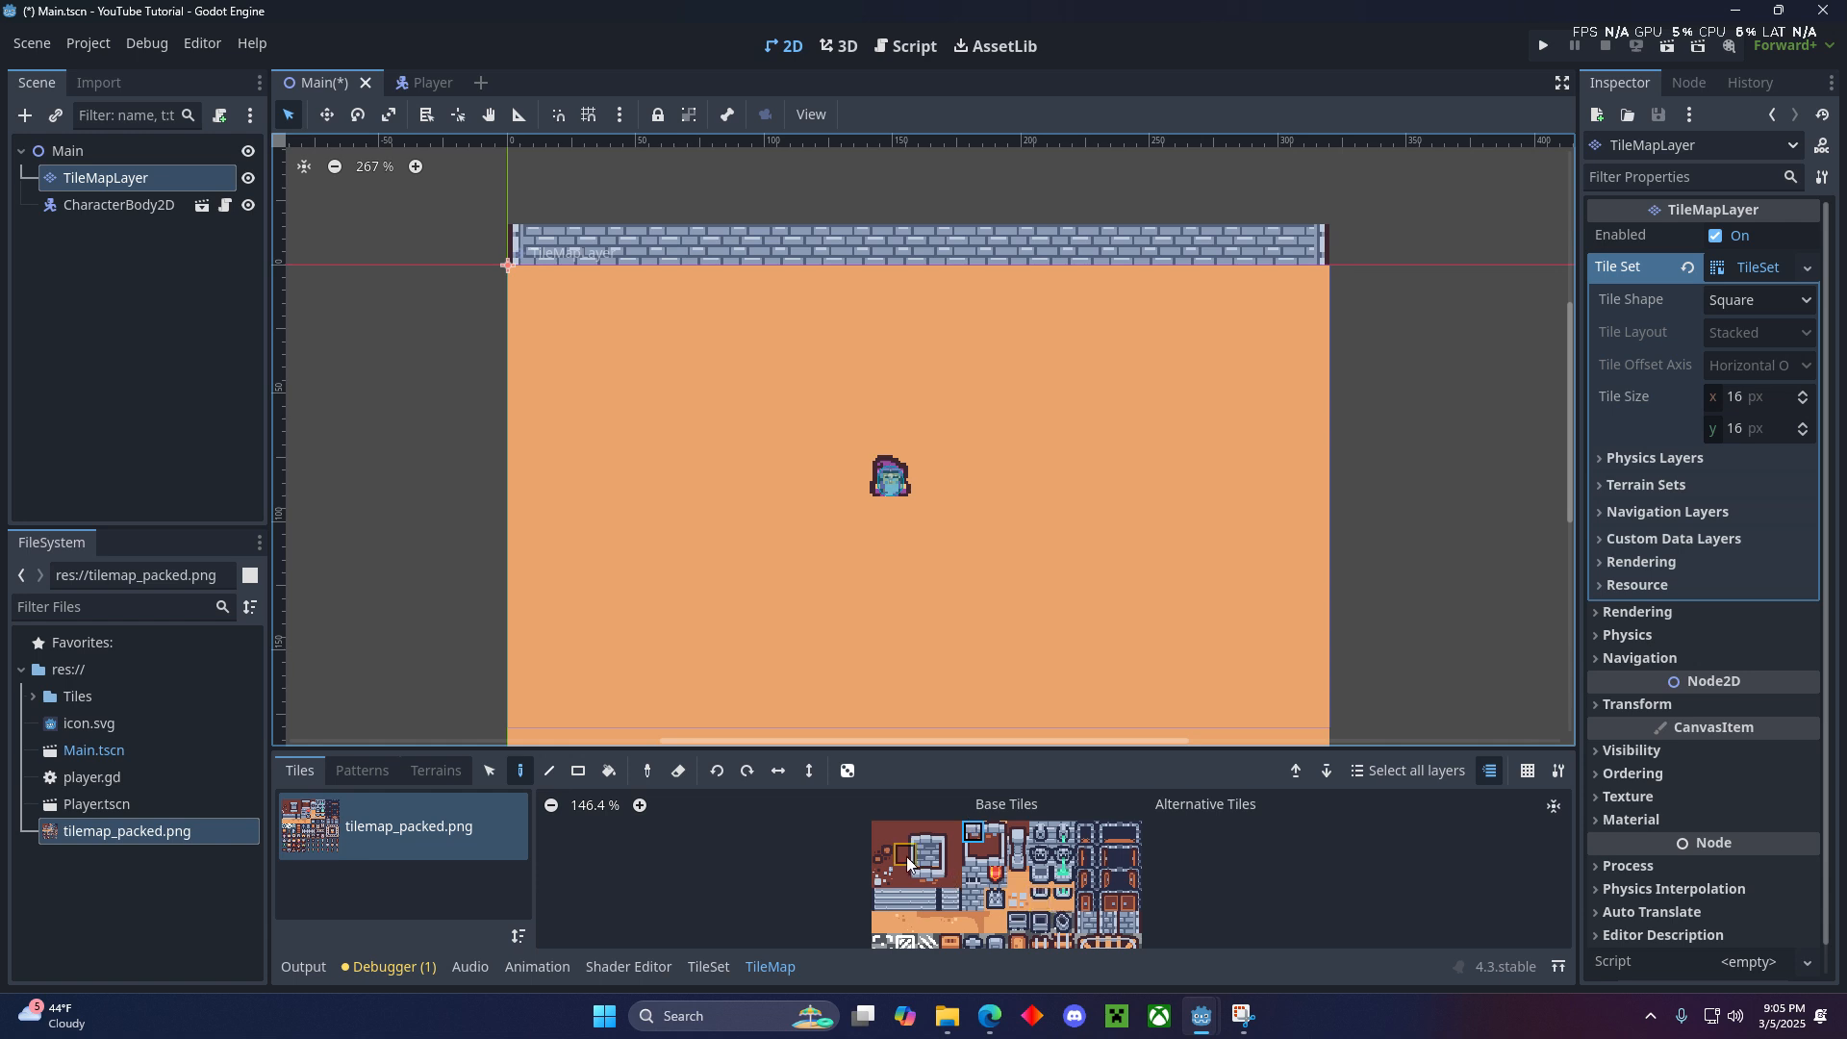
left_click(497, 213)
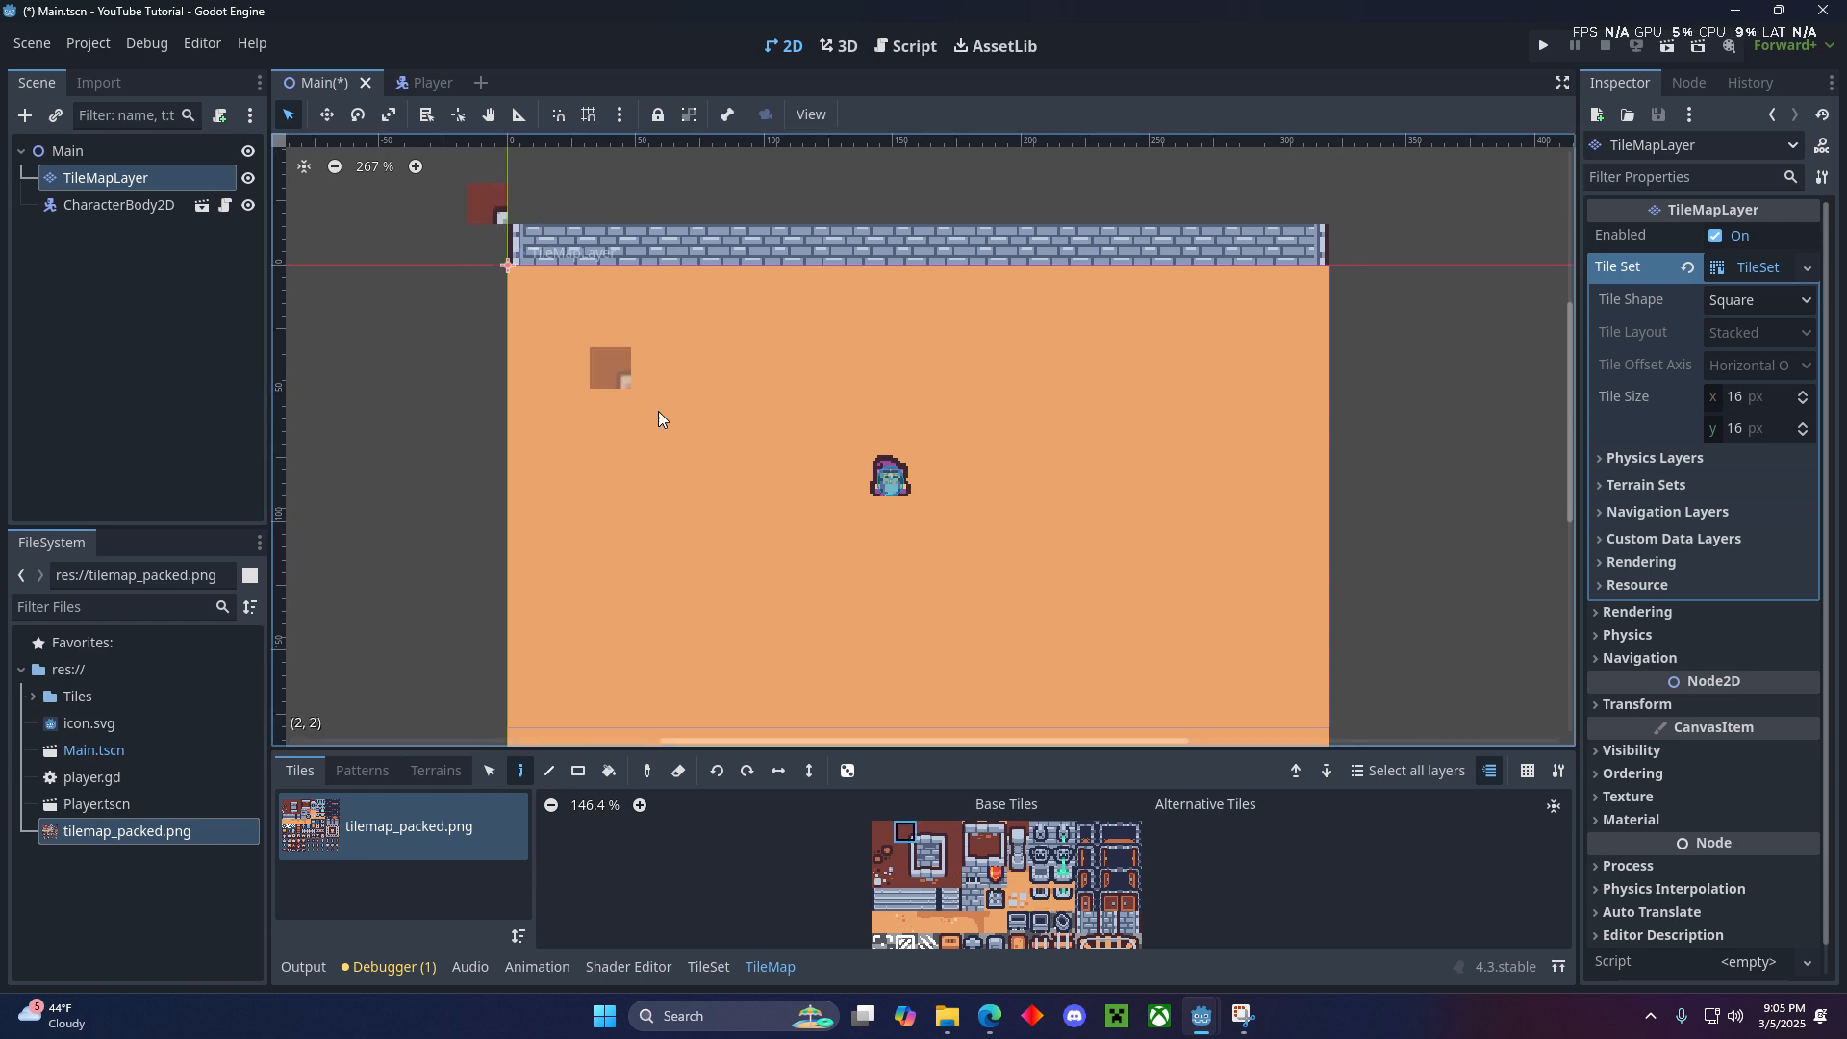
left_click(931, 833)
left_click_drag(535, 206, 1258, 210)
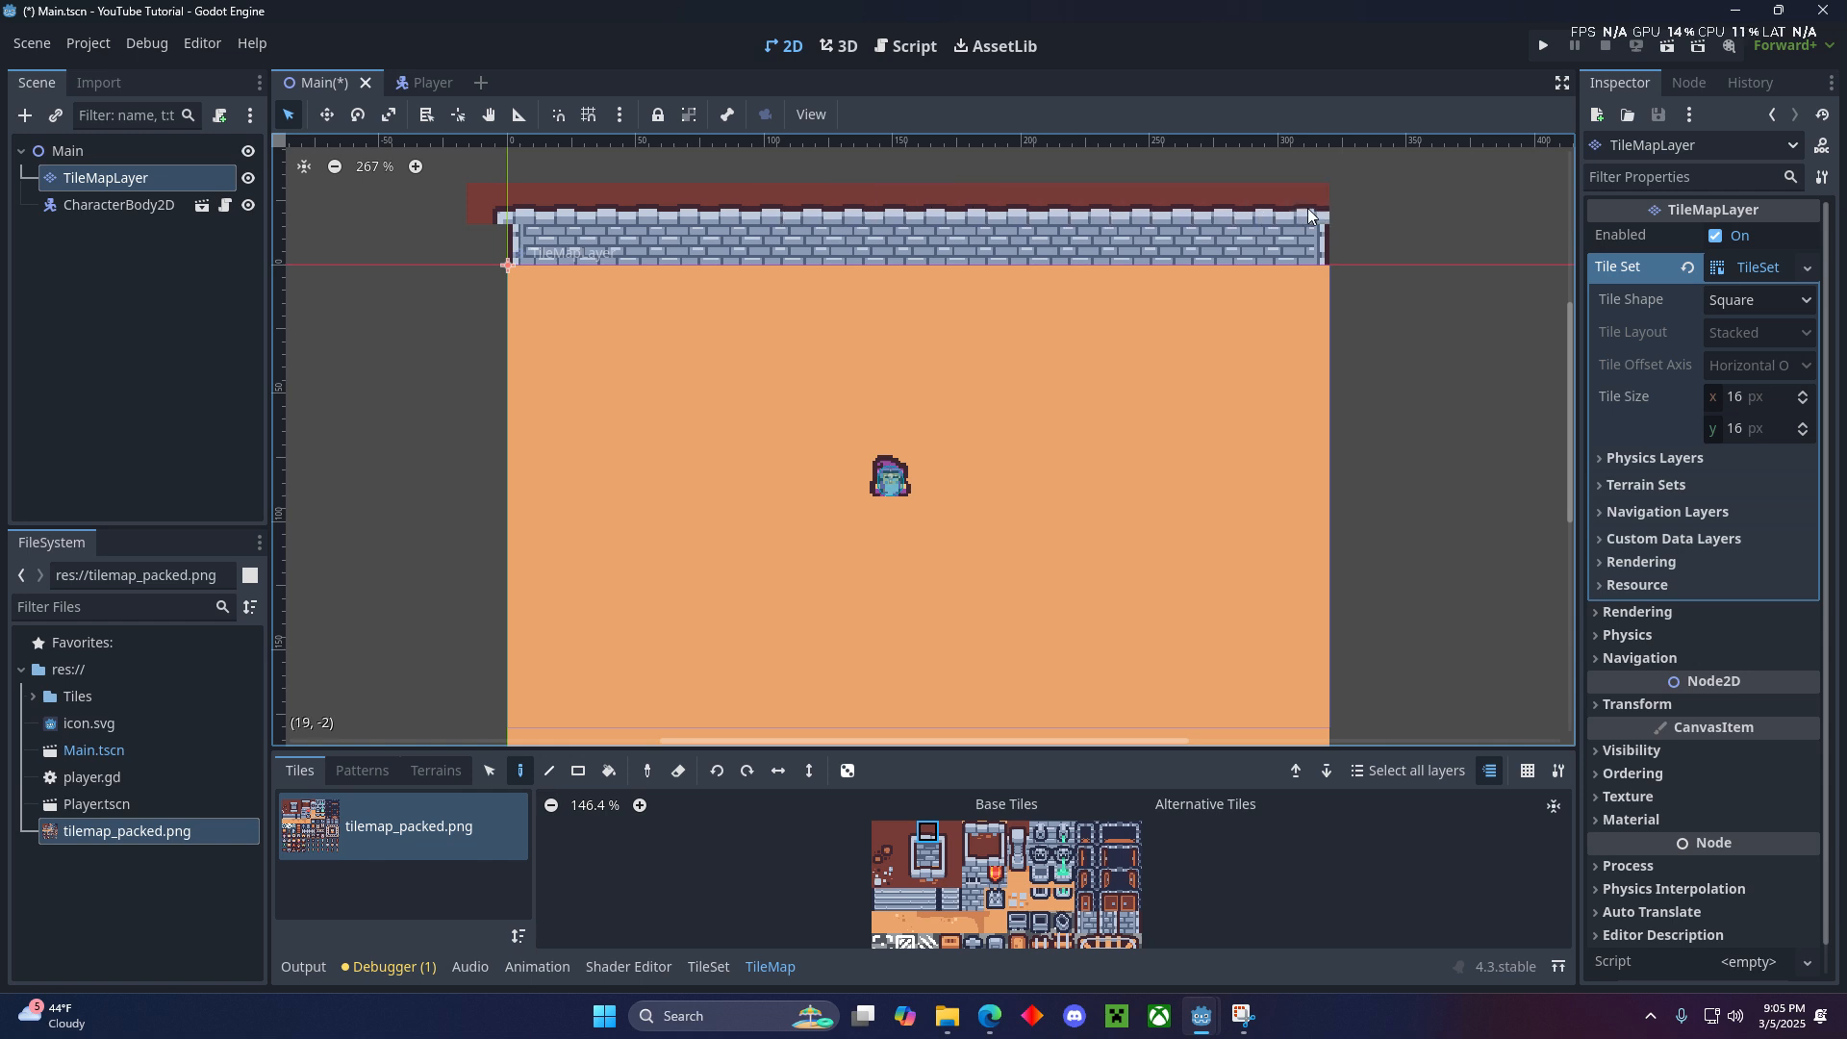
left_click(951, 833)
left_click(1341, 219)
- Paint the right side wall down column 20, from the upper-right corner to the floor's last row, using the right-edge border tile
left_click(956, 851)
left_click(1342, 251)
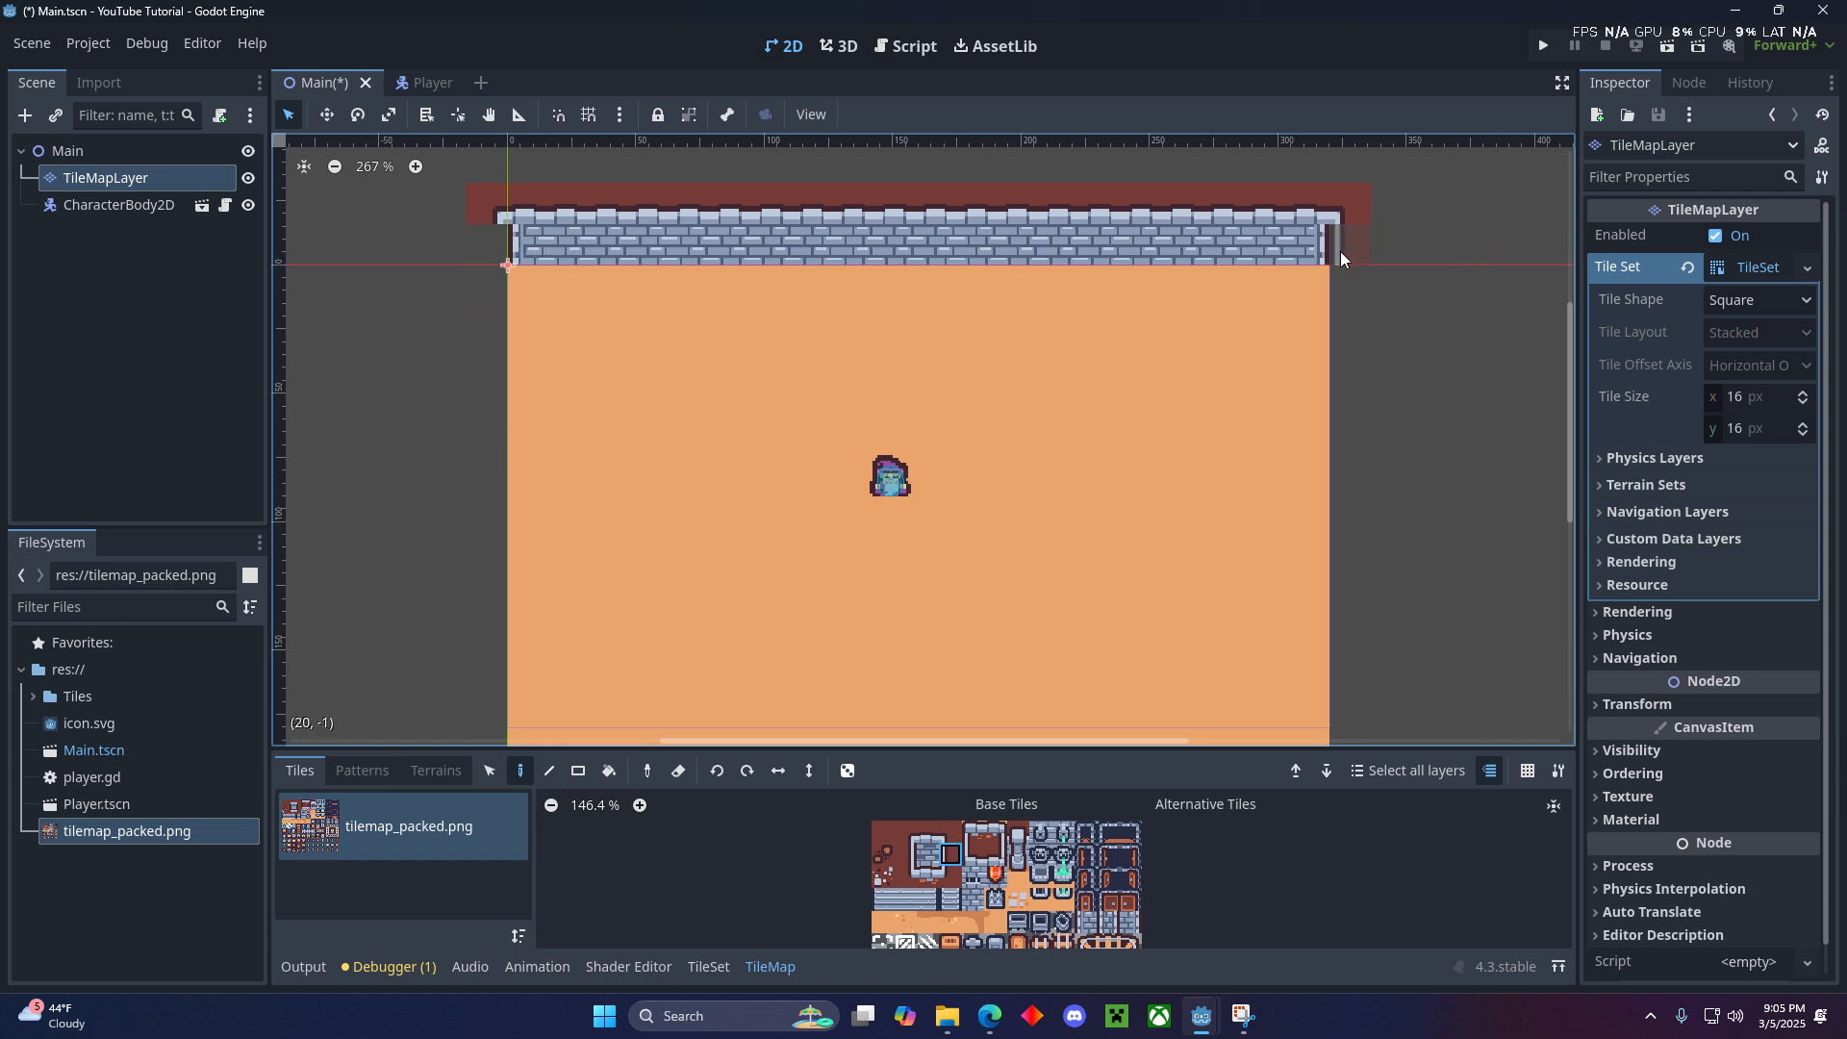
left_click_drag(1341, 251, 1349, 279)
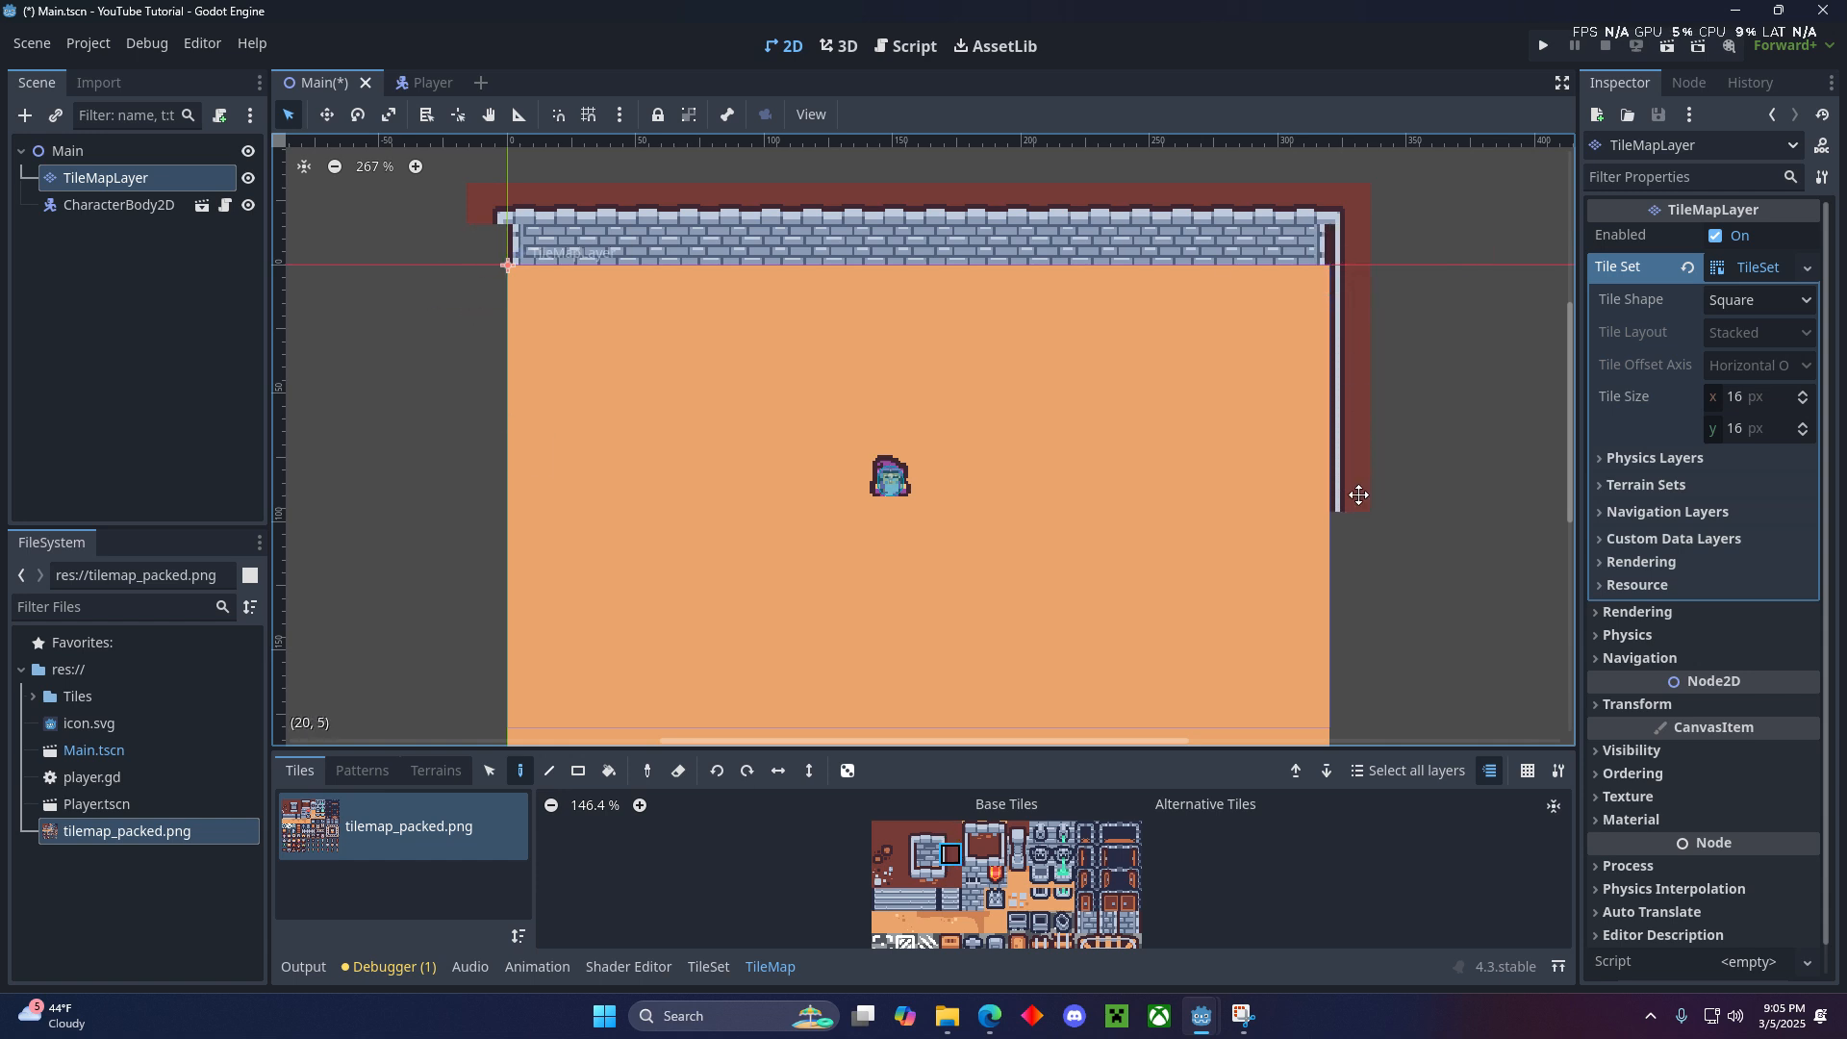
middle_click_drag(1359, 494, 1297, 352)
left_click_drag(1295, 361, 1288, 604)
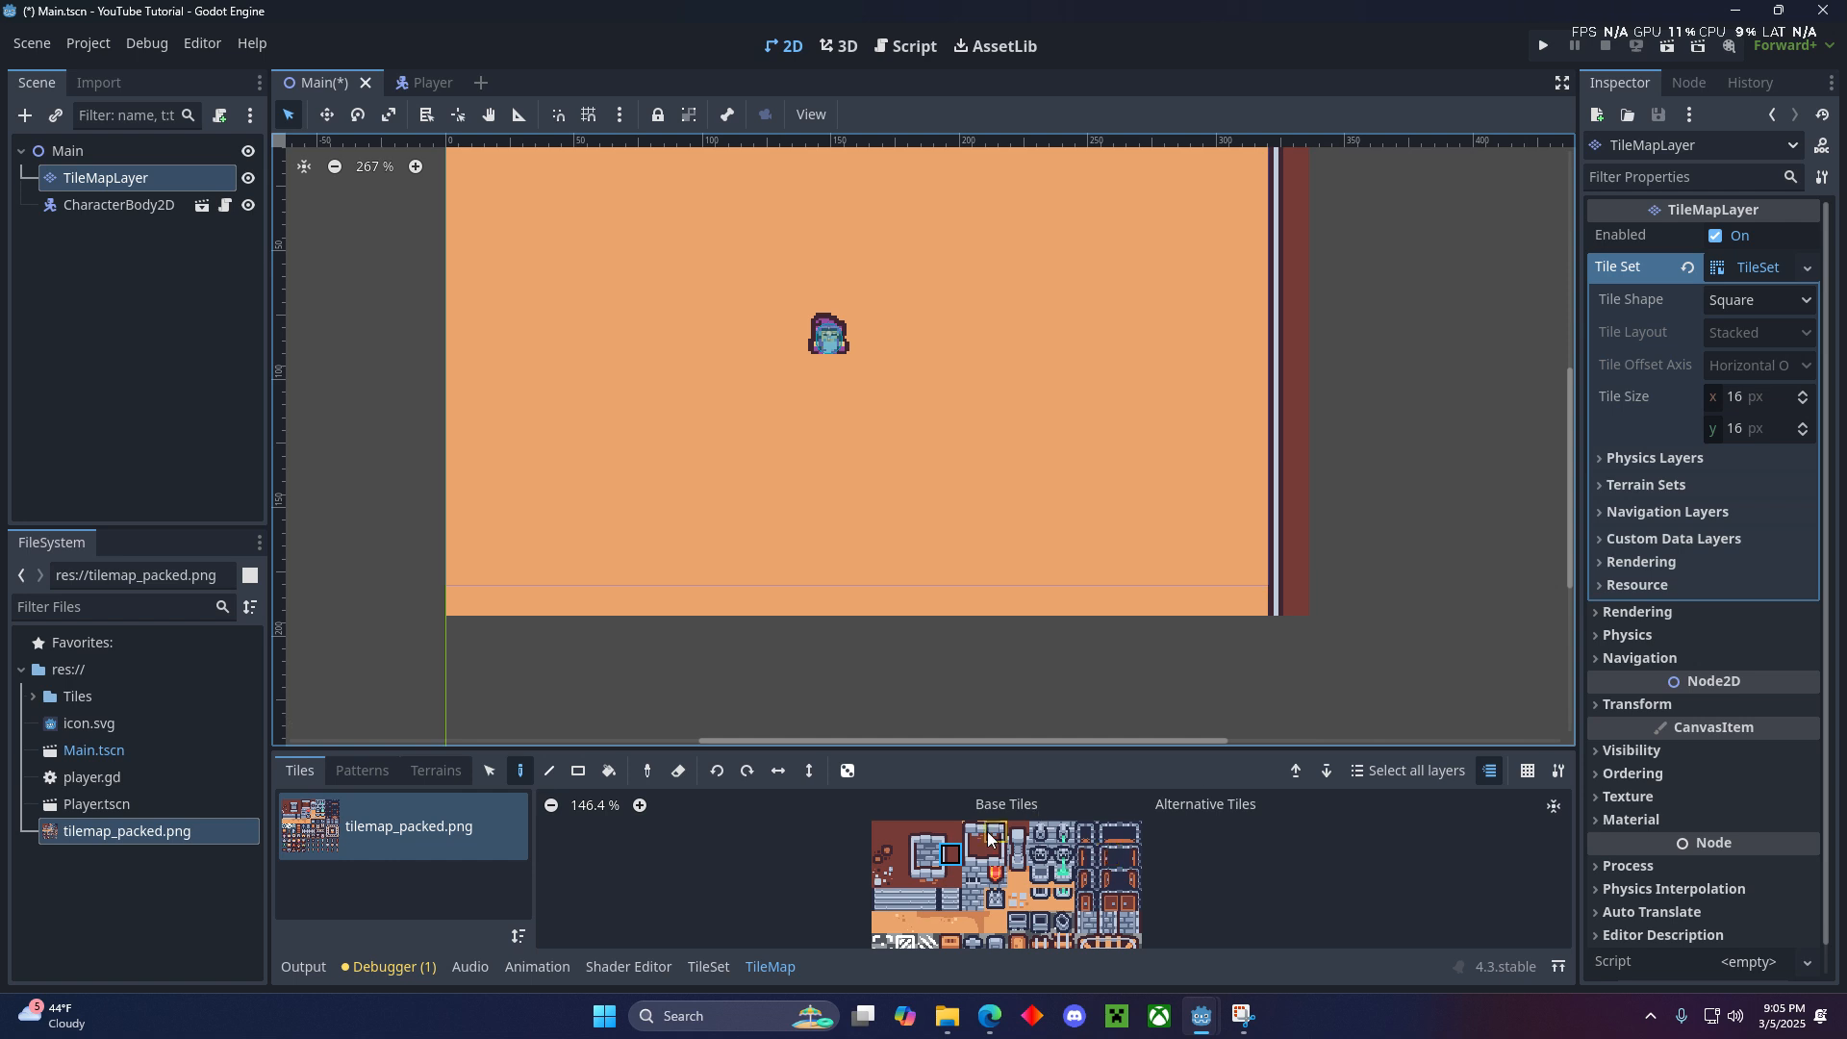
- Paint the lower wall along row 11, with the lower-right corner at (20, 11), border tiles between, and the lower-left corner at (-1, 11)
left_click(950, 877)
left_click(1290, 598)
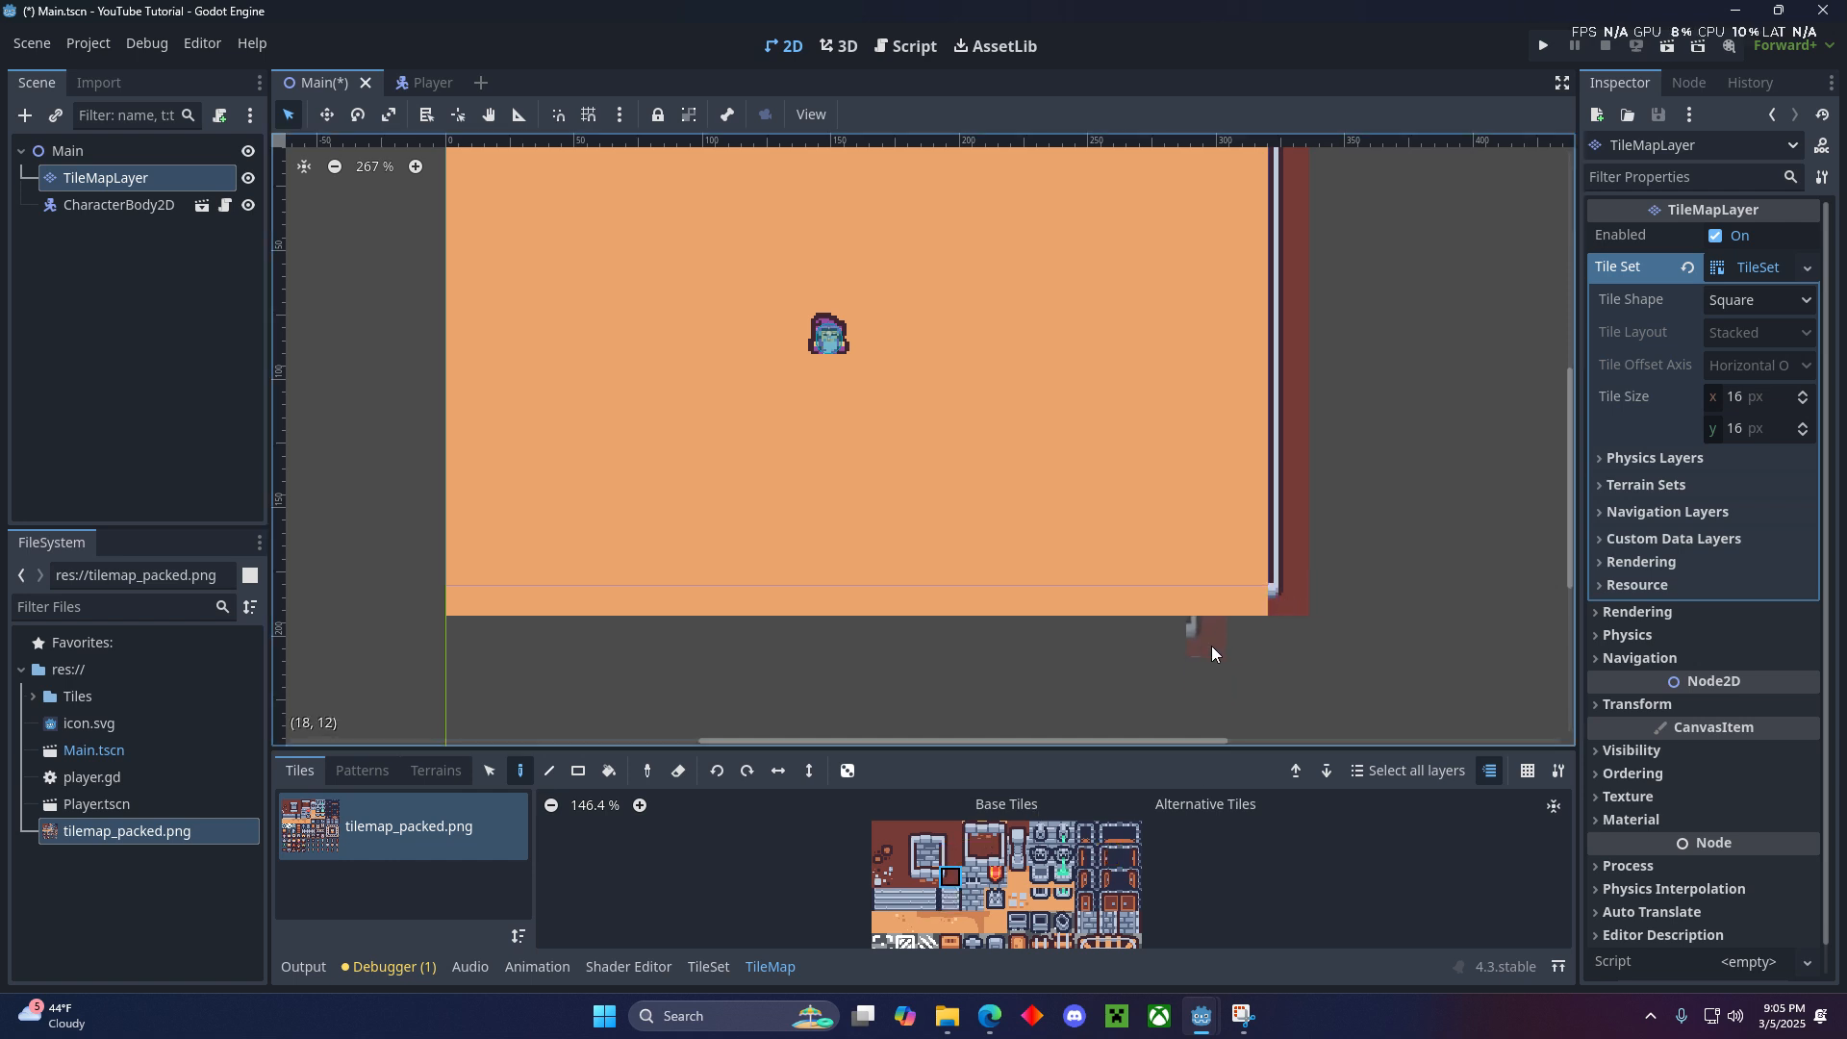
left_click(928, 875)
left_click(1251, 600)
left_click_drag(1249, 599, 593, 597)
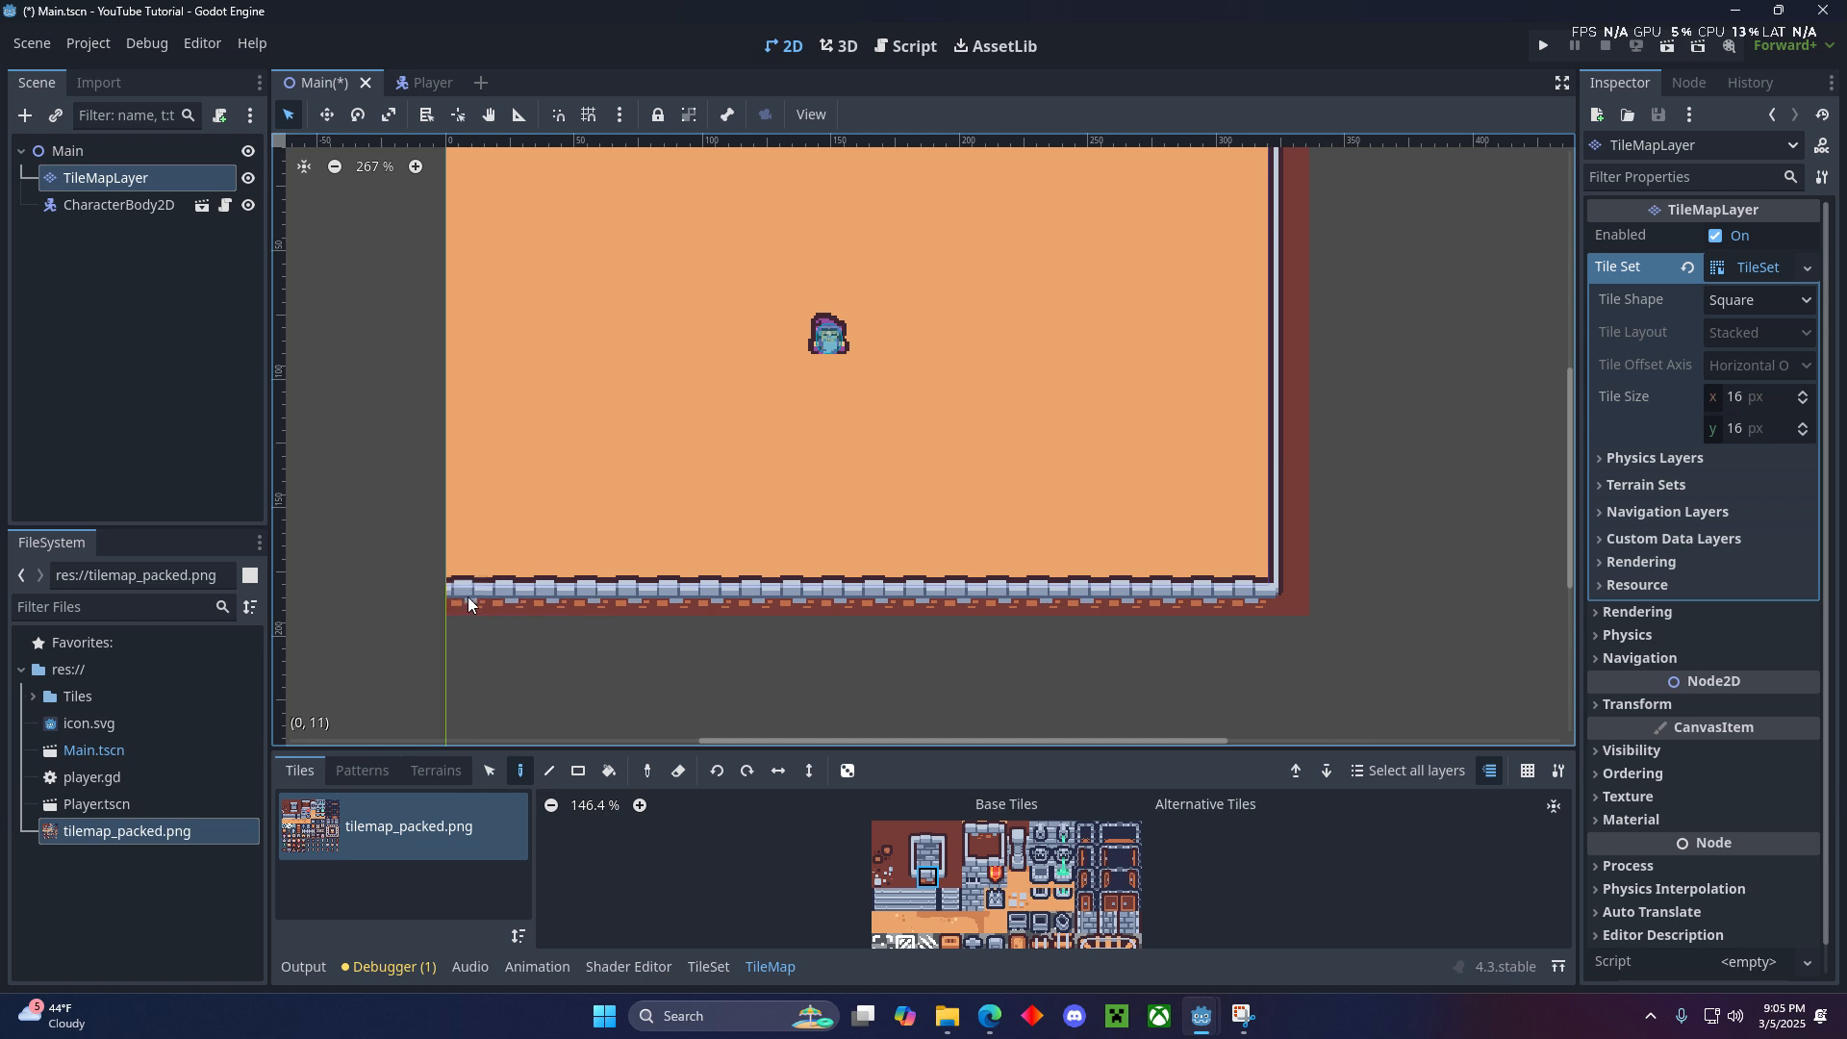
left_click(904, 877)
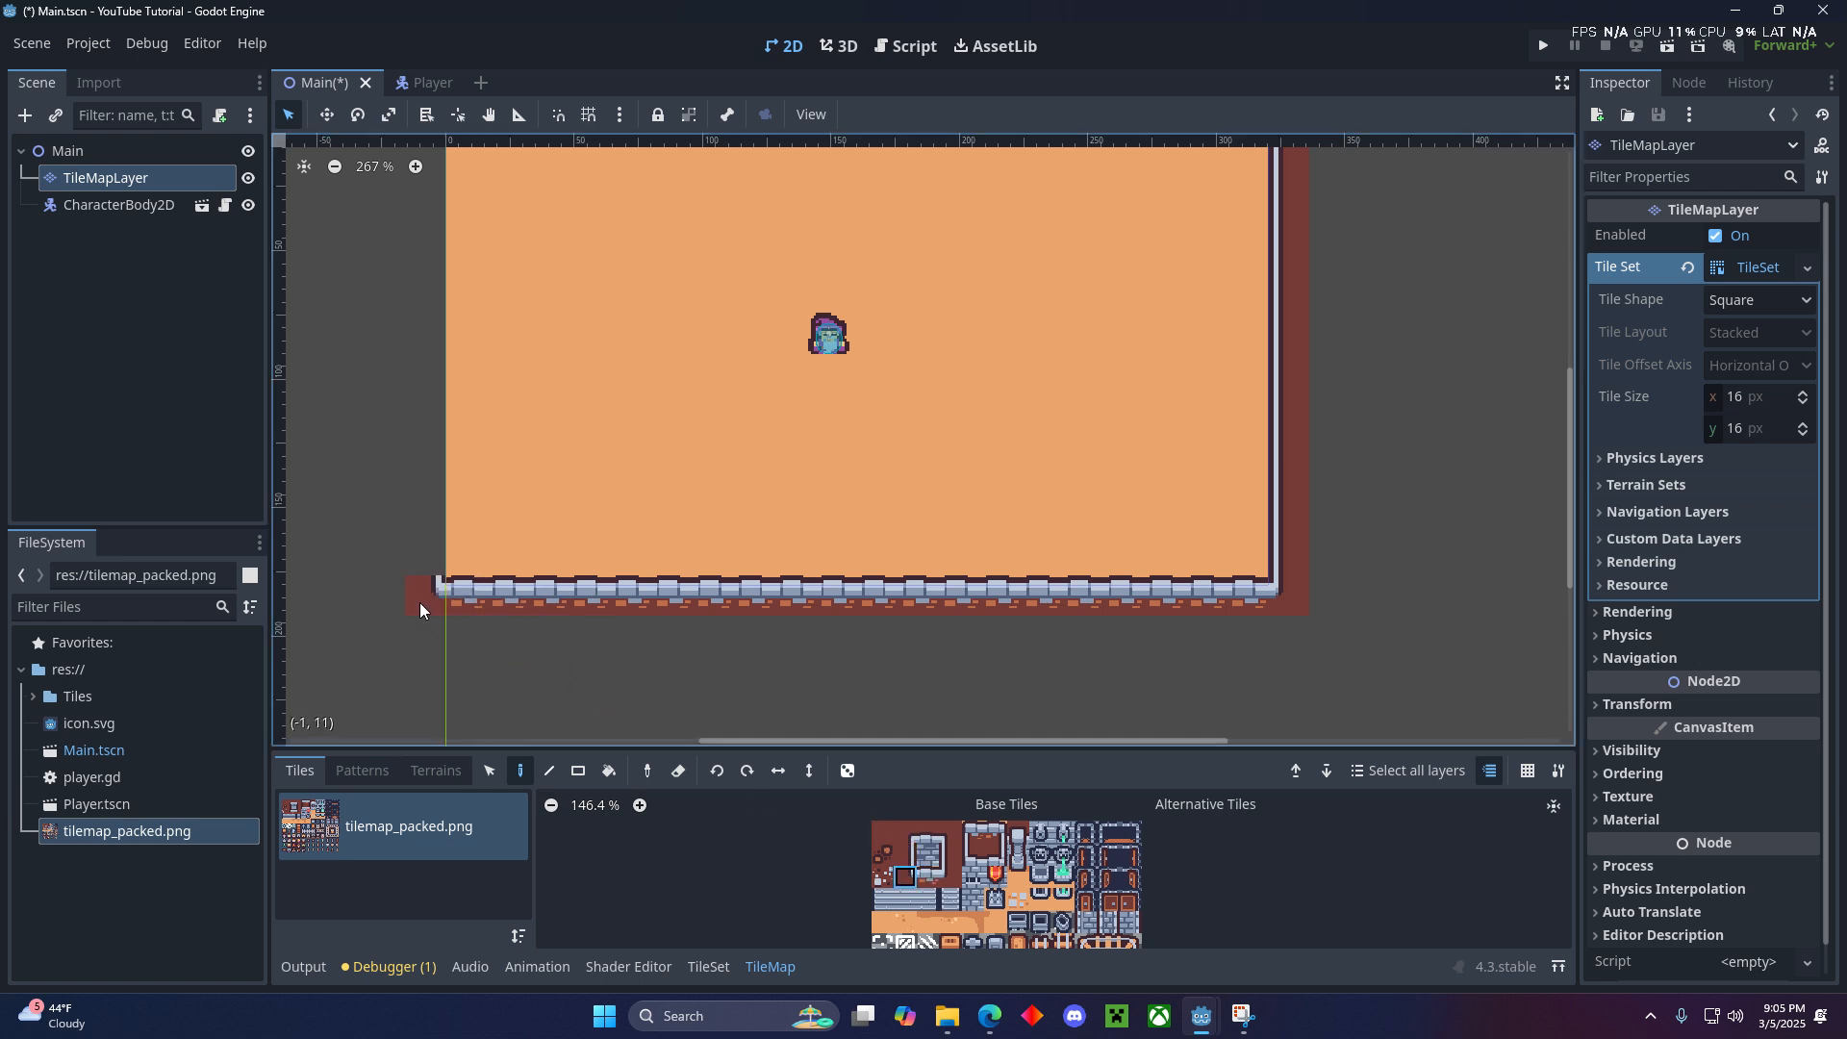
- Paint the left side wall along column -1 between the two left corners using the left-edge border tile, and save the Main scene
middle_click_drag(701, 595, 1147, 224)
scroll(1147, 223, "down", 1)
left_click(949, 531)
middle_click_drag(944, 494, 916, 423)
scroll(916, 421, "down", 1)
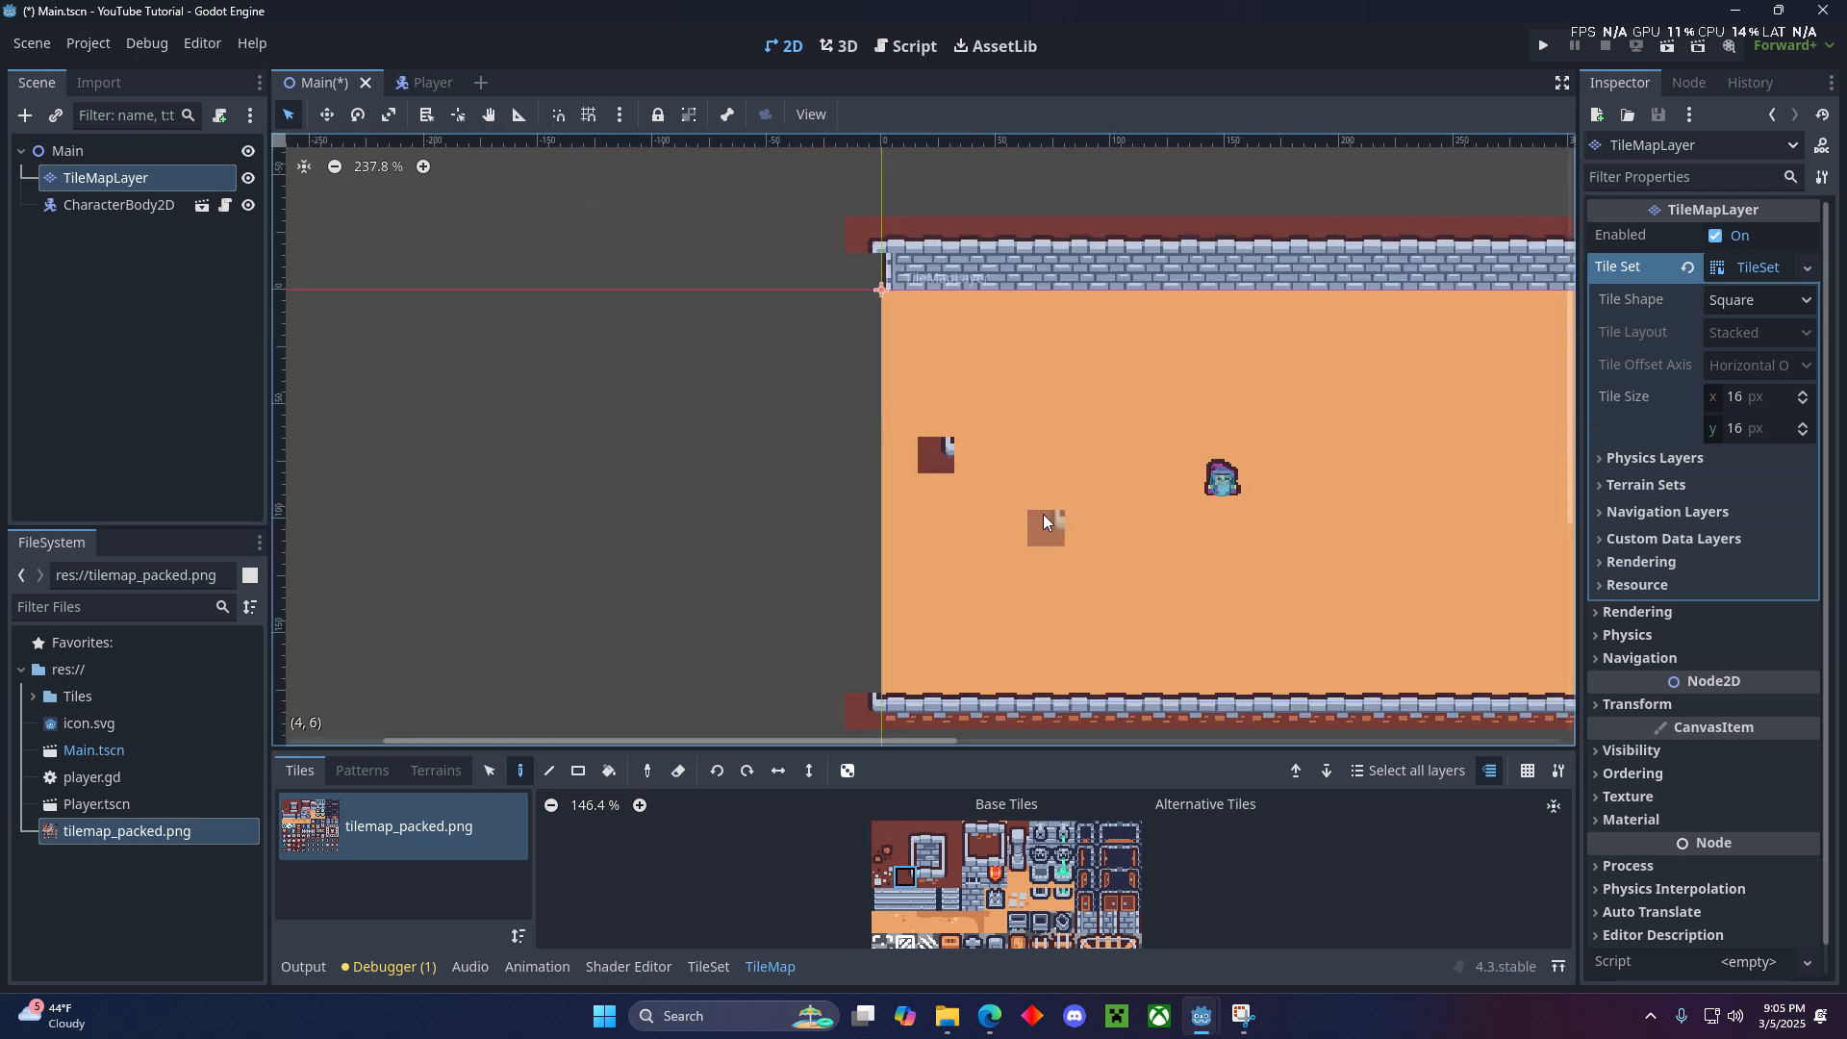
key("ctrl+z")
left_click(899, 859)
mouse_move(862, 683)
left_mouse_down()
mouse_move(873, 505)
mouse_move(852, 459)
left_mouse_up()
key("ctrl+z")
left_click_drag(851, 662, 847, 277)
left_click(205, 408)
key("ctrl+s")
scroll(1242, 412, "down", 1)
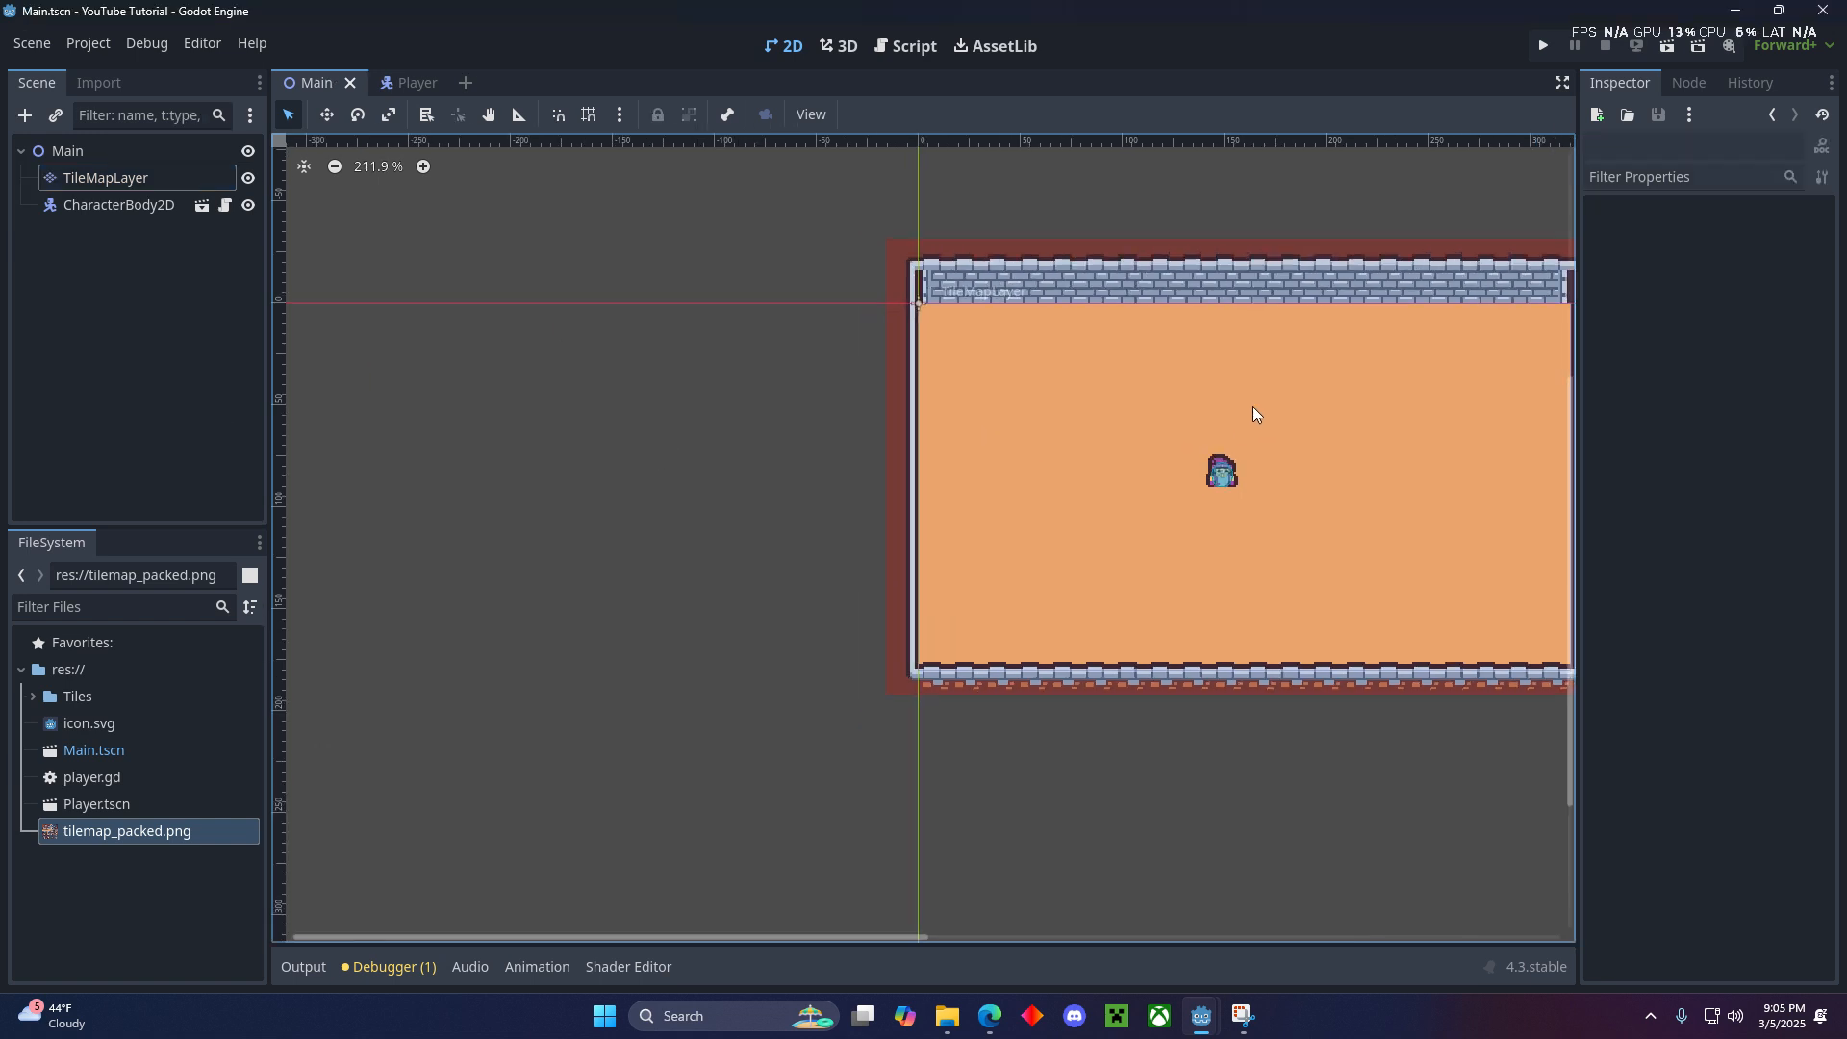
scroll(1278, 456, "down", 2)
middle_click_drag(1280, 459, 1022, 468)
scroll(1023, 470, "up", 4)
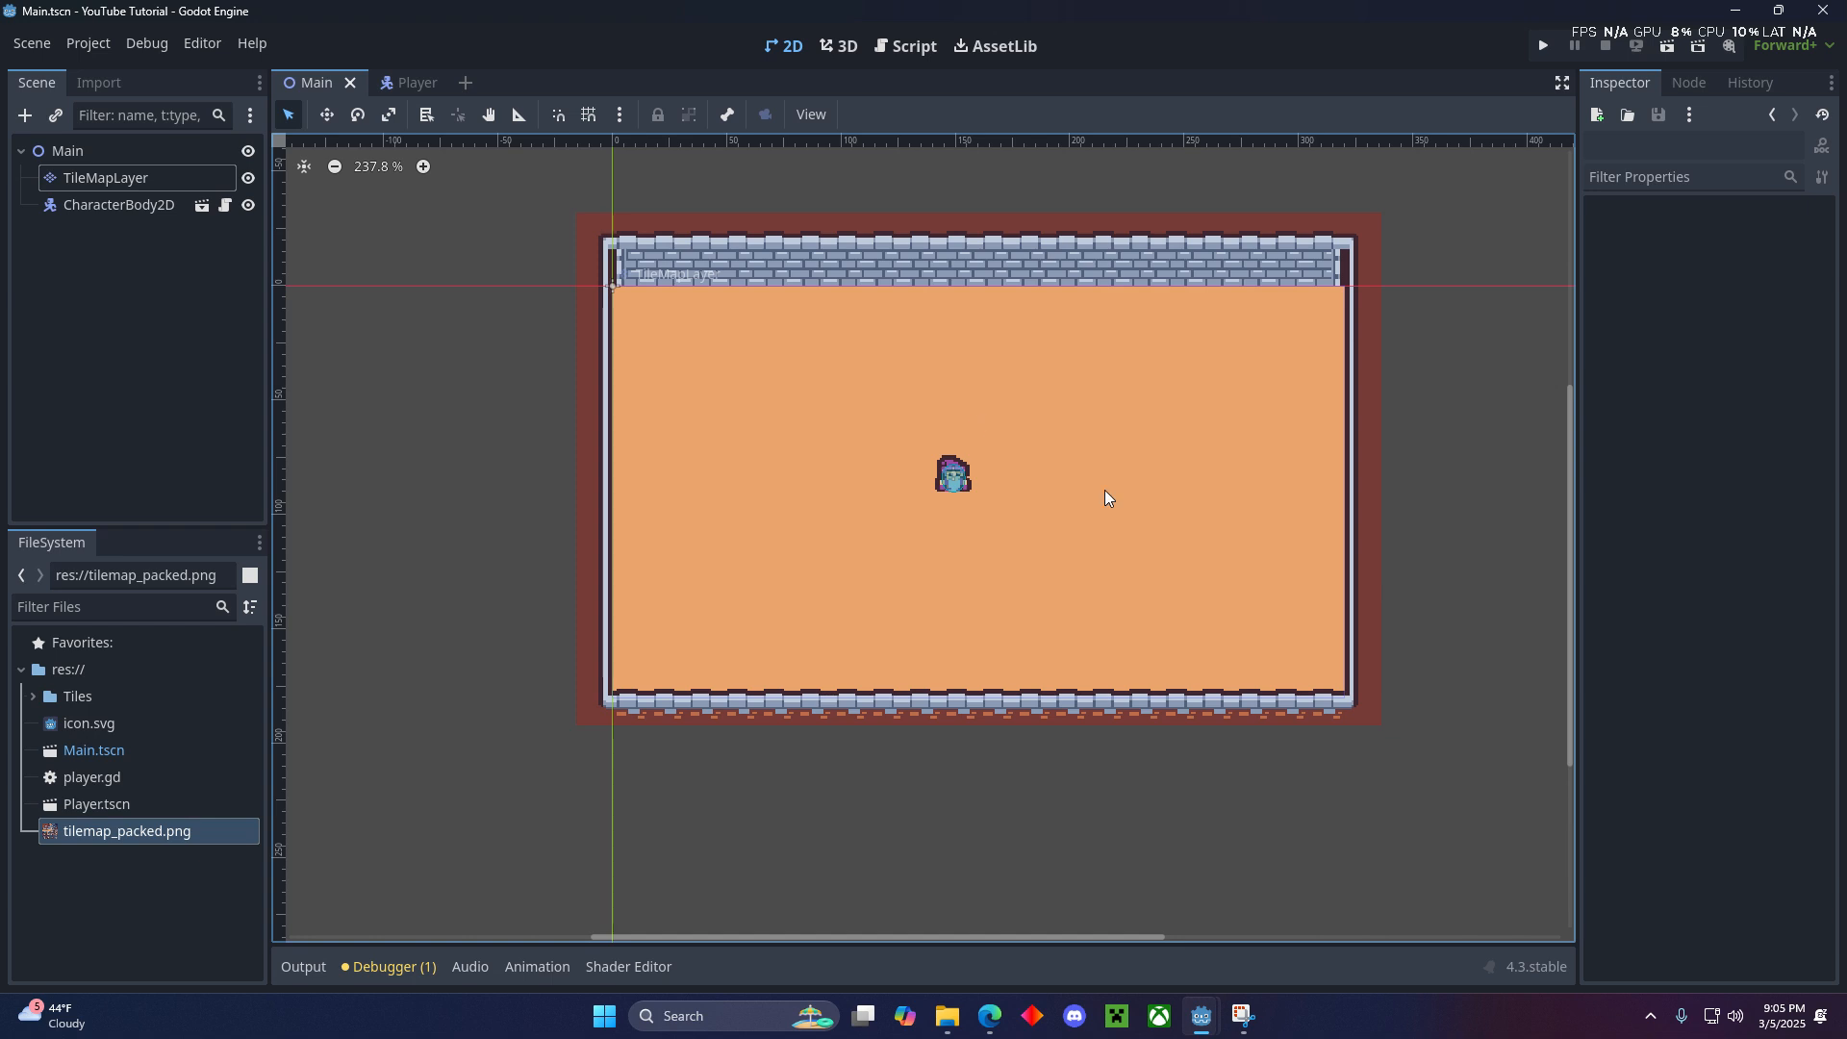
scroll(1120, 539, "up", 1)
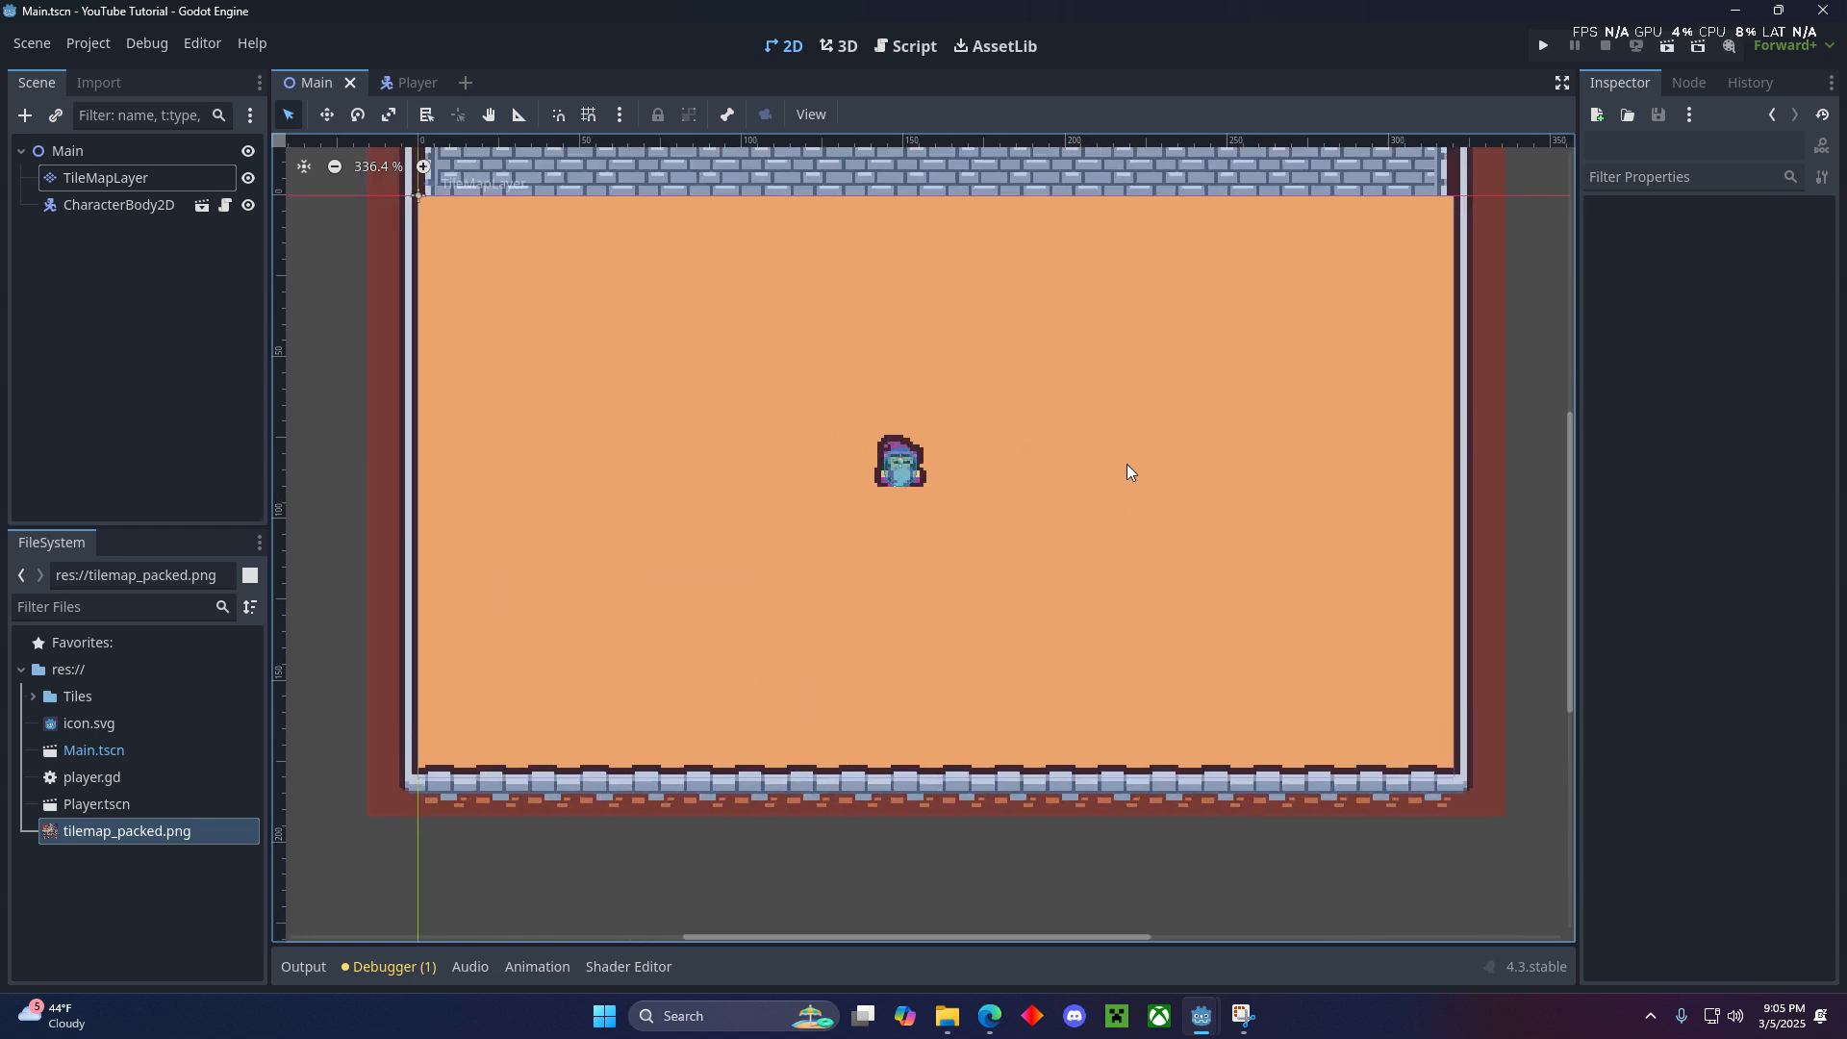
middle_click_drag(1126, 475, 1190, 543)
- Run the game, walk the wizard in all four directions over the new floor, and close the game window
left_click(1550, 40)
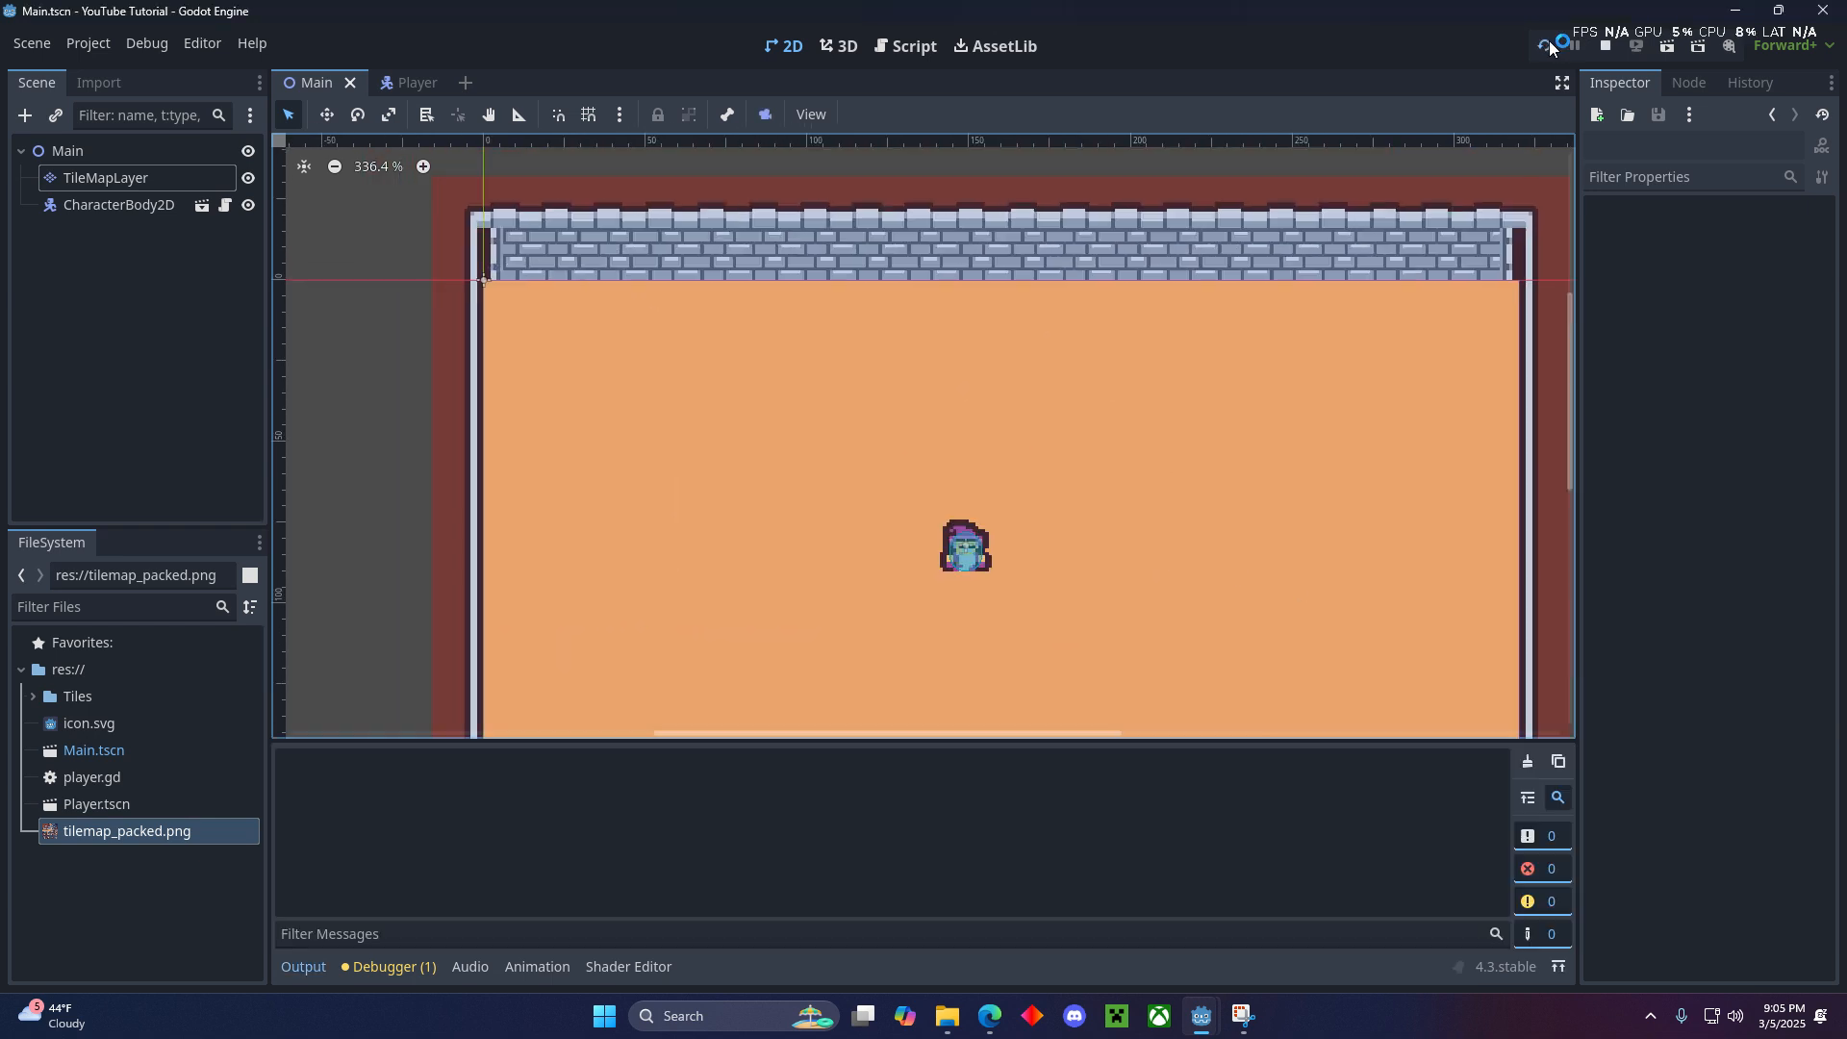
key("d")
key("w")
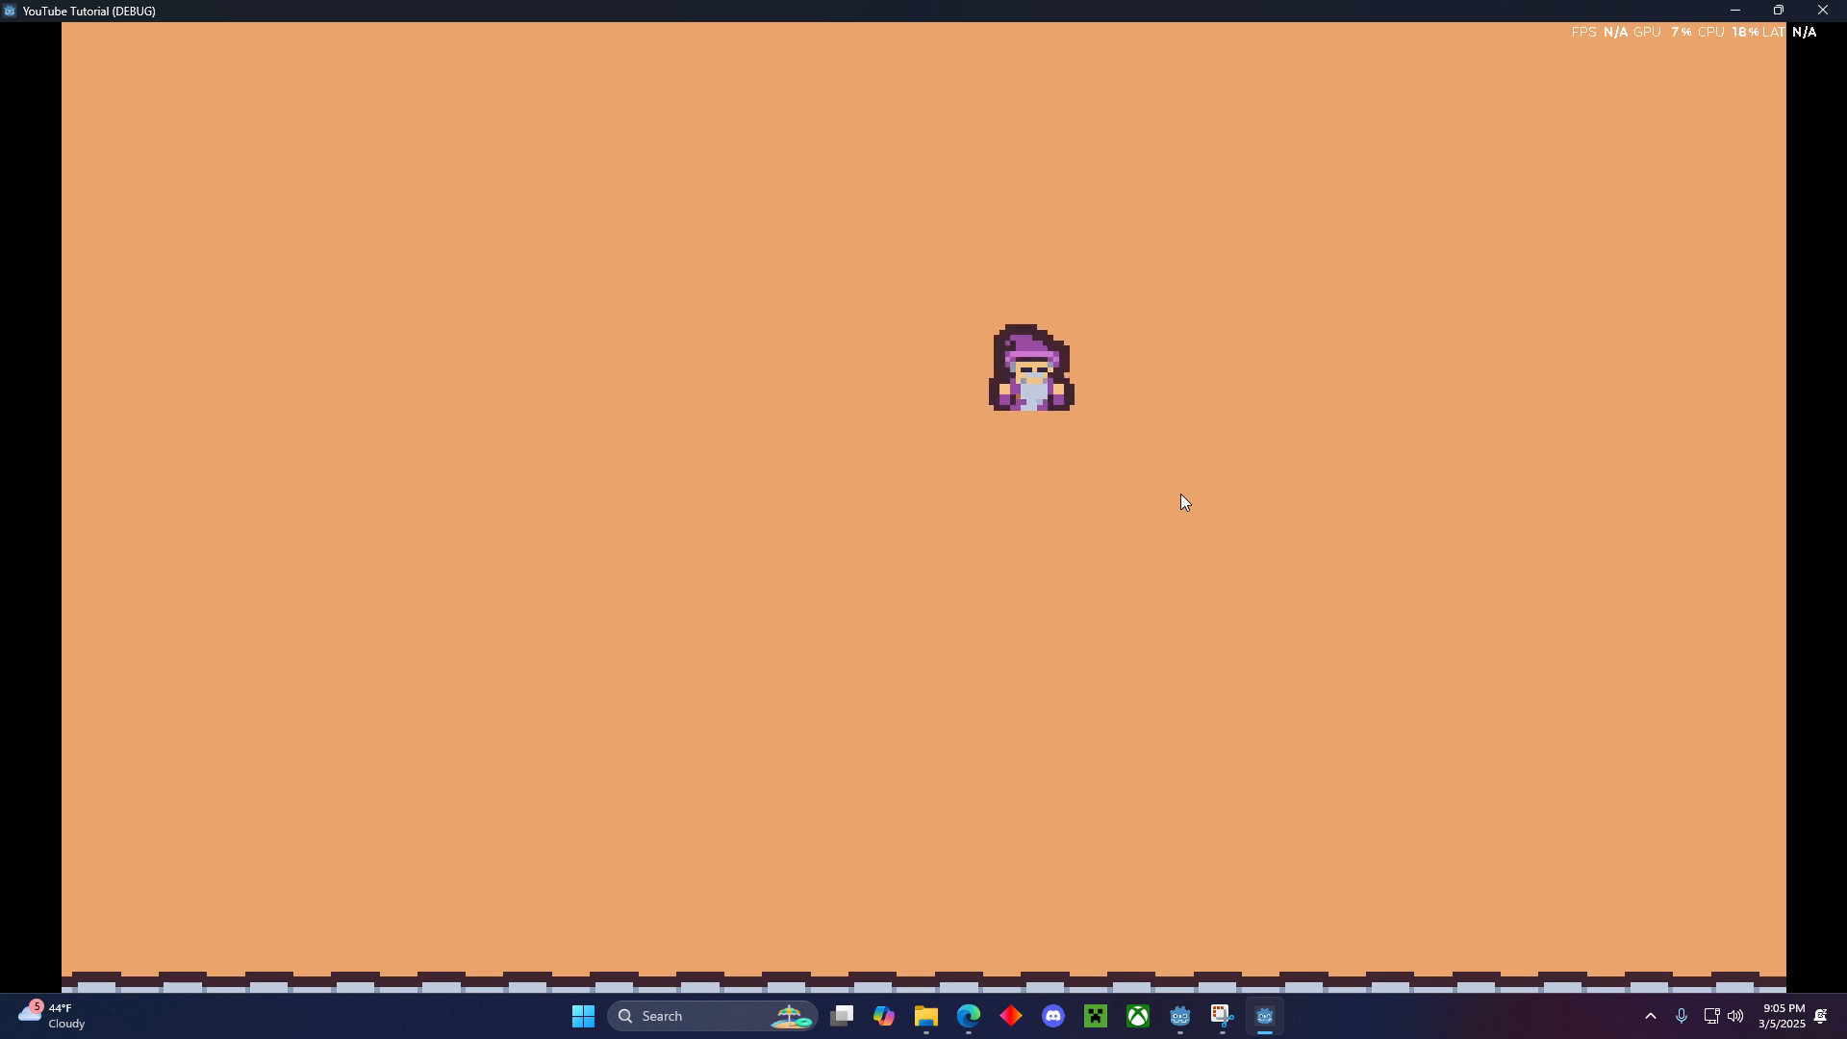
key("a")
key("s")
key("d")
key("w")
key("a")
key("s")
key("d")
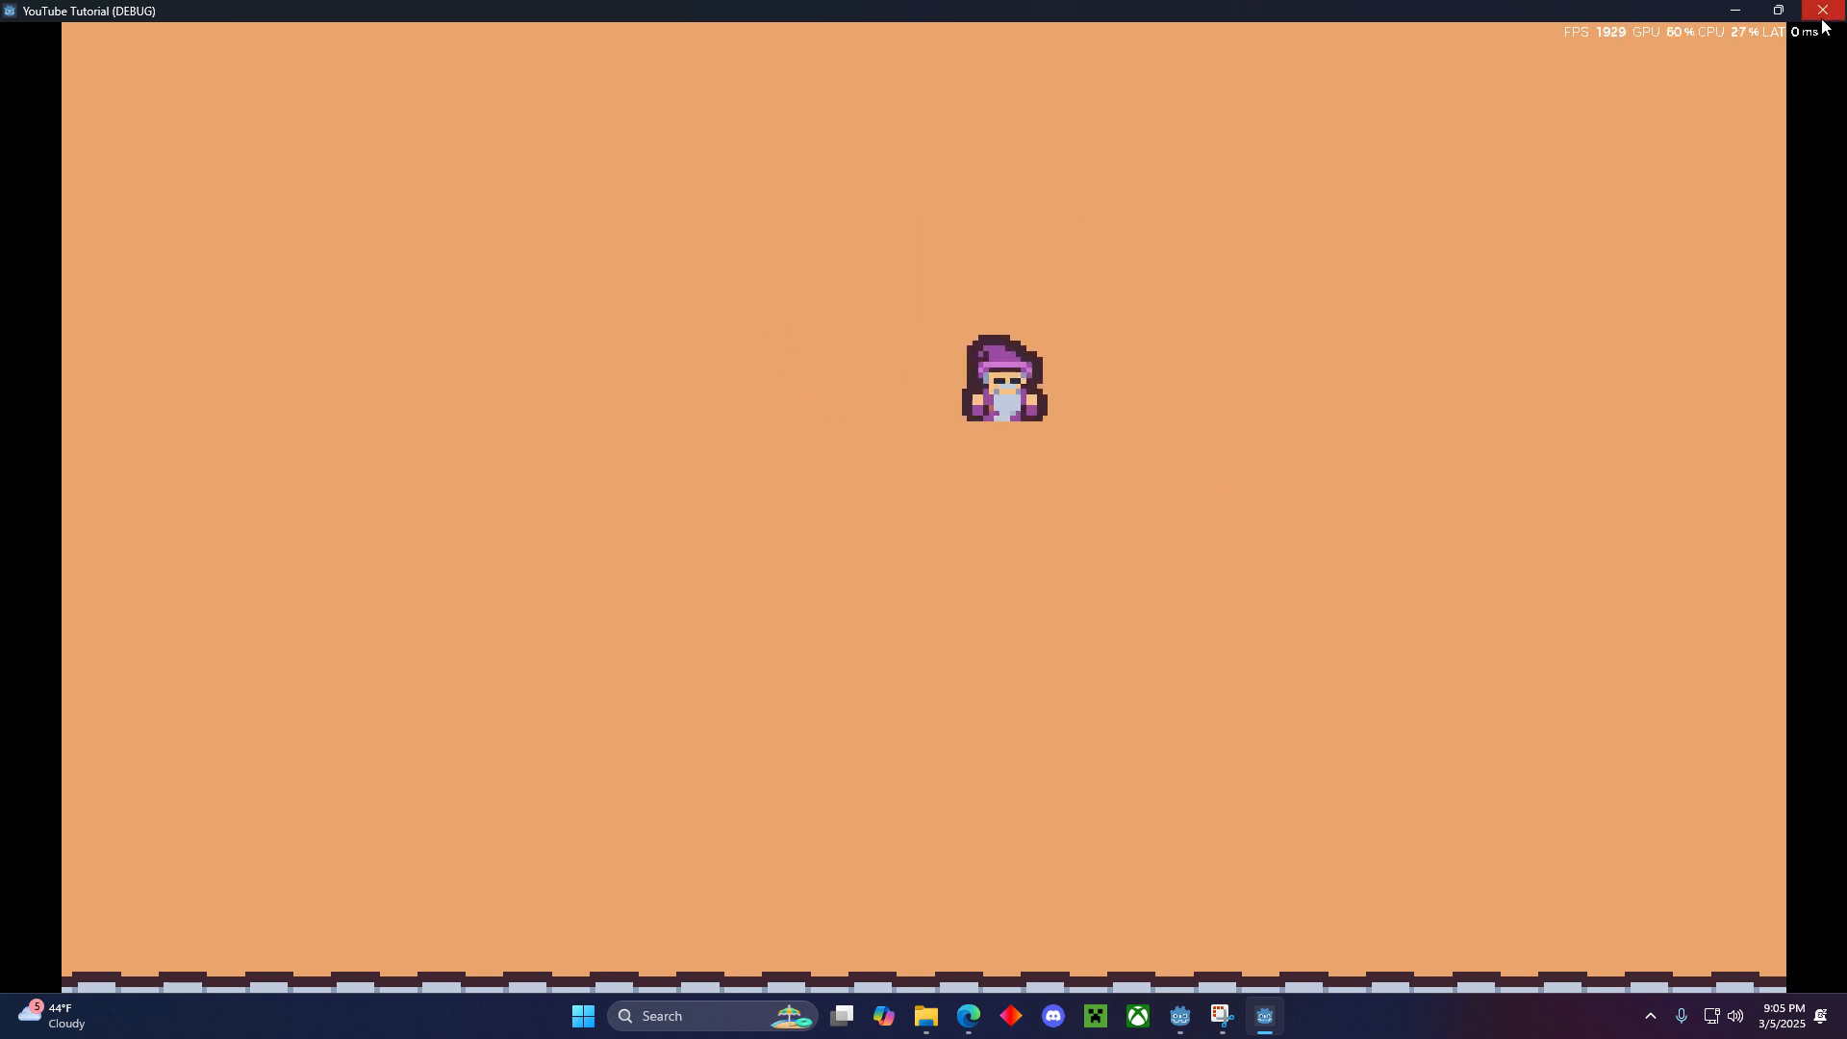
key("w")
key("a")
key("s")
key("d")
key("w")
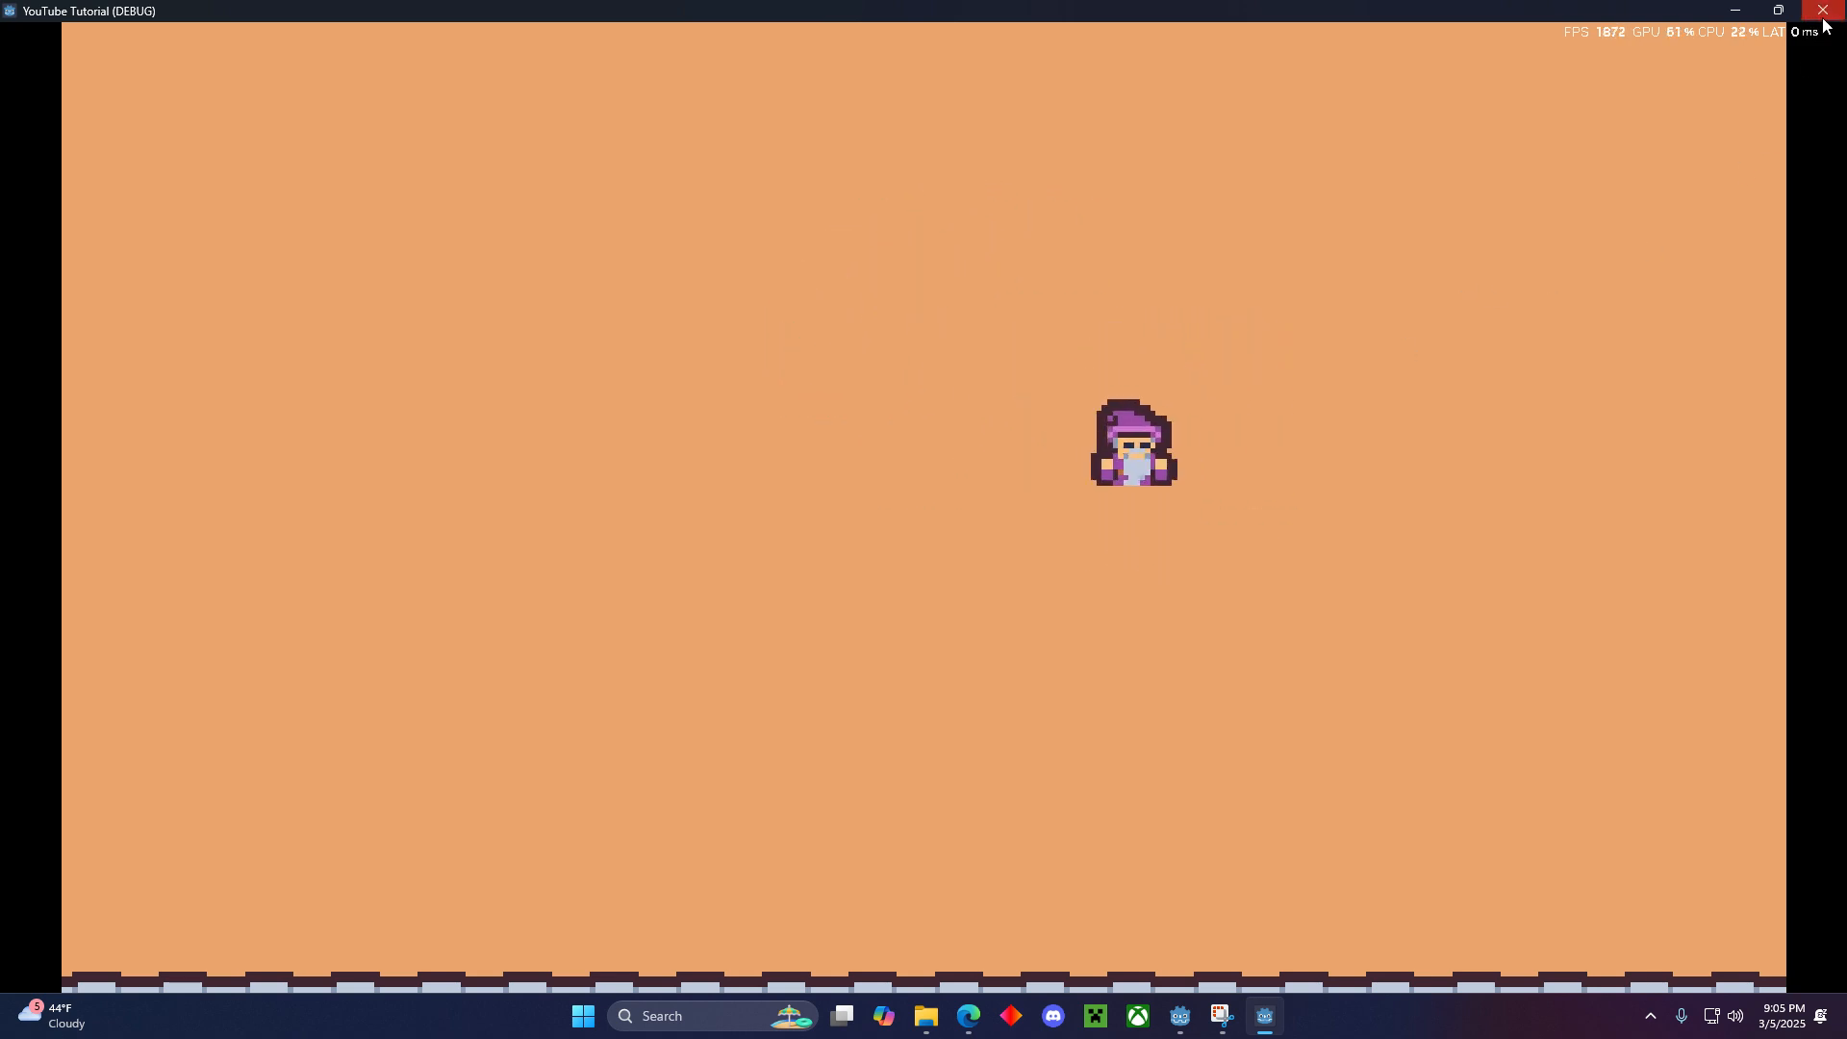
left_click(1824, 14)
- Add a Camera2D node as a child of Player in the Player scene and save the scene
left_click(413, 85)
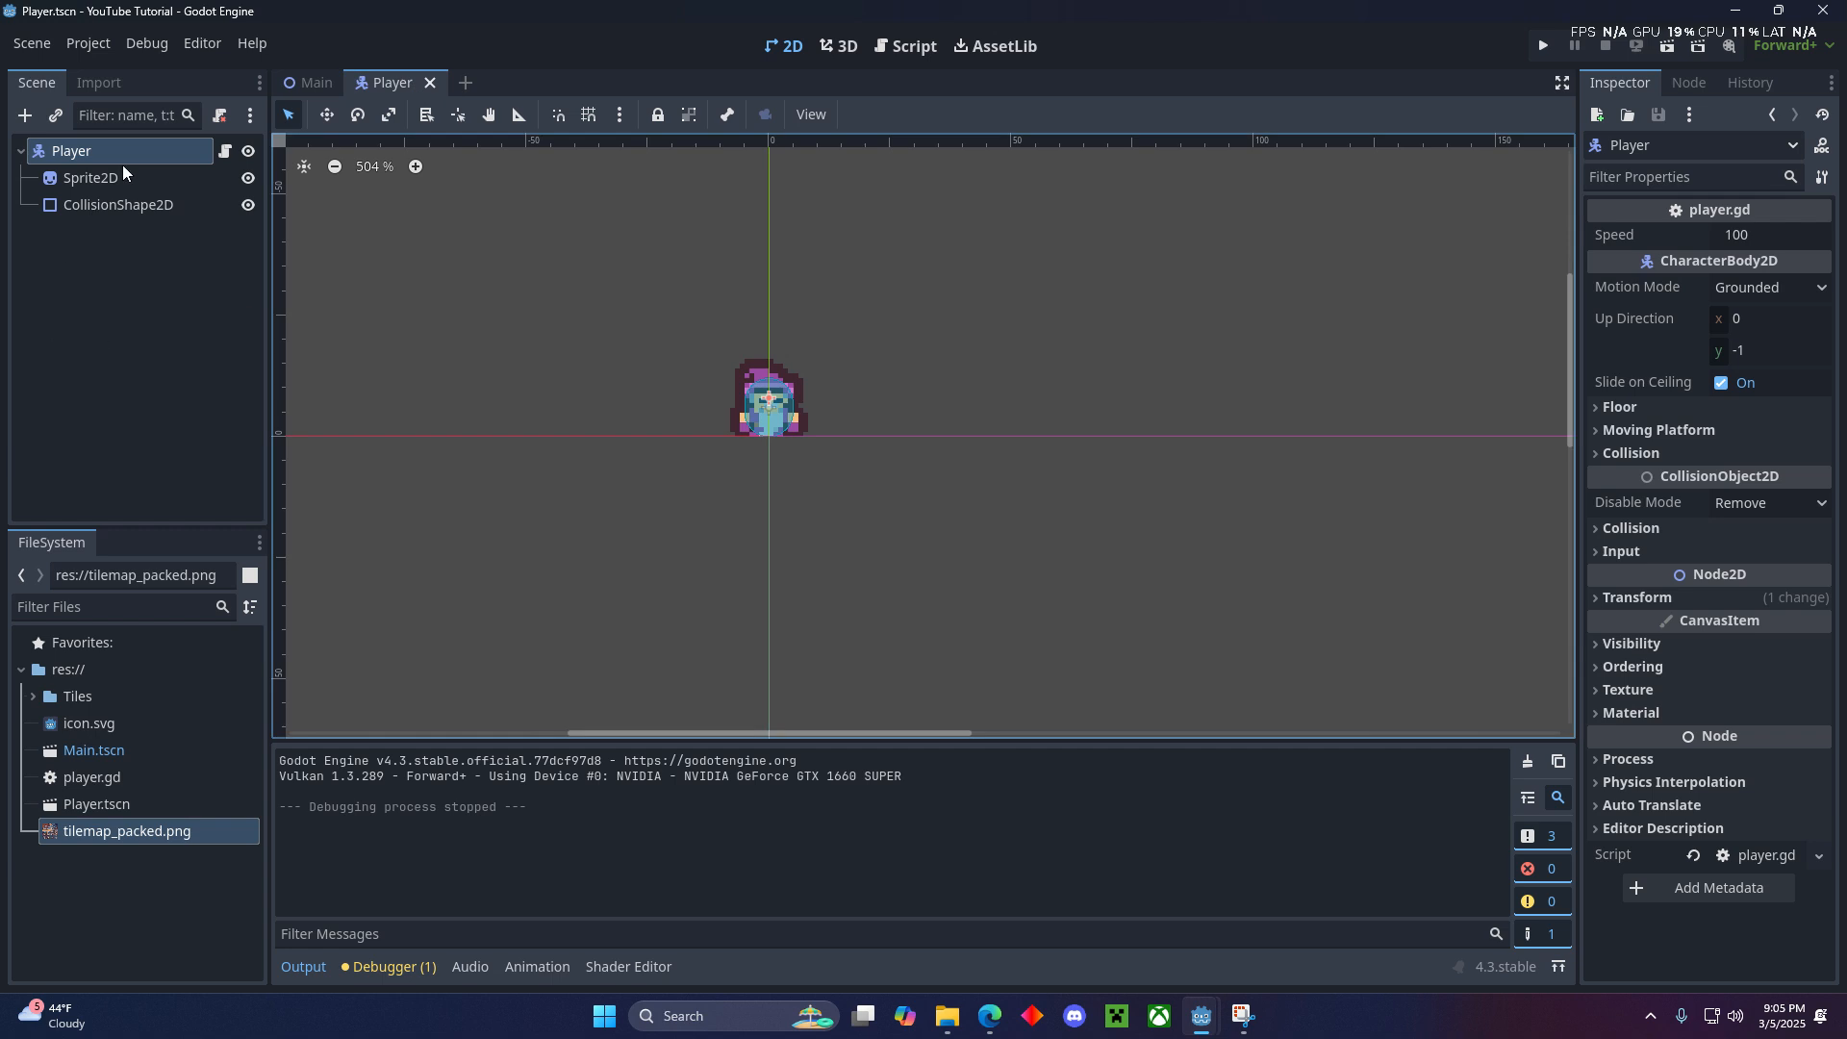
left_click(25, 116)
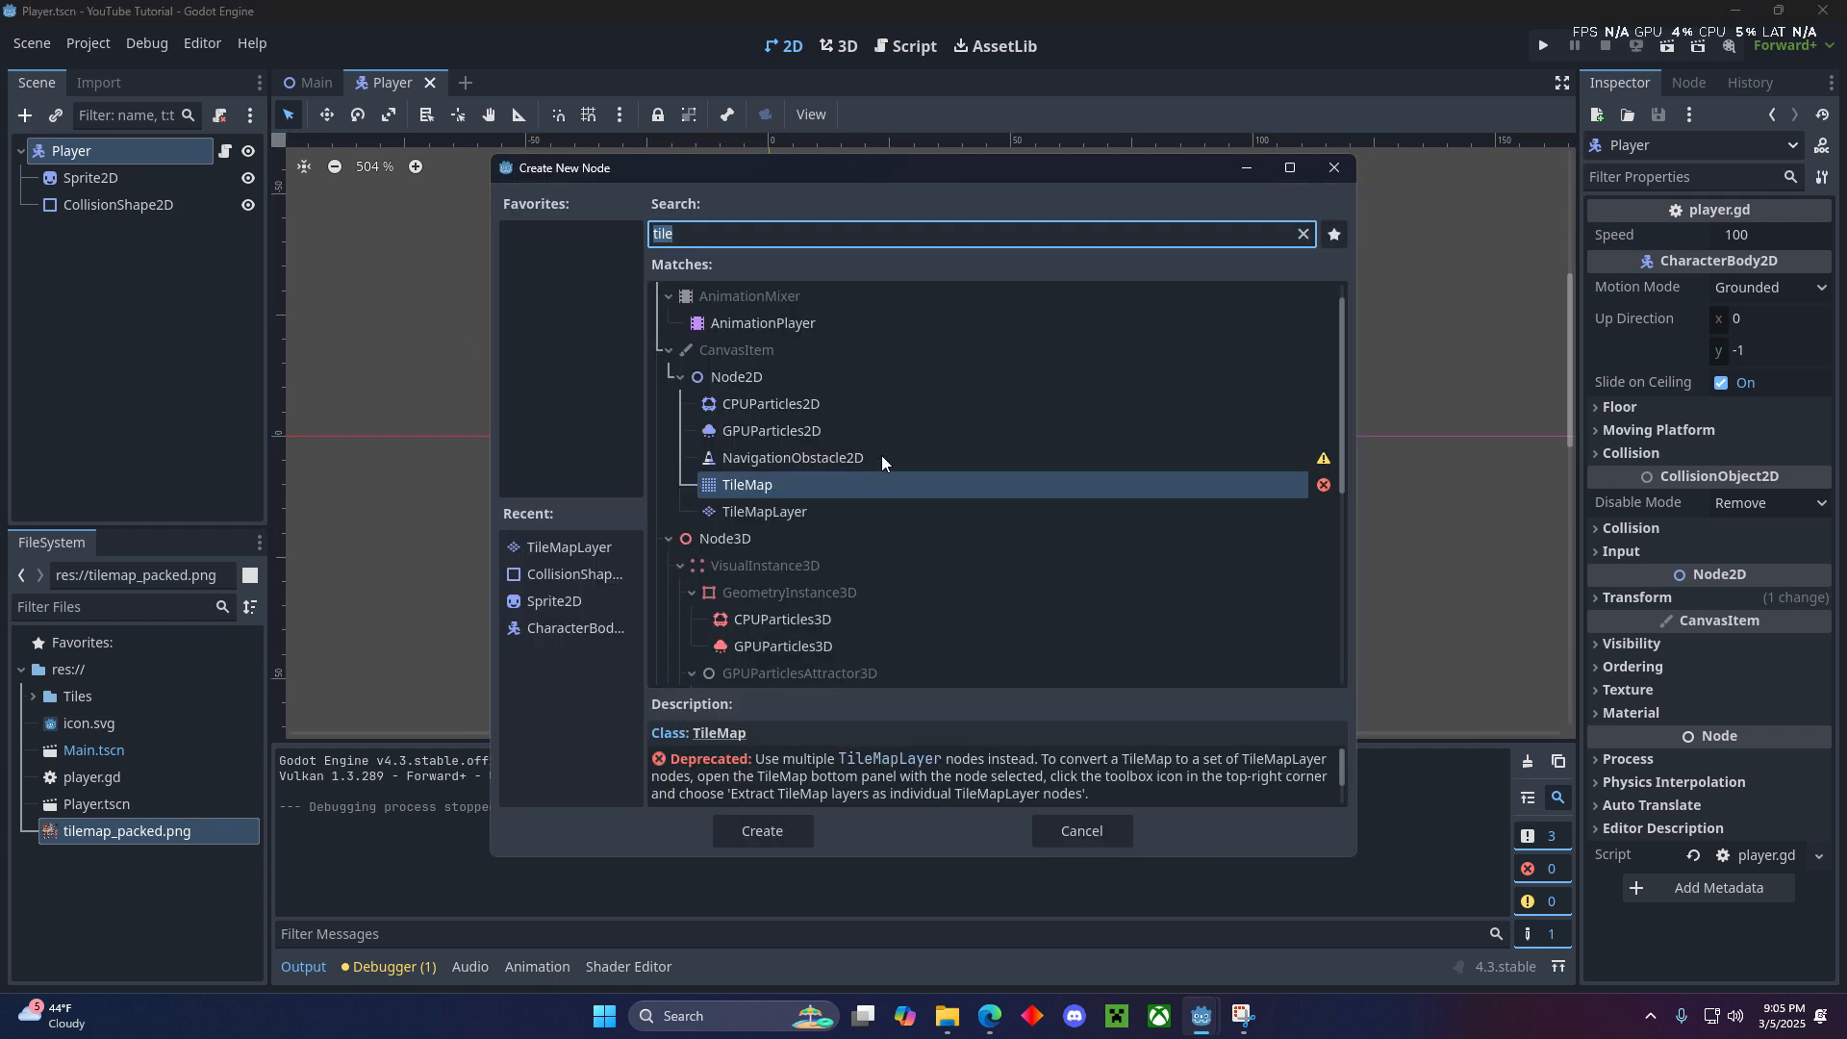
type("camer")
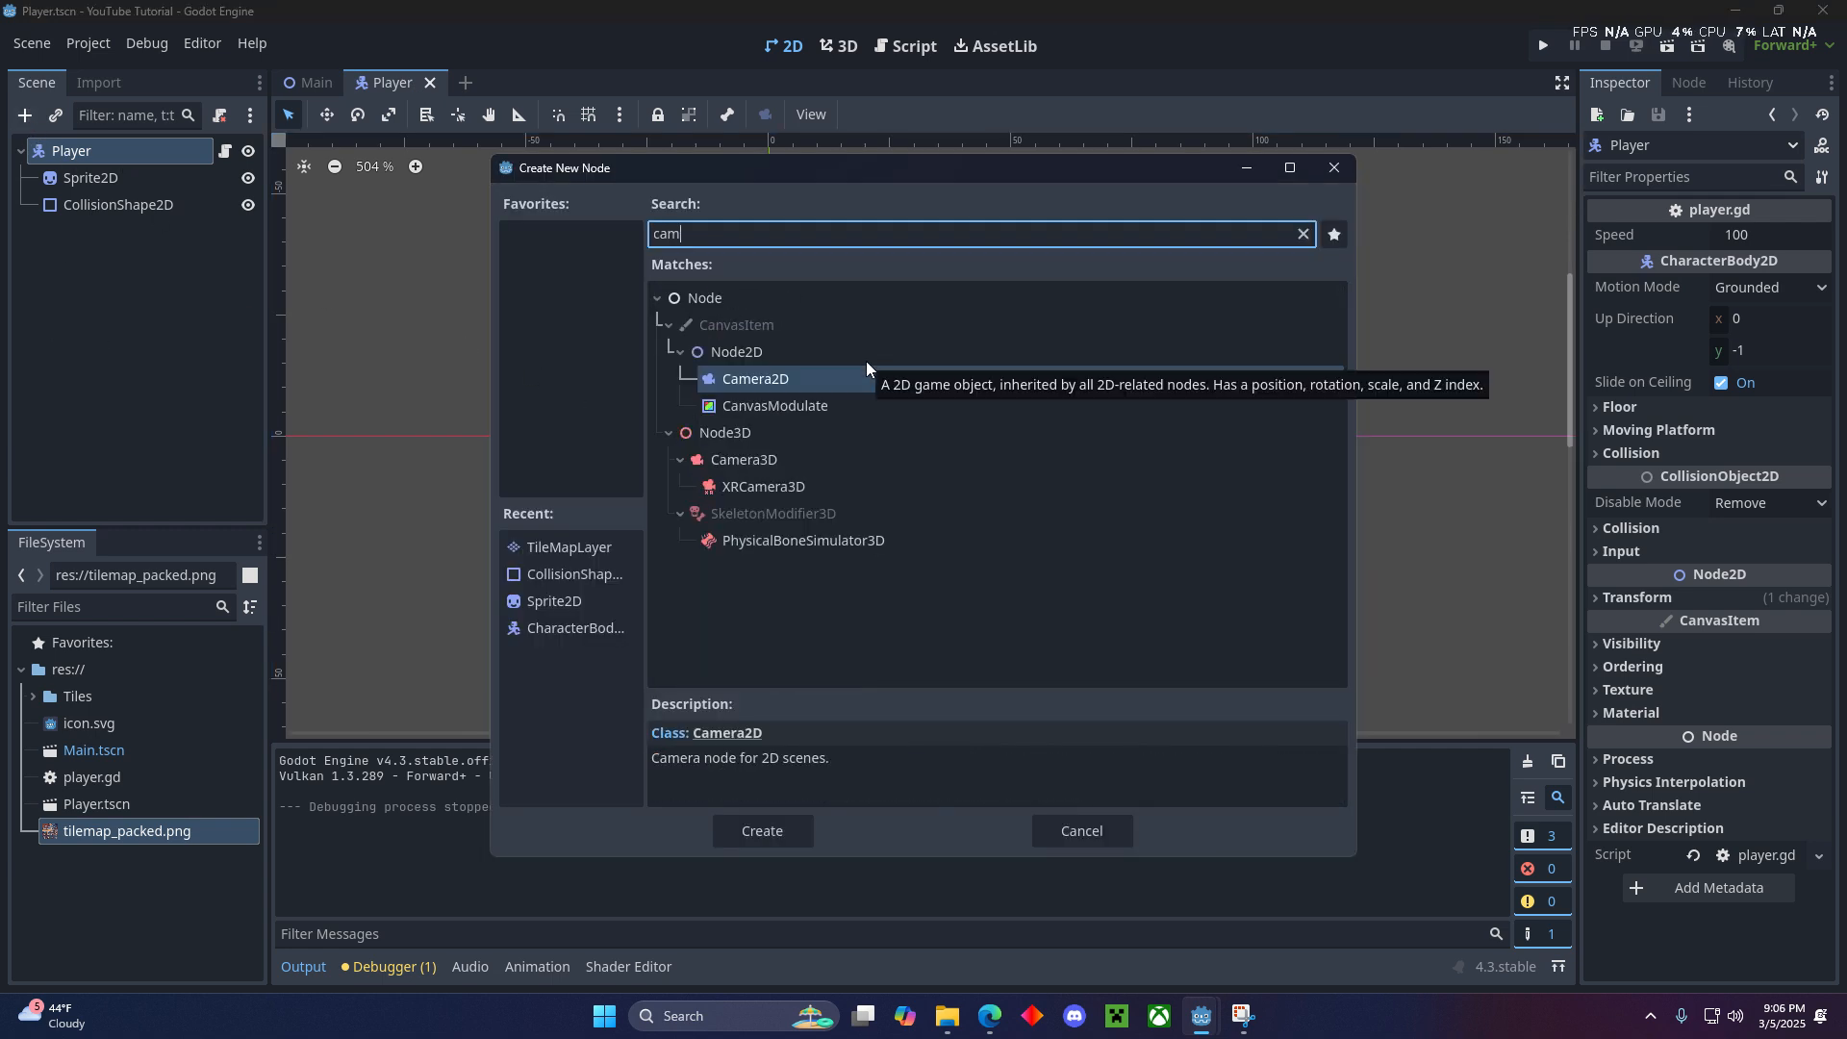
left_click(762, 832)
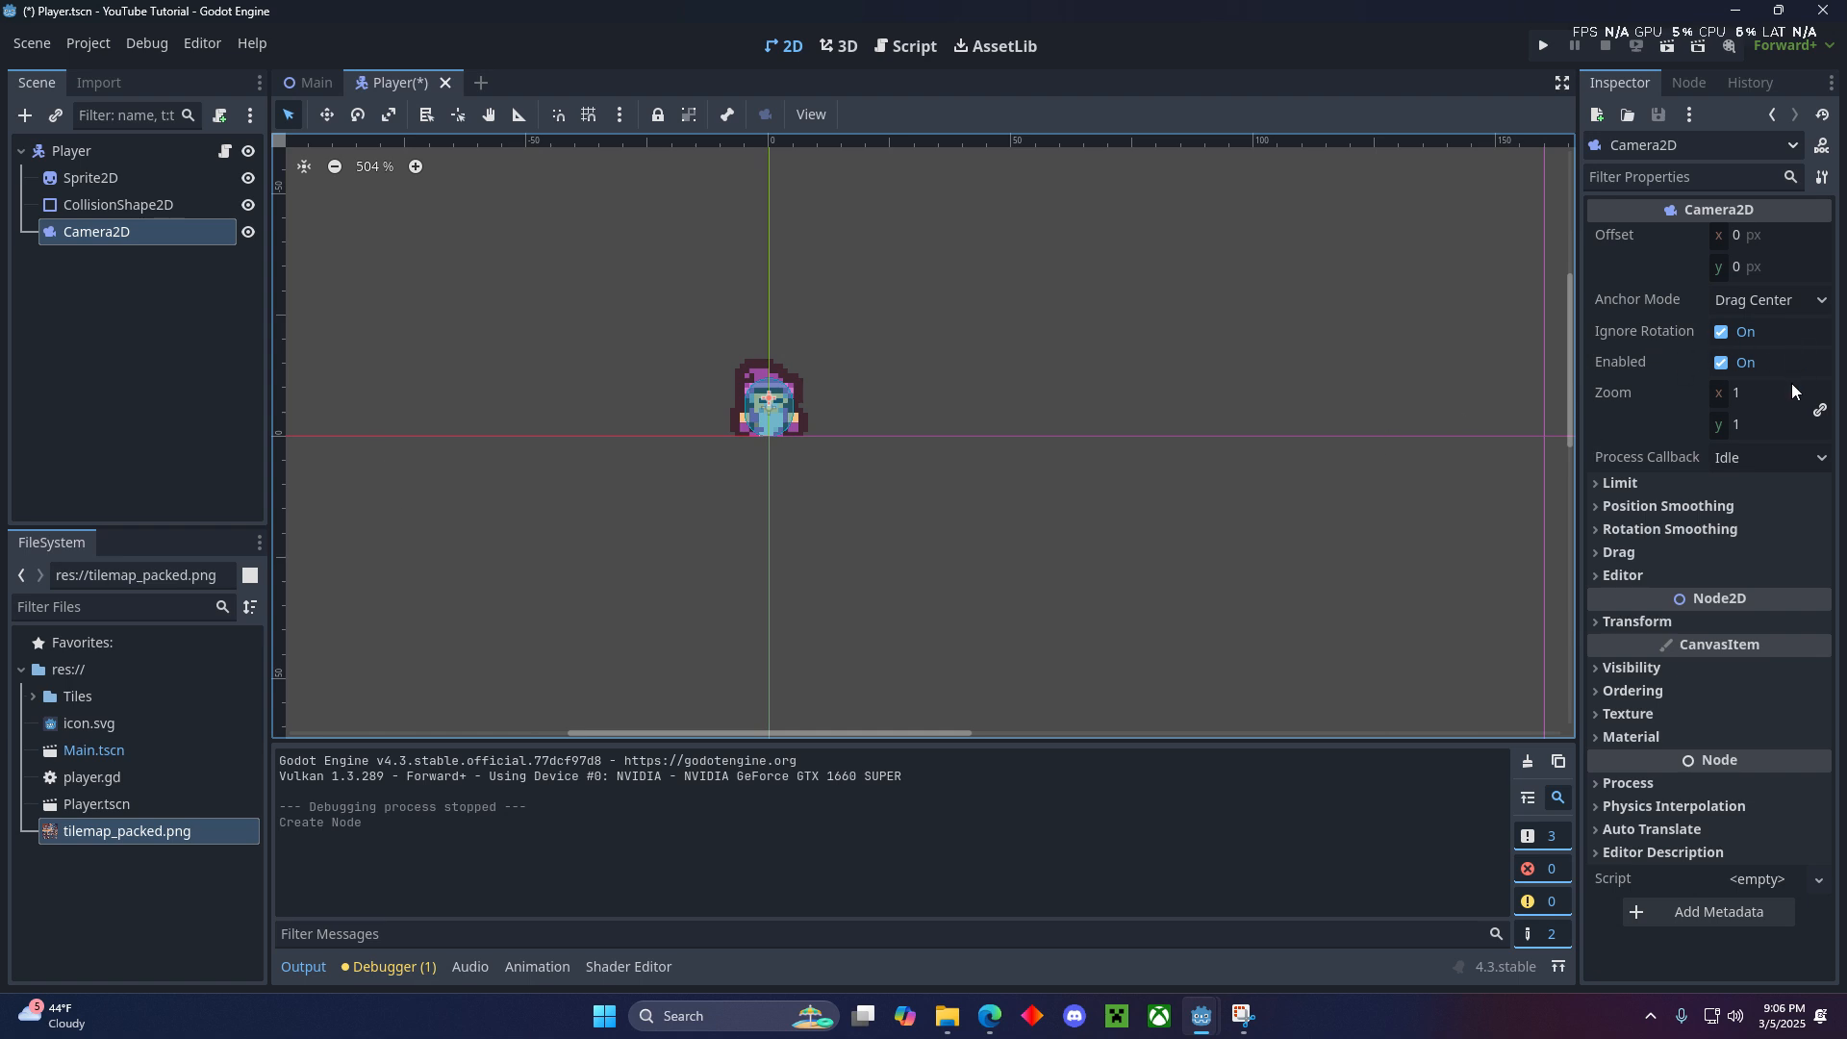
left_click(207, 337)
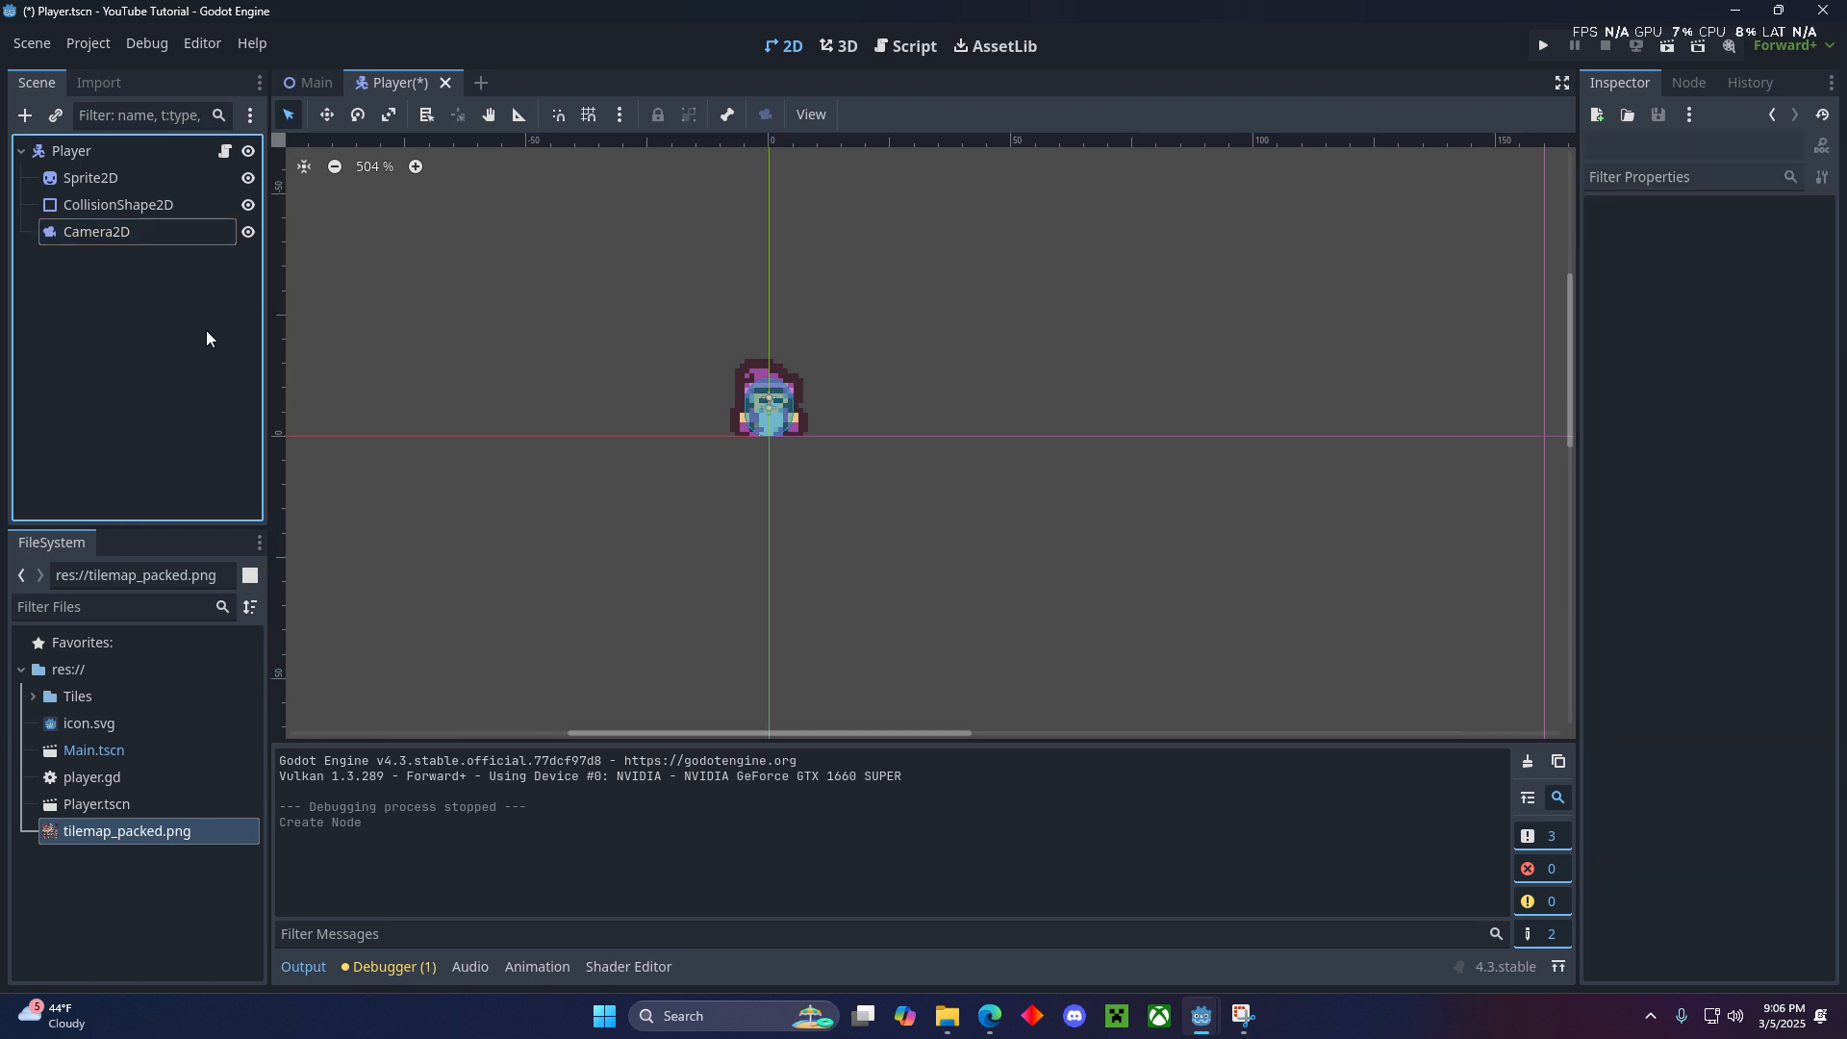
key("ctrl+s")
- Run the game and walk the wizard in all four directions along the level's walls to check that the camera follows him
scroll(936, 288, "down", 3)
middle_click_drag(936, 288, 985, 323)
scroll(986, 323, "down", 7)
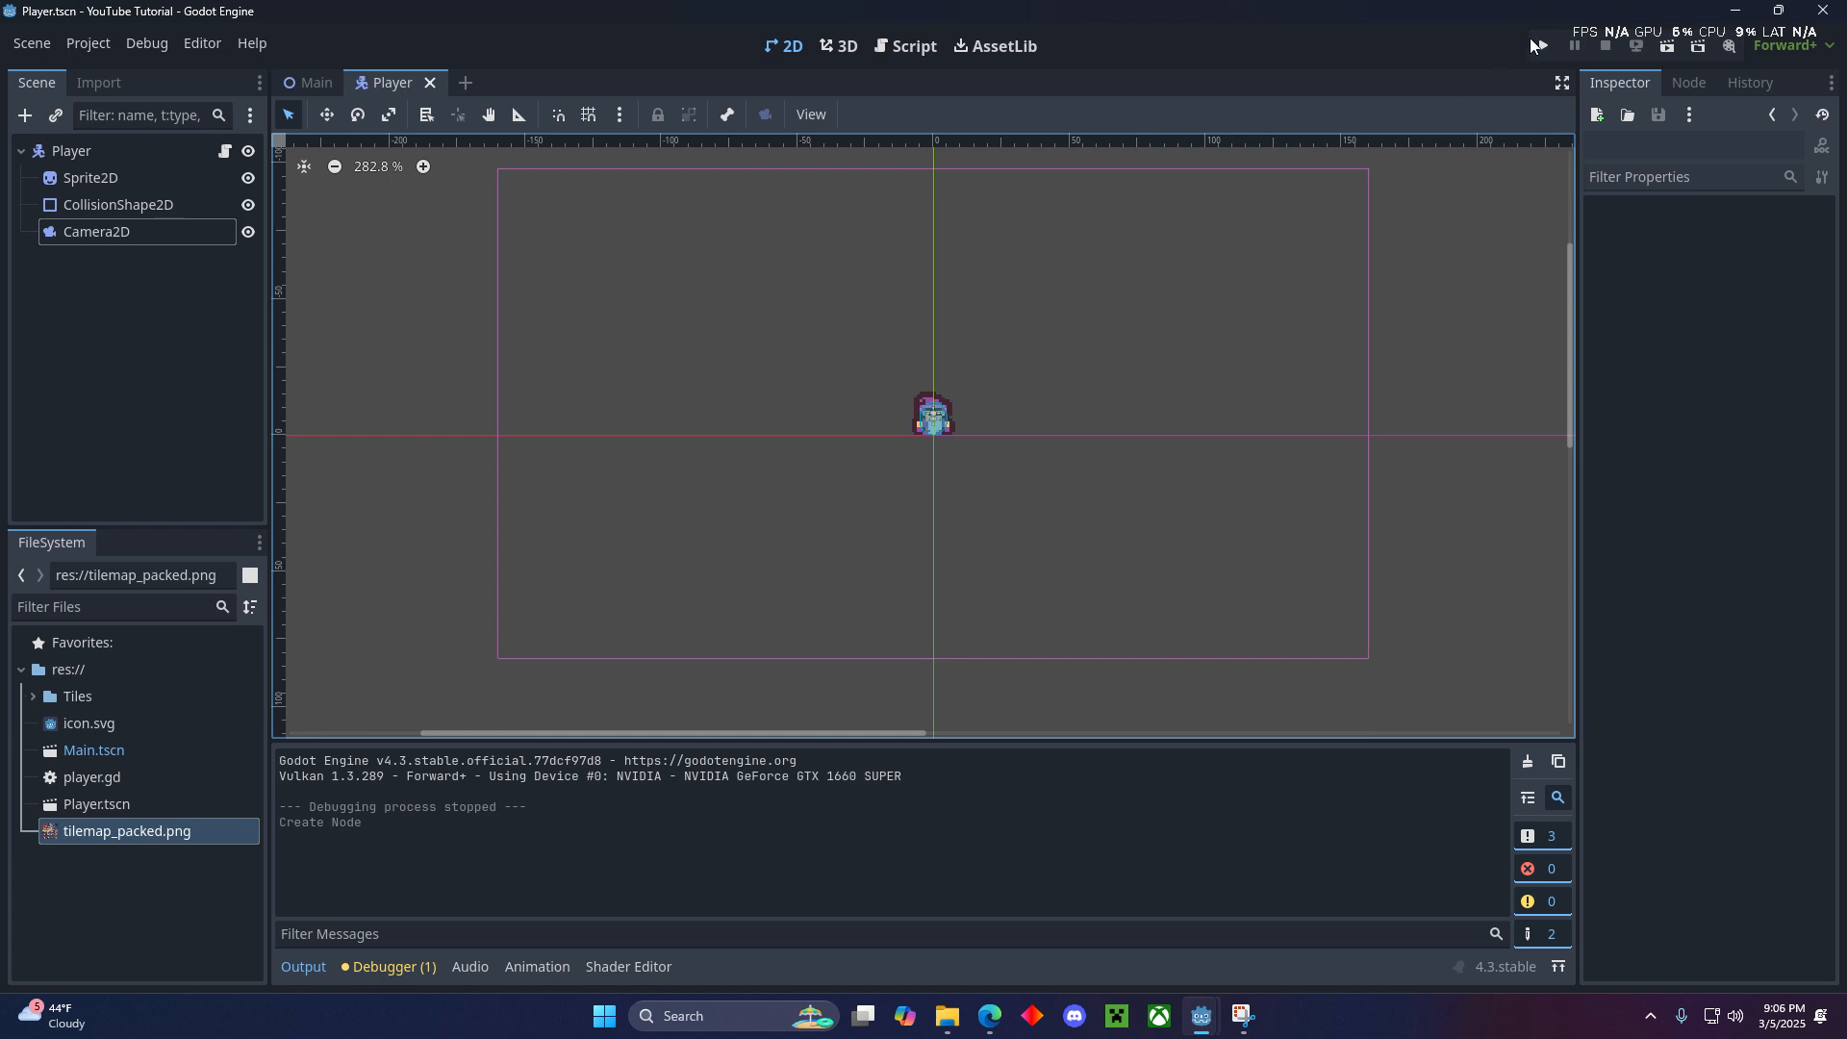
left_click(1531, 40)
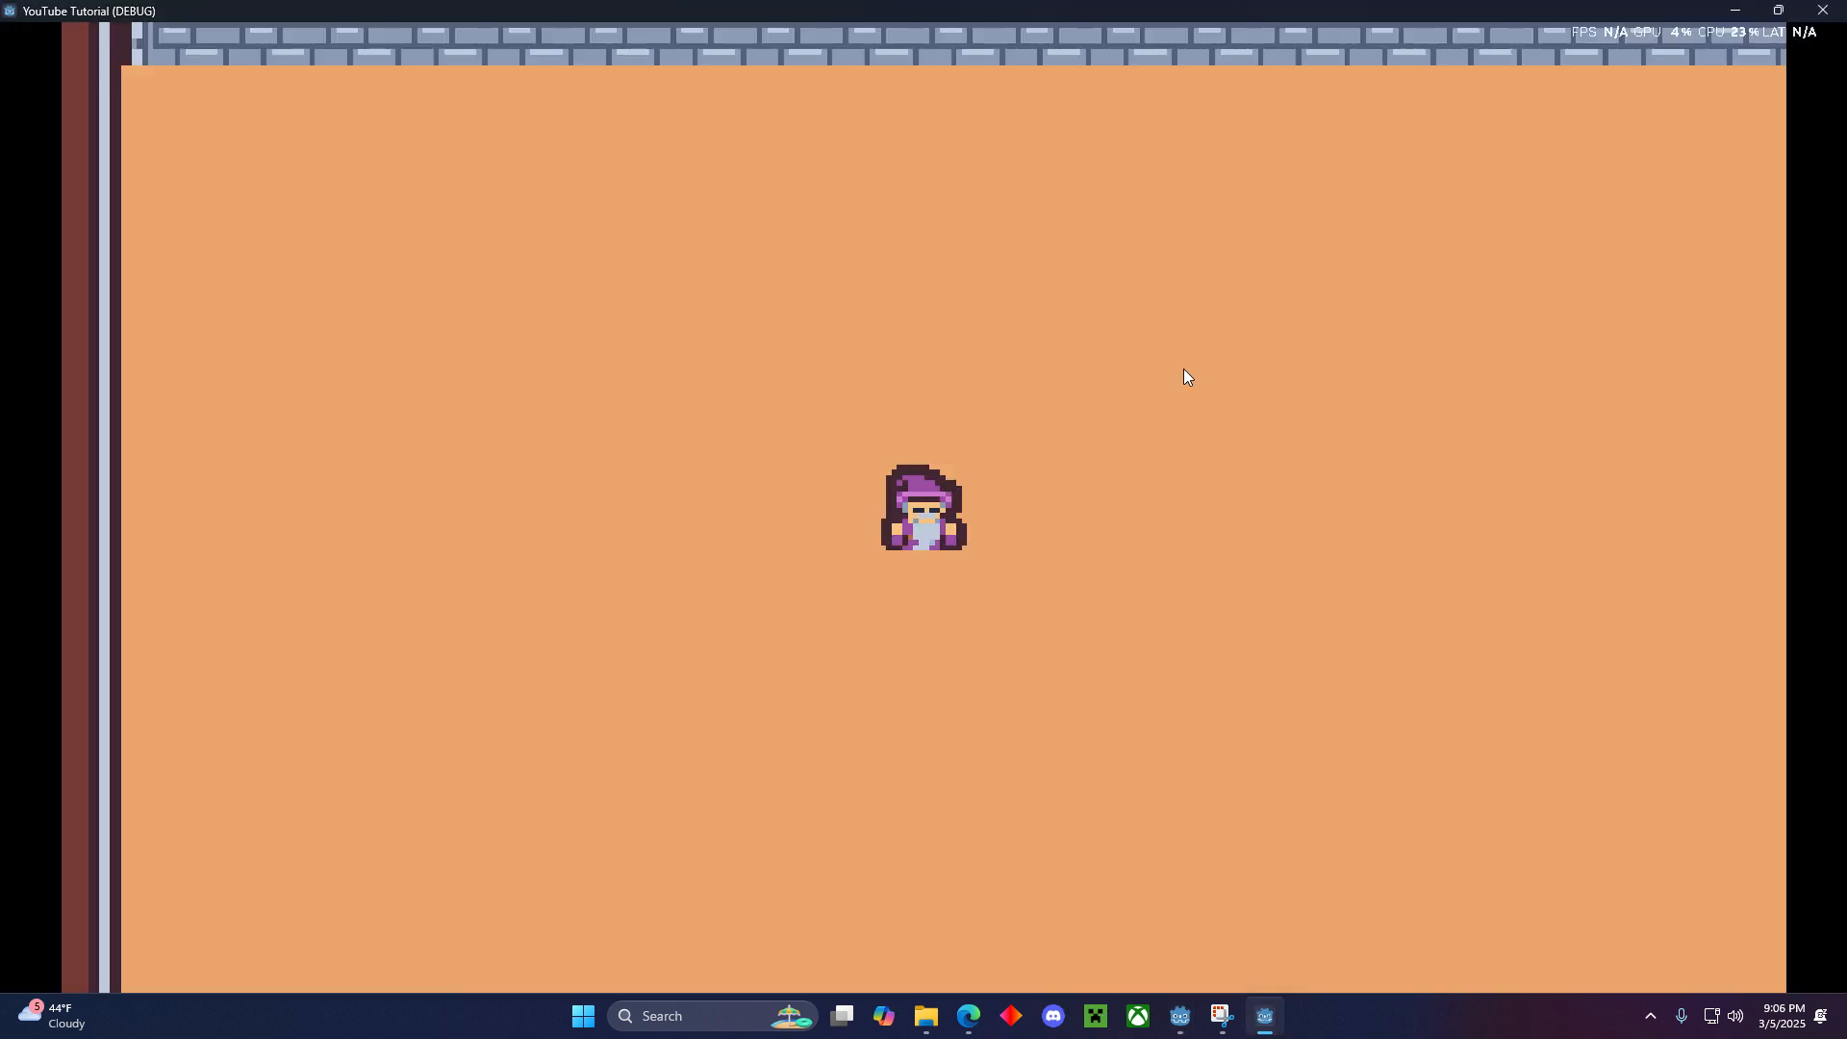
key("a")
key("s")
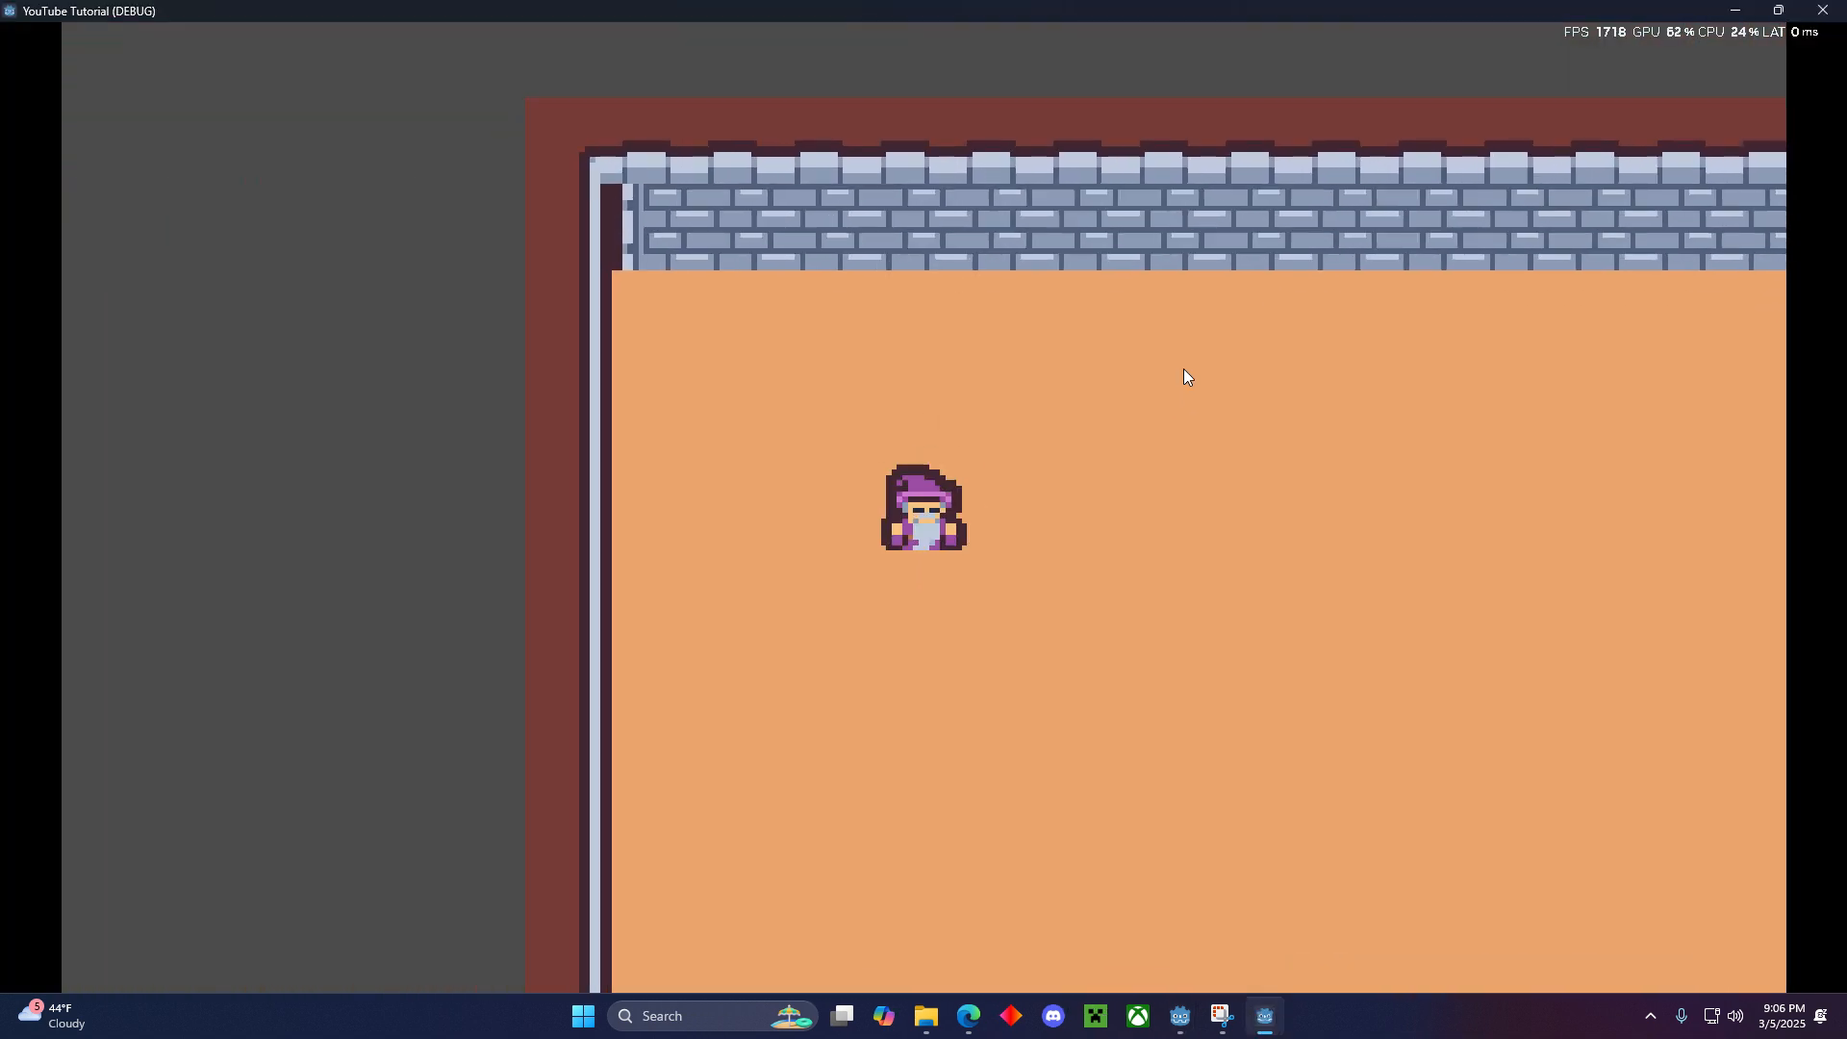
key("d")
key("w")
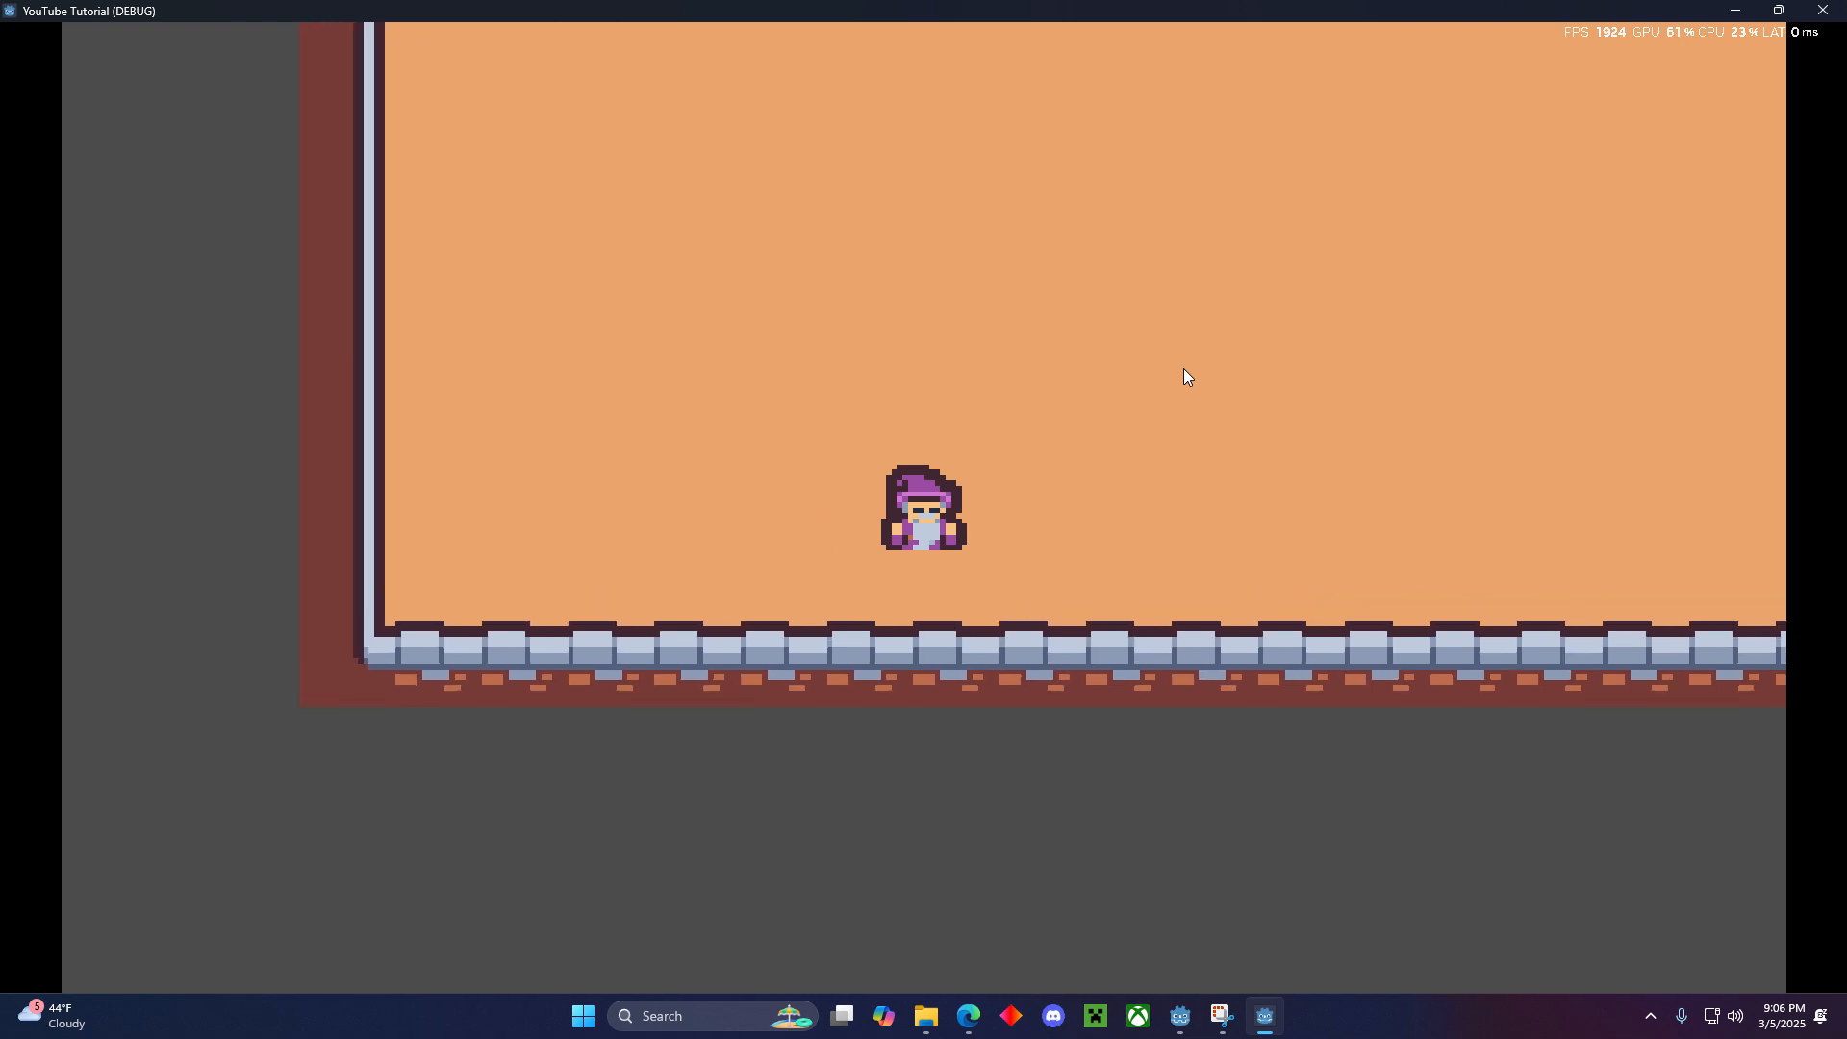
key("s")
key("w")
key("w")
key("d")
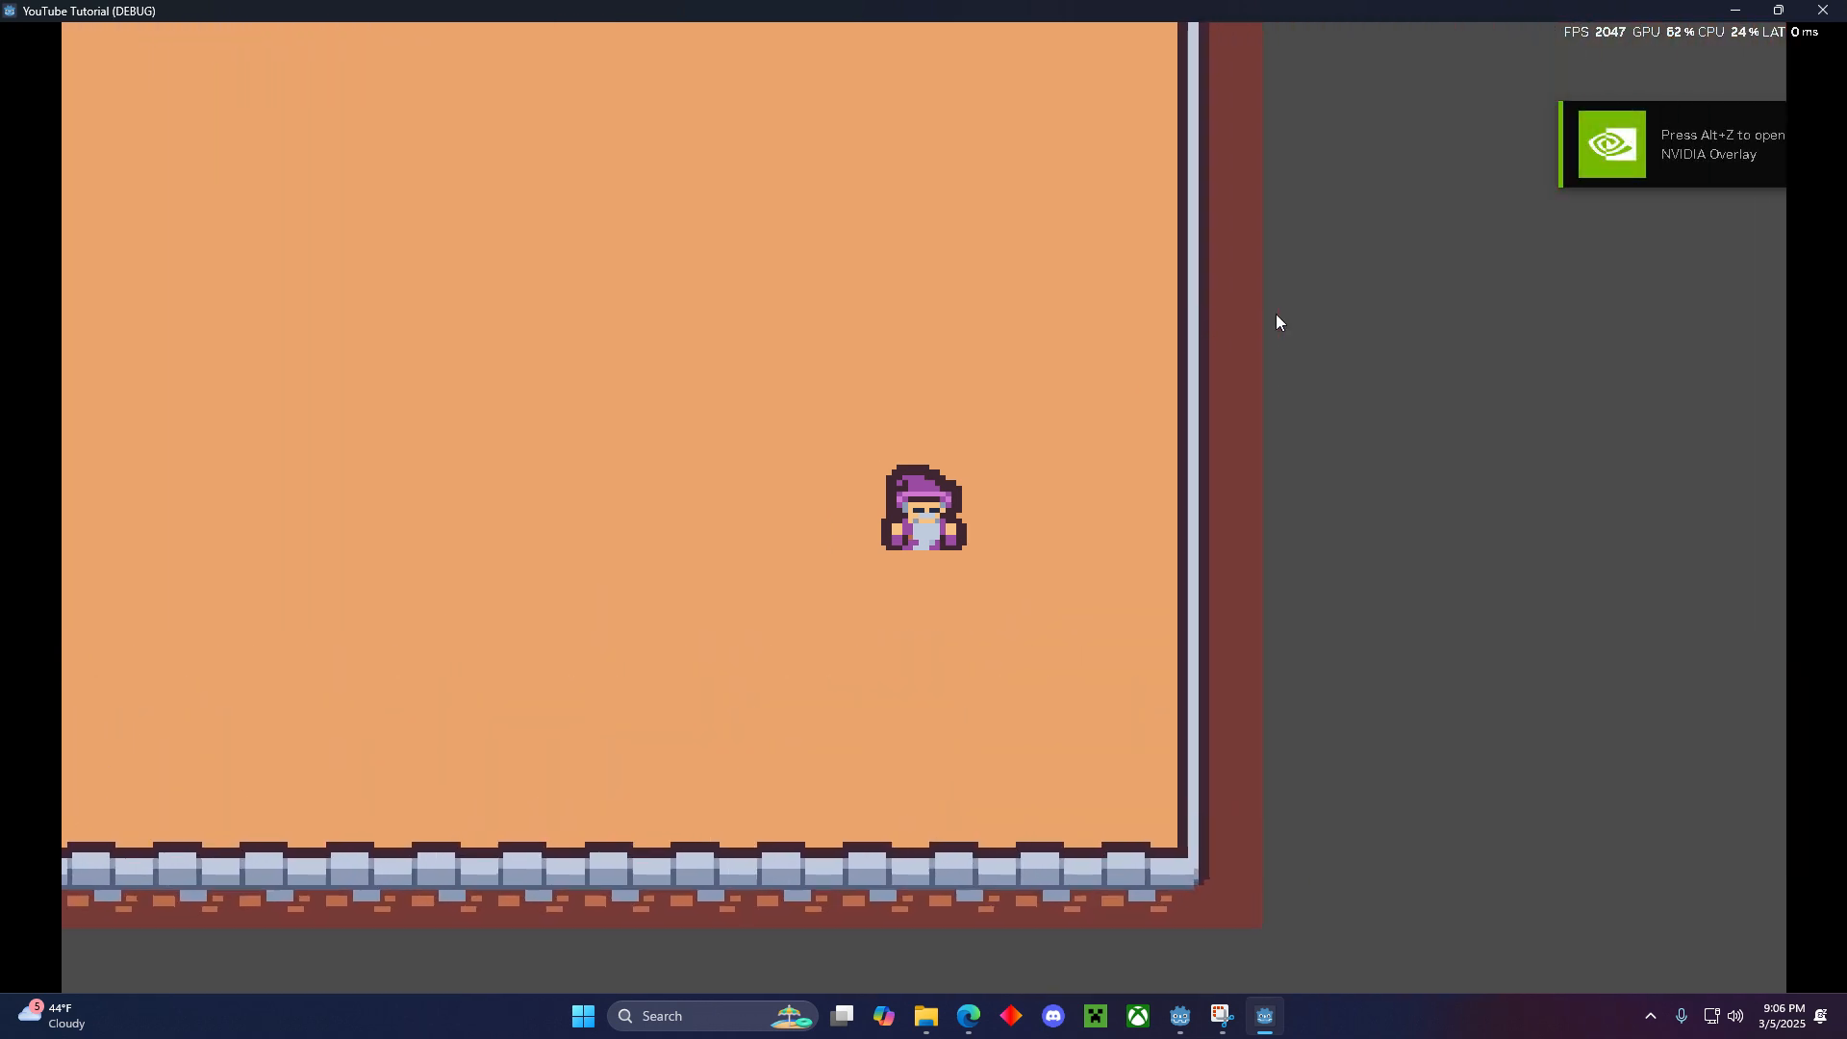
key("a")
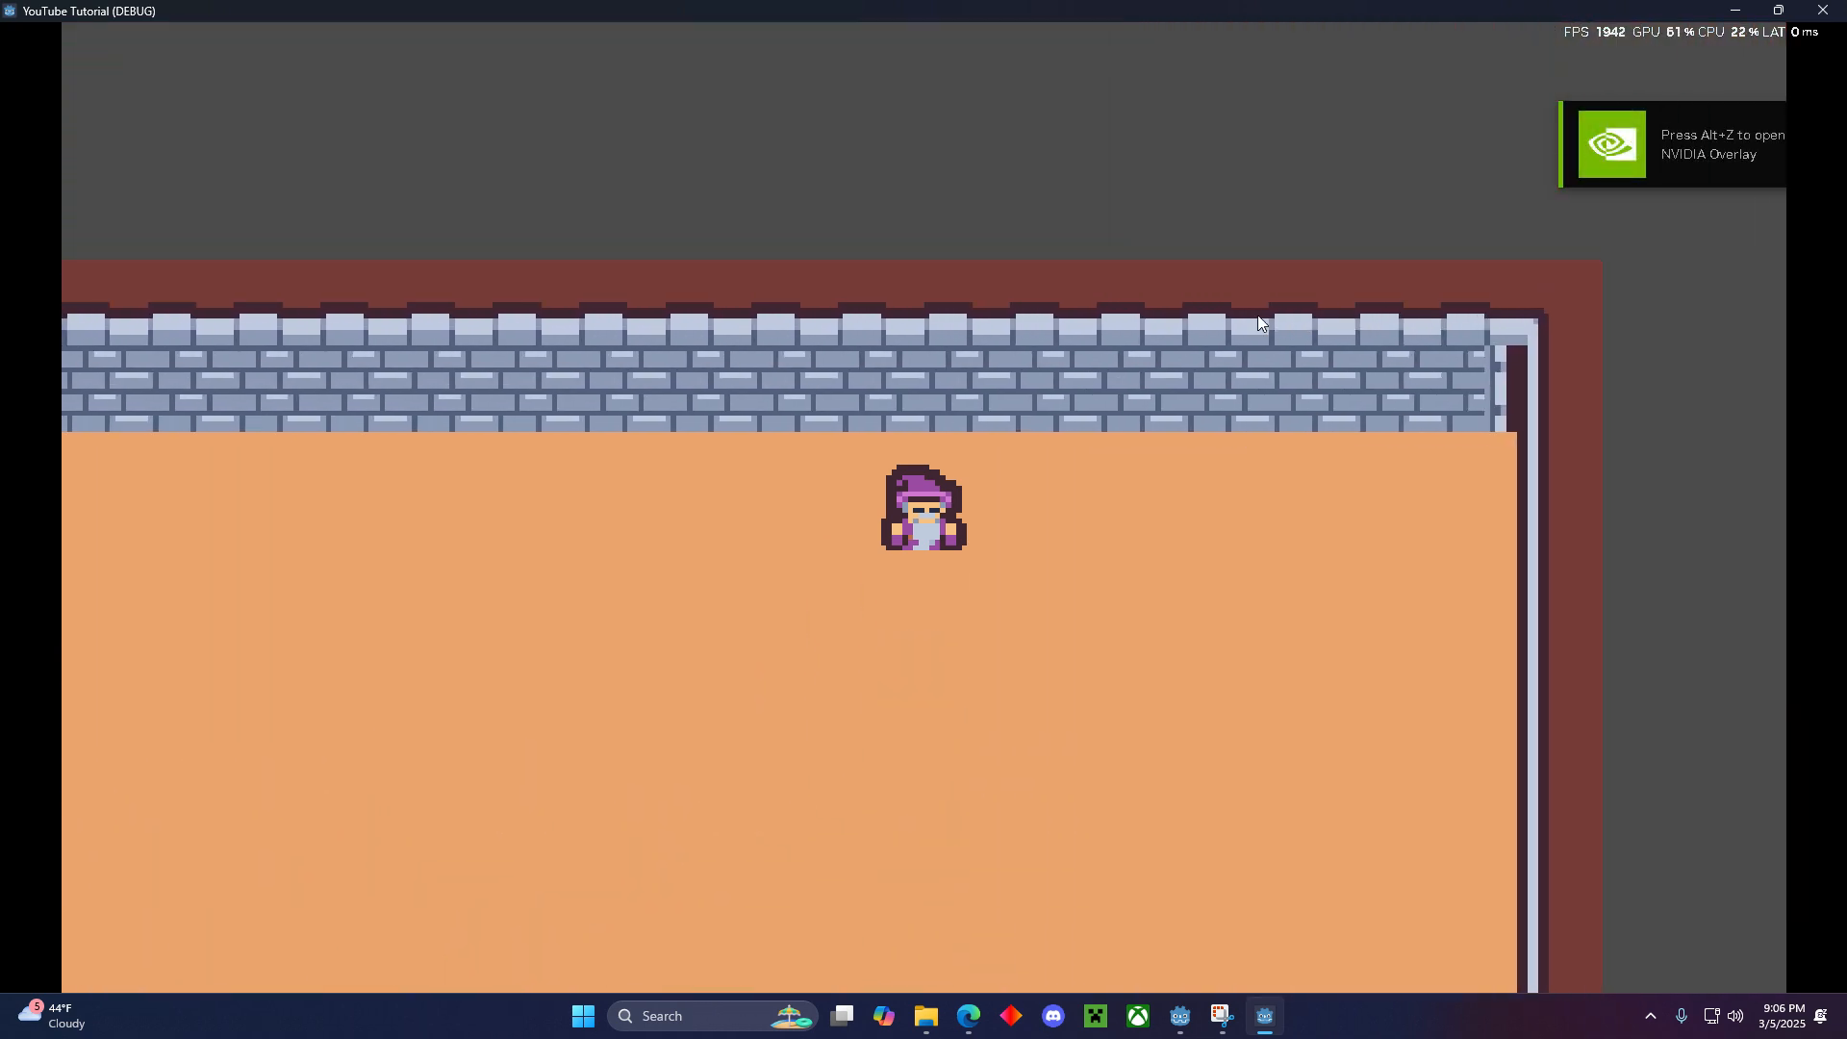
key("s")
key("w")
key("s")
key("d")
key("s")
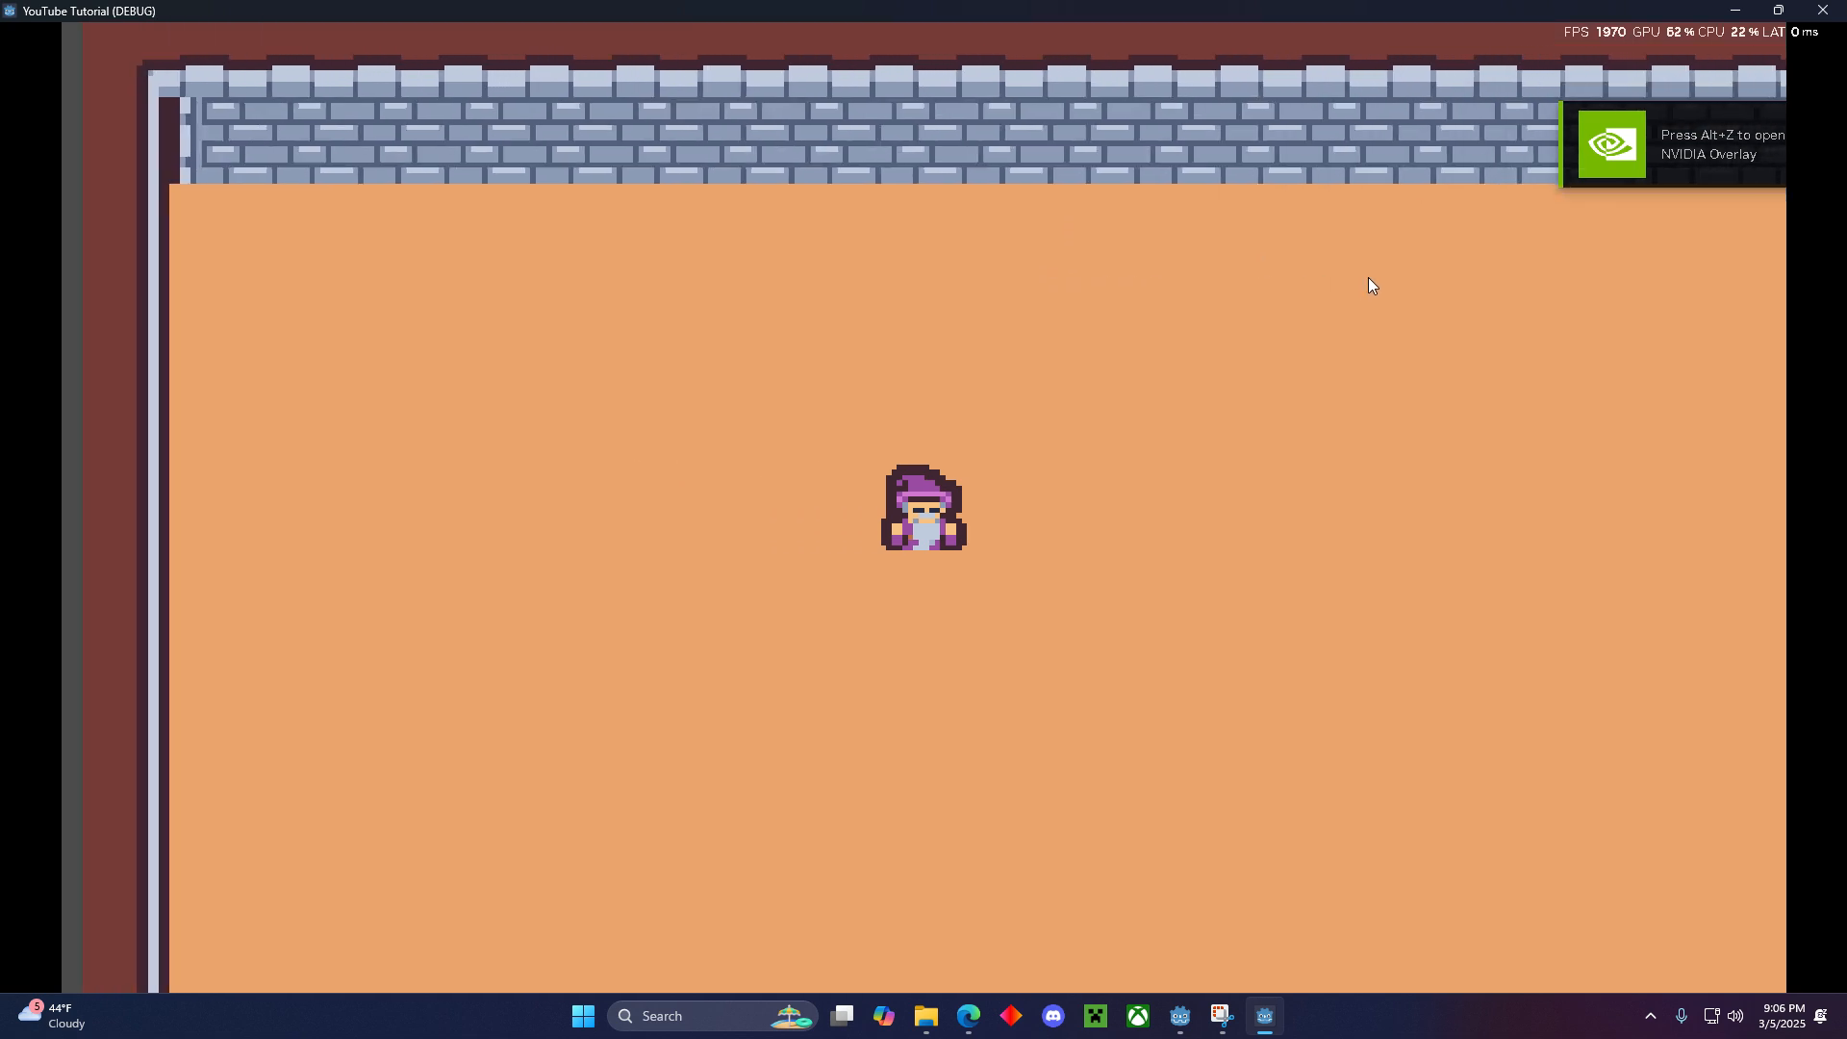
key("w")
key("d")
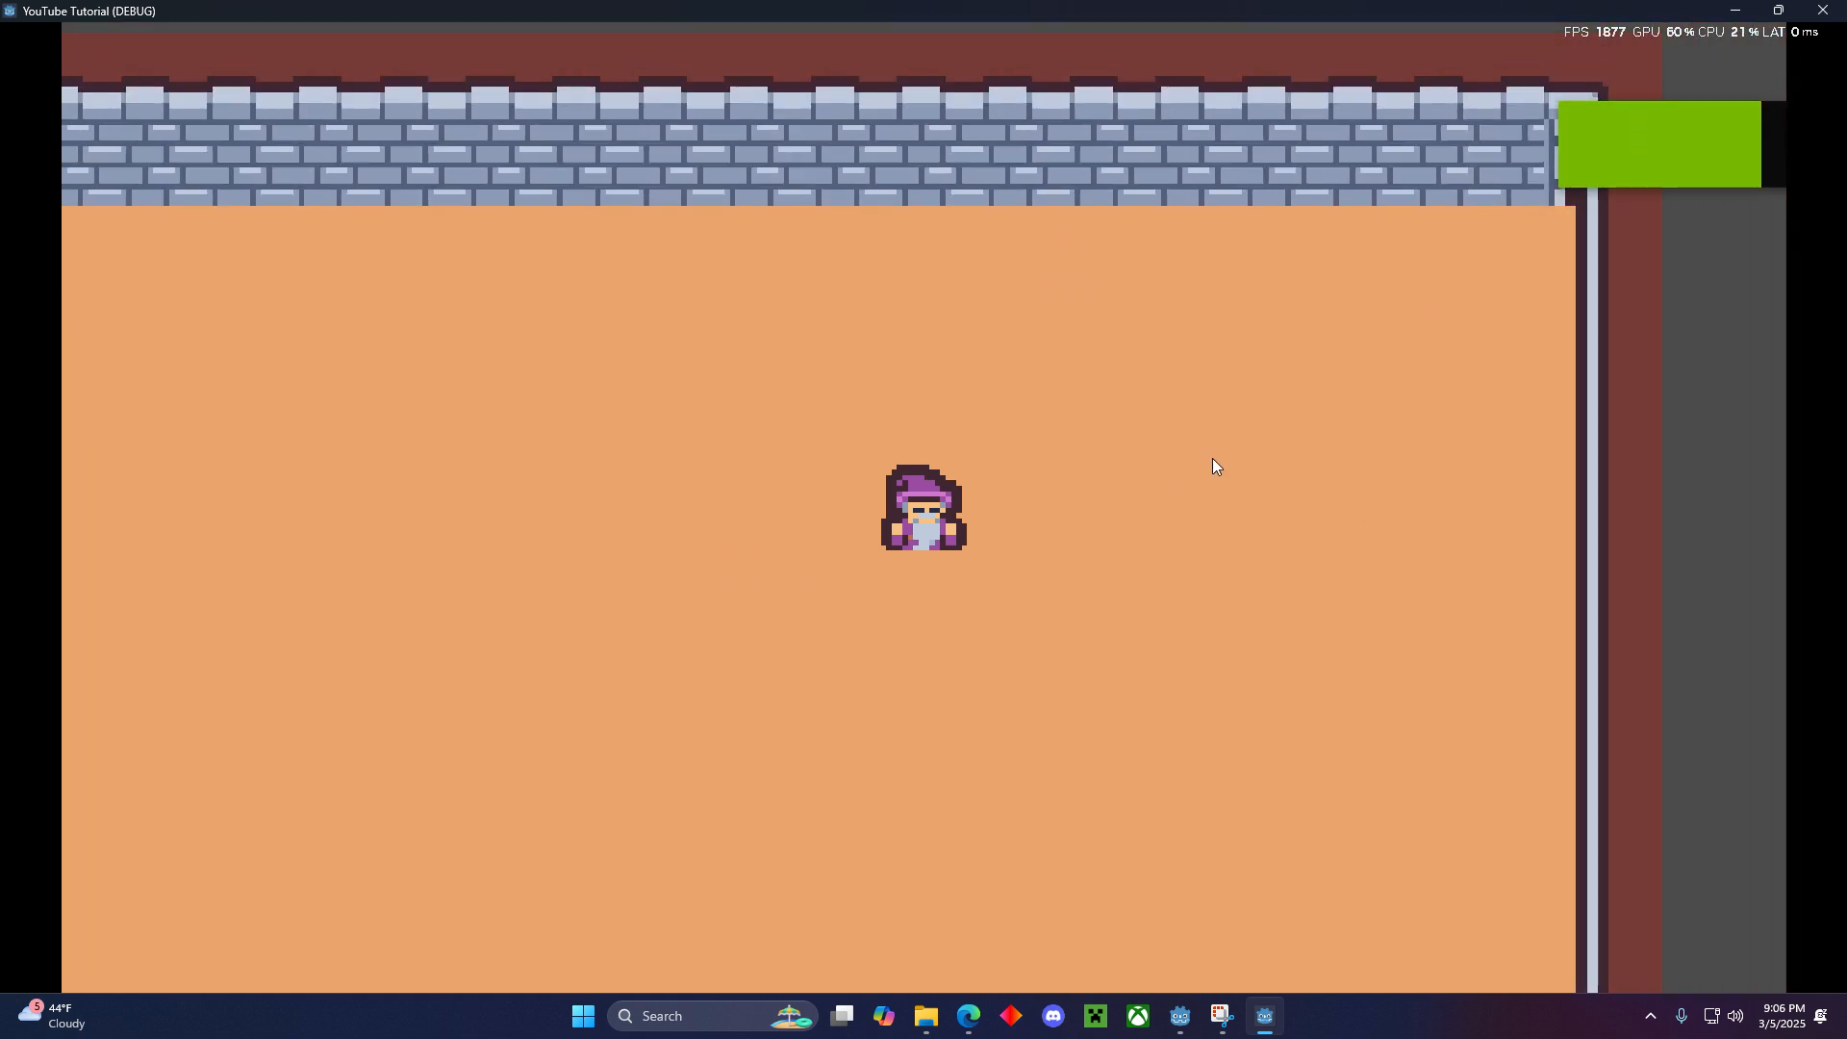
key("a")
key("s")
key("d")
key("w")
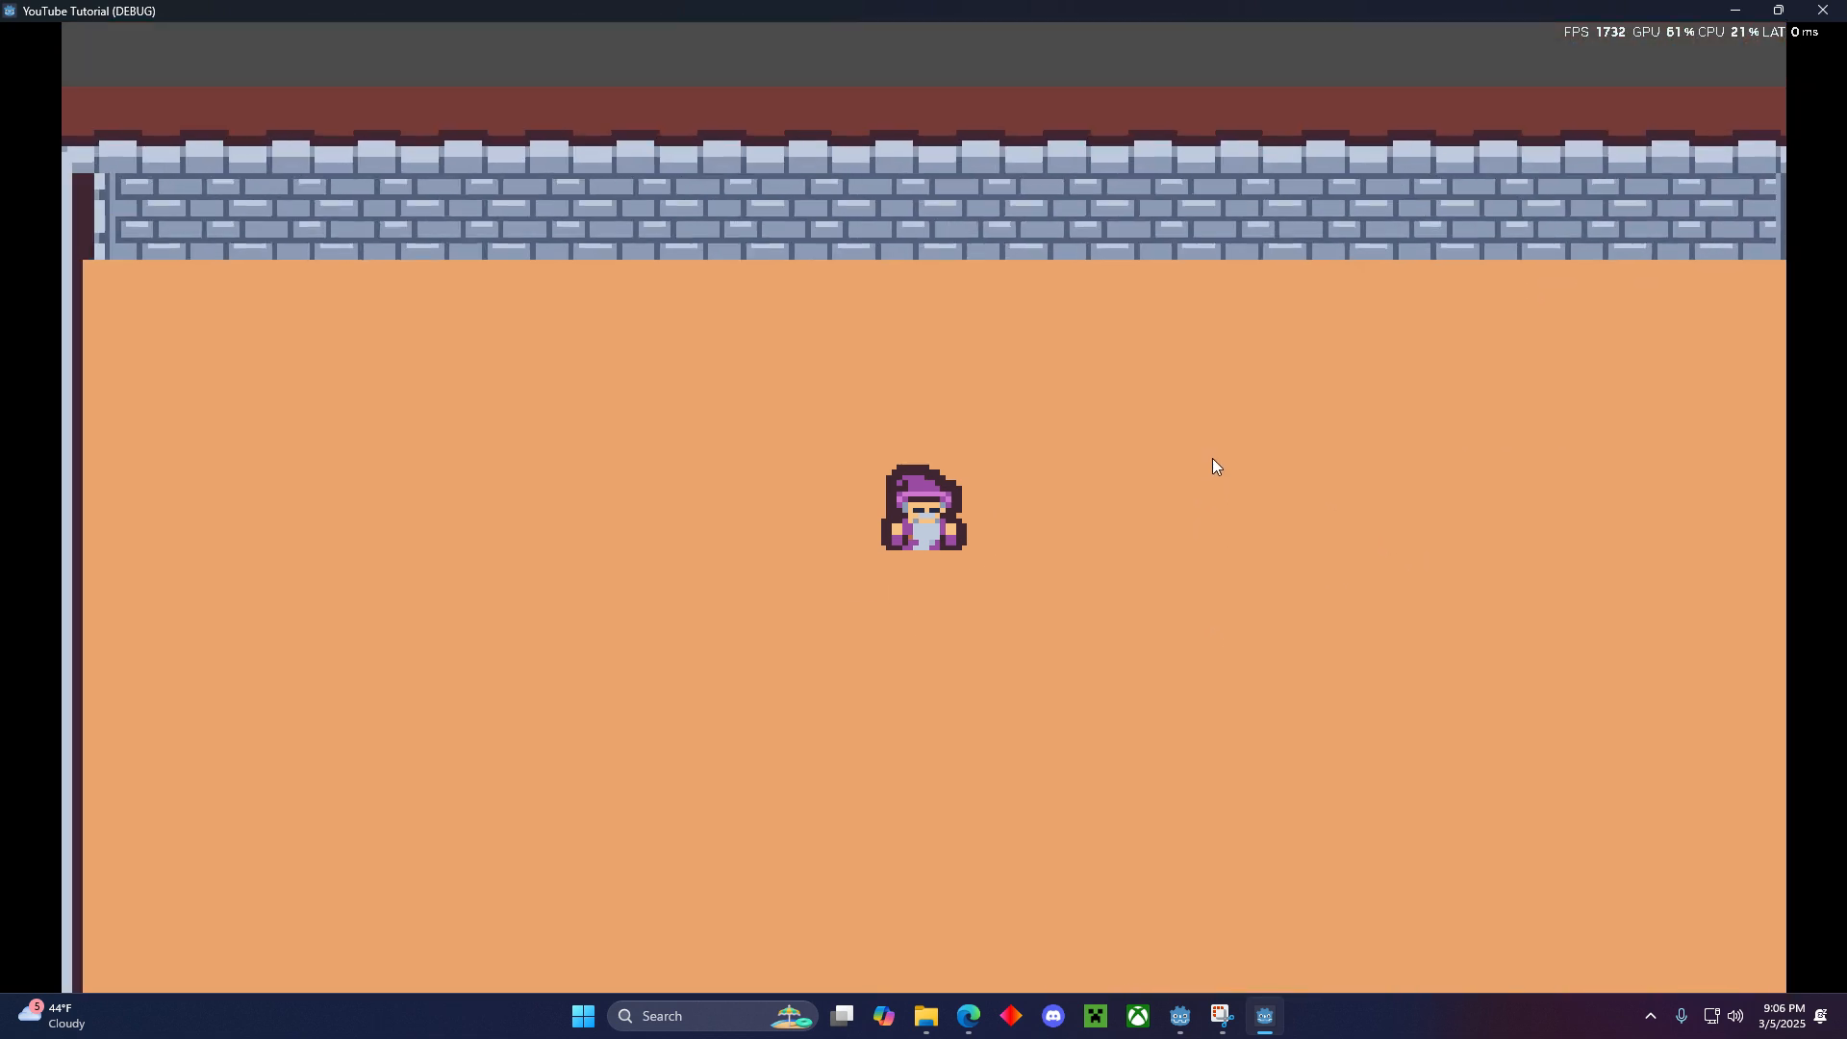
key("a")
key("d")
key("a")
key("s")
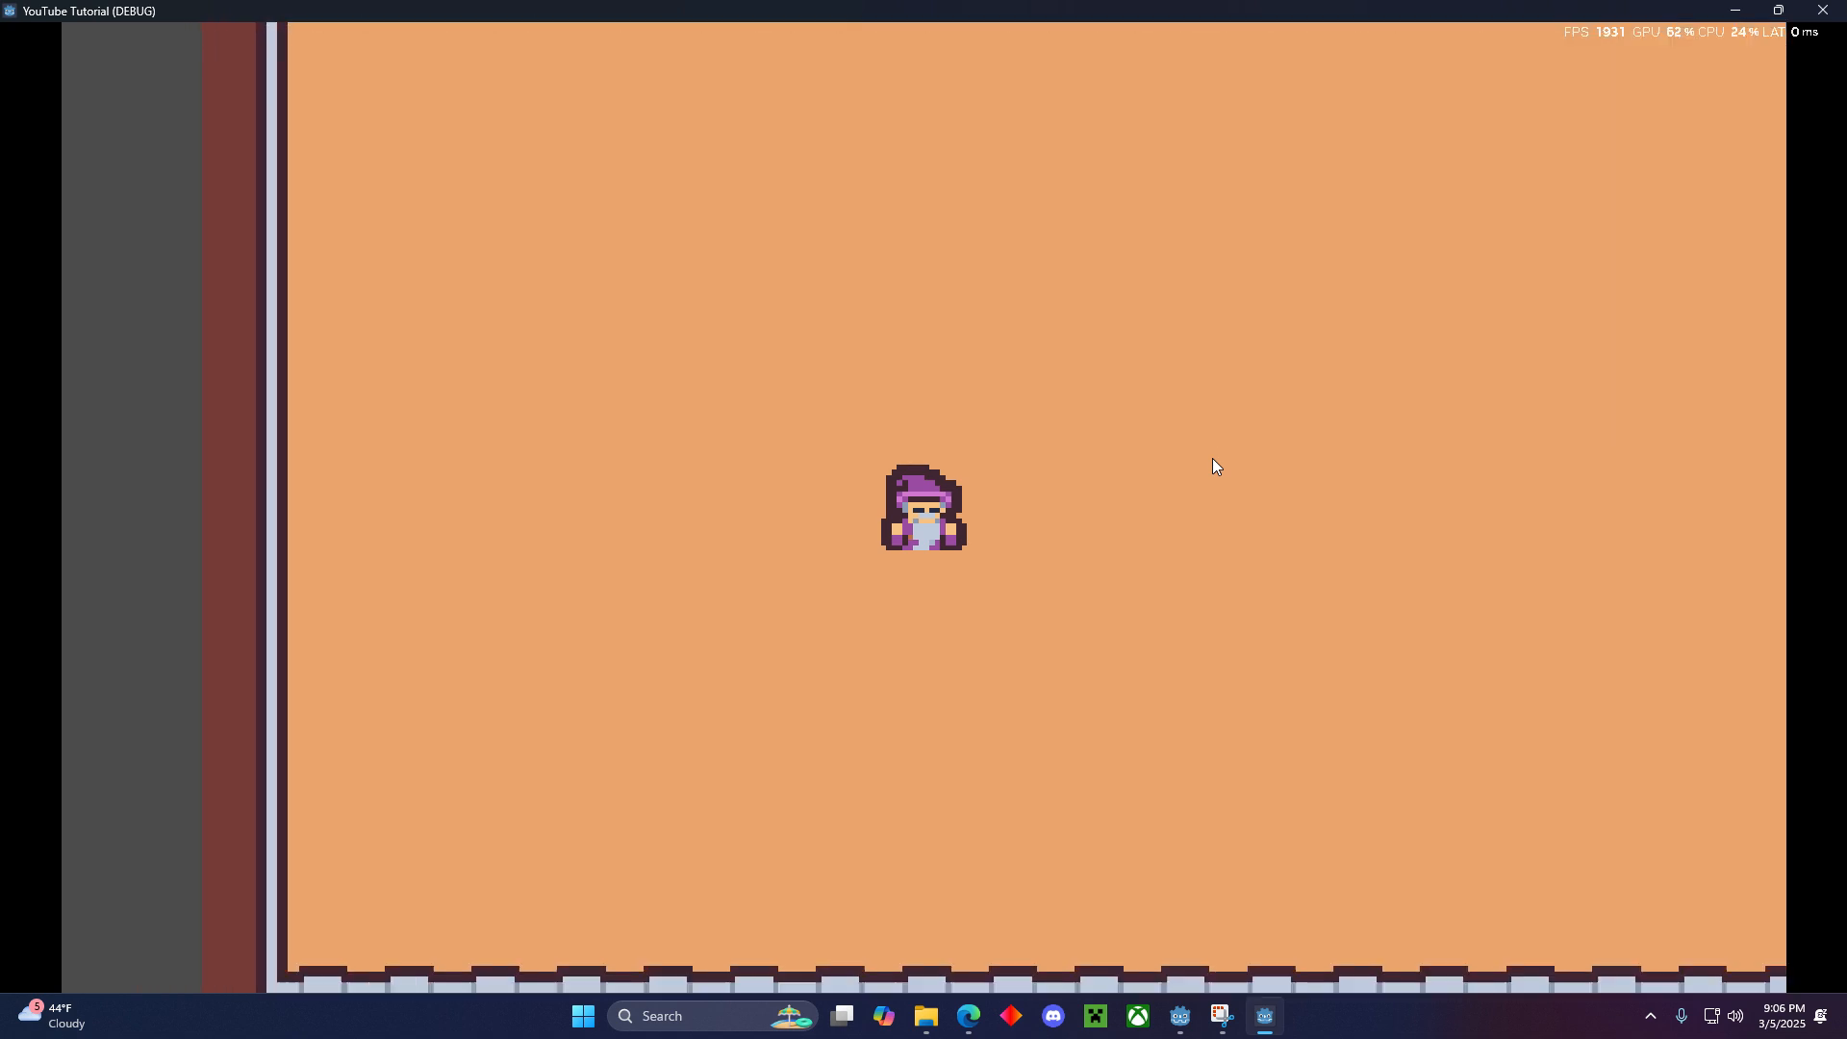
key("d")
key("w")
key("a")
key("s")
key("w")
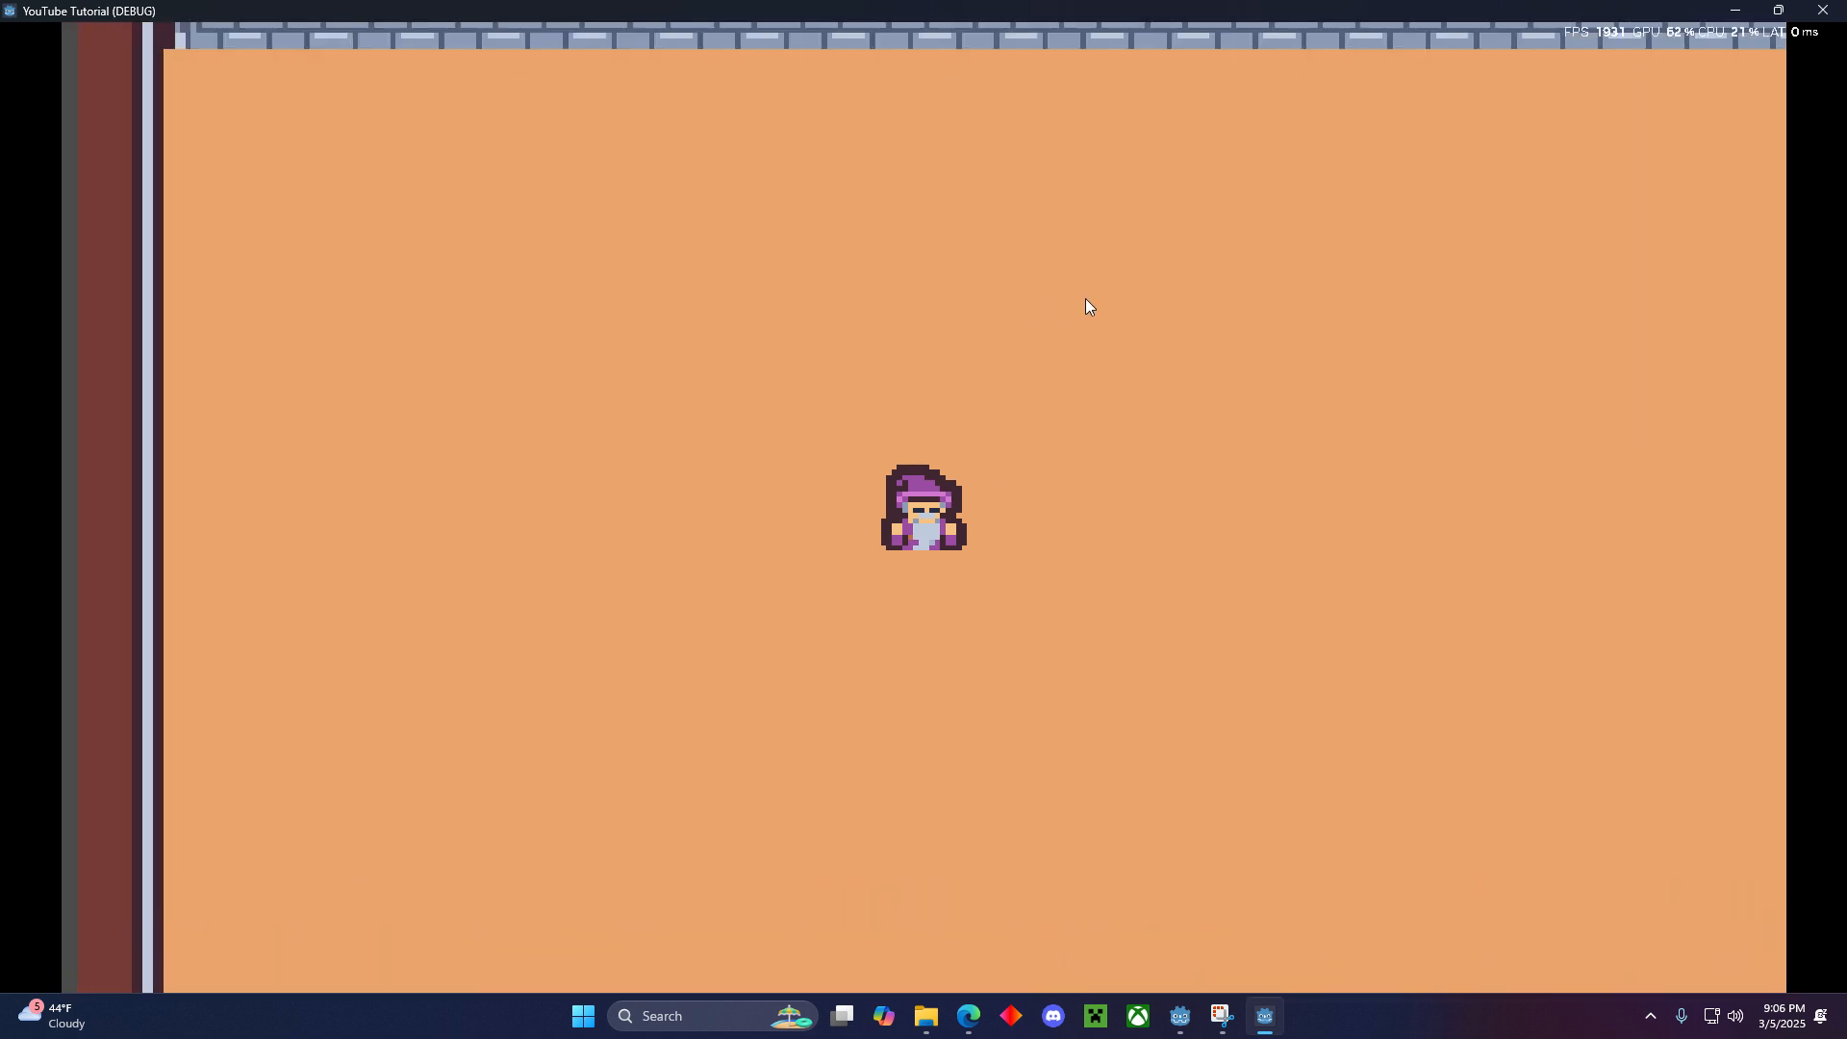
key("d")
key("d")
key("w")
key("a")
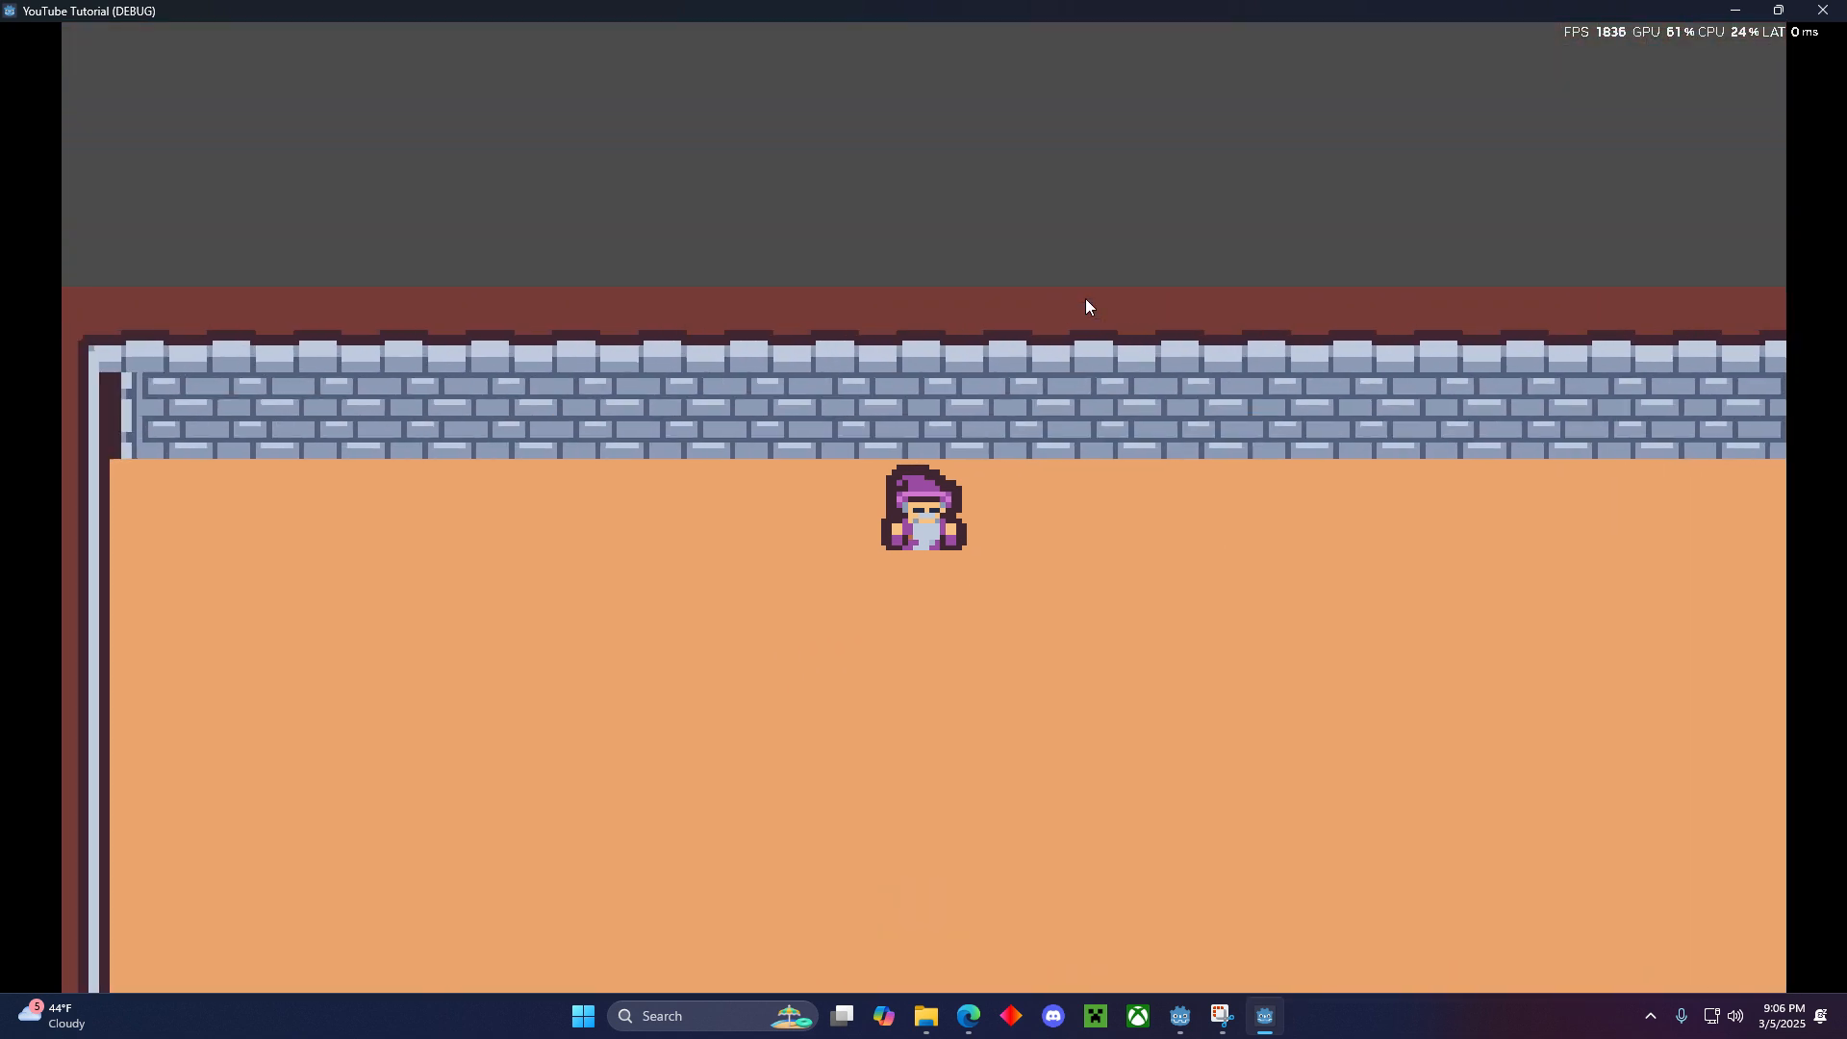
key("s")
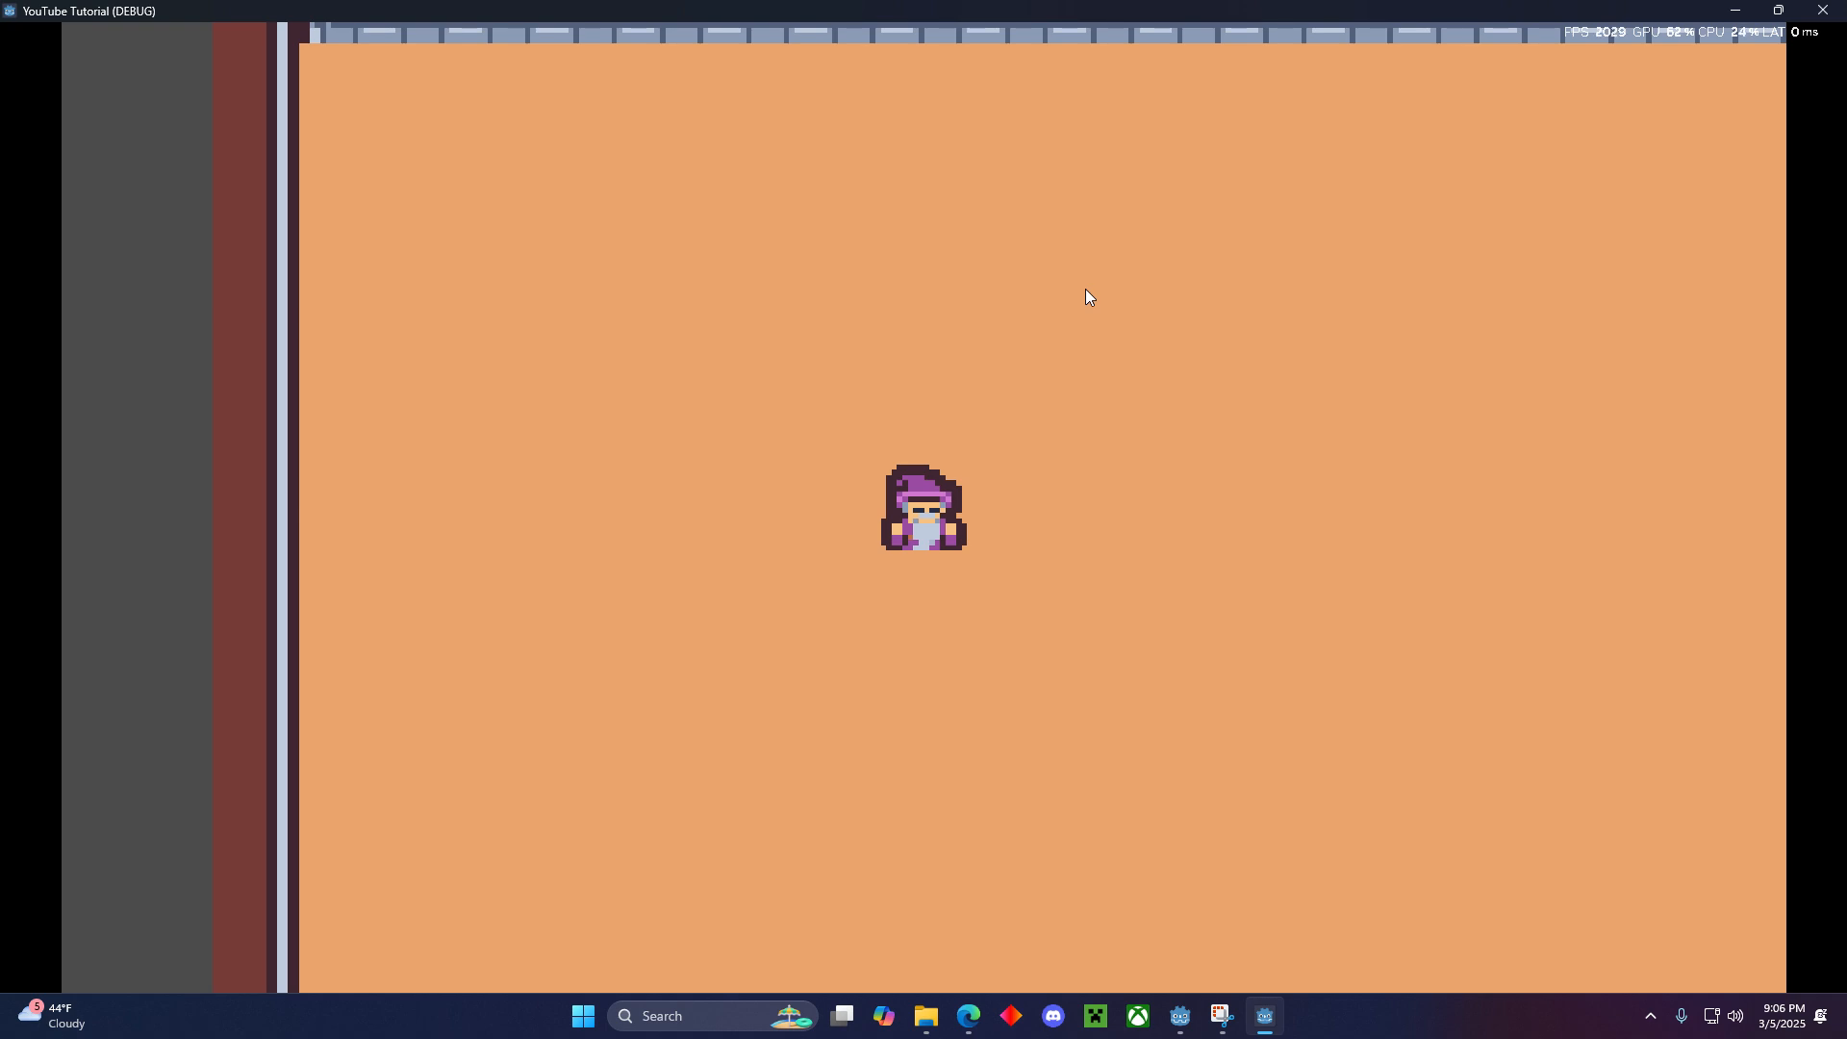
key("w")
key("d")
key("a")
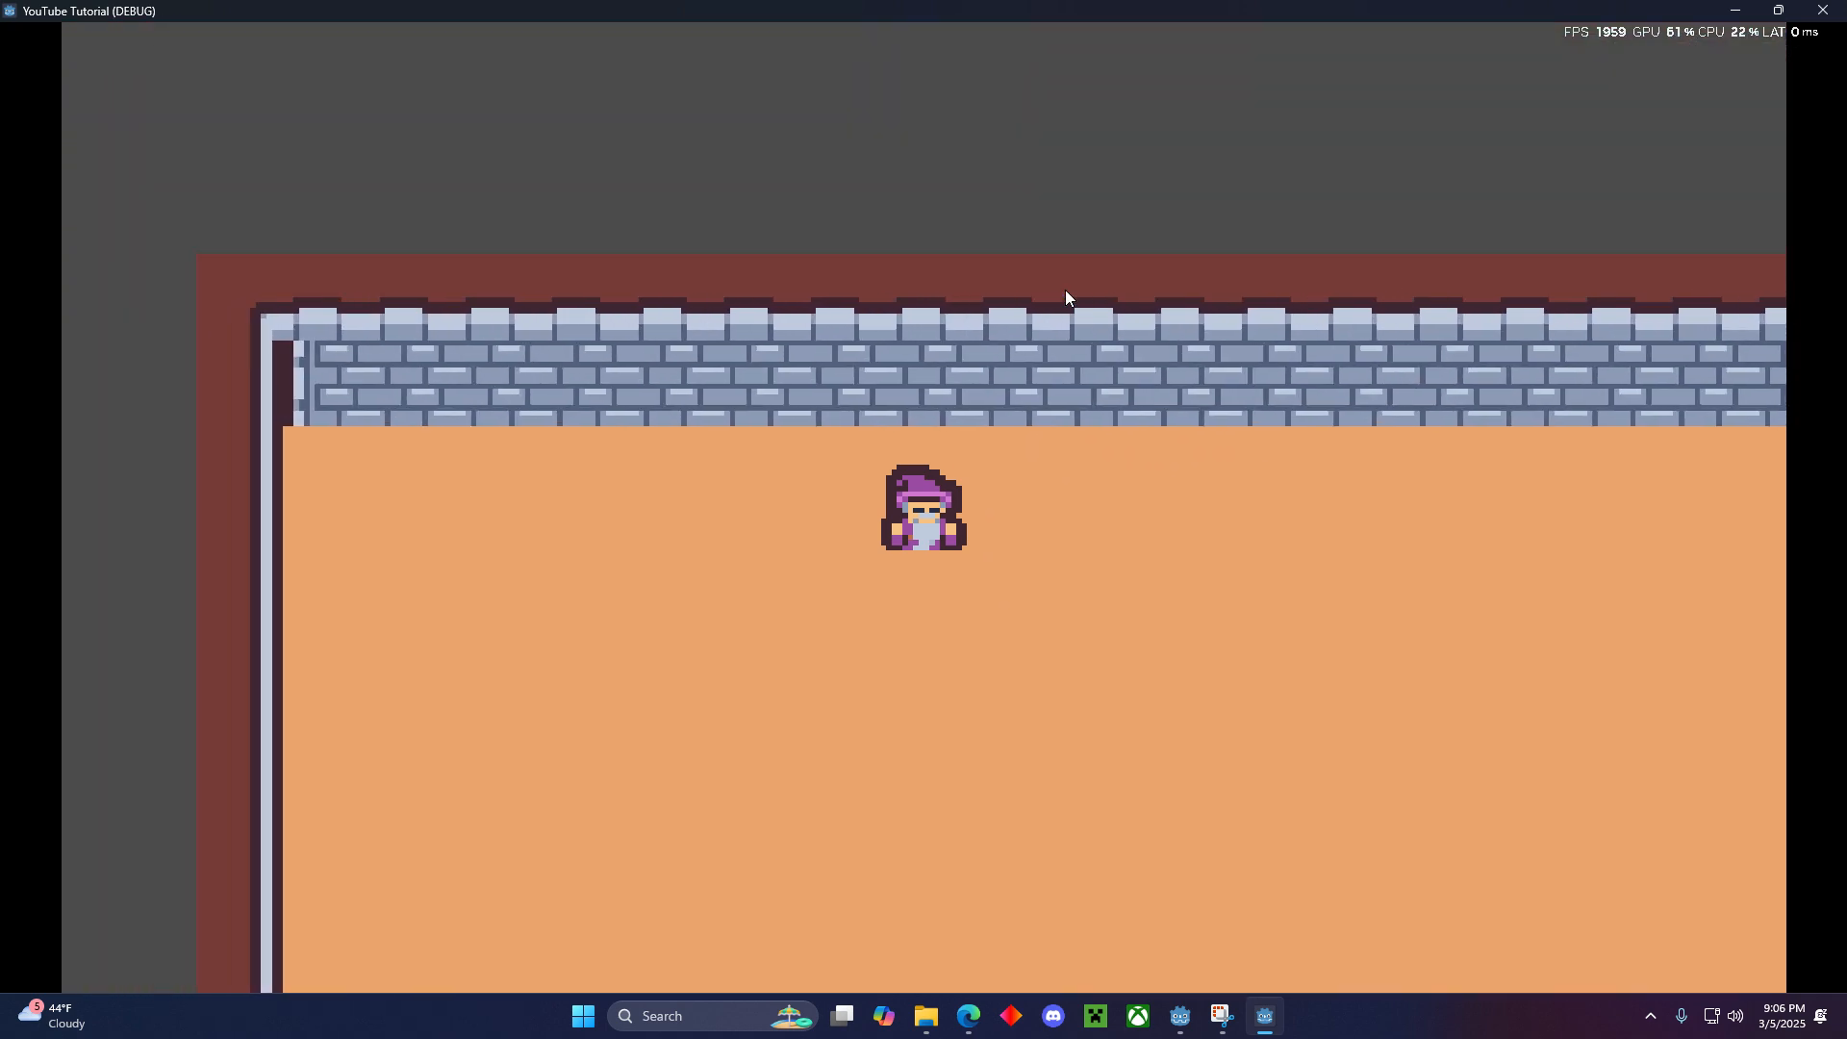